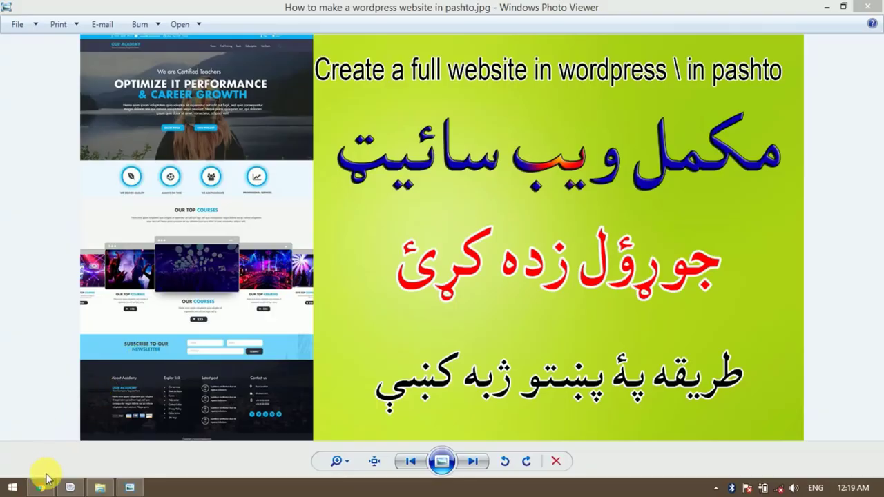
# Switch from Photo Viewer to the WordPress dashboard in Chrome.
pyautogui.click(41, 488)
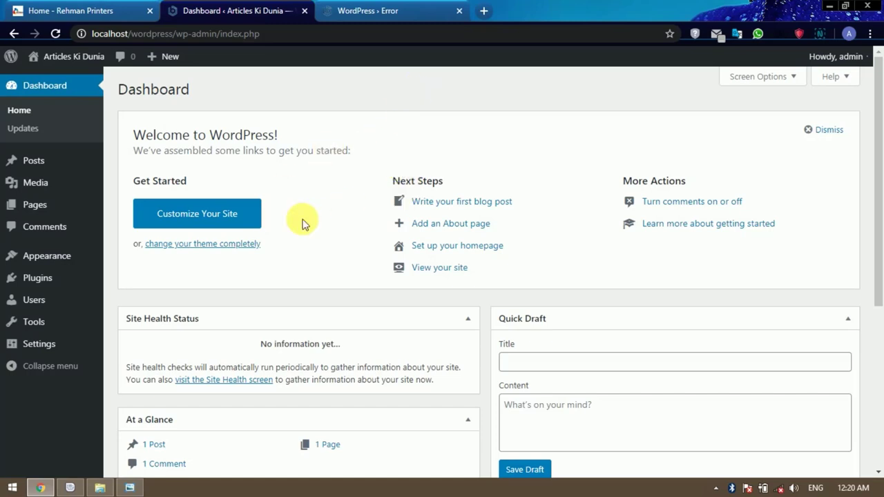
pyautogui.scroll(-4, 302, 223)
pyautogui.scroll(4, 301, 227)
pyautogui.scroll(-4, 302, 230)
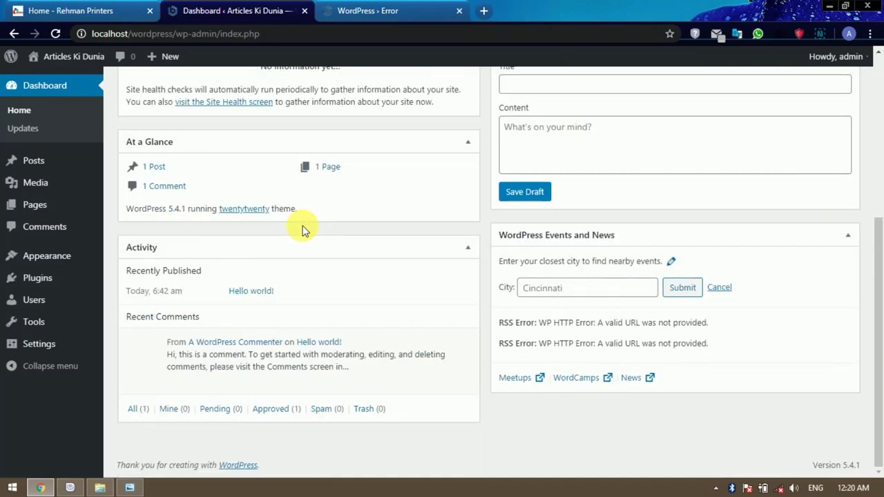
pyautogui.scroll(3, 308, 234)
pyautogui.scroll(-2, 361, 235)
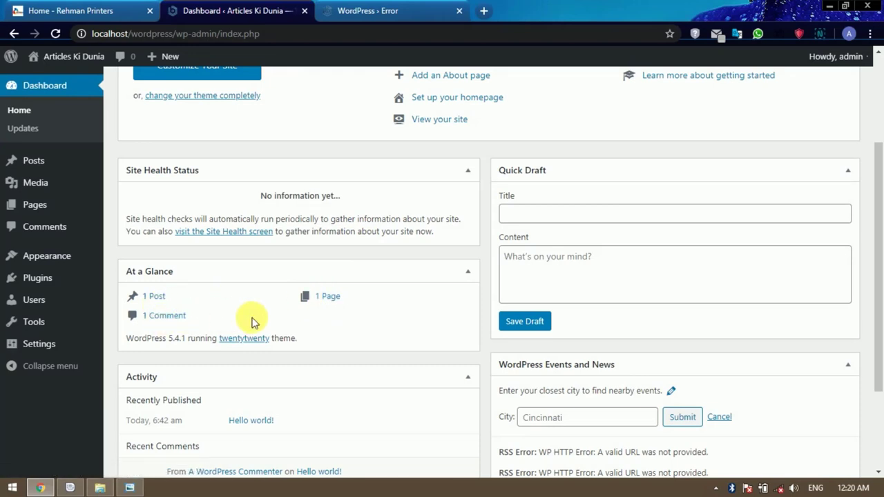
pyautogui.scroll(2, 255, 321)
pyautogui.scroll(1, 254, 321)
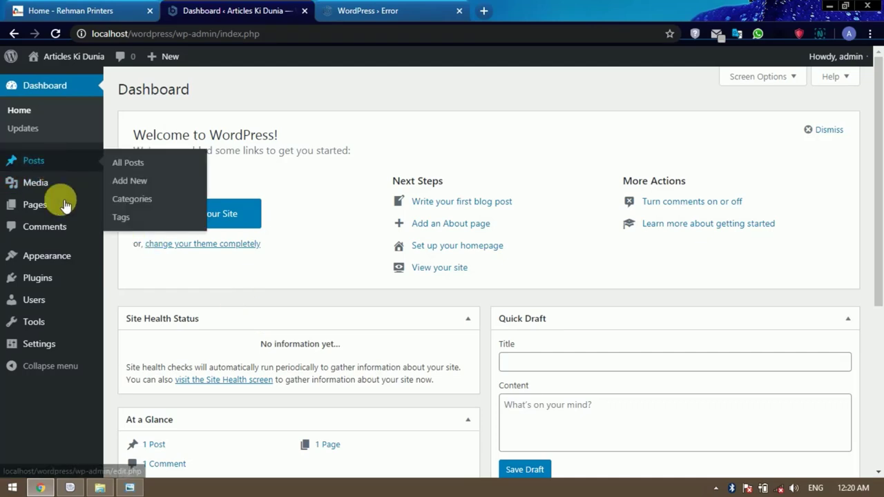
# Trash the Hello world! post, delete it permanently from Trash, then view Comments.
pyautogui.click(49, 159)
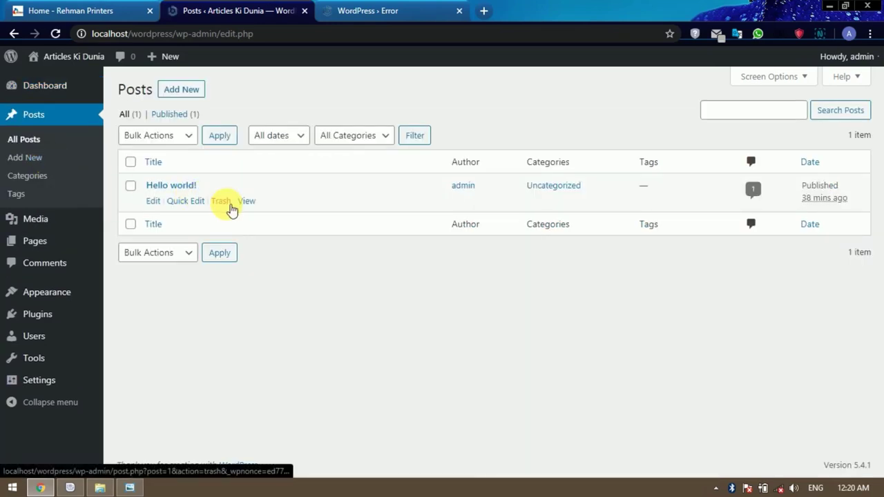
pyautogui.click(224, 204)
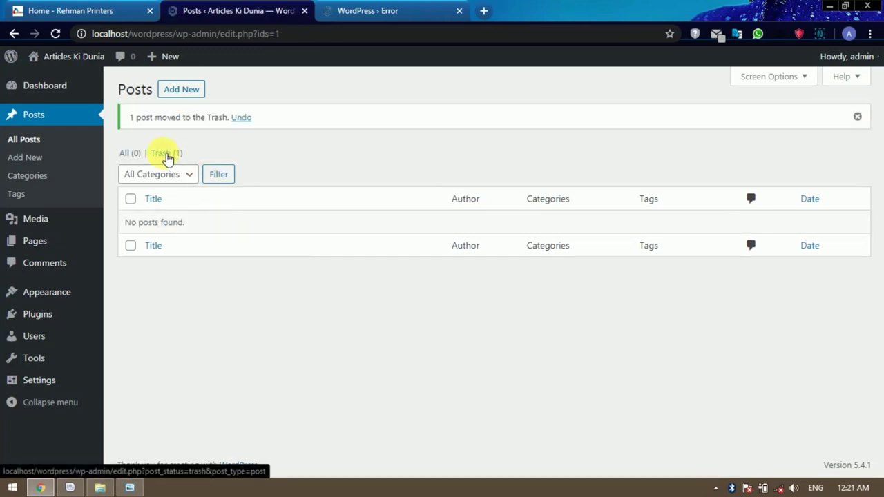
pyautogui.click(166, 154)
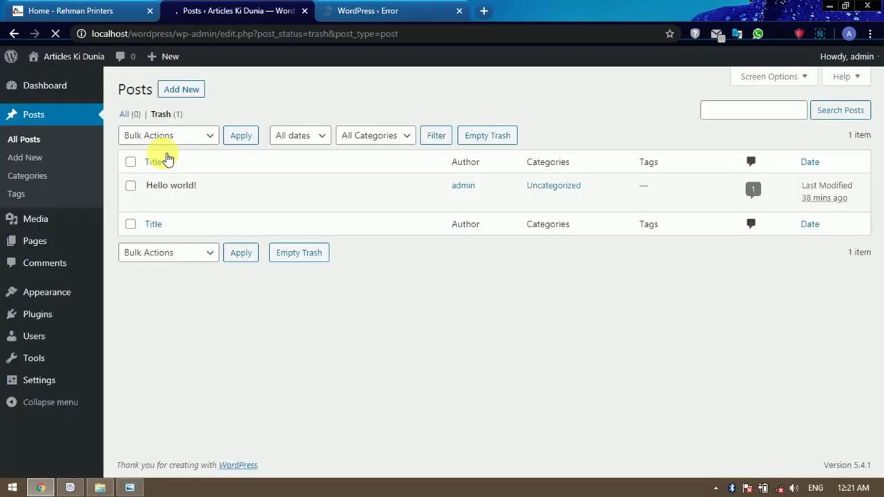
pyautogui.click(214, 203)
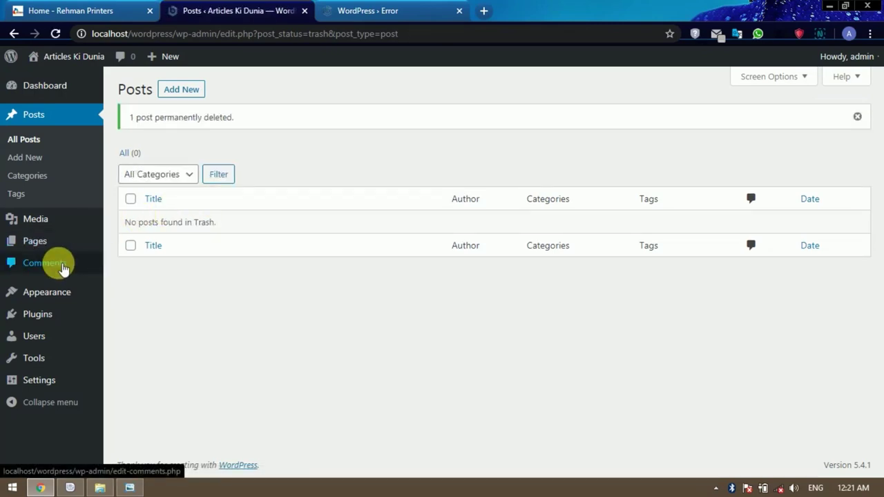
pyautogui.click(62, 268)
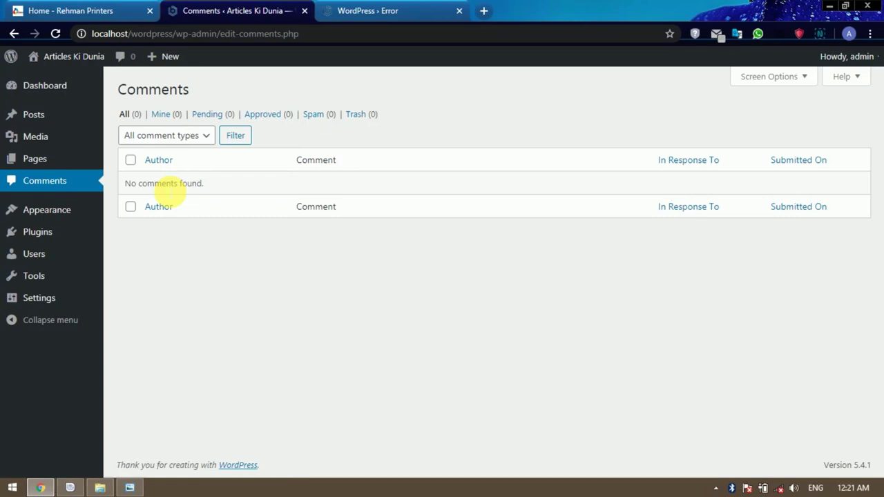
# Confirm no comments exist and go to the Pages list.
pyautogui.tripleClick(173, 182)
pyautogui.click(245, 252)
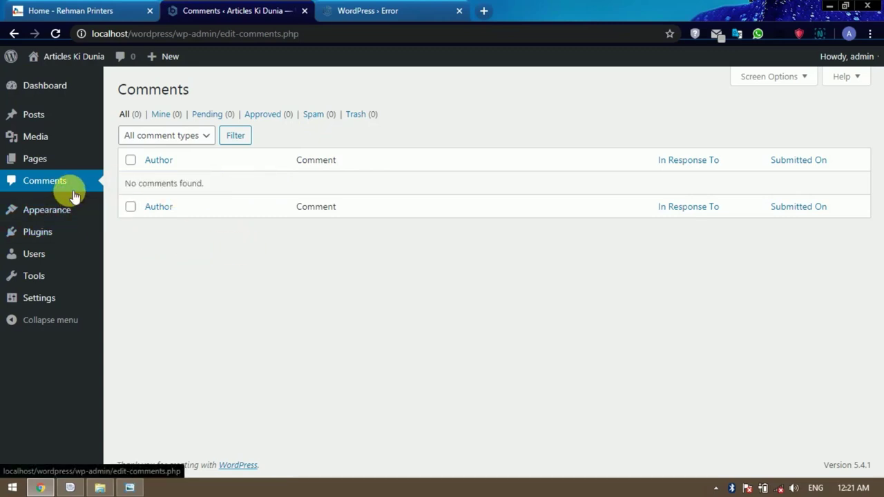
pyautogui.click(47, 160)
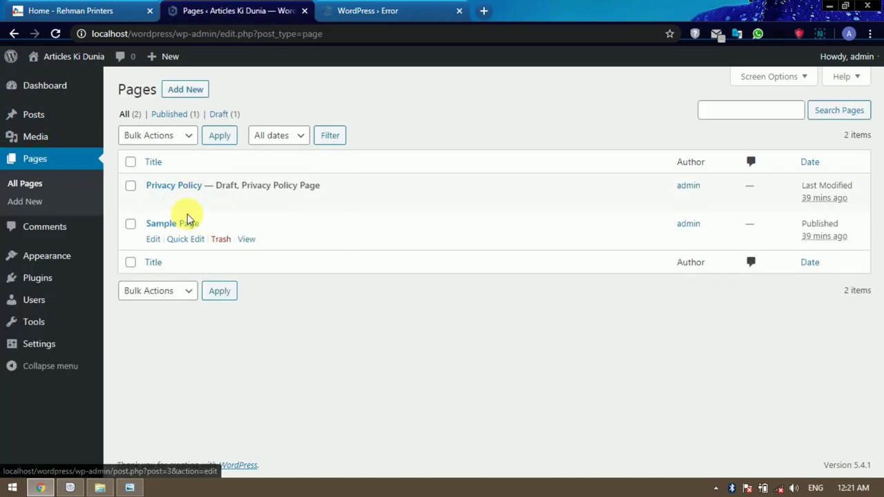
# Bulk-move the Privacy Policy and Sample Page to the trash.
pyautogui.click(131, 186)
pyautogui.click(132, 223)
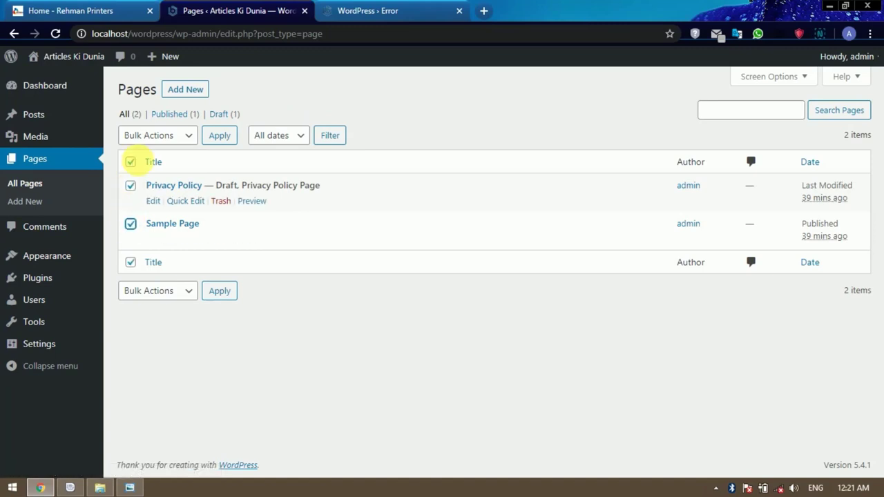
pyautogui.click(167, 138)
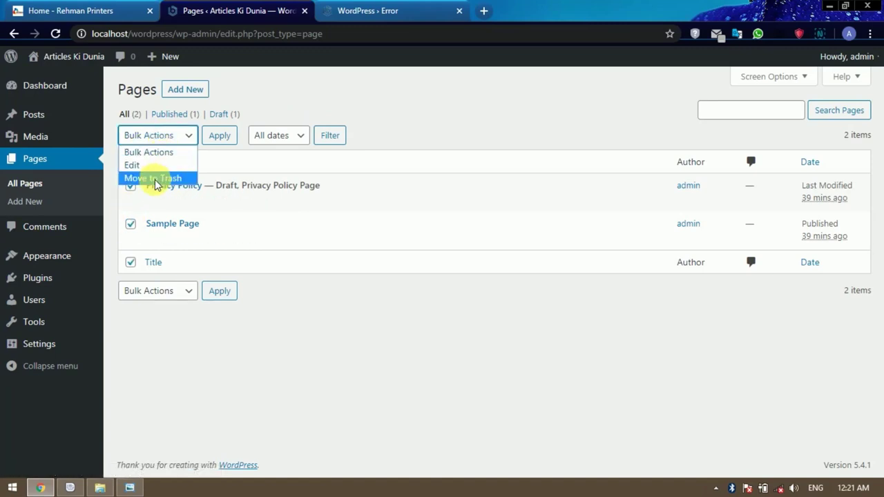
pyautogui.click(155, 180)
pyautogui.click(220, 141)
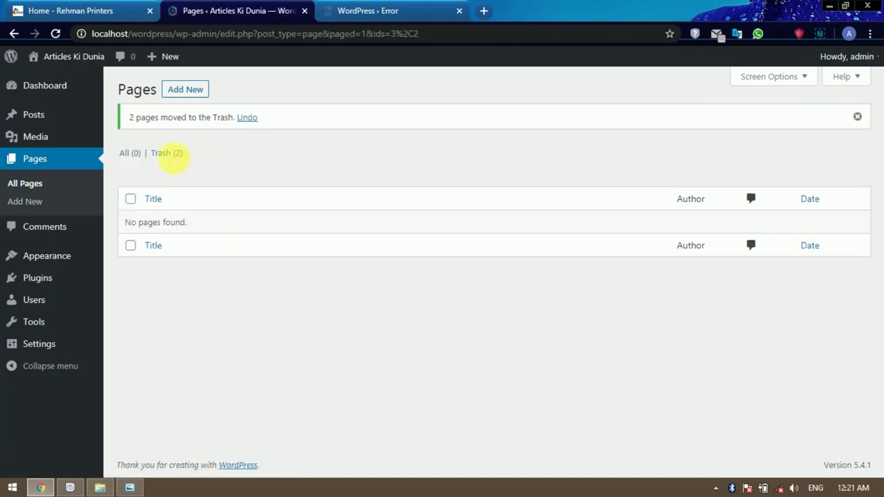
# Permanently delete both trashed pages from the Trash view.
pyautogui.click(175, 155)
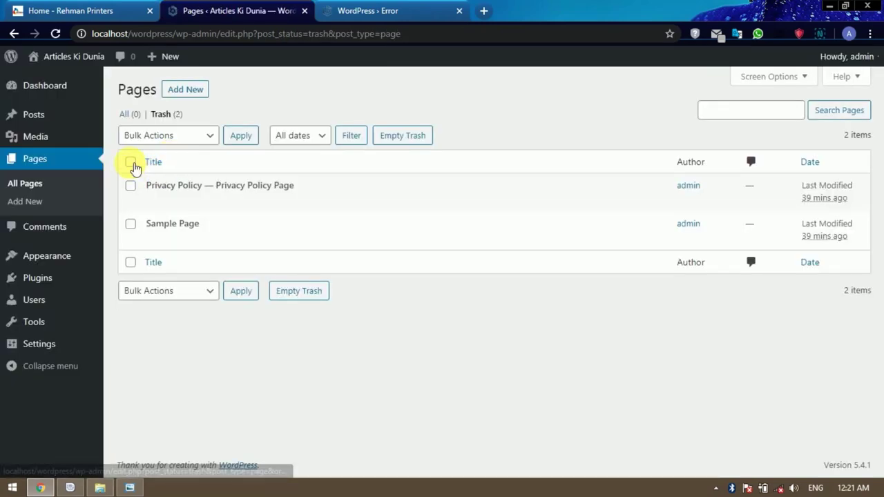
pyautogui.click(131, 163)
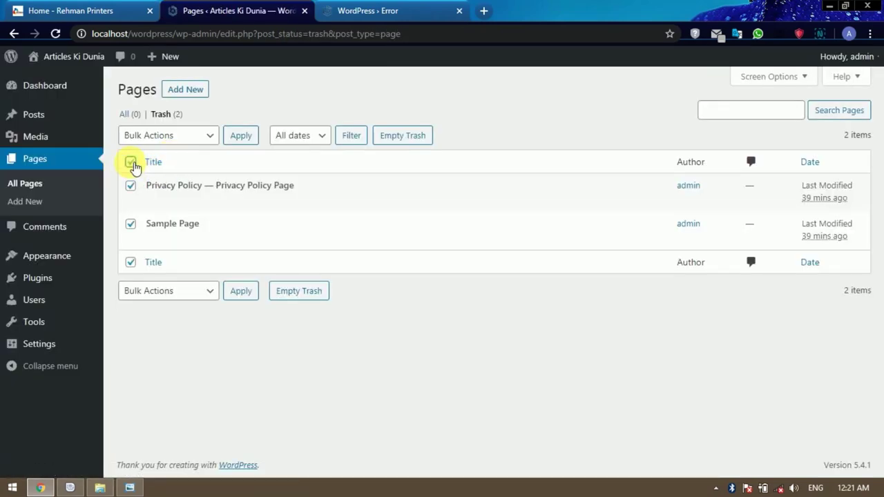
pyautogui.click(197, 138)
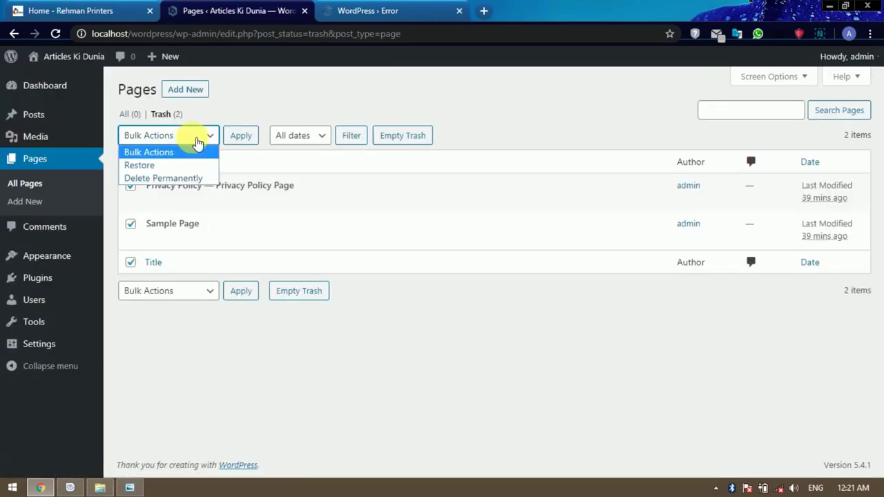
pyautogui.click(166, 178)
pyautogui.click(238, 137)
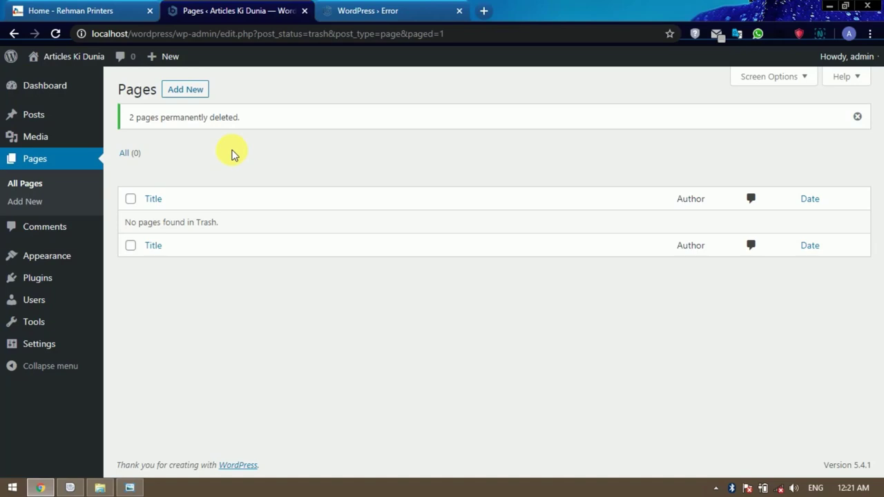
# Go to Appearance > Themes > Add New and show the Upload Theme form.
pyautogui.moveTo(69, 263)
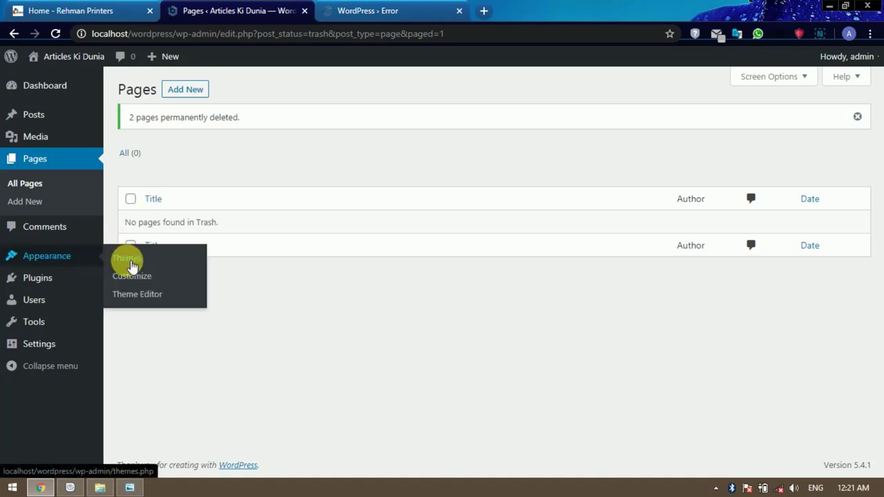
pyautogui.click(135, 266)
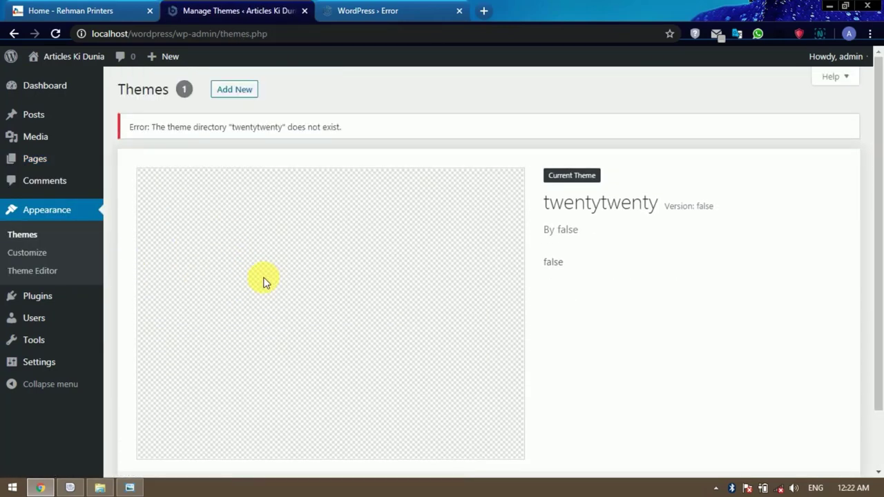
pyautogui.click(236, 96)
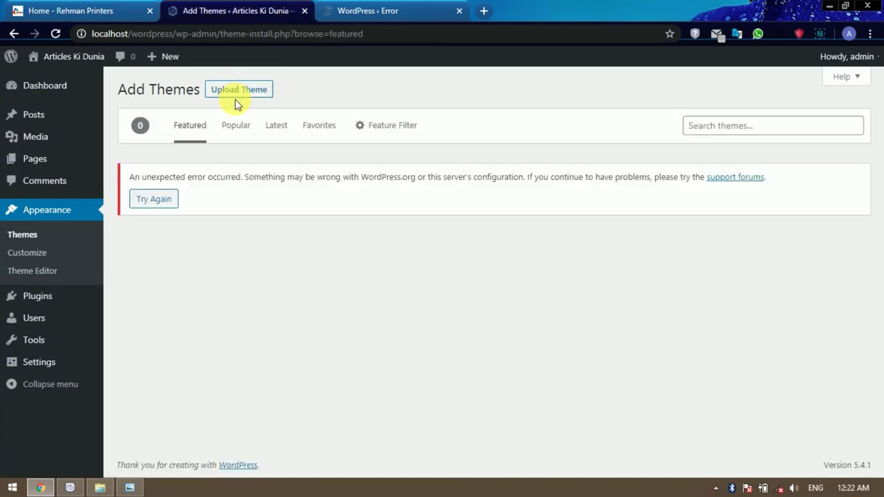
pyautogui.click(239, 93)
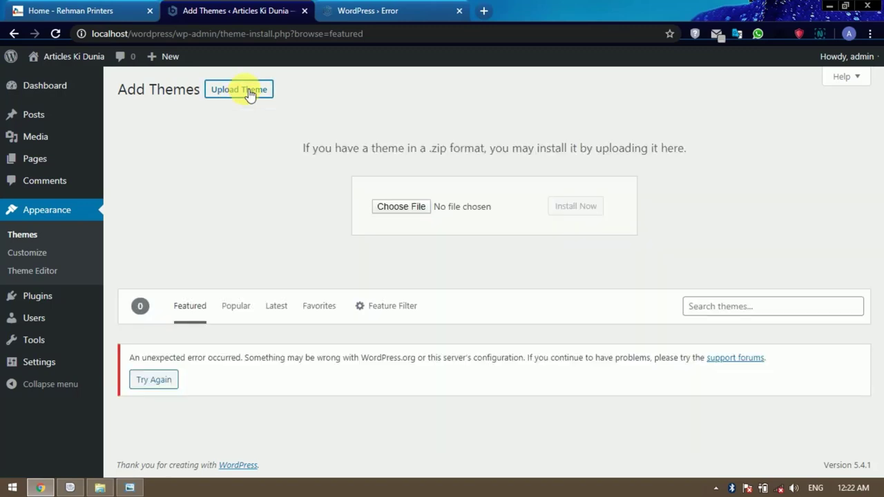
# Upload astra.2.4.3.zip from Downloads and install the theme.
pyautogui.click(411, 207)
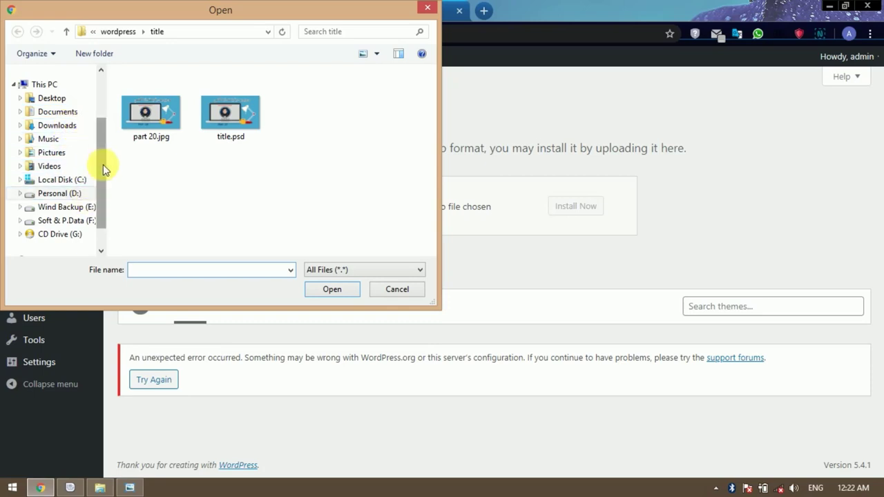
pyautogui.scroll(3, 102, 164)
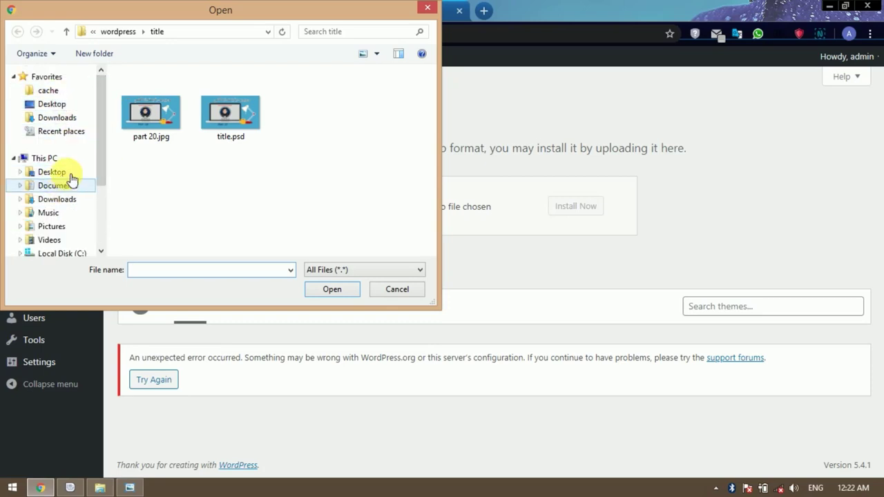
pyautogui.click(57, 117)
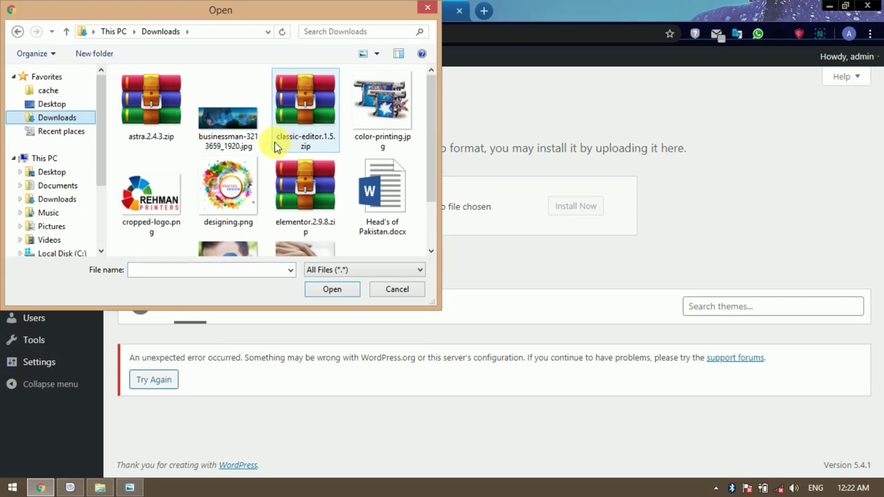
pyautogui.click(153, 126)
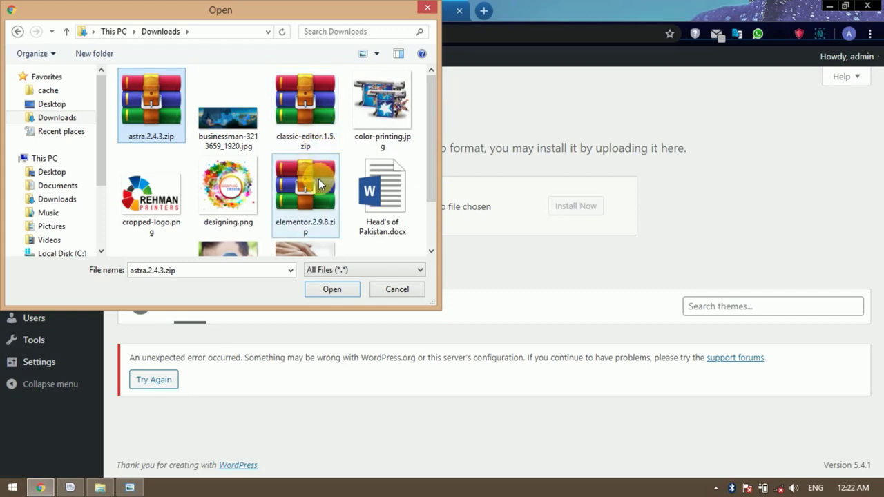
pyautogui.moveTo(429, 166); pyautogui.dragTo(436, 124)
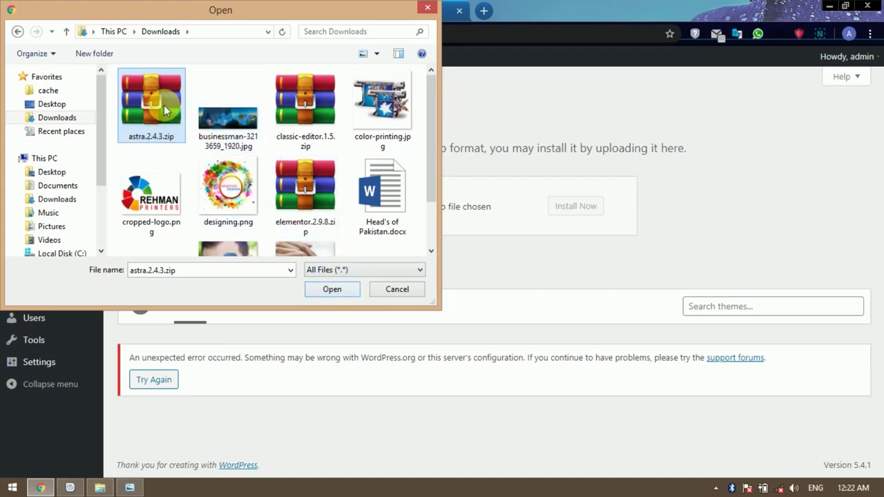
pyautogui.click(338, 294)
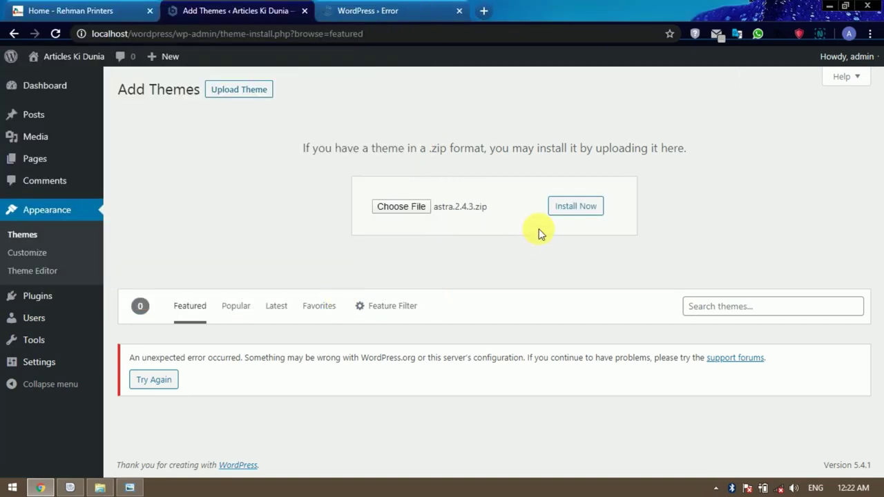
pyautogui.click(571, 211)
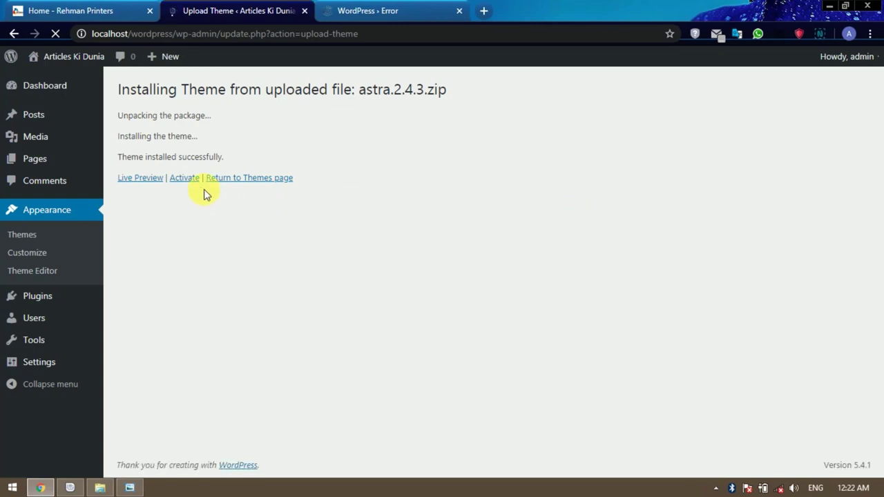
# Activate Astra 2.4.3 and reload the Themes page to review it.
pyautogui.click(185, 178)
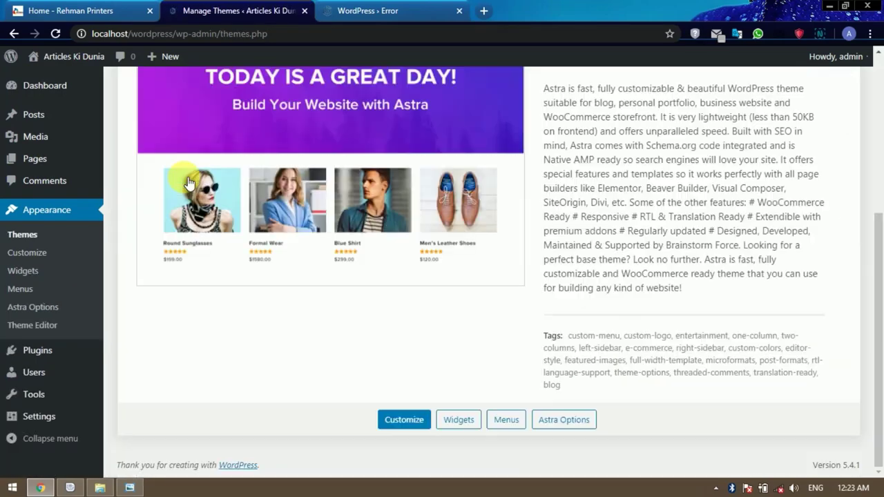
pyautogui.scroll(4, 306, 277)
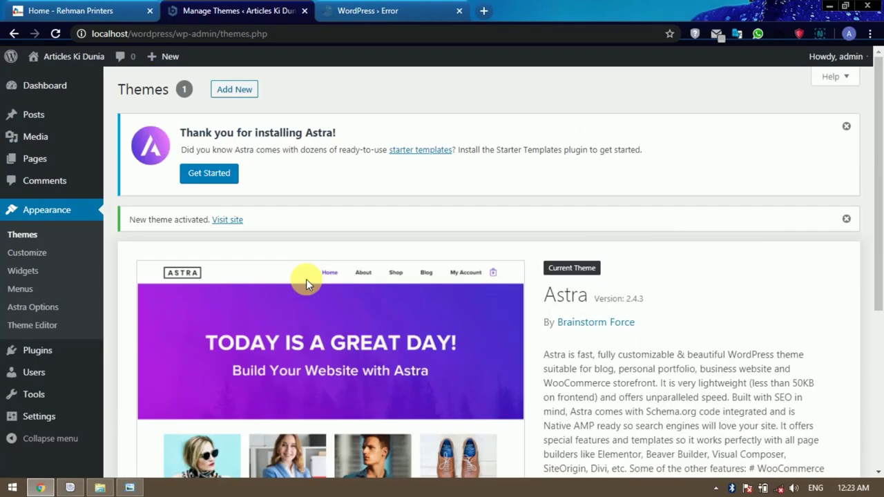
pyautogui.click(32, 237)
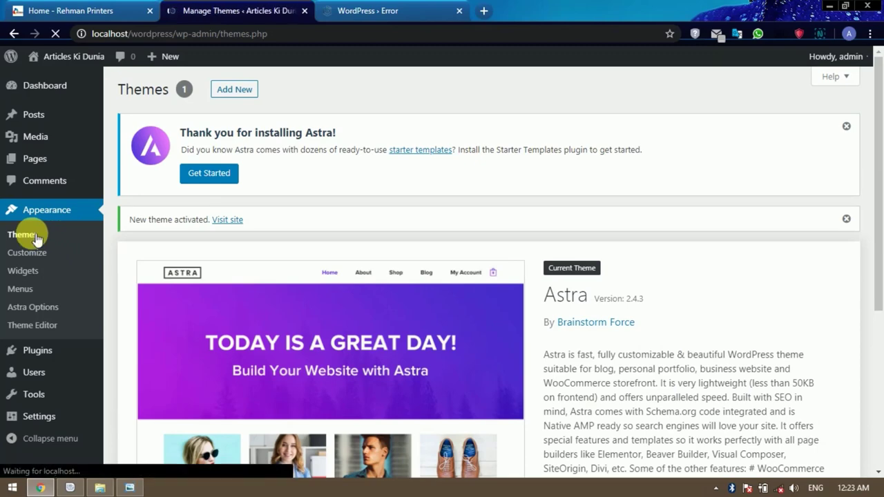
pyautogui.scroll(-4, 28, 235)
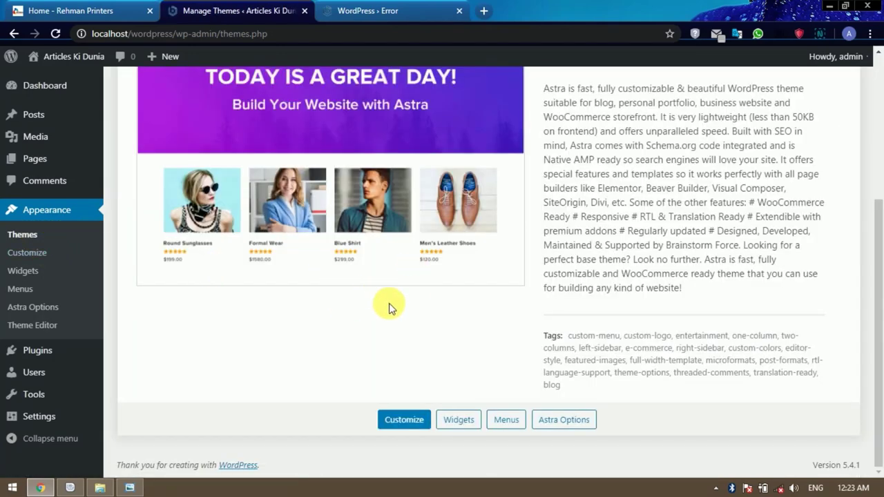
pyautogui.scroll(3, 389, 308)
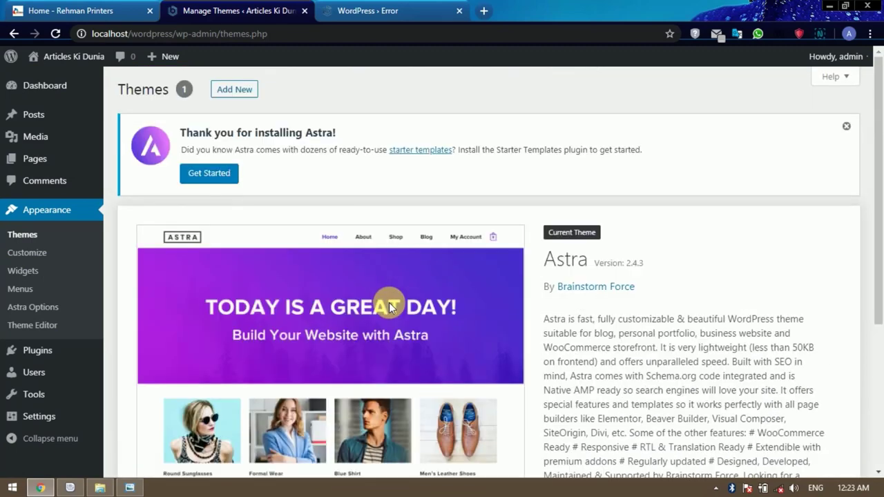
pyautogui.scroll(-3, 389, 308)
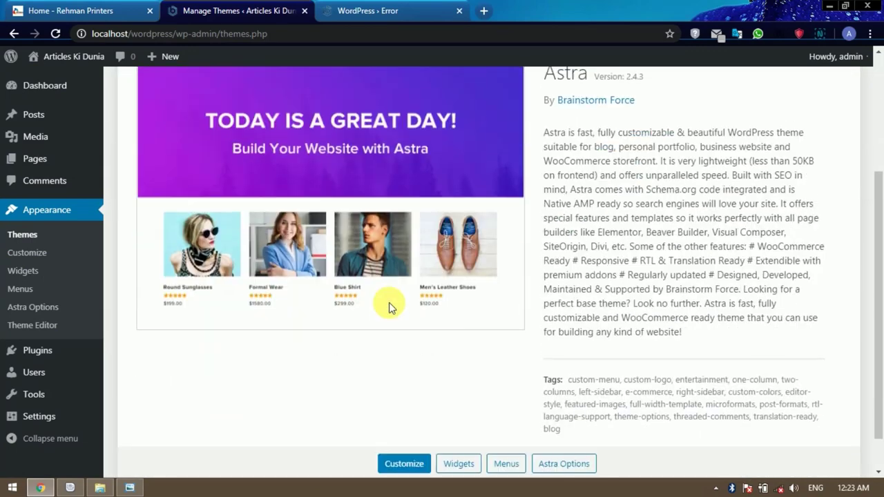
pyautogui.scroll(3, 389, 307)
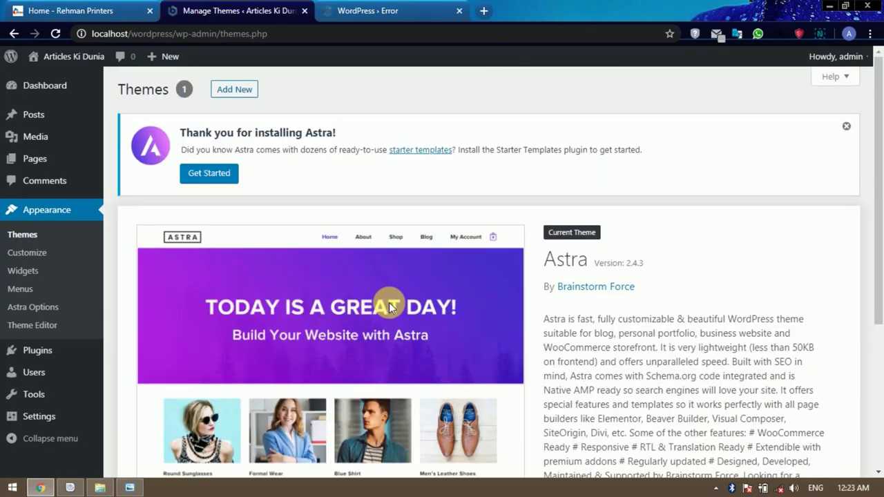
pyautogui.scroll(-3, 389, 307)
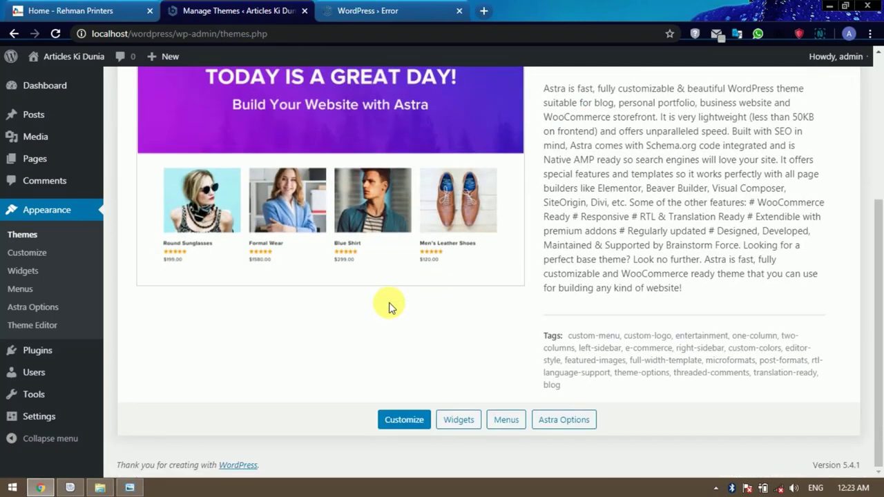
# In Plugins, dismiss the Astra notice and show the Upload Plugin form.
pyautogui.moveTo(44, 355)
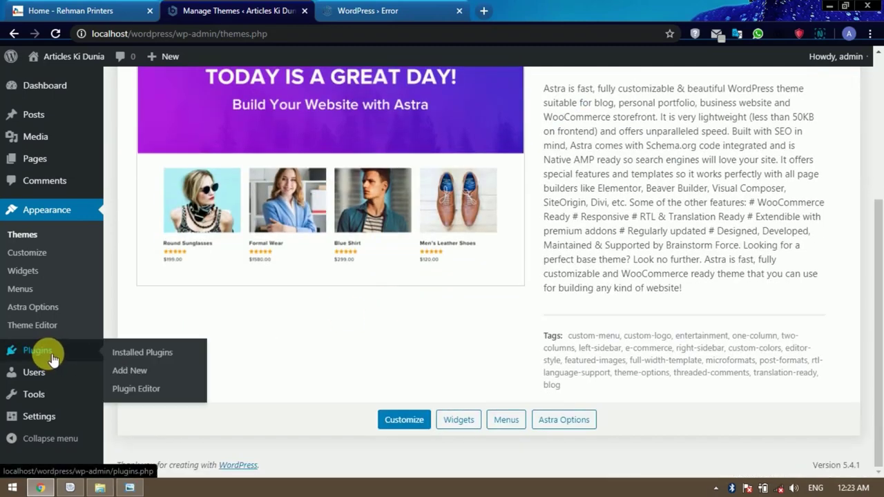
pyautogui.click(48, 354)
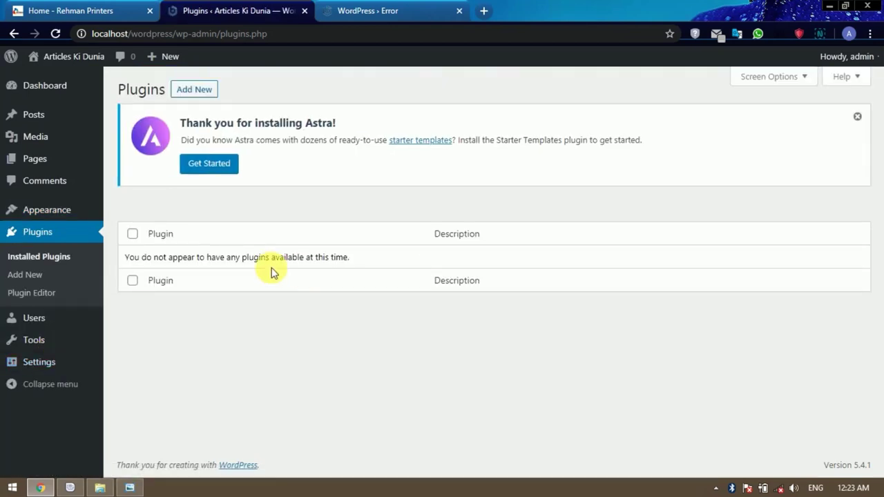
pyautogui.click(857, 116)
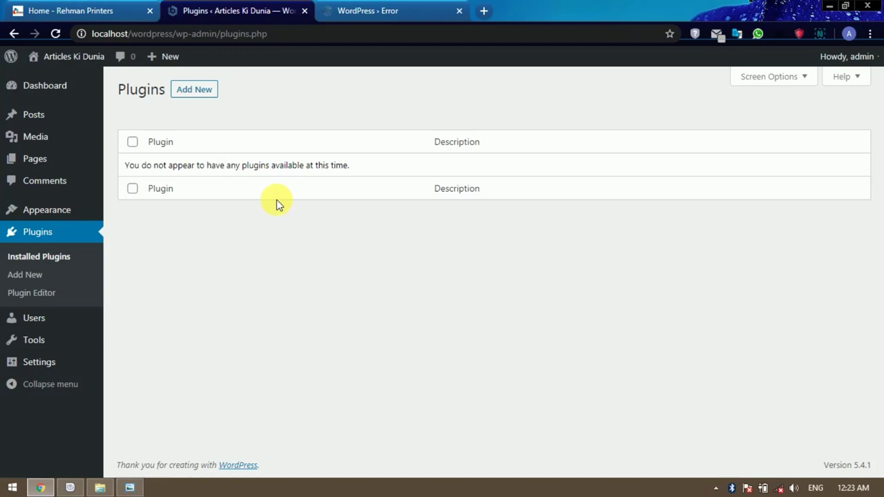
pyautogui.click(209, 95)
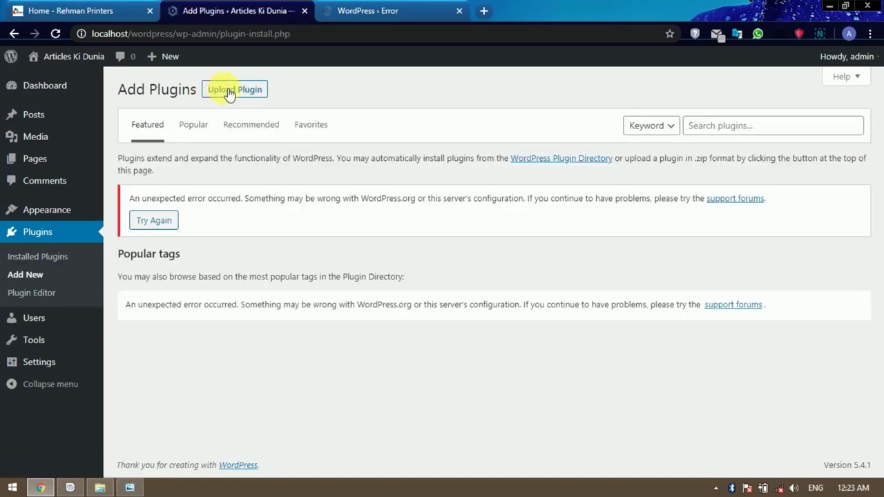
pyautogui.click(247, 93)
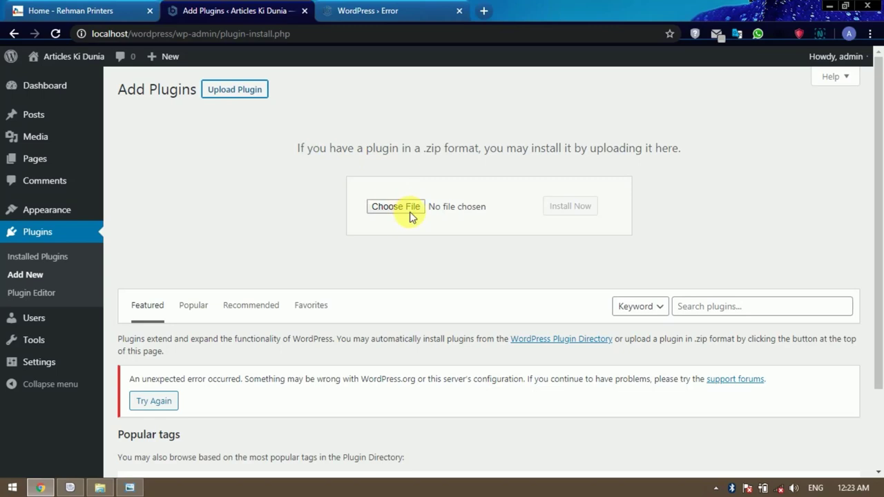
# Install Classic Editor from classic-editor.1.5.zip and activate it.
pyautogui.click(410, 207)
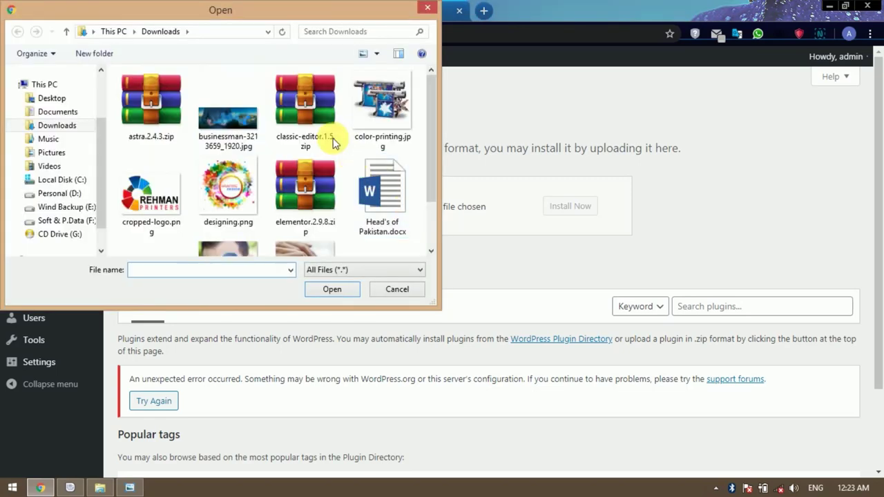
pyautogui.click(312, 105)
pyautogui.click(333, 290)
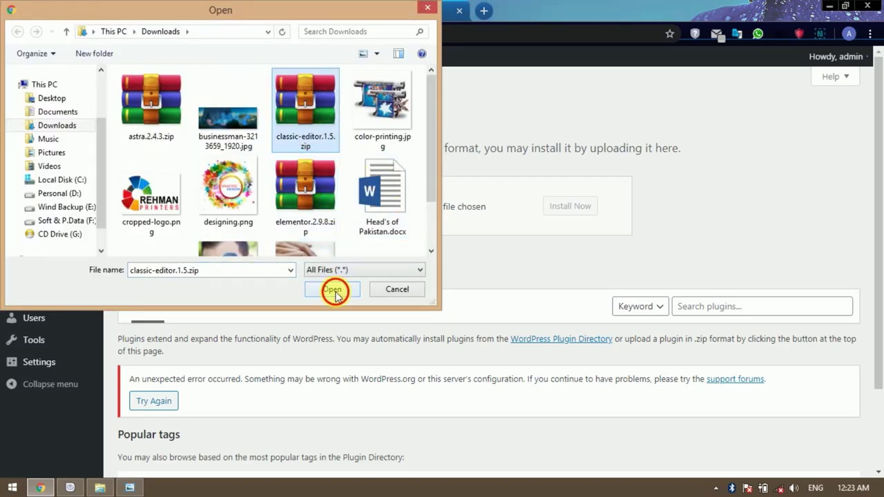
pyautogui.click(578, 206)
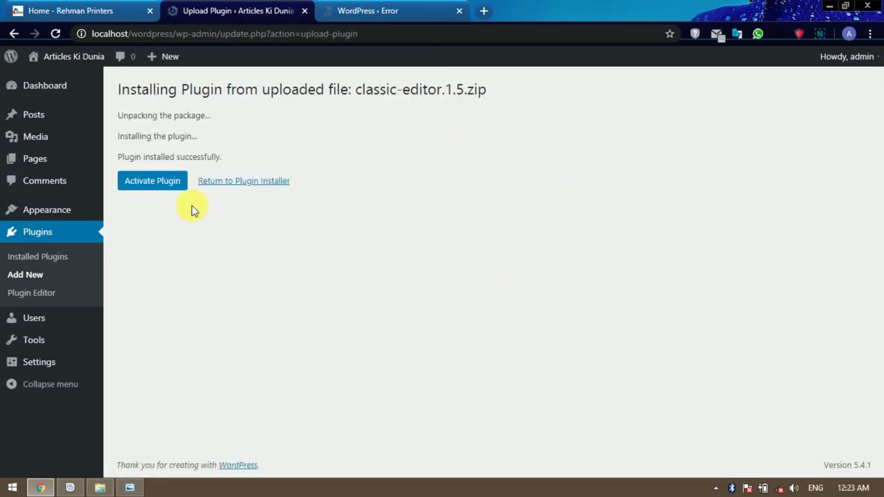
pyautogui.click(174, 187)
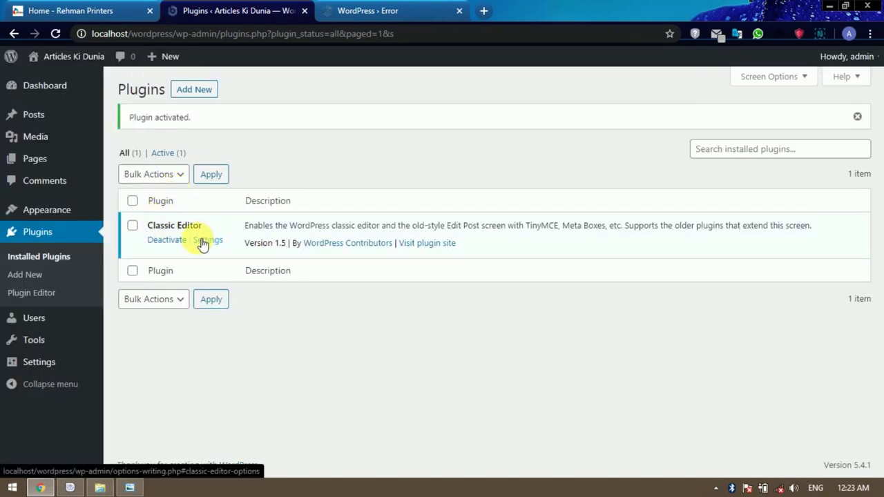
# Upload elementor.2.9.8.zip via Add New > Upload Plugin and install it.
pyautogui.click(198, 91)
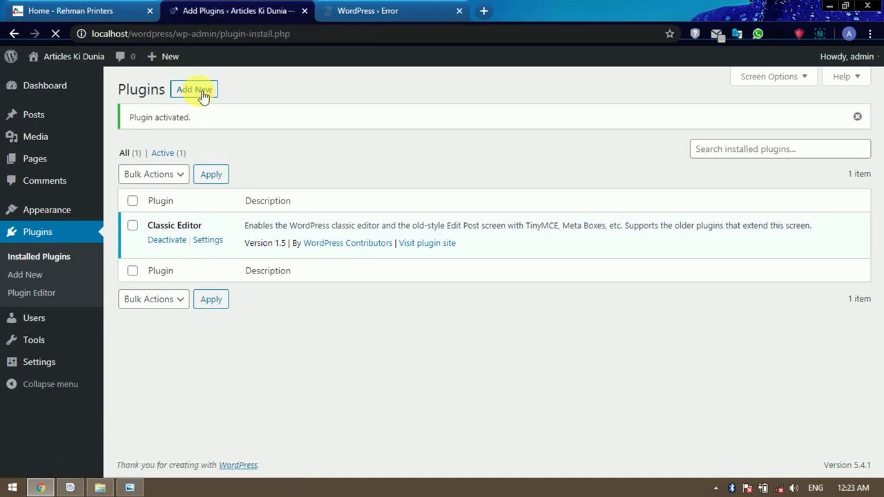
pyautogui.click(245, 93)
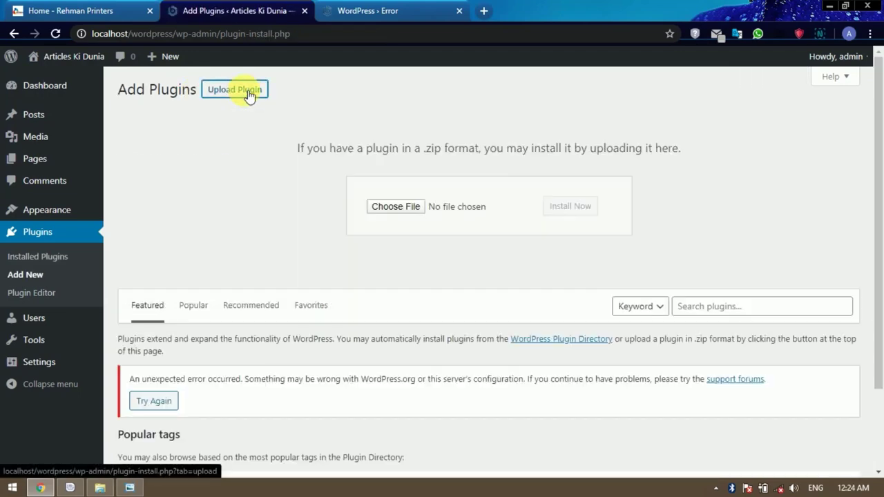
pyautogui.click(395, 207)
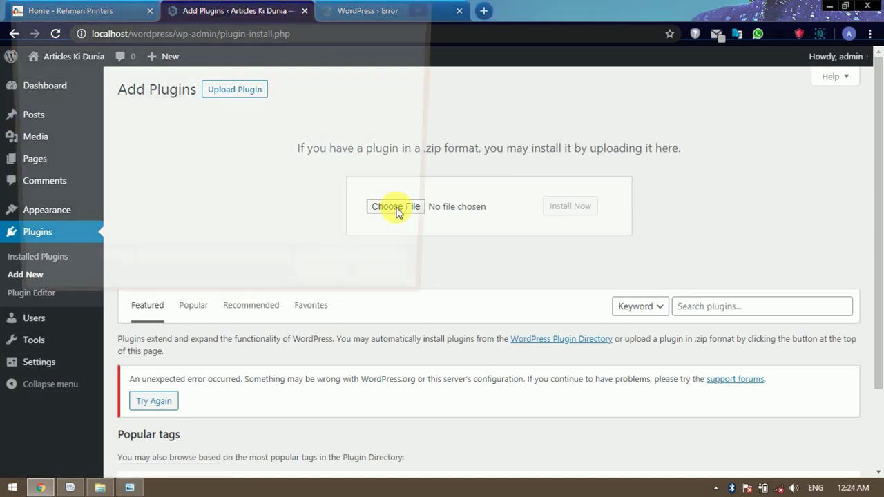
pyautogui.click(338, 204)
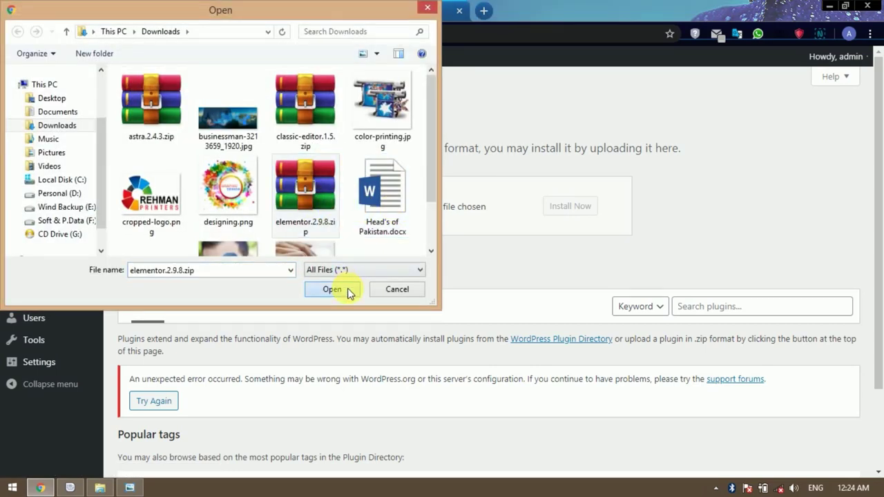
pyautogui.click(348, 288)
pyautogui.click(561, 208)
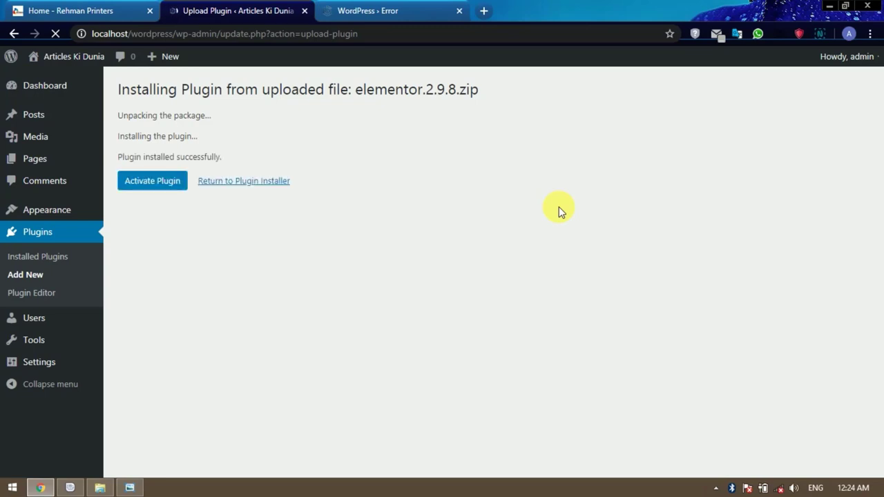
# Activate Elementor, confirm it and Classic Editor are both active, then go to General Settings.
pyautogui.click(152, 182)
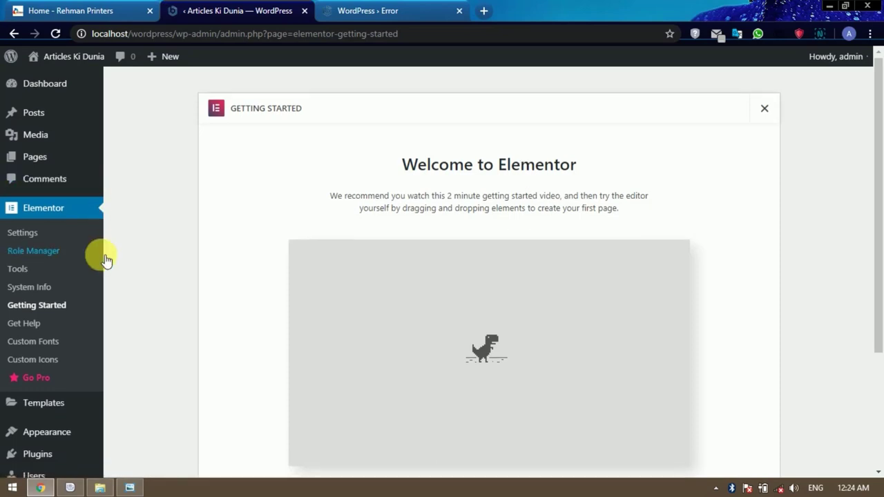
pyautogui.scroll(-2, 103, 257)
pyautogui.click(46, 373)
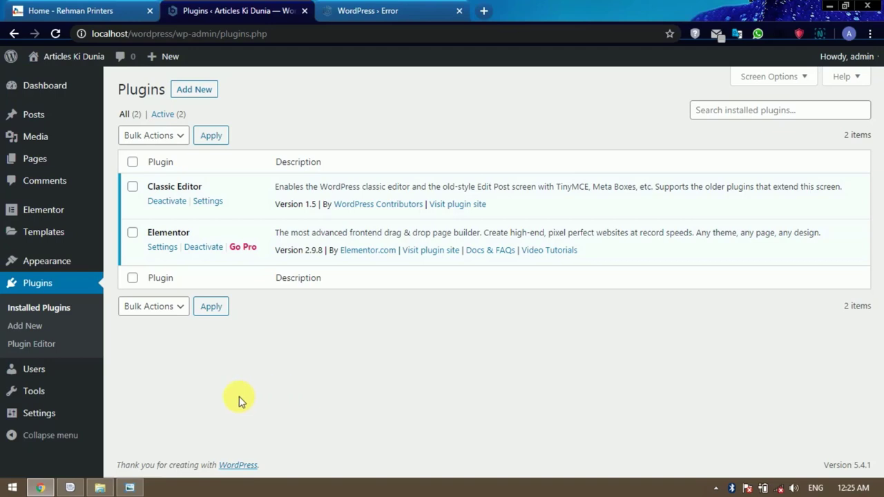
pyautogui.moveTo(50, 419)
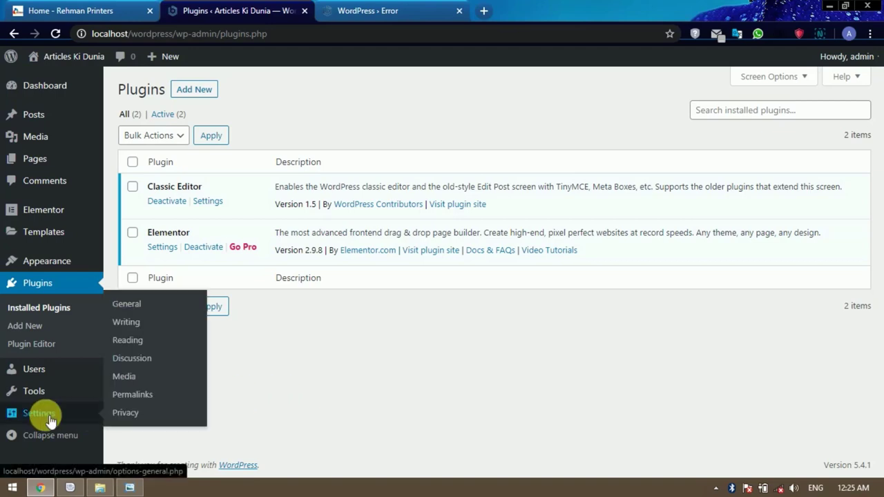
pyautogui.click(138, 304)
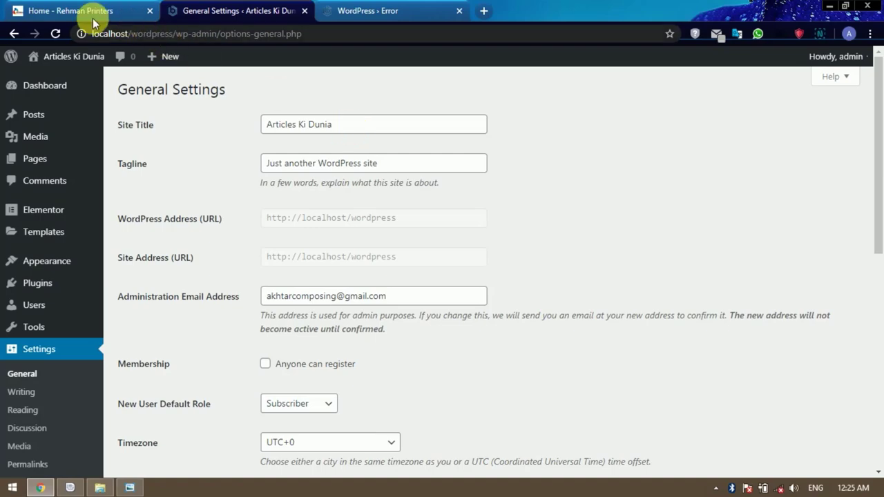
pyautogui.click(62, 13)
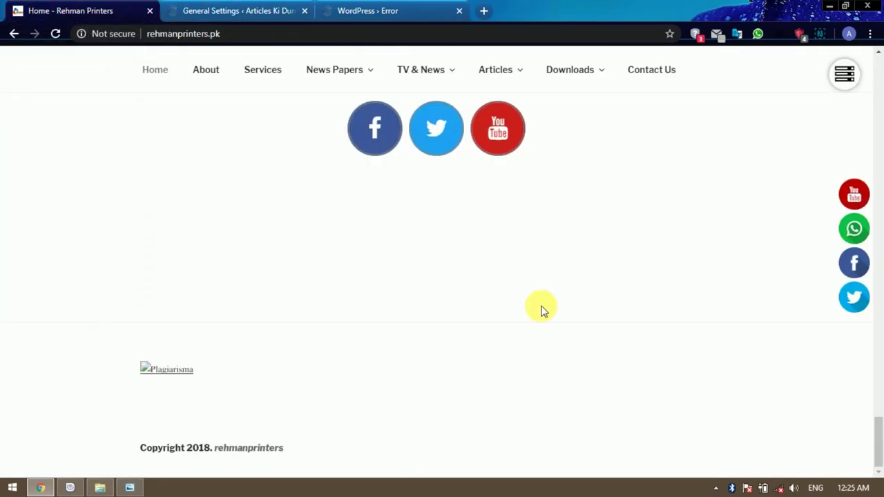
pyautogui.scroll(15, 541, 314)
pyautogui.scroll(8, 539, 324)
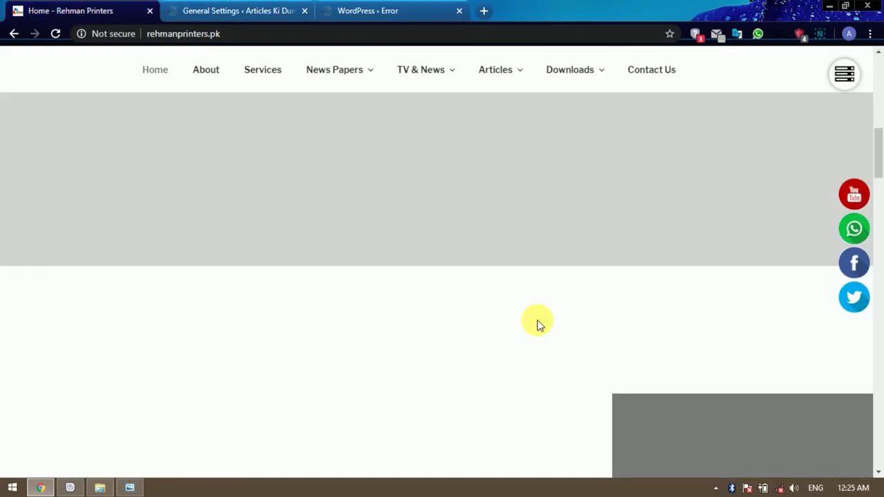
pyautogui.scroll(-3, 537, 321)
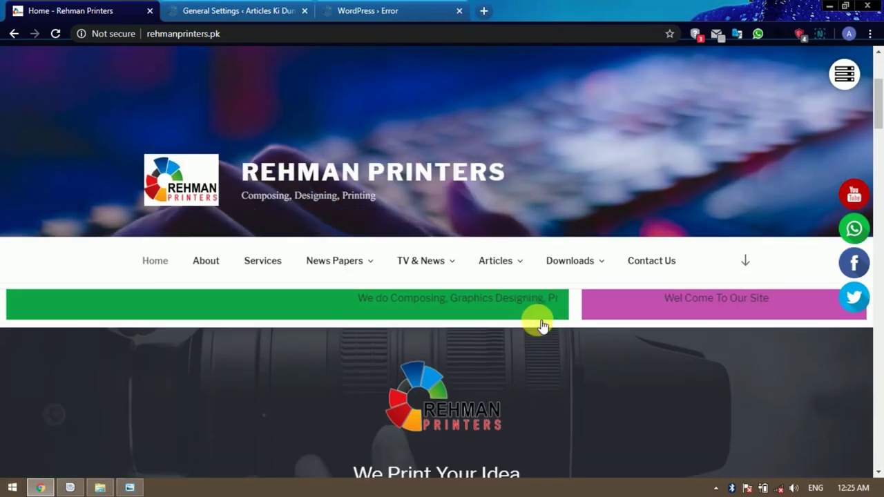
pyautogui.scroll(-3, 505, 347)
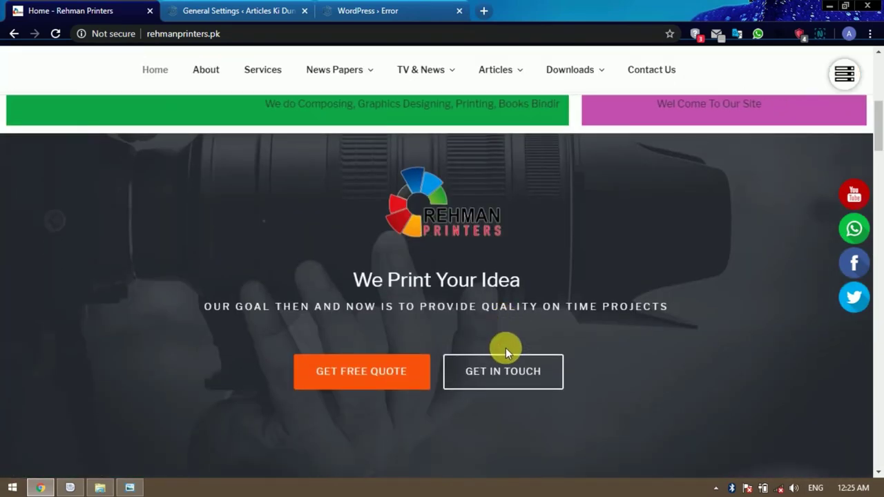
pyautogui.scroll(-5, 505, 348)
pyautogui.scroll(-16, 505, 352)
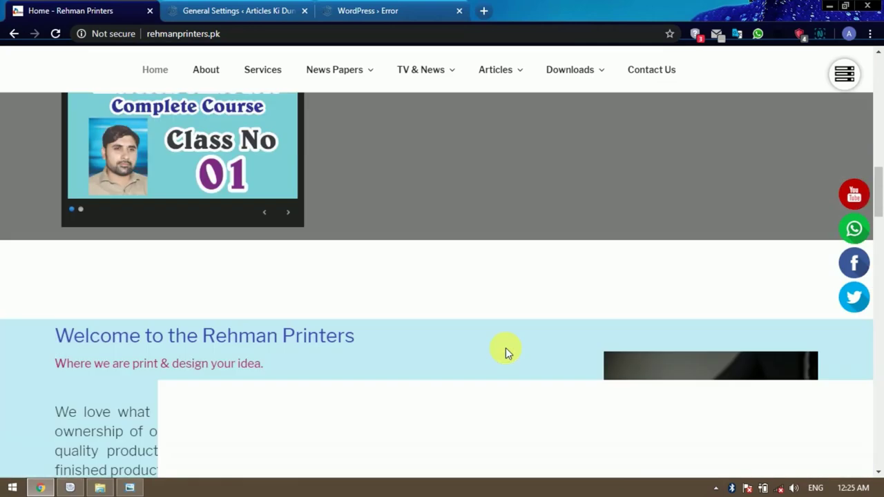
pyautogui.scroll(20, 506, 351)
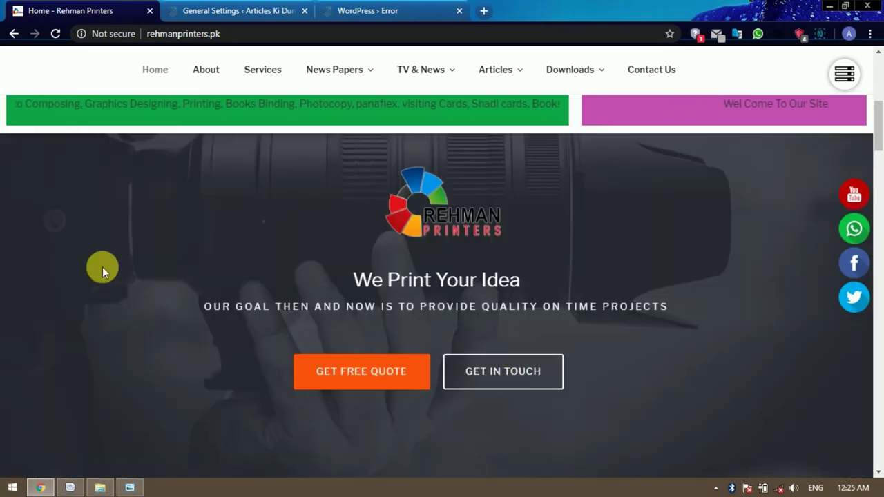
pyautogui.scroll(4, 517, 294)
pyautogui.scroll(-1, 310, 228)
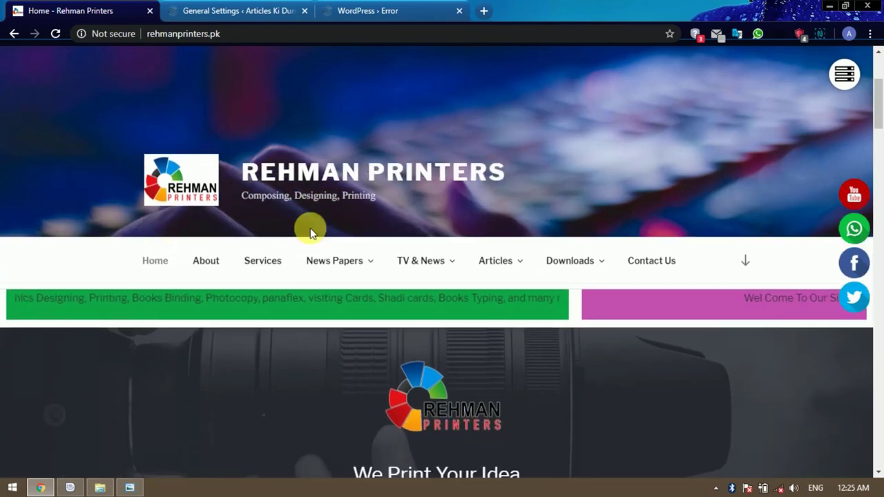
pyautogui.scroll(-4, 774, 234)
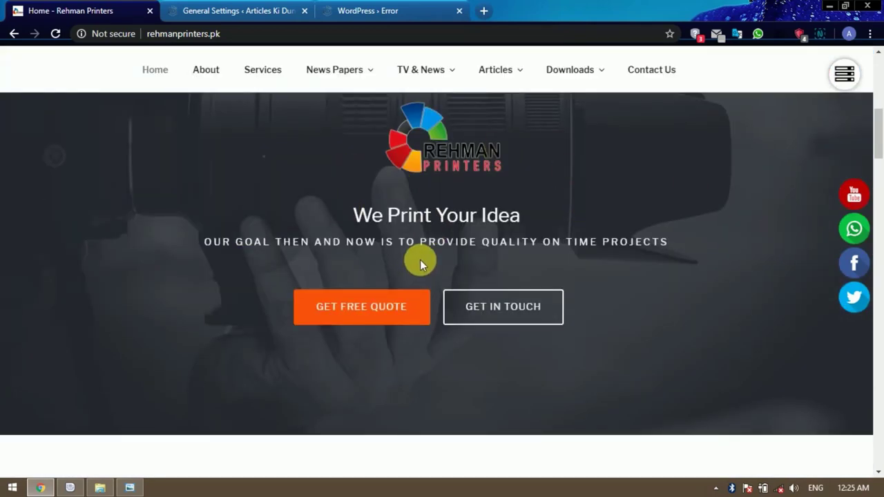
pyautogui.scroll(-10, 420, 260)
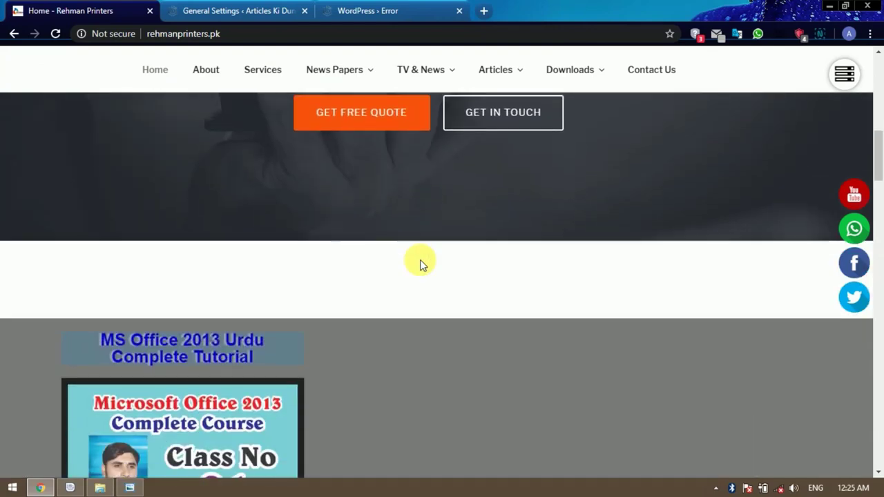
pyautogui.scroll(-8, 420, 269)
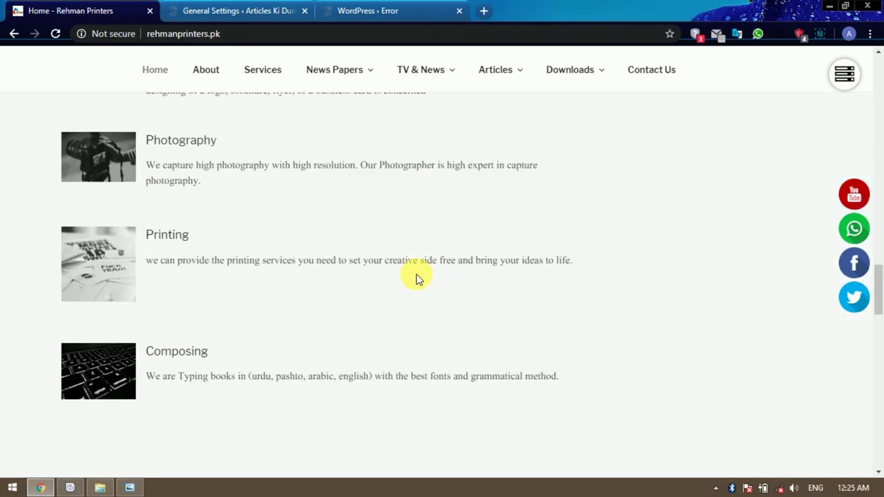
pyautogui.scroll(-5, 517, 299)
pyautogui.scroll(-6, 517, 297)
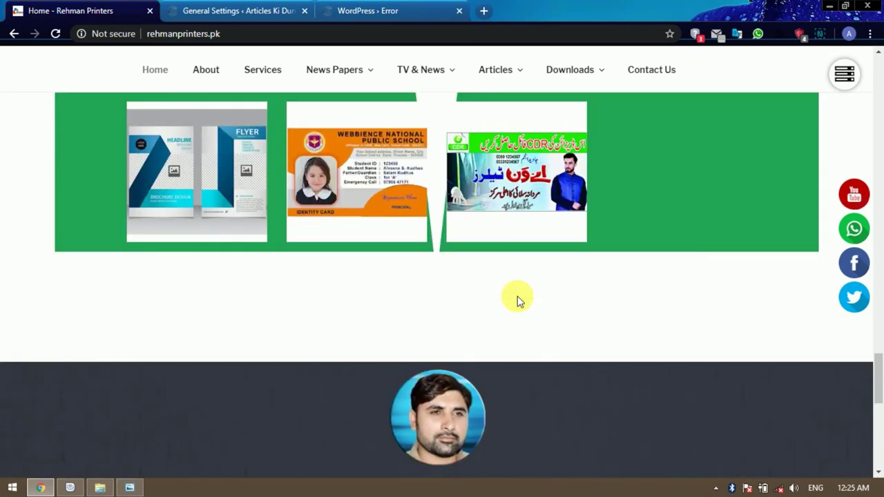
pyautogui.scroll(-3, 453, 393)
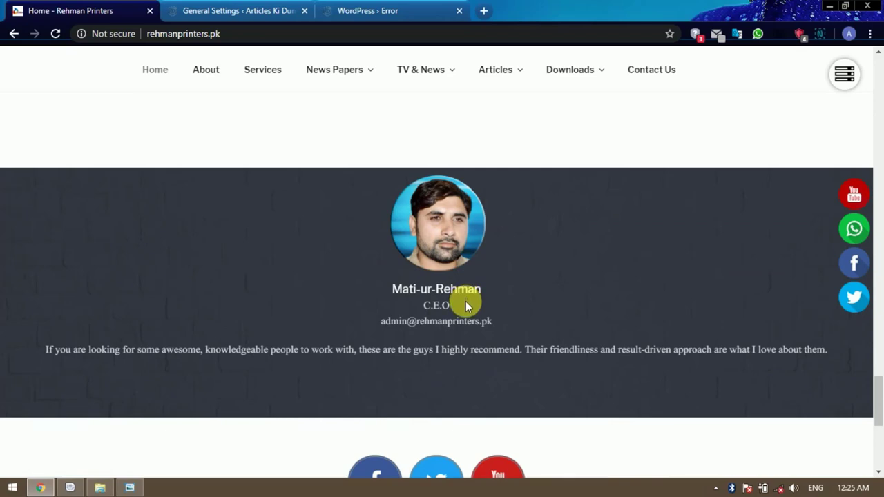
pyautogui.scroll(-2, 466, 302)
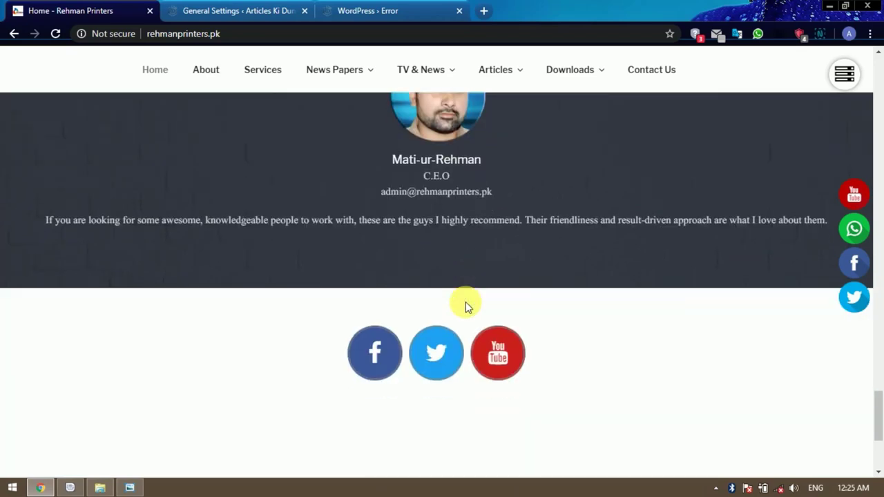
pyautogui.scroll(5, 465, 303)
pyautogui.scroll(10, 466, 303)
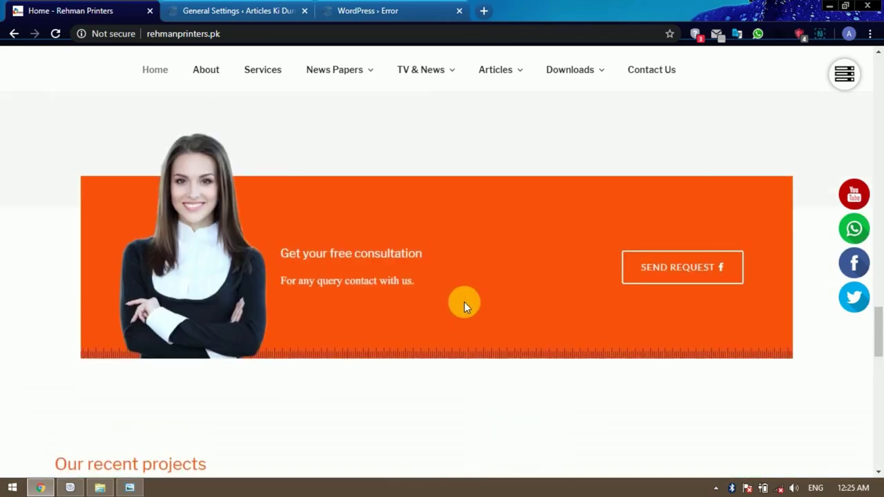
pyautogui.scroll(5, 464, 305)
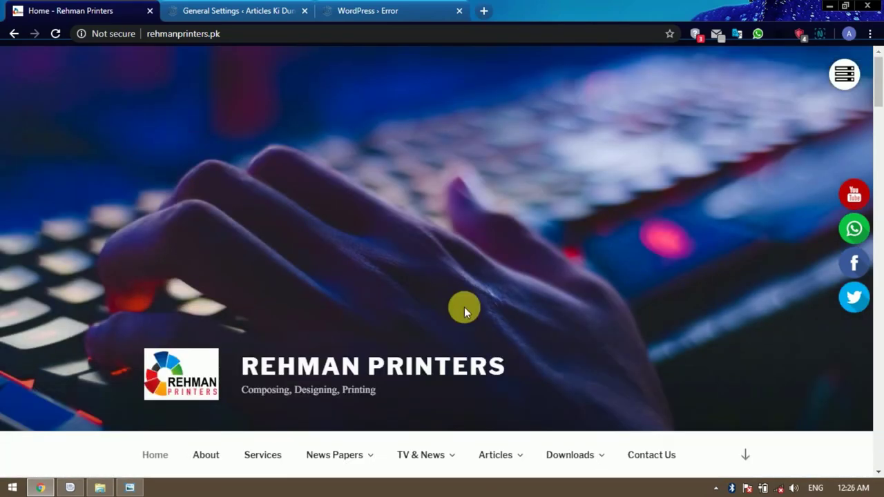
# Replace the site title 'Articles Ki Dunia' with 'Rehman Printers'.
pyautogui.click(260, 6)
pyautogui.moveTo(349, 126); pyautogui.dragTo(247, 131)
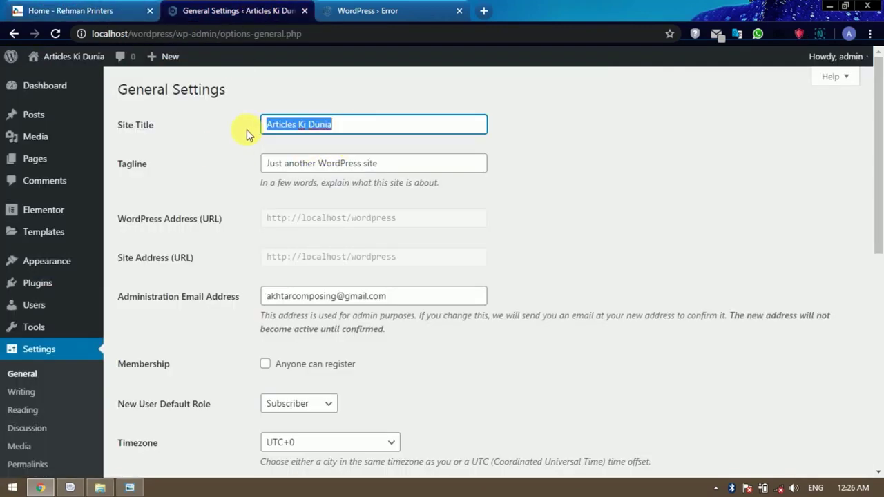
pyautogui.write('Rehman ')
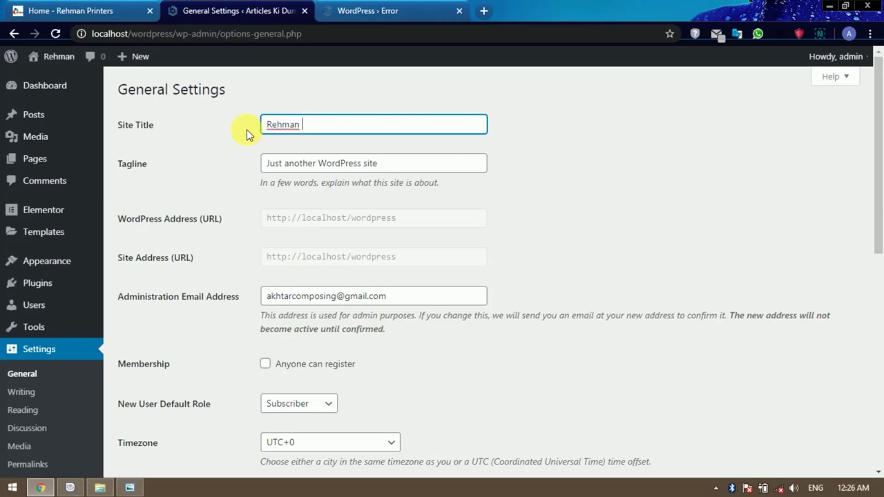
pyautogui.write('Printers')
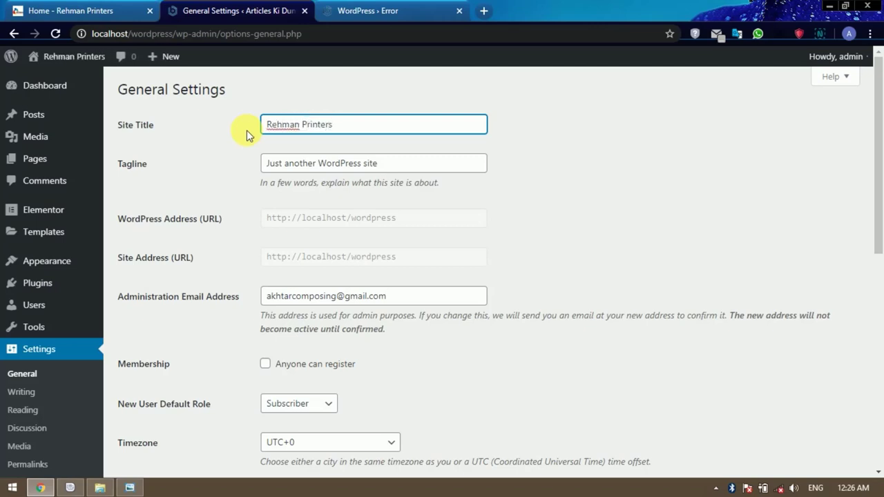
# Set the tagline to 'Composing, Designing, Printing' and save the general settings.
pyautogui.moveTo(380, 166); pyautogui.dragTo(256, 170)
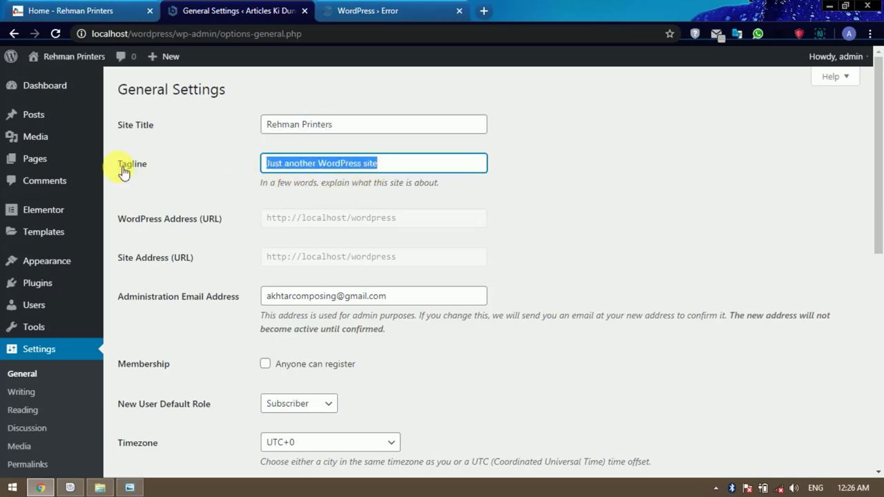
pyautogui.click(69, 8)
pyautogui.scroll(-2, 402, 287)
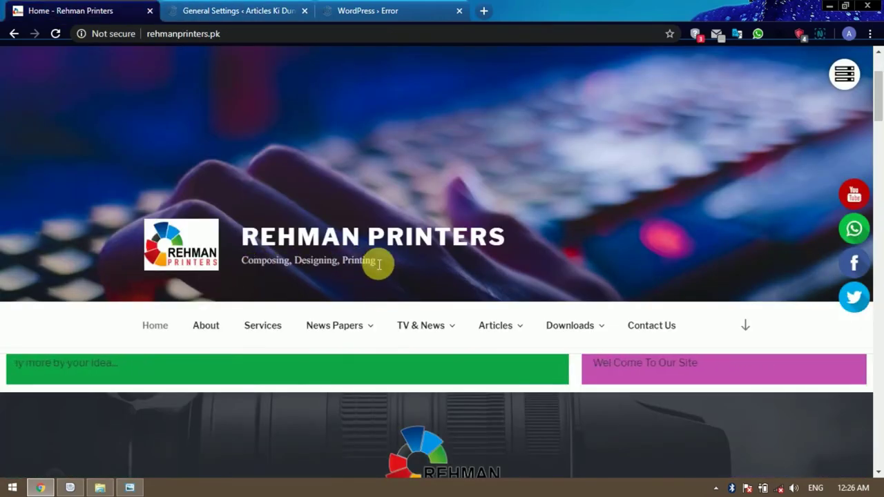
pyautogui.click(246, 11)
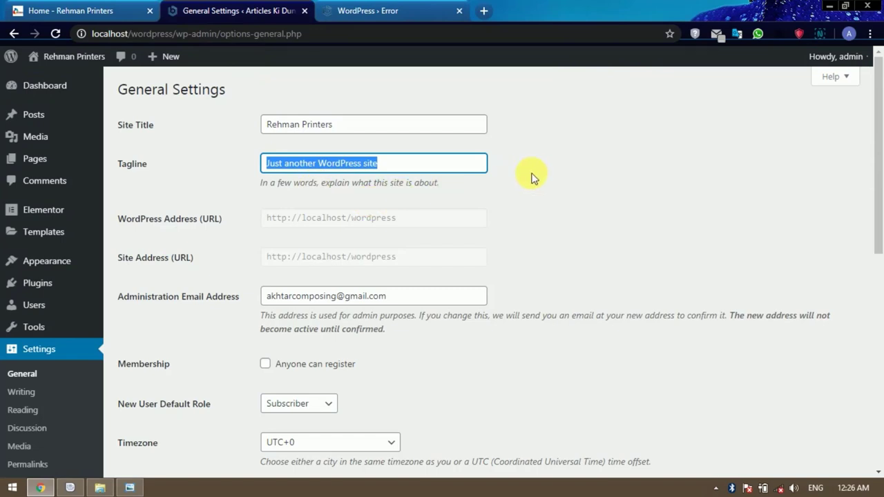
pyautogui.write('Com')
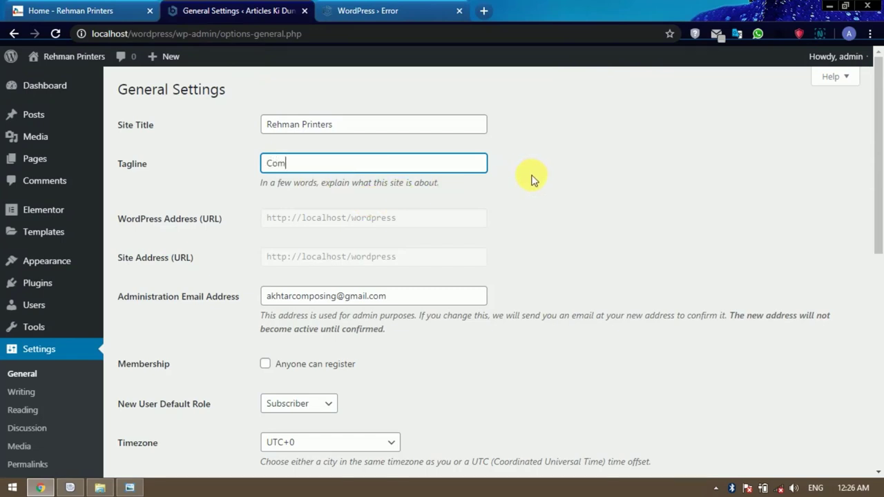
pyautogui.write('posing, Designing, P')
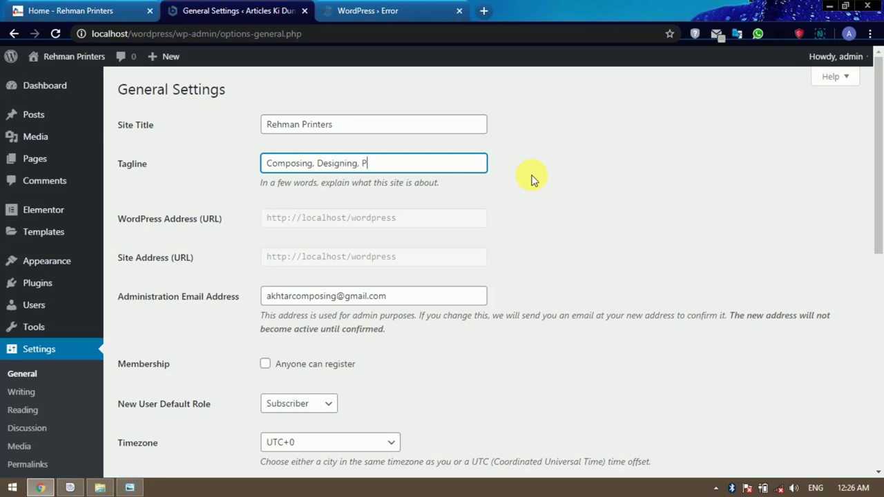
pyautogui.write('rinting')
pyautogui.scroll(-2, 529, 178)
pyautogui.scroll(-3, 484, 208)
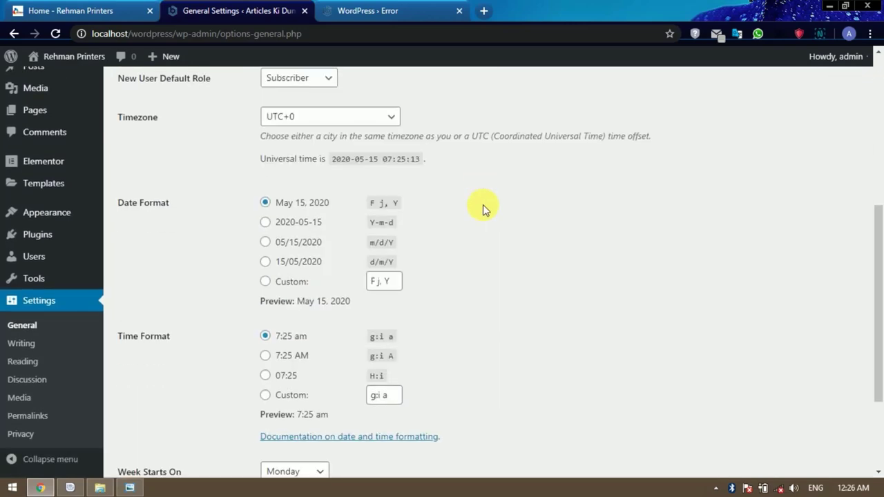
pyautogui.scroll(-2, 483, 207)
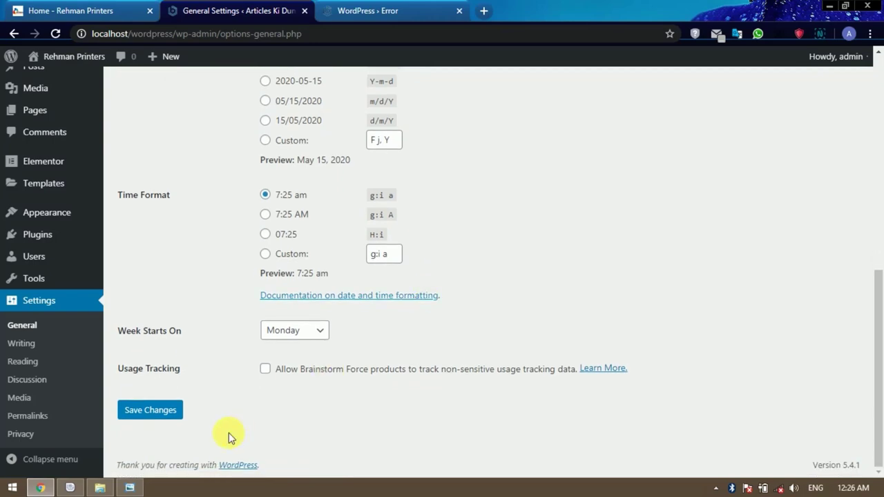
pyautogui.click(171, 417)
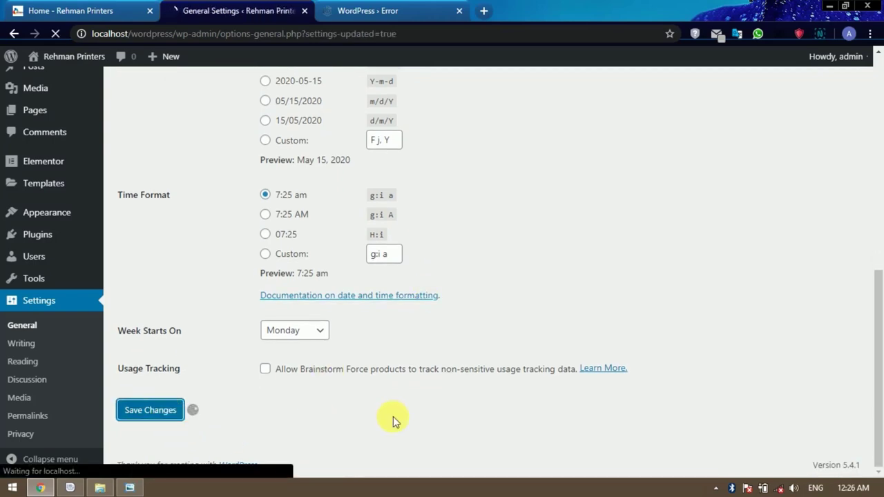
pyautogui.scroll(-4, 391, 416)
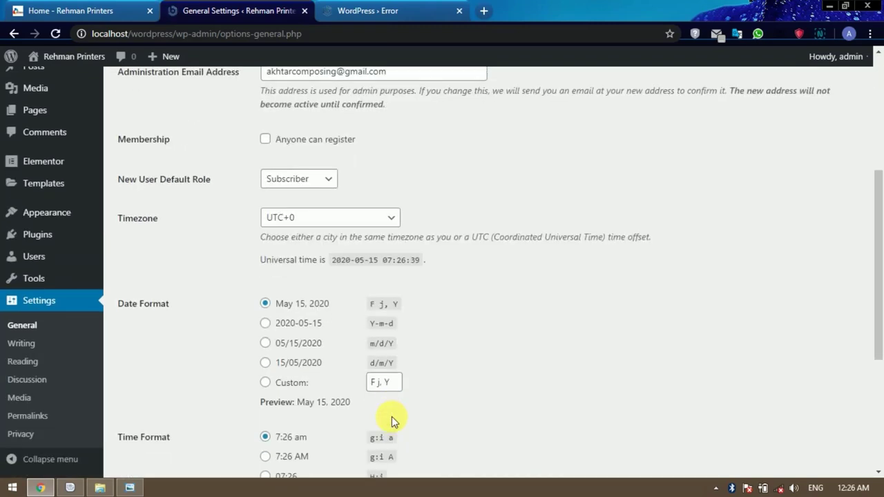
# Look over the Writing settings, then review Reading settings showing 10 posts per page and full-text feeds.
pyautogui.click(18, 343)
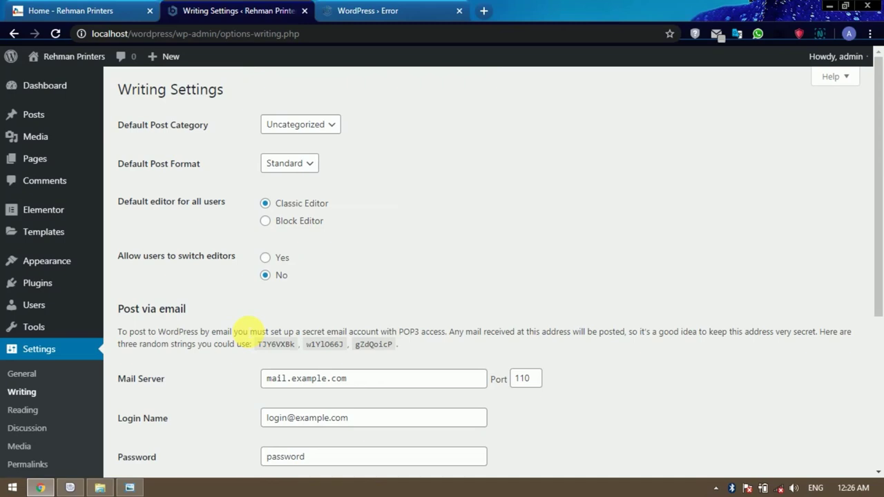
pyautogui.scroll(-4, 248, 331)
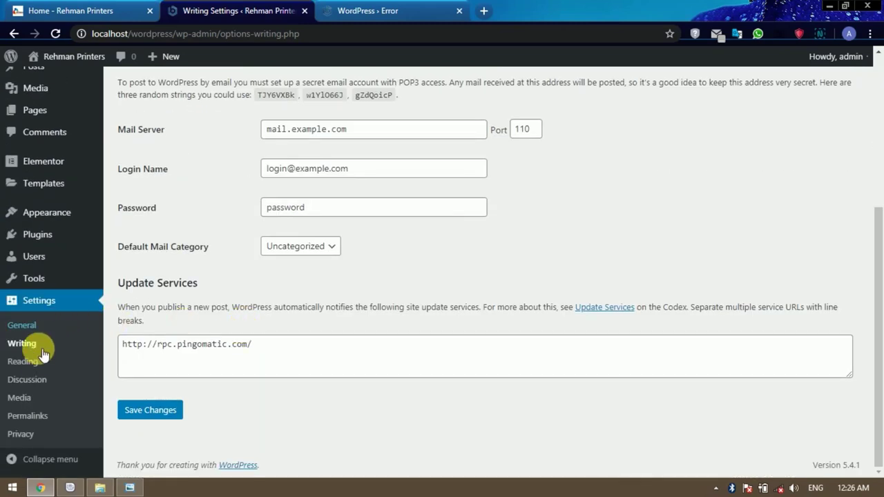
pyautogui.click(74, 359)
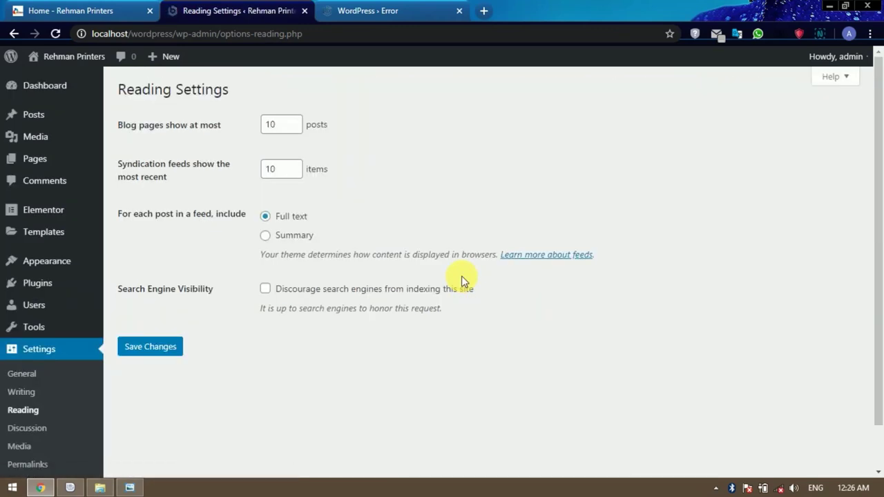
pyautogui.scroll(-2, 461, 276)
pyautogui.scroll(2, 462, 275)
pyautogui.scroll(-2, 483, 310)
pyautogui.scroll(2, 656, 407)
pyautogui.moveTo(47, 143)
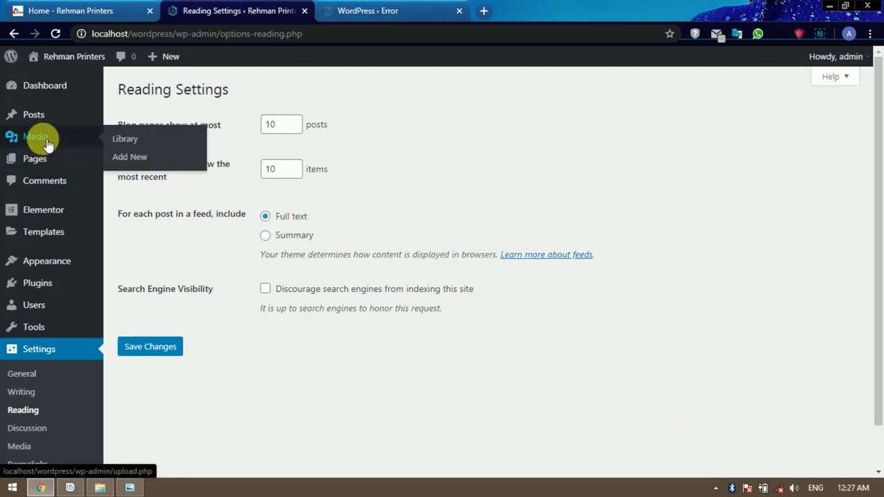
pyautogui.moveTo(47, 162)
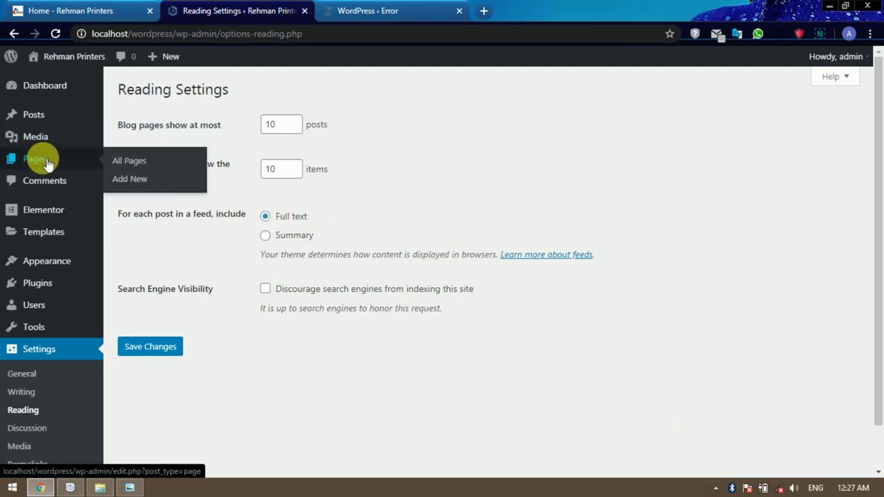
# Check the pages list and live homepage, then start a new page titled 'Home'.
pyautogui.click(47, 163)
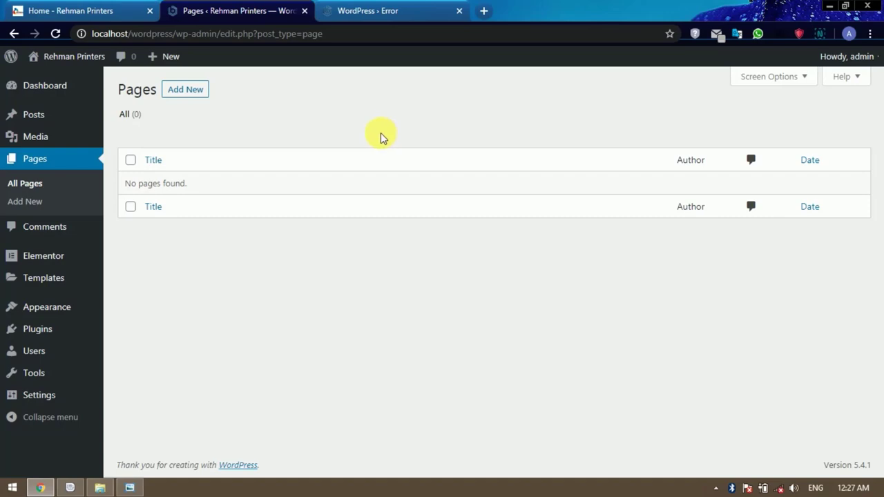
pyautogui.click(69, 8)
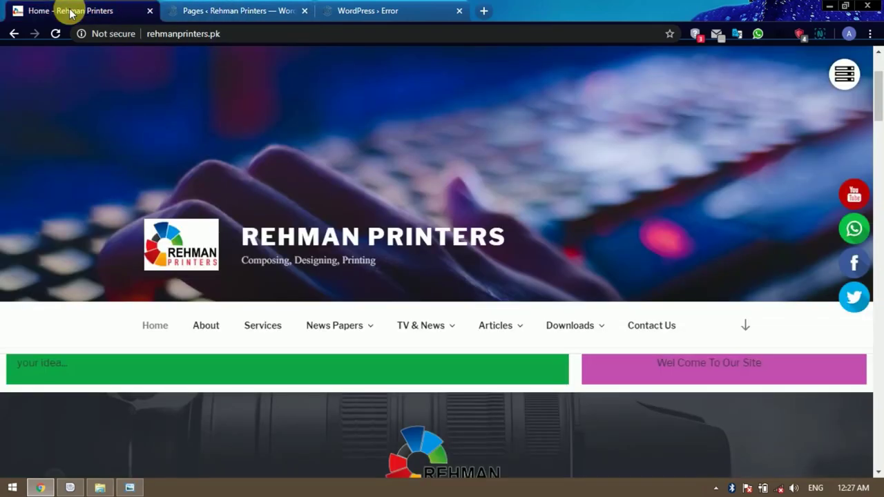
pyautogui.click(233, 8)
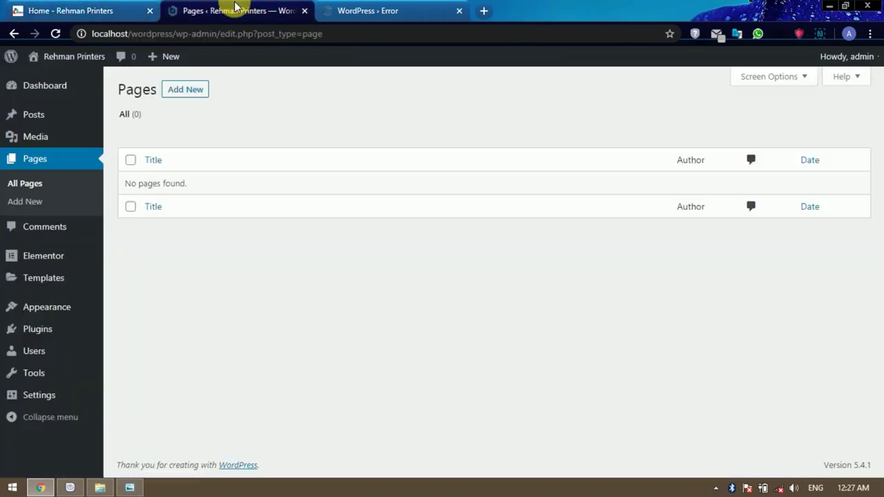
pyautogui.click(197, 93)
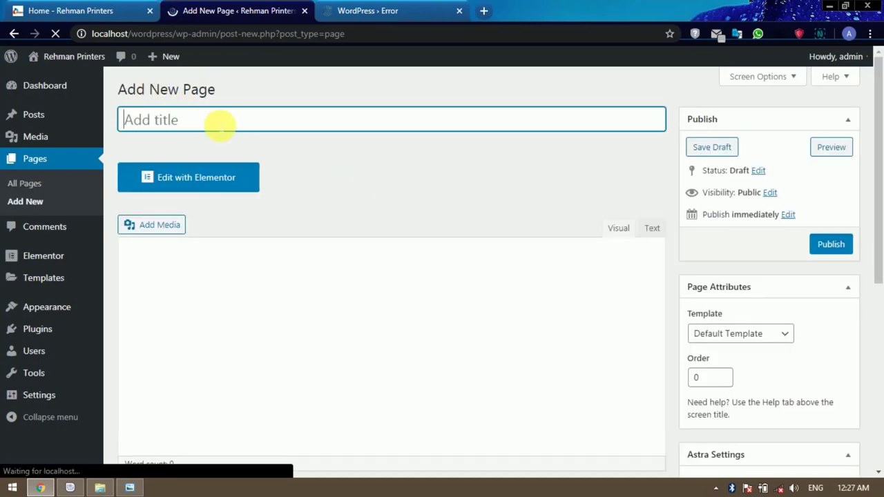
pyautogui.write('Home')
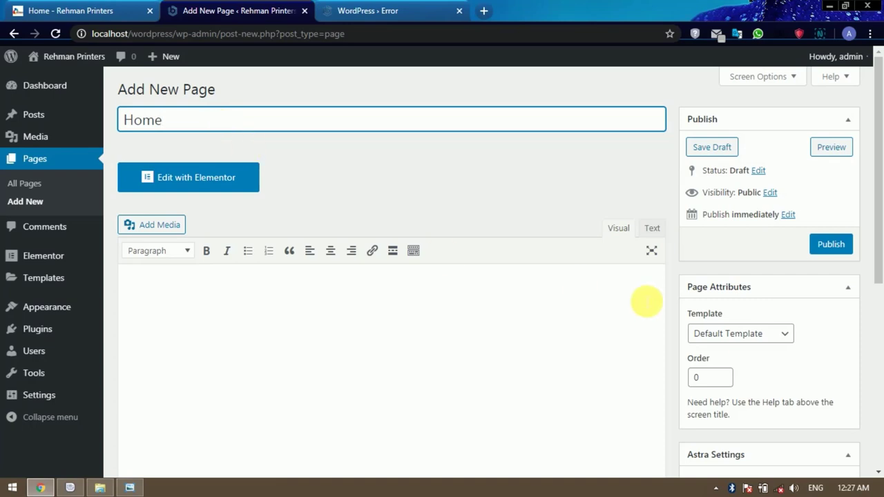
# Give the Home page the Elementor Full Width template, no sidebar, and hidden title and featured image.
pyautogui.scroll(-1, 646, 301)
pyautogui.scroll(-1, 645, 301)
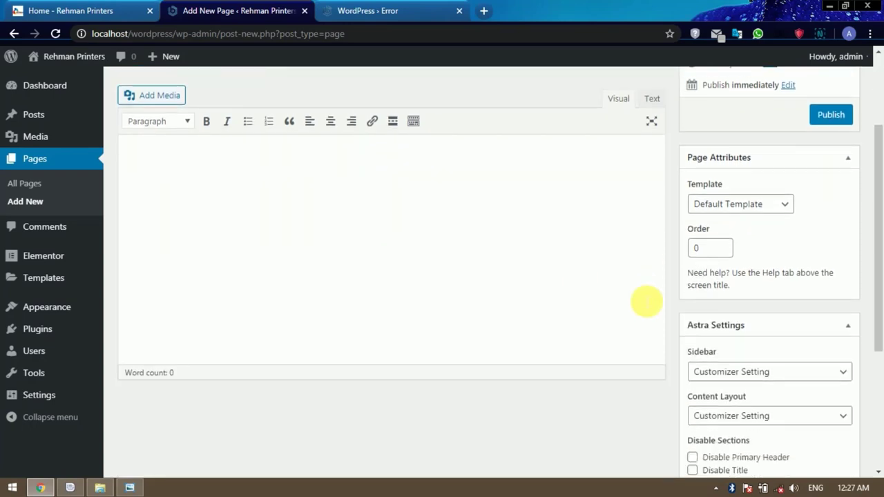
pyautogui.scroll(-1, 646, 301)
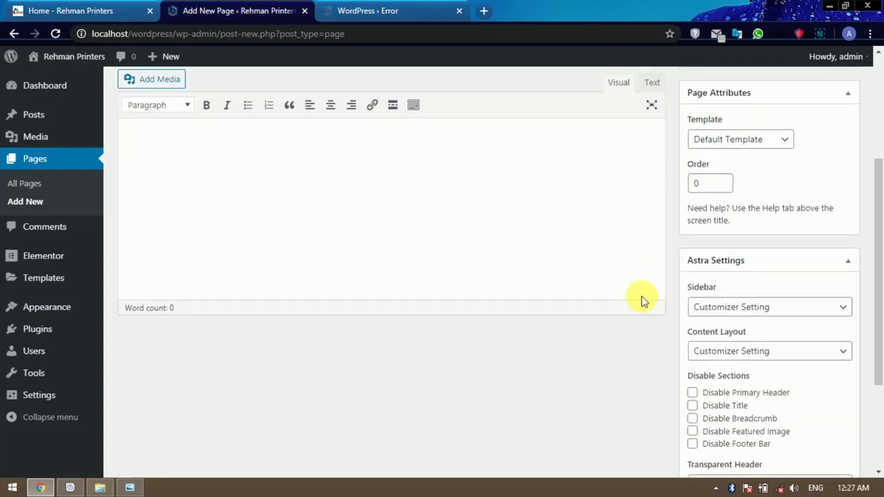
pyautogui.click(779, 142)
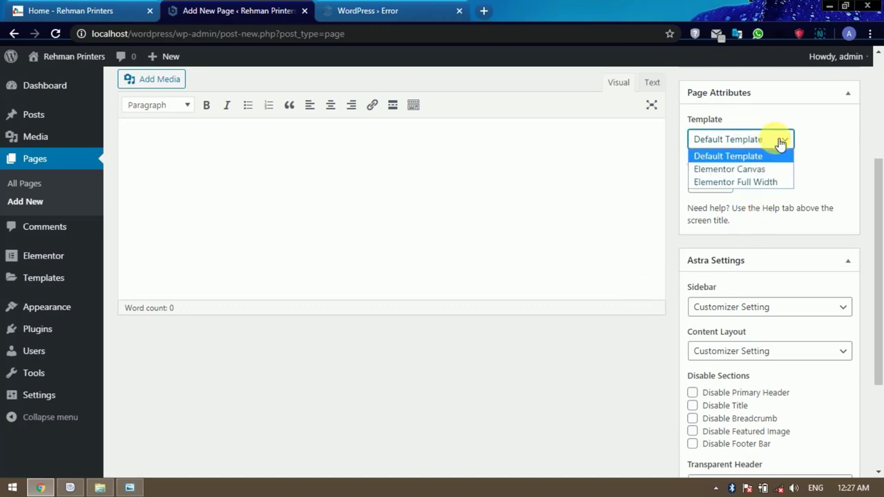
pyautogui.click(761, 181)
pyautogui.scroll(-2, 809, 202)
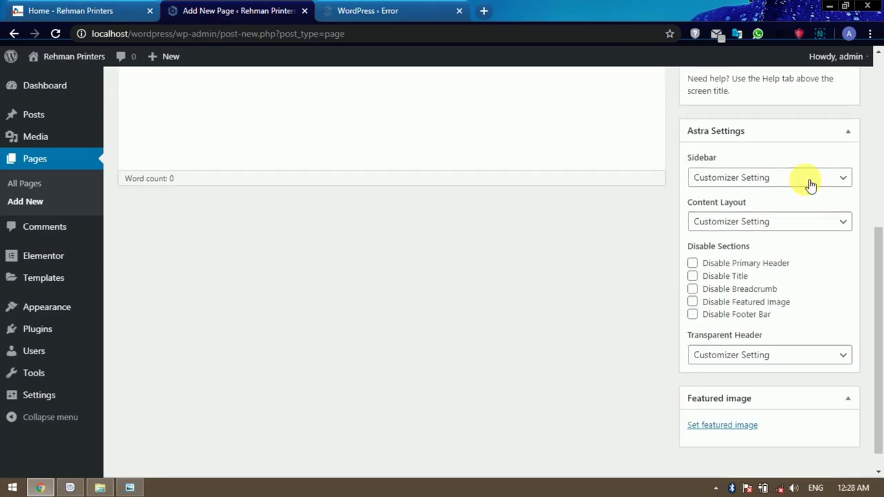
pyautogui.click(811, 185)
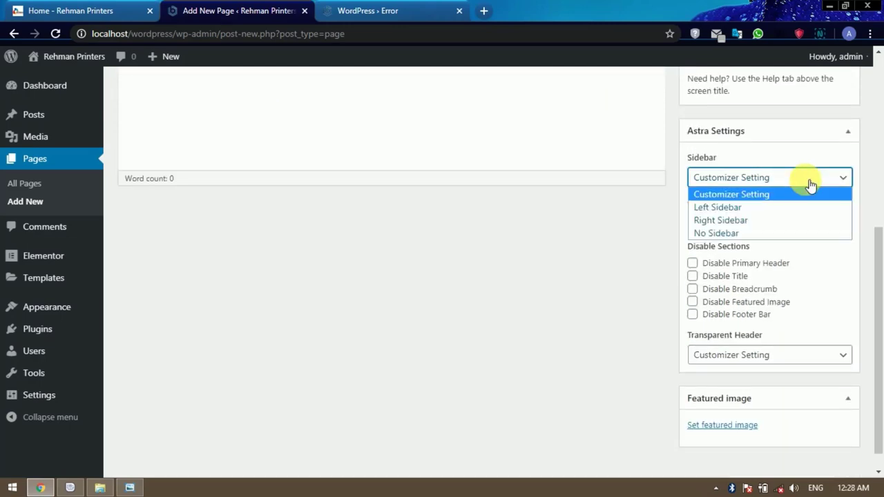
pyautogui.click(752, 232)
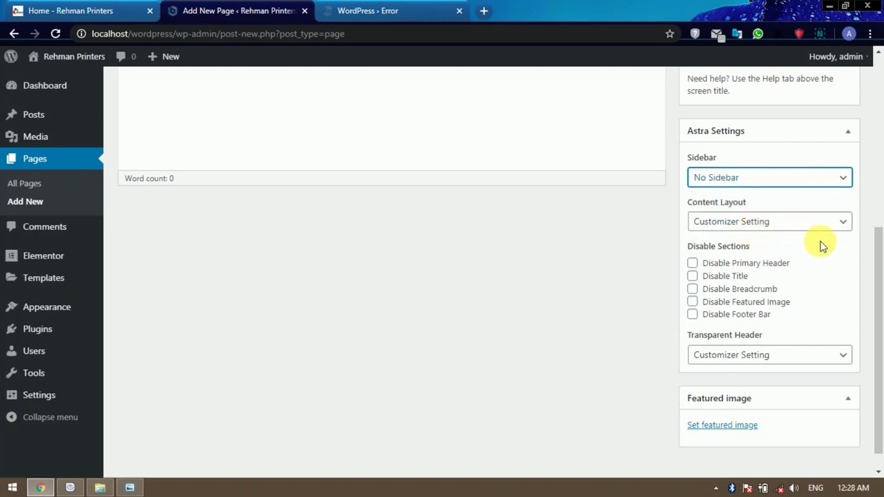
pyautogui.scroll(-1, 822, 246)
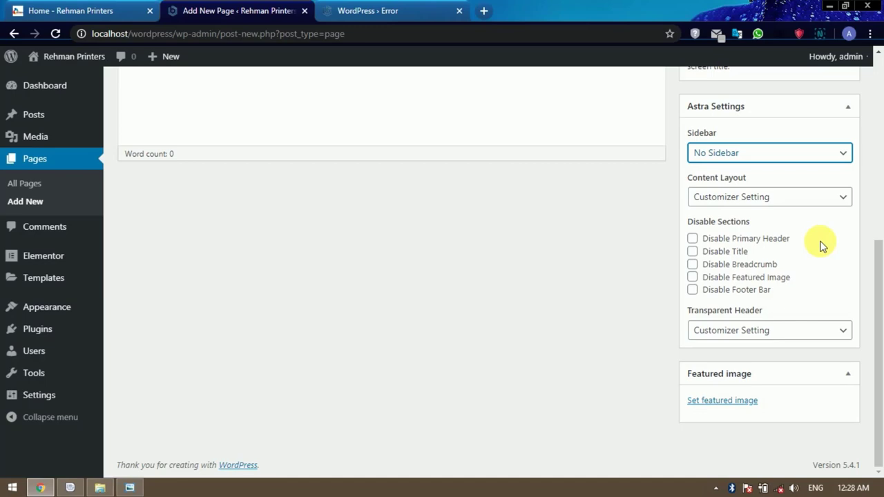
pyautogui.click(697, 254)
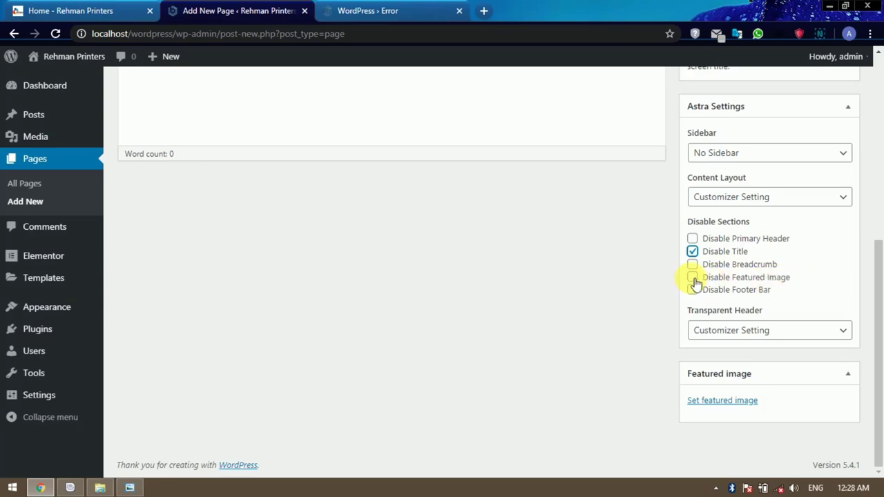
pyautogui.click(694, 279)
# Publish the Home page and begin another new page.
pyautogui.scroll(5, 605, 363)
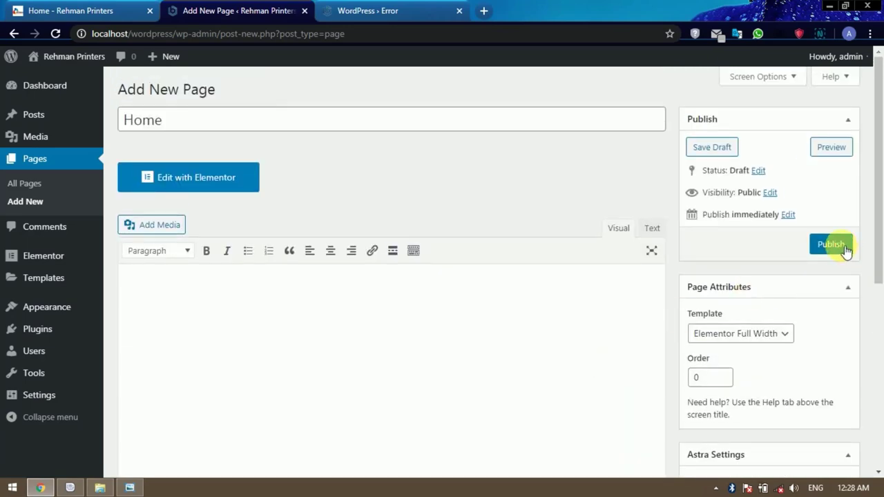
pyautogui.click(844, 250)
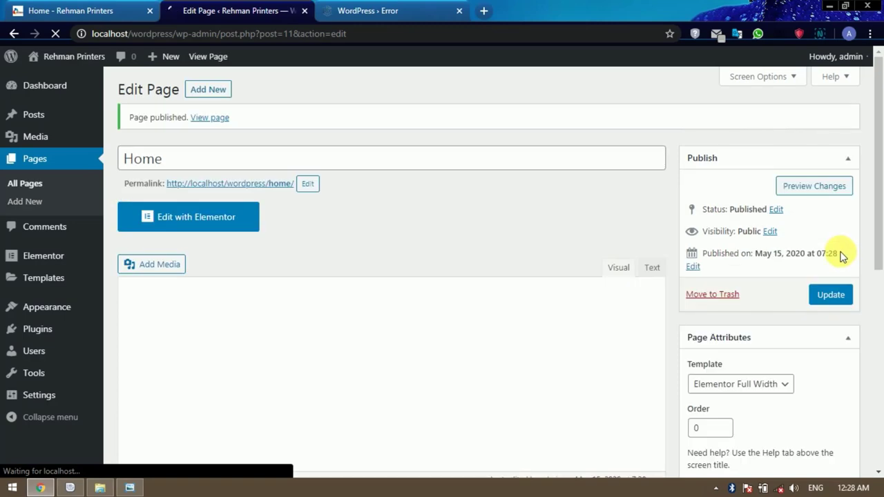
pyautogui.click(217, 91)
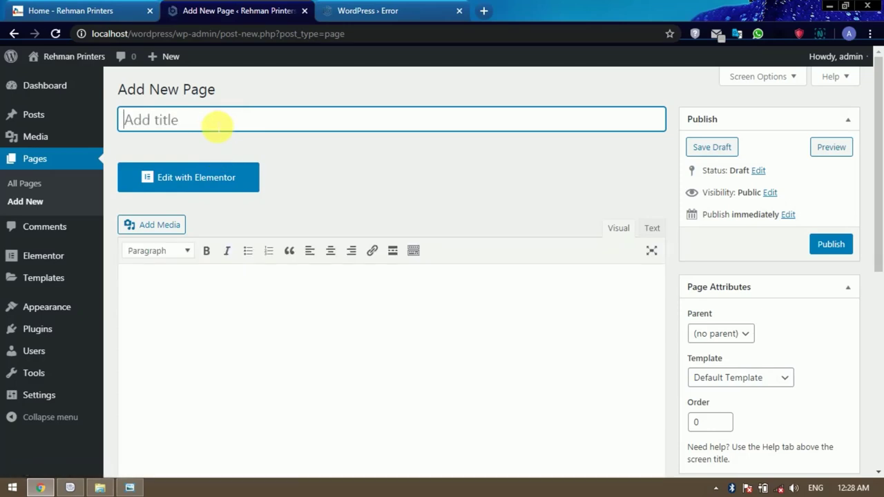
# Title the new page 'Services' with the Elementor Full Width template and no sidebar.
pyautogui.write('Services')
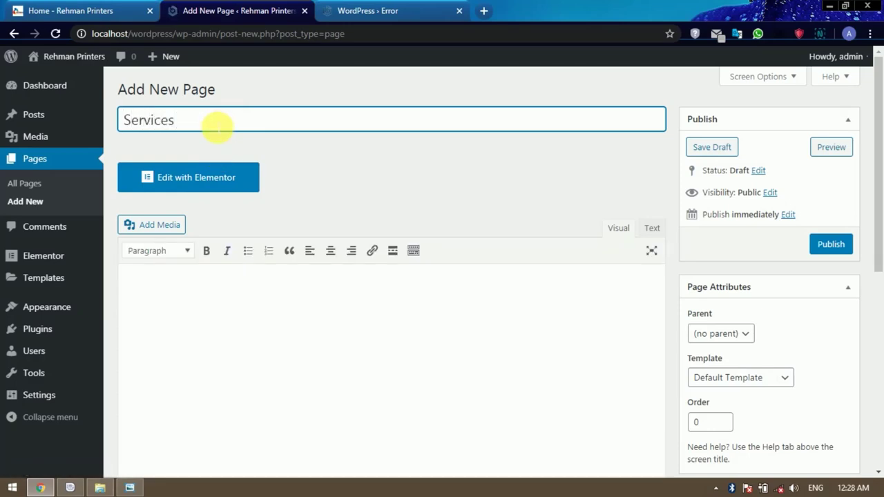
pyautogui.scroll(-2, 647, 295)
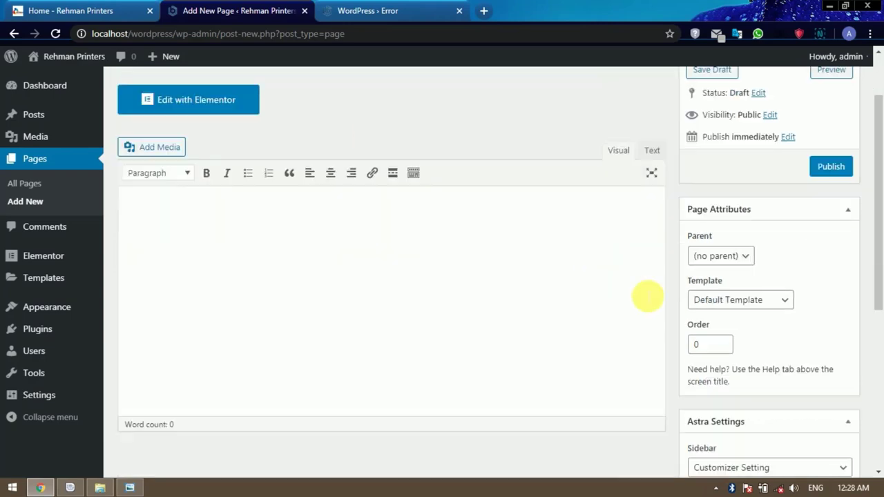
pyautogui.click(770, 249)
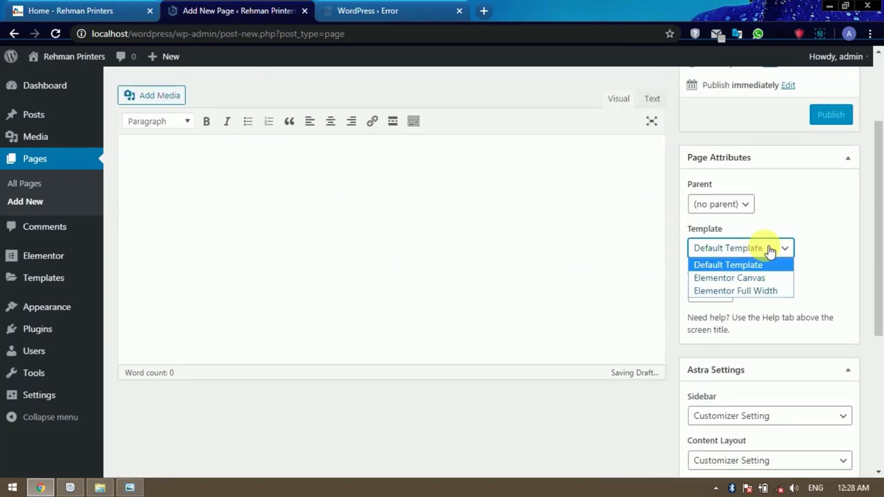
pyautogui.click(755, 290)
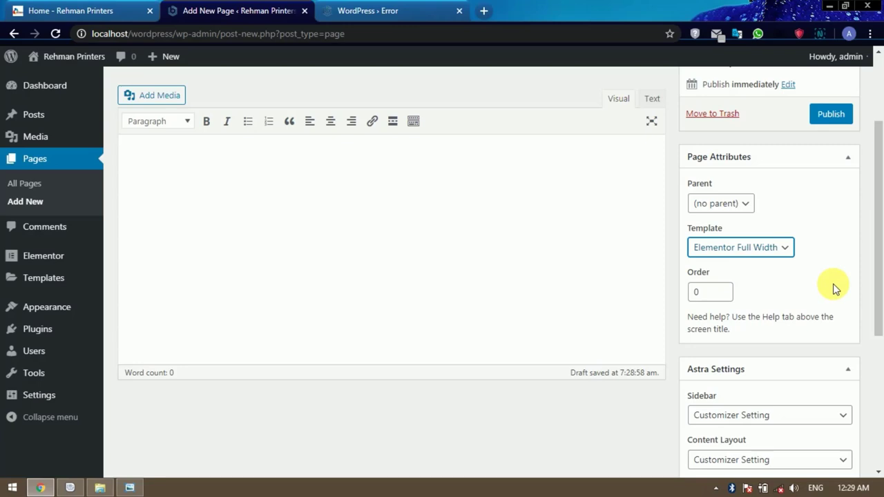
pyautogui.scroll(-3, 834, 288)
pyautogui.scroll(-1, 834, 287)
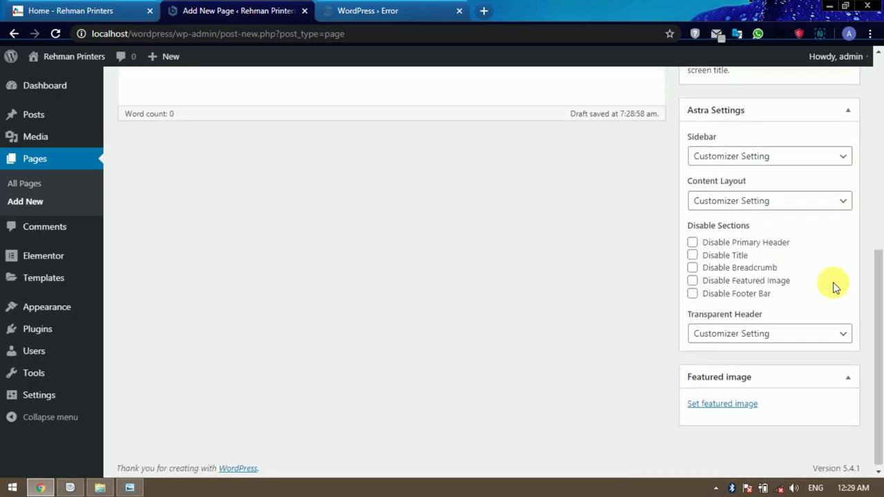
pyautogui.click(813, 160)
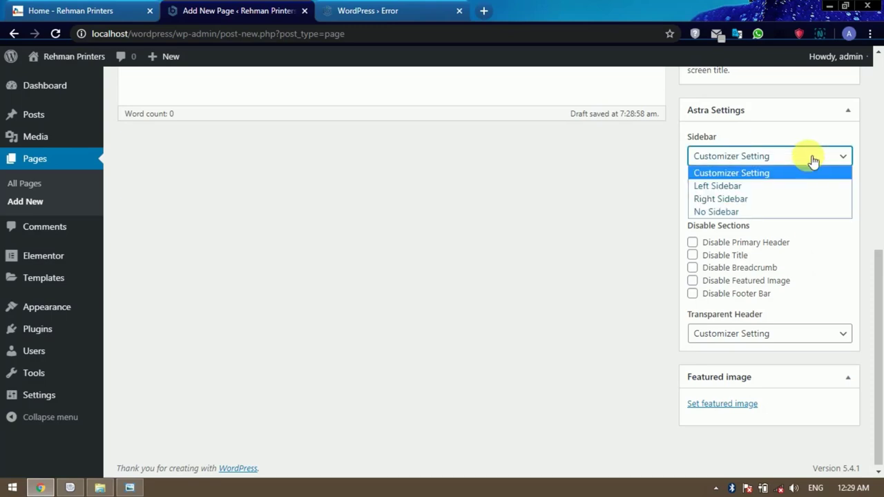
pyautogui.click(761, 212)
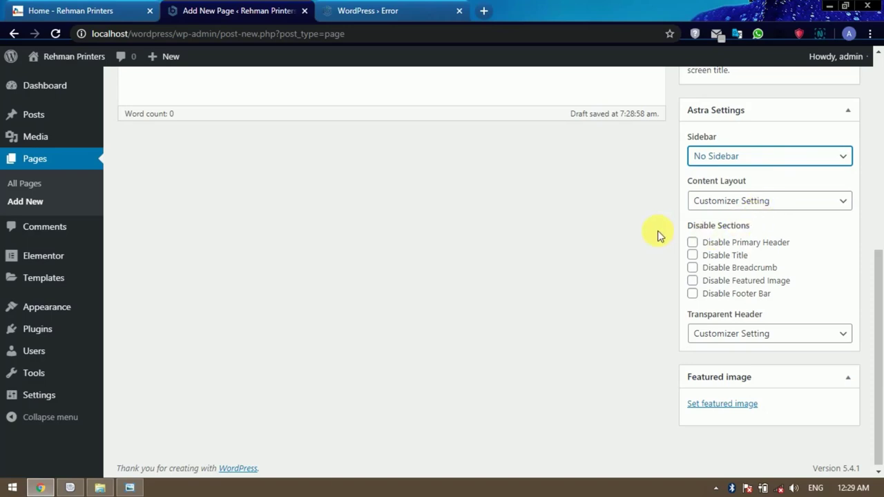
# Hide the Services page title and featured image, publish it, and begin another new page.
pyautogui.click(693, 255)
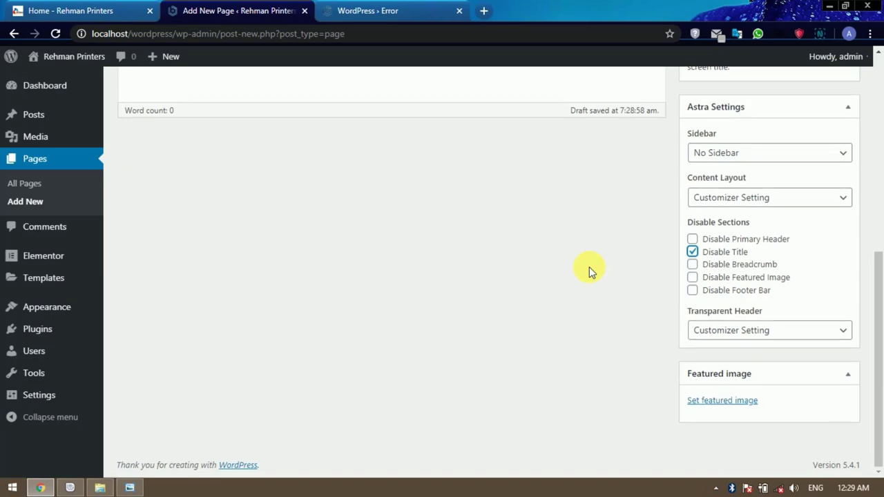
pyautogui.scroll(3, 589, 266)
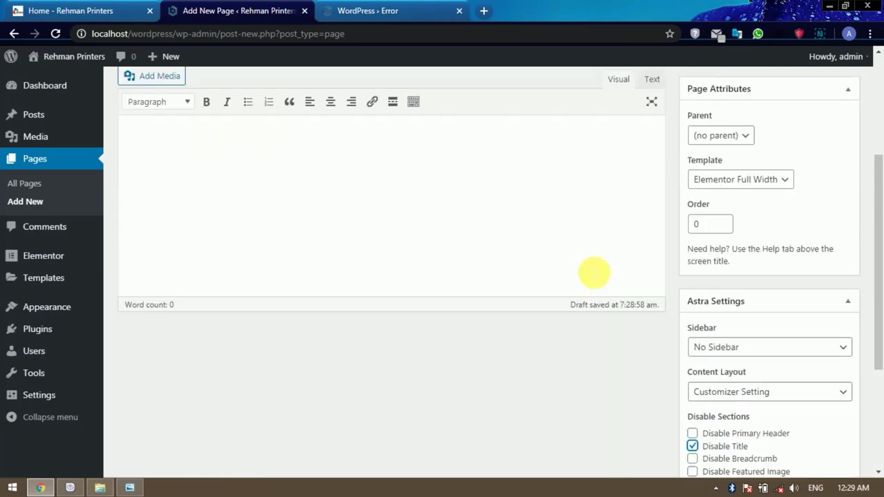
pyautogui.scroll(-2, 589, 267)
pyautogui.scroll(-1, 590, 275)
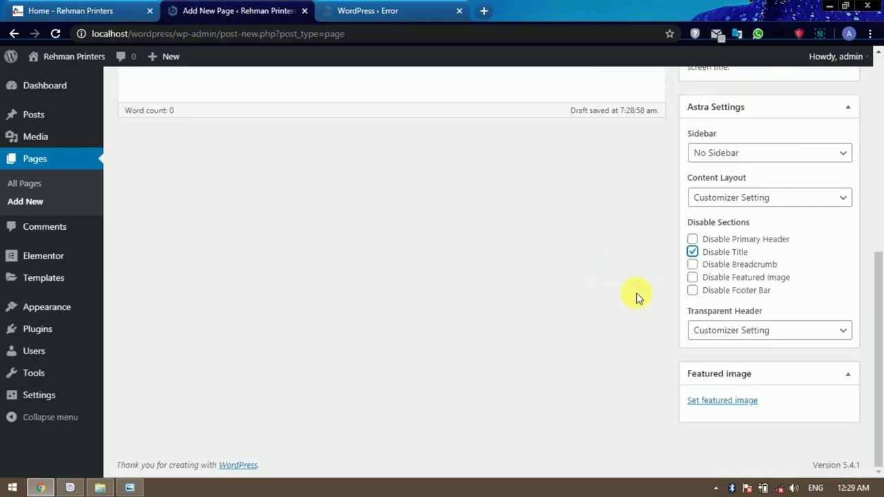
pyautogui.click(694, 277)
pyautogui.scroll(5, 640, 310)
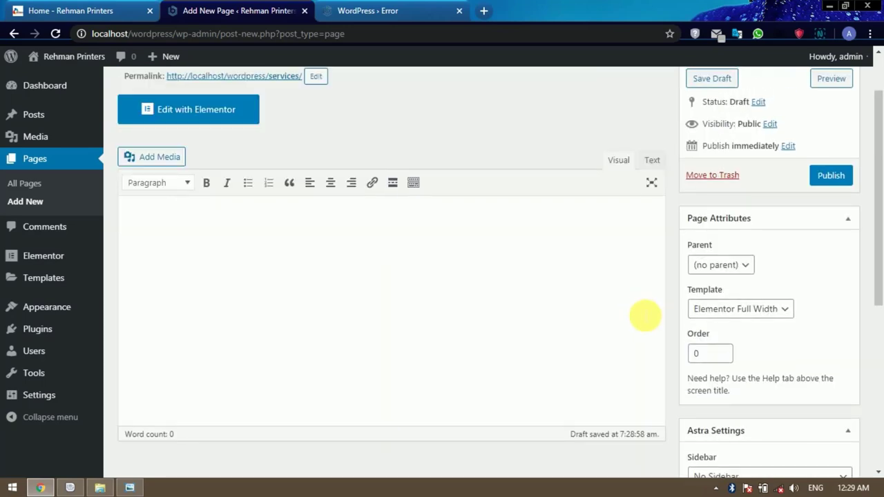
pyautogui.click(839, 177)
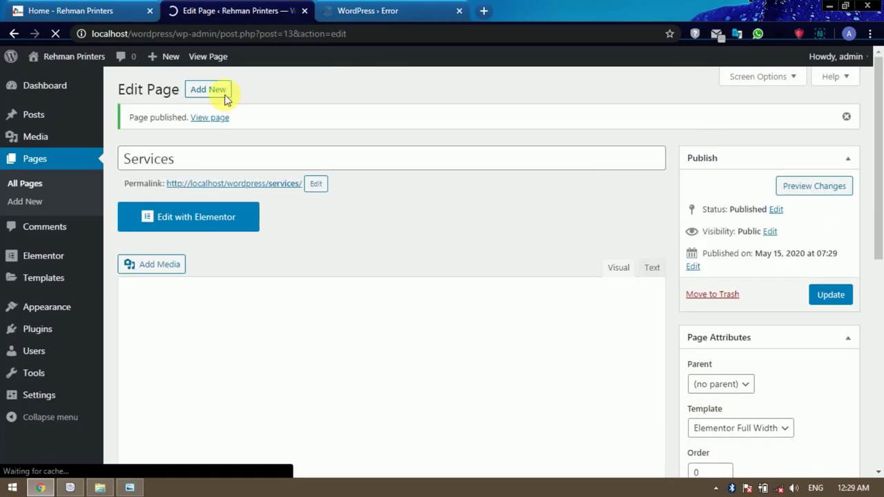
pyautogui.click(210, 92)
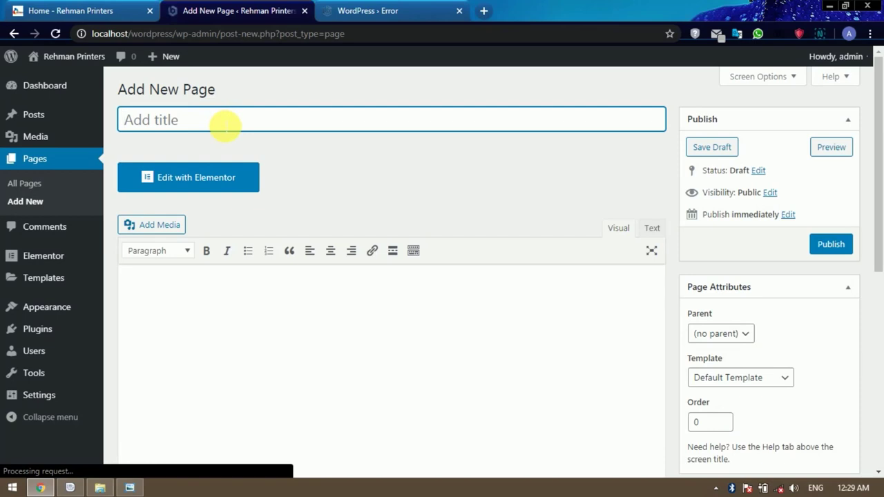
# Title the new page 'Abuout Us' with the Elementor Full Width template and no sidebar.
pyautogui.write('A')
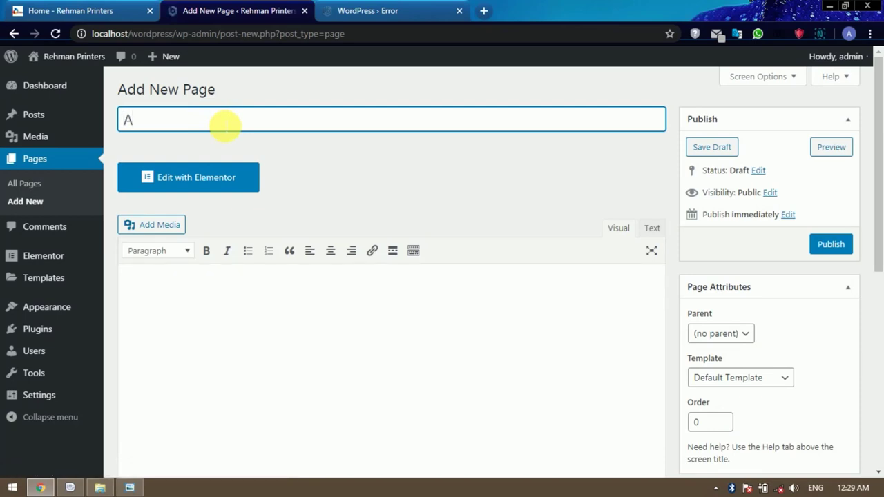
pyautogui.write('bu')
pyautogui.write('out Us')
pyautogui.scroll(-2, 760, 367)
pyautogui.click(770, 251)
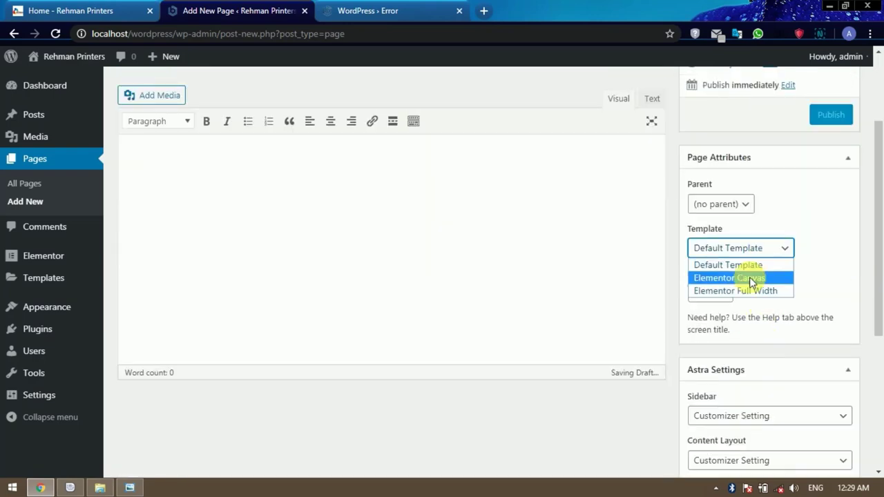
pyautogui.click(743, 293)
pyautogui.scroll(-3, 843, 310)
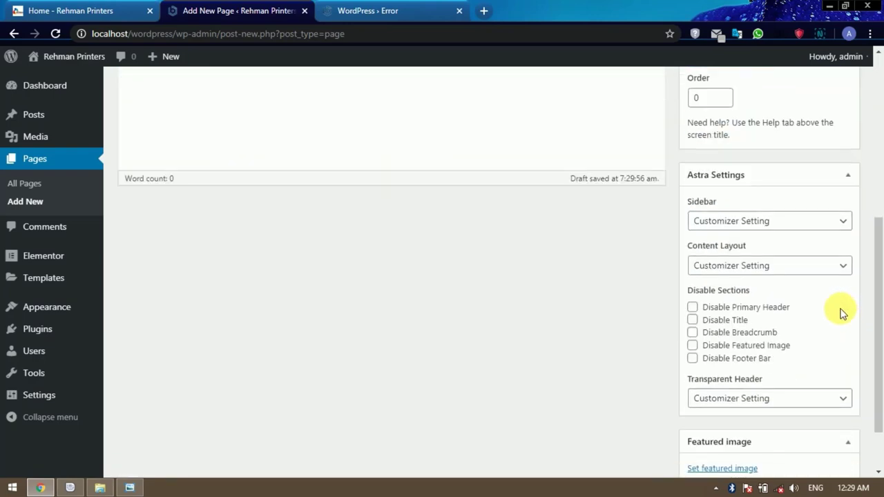
pyautogui.click(792, 225)
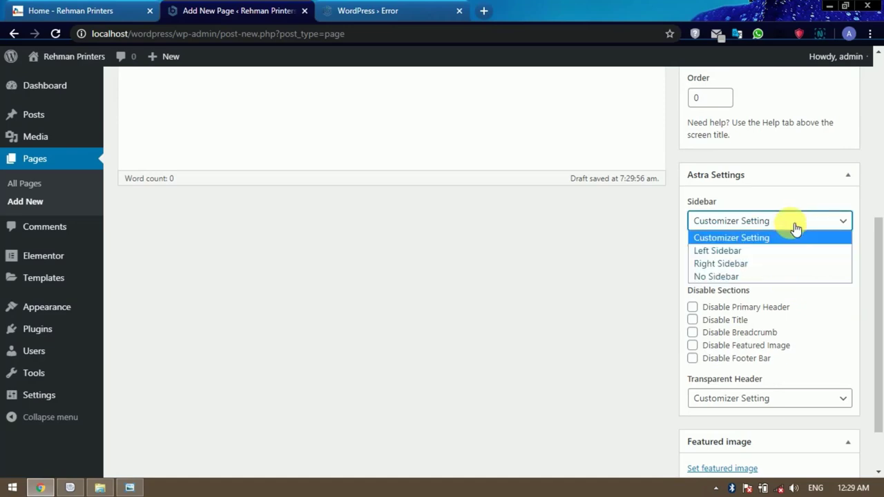
pyautogui.click(742, 277)
# Hide the About Us page title and featured image, publish it, and begin another new page.
pyautogui.scroll(-1, 719, 276)
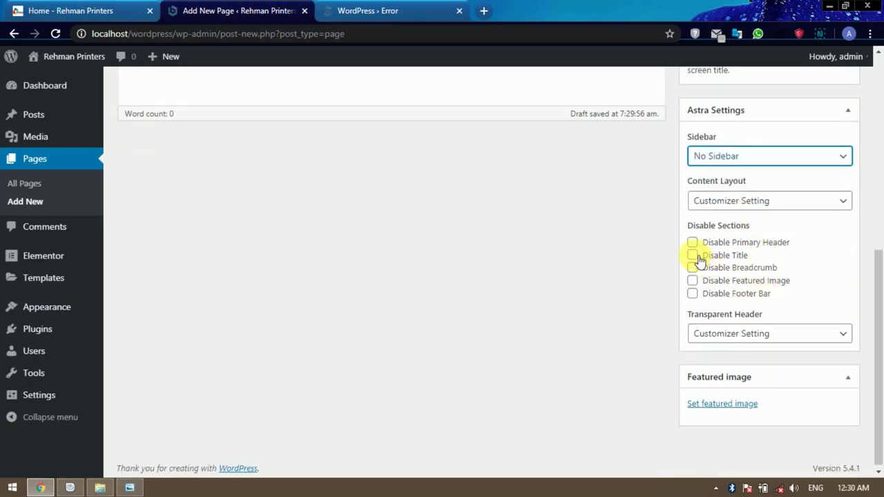
pyautogui.click(694, 256)
pyautogui.click(692, 280)
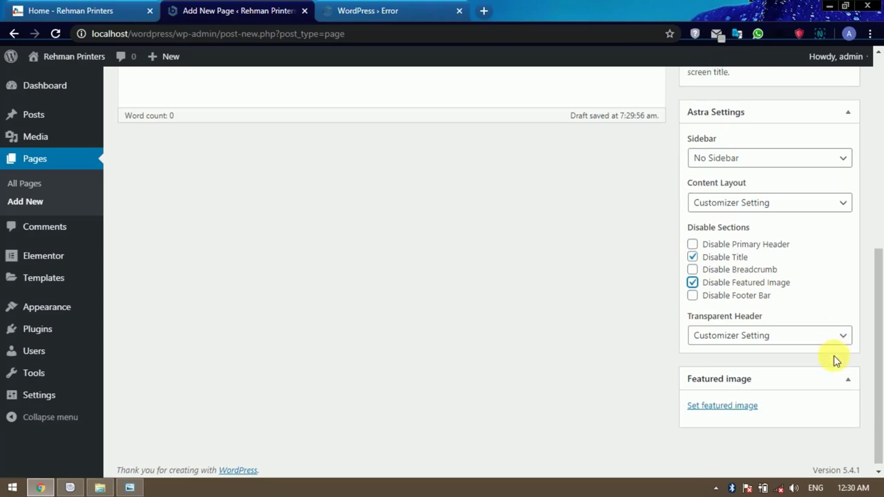
pyautogui.scroll(4, 832, 311)
pyautogui.click(832, 116)
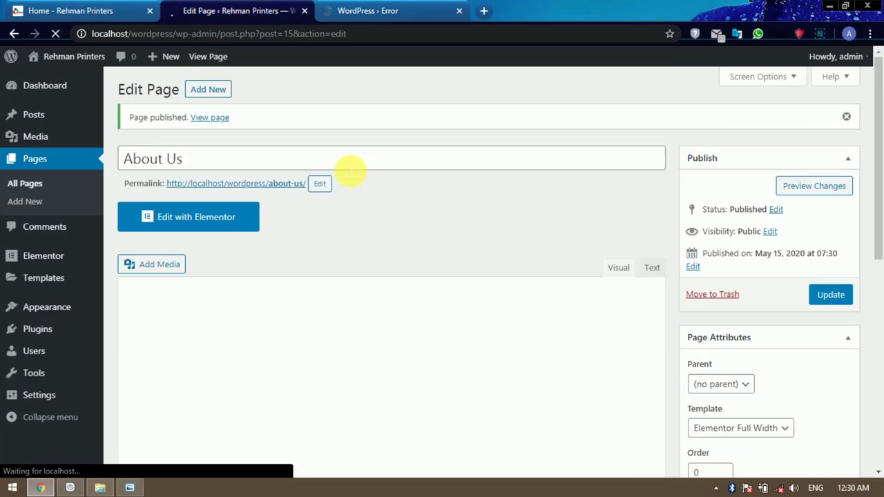
pyautogui.click(225, 96)
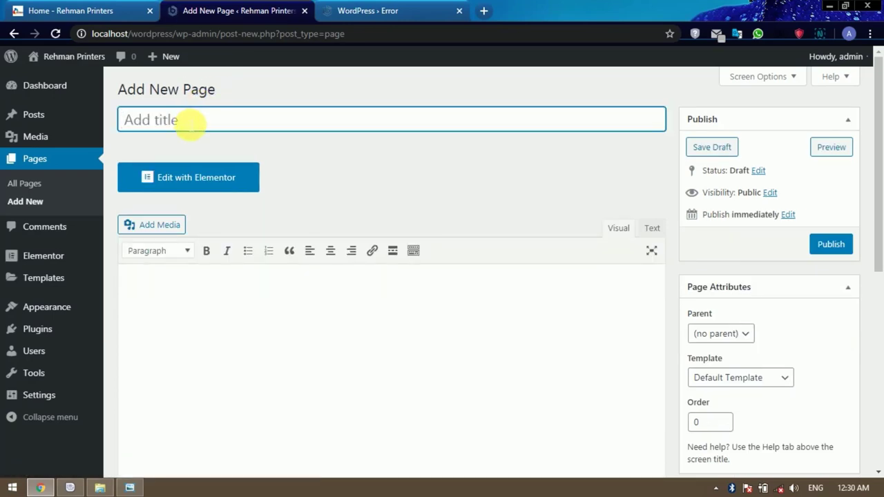
# Title the new page 'Blog' and apply the Elementor Full Width template.
pyautogui.write('Blog')
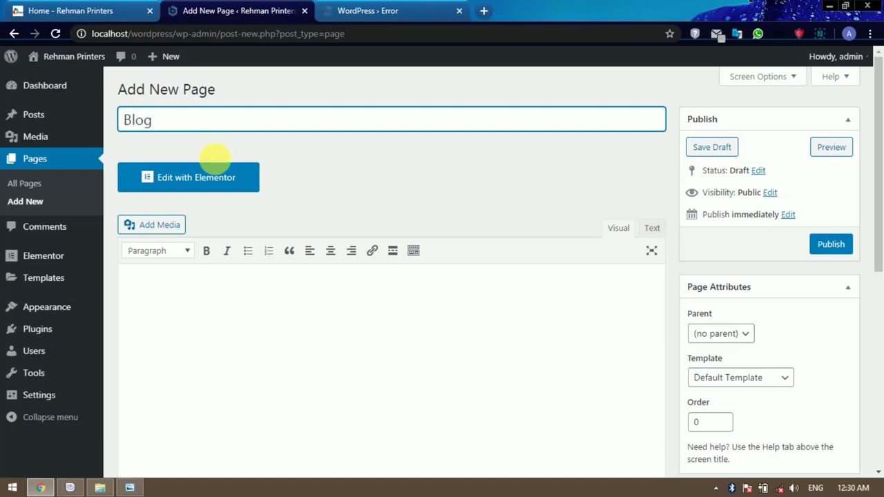
pyautogui.scroll(-1, 880, 330)
pyautogui.click(774, 312)
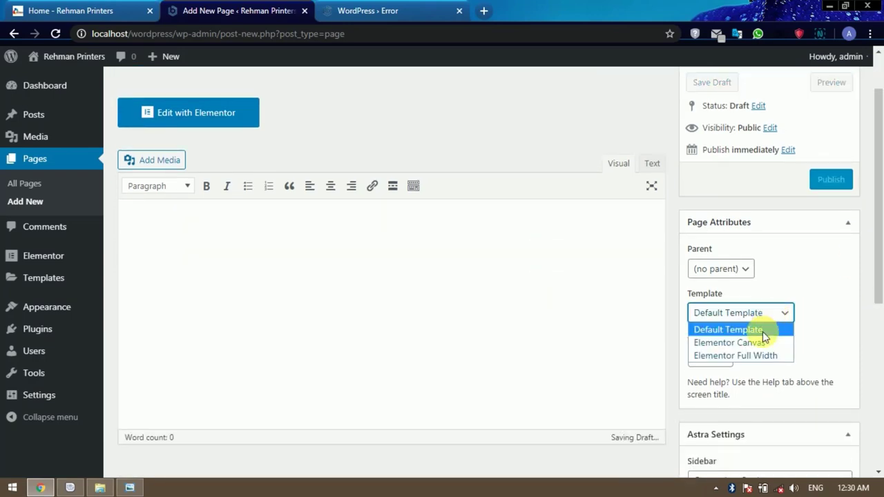
pyautogui.click(761, 354)
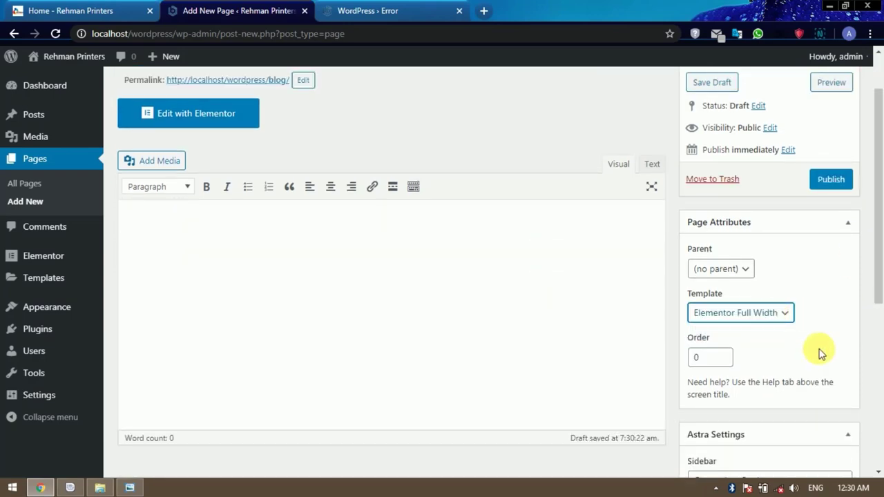
pyautogui.scroll(-4, 821, 318)
pyautogui.scroll(-1, 824, 318)
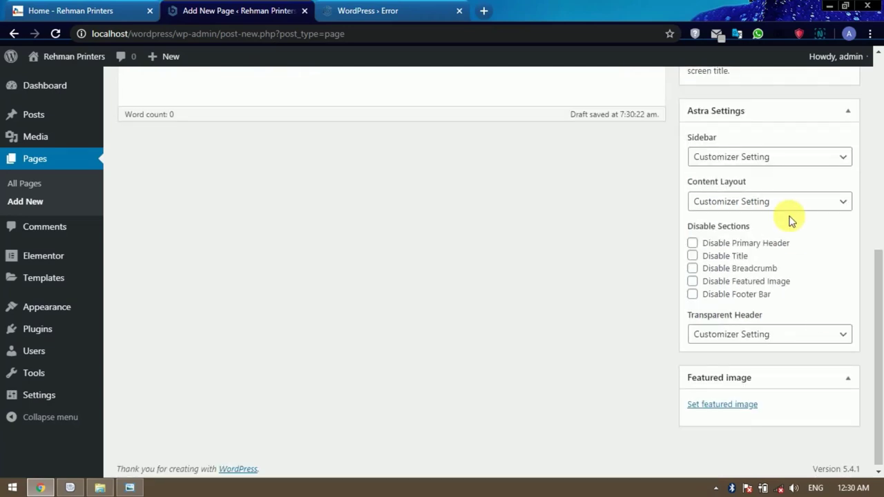
# Give the Blog page a right sidebar and hidden title, publish it, and begin another page.
pyautogui.click(793, 159)
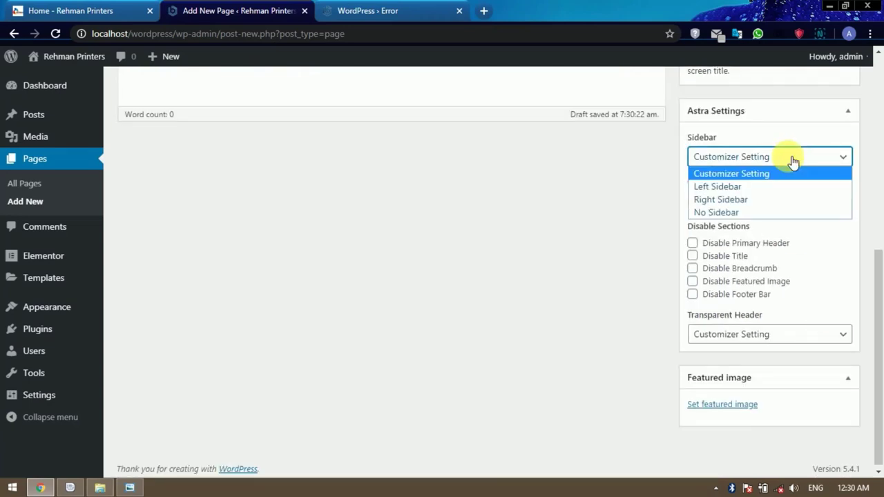
pyautogui.click(750, 199)
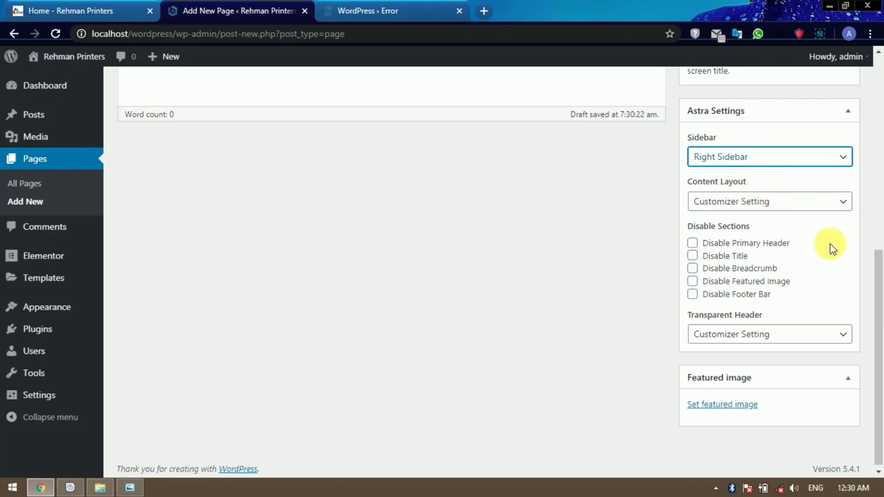
pyautogui.click(693, 253)
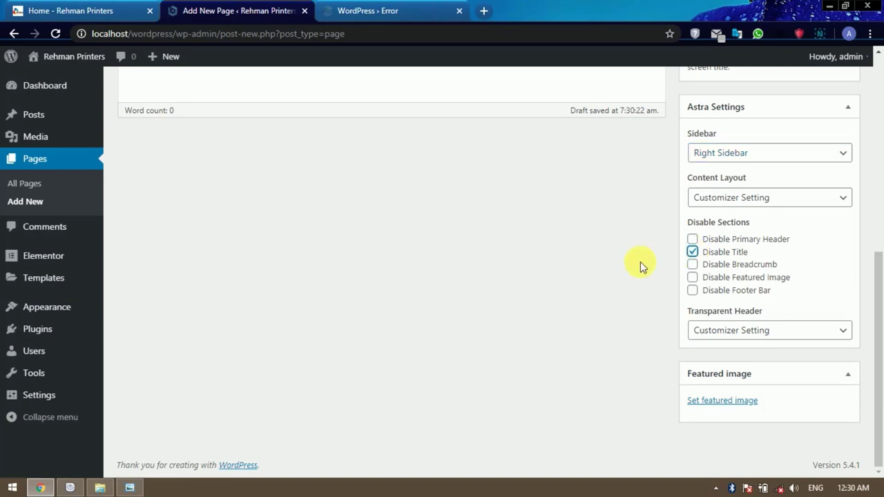
pyautogui.scroll(4, 629, 276)
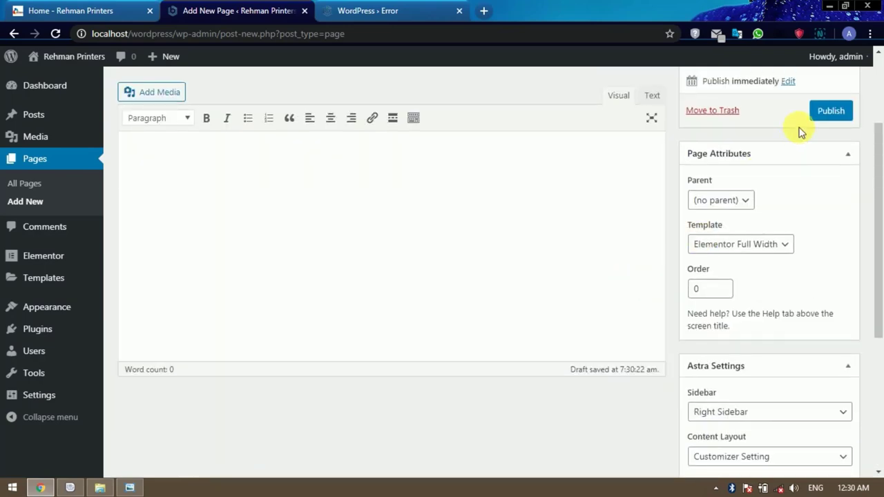
pyautogui.click(826, 112)
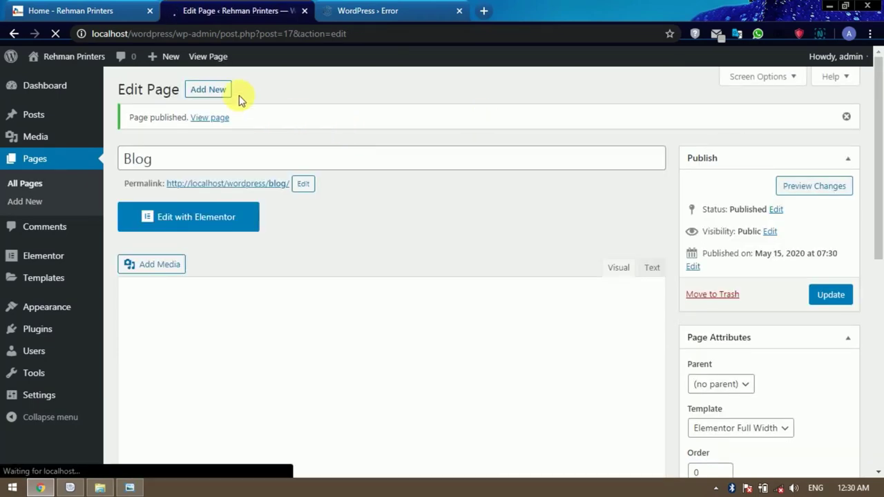
pyautogui.click(222, 97)
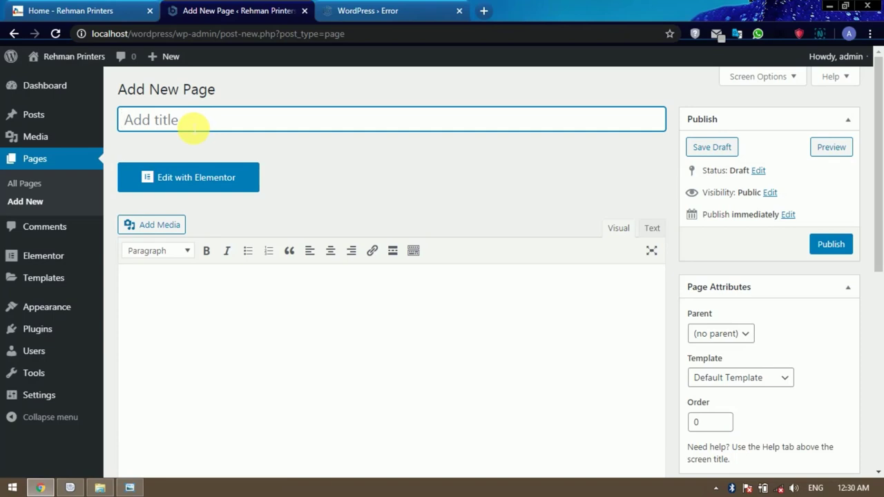
# Title the new page 'Contact Us' and apply the Elementor Full Width template.
pyautogui.write('Contact U')
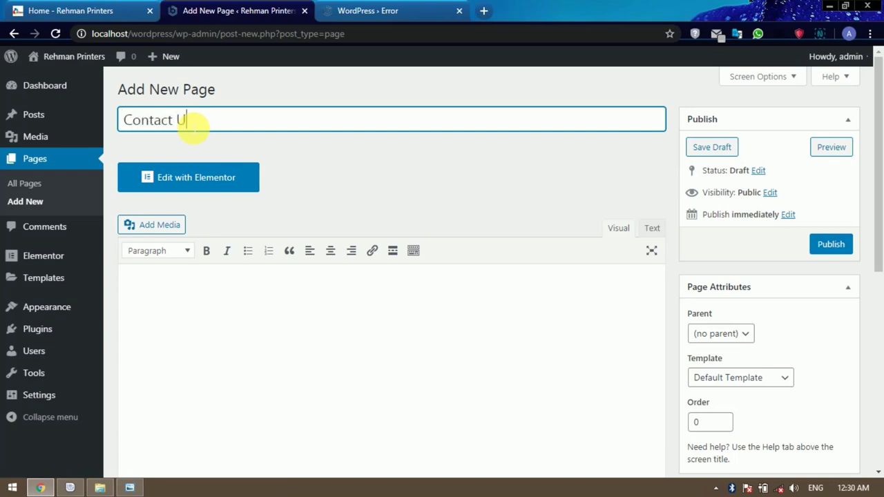
pyautogui.write('s')
pyautogui.scroll(-1, 615, 233)
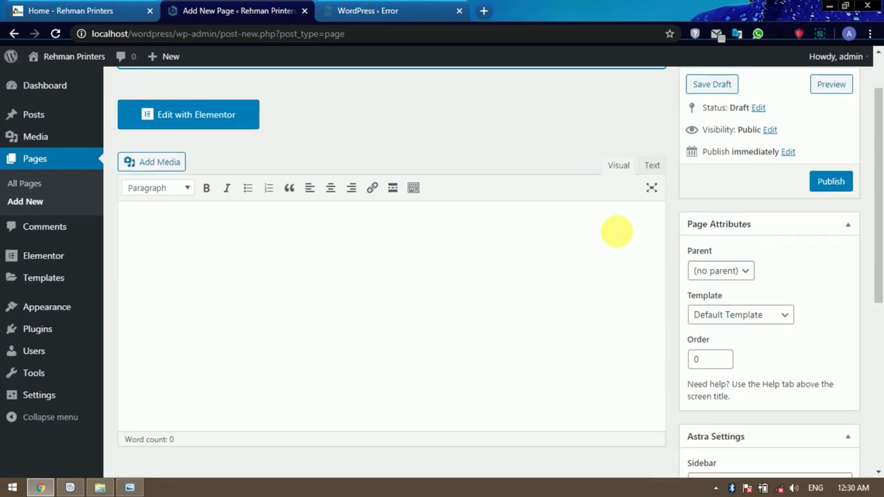
pyautogui.click(757, 316)
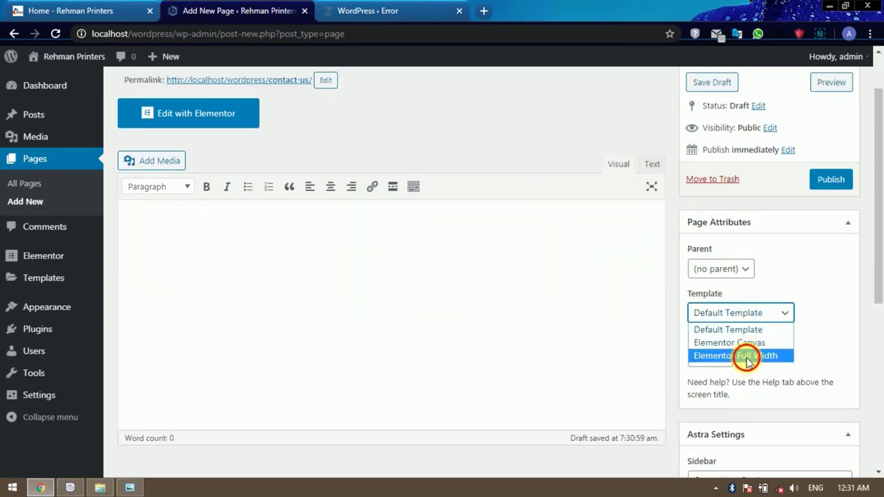
pyautogui.click(745, 356)
pyautogui.scroll(-4, 848, 299)
pyautogui.scroll(-1, 856, 283)
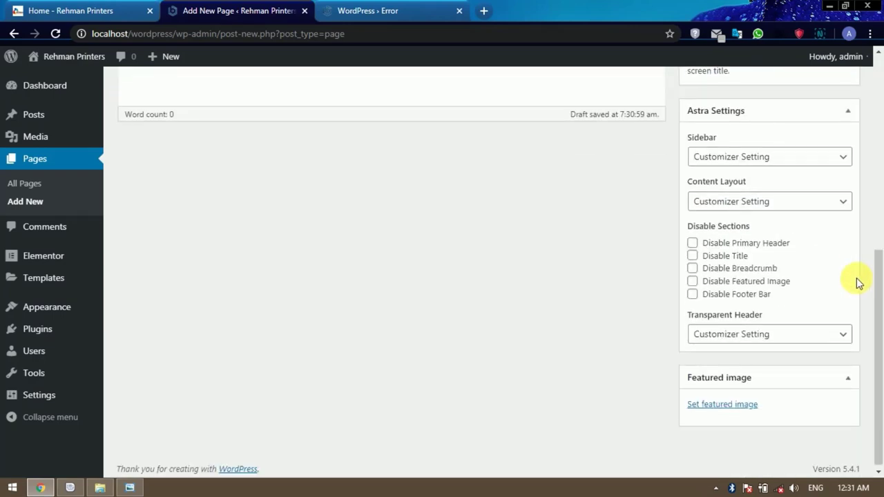
# Set the Contact Us page to no sidebar, hide its title and featured image, and publish it.
pyautogui.click(796, 158)
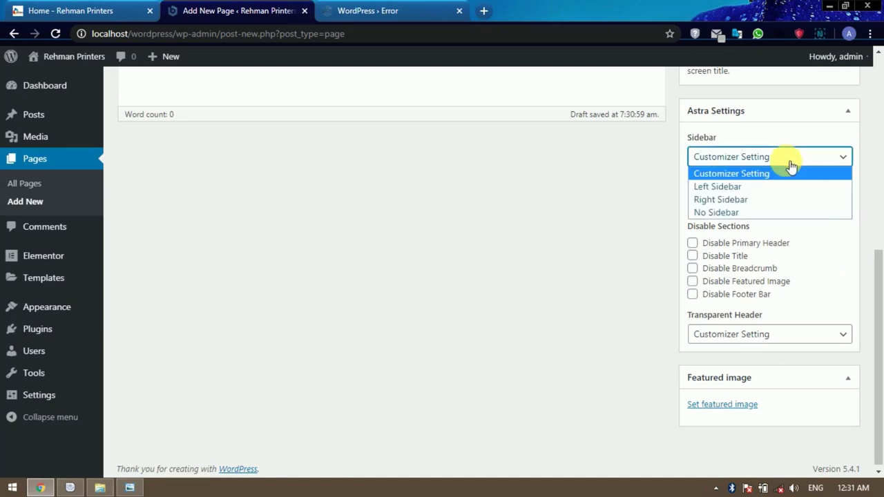
pyautogui.click(741, 211)
pyautogui.click(692, 255)
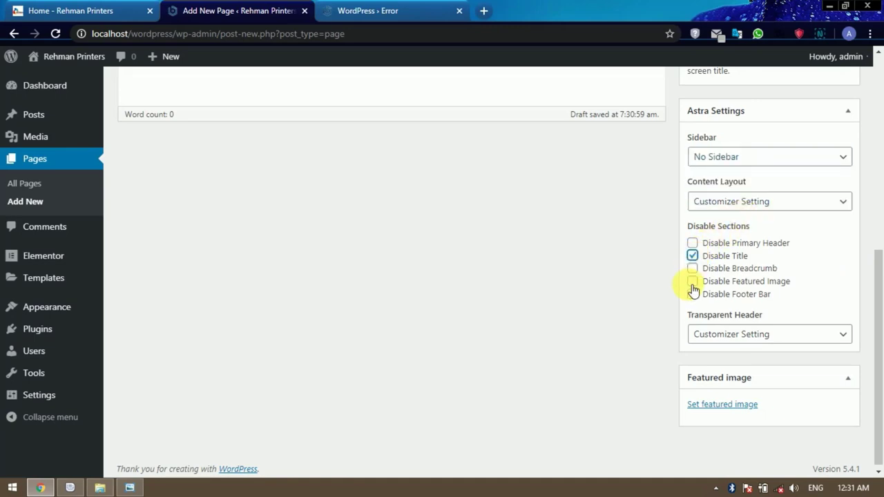
pyautogui.click(692, 281)
pyautogui.scroll(5, 635, 290)
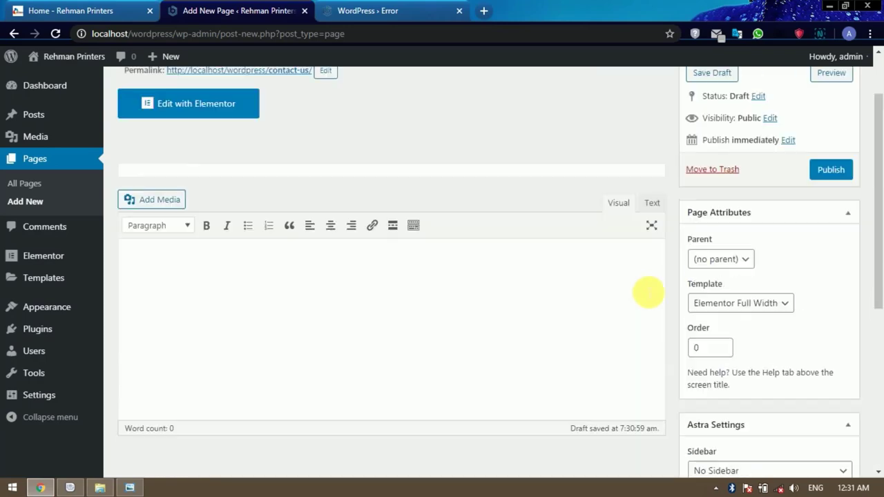
pyautogui.click(828, 183)
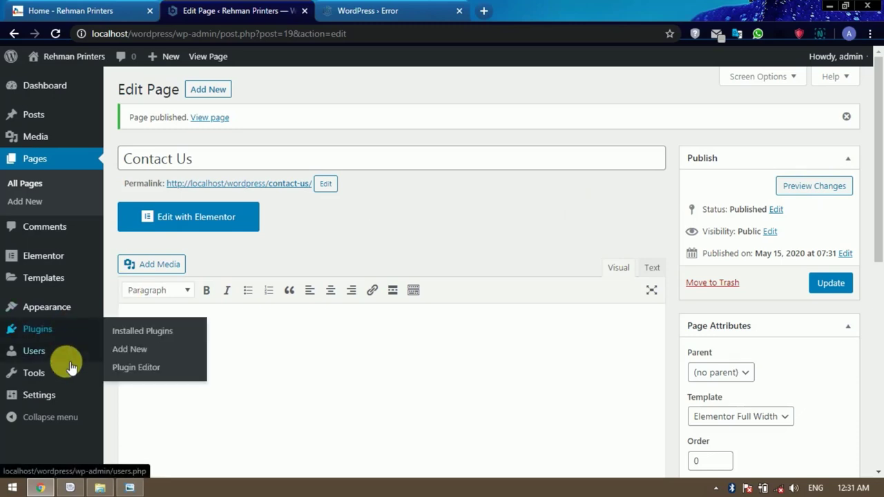
# In Reading settings, make the homepage display a static page.
pyautogui.moveTo(59, 399)
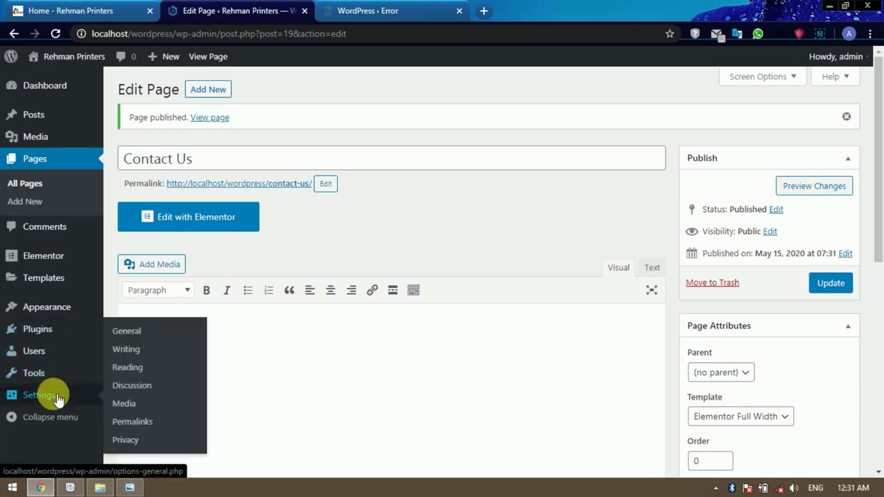
pyautogui.click(138, 368)
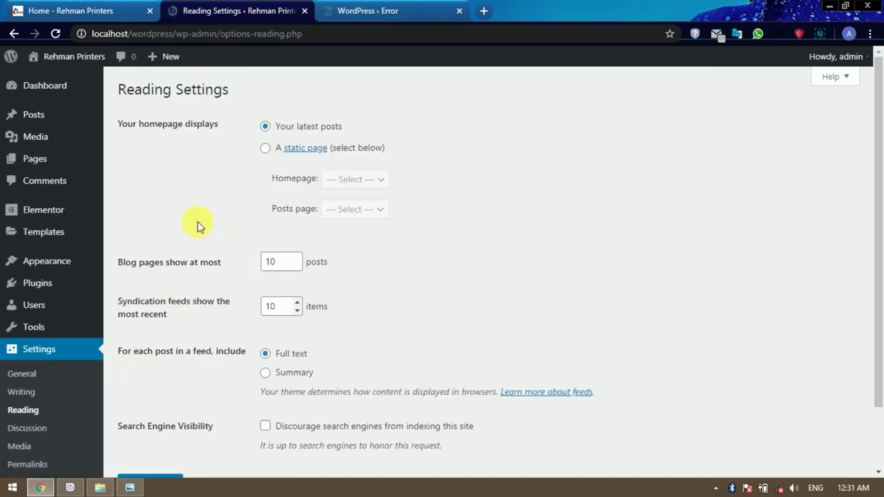
pyautogui.moveTo(143, 124); pyautogui.dragTo(228, 124)
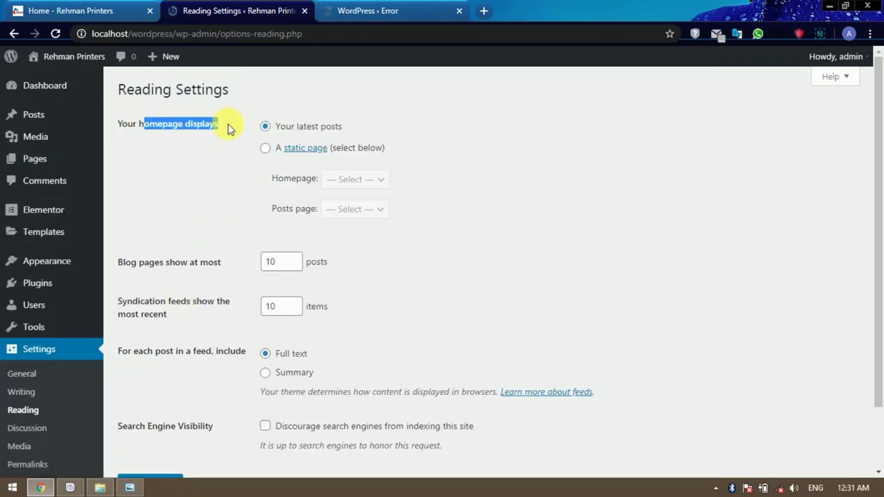
pyautogui.click(218, 147)
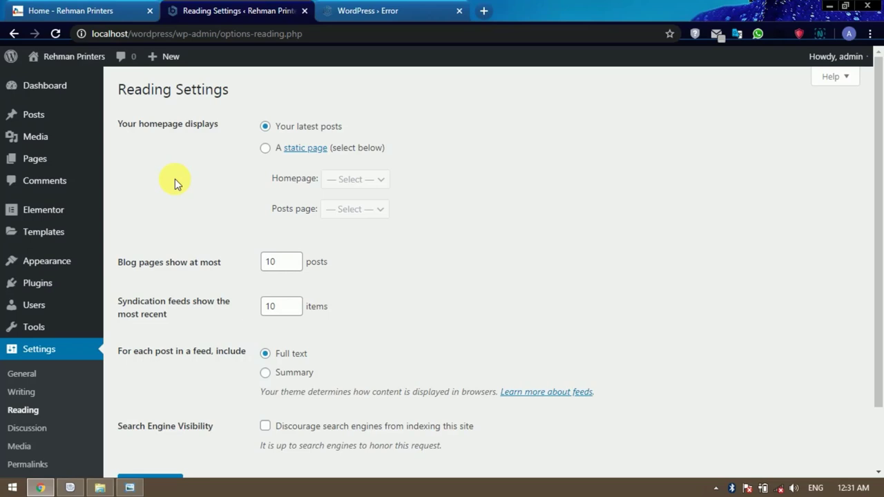
pyautogui.click(266, 148)
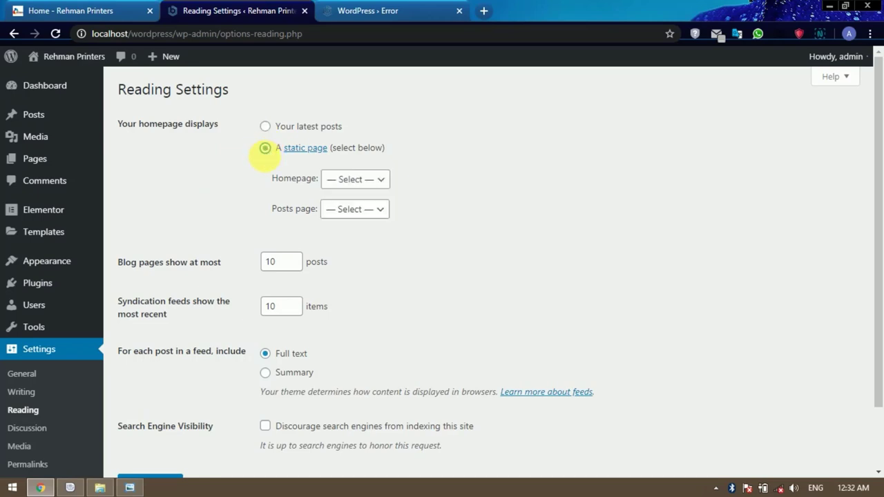
# Set Home as the homepage and Blog as the posts page, then save.
pyautogui.click(375, 182)
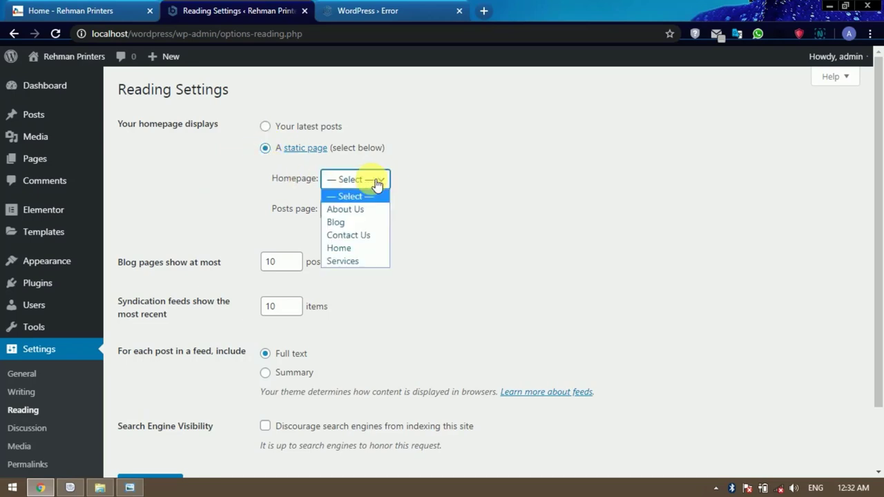
pyautogui.click(354, 250)
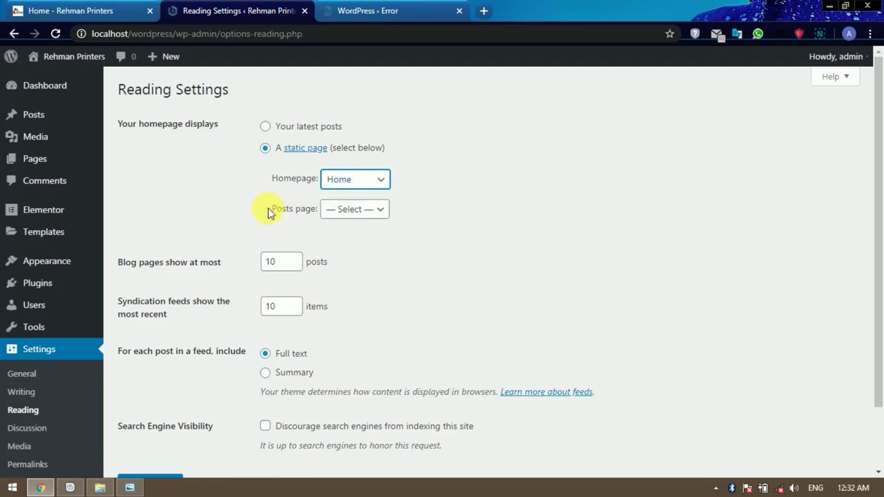
pyautogui.click(366, 210)
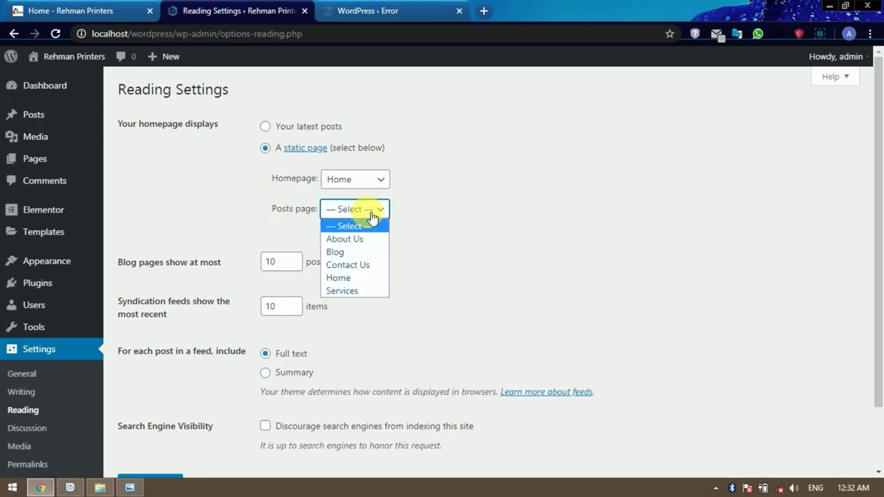
pyautogui.click(349, 251)
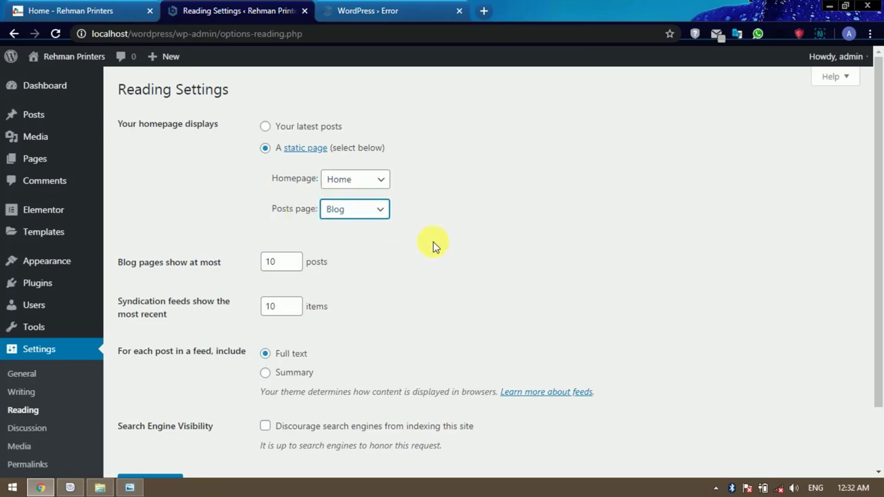
pyautogui.scroll(-1, 433, 242)
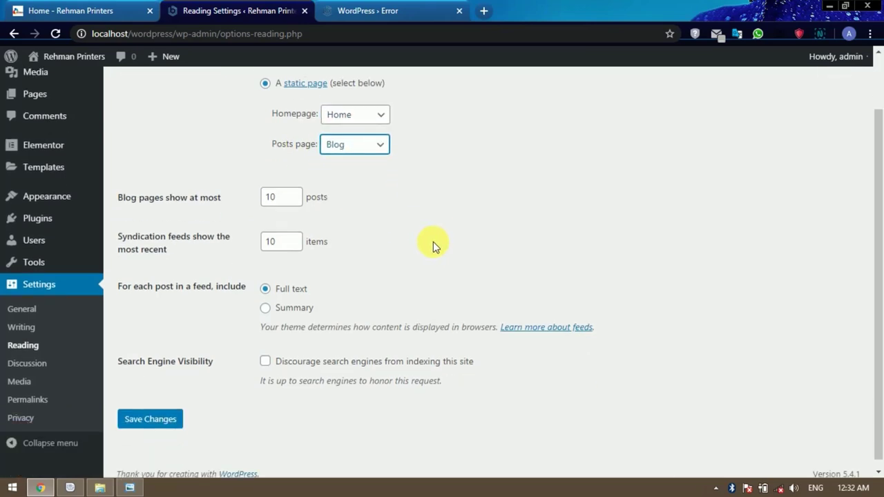
pyautogui.click(172, 414)
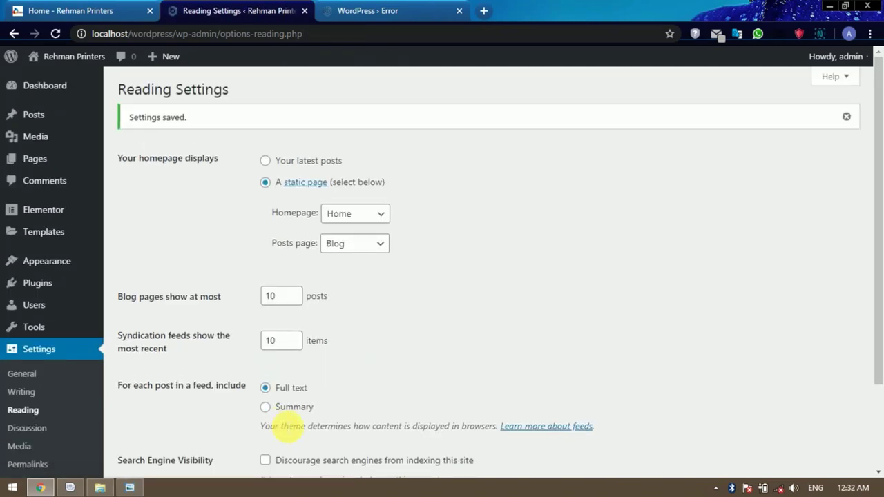
pyautogui.scroll(-3, 237, 233)
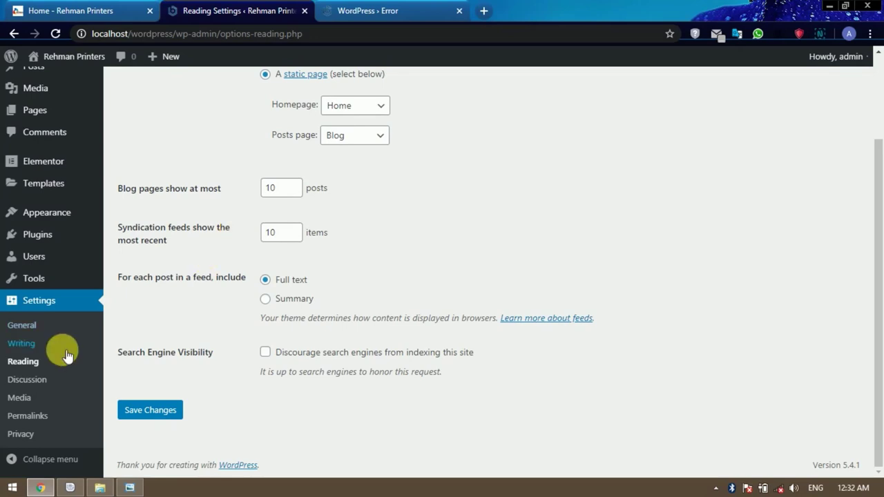
# Compare the Day and name, Month and name, and Numeric permalink example URLs.
pyautogui.click(40, 418)
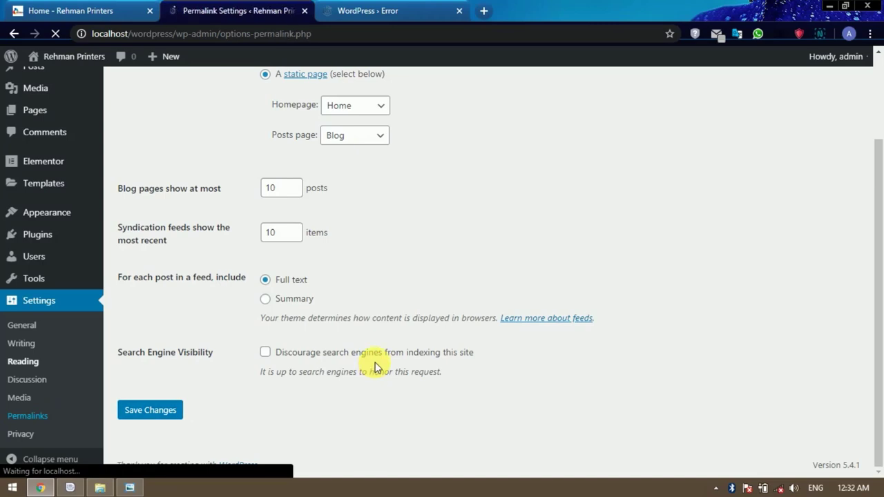
pyautogui.scroll(-1, 375, 367)
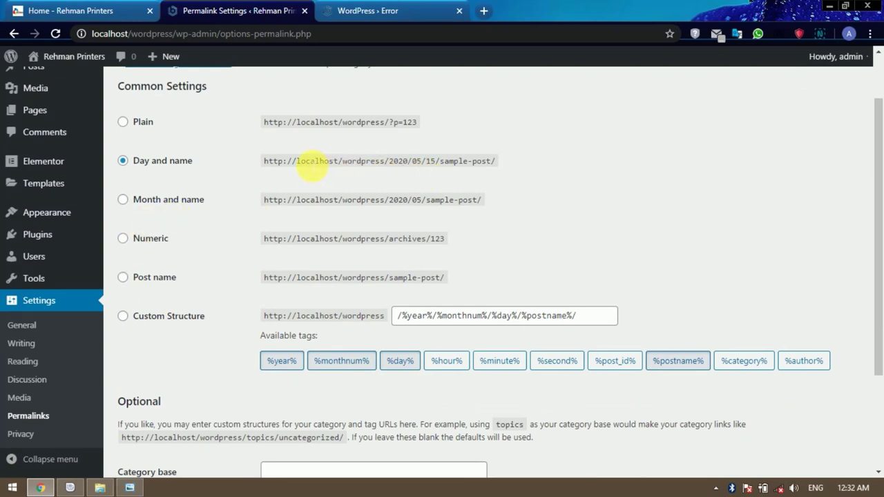
pyautogui.moveTo(391, 162); pyautogui.dragTo(493, 161)
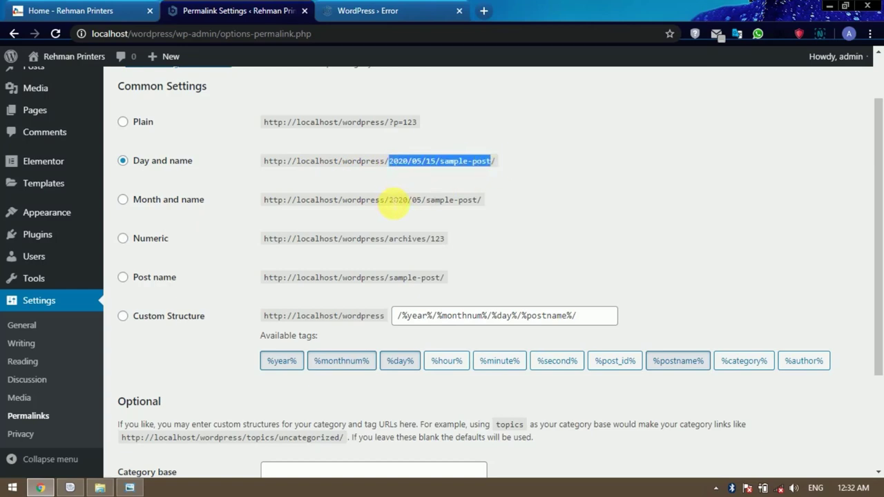
pyautogui.moveTo(389, 199); pyautogui.dragTo(495, 200)
pyautogui.moveTo(388, 239); pyautogui.dragTo(450, 240)
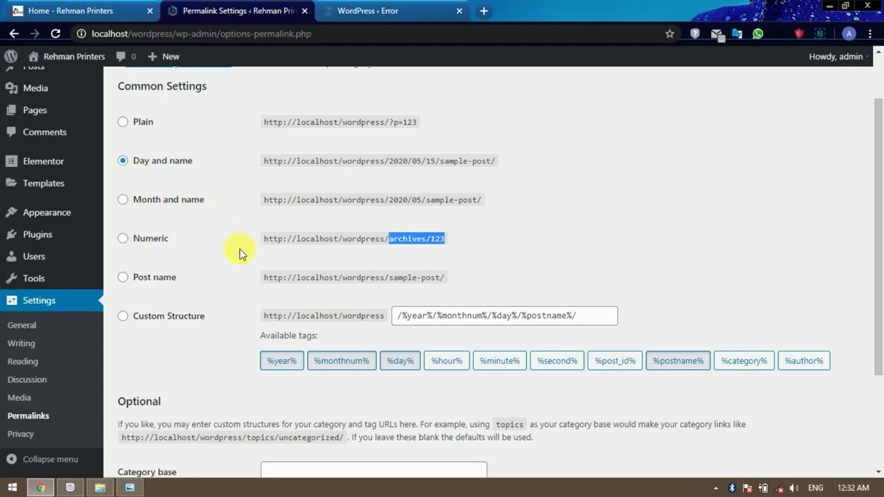
# Select the Post name permalink structure and save the change.
pyautogui.click(123, 278)
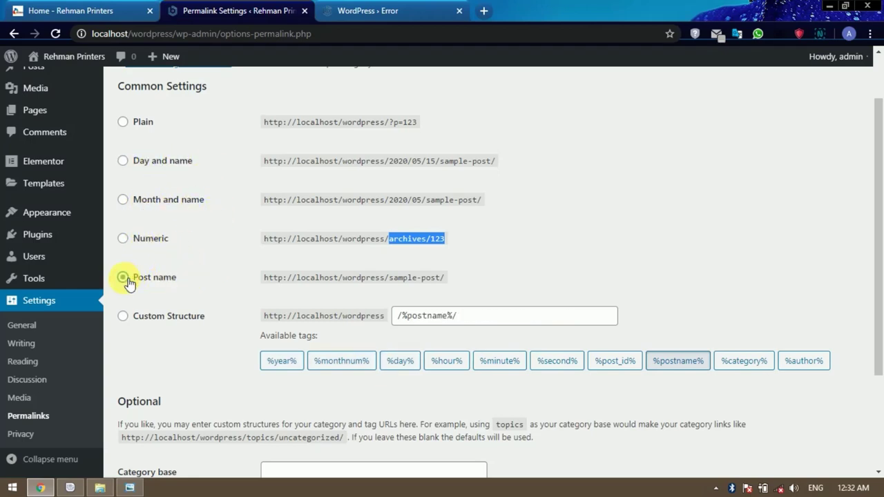
pyautogui.click(402, 278)
pyautogui.moveTo(388, 277); pyautogui.dragTo(475, 267)
pyautogui.click(476, 268)
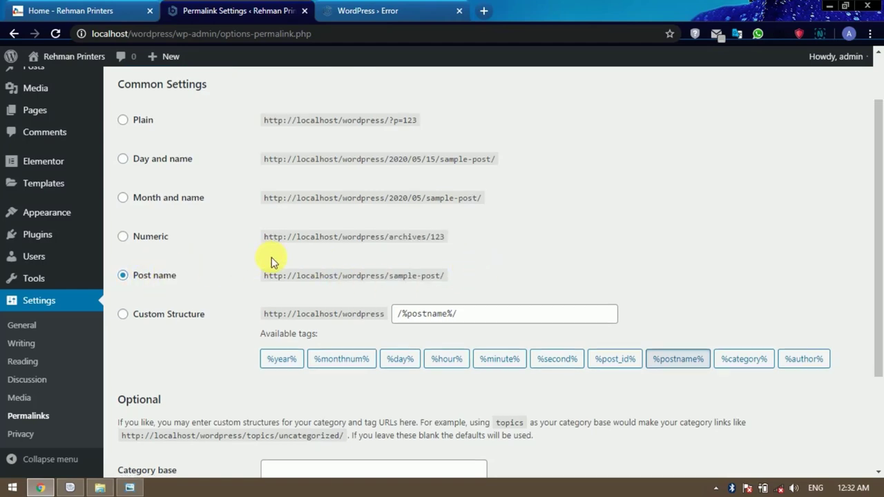
pyautogui.scroll(-2, 270, 256)
pyautogui.click(169, 416)
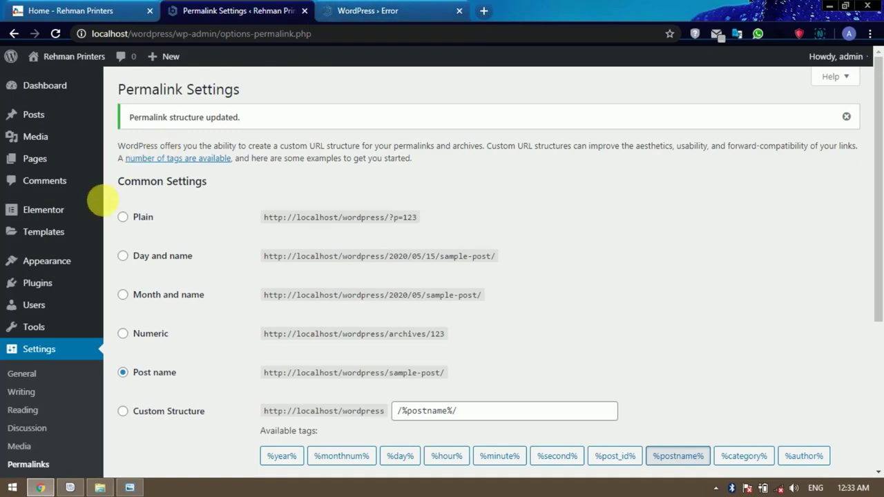
pyautogui.moveTo(107, 207)
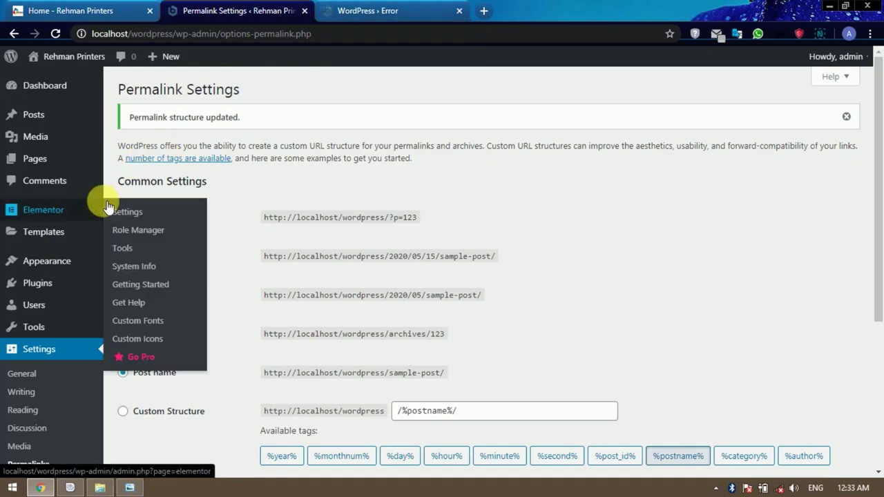
# Open the Home page's editor in a new browser tab from the Pages list.
pyautogui.click(47, 160)
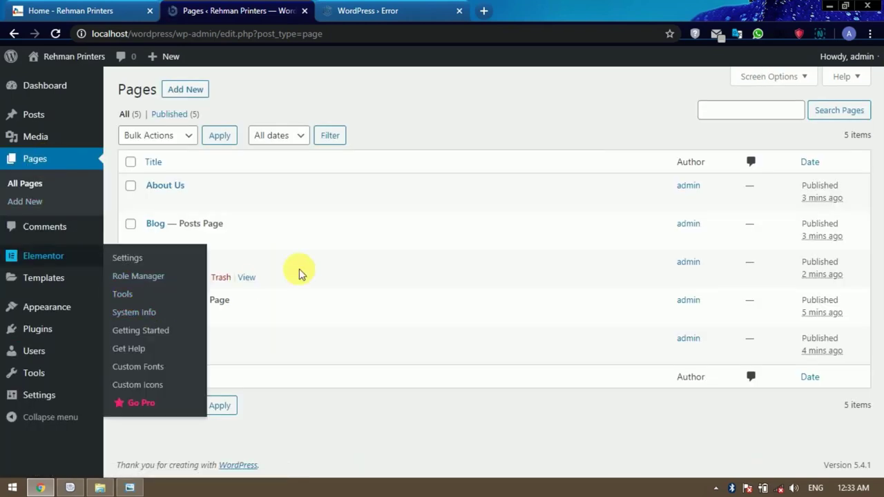
pyautogui.moveTo(177, 315)
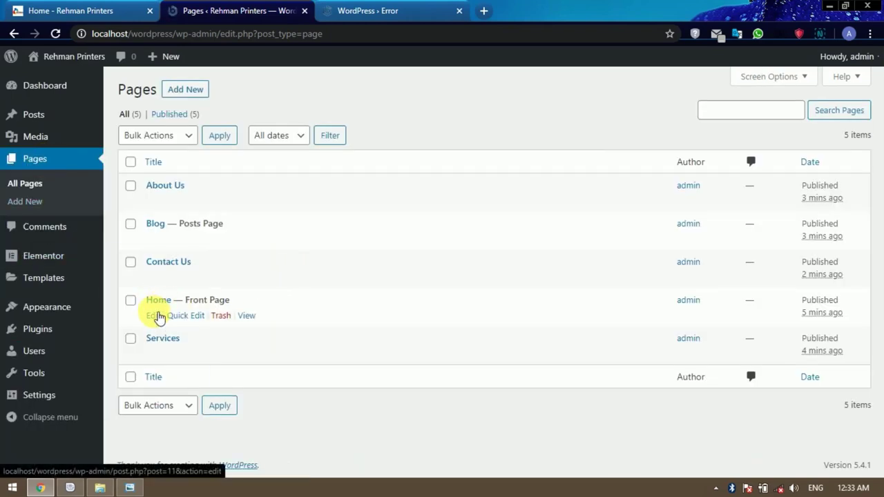
pyautogui.rightClick(154, 318)
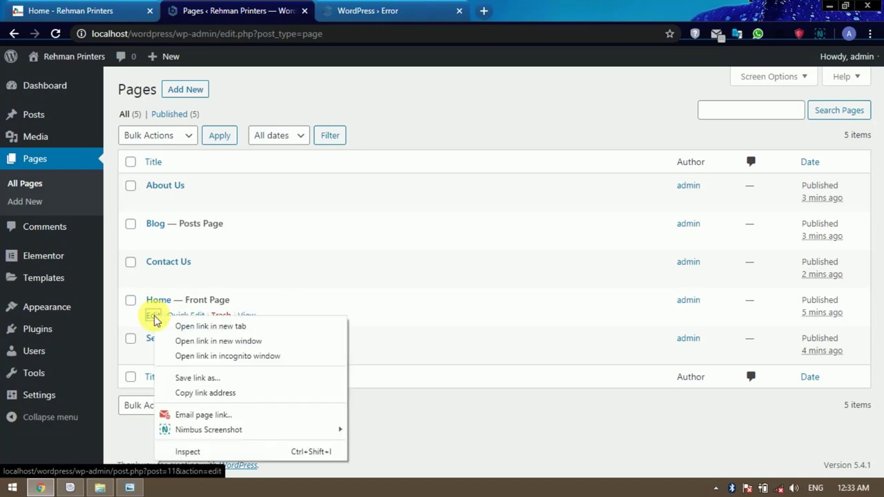
pyautogui.click(181, 327)
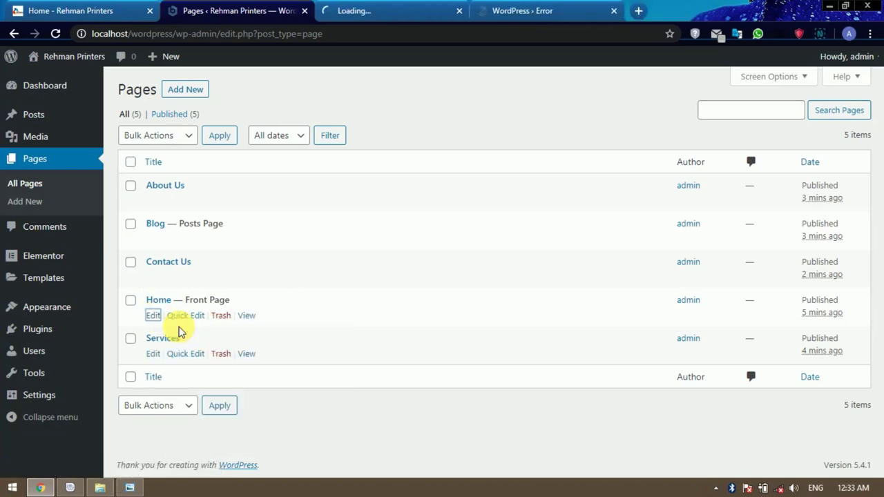
pyautogui.click(387, 10)
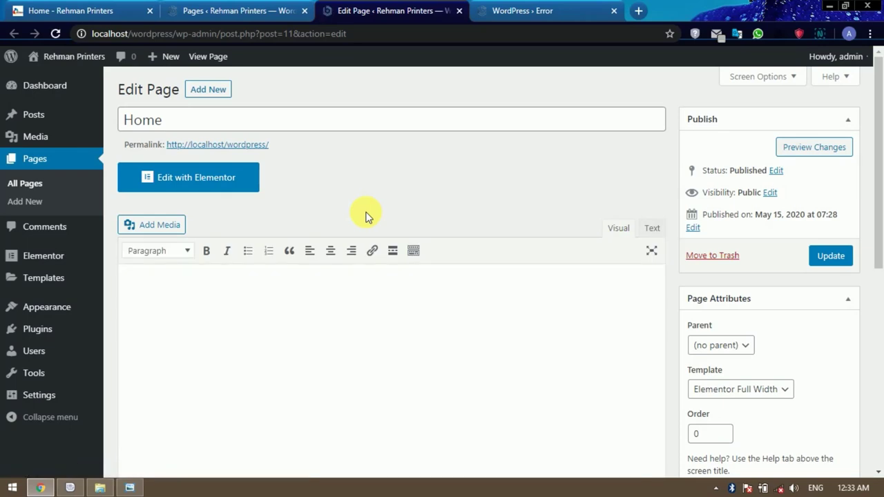
# Launch Elementor on the Home page and look over its empty canvas.
pyautogui.click(184, 186)
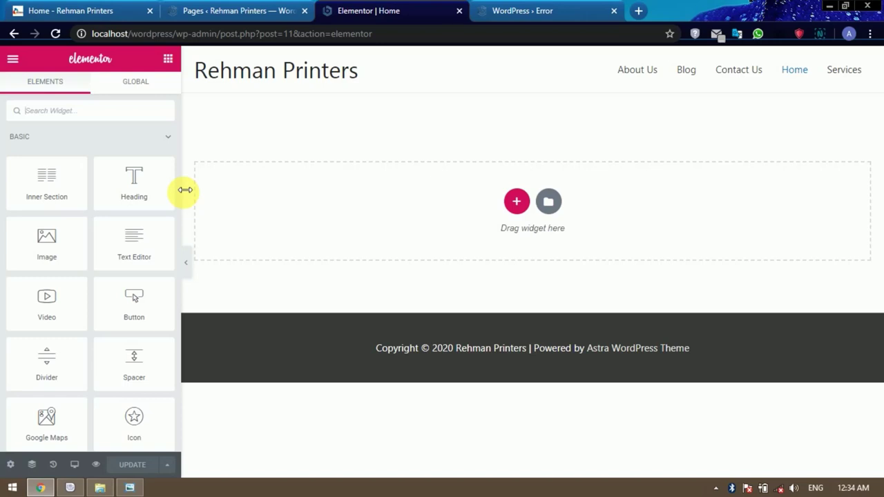
pyautogui.scroll(-8, 70, 282)
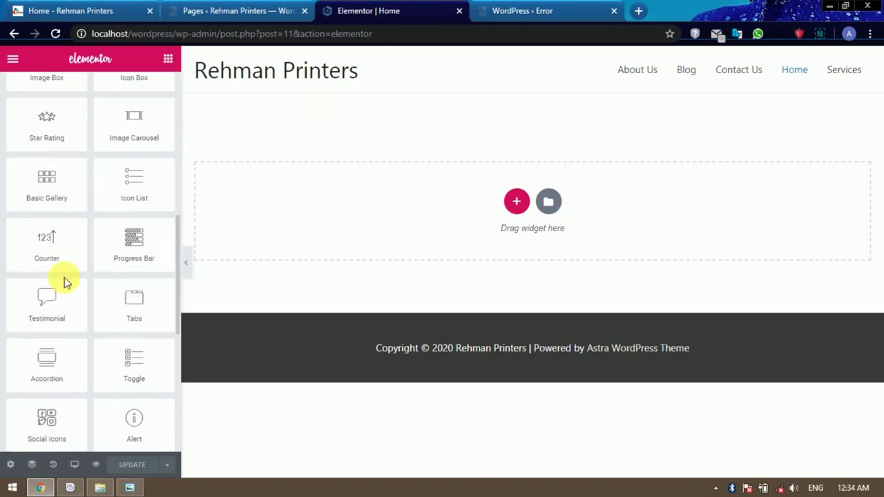
pyautogui.scroll(-4, 93, 351)
pyautogui.scroll(12, 94, 351)
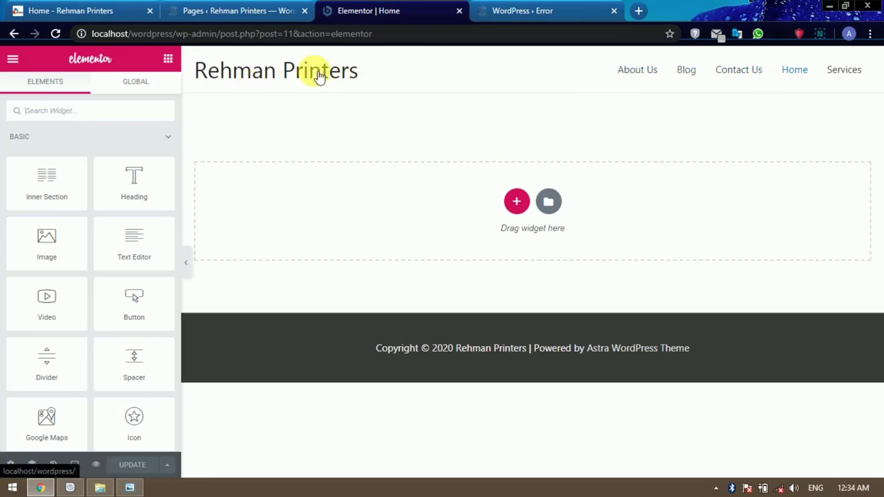
pyautogui.click(122, 11)
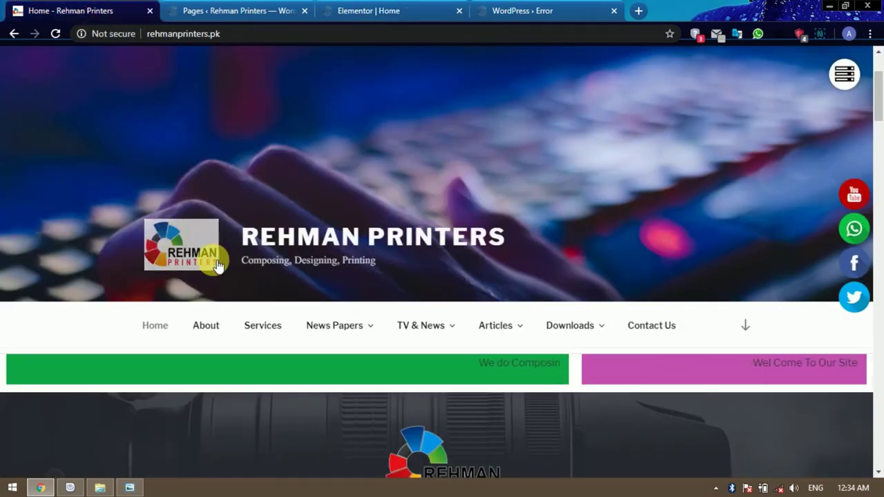
pyautogui.click(245, 11)
pyautogui.click(90, 11)
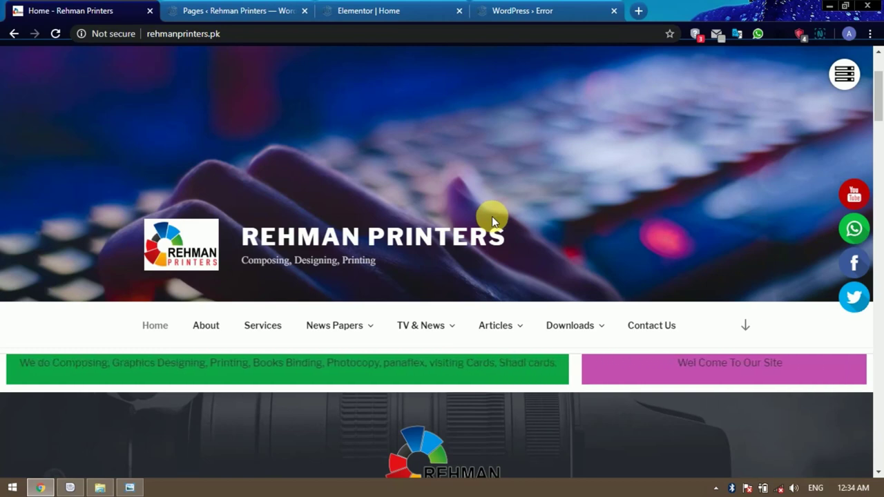
pyautogui.click(226, 14)
pyautogui.click(404, 10)
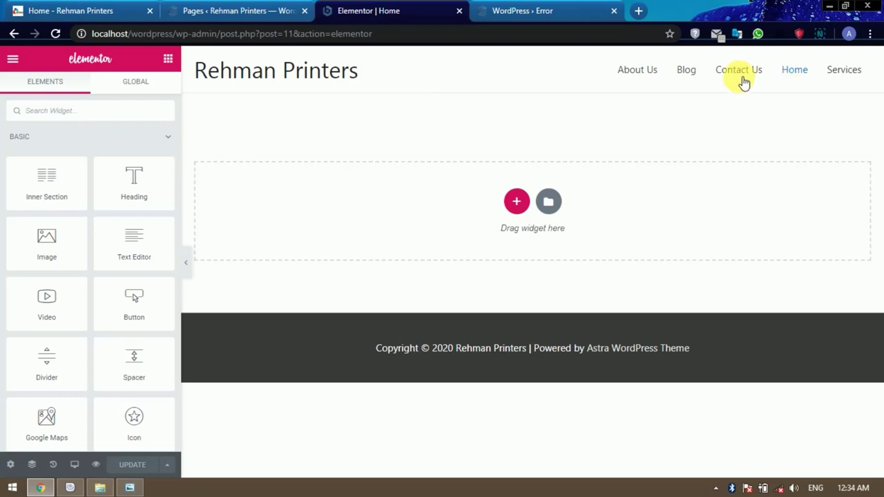
# Return to the Pages ‹ Rehman Printers tab listing the five published pages.
pyautogui.click(252, 15)
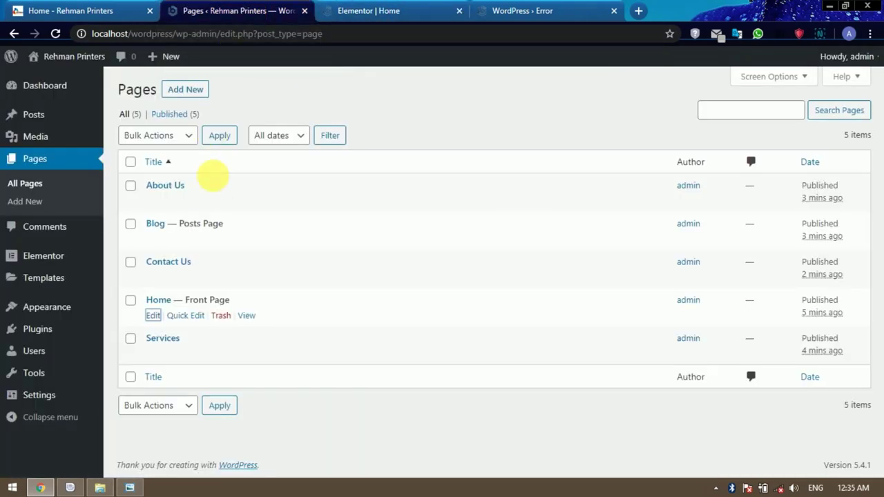
pyautogui.moveTo(213, 181)
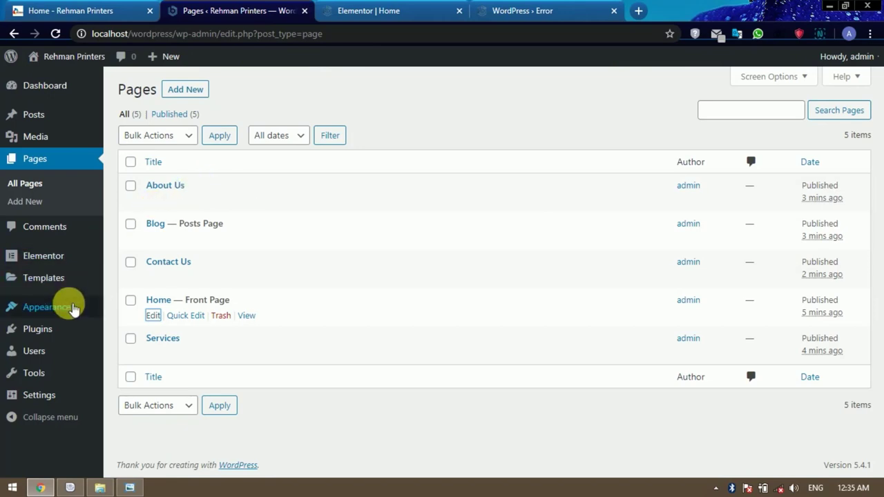
pyautogui.moveTo(74, 312)
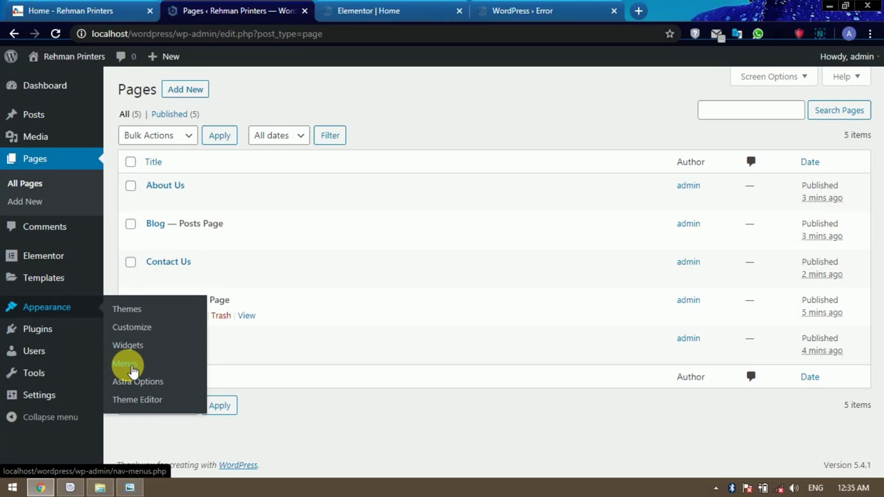
# Create a new menu named 'Main Menu' in Appearance > Menus.
pyautogui.click(131, 365)
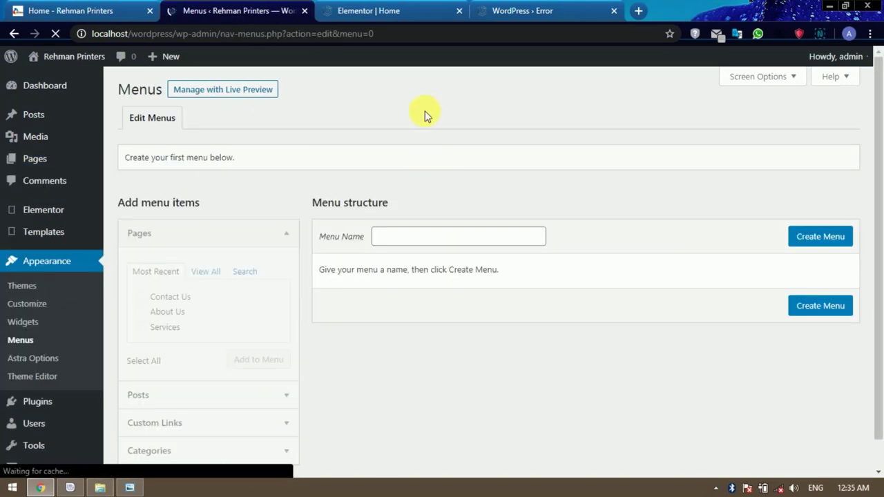
pyautogui.click(411, 10)
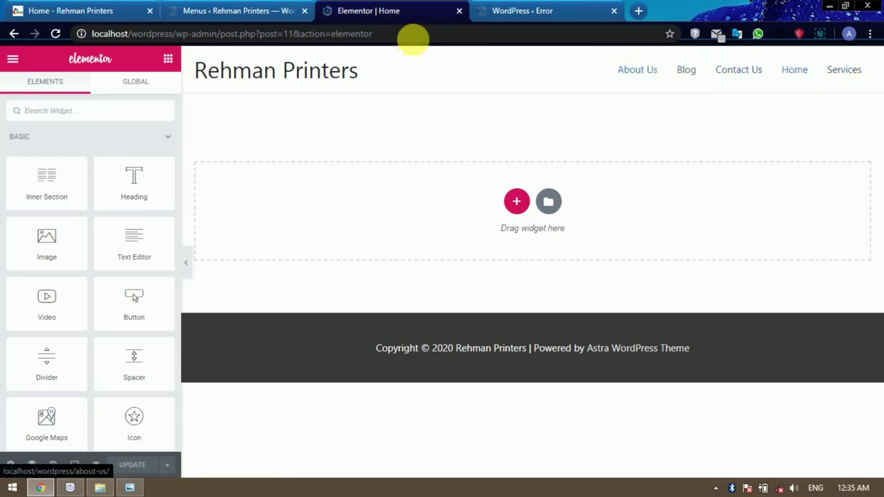
pyautogui.click(246, 10)
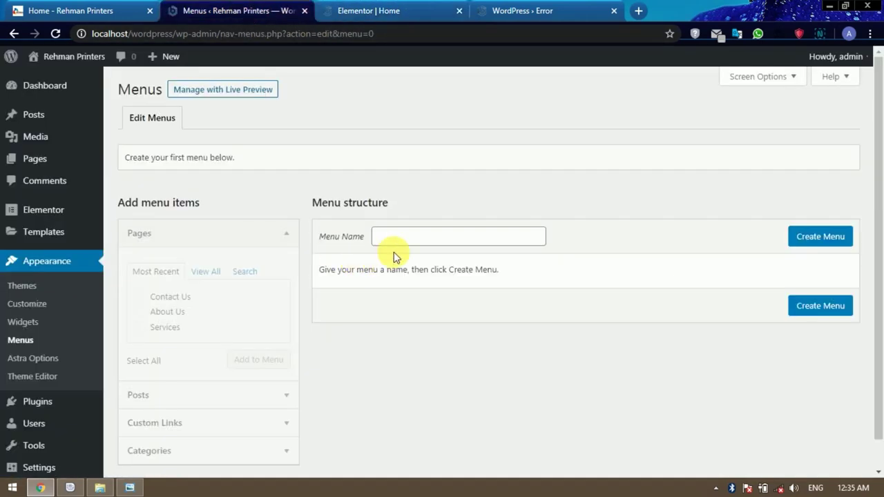
pyautogui.click(431, 242)
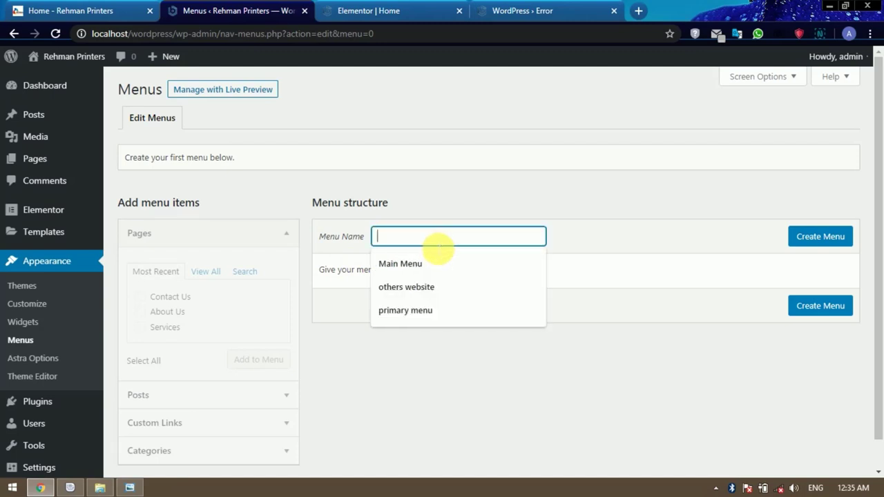
pyautogui.click(390, 264)
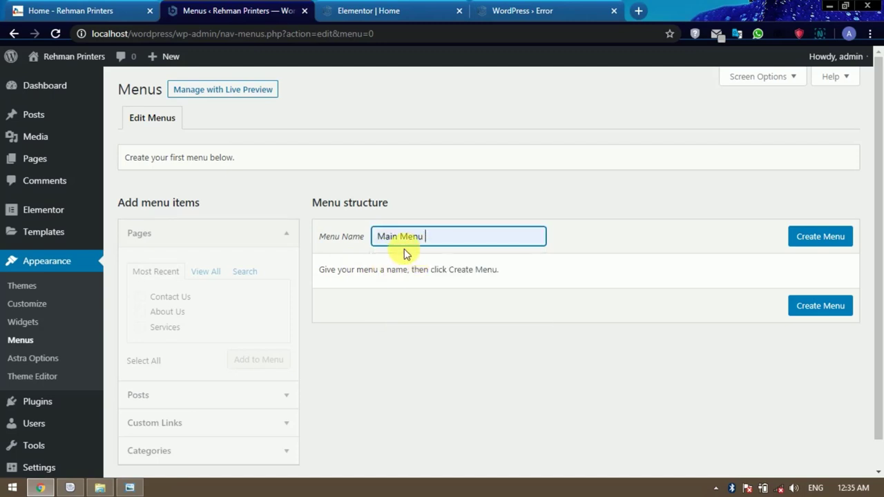
pyautogui.click(808, 238)
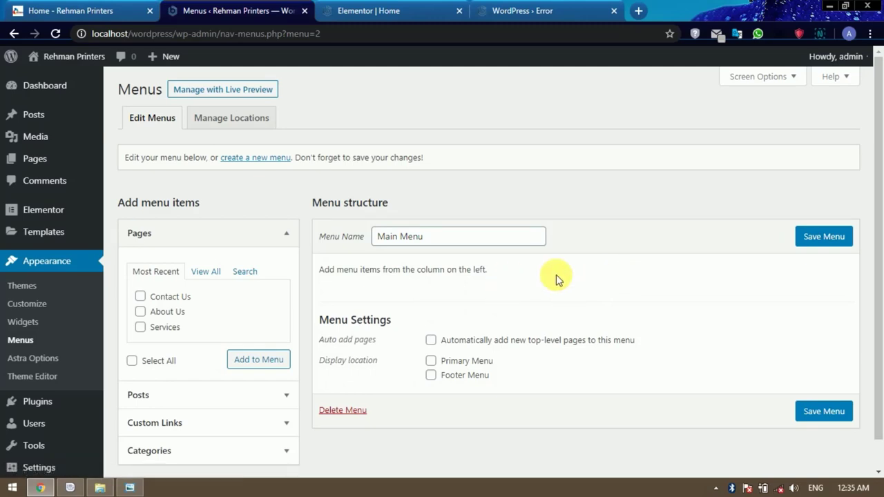
# Add the Home, Blog, About Us, Contact Us and Services pages to Main Menu.
pyautogui.scroll(-1, 538, 276)
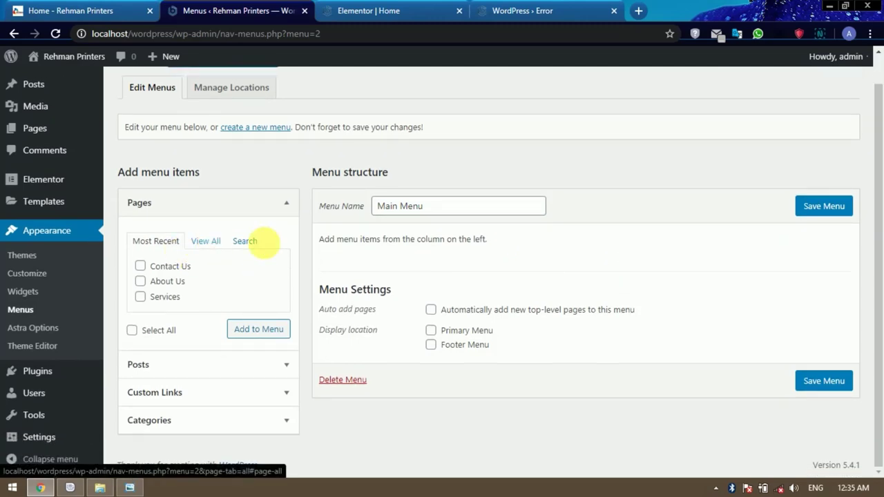
pyautogui.click(206, 242)
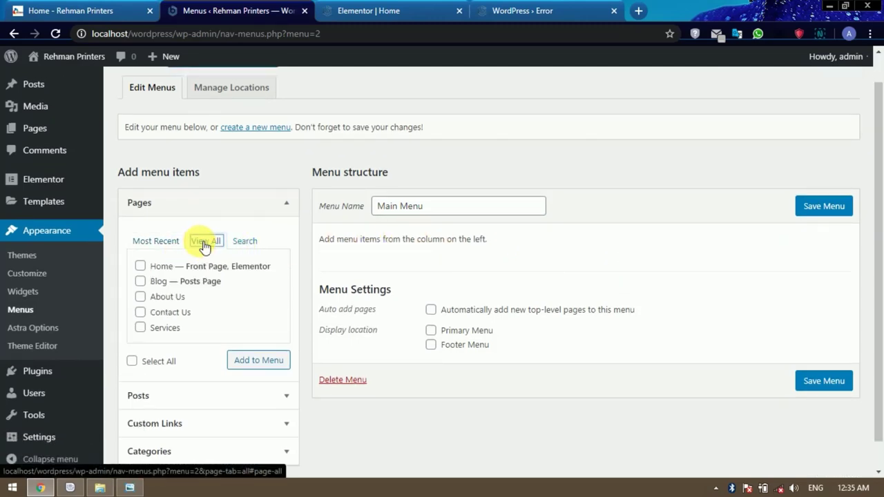
pyautogui.click(140, 266)
pyautogui.click(142, 283)
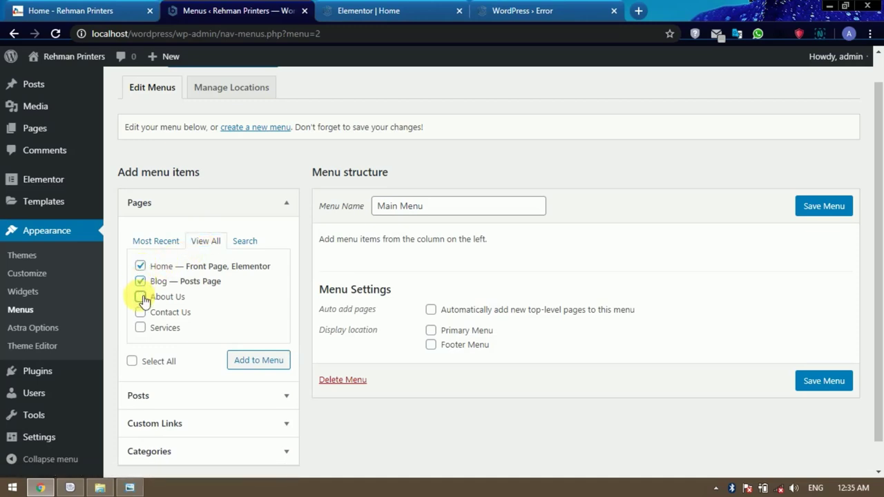
pyautogui.click(141, 297)
pyautogui.click(141, 312)
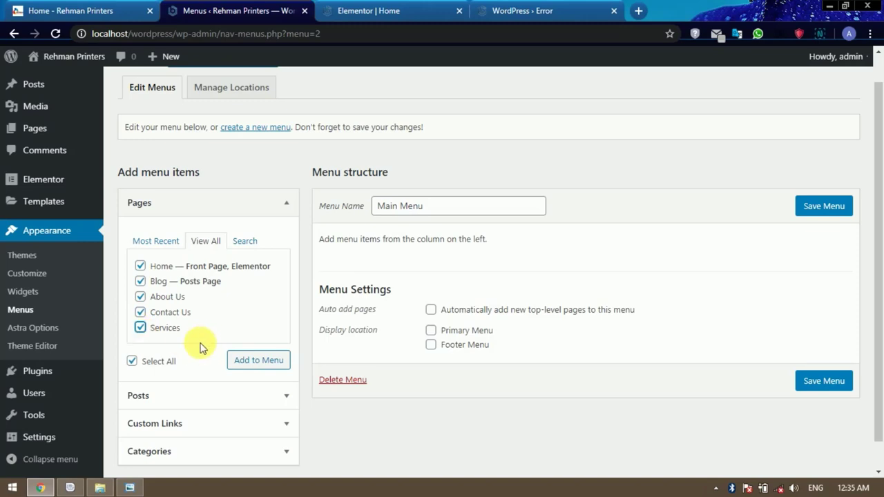
pyautogui.click(259, 362)
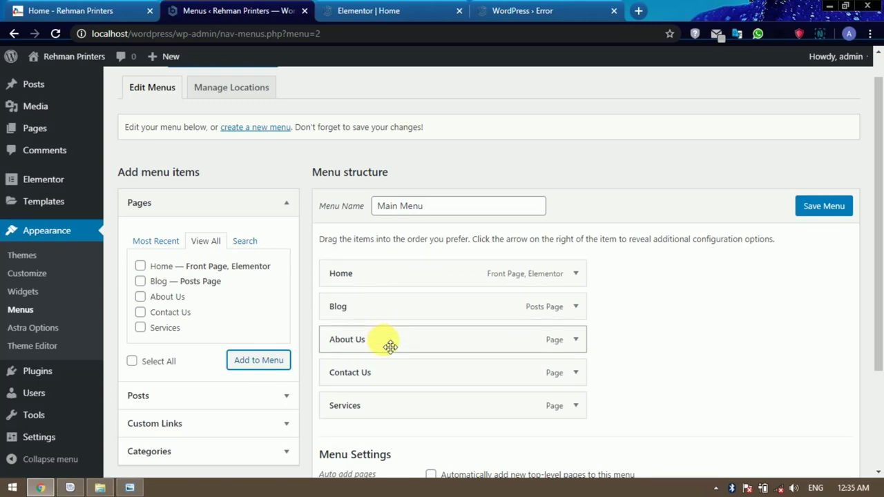
# Drag the menu items into the order Home, Services, Blog, About Us, Contact Us.
pyautogui.moveTo(390, 346); pyautogui.dragTo(389, 311)
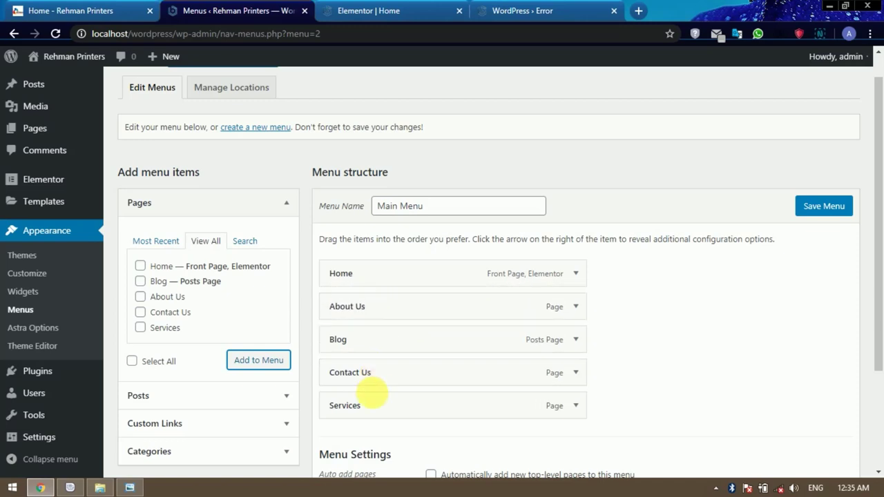
pyautogui.moveTo(374, 407); pyautogui.dragTo(375, 308)
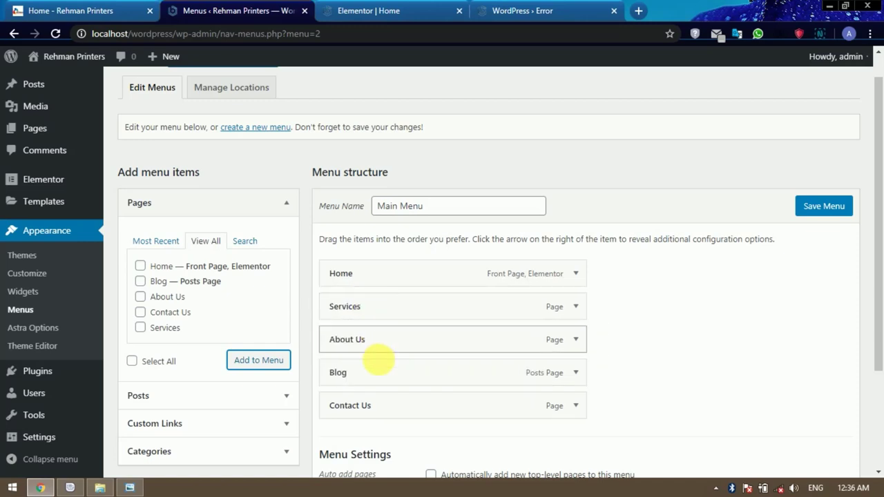
pyautogui.moveTo(381, 378); pyautogui.dragTo(383, 348)
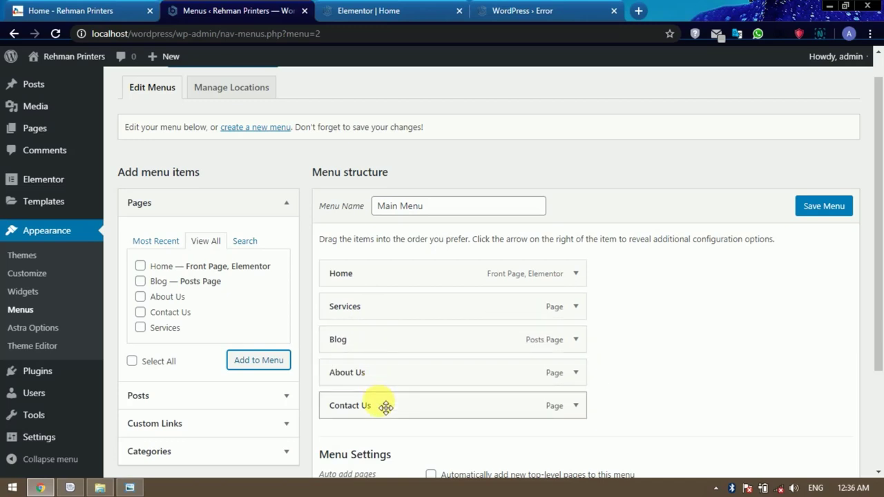
# Assign Main Menu to the Primary Menu location and save it.
pyautogui.scroll(-2, 652, 315)
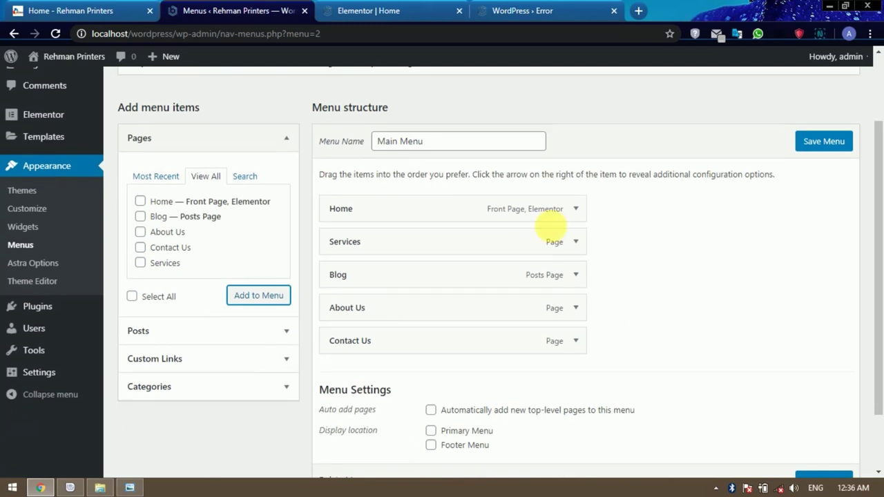
pyautogui.scroll(-2, 595, 238)
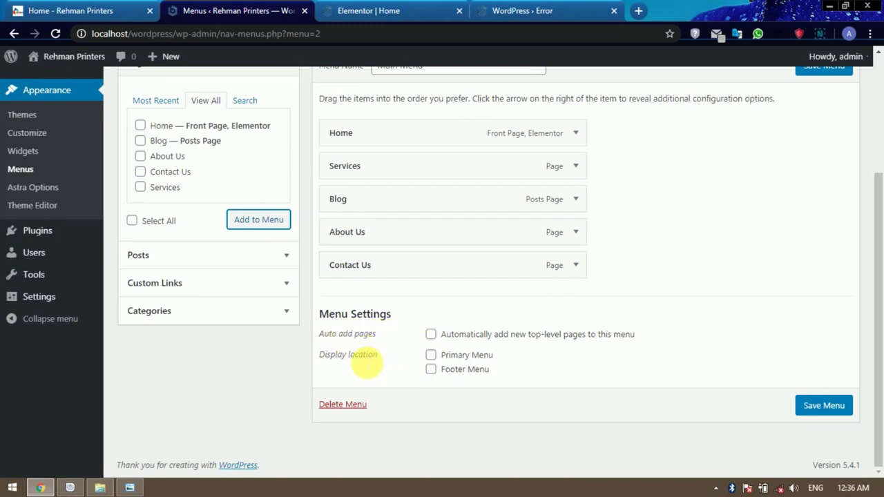
pyautogui.click(431, 355)
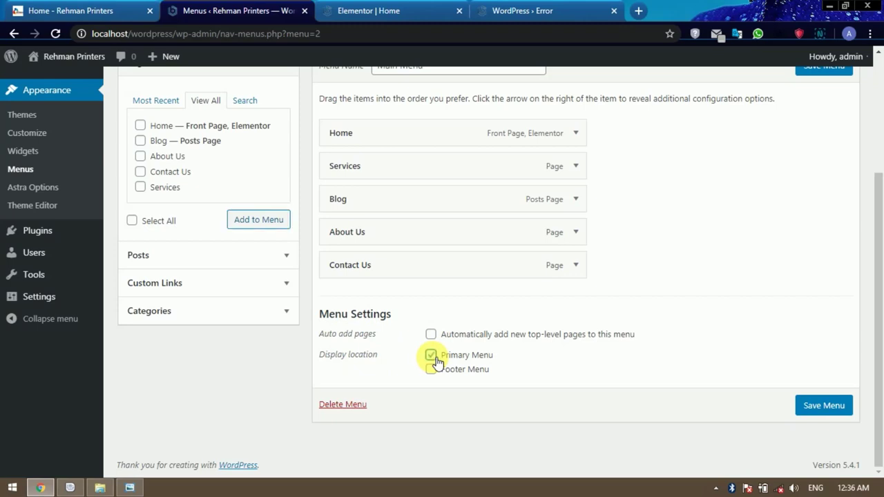
pyautogui.click(826, 406)
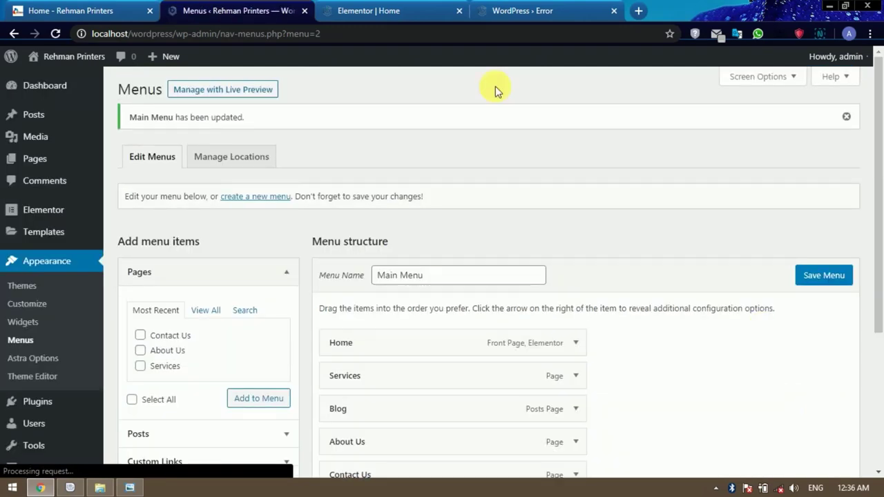
pyautogui.click(400, 10)
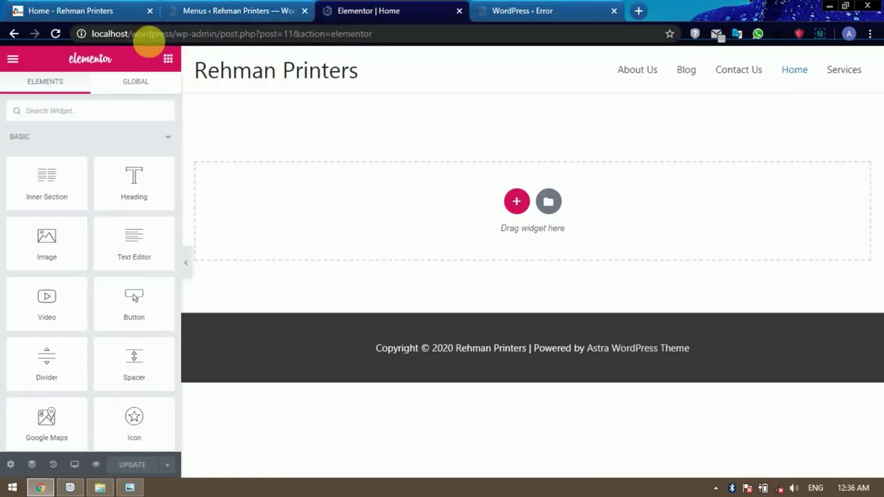
pyautogui.click(56, 34)
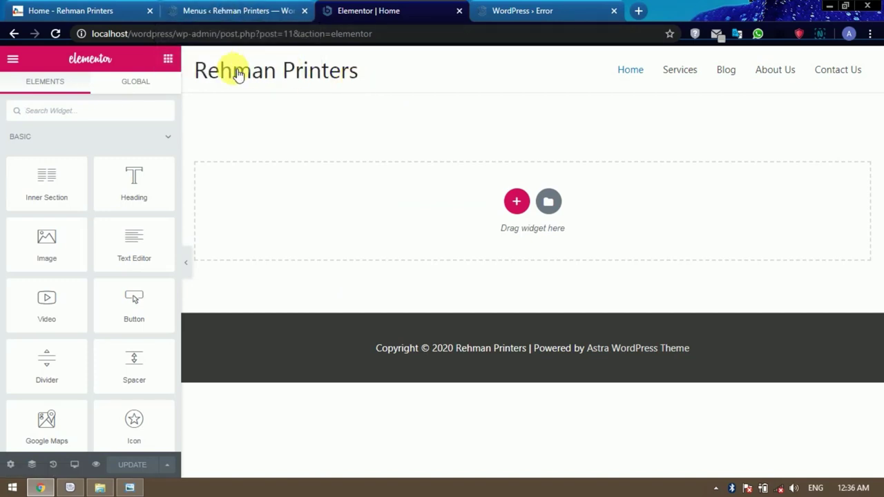
pyautogui.click(235, 11)
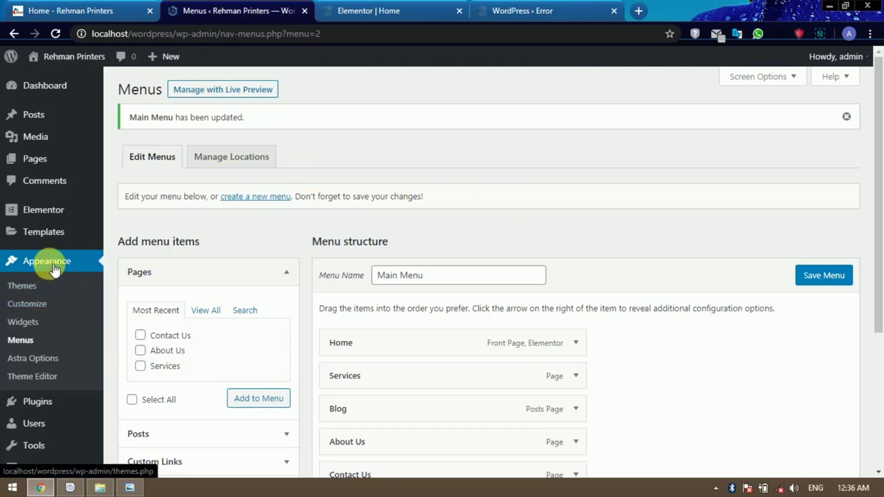
# Open the Customizer's Header > Site Identity settings to pick a site logo.
pyautogui.click(37, 309)
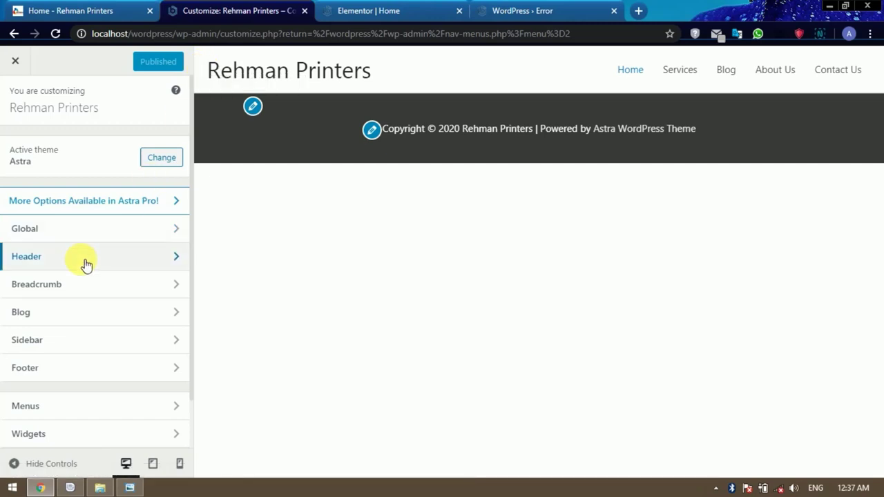
pyautogui.click(168, 261)
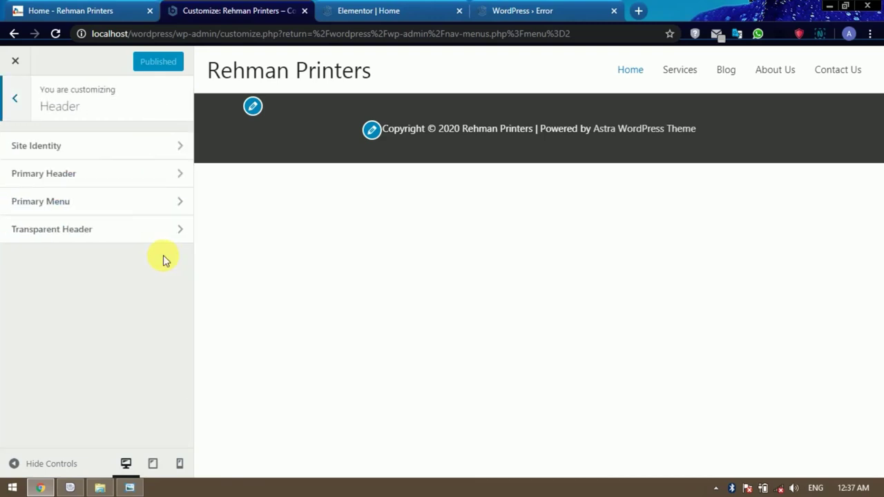
pyautogui.click(107, 150)
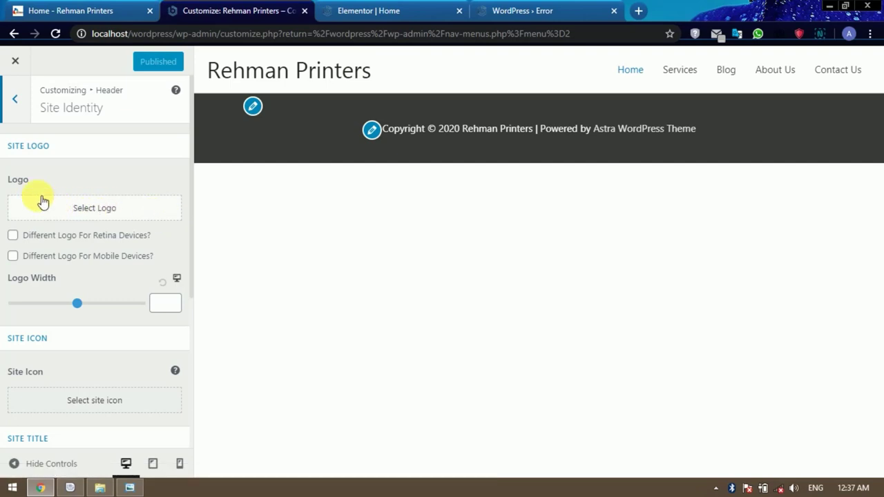
pyautogui.click(100, 212)
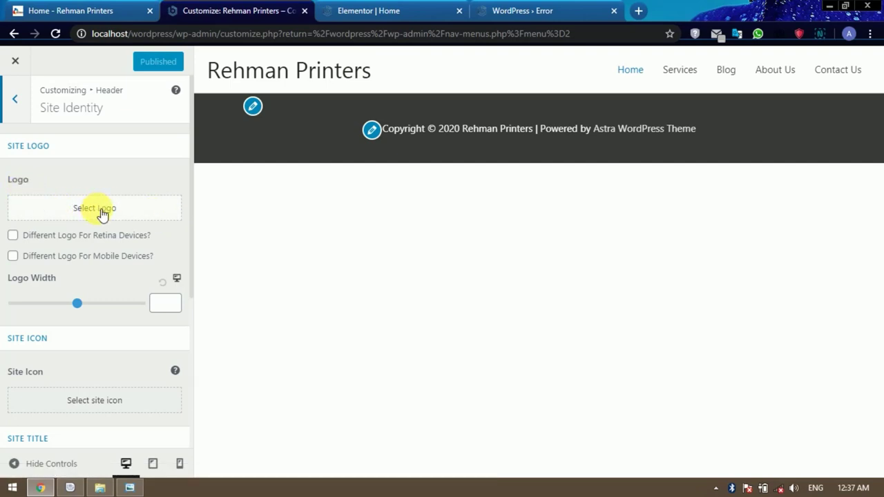
# Upload cropped-logo.png in the logo picker and select it as the logo.
pyautogui.click(100, 212)
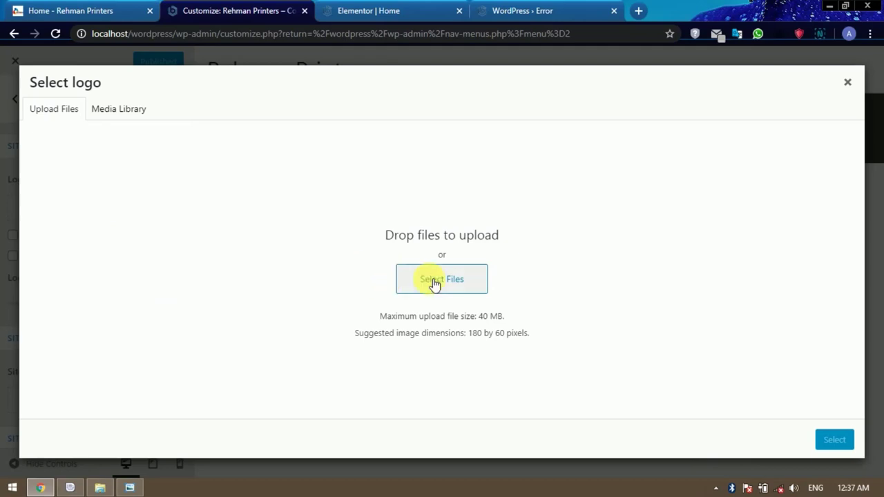
pyautogui.click(434, 281)
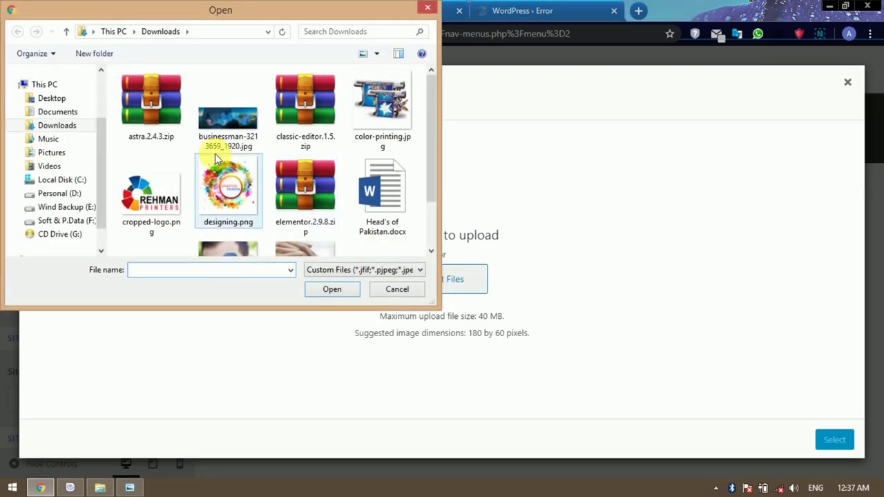
pyautogui.click(166, 200)
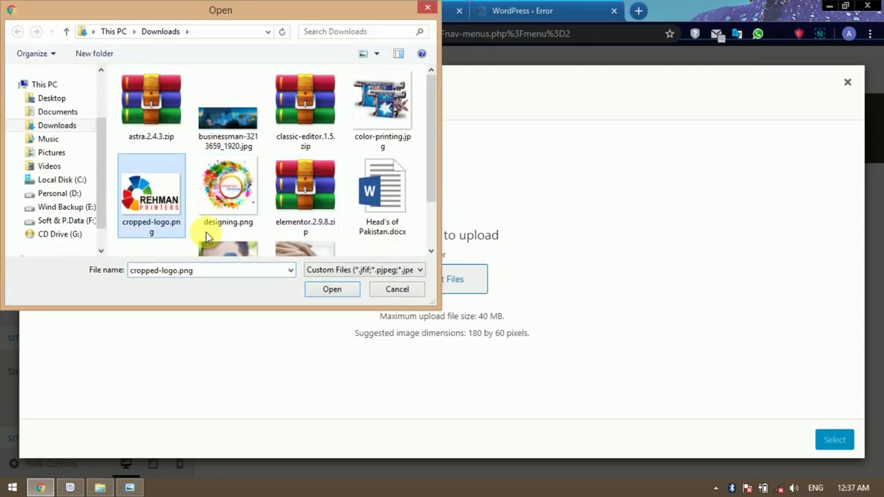
pyautogui.click(332, 289)
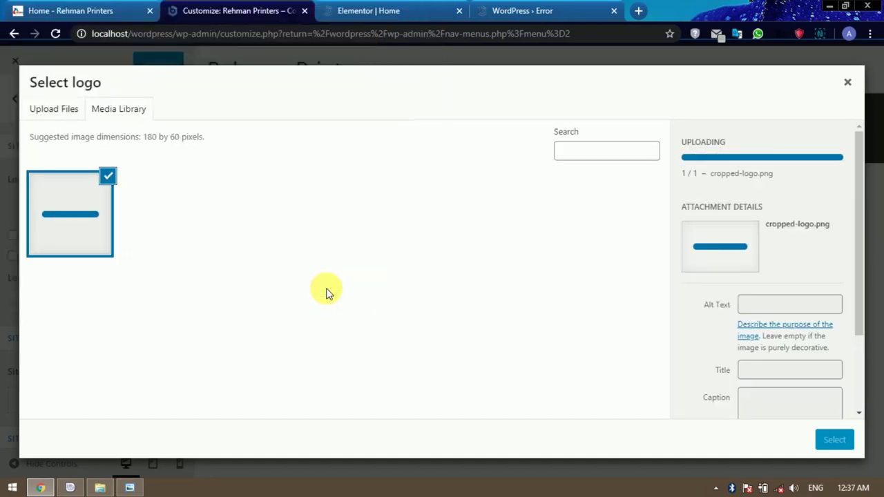
pyautogui.click(836, 440)
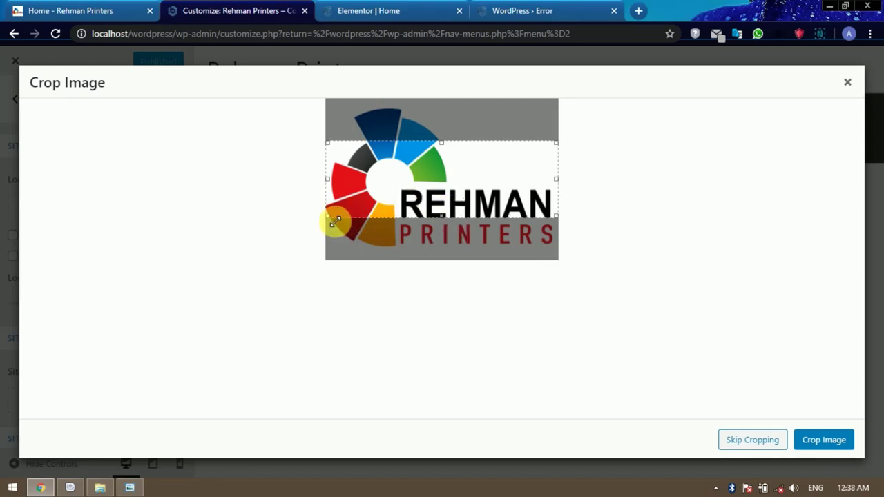
# Stretch the crop box over the full image and apply the crop.
pyautogui.moveTo(328, 217); pyautogui.dragTo(321, 262)
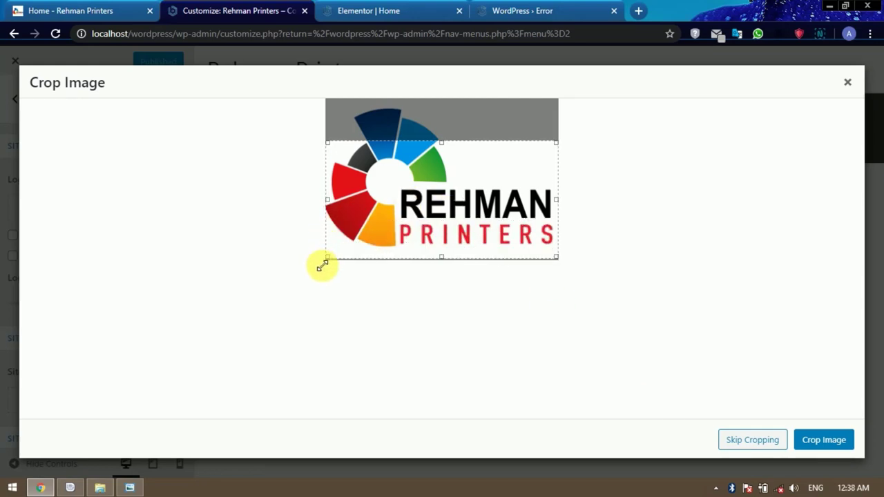
pyautogui.moveTo(559, 150); pyautogui.dragTo(580, 101)
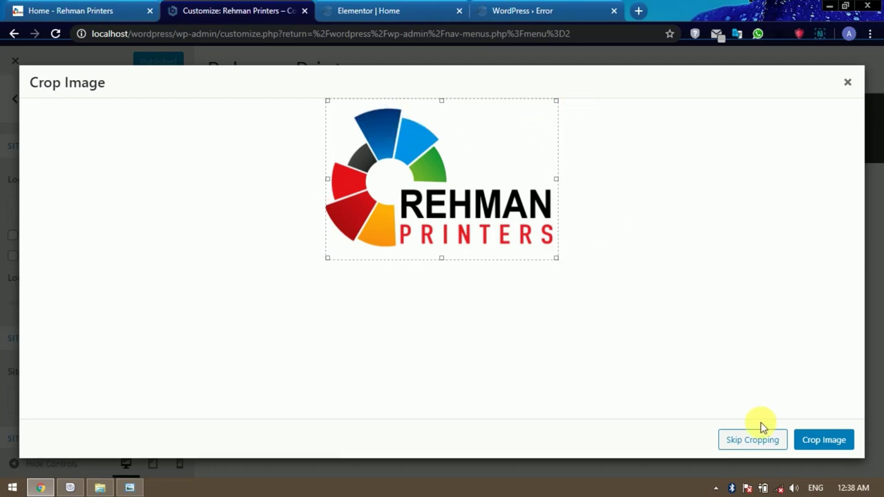
pyautogui.click(827, 443)
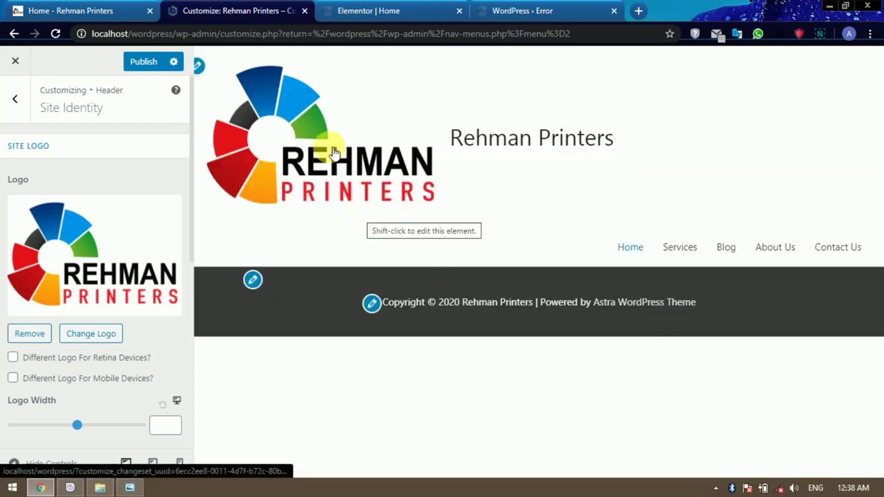
# Shrink the header logo width with the Site Identity slider.
pyautogui.scroll(-1, 131, 233)
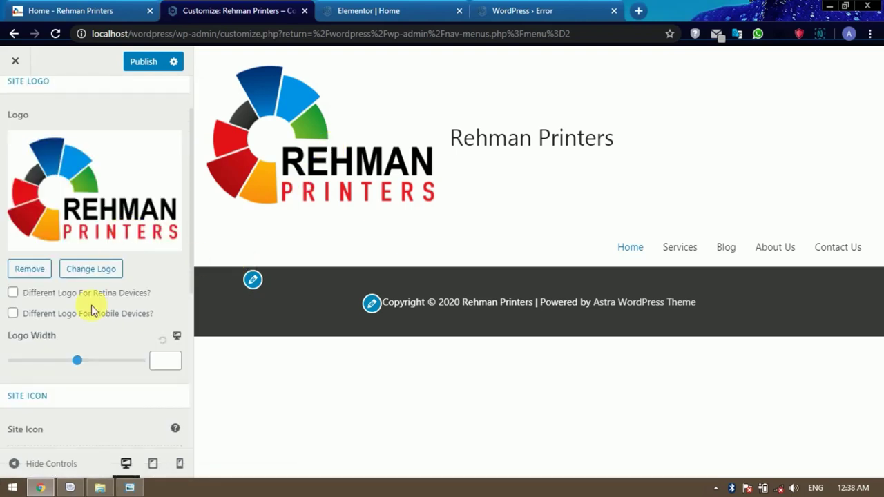
pyautogui.moveTo(77, 365); pyautogui.dragTo(37, 363)
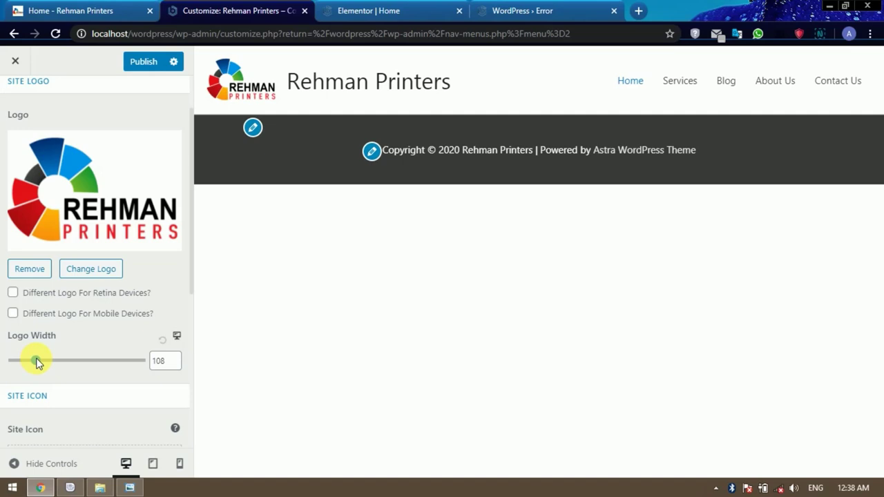
pyautogui.scroll(-1, 136, 314)
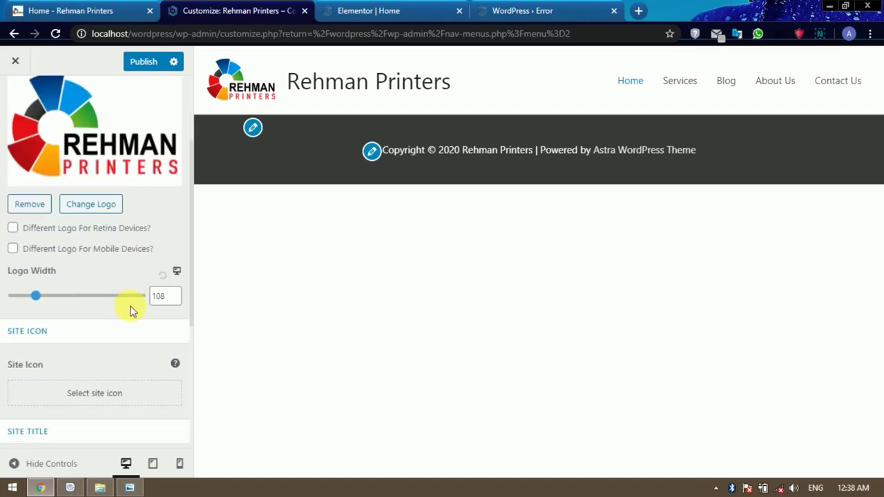
pyautogui.scroll(-3, 131, 311)
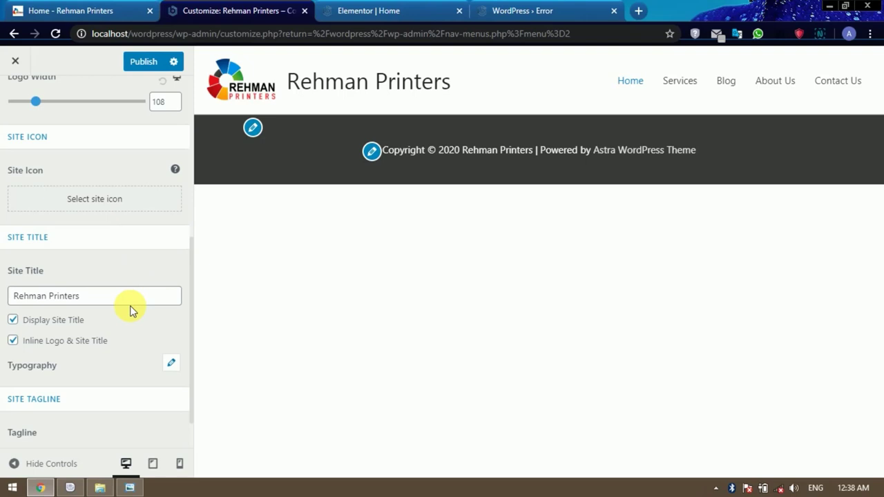
# Compare with the Elementor Home tab, then return to the Site Title and Tagline fields.
pyautogui.click(377, 11)
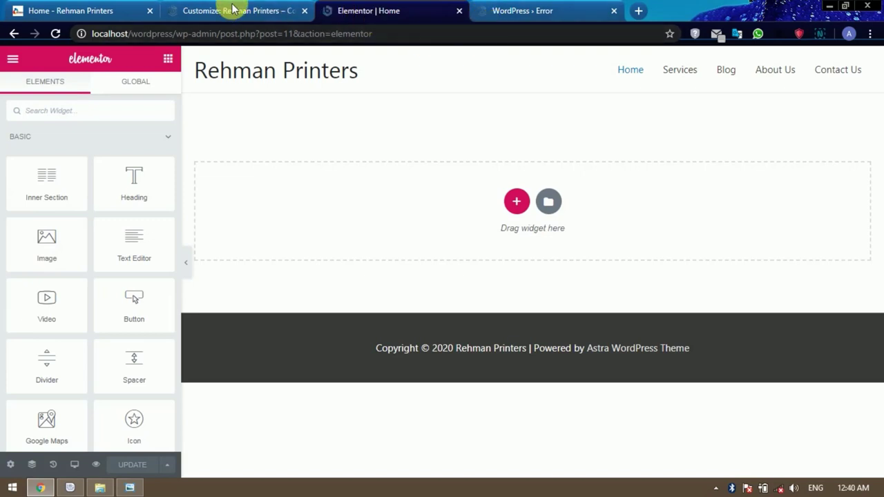
pyautogui.click(231, 9)
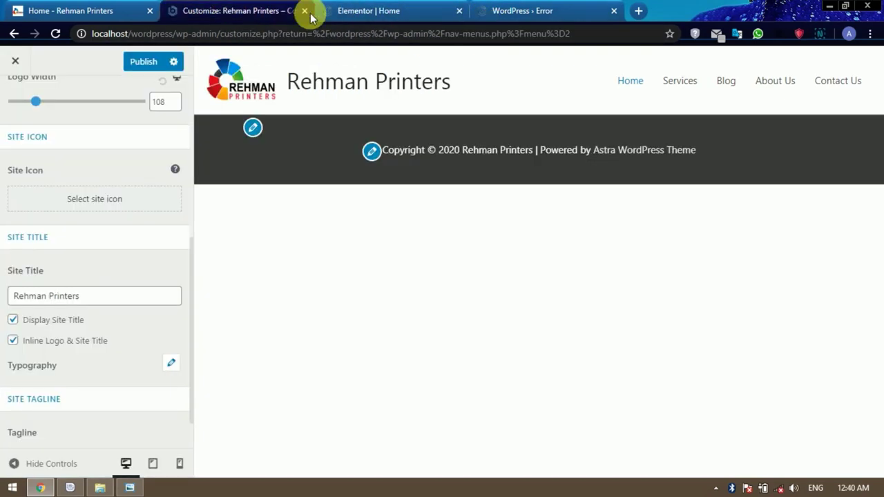
pyautogui.click(370, 11)
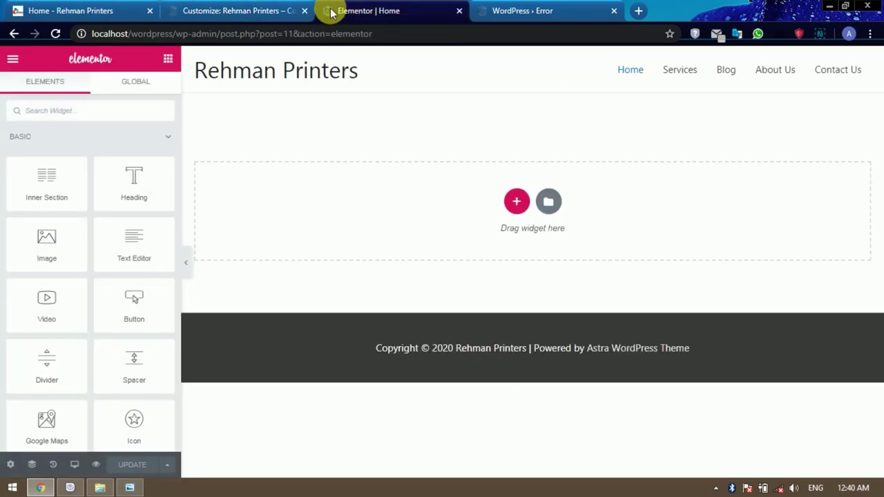
pyautogui.click(241, 12)
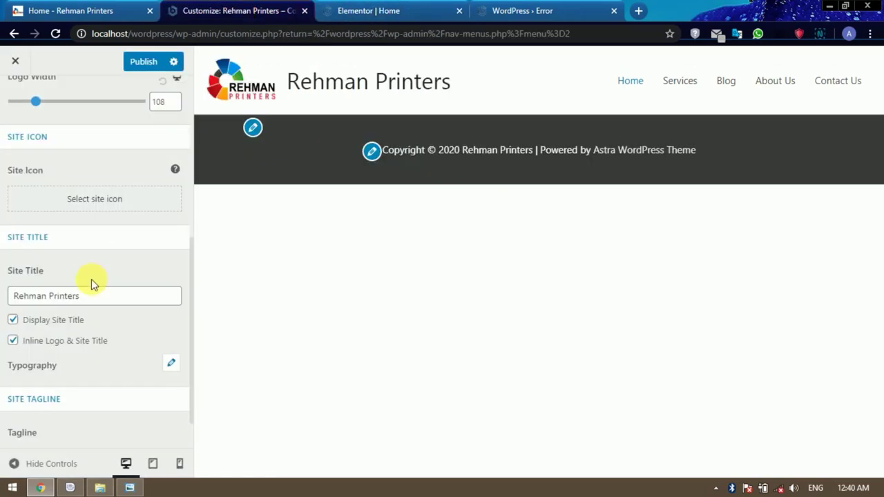
pyautogui.scroll(-1, 97, 279)
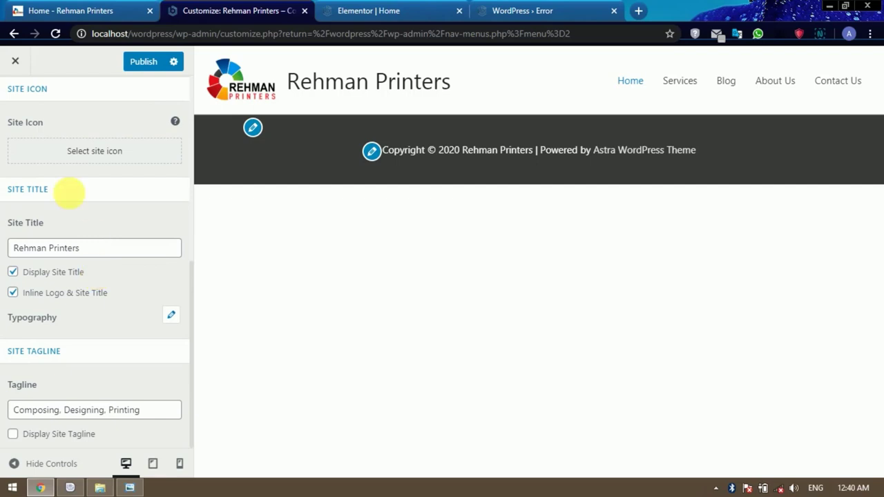
# Choose the Rehman Printers logo from Media Library as site icon and crop it square.
pyautogui.click(94, 152)
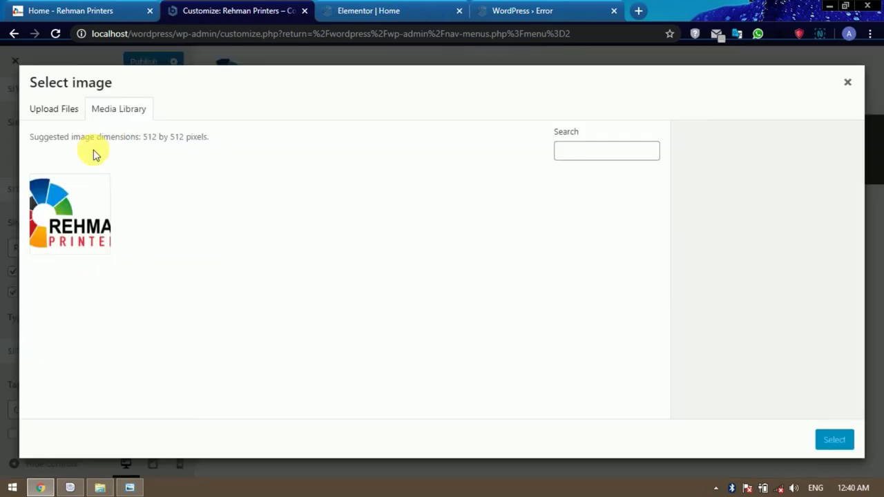
pyautogui.click(83, 204)
pyautogui.click(834, 441)
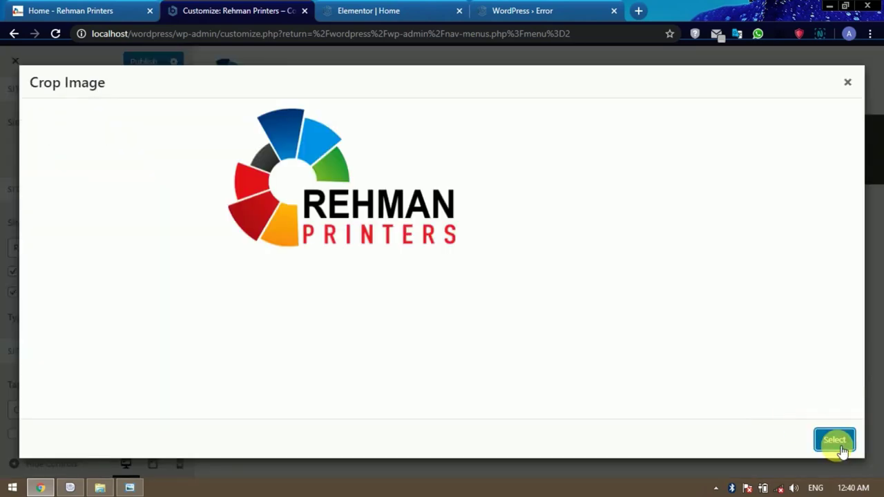
pyautogui.moveTo(371, 208); pyautogui.dragTo(400, 208)
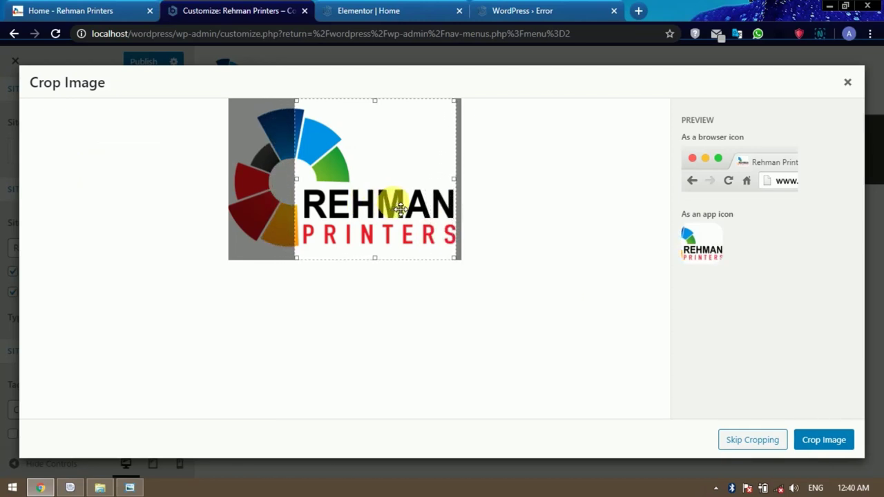
pyautogui.click(821, 442)
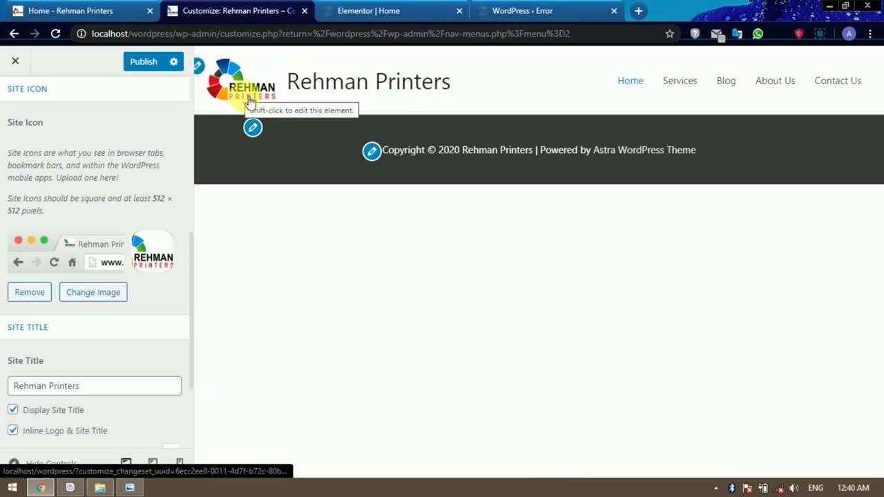
# Turn off Display Site Title and set the Logo Width slider to 102.
pyautogui.click(13, 410)
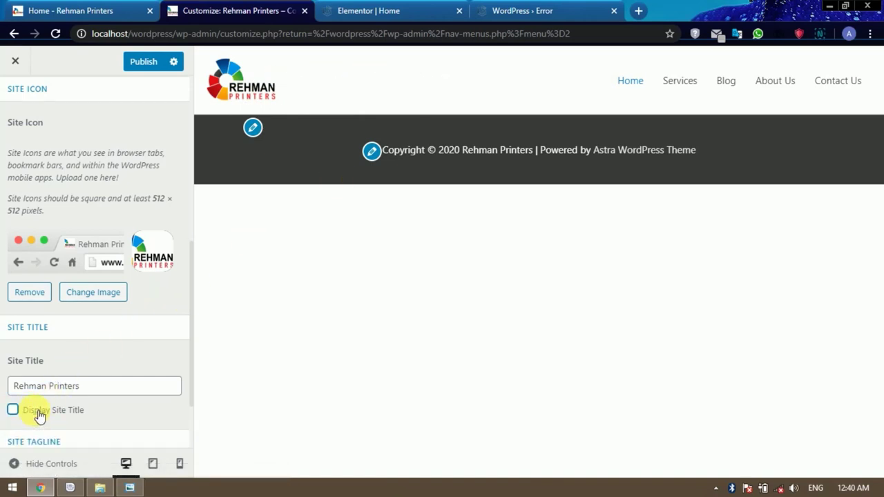
pyautogui.scroll(4, 102, 366)
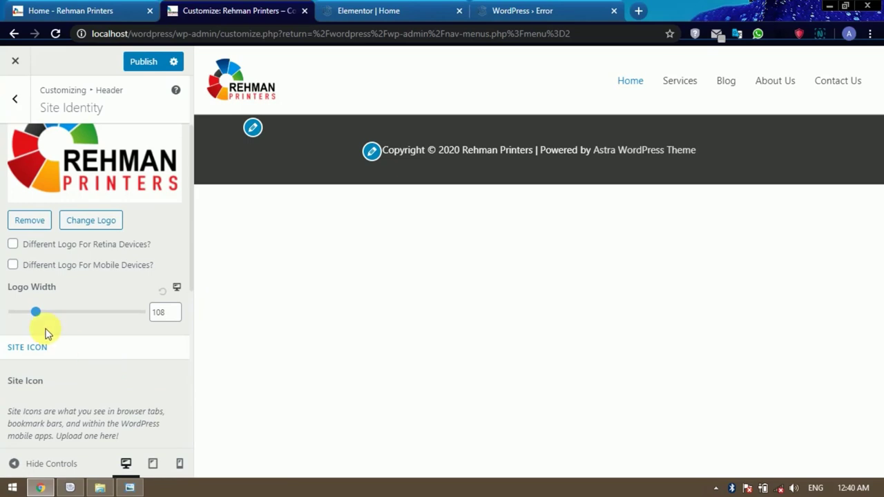
pyautogui.moveTo(38, 312); pyautogui.dragTo(48, 317)
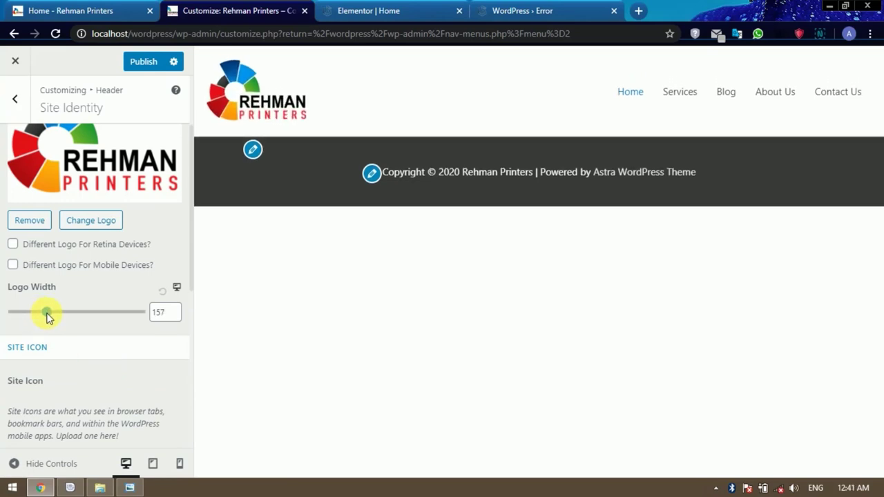
pyautogui.moveTo(47, 316); pyautogui.dragTo(36, 319)
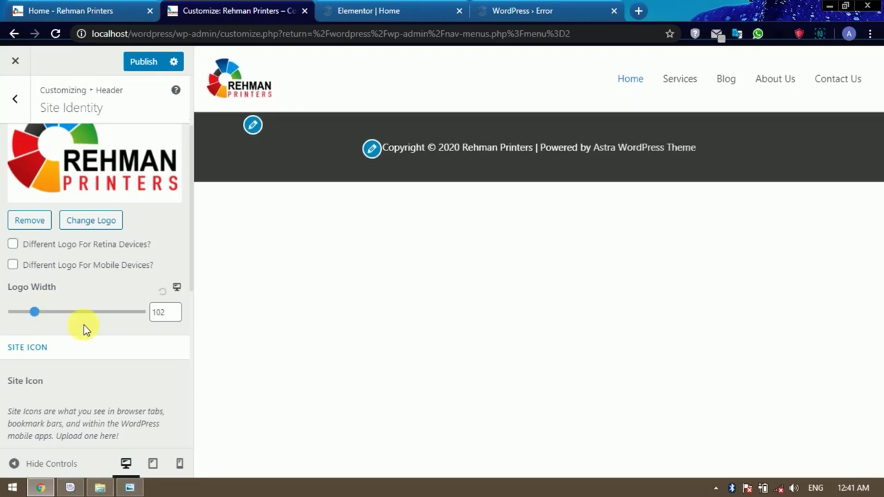
pyautogui.scroll(-2, 85, 325)
pyautogui.scroll(-2, 48, 366)
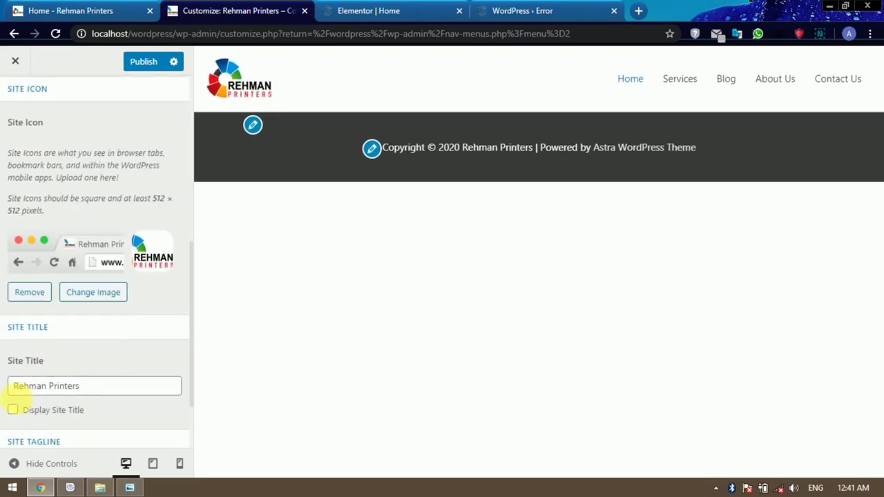
# Re-enable Display Site Title and publish the Customizer changes.
pyautogui.click(13, 410)
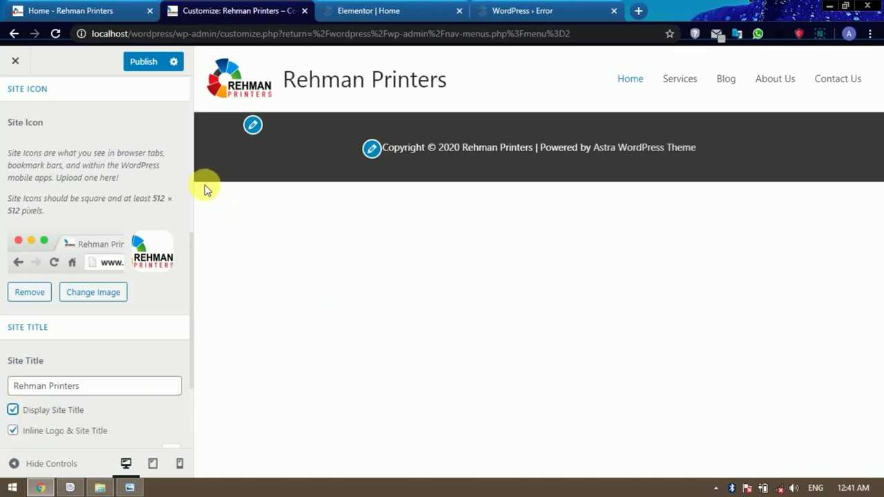
pyautogui.scroll(4, 114, 199)
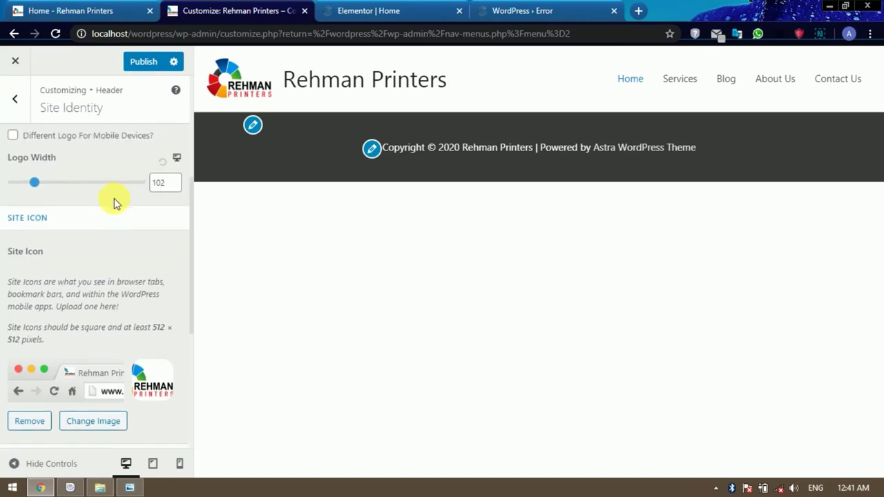
pyautogui.click(143, 63)
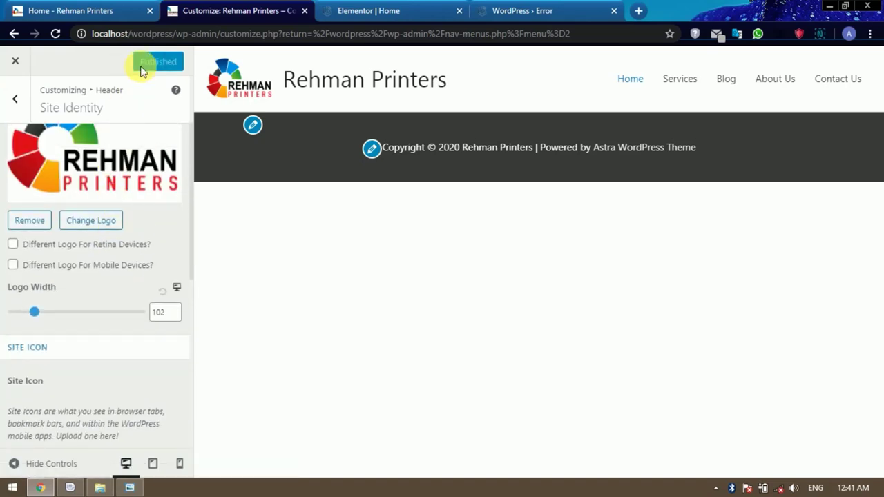
# Check the header in the Elementor tab, then go back to the Header options list.
pyautogui.click(379, 14)
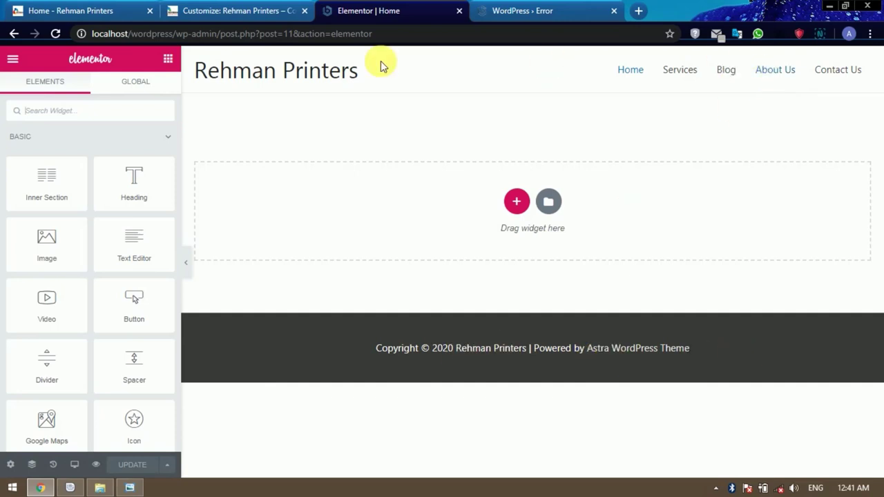
pyautogui.click(248, 11)
pyautogui.click(373, 11)
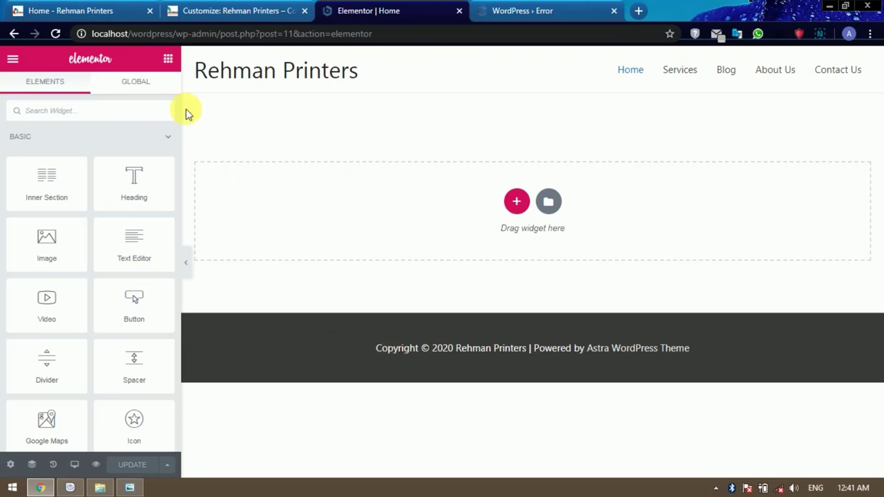
pyautogui.click(215, 9)
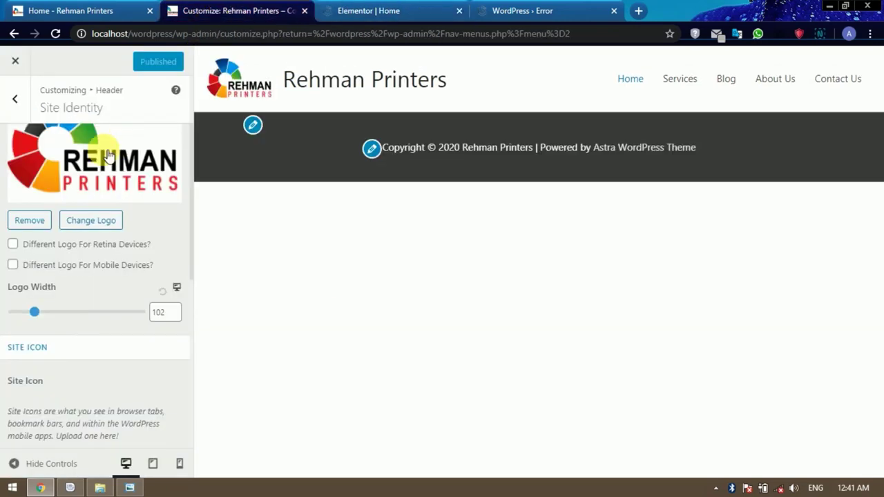
pyautogui.click(20, 104)
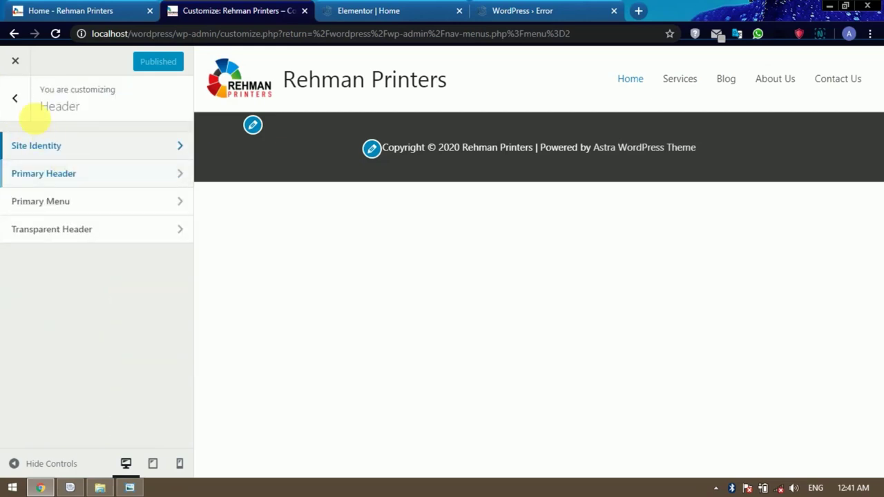
# Go to the Customizer's Footer section and open its Footer Bar settings.
pyautogui.click(20, 103)
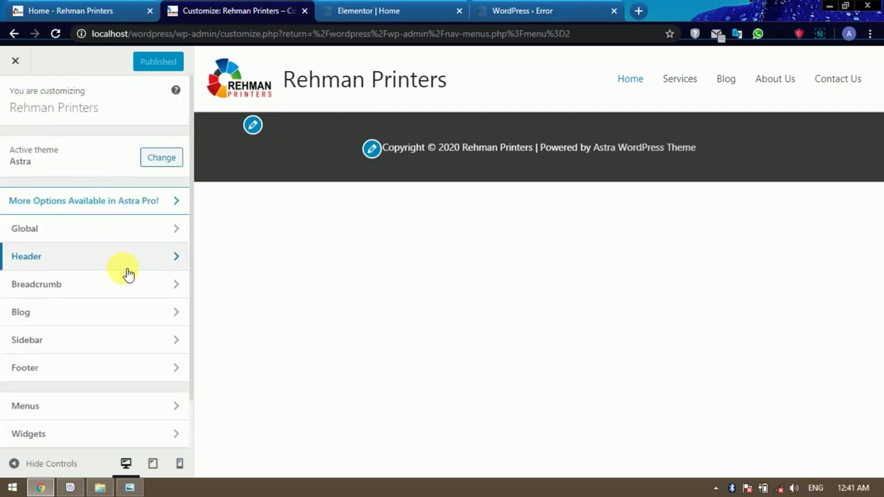
pyautogui.click(72, 316)
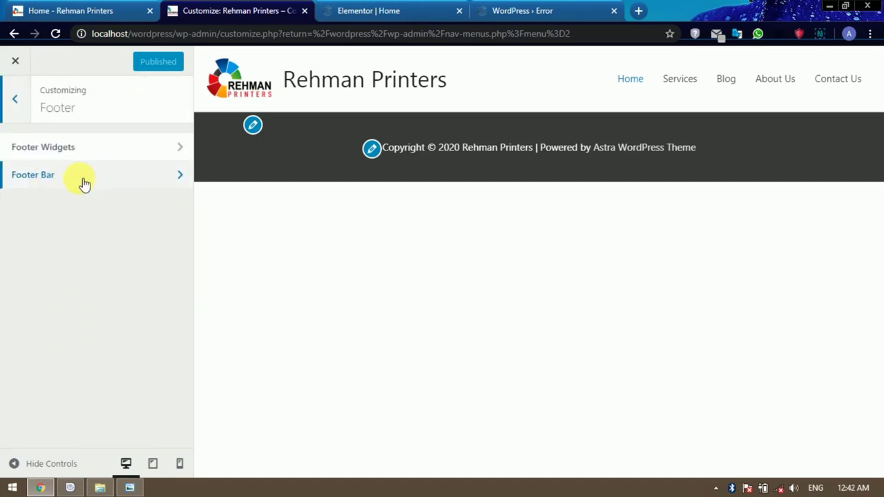
pyautogui.click(377, 9)
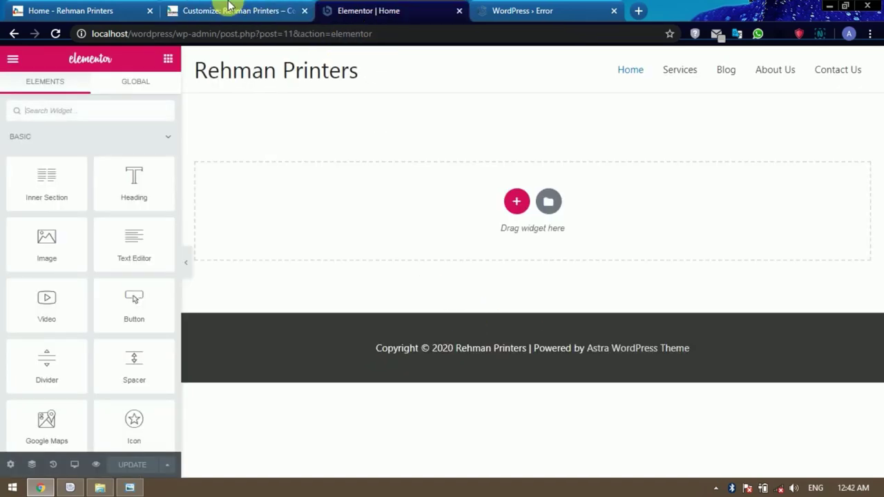
pyautogui.click(230, 8)
pyautogui.click(94, 185)
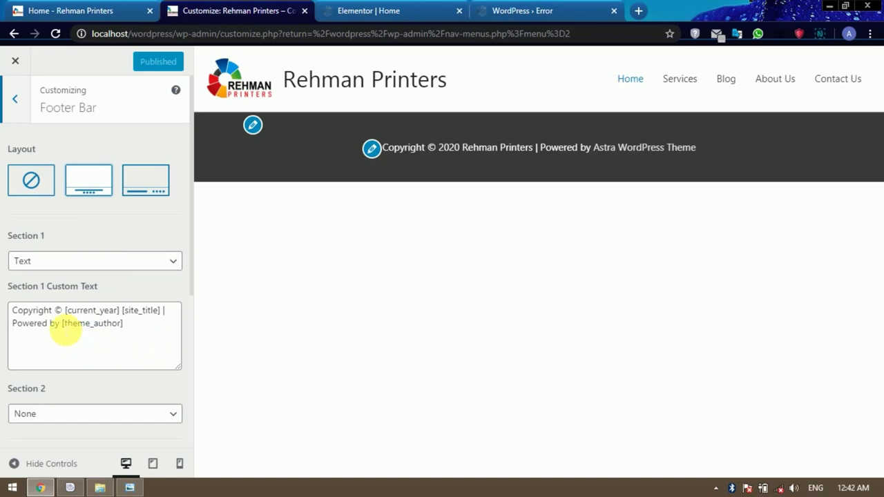
# Replace [theme_author] in the Section 1 footer text with the site author's name, then publish.
pyautogui.moveTo(66, 330); pyautogui.dragTo(122, 330)
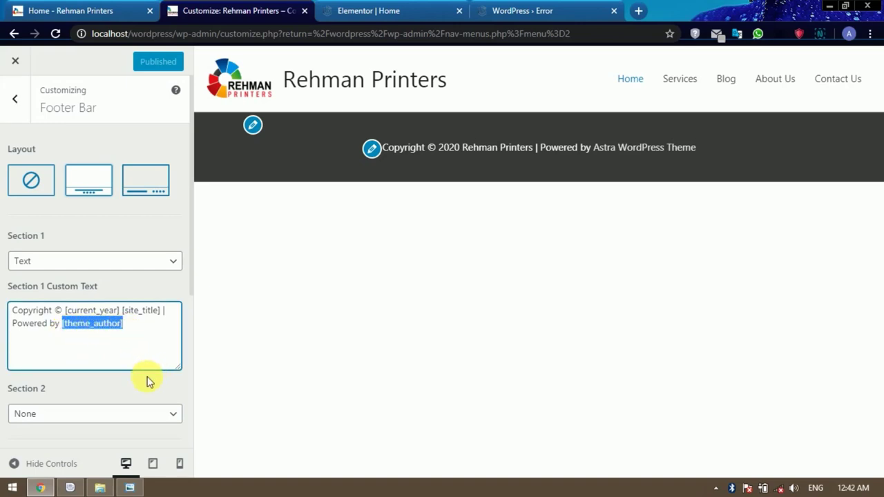
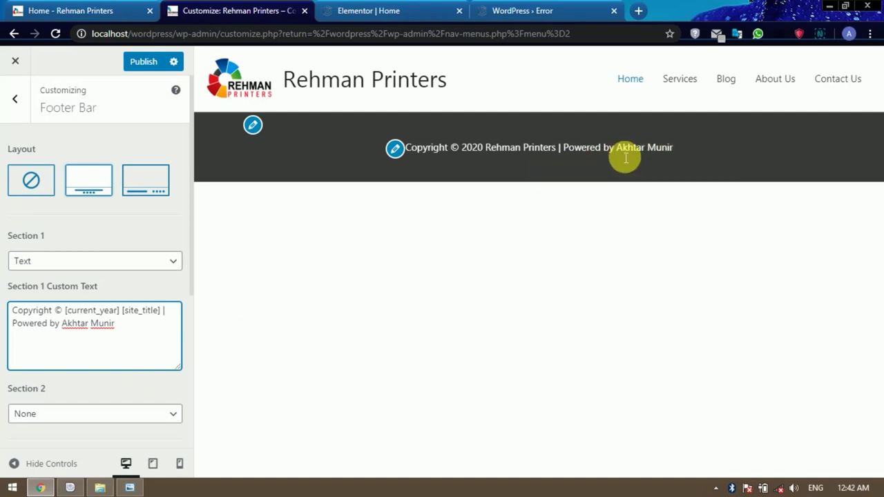
pyautogui.click(351, 10)
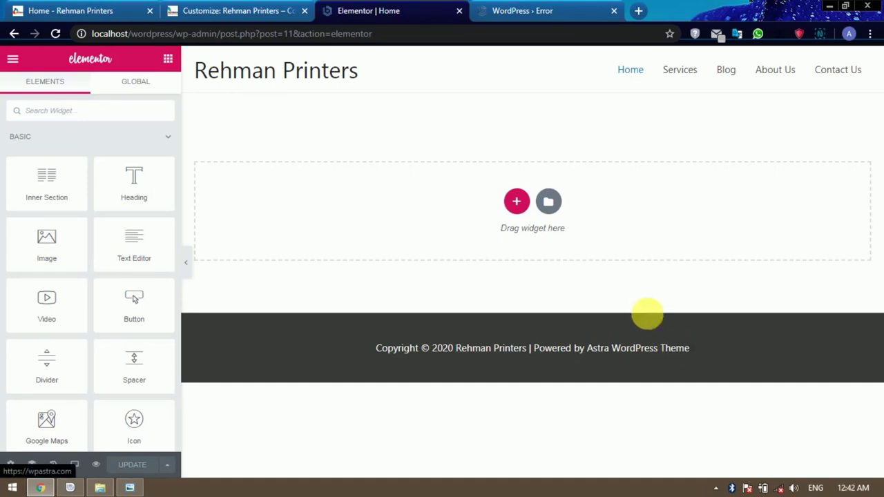
pyautogui.click(232, 9)
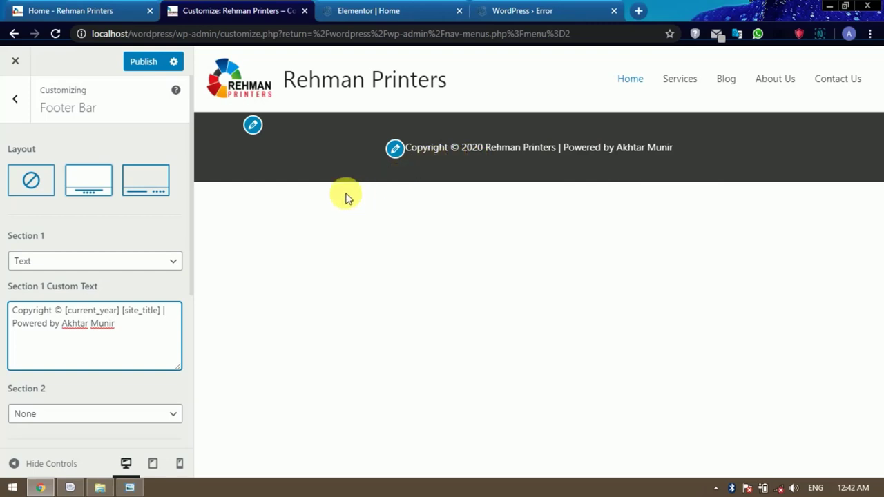
pyautogui.click(143, 61)
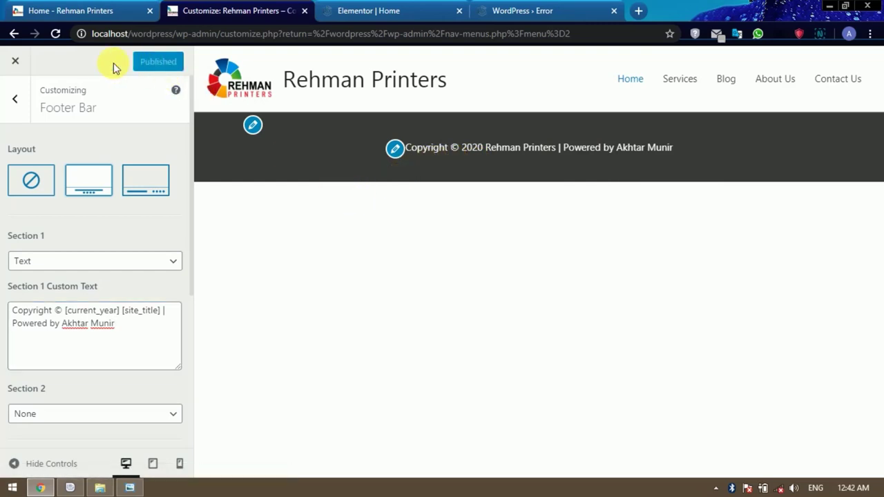
# Close the Customizer and reload the Elementor editor for the Home page.
pyautogui.click(17, 63)
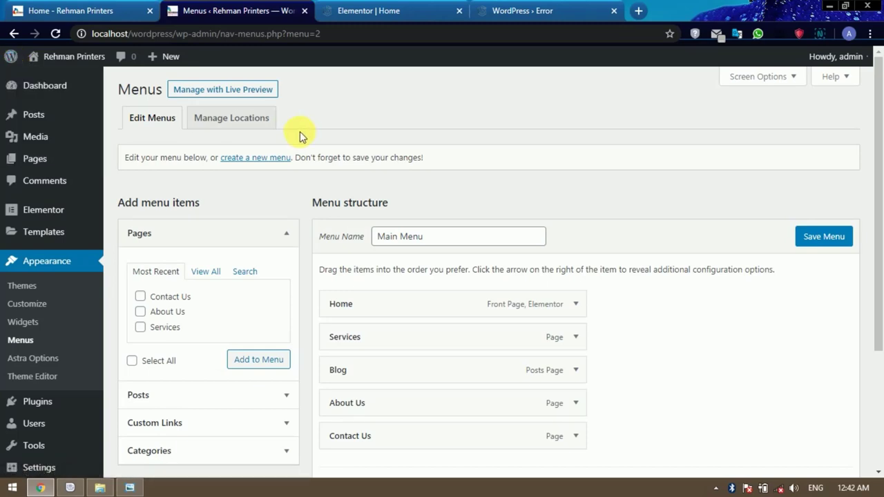
pyautogui.click(383, 12)
pyautogui.click(56, 33)
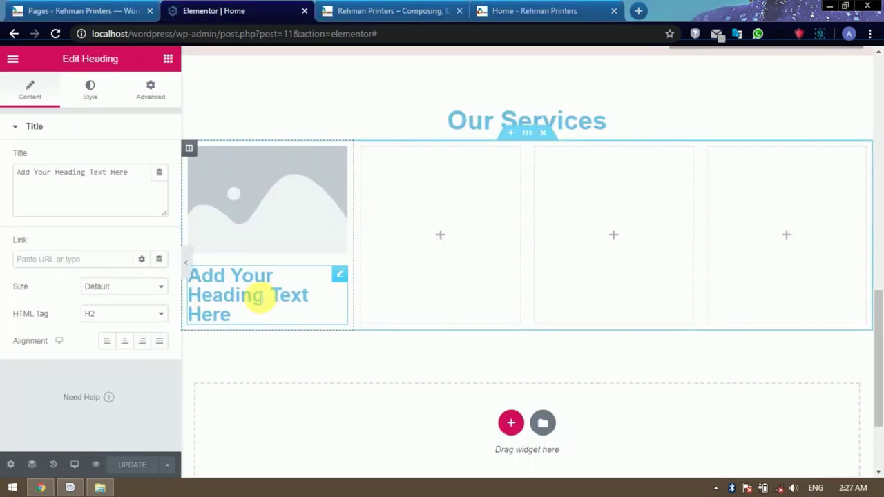
# Add a text block to column one, then image, heading and text to column two.
pyautogui.click(170, 58)
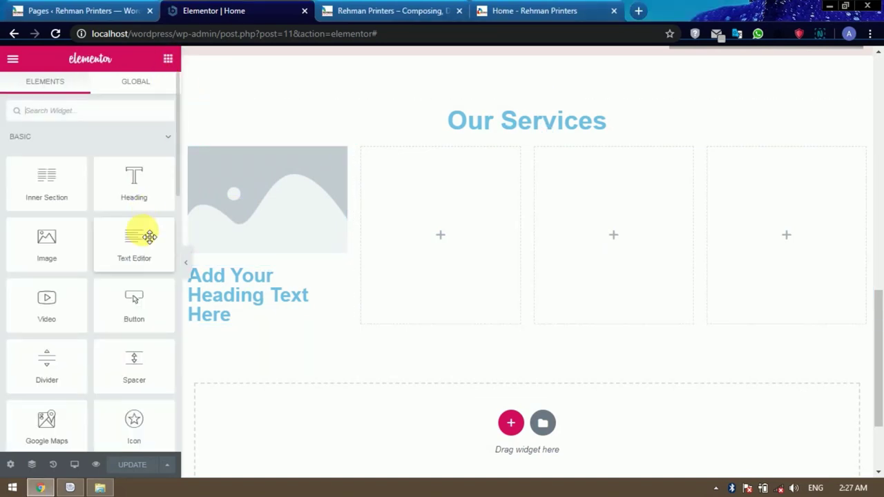
pyautogui.moveTo(141, 252); pyautogui.dragTo(238, 325)
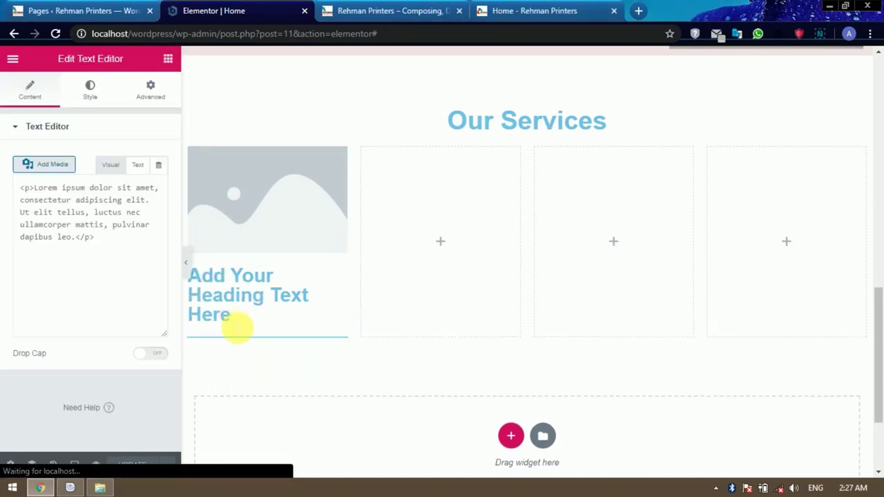
pyautogui.click(446, 288)
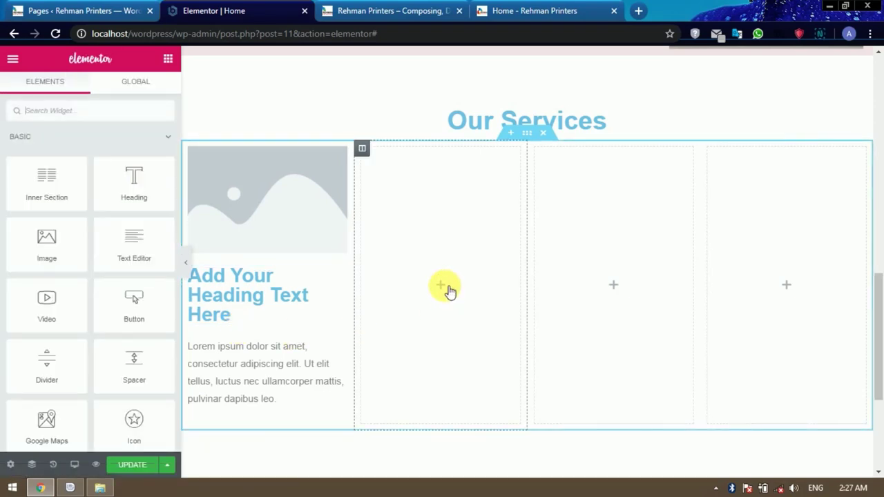
pyautogui.moveTo(35, 237); pyautogui.dragTo(430, 276)
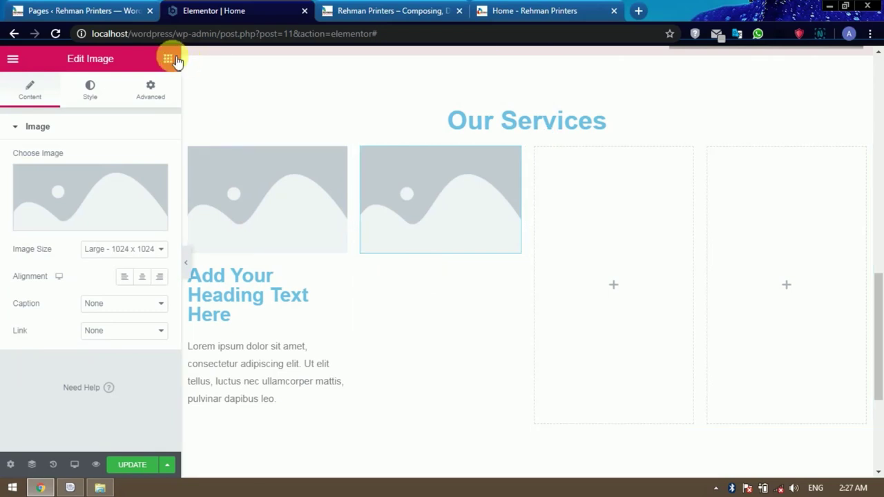
pyautogui.click(170, 59)
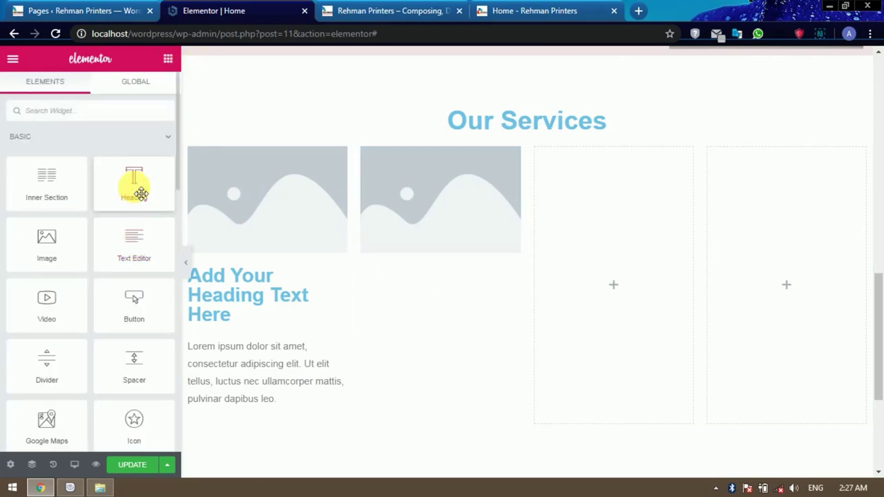
pyautogui.moveTo(133, 184); pyautogui.dragTo(450, 257)
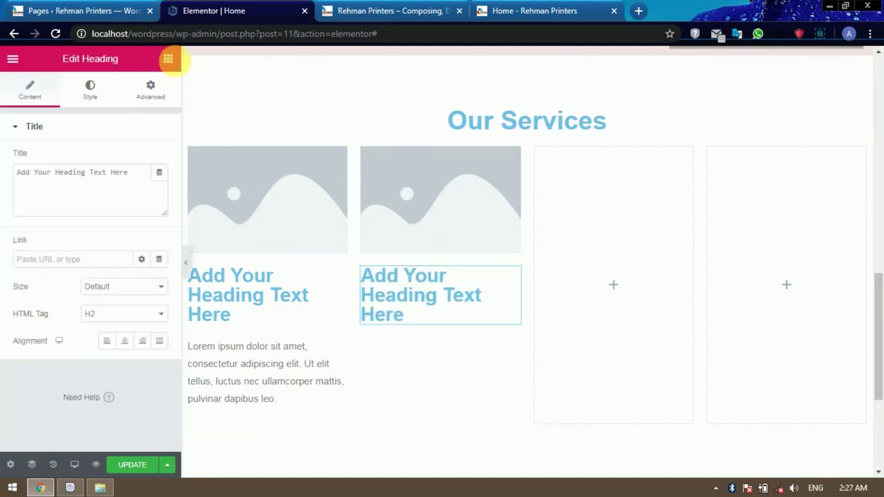
pyautogui.click(168, 59)
pyautogui.moveTo(138, 246); pyautogui.dragTo(421, 328)
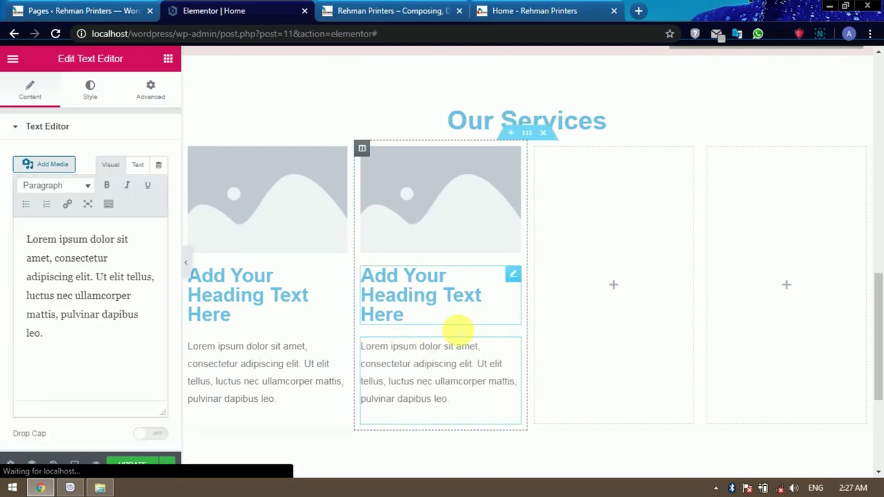
# Add an Image, Heading and Text Editor widget to the third column.
pyautogui.click(615, 288)
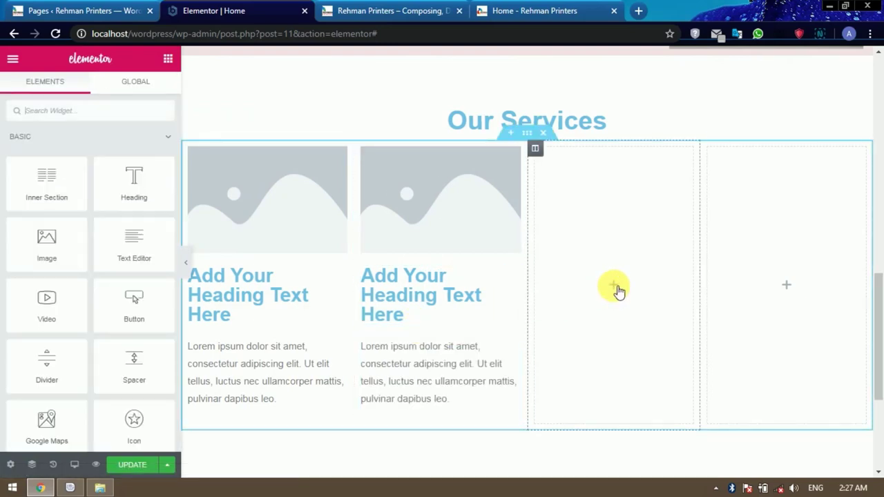
pyautogui.moveTo(79, 243); pyautogui.dragTo(617, 285)
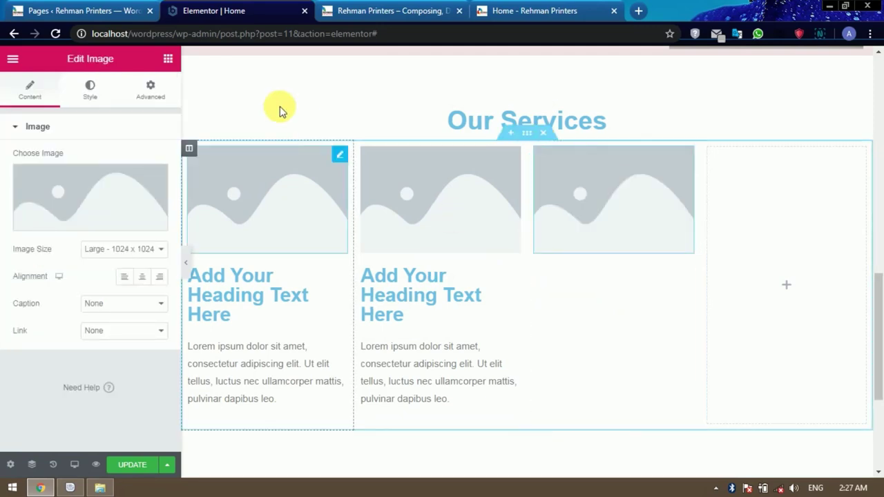
pyautogui.click(168, 59)
pyautogui.moveTo(141, 188); pyautogui.dragTo(617, 253)
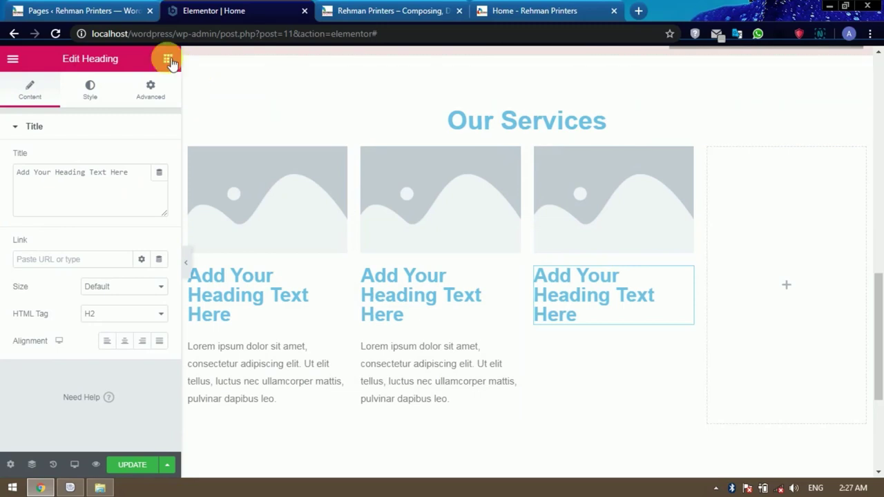
pyautogui.click(168, 61)
pyautogui.moveTo(132, 245); pyautogui.dragTo(592, 325)
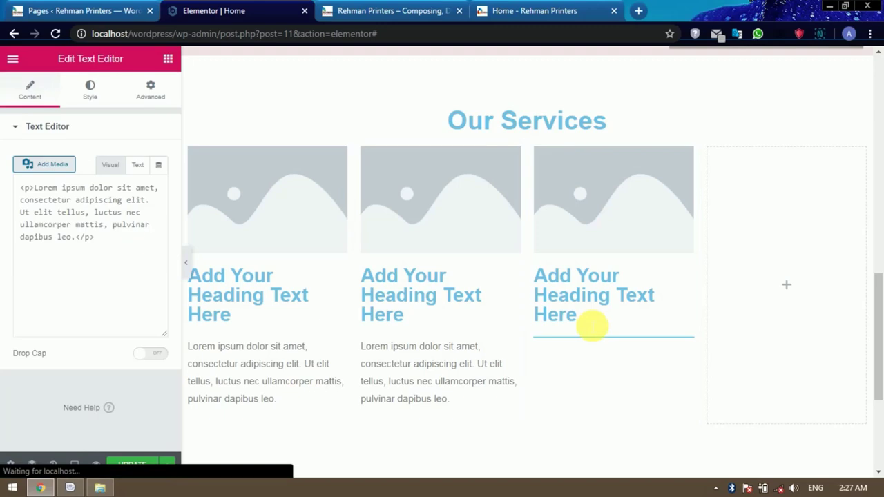
# Add an Image, Heading and Text Editor widget to the fourth column.
pyautogui.click(794, 289)
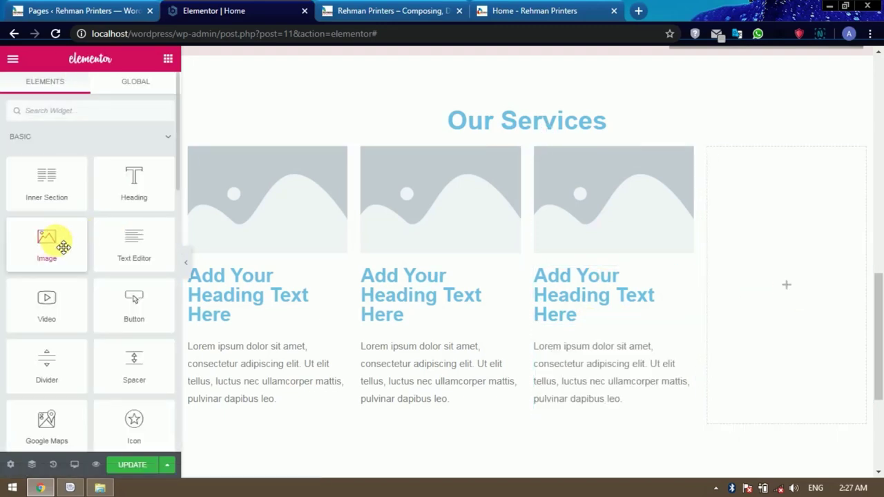
pyautogui.moveTo(55, 241); pyautogui.dragTo(795, 283)
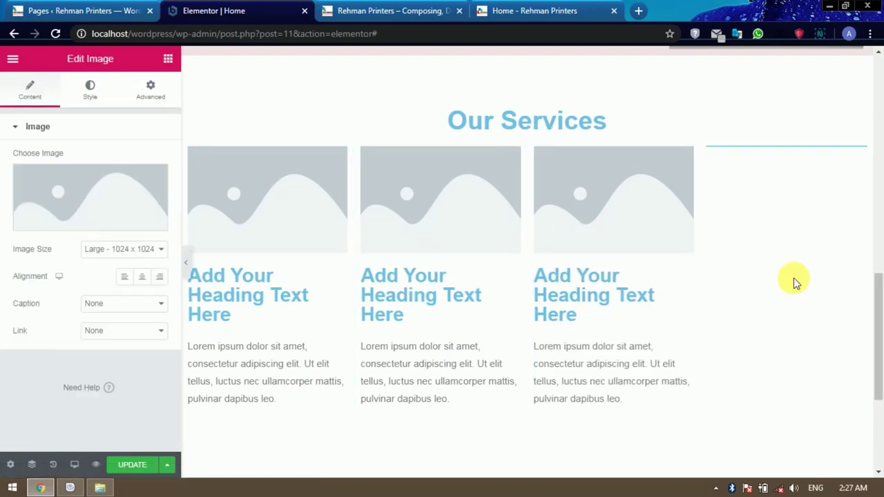
pyautogui.click(168, 60)
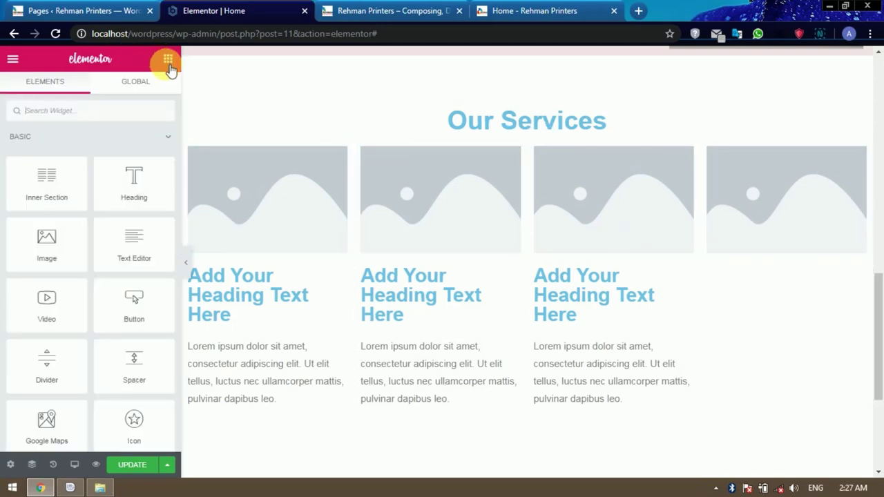
pyautogui.moveTo(134, 181); pyautogui.dragTo(769, 256)
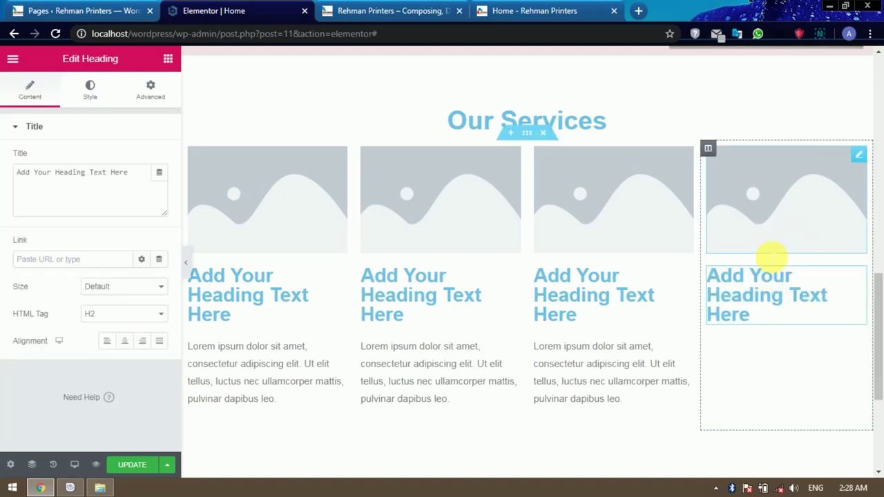
pyautogui.click(168, 59)
pyautogui.moveTo(132, 235); pyautogui.dragTo(773, 322)
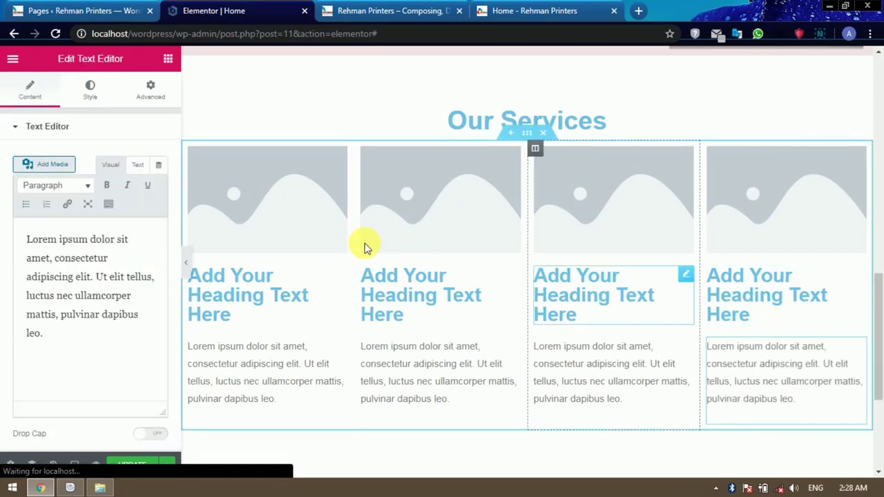
# Select color-printing.jpg, designing.png, photography.jpg and typing.jpg for upload to the first column's image.
pyautogui.click(289, 184)
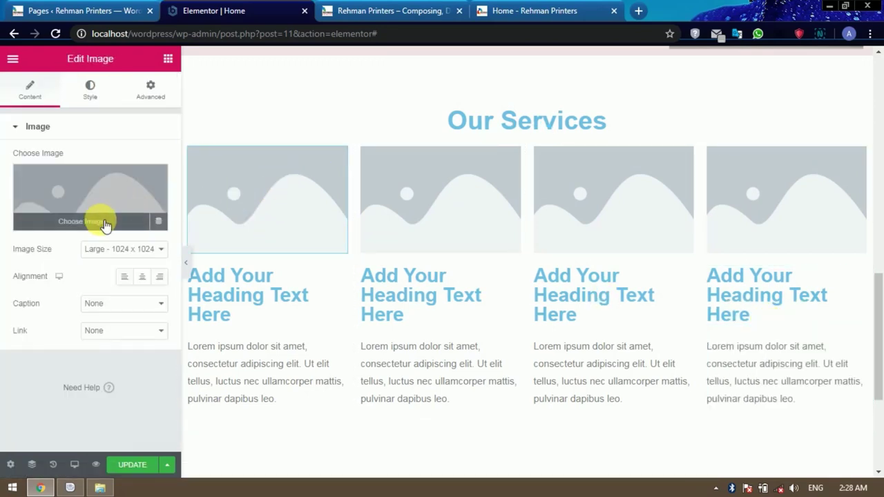
pyautogui.click(104, 222)
pyautogui.click(69, 111)
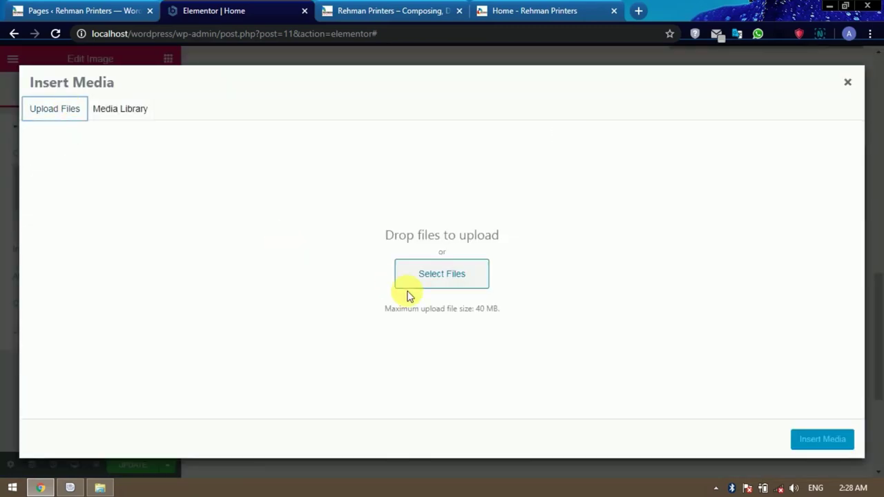
pyautogui.click(450, 292)
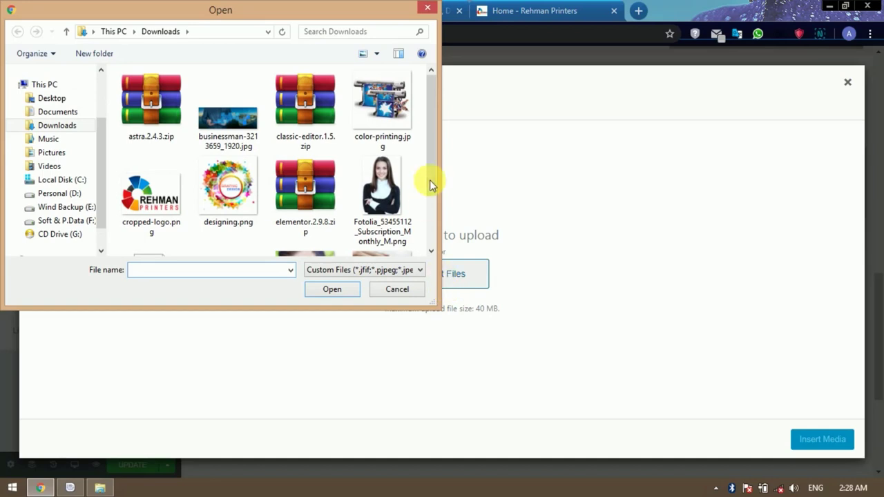
pyautogui.moveTo(430, 133); pyautogui.dragTo(426, 115)
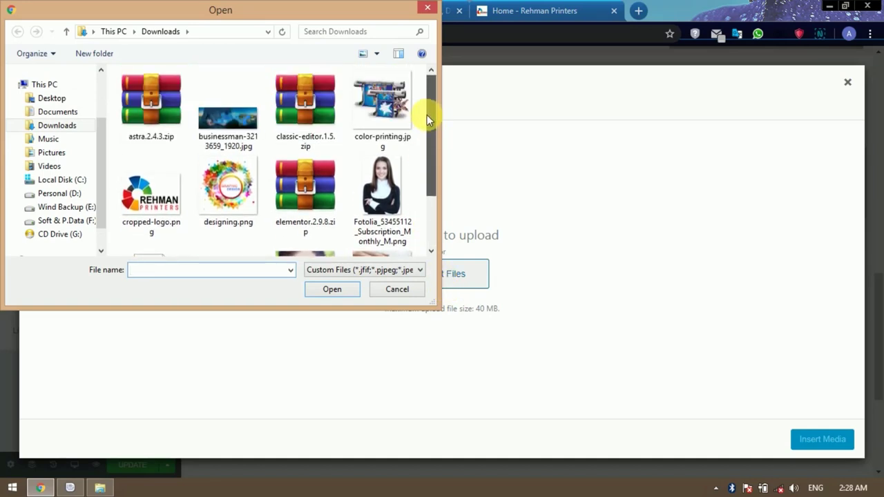
pyautogui.click(407, 126)
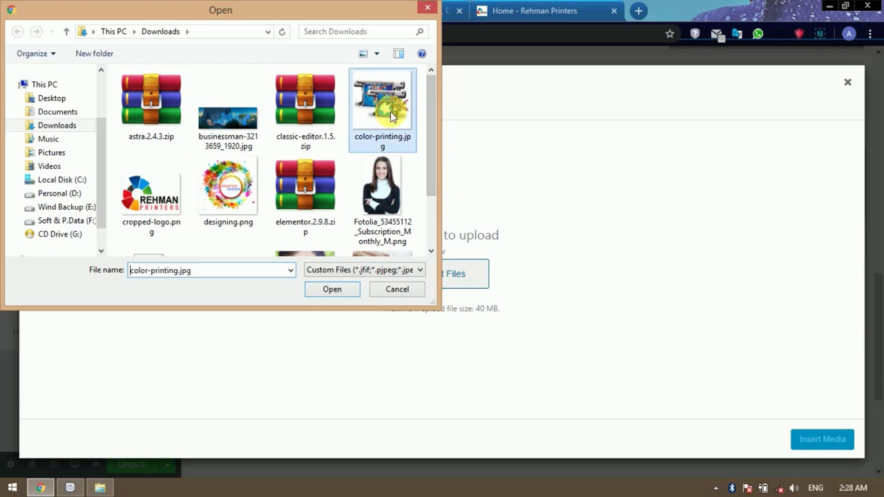
pyautogui.keyDown('ctrl'); pyautogui.click(245, 212); pyautogui.keyUp('ctrl')
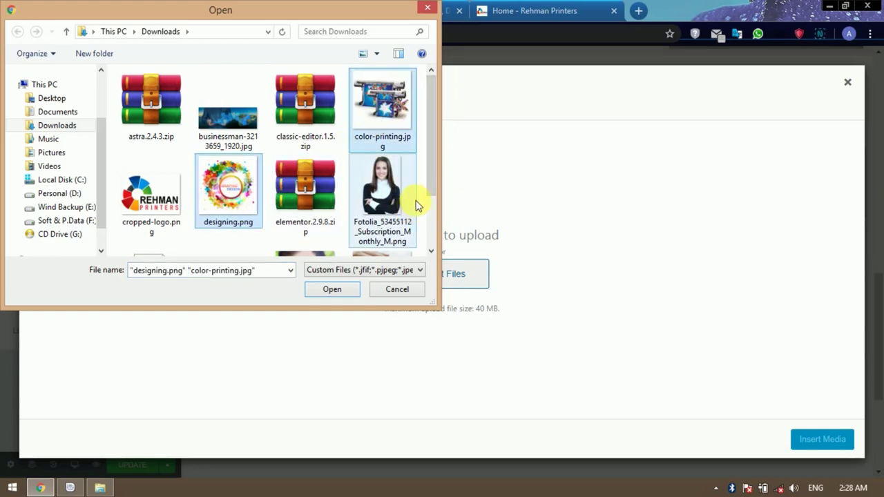
pyautogui.moveTo(429, 150); pyautogui.dragTo(430, 213)
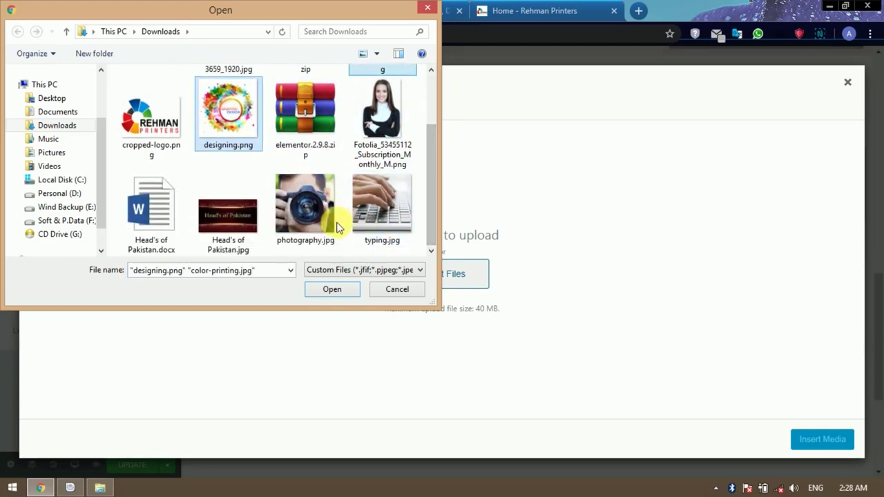
pyautogui.keyDown('ctrl'); pyautogui.click(308, 206); pyautogui.keyUp('ctrl')
pyautogui.keyDown('ctrl'); pyautogui.click(377, 220); pyautogui.keyUp('ctrl')
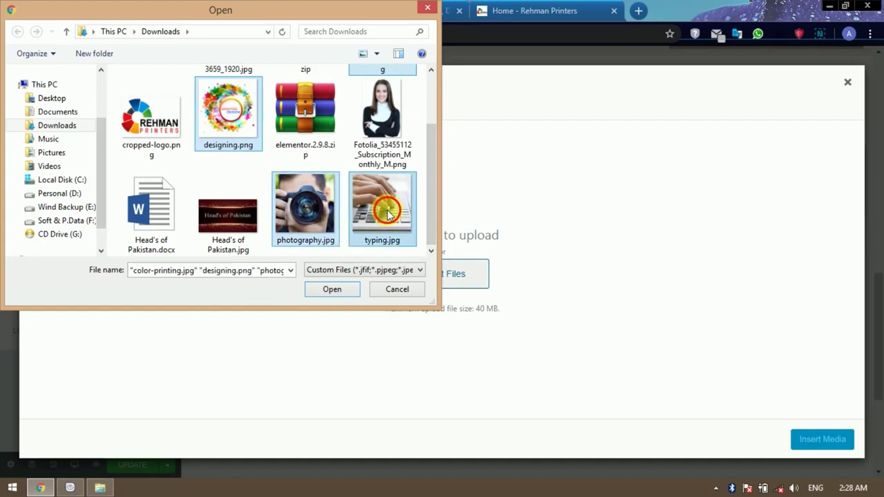
# Upload the four images and insert designing.png into the first column's image.
pyautogui.click(335, 288)
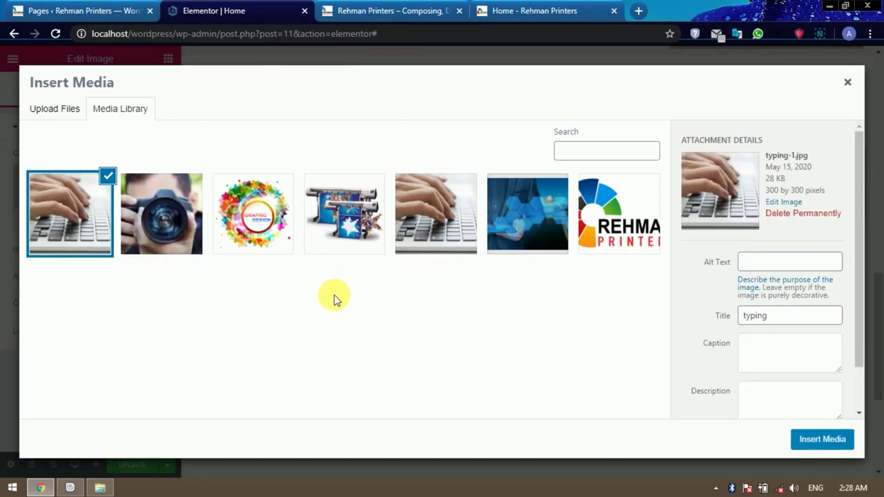
pyautogui.click(272, 220)
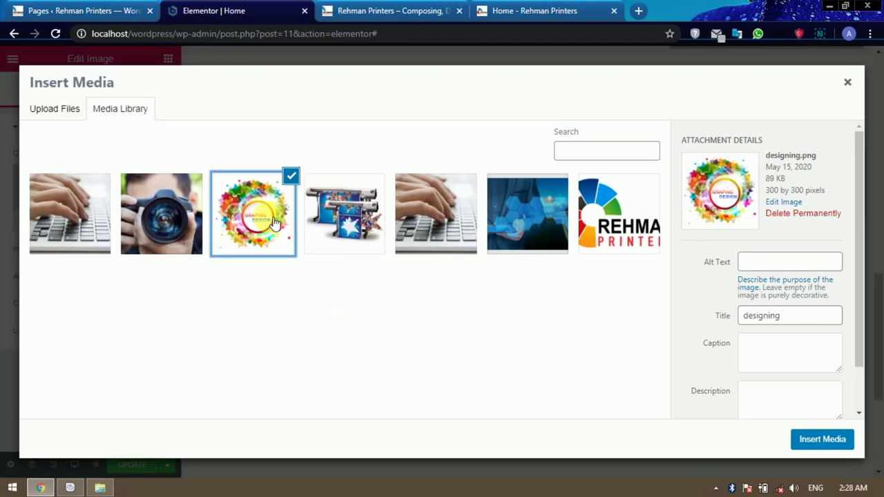
pyautogui.click(830, 441)
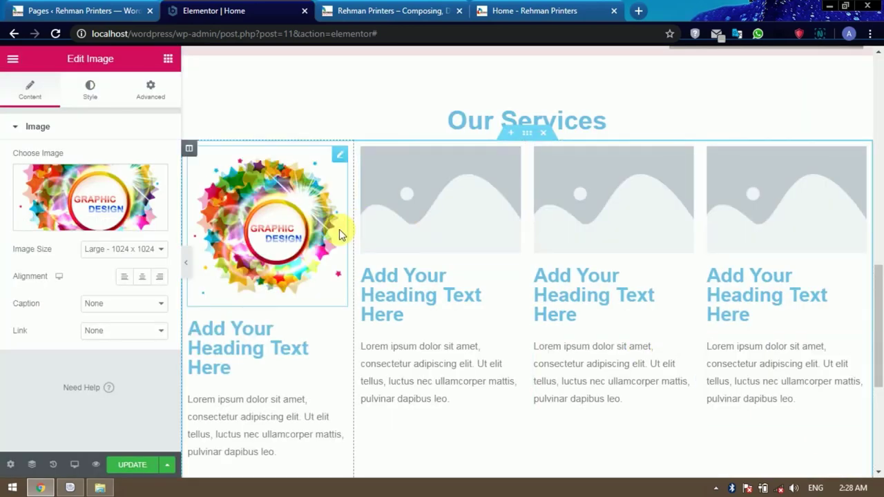
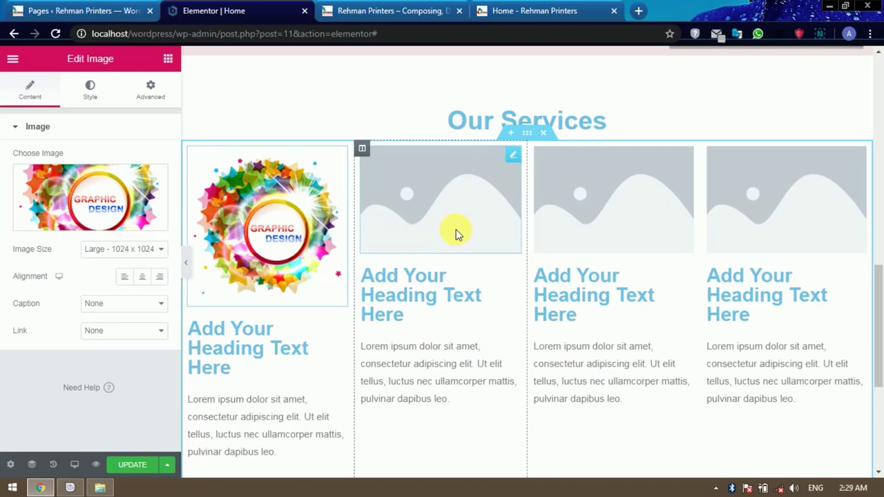
# Put the color-printing, camera and keyboard-typing photos into the second, third and fourth service columns.
pyautogui.click(455, 229)
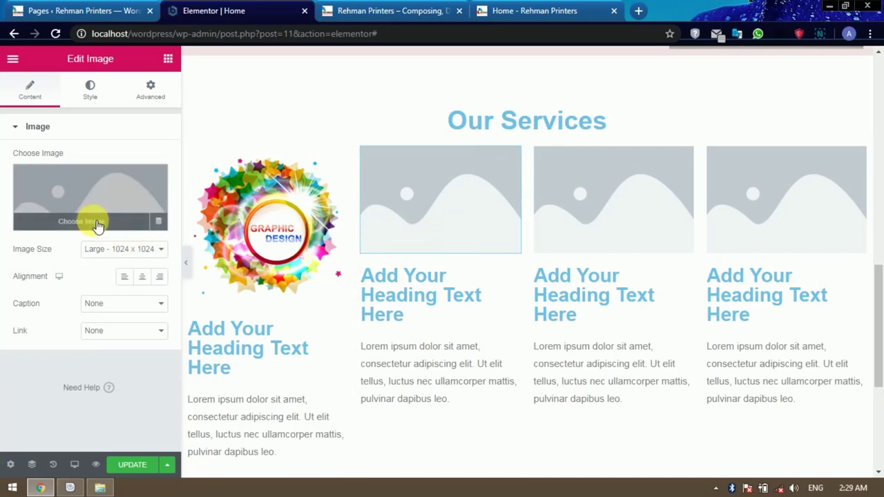
pyautogui.click(96, 224)
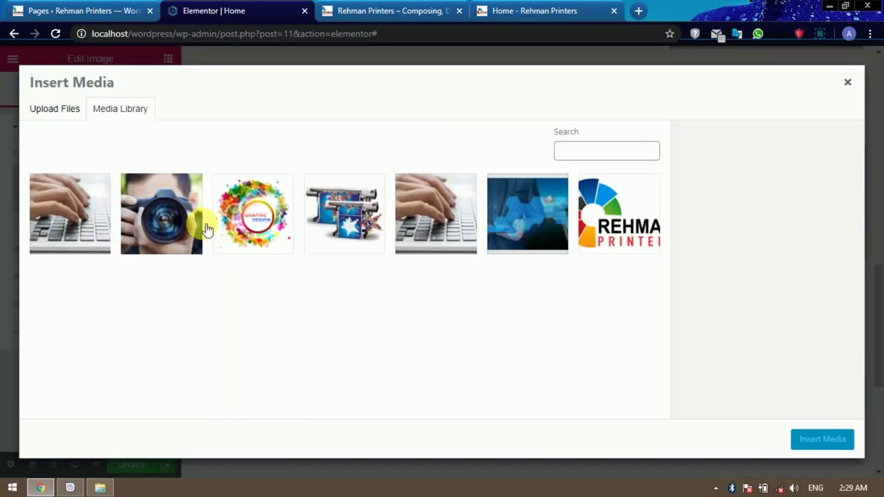
pyautogui.click(343, 222)
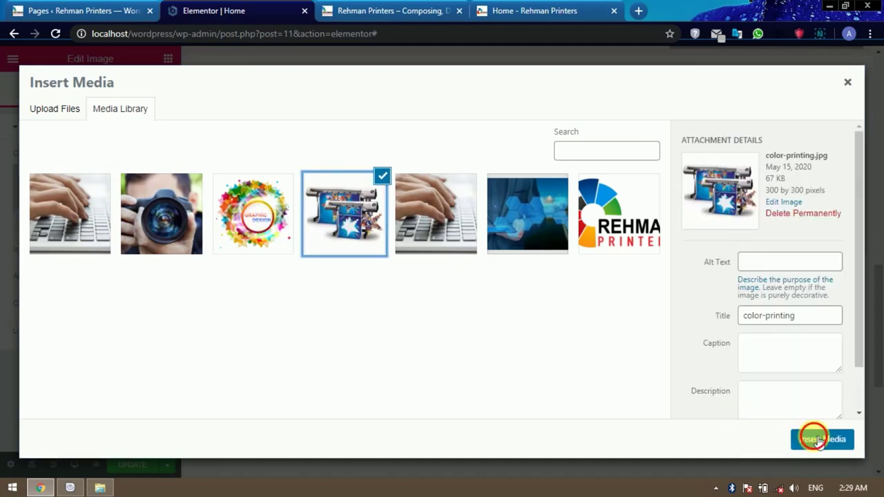
pyautogui.click(819, 440)
pyautogui.click(617, 221)
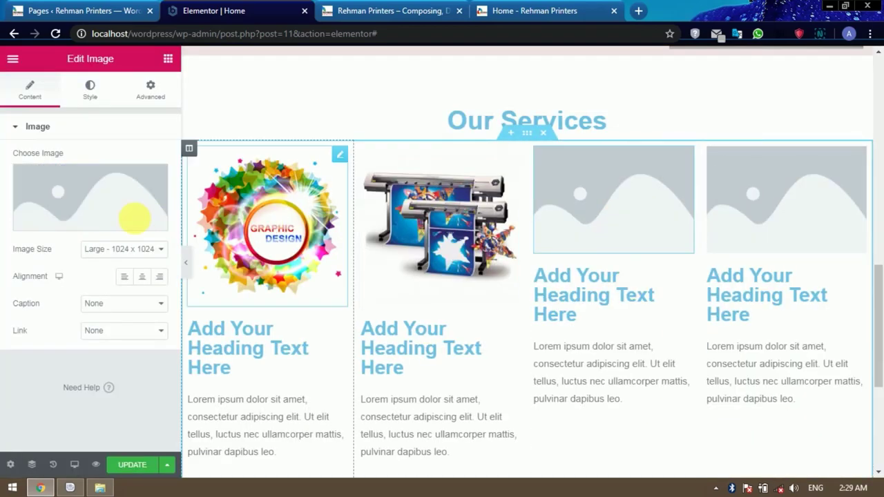
pyautogui.click(110, 223)
pyautogui.click(166, 222)
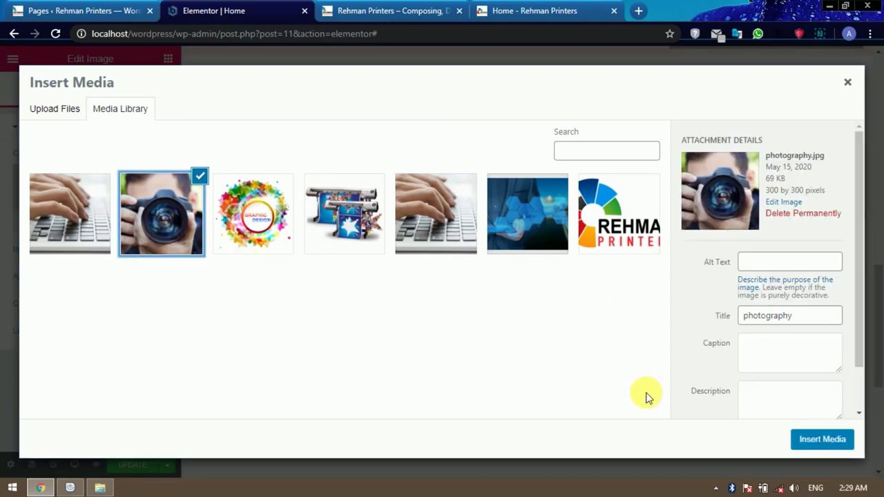
pyautogui.click(819, 440)
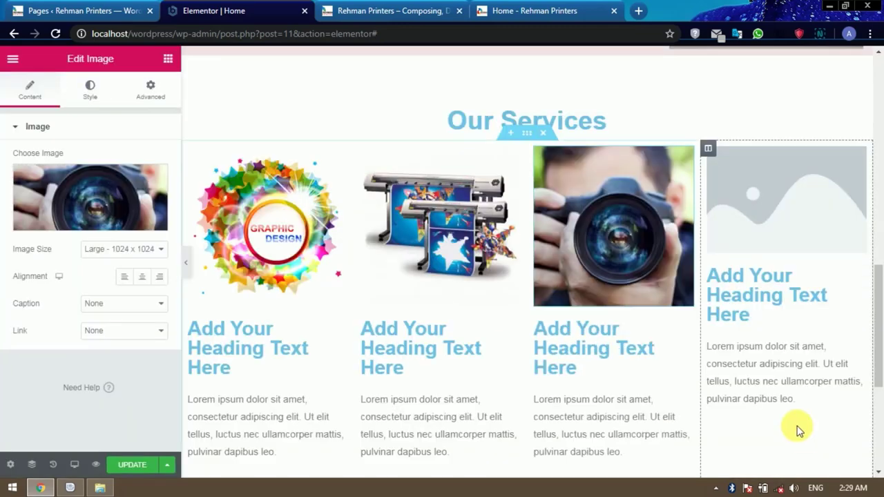
pyautogui.click(804, 236)
pyautogui.click(76, 218)
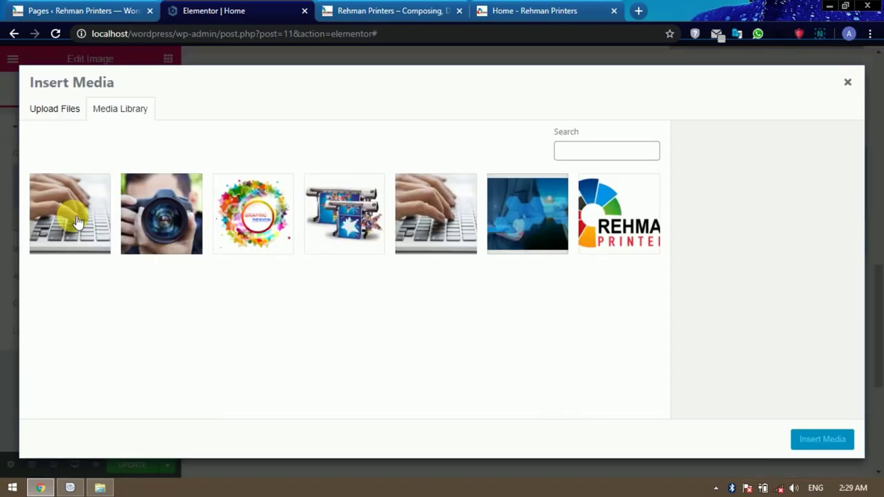
pyautogui.click(76, 221)
pyautogui.click(816, 439)
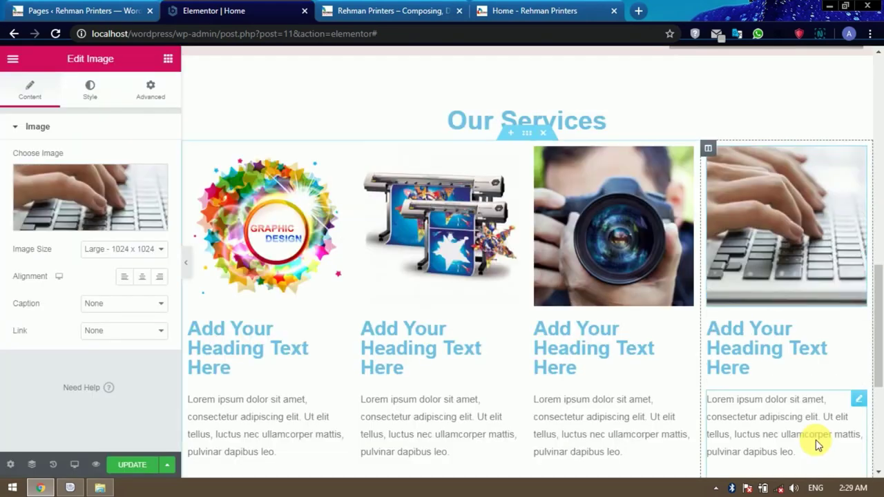
# Check the service names on the reference site and retitle the first heading 'Designing'.
pyautogui.scroll(-1, 467, 297)
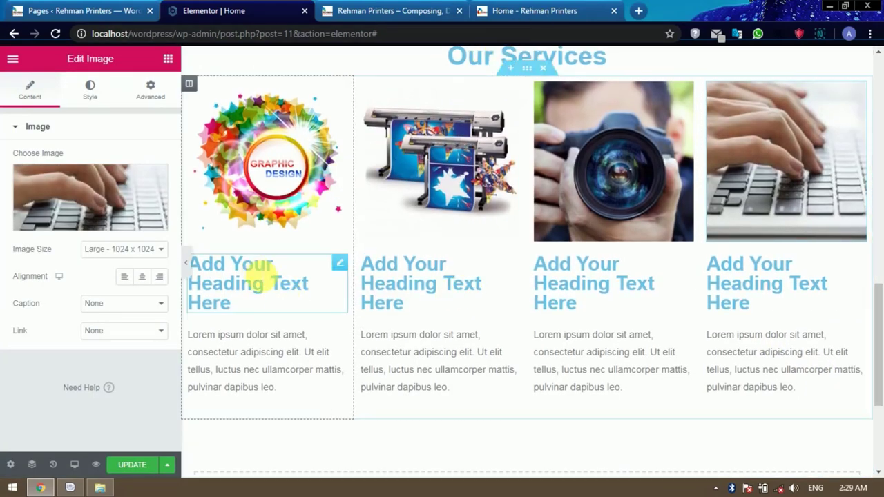
pyautogui.click(252, 282)
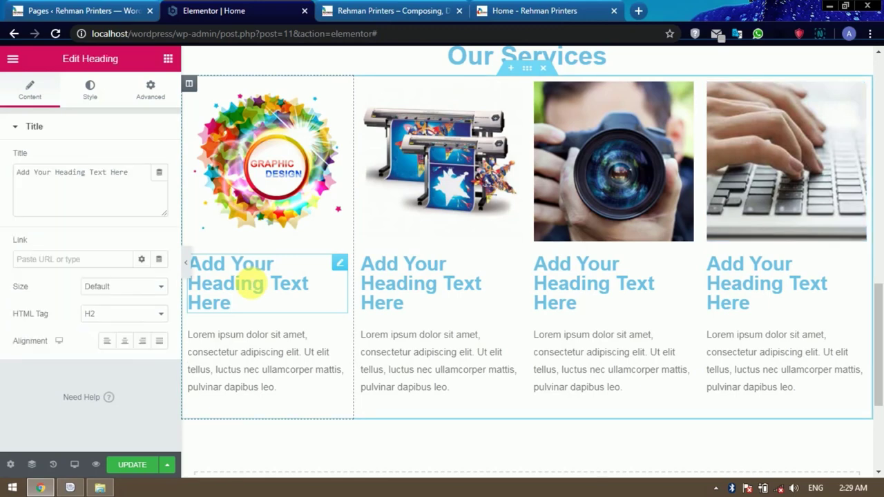
pyautogui.click(515, 11)
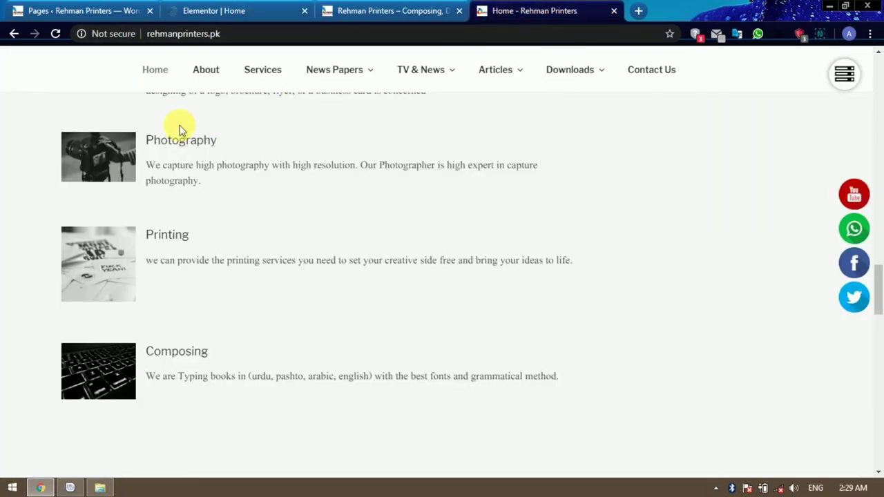
pyautogui.click(388, 12)
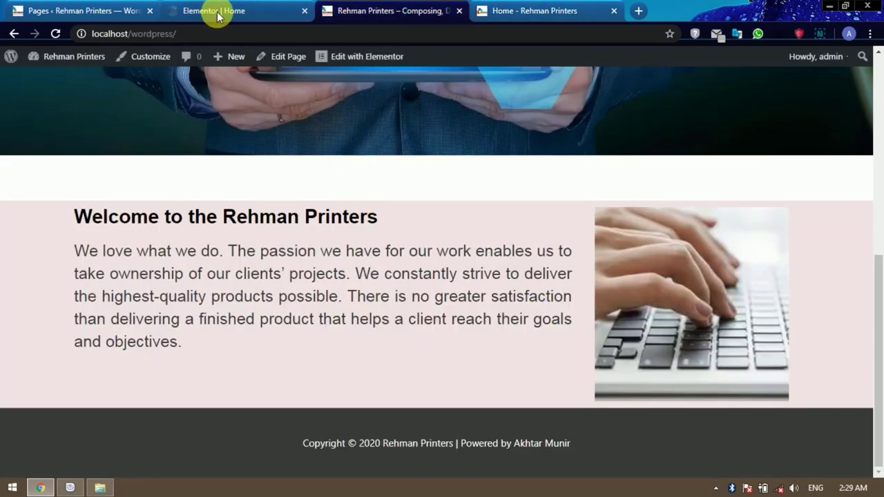
pyautogui.click(219, 13)
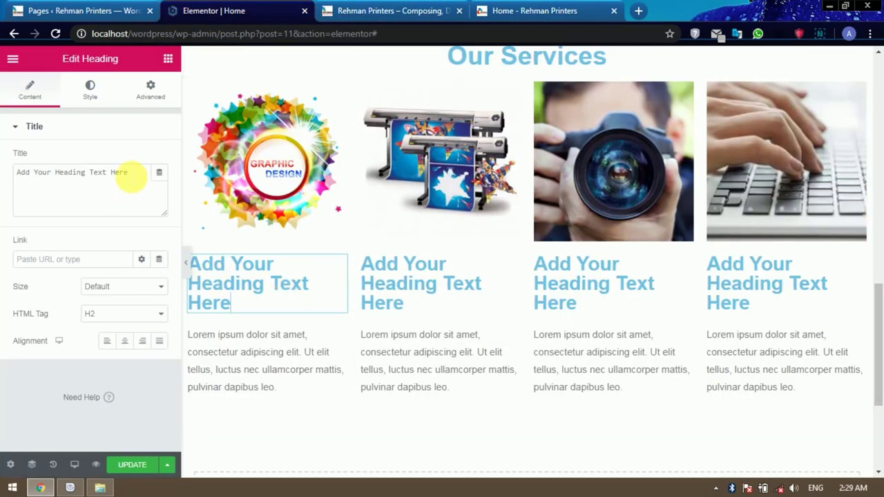
pyautogui.moveTo(131, 177); pyautogui.dragTo(21, 181)
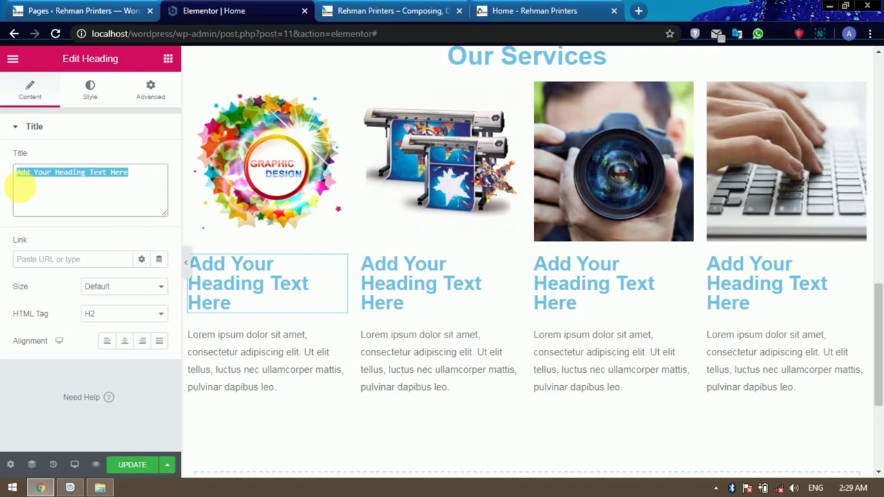
pyautogui.write('Designing')
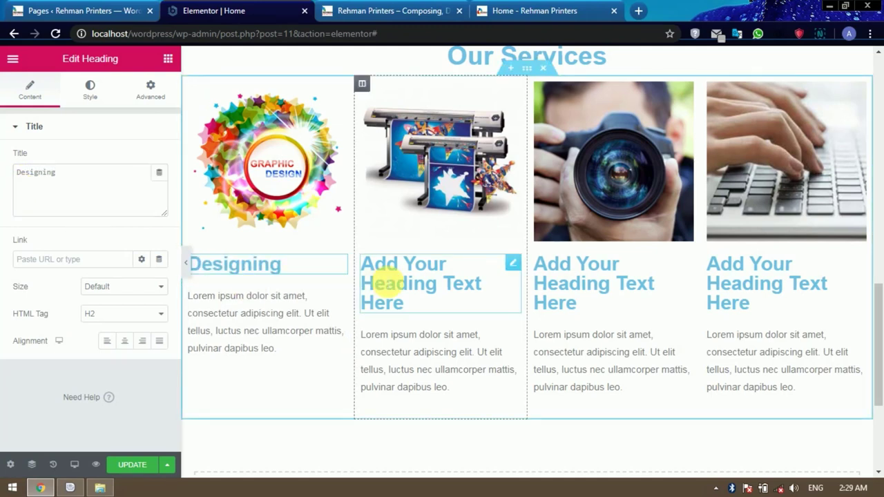
# Retitle the remaining service headings 'Printing', 'Photography' and 'Composing'.
pyautogui.click(421, 283)
pyautogui.moveTo(134, 177); pyautogui.dragTo(22, 181)
pyautogui.write('Print')
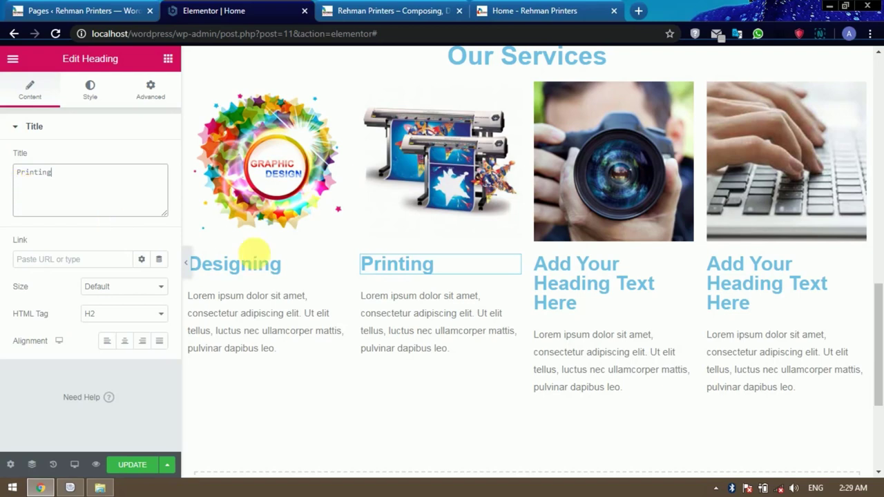
pyautogui.click(559, 278)
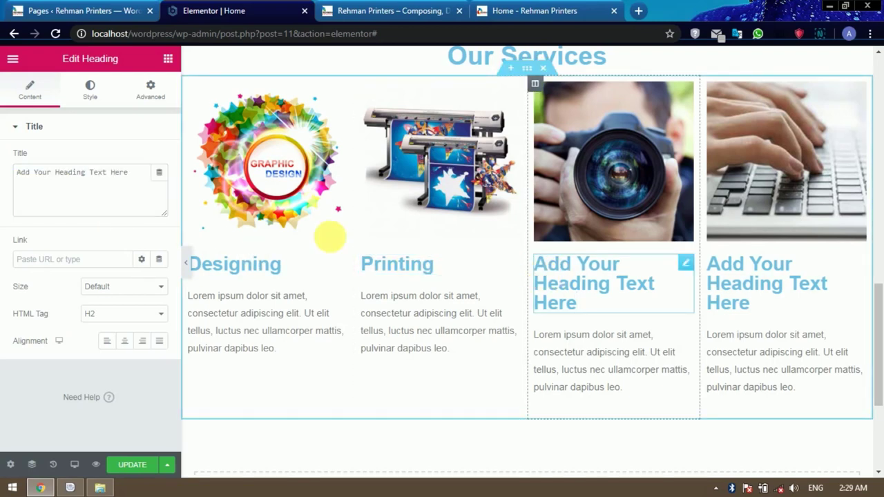
pyautogui.moveTo(135, 173); pyautogui.dragTo(6, 174)
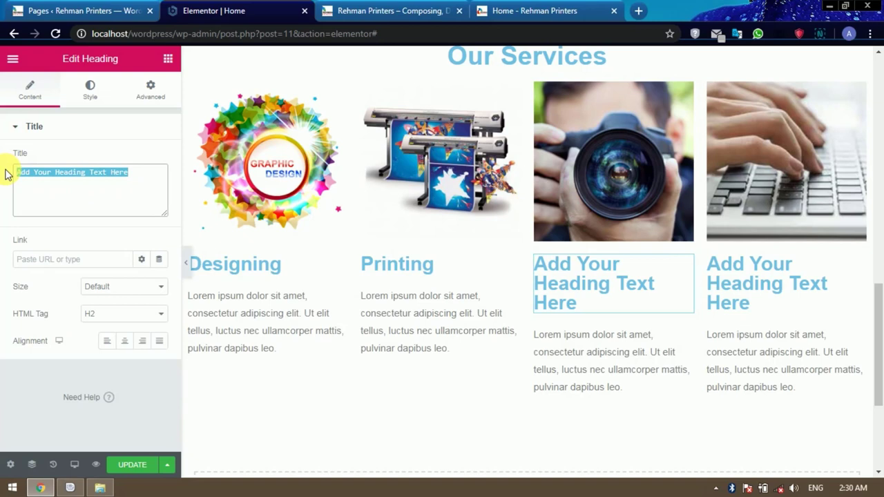
pyautogui.write('Photography')
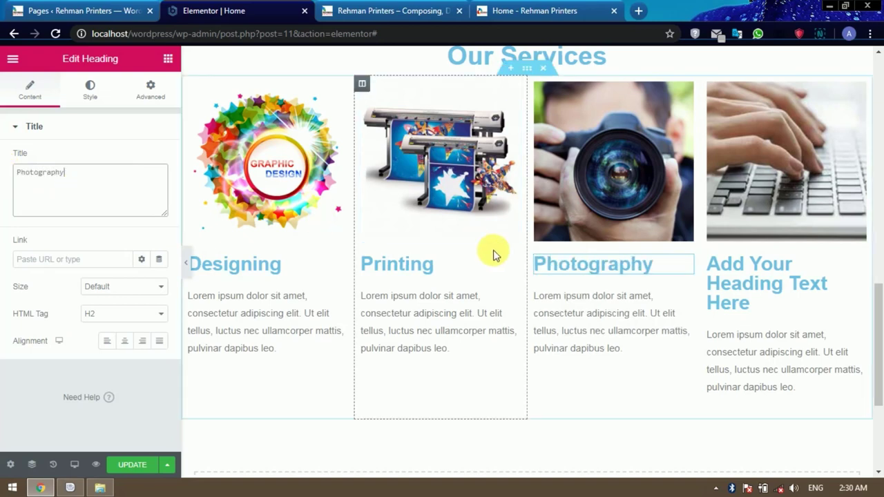
pyautogui.click(770, 281)
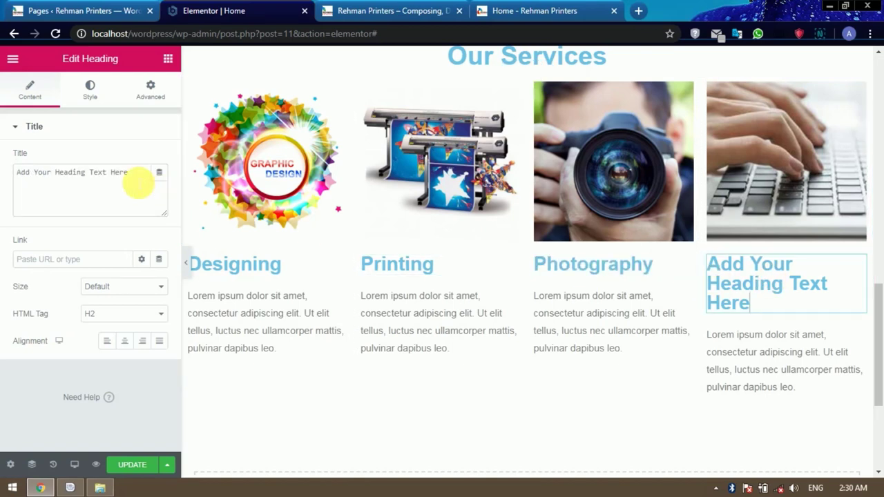
pyautogui.moveTo(138, 174); pyautogui.dragTo(19, 174)
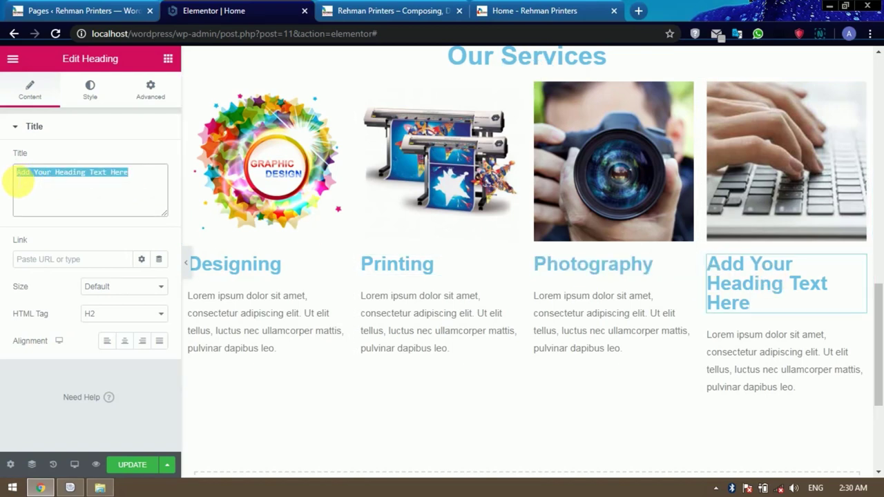
pyautogui.write('Composing')
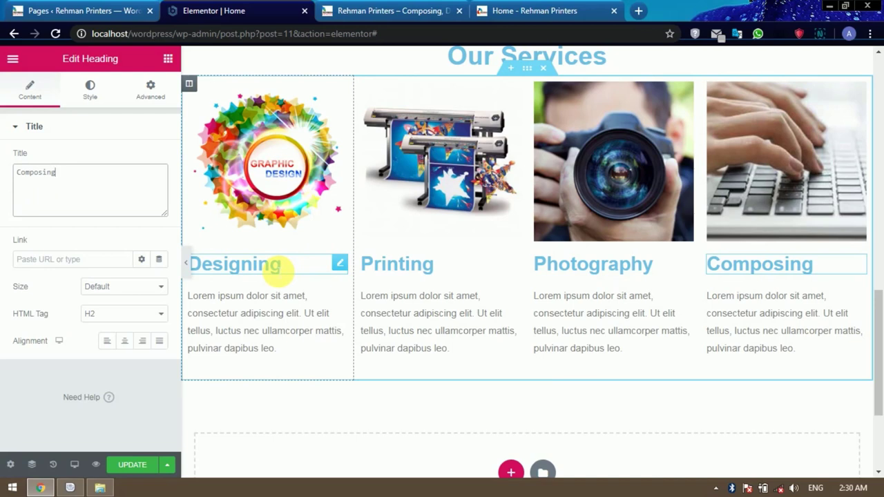
# Set the Composing heading's HTML tag to H4.
pyautogui.click(115, 316)
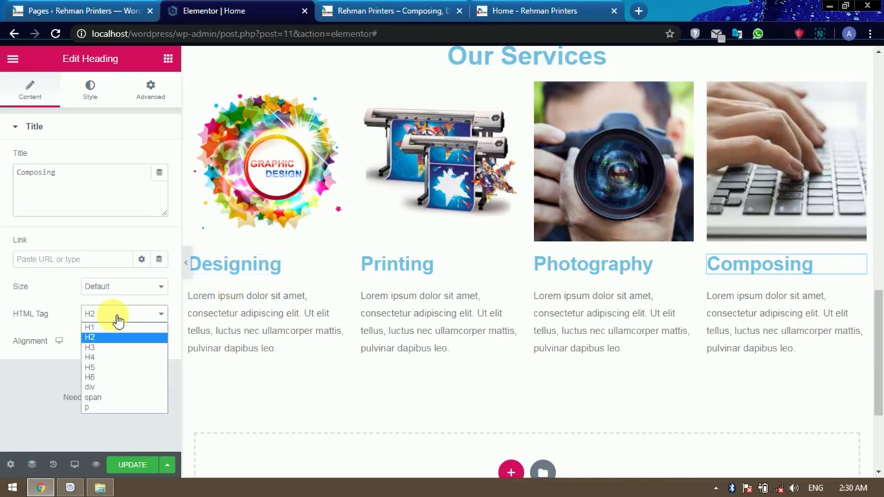
pyautogui.click(105, 347)
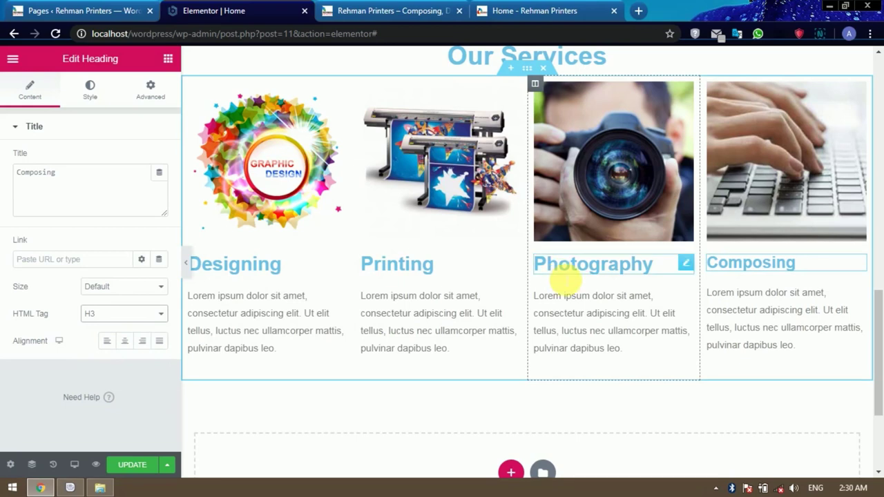
pyautogui.click(123, 317)
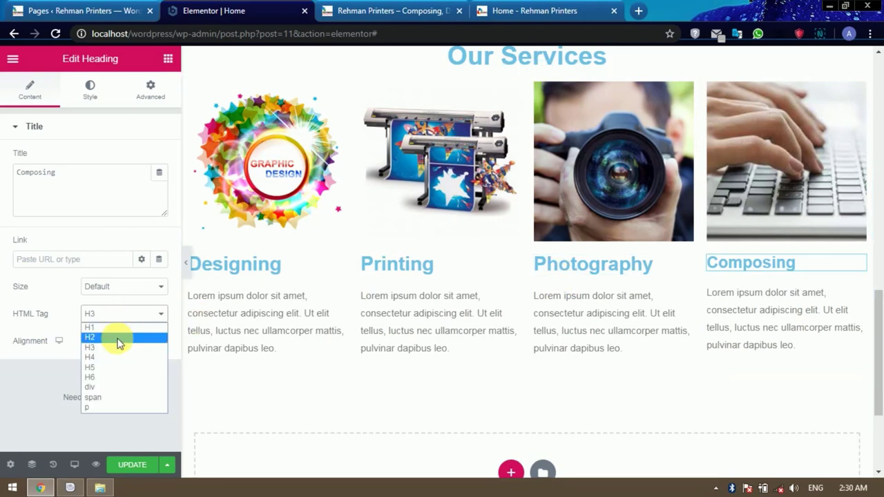
pyautogui.click(111, 357)
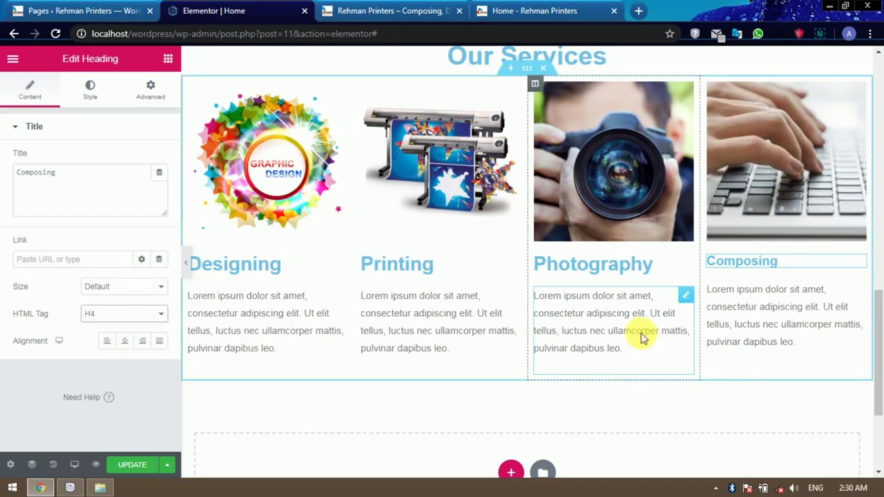
pyautogui.scroll(2, 641, 337)
pyautogui.scroll(-2, 641, 332)
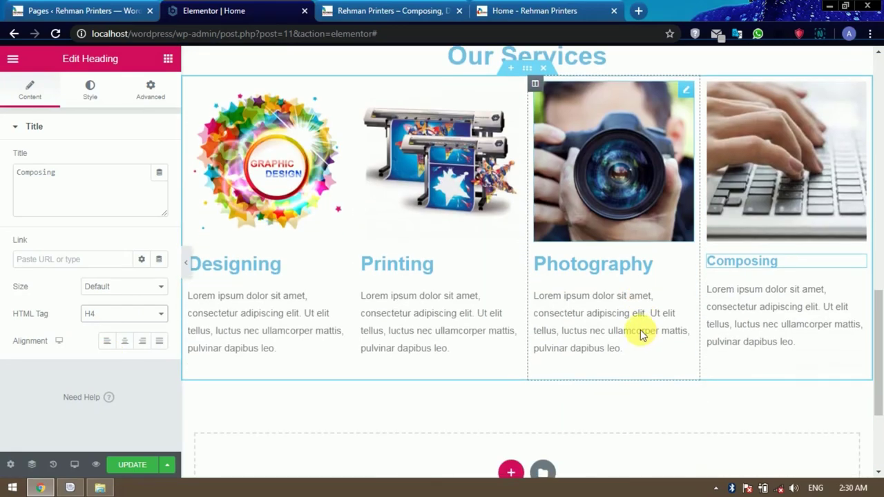
# Set the Photography, Printing and Designing headings' HTML tag to H4 as well.
pyautogui.click(622, 269)
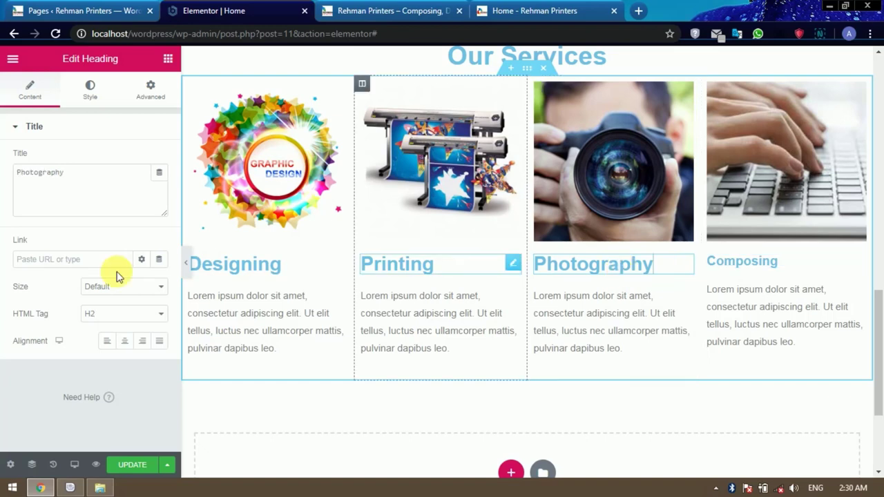
pyautogui.click(113, 314)
pyautogui.click(107, 348)
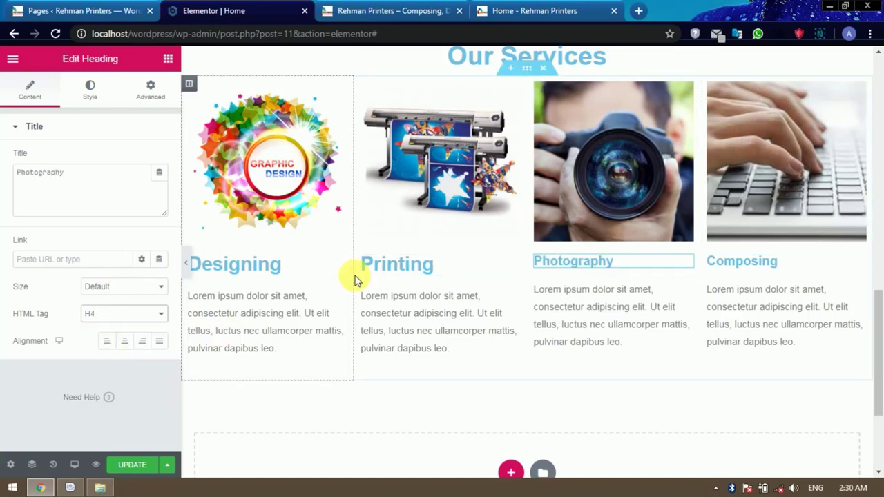
pyautogui.click(377, 263)
pyautogui.click(118, 314)
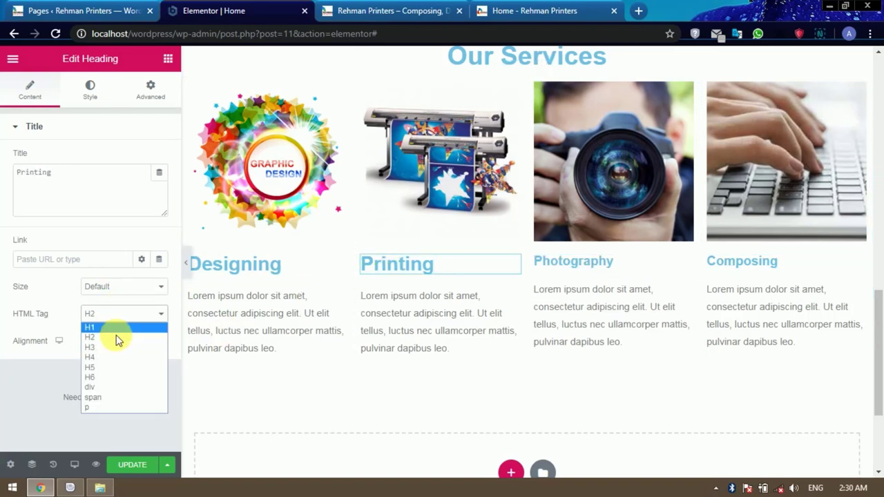
pyautogui.click(110, 356)
pyautogui.click(272, 264)
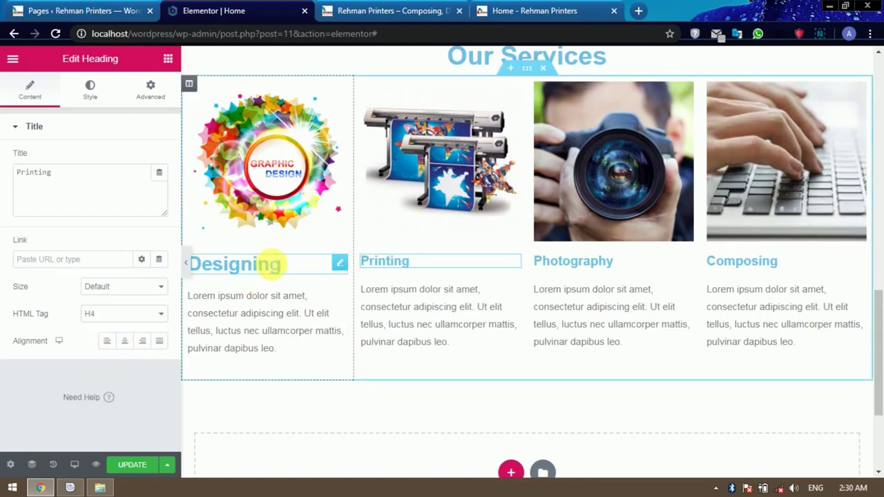
pyautogui.click(118, 316)
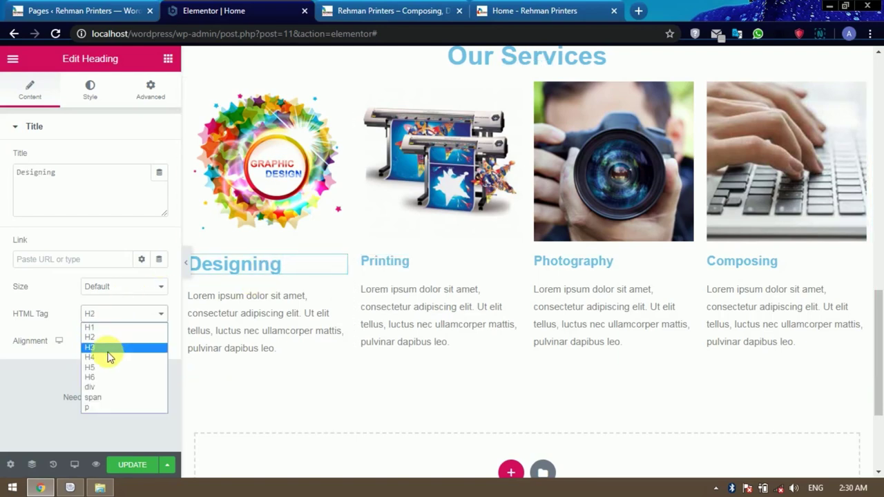
pyautogui.click(108, 356)
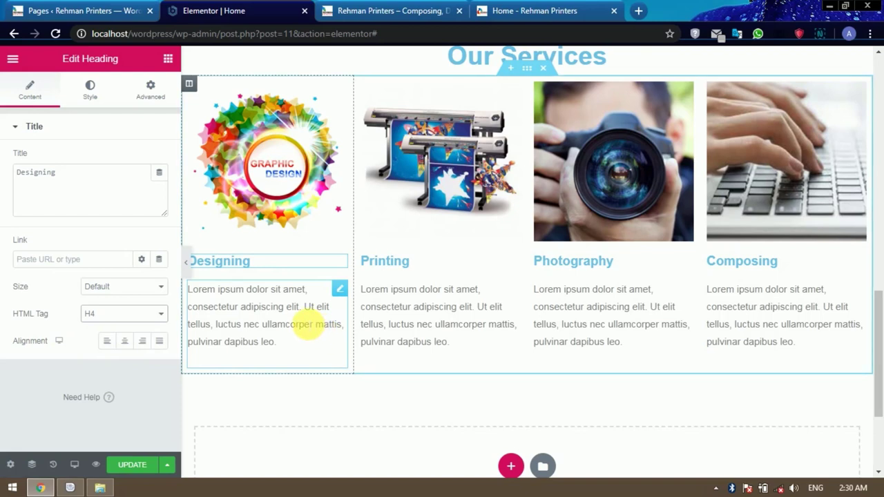
# Compare the Designing description with the reference Rehman Printers site.
pyautogui.click(305, 325)
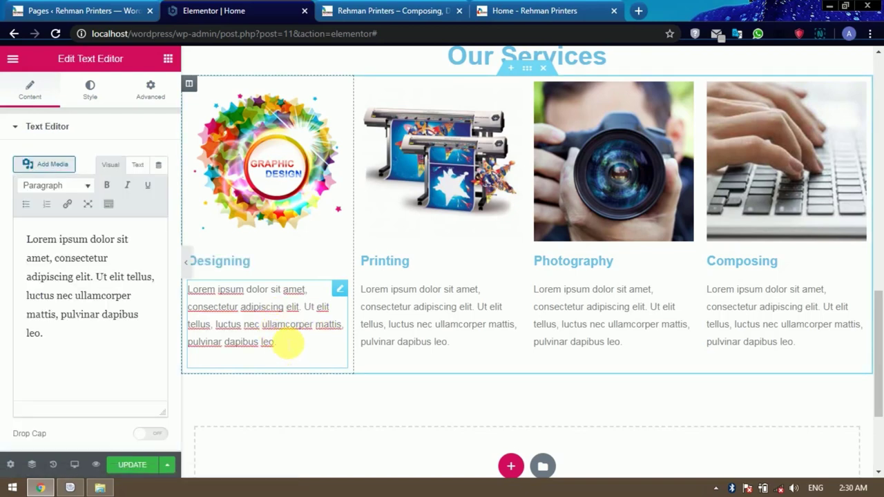
pyautogui.click(523, 9)
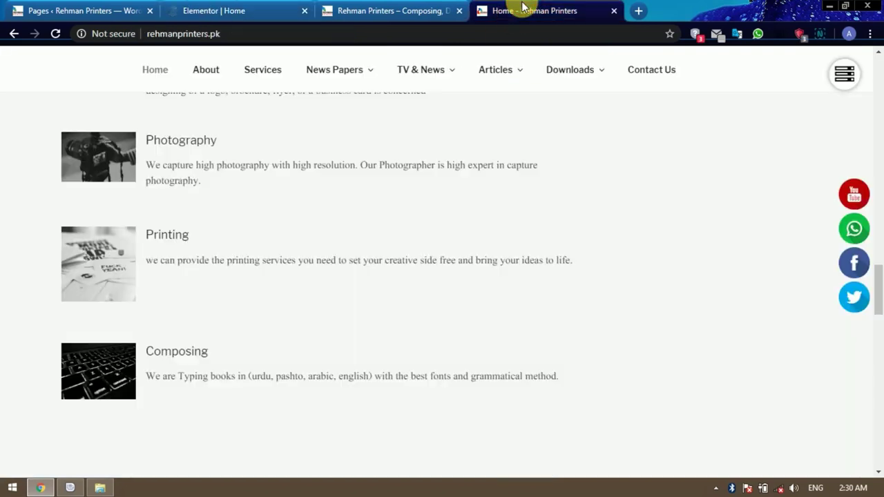
pyautogui.scroll(1, 189, 196)
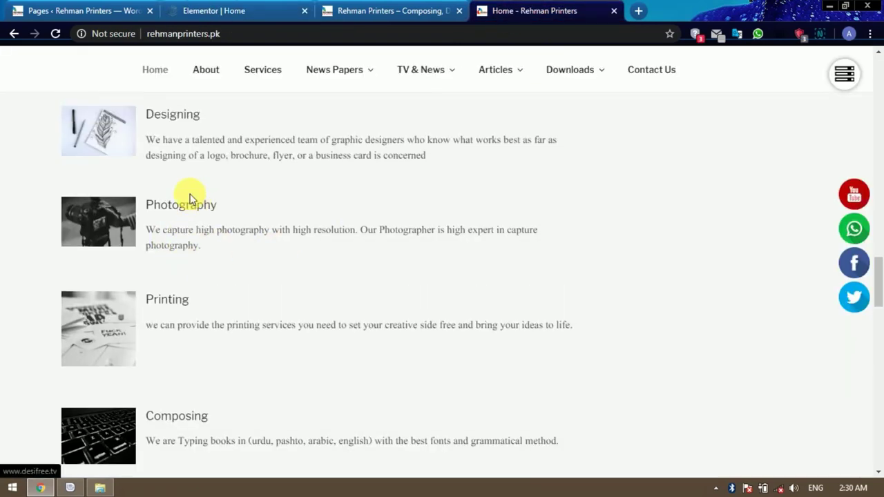
pyautogui.moveTo(147, 140); pyautogui.dragTo(443, 158)
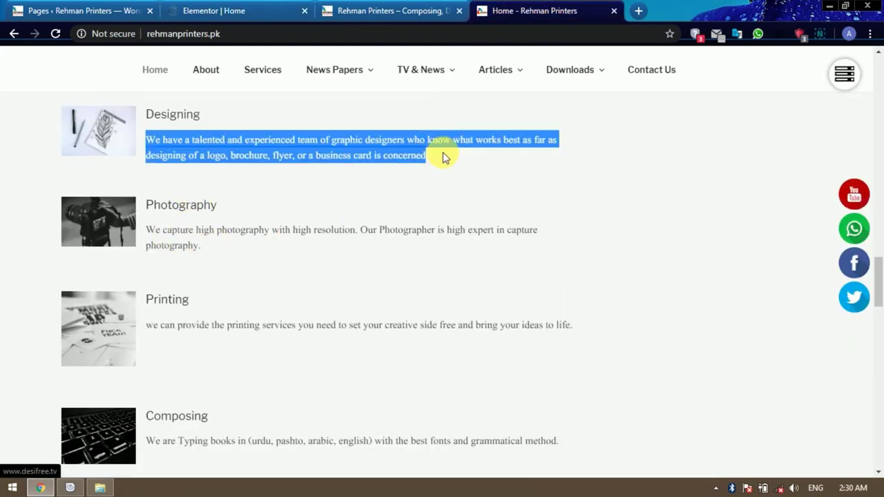
pyautogui.click(384, 9)
pyautogui.click(245, 11)
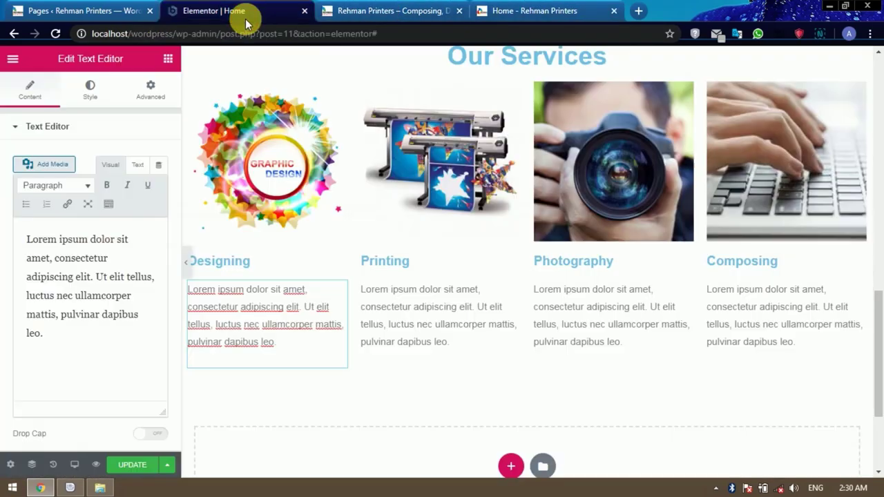
# Justify the Designing description paragraph.
pyautogui.click(277, 345)
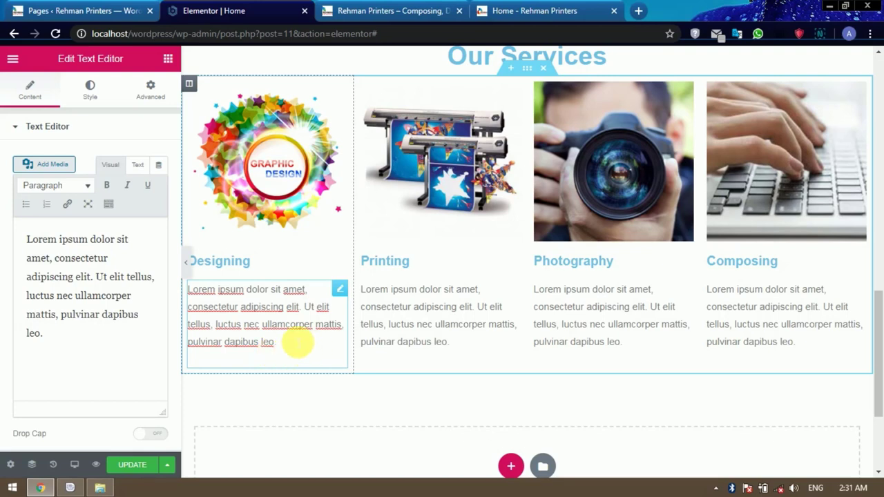
pyautogui.click(132, 300)
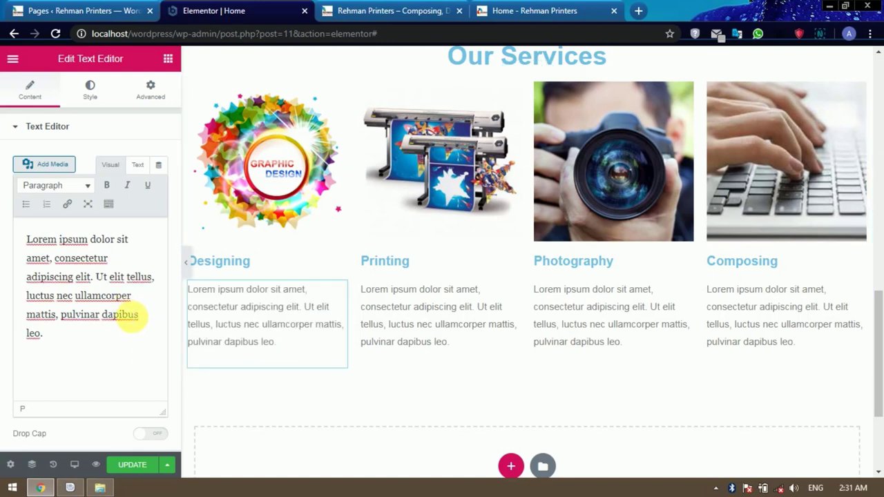
pyautogui.hotkey('ctrl', 'a')
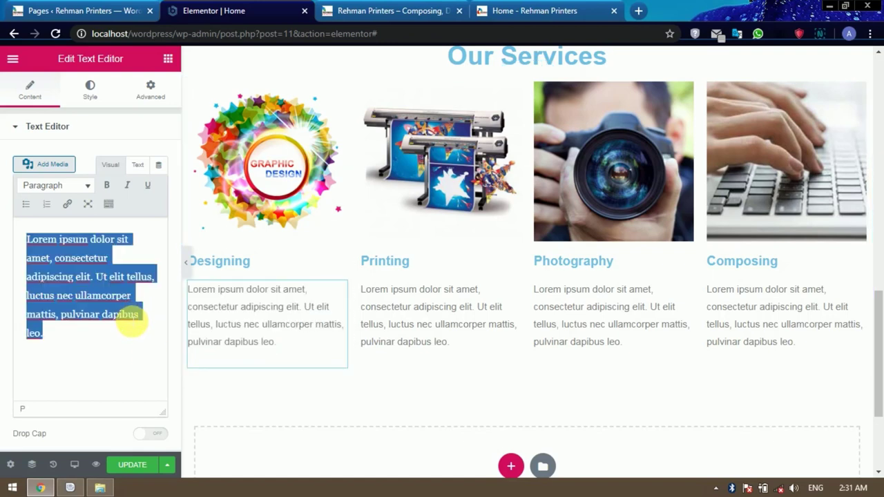
pyautogui.hotkey('ctrl', 'j')
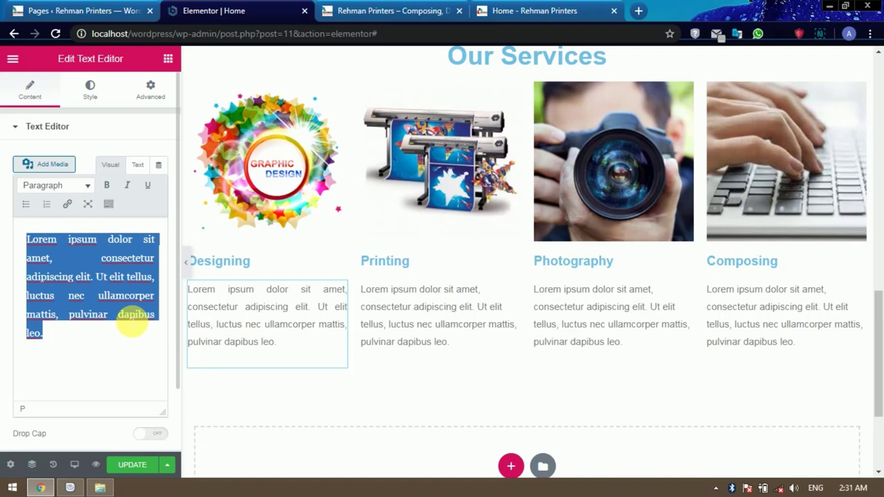
pyautogui.click(314, 318)
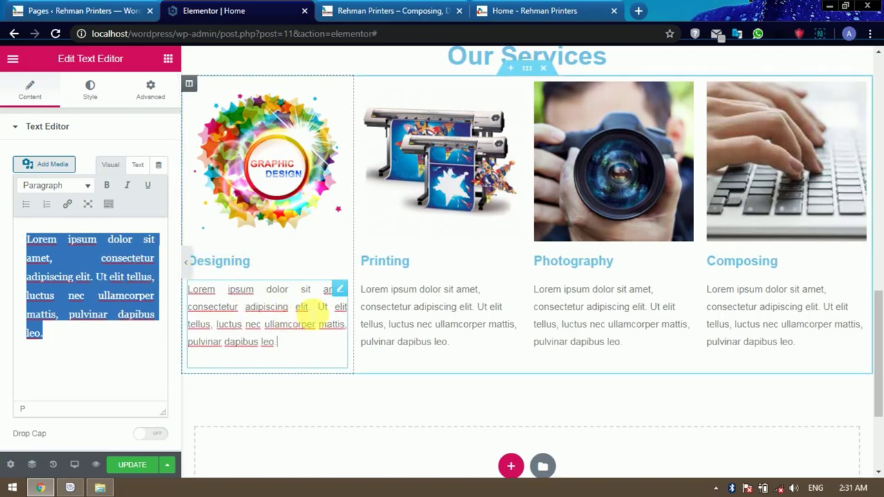
# Justify the Printing and Photography description paragraphs.
pyautogui.click(417, 338)
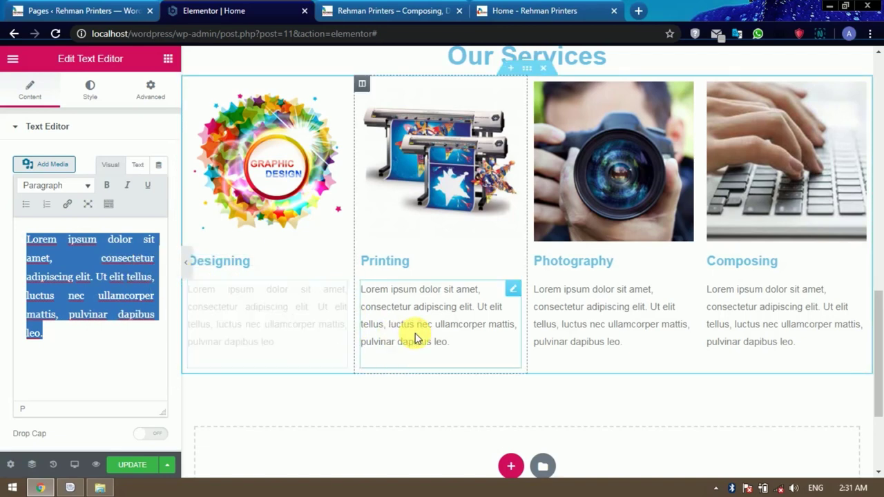
pyautogui.click(112, 296)
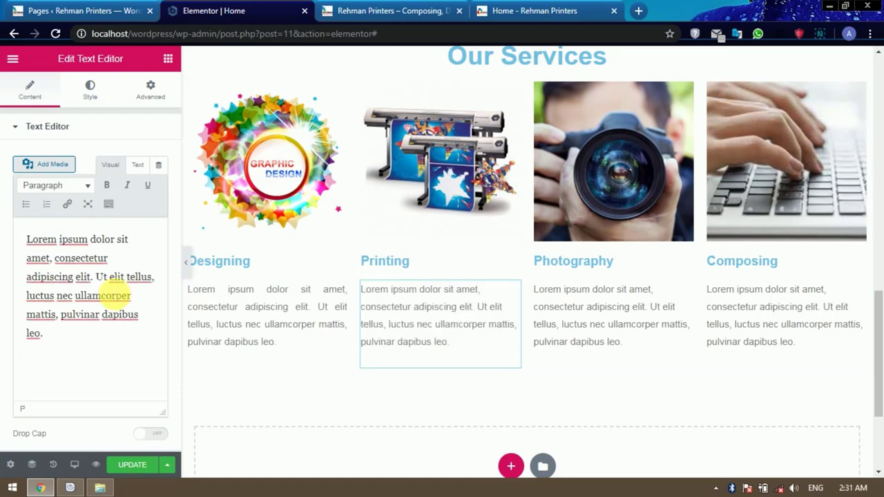
pyautogui.hotkey('ctrl', 'a')
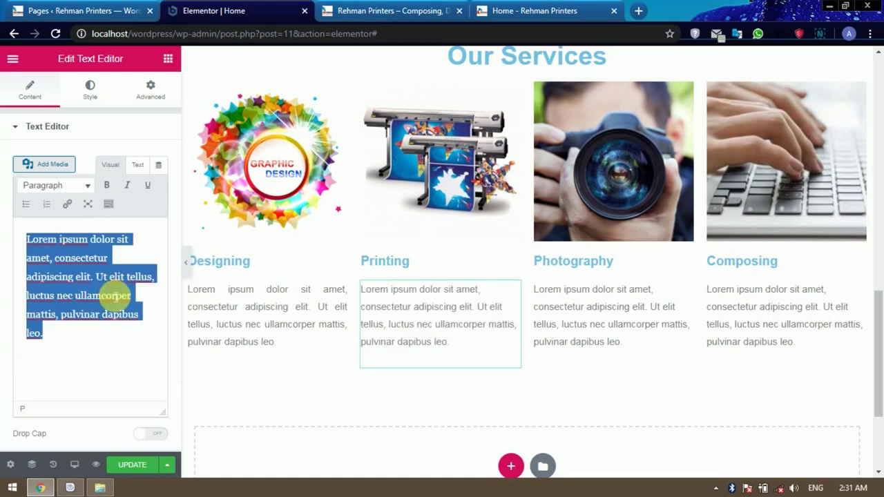
pyautogui.hotkey('alt', 'shift', 'j')
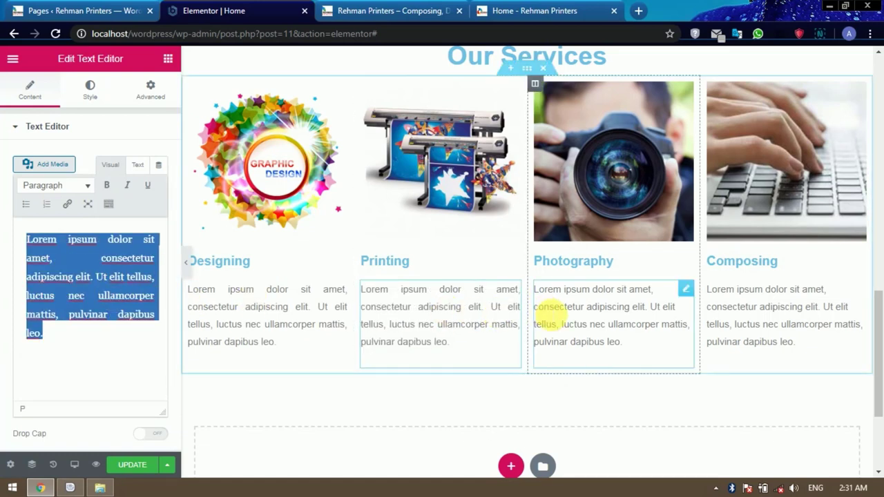
pyautogui.click(556, 315)
pyautogui.click(95, 314)
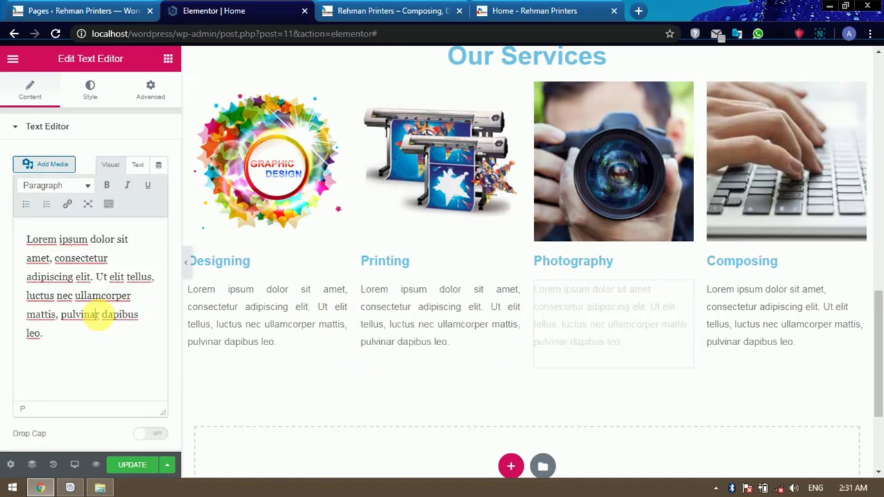
pyautogui.hotkey('ctrl', 'a')
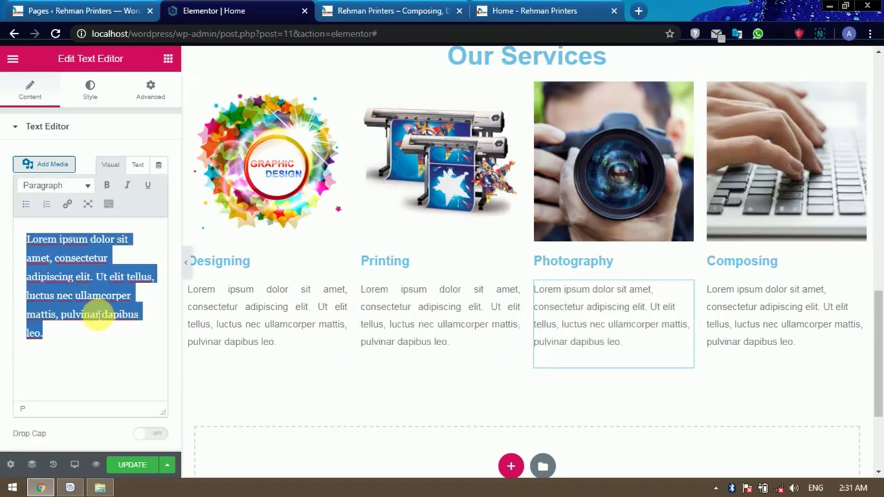
pyautogui.hotkey('alt', 'shift', 'j')
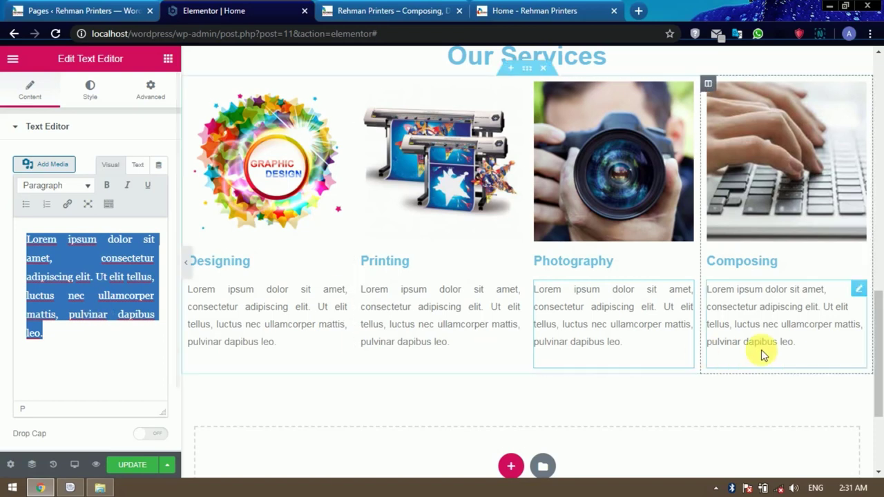
# Justify the Composing description paragraph.
pyautogui.click(772, 341)
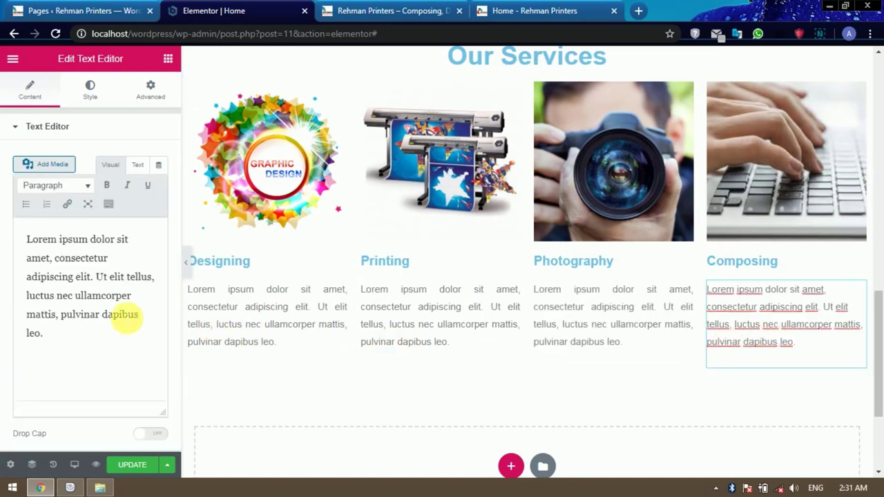
pyautogui.click(114, 314)
pyautogui.hotkey('ctrl', 'a')
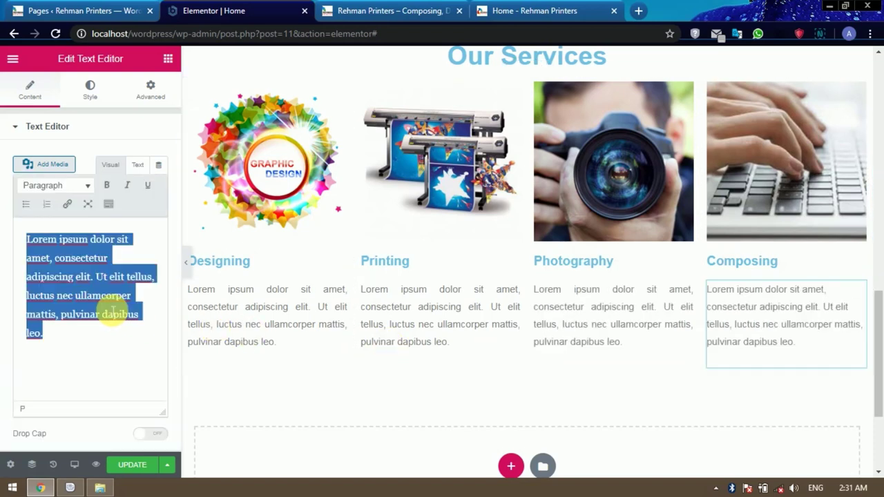
pyautogui.hotkey('alt', 'shift', 'j')
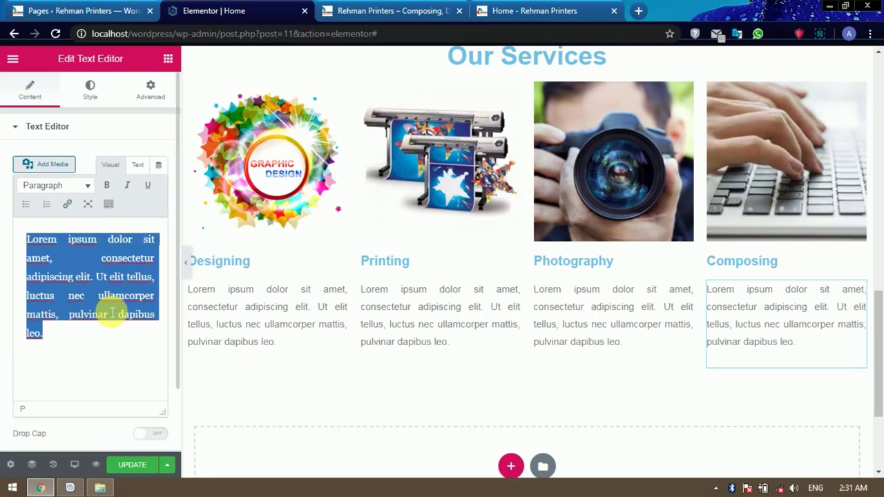
pyautogui.scroll(-2, 670, 310)
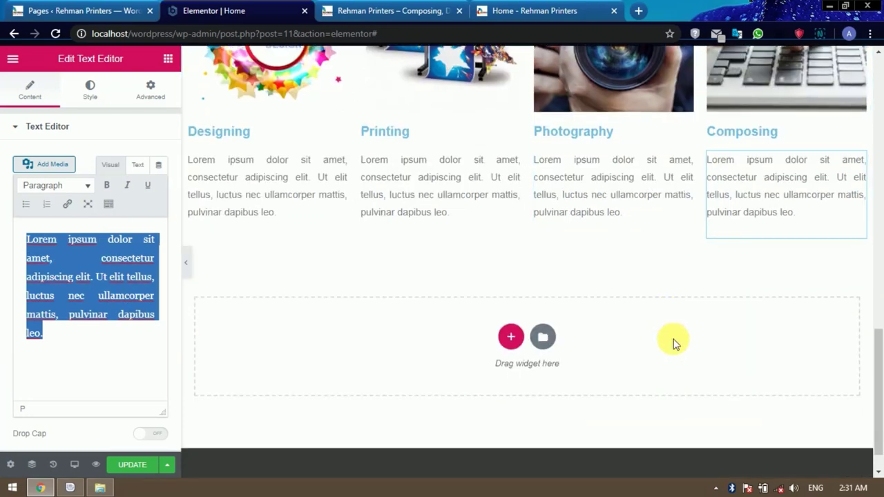
pyautogui.scroll(3, 732, 366)
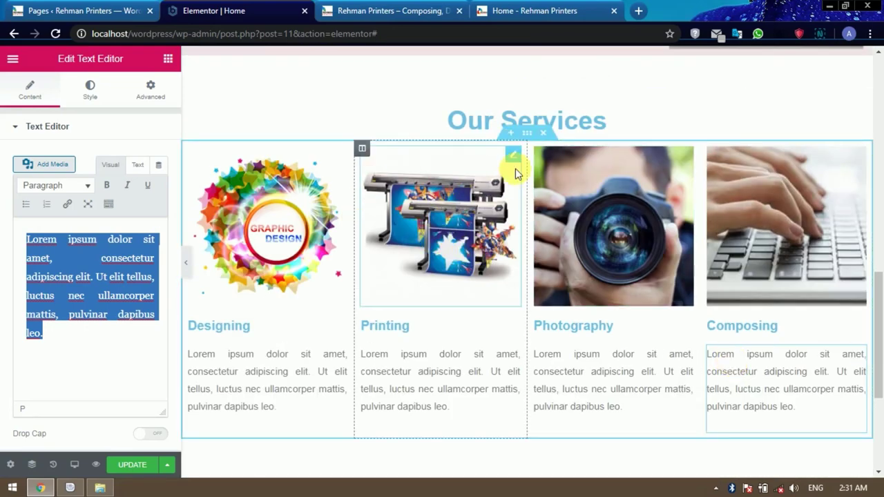
# Give the Our Services section a classic light aqua #C9EDEC background colour.
pyautogui.click(534, 135)
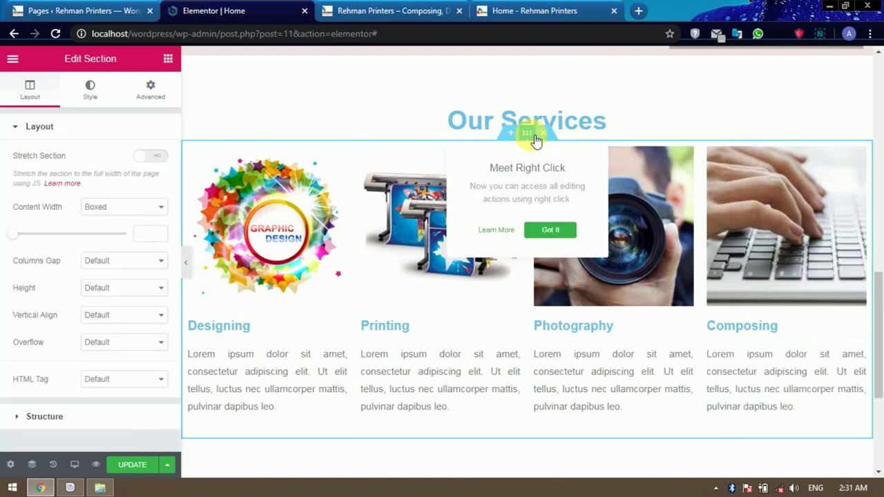
pyautogui.click(100, 97)
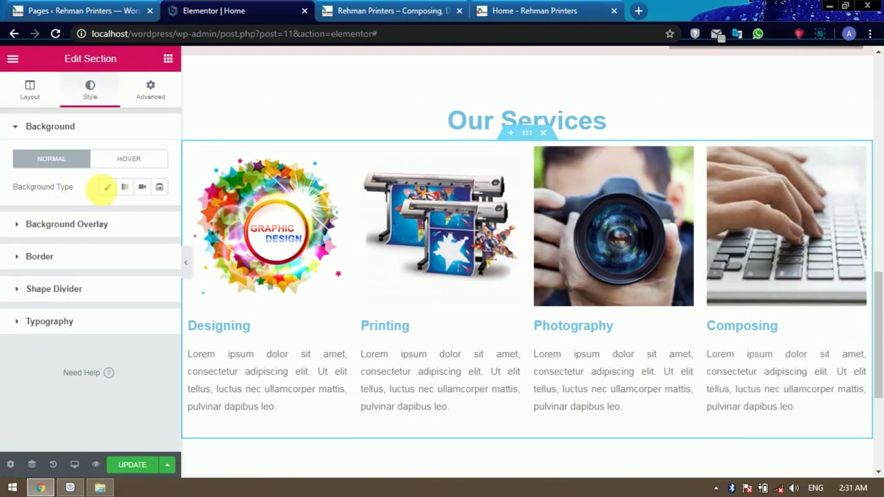
pyautogui.click(107, 187)
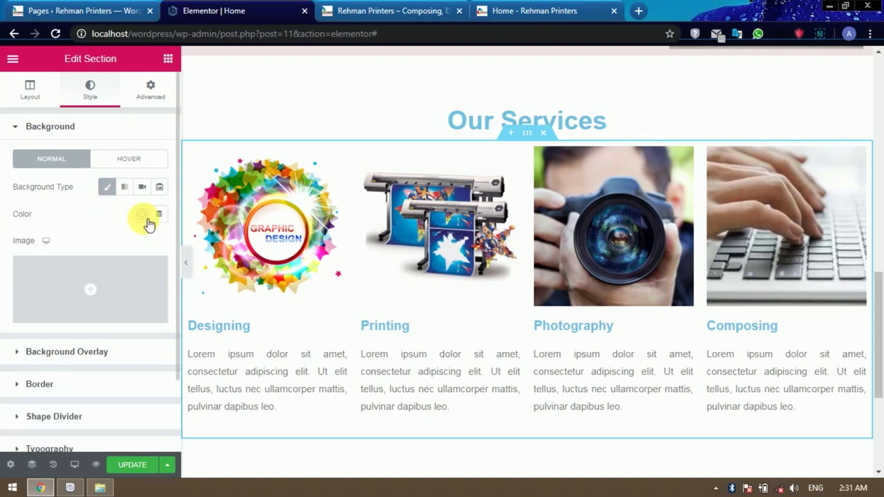
pyautogui.click(143, 217)
pyautogui.click(83, 273)
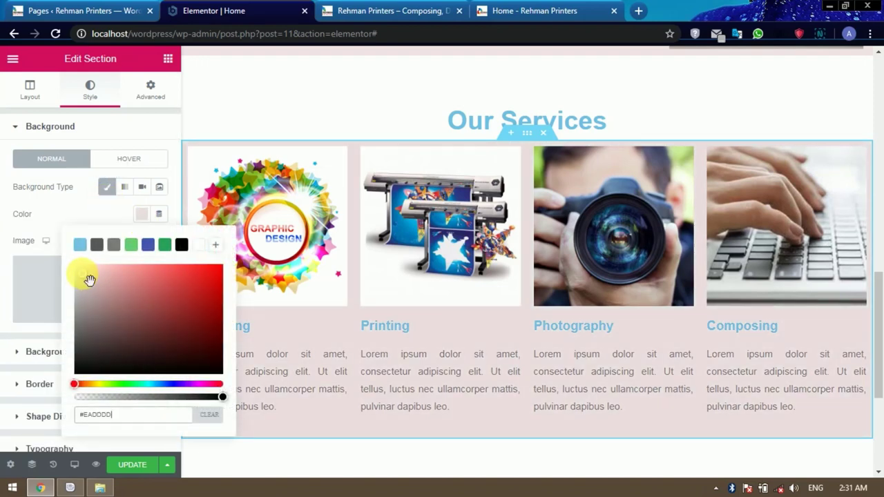
pyautogui.moveTo(88, 278); pyautogui.dragTo(114, 277)
pyautogui.moveTo(129, 384); pyautogui.dragTo(147, 383)
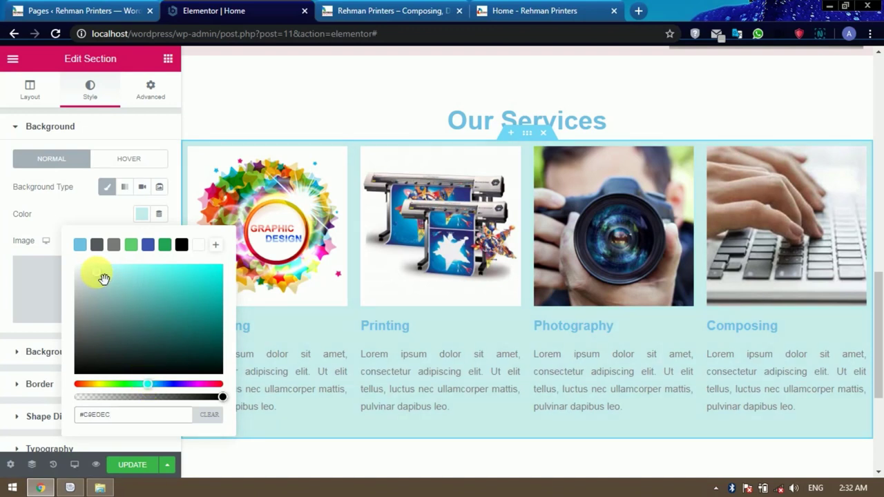
# Update the Home page and switch to the live Rehman Printers site.
pyautogui.click(167, 138)
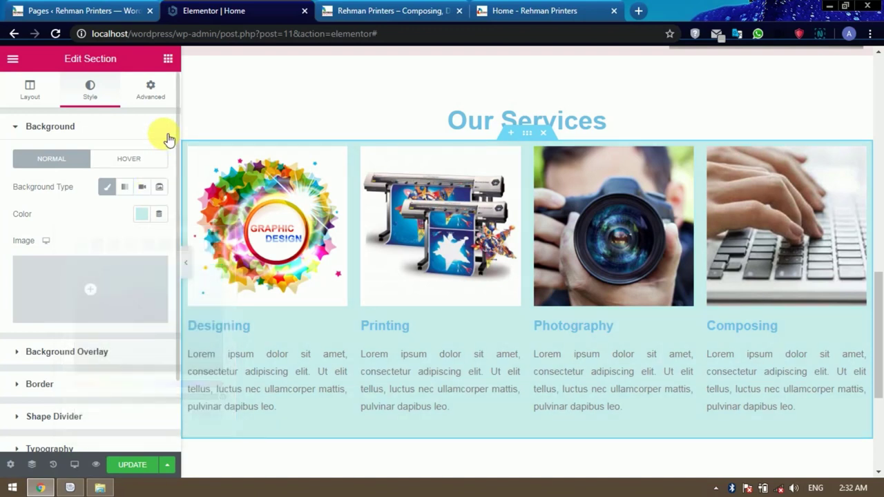
pyautogui.click(167, 137)
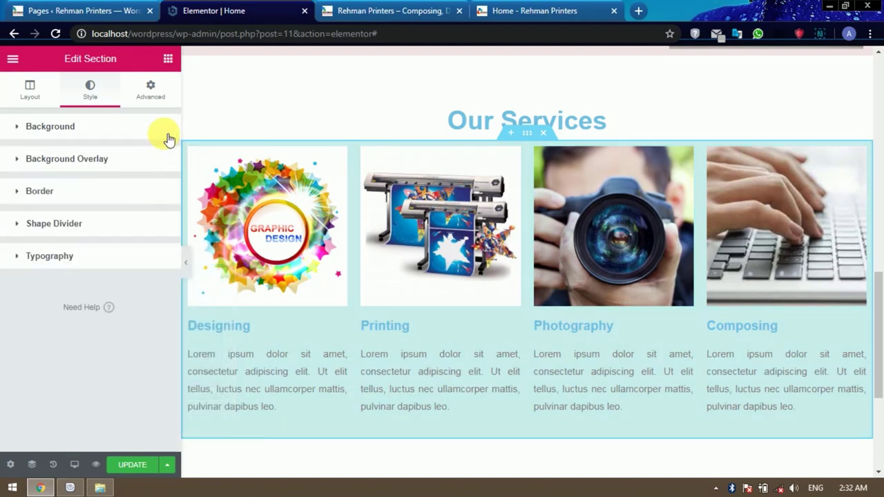
pyautogui.click(135, 465)
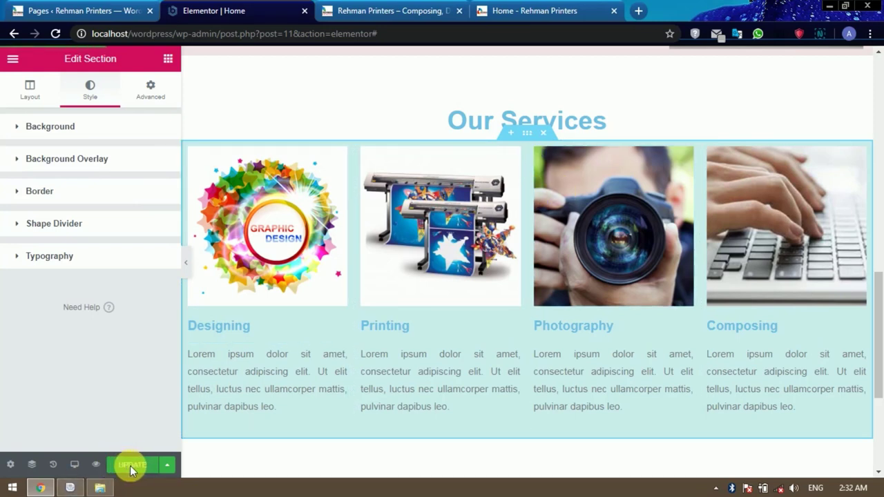
pyautogui.click(397, 9)
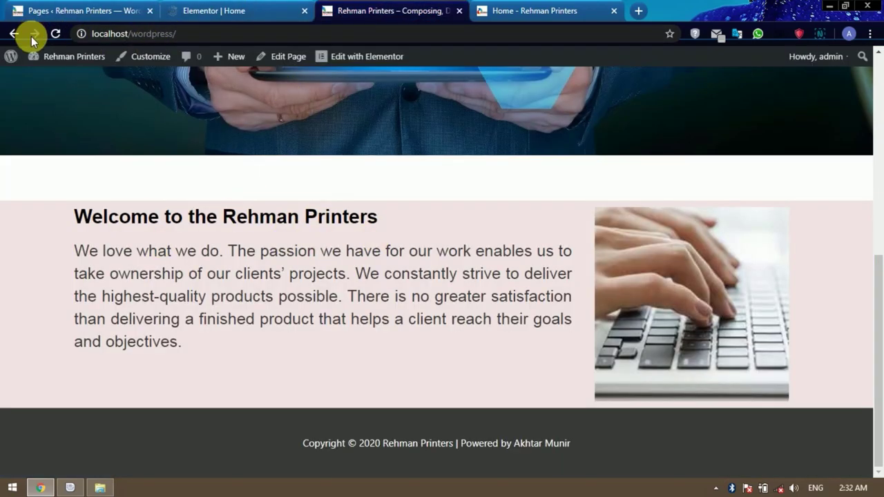
# Reload the live home page and scroll through the light aqua Our Services section.
pyautogui.click(55, 34)
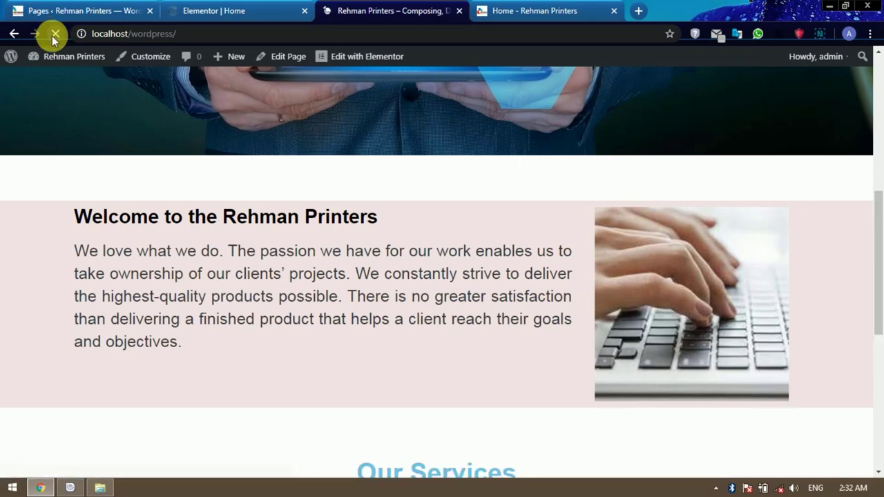
pyautogui.scroll(-2, 506, 209)
pyautogui.scroll(3, 506, 209)
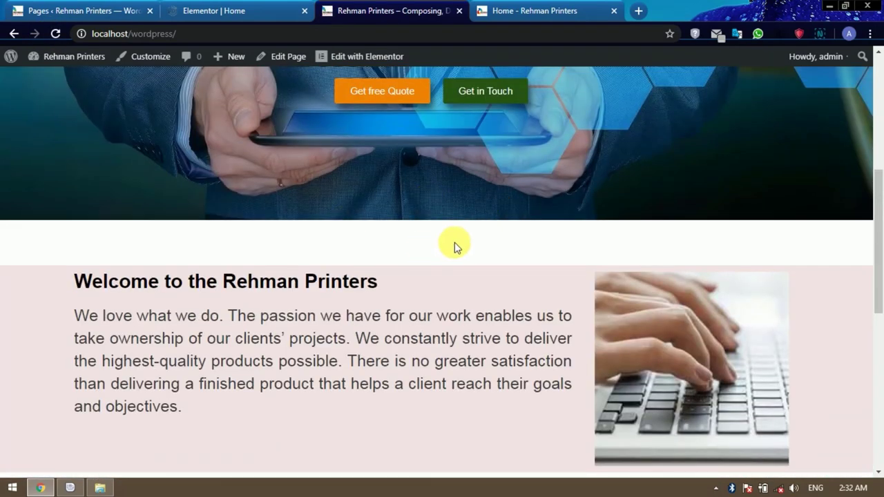
pyautogui.scroll(-3, 454, 243)
pyautogui.scroll(-3, 509, 325)
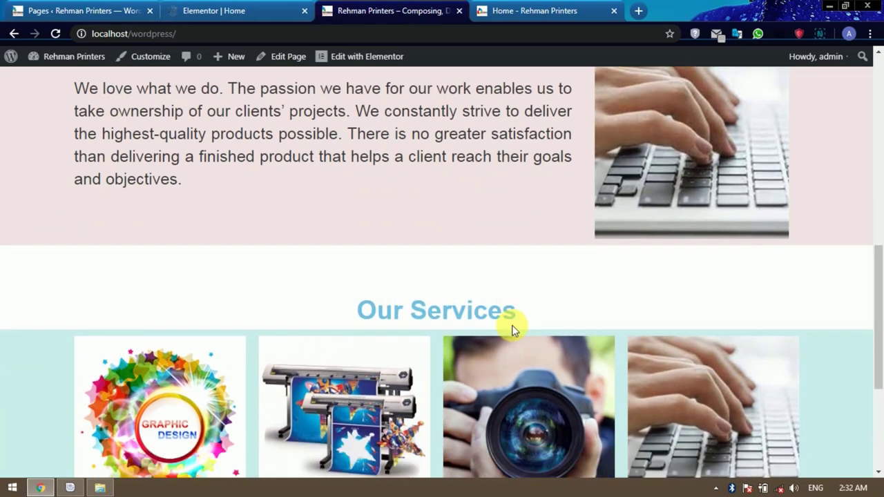
pyautogui.scroll(-2, 511, 324)
pyautogui.scroll(6, 512, 330)
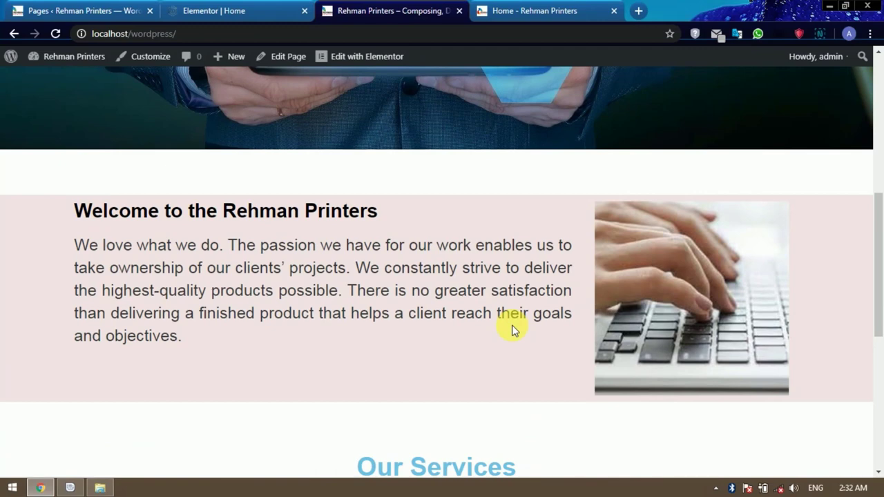
pyautogui.scroll(-5, 512, 330)
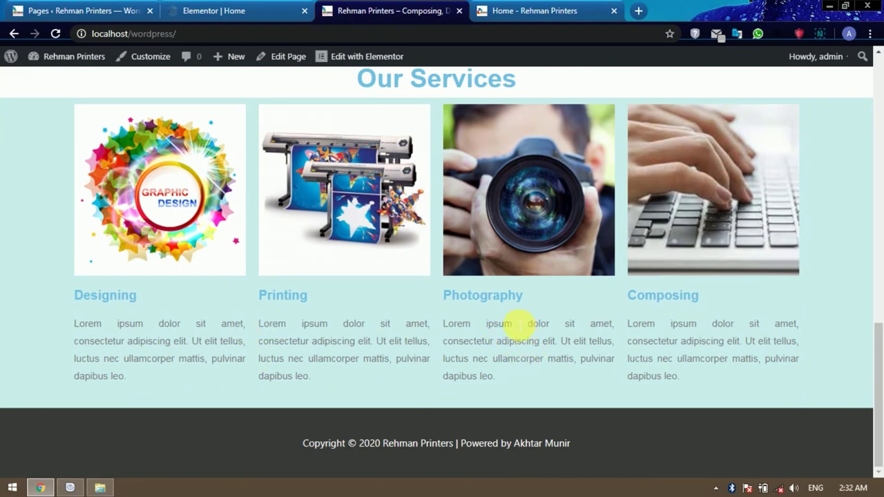
pyautogui.scroll(1, 357, 282)
pyautogui.scroll(-1, 354, 283)
pyautogui.scroll(1, 631, 265)
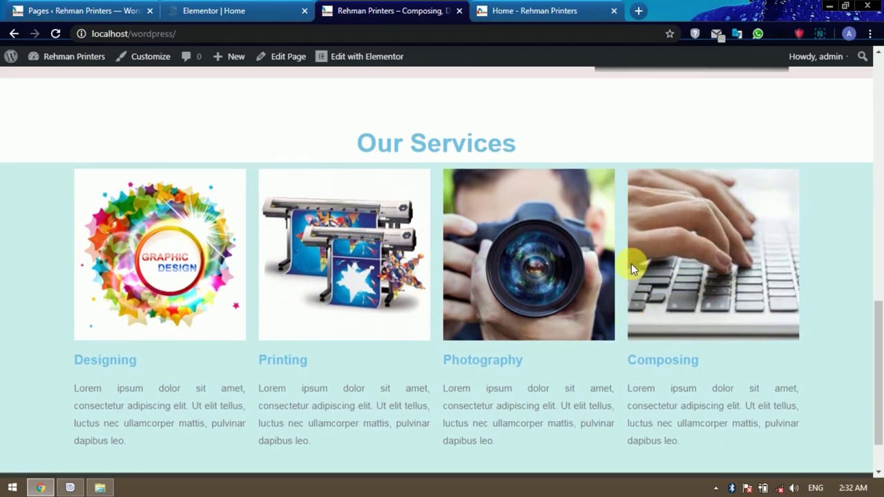
pyautogui.scroll(8, 631, 264)
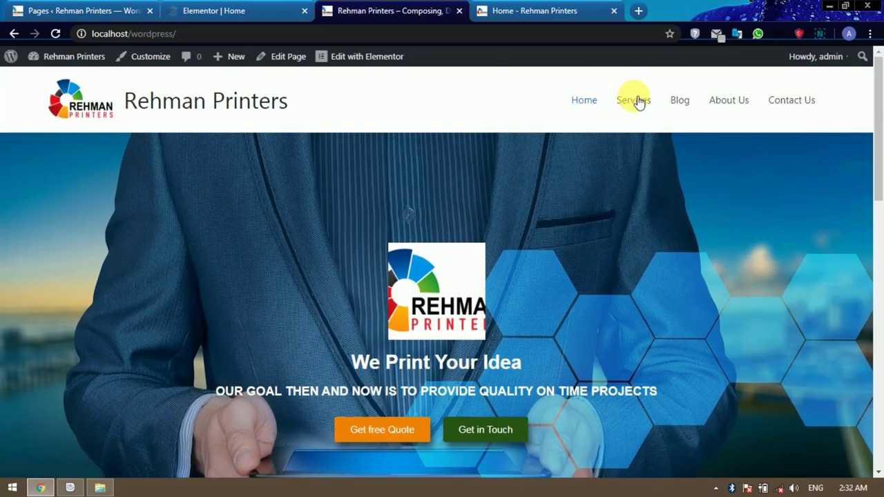
pyautogui.scroll(-8, 496, 281)
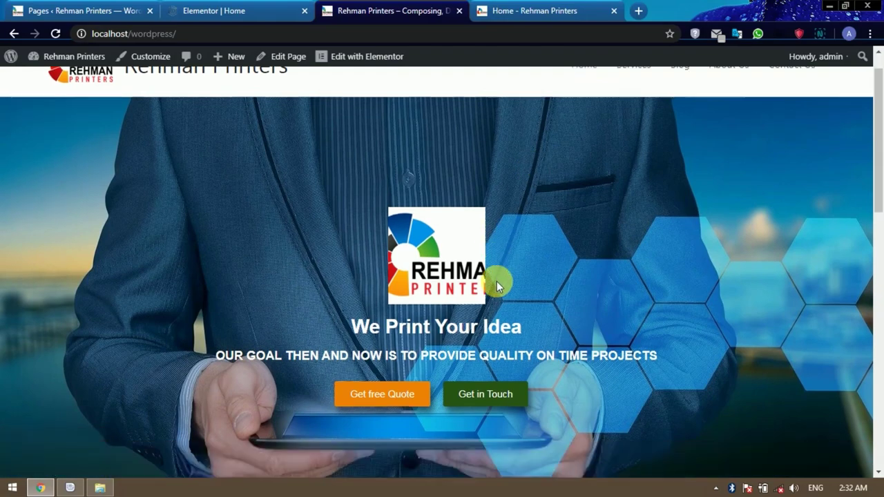
pyautogui.scroll(-4, 496, 281)
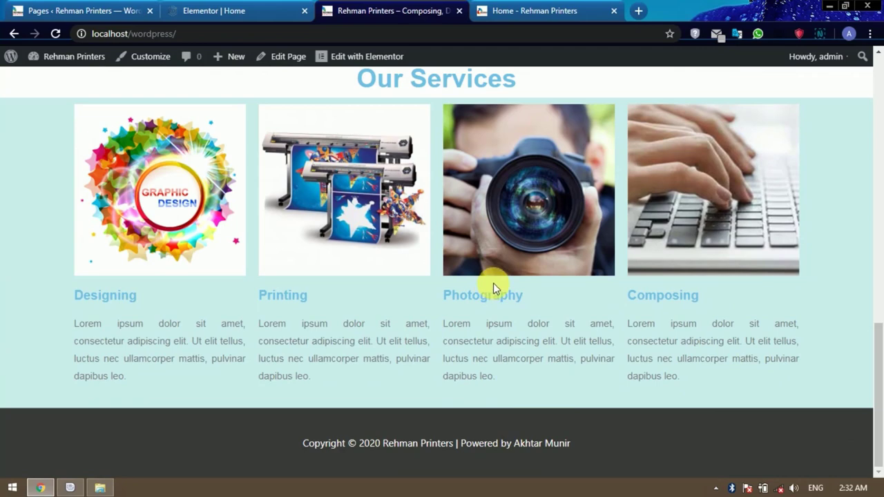
# Add a one-column section below Our Services containing a 50 px Spacer widget.
pyautogui.click(245, 15)
pyautogui.scroll(-5, 571, 300)
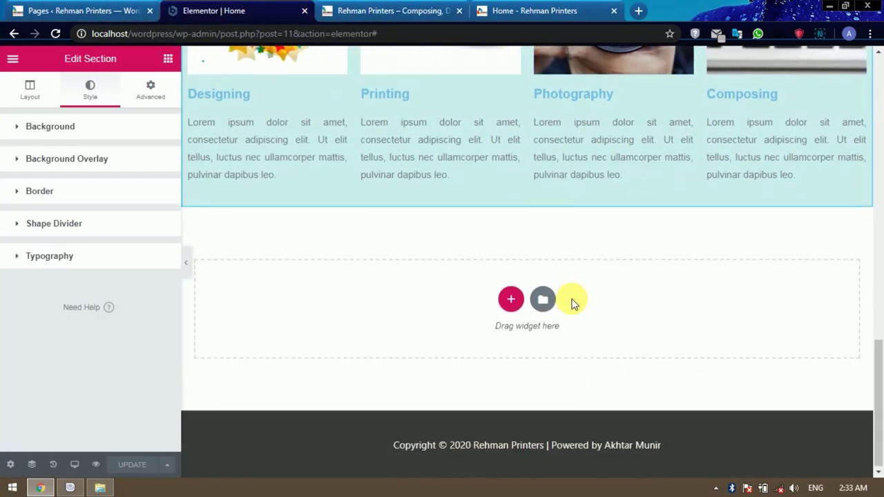
pyautogui.click(511, 299)
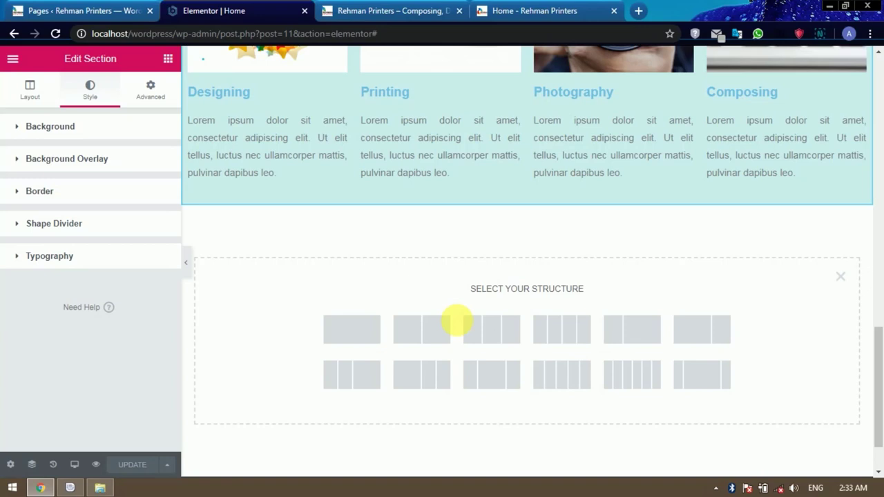
pyautogui.click(336, 343)
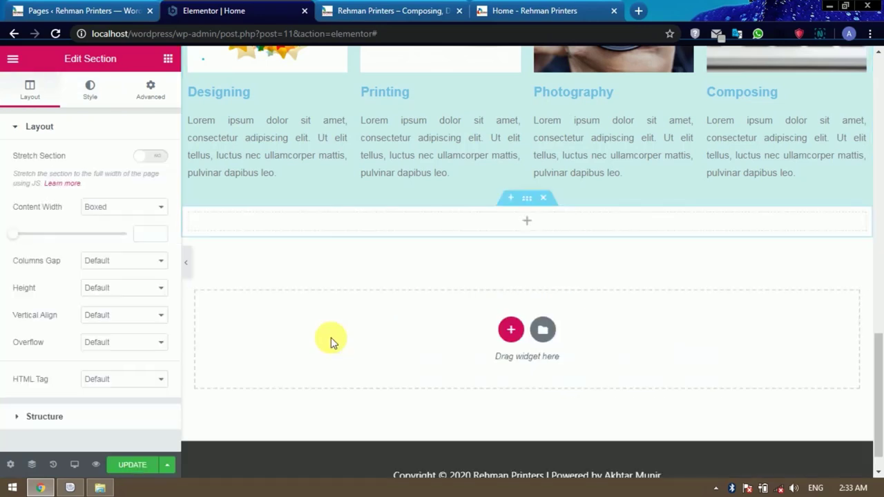
pyautogui.click(528, 224)
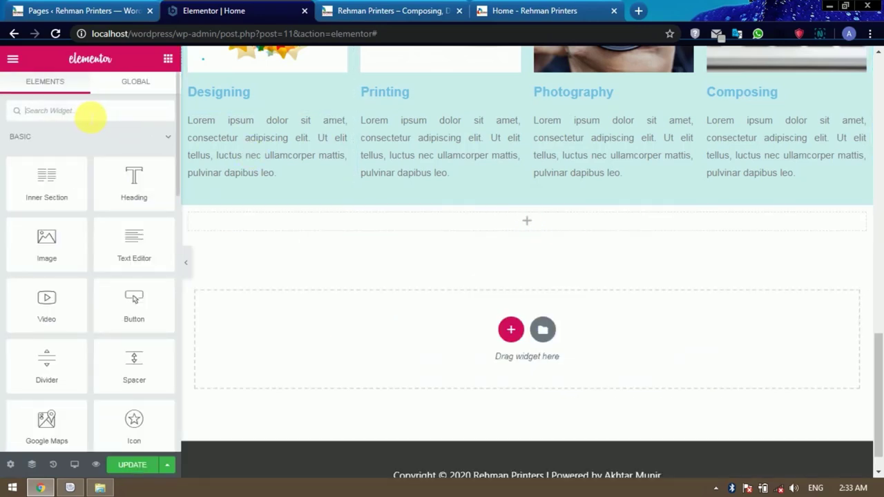
pyautogui.click(91, 114)
pyautogui.write('spl')
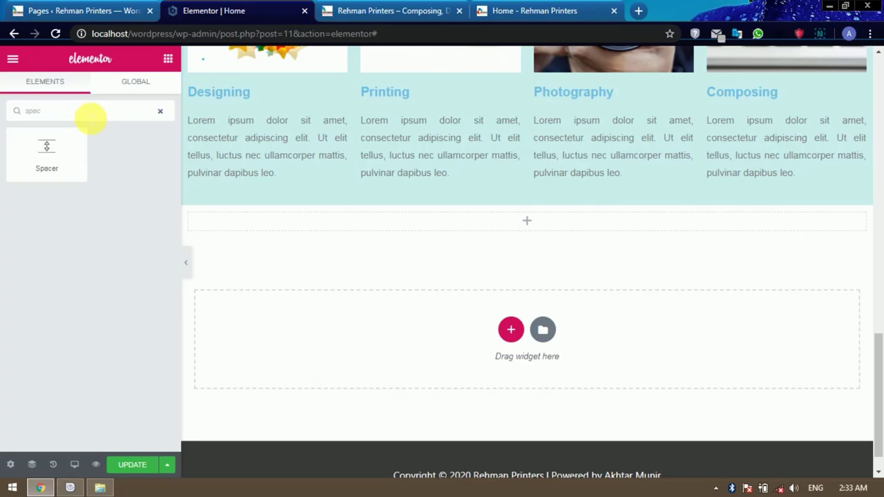
pyautogui.moveTo(55, 152); pyautogui.dragTo(528, 228)
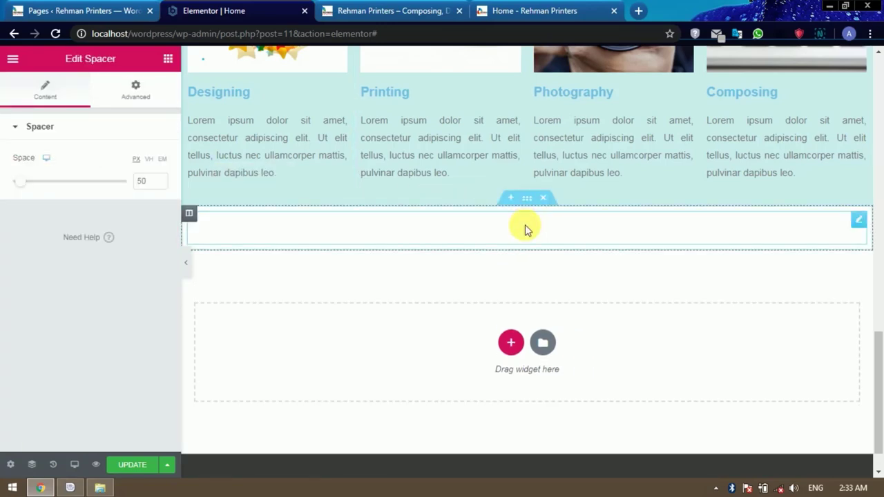
# Review the reference site's orange consultation banner, then add a new section below the spacer.
pyautogui.click(513, 8)
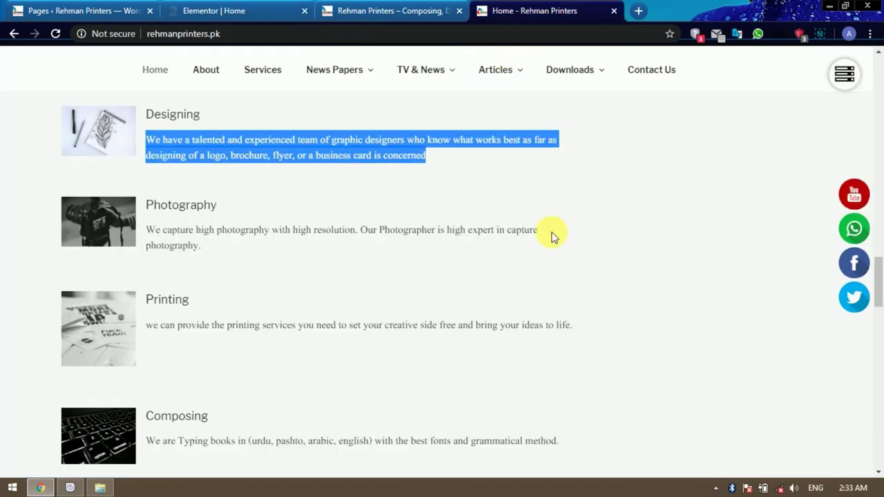
pyautogui.scroll(-7, 560, 245)
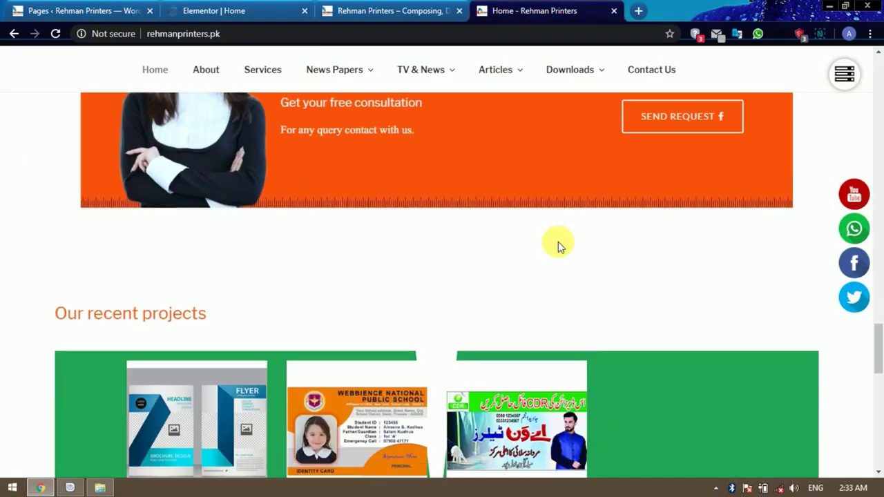
pyautogui.scroll(1, 393, 246)
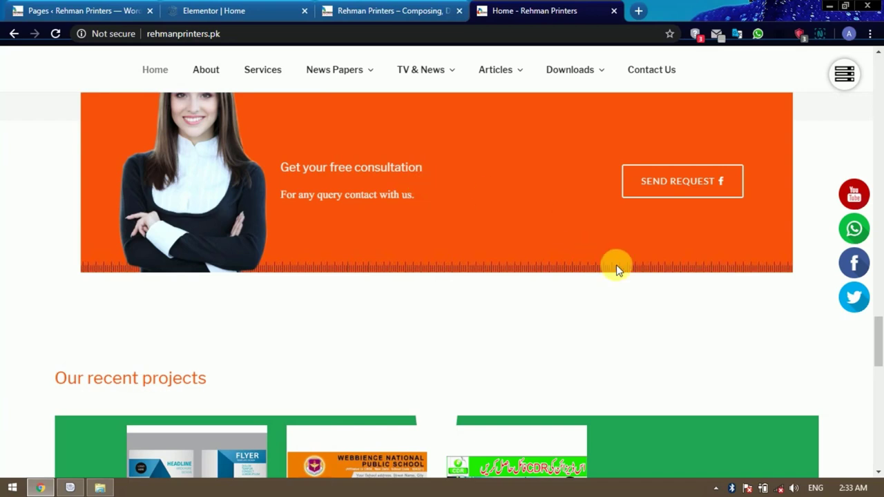
pyautogui.scroll(1, 624, 277)
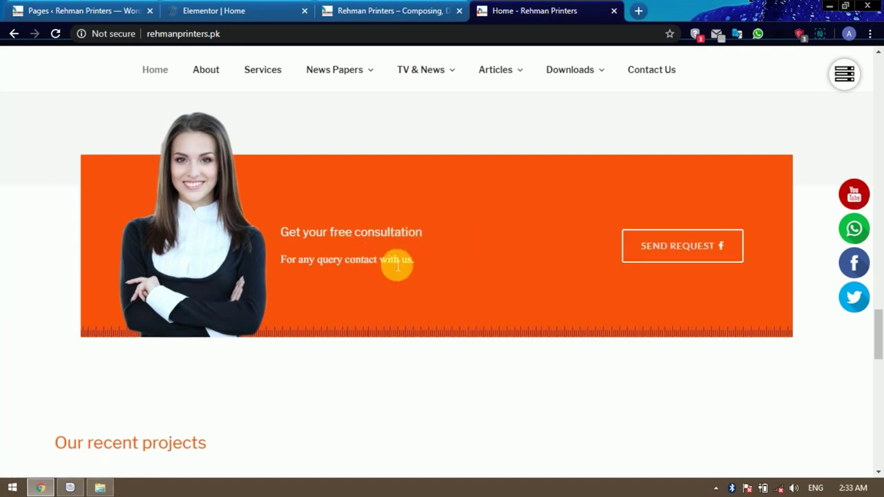
pyautogui.click(253, 10)
pyautogui.click(510, 342)
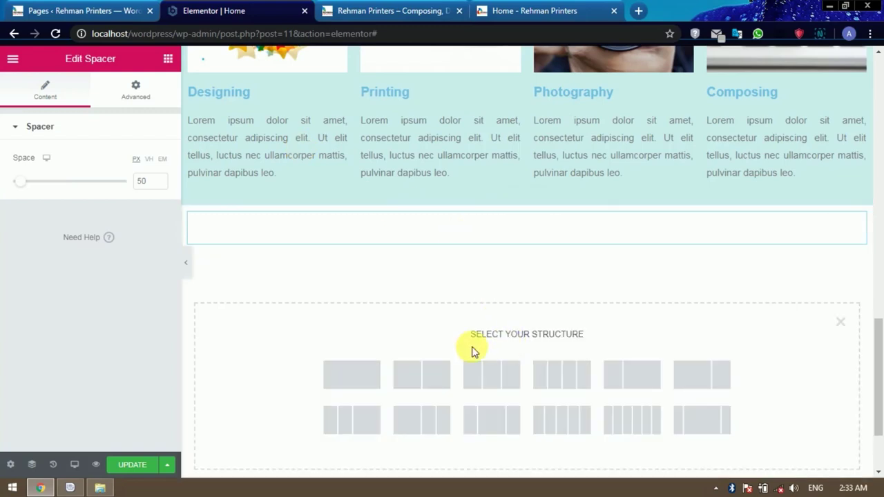
# Make the new section single-column with an Inner Section holding a Button on the right.
pyautogui.click(352, 375)
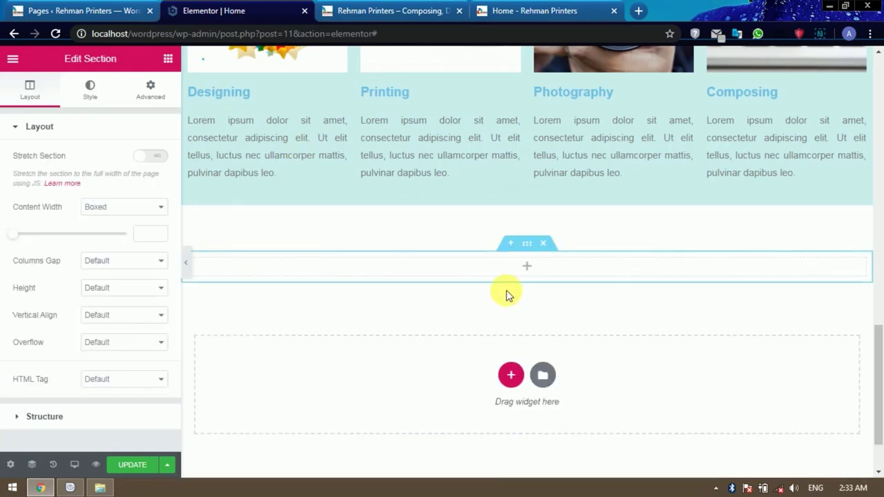
pyautogui.click(528, 268)
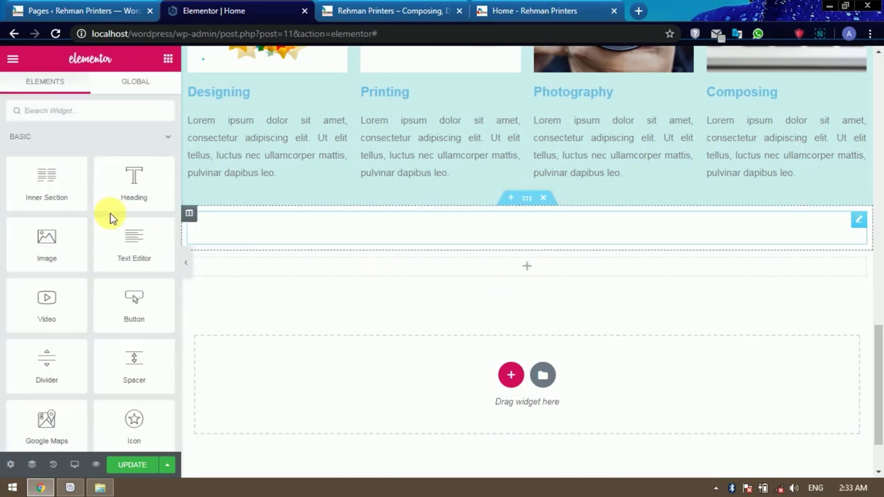
pyautogui.moveTo(54, 193); pyautogui.dragTo(525, 270)
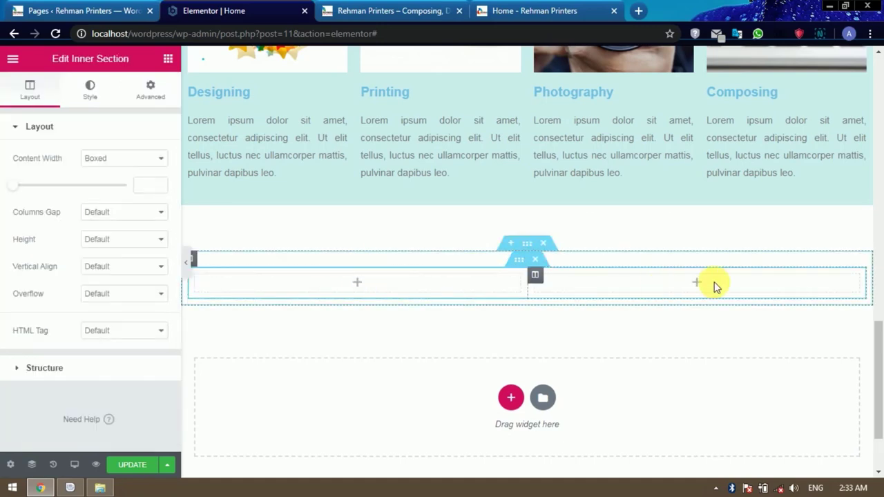
pyautogui.click(166, 59)
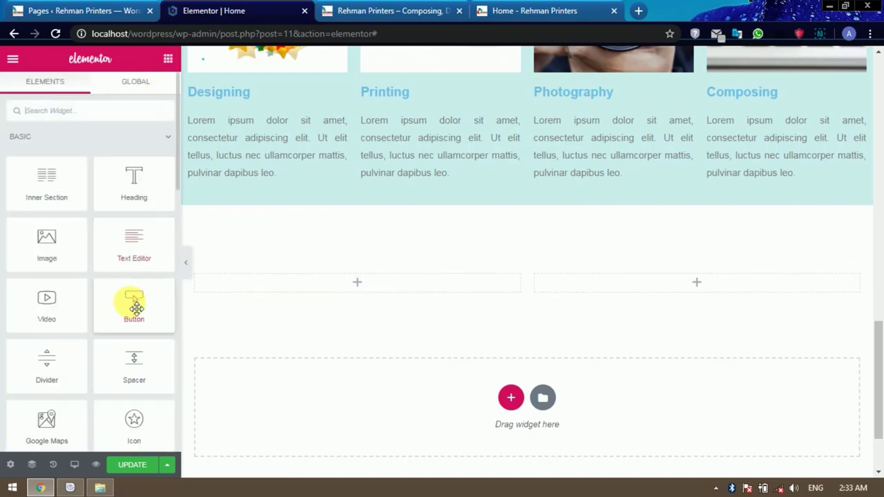
pyautogui.moveTo(131, 305); pyautogui.dragTo(699, 286)
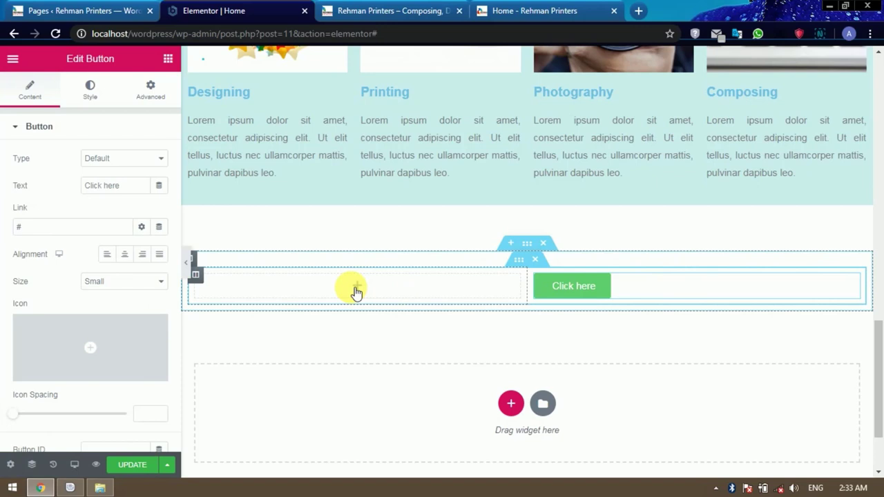
# Add a Text Editor in the left column and copy the consultation text from the reference site.
pyautogui.click(168, 59)
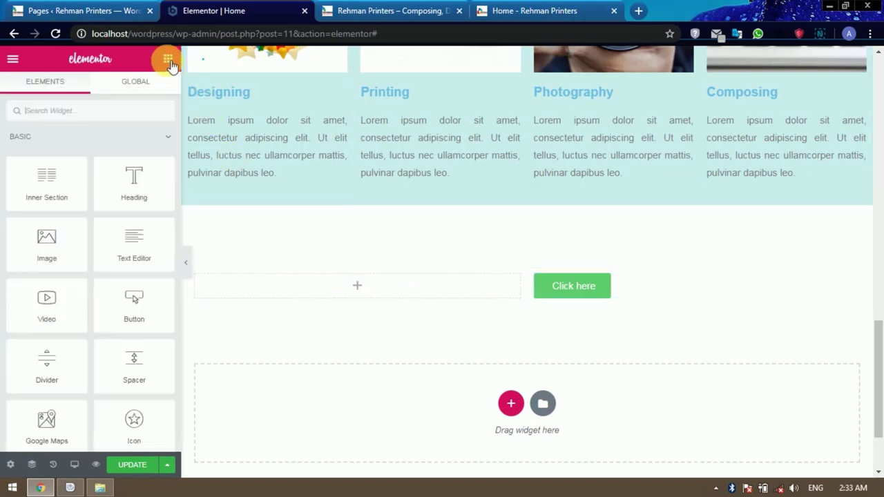
pyautogui.moveTo(142, 250); pyautogui.dragTo(353, 292)
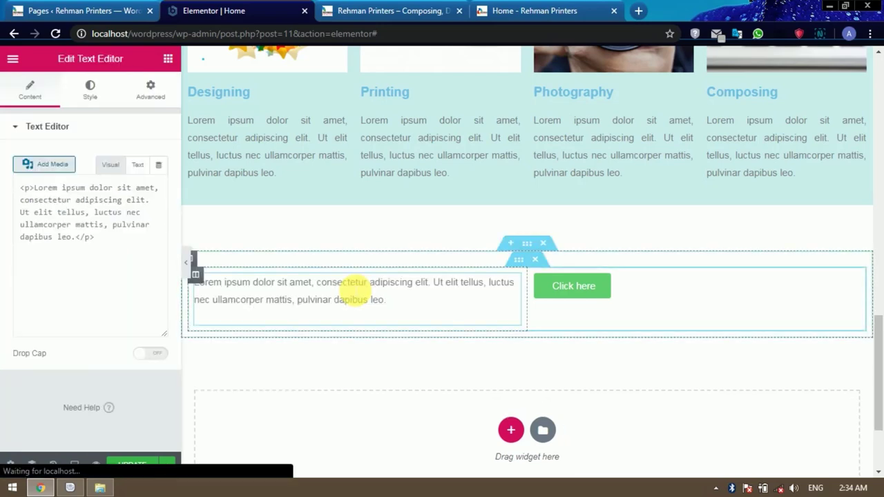
pyautogui.click(480, 13)
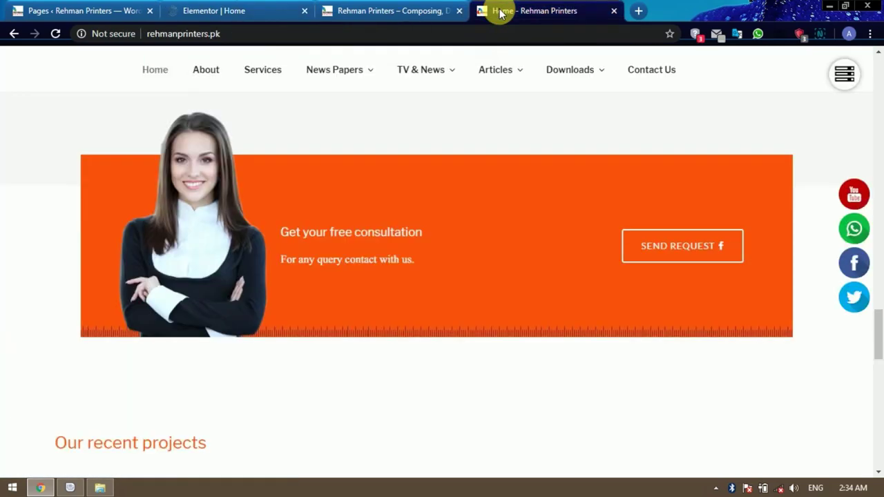
pyautogui.moveTo(280, 232); pyautogui.dragTo(435, 259)
pyautogui.hotkey('ctrl', 'c')
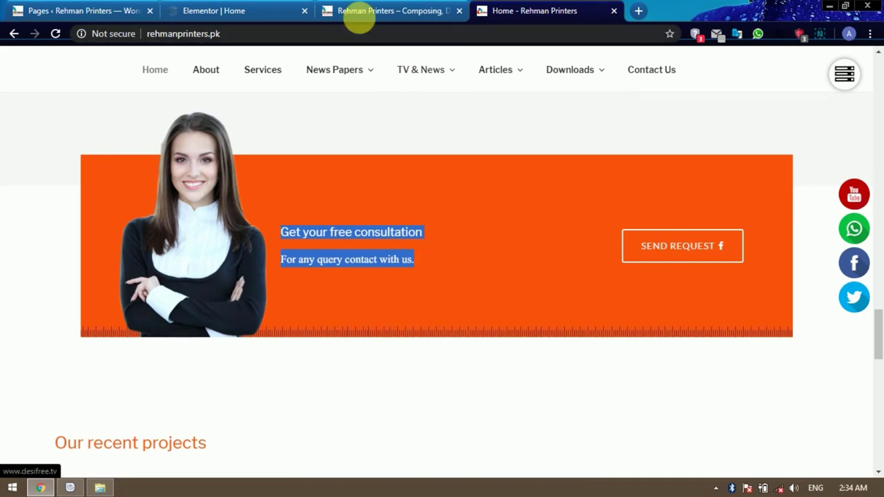
pyautogui.click(253, 9)
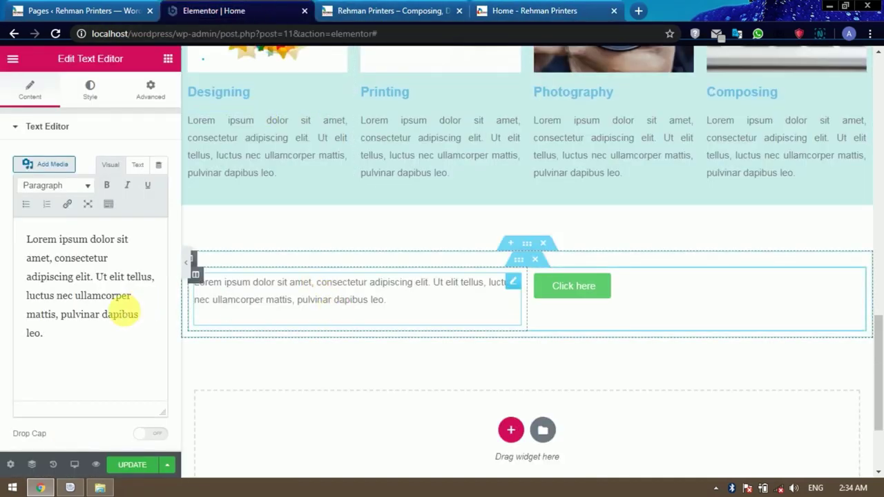
# Replace the placeholder with 'Get your free consultation' and 'For any query contact with us.'.
pyautogui.moveTo(45, 334); pyautogui.dragTo(36, 242)
pyautogui.click(36, 241)
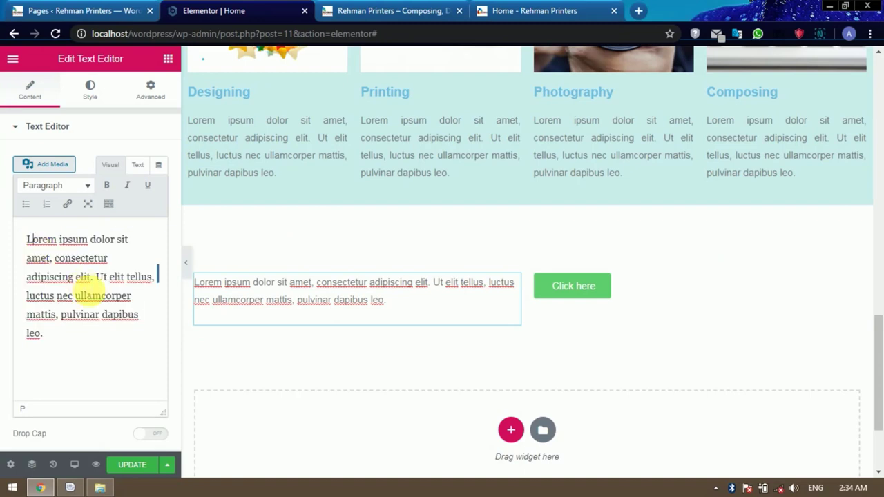
pyautogui.tripleClick(90, 294)
pyautogui.hotkey('ctrl', 'v')
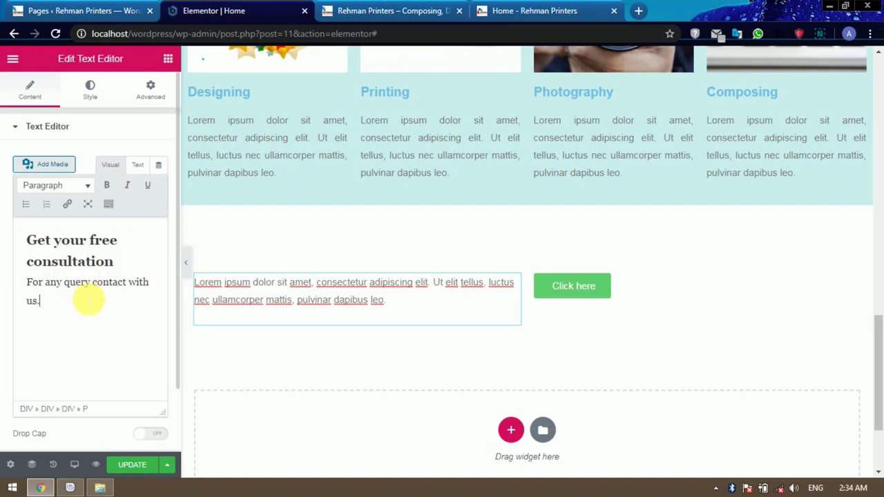
pyautogui.click(128, 312)
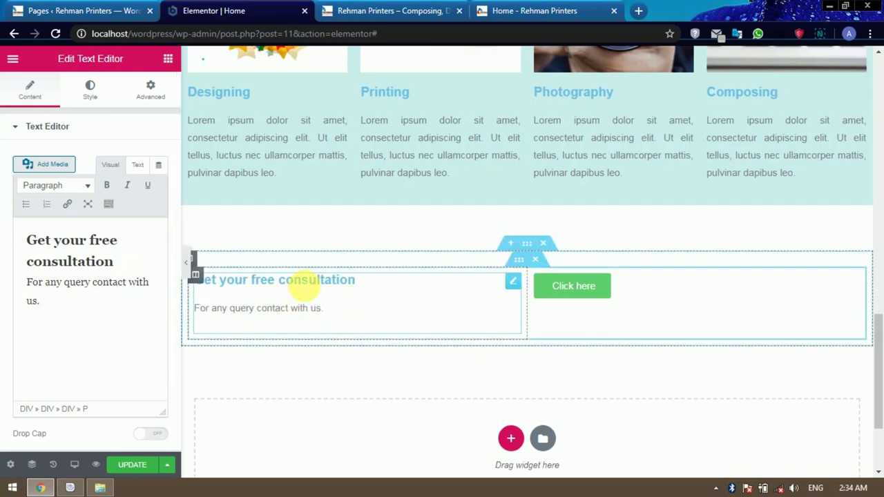
# Set the text block's text colour to black #000000.
pyautogui.click(90, 90)
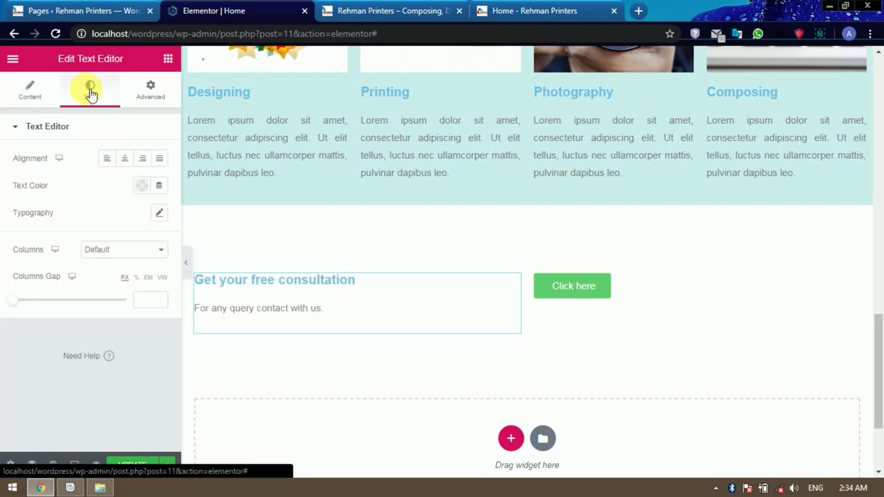
pyautogui.click(141, 185)
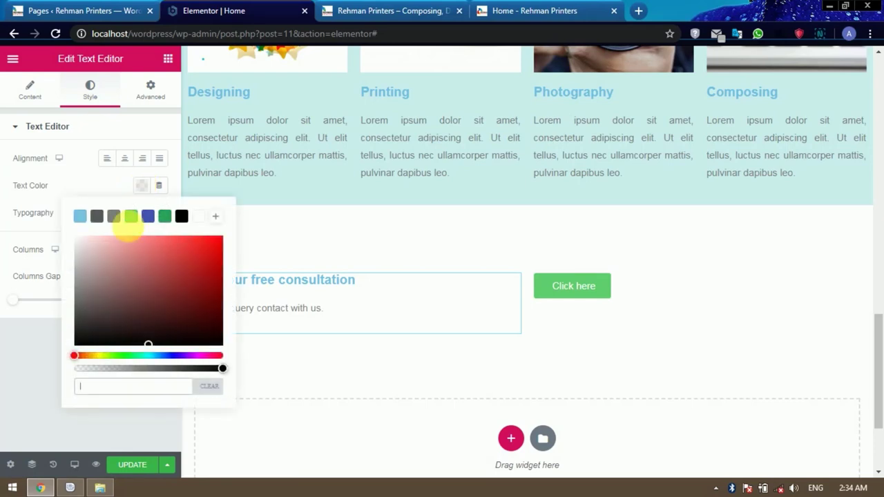
pyautogui.click(182, 217)
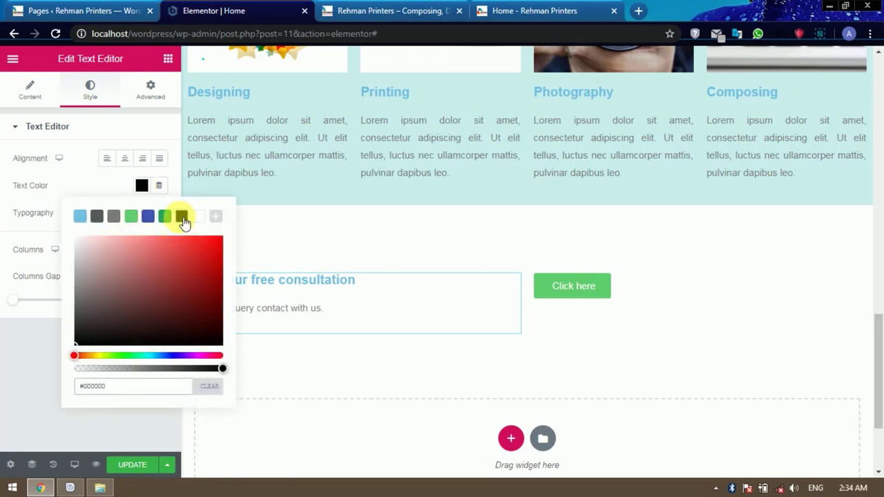
pyautogui.click(93, 175)
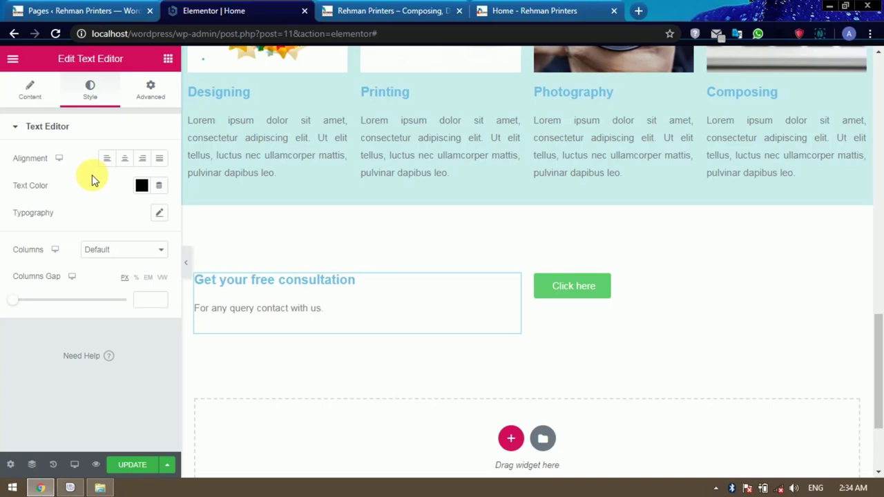
pyautogui.click(610, 289)
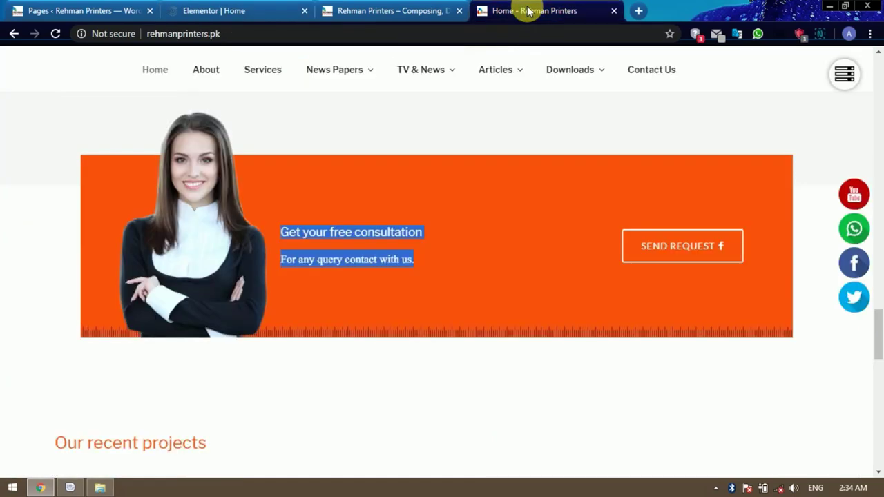
# Relabel the green button from 'Click here' to 'Send Reques', matching the reference site's Send Request button.
pyautogui.click(525, 11)
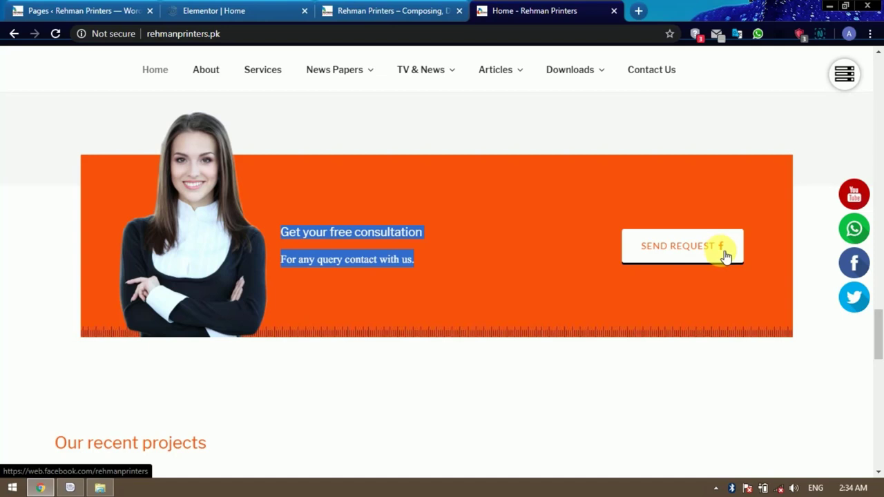
pyautogui.click(254, 11)
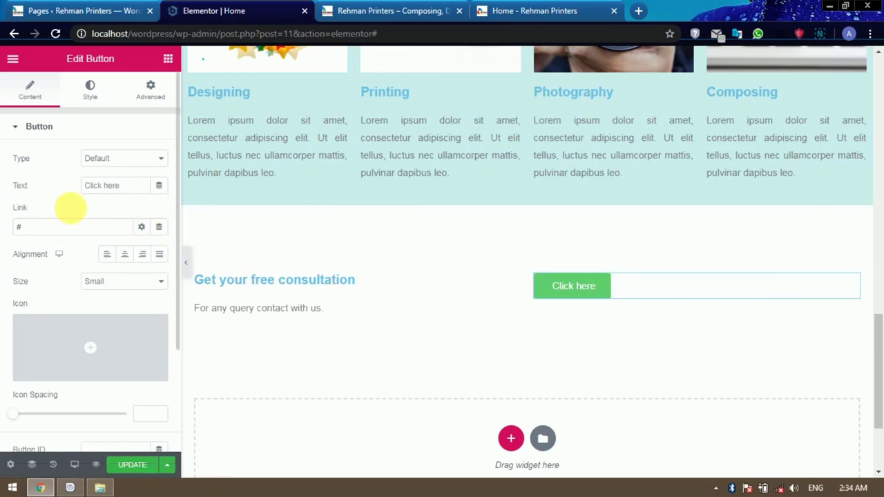
pyautogui.click(127, 188)
pyautogui.moveTo(129, 189); pyautogui.dragTo(79, 189)
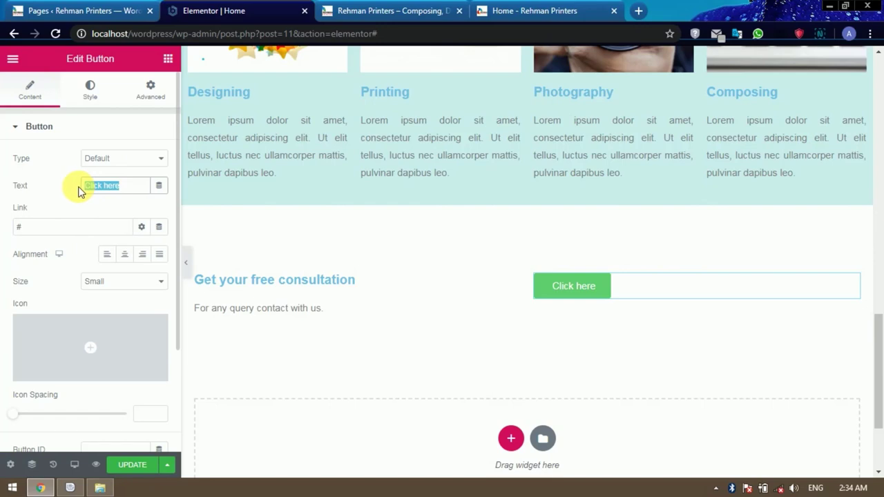
pyautogui.write('Send')
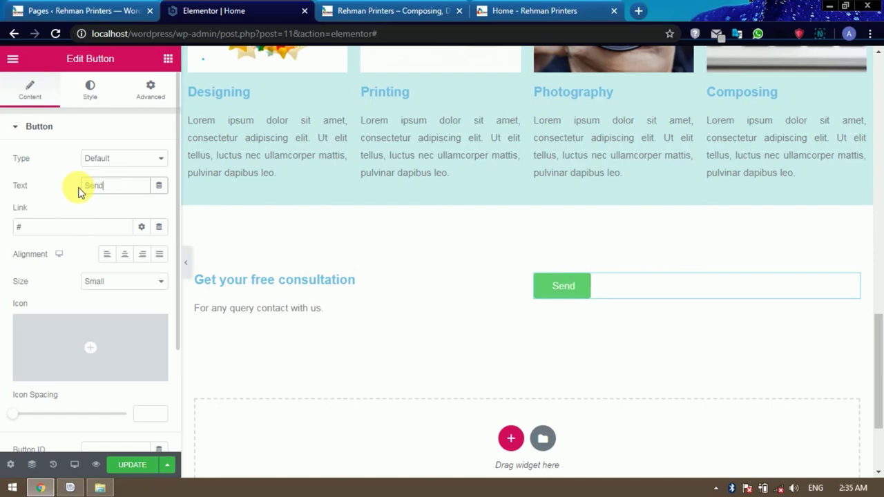
pyautogui.write(' Reques')
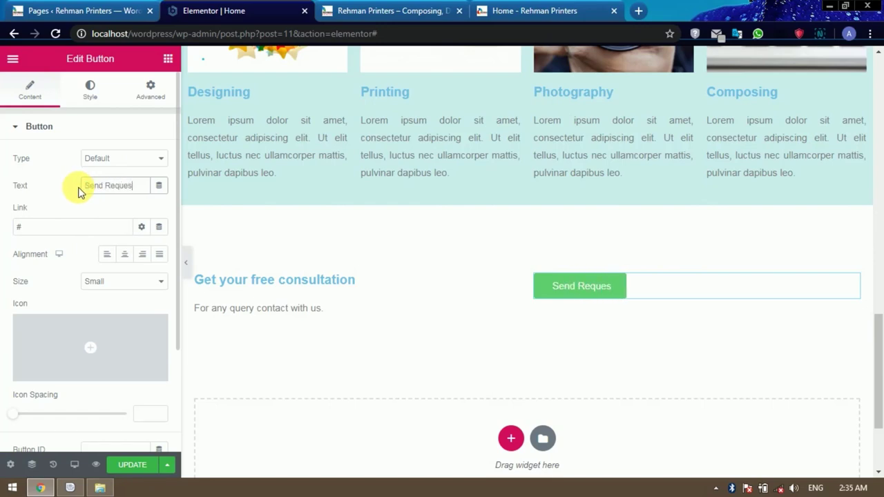
pyautogui.click(529, 14)
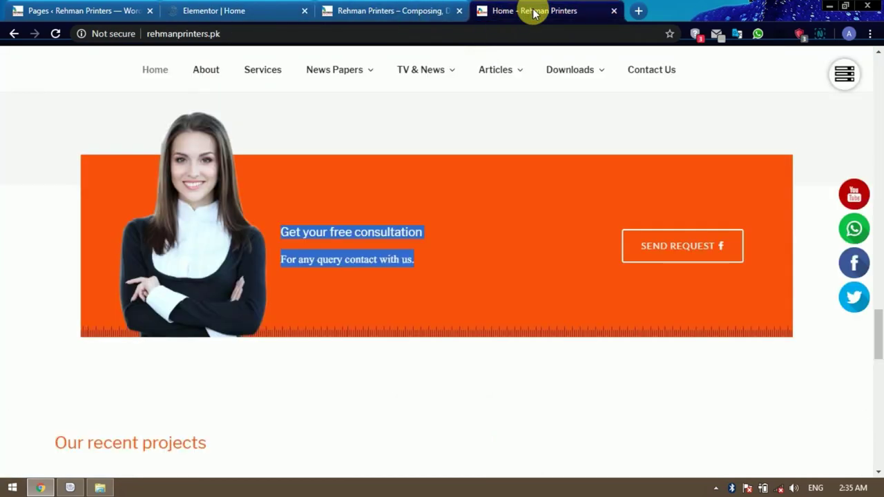
pyautogui.click(263, 10)
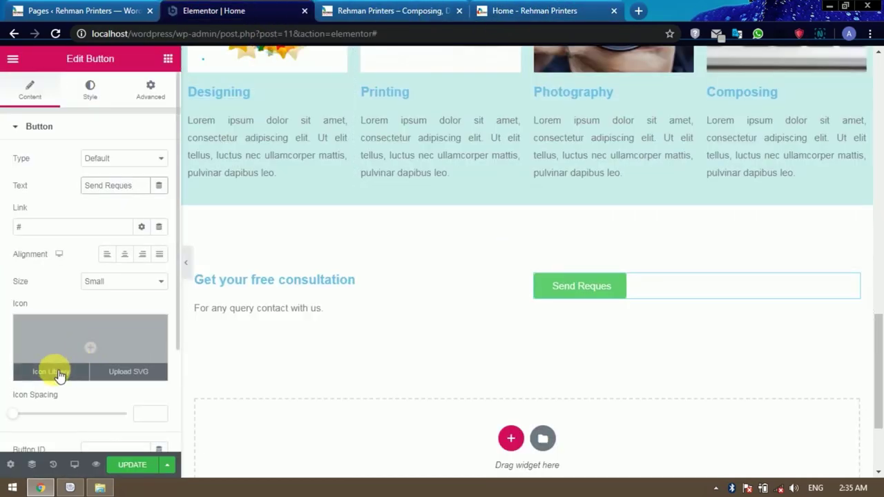
# Add the plain Facebook 'f' icon to the button, positioned after the label.
pyautogui.click(60, 373)
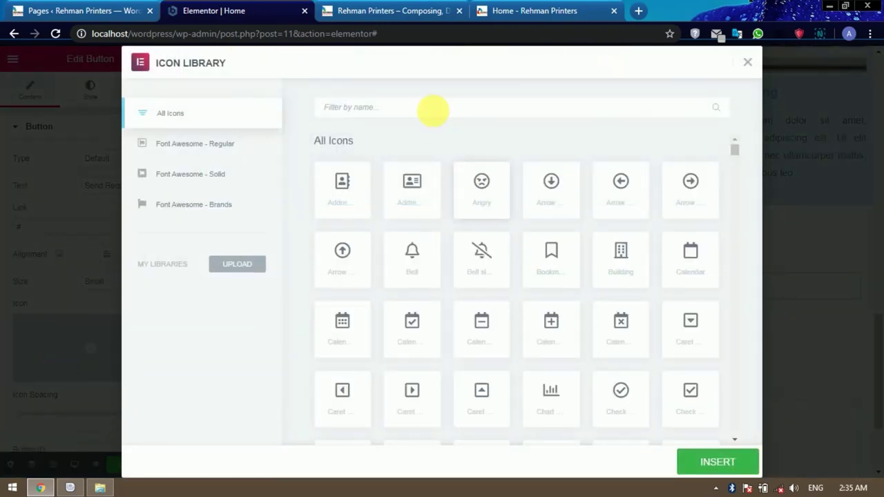
pyautogui.click(433, 107)
pyautogui.write('fac')
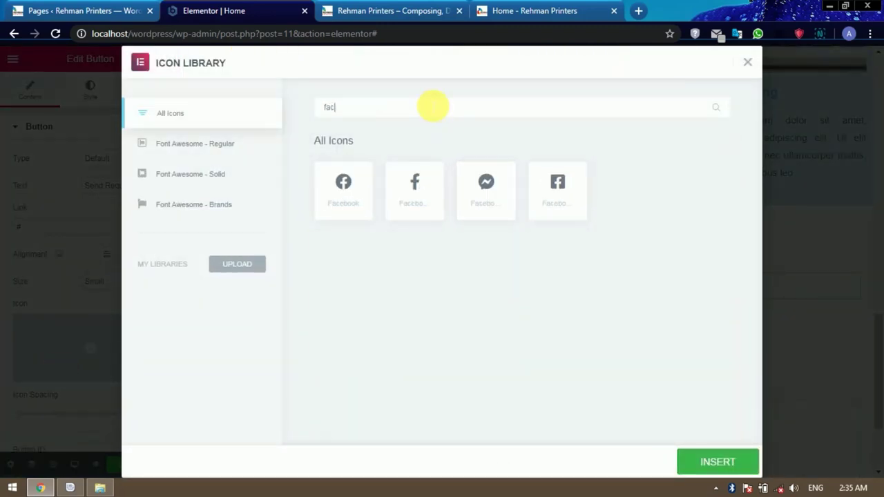
pyautogui.click(423, 194)
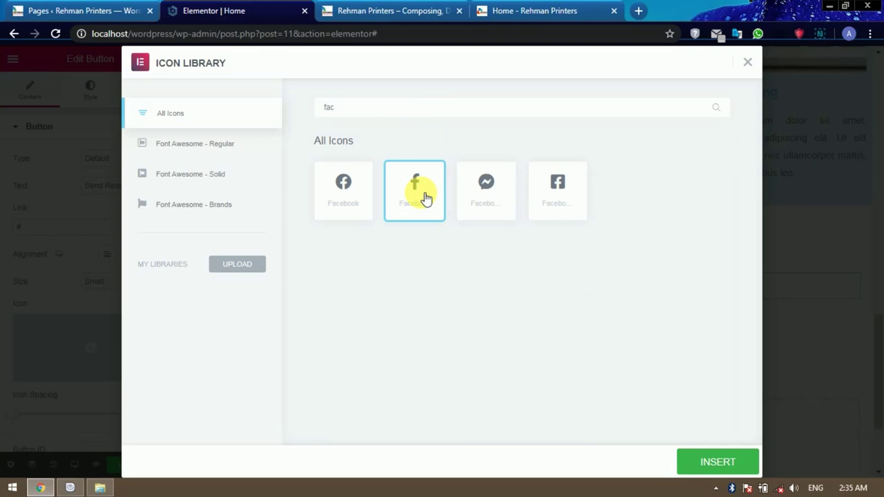
pyautogui.click(719, 461)
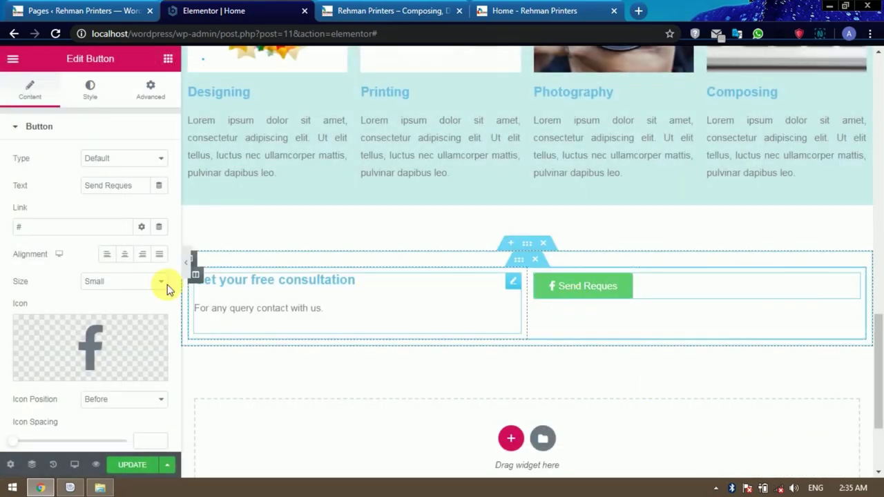
pyautogui.scroll(-2, 136, 286)
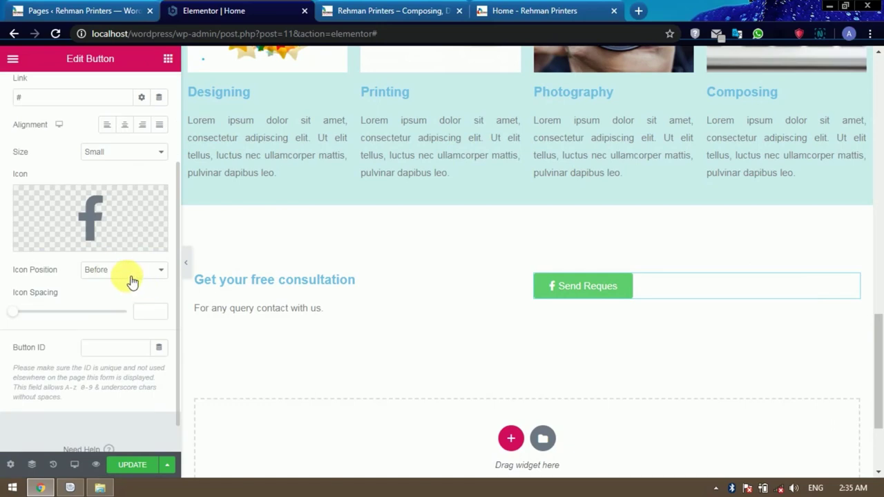
pyautogui.click(136, 273)
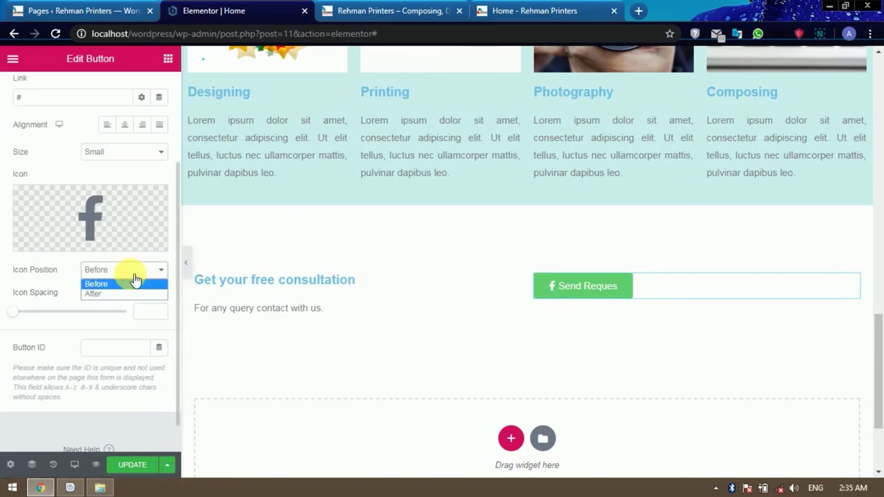
pyautogui.click(110, 295)
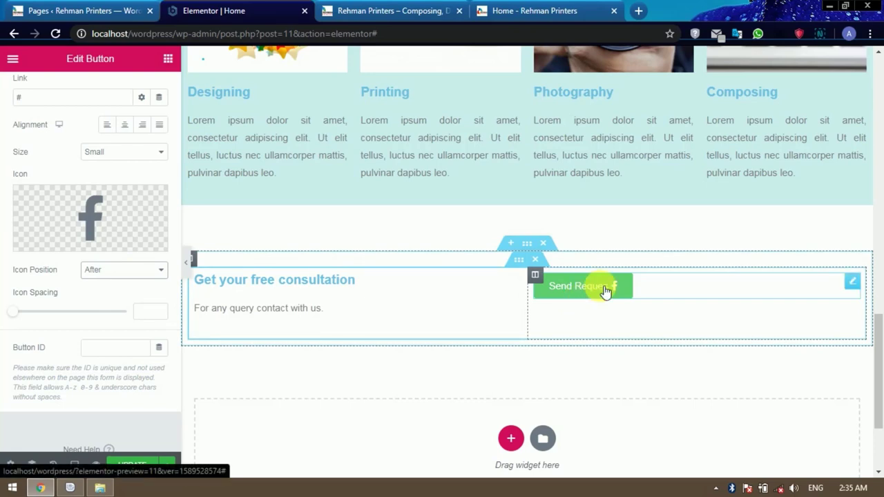
pyautogui.scroll(2, 134, 323)
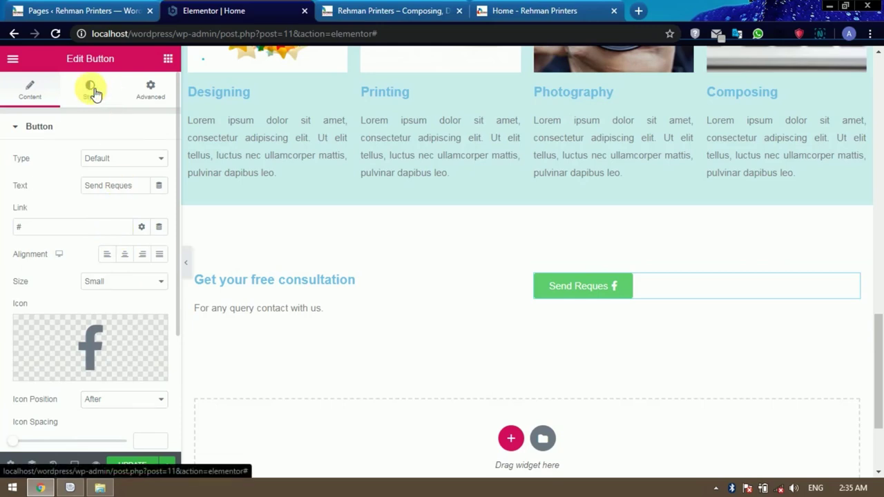
# Set the button's background colour to dark navy blue #031083.
pyautogui.click(92, 89)
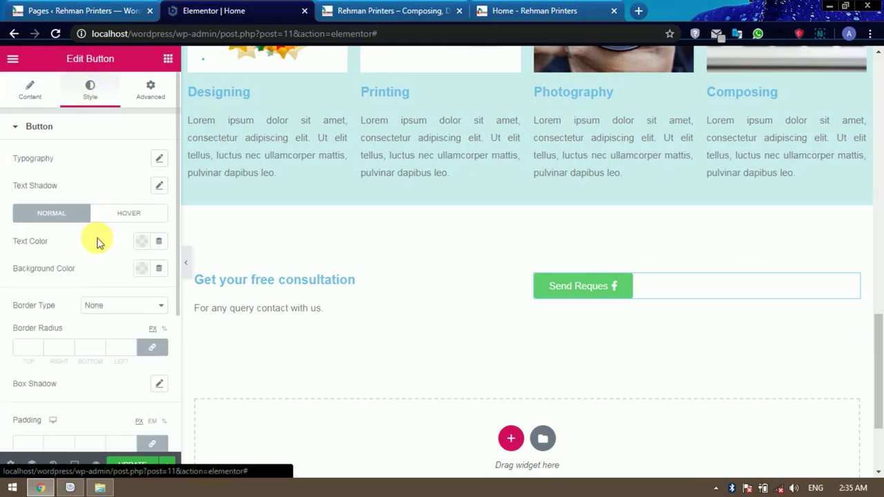
pyautogui.click(141, 268)
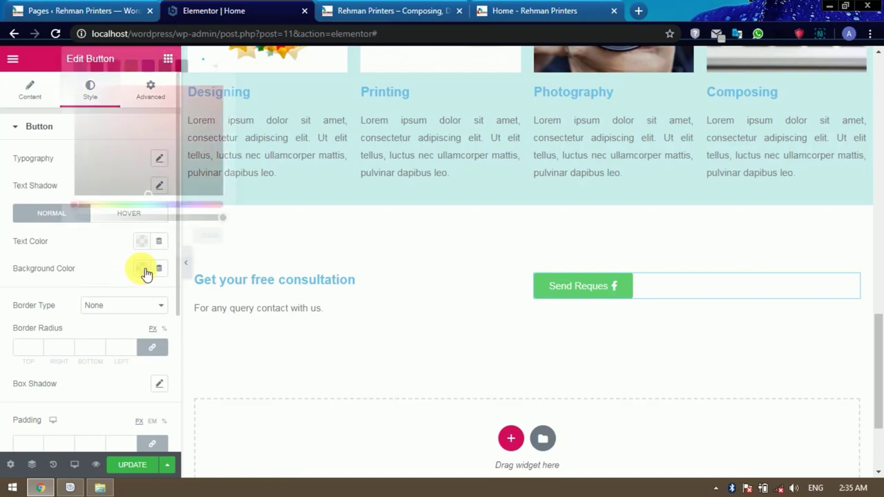
pyautogui.click(172, 205)
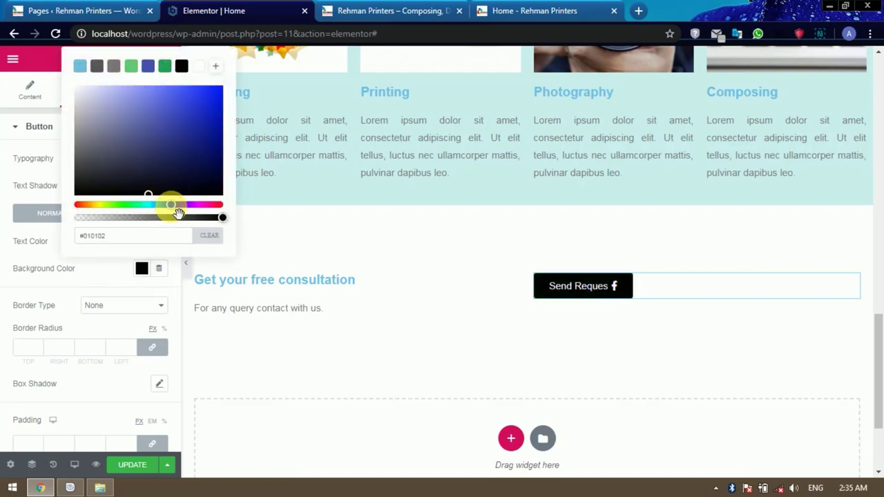
pyautogui.click(208, 97)
pyautogui.moveTo(216, 103); pyautogui.dragTo(218, 154)
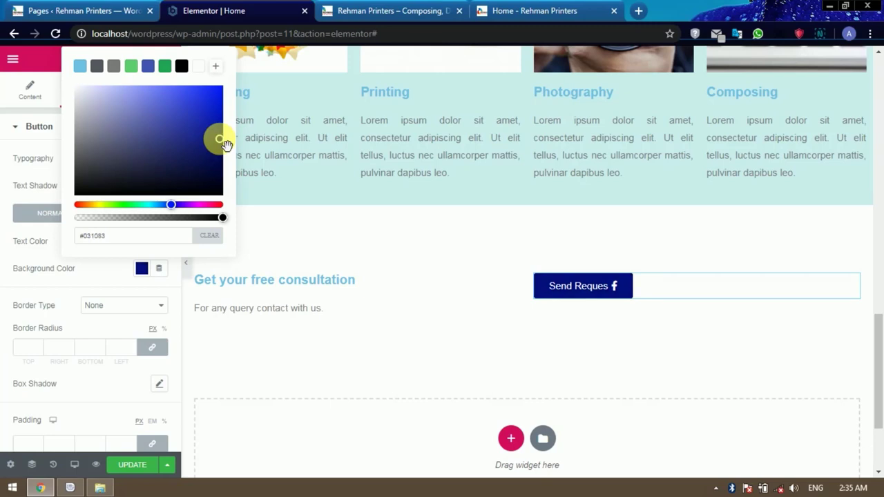
pyautogui.click(122, 262)
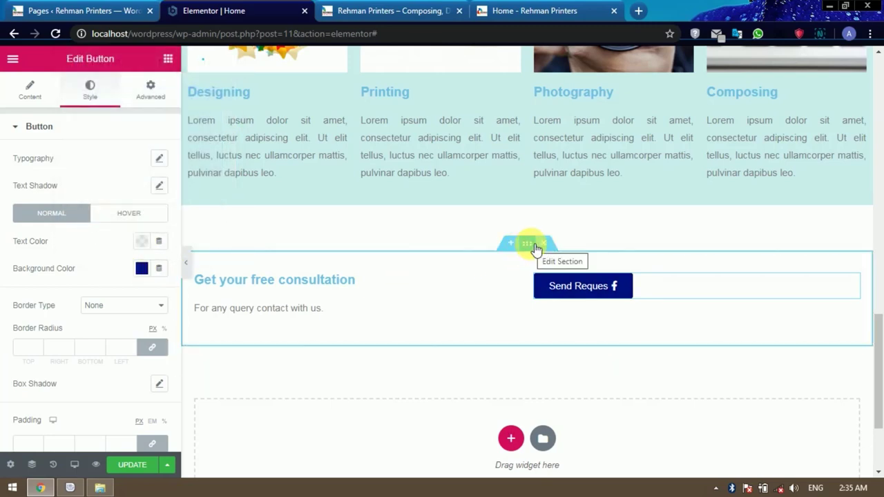
# Give the consultation section a classic orange #F4570B background.
pyautogui.click(526, 245)
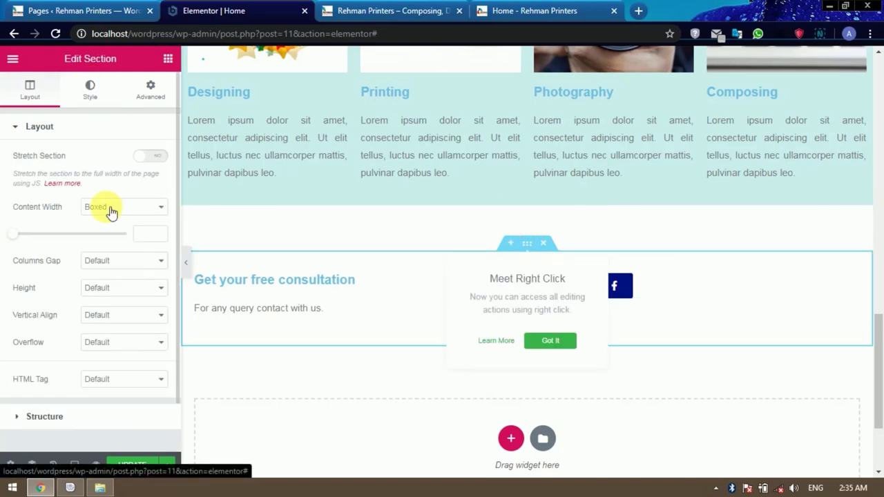
pyautogui.click(90, 89)
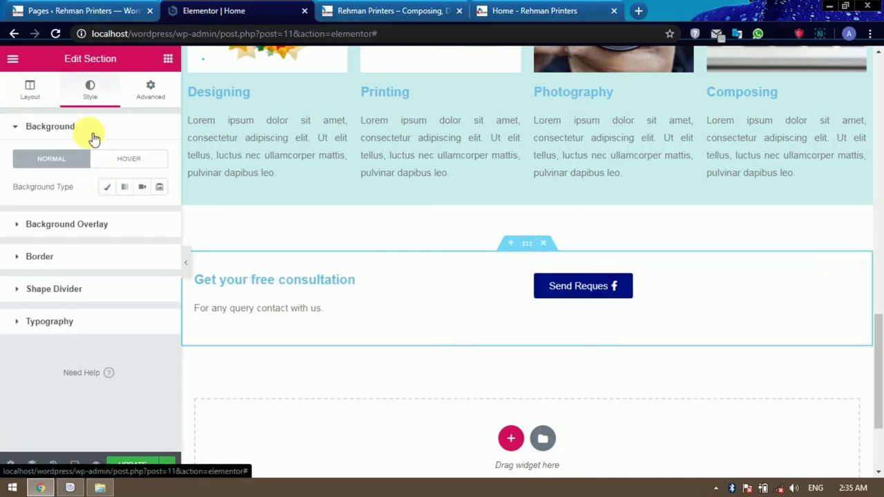
pyautogui.click(108, 189)
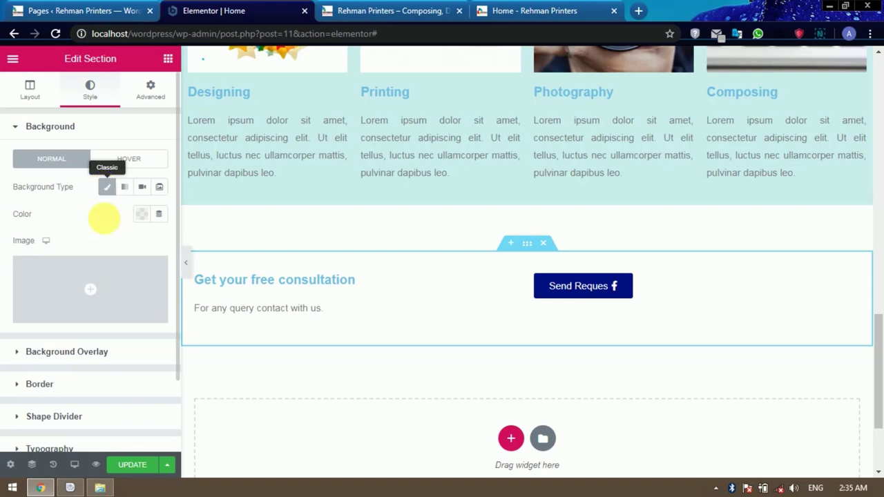
pyautogui.click(143, 214)
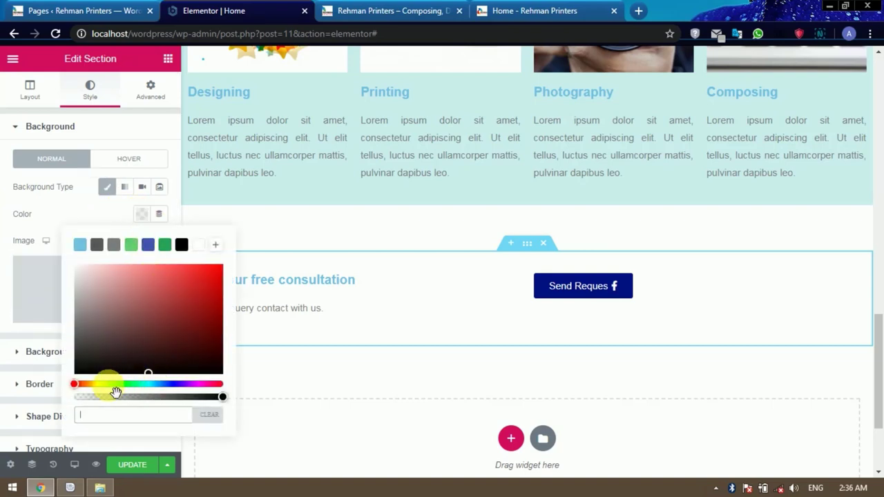
pyautogui.click(91, 385)
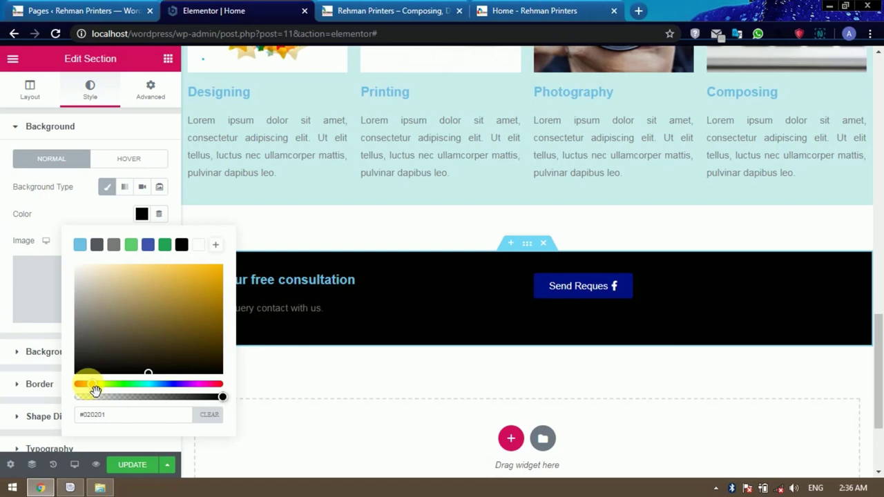
pyautogui.moveTo(95, 390); pyautogui.dragTo(90, 393)
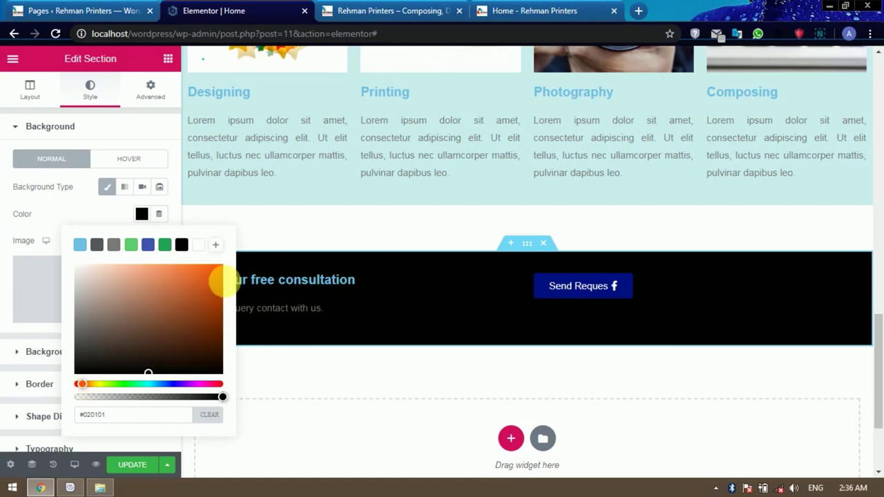
pyautogui.click(215, 269)
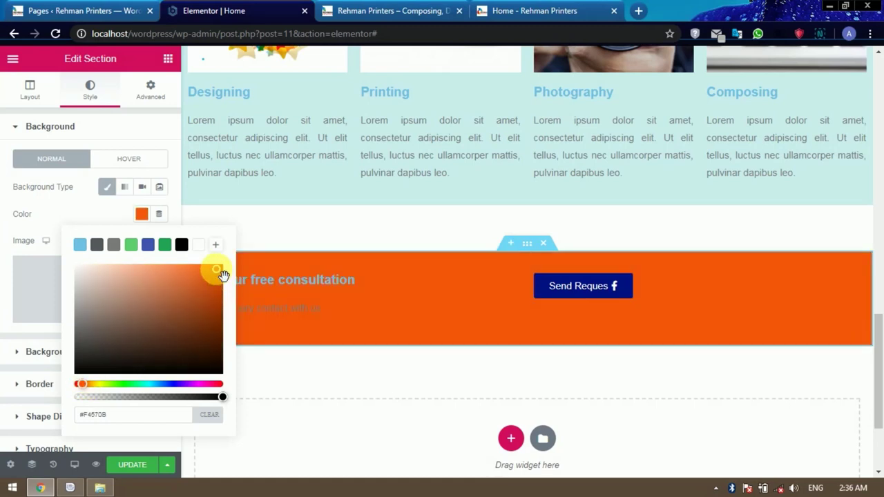
pyautogui.click(133, 206)
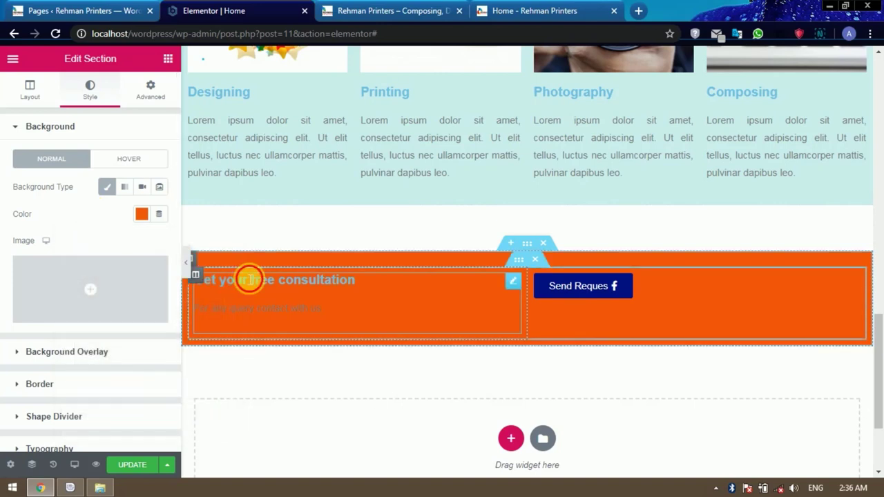
# Make the consultation text block white #FFFFFF and save the page.
pyautogui.click(303, 308)
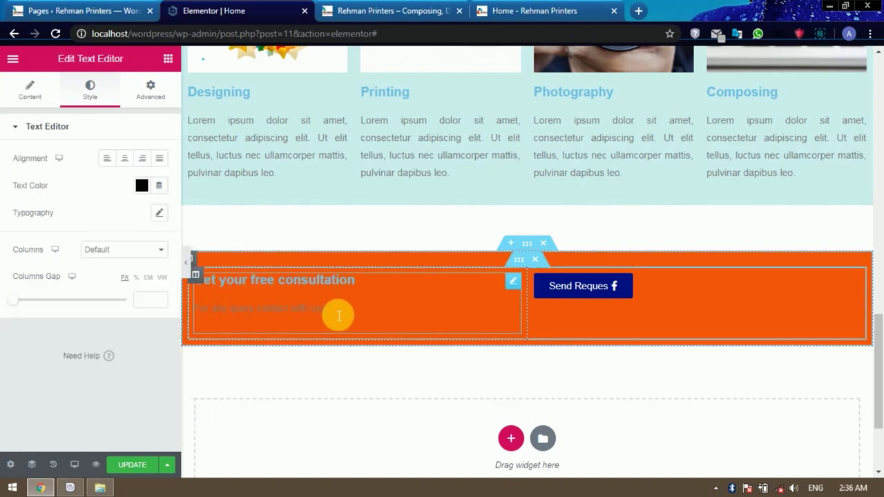
pyautogui.moveTo(338, 313); pyautogui.dragTo(192, 281)
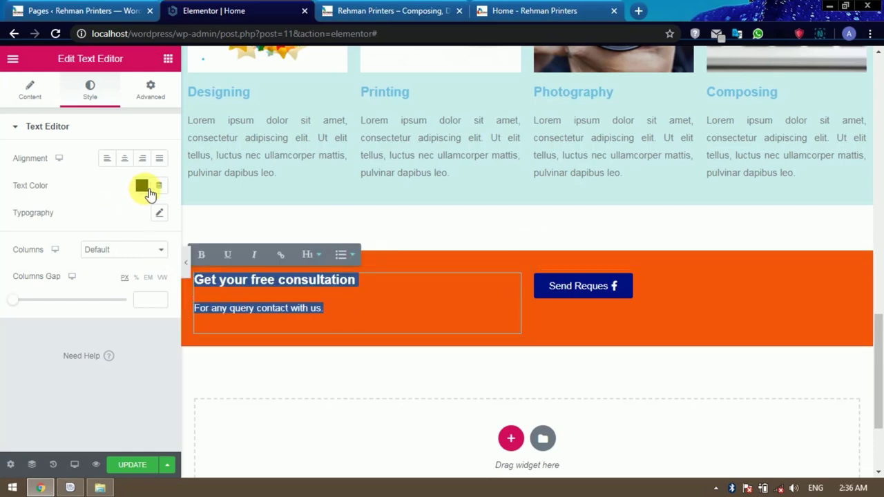
pyautogui.click(146, 188)
pyautogui.moveTo(118, 256); pyautogui.dragTo(65, 236)
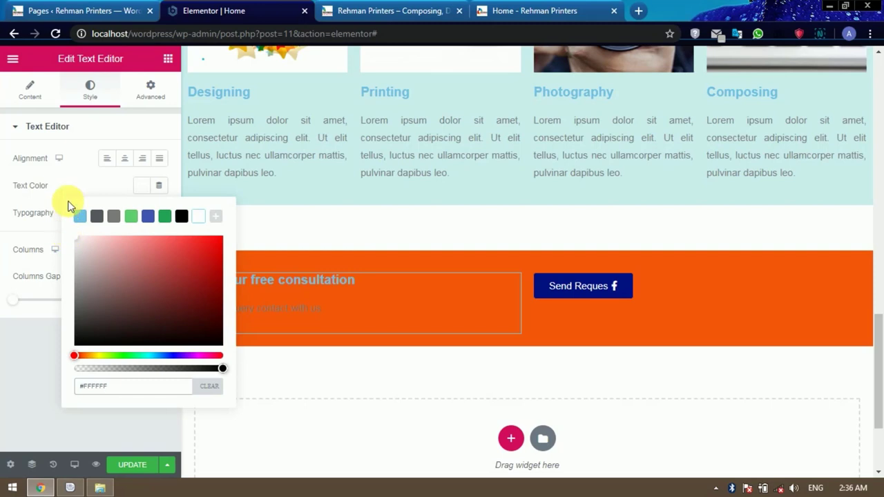
pyautogui.click(73, 180)
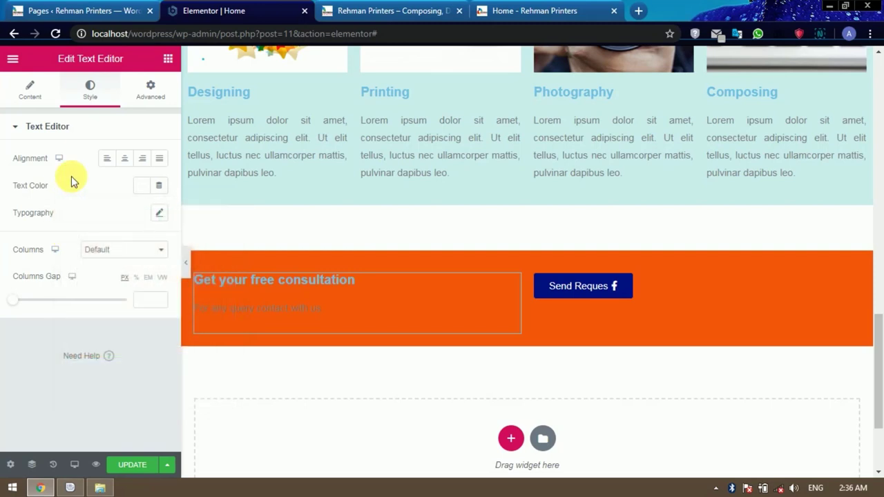
pyautogui.click(134, 466)
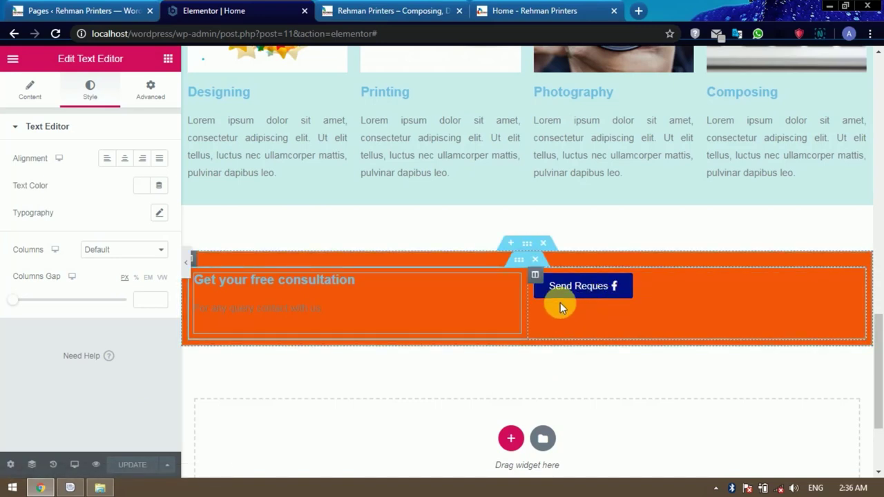
# Place a Spacer widget, found by searching 'sp', above the Facebook request button.
pyautogui.click(168, 58)
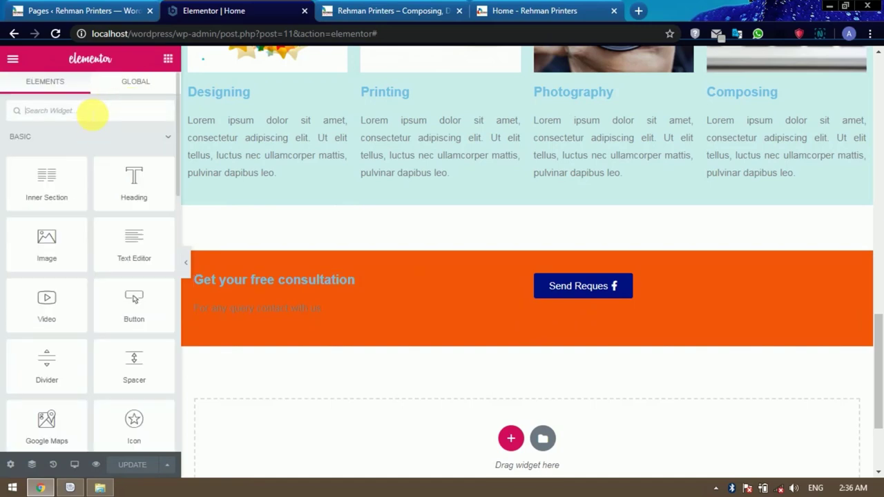
pyautogui.write('sp')
pyautogui.moveTo(53, 152); pyautogui.dragTo(613, 278)
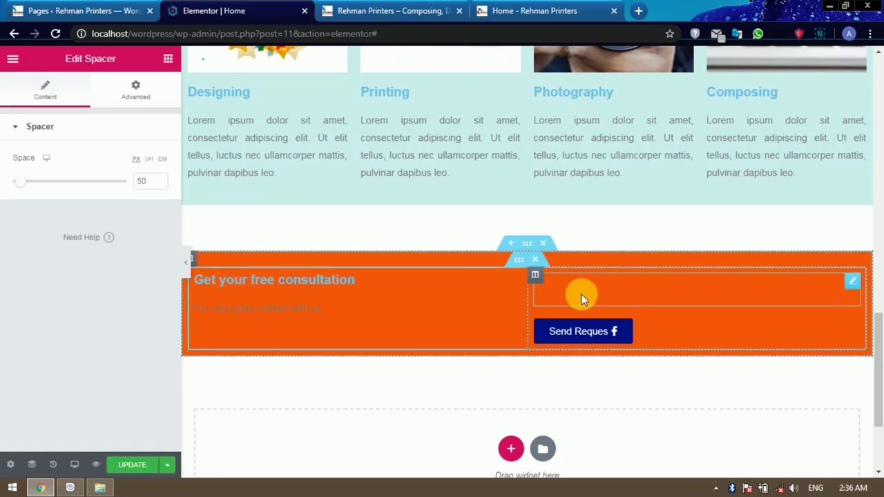
pyautogui.moveTo(30, 185); pyautogui.dragTo(18, 190)
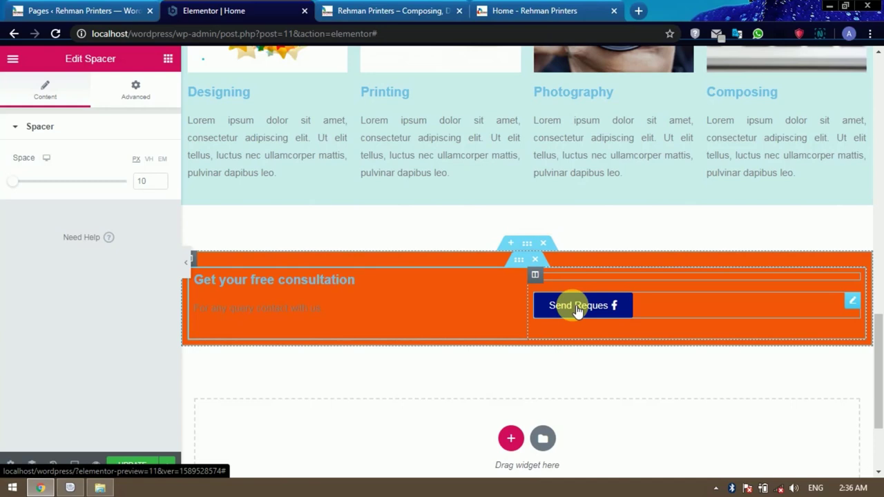
# Set the spacer's height to 6 px, save the page, and switch to the live site.
pyautogui.doubleClick(141, 181)
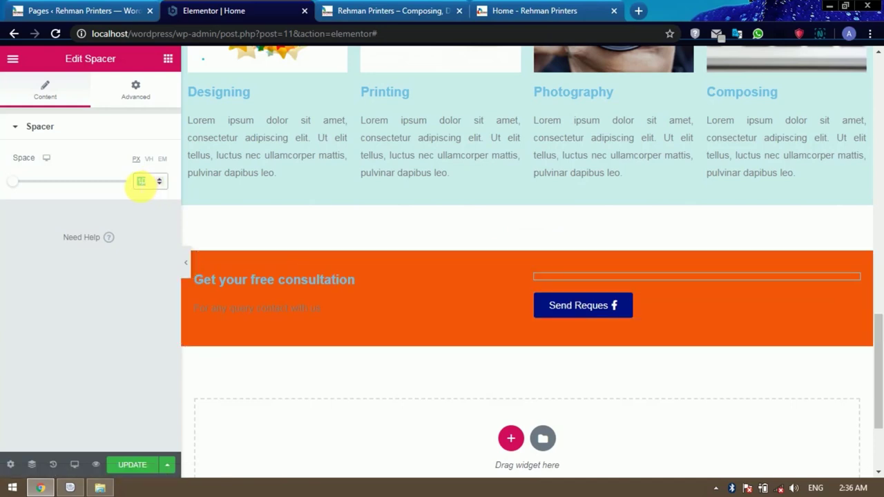
pyautogui.write('8')
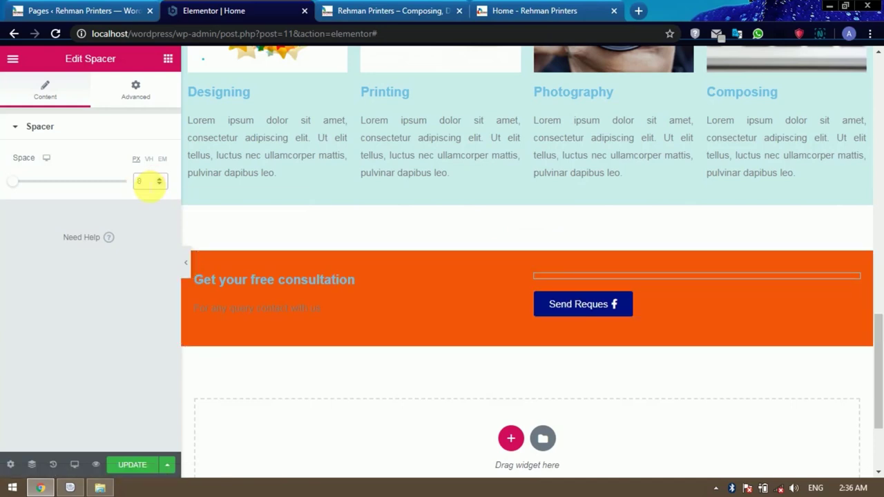
pyautogui.moveTo(147, 182); pyautogui.dragTo(128, 189)
pyautogui.write('6')
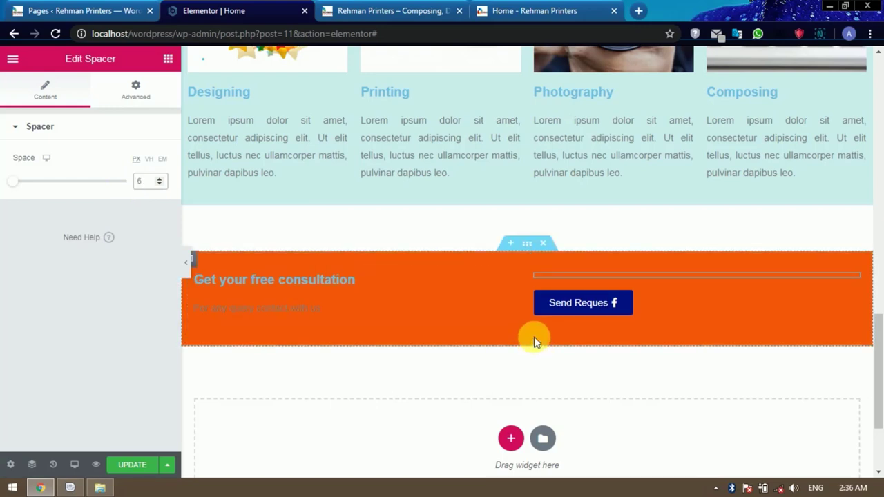
pyautogui.click(132, 466)
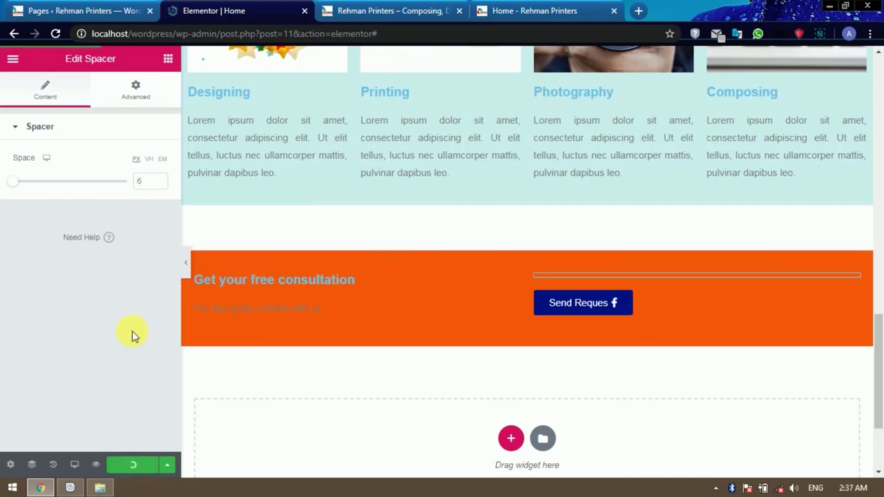
pyautogui.click(401, 10)
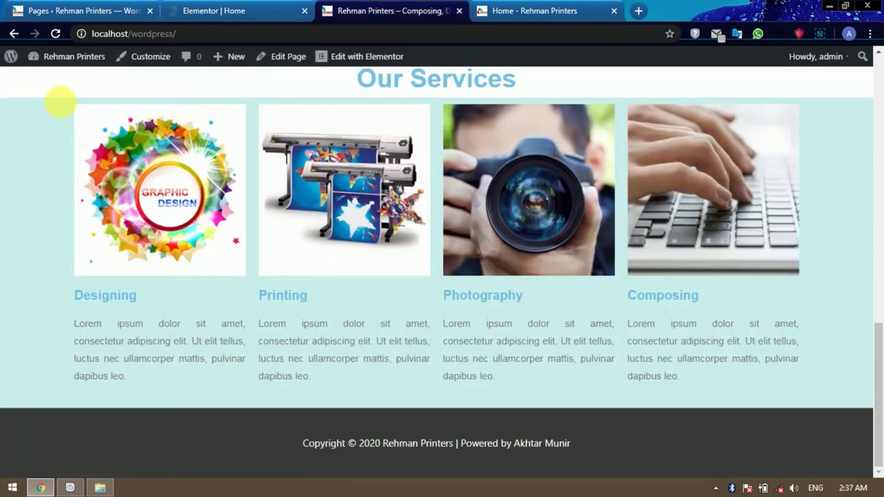
# Reload the live homepage, scroll to the orange consultation section, then go back to the editor.
pyautogui.click(55, 34)
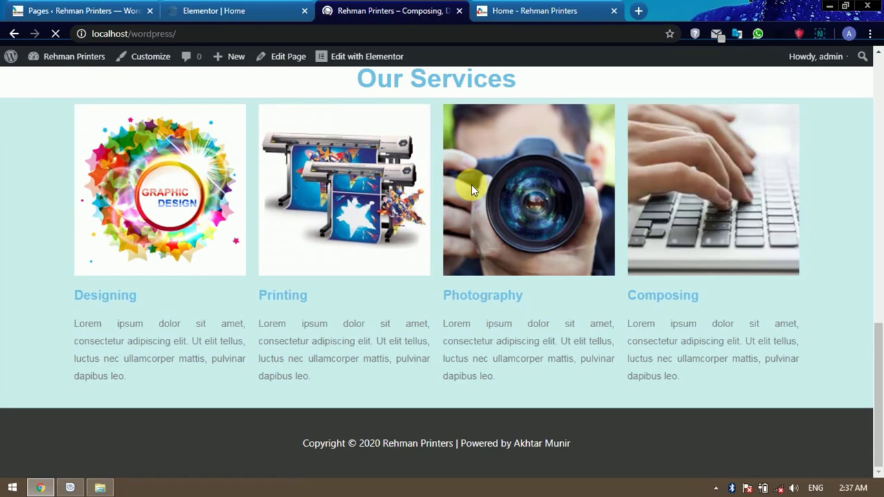
pyautogui.scroll(-2, 471, 184)
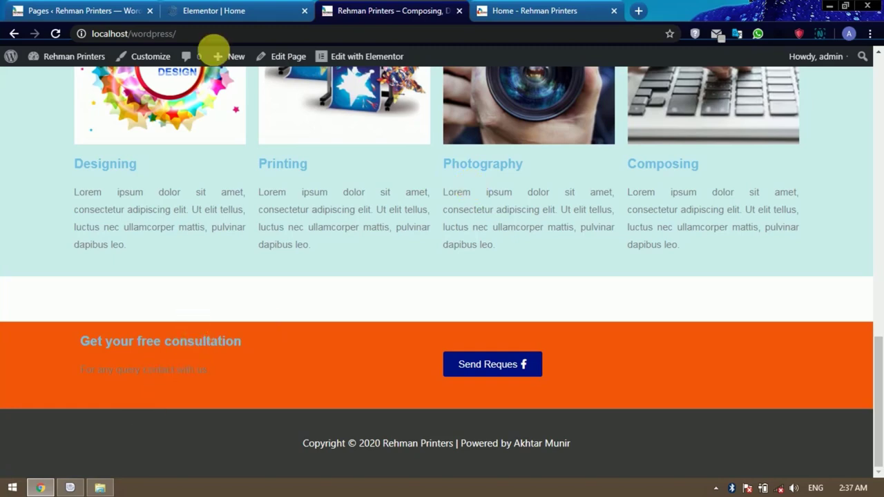
pyautogui.click(219, 12)
pyautogui.moveTo(267, 282)
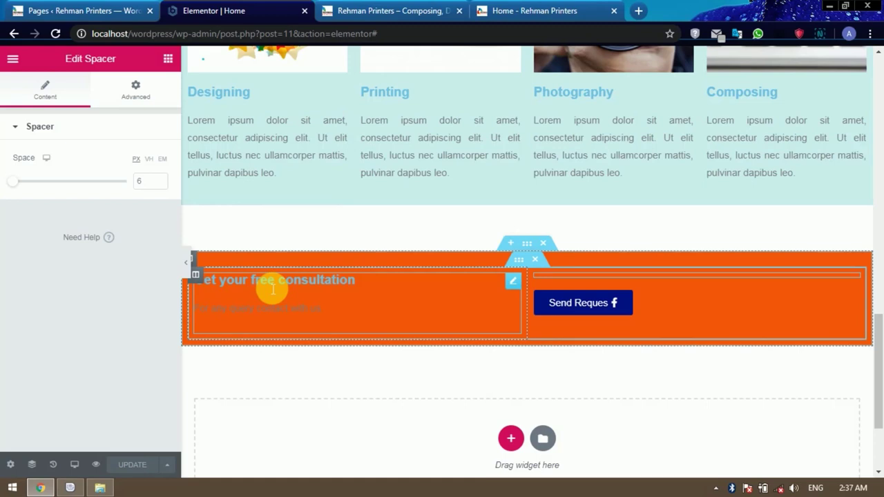
# Select the consultation text block and inspect its text content.
pyautogui.click(317, 309)
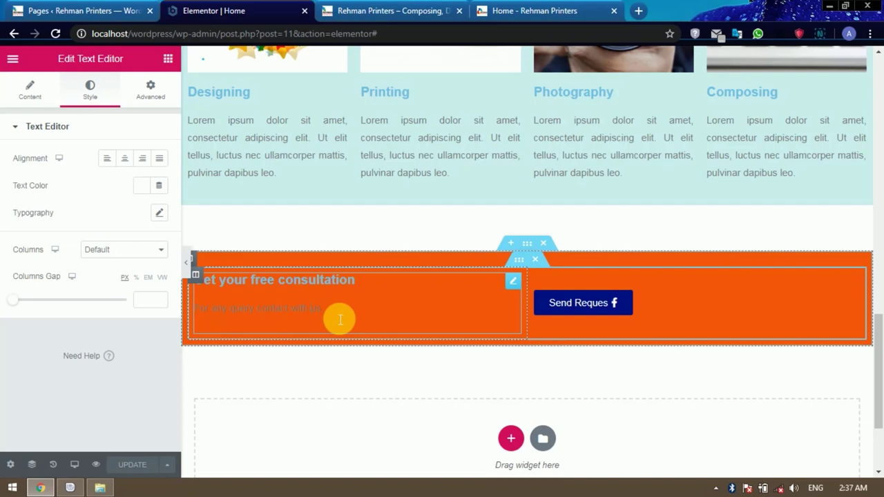
pyautogui.click(35, 93)
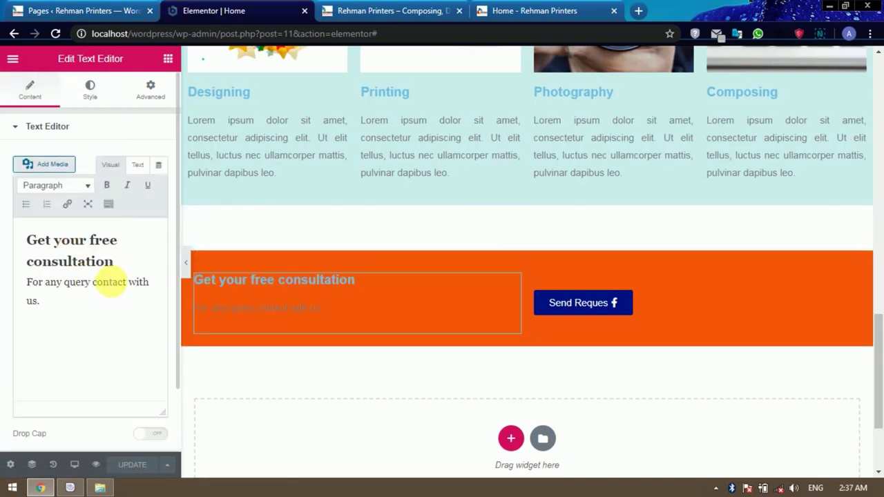
pyautogui.click(110, 282)
pyautogui.click(98, 95)
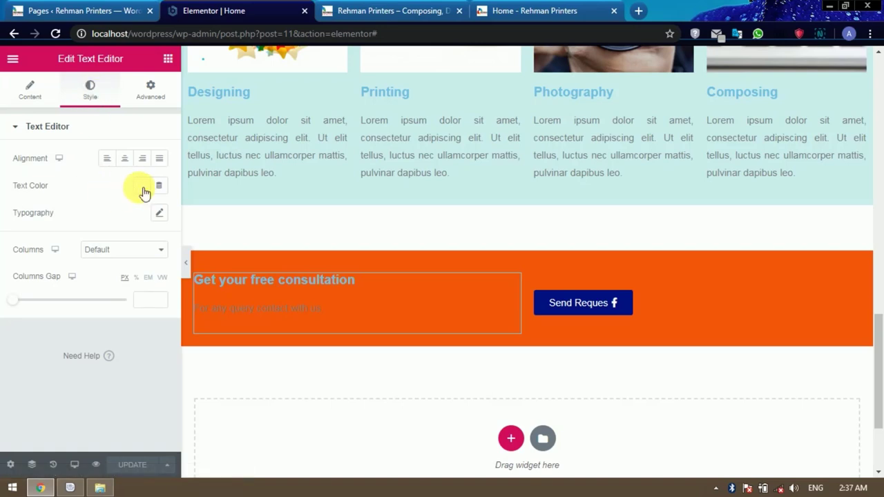
pyautogui.moveTo(317, 312); pyautogui.dragTo(183, 279)
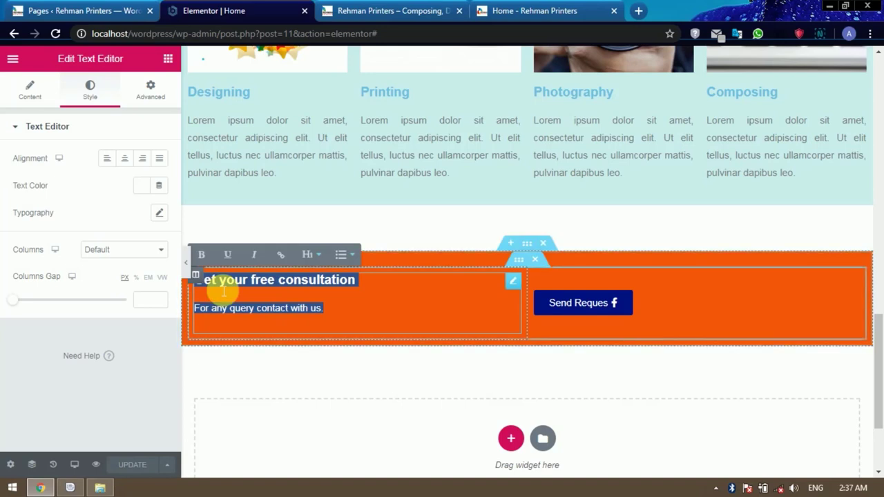
pyautogui.click(42, 97)
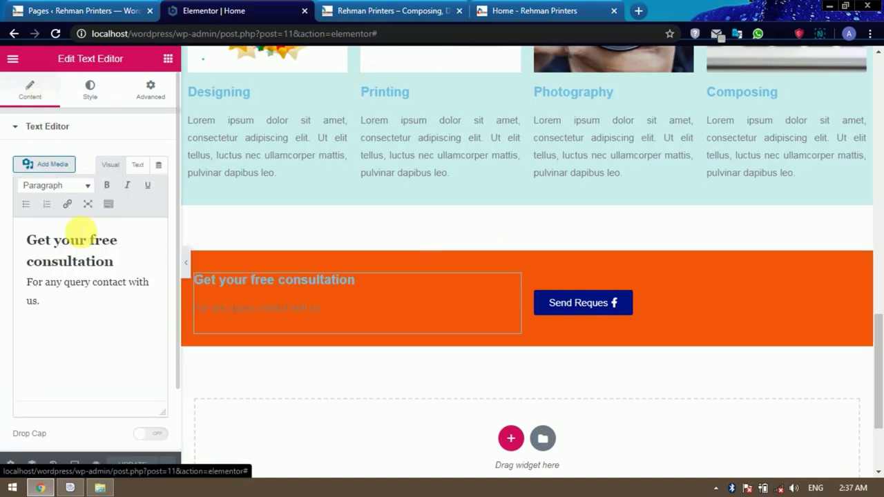
pyautogui.hotkey('ctrl', 'a')
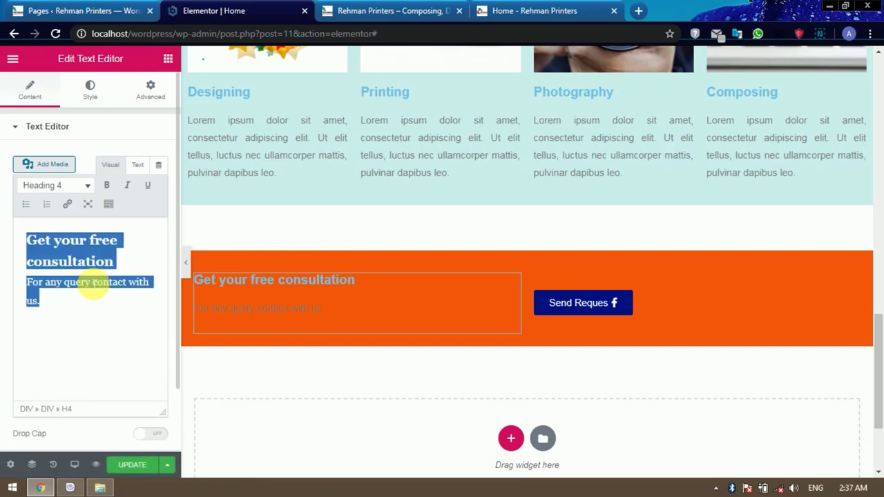
pyautogui.press('Right')
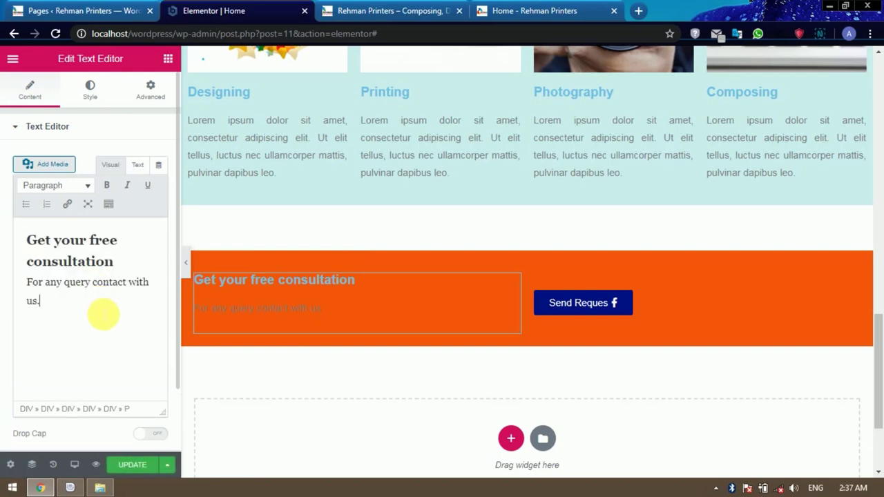
# Briefly try a reddish text colour, restore white #FFFFFF, and show the widget list.
pyautogui.click(90, 90)
pyautogui.click(147, 186)
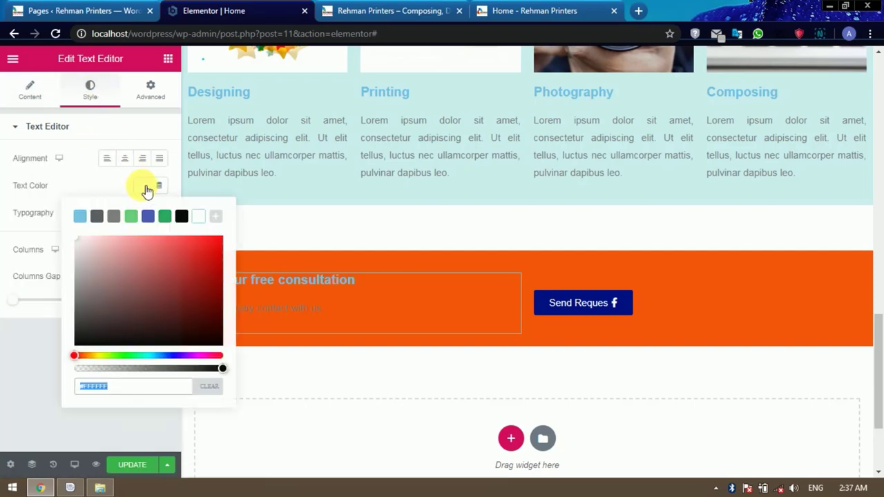
pyautogui.click(203, 265)
pyautogui.click(147, 269)
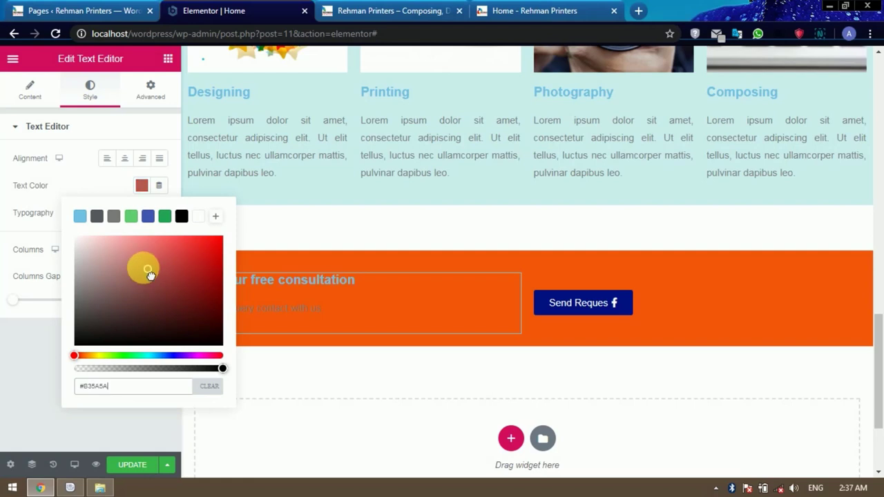
pyautogui.moveTo(149, 275); pyautogui.dragTo(69, 240)
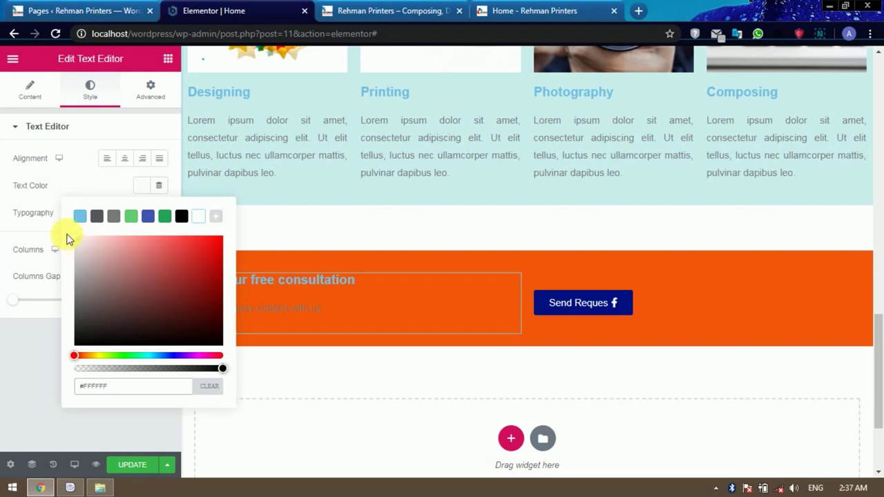
pyautogui.click(64, 183)
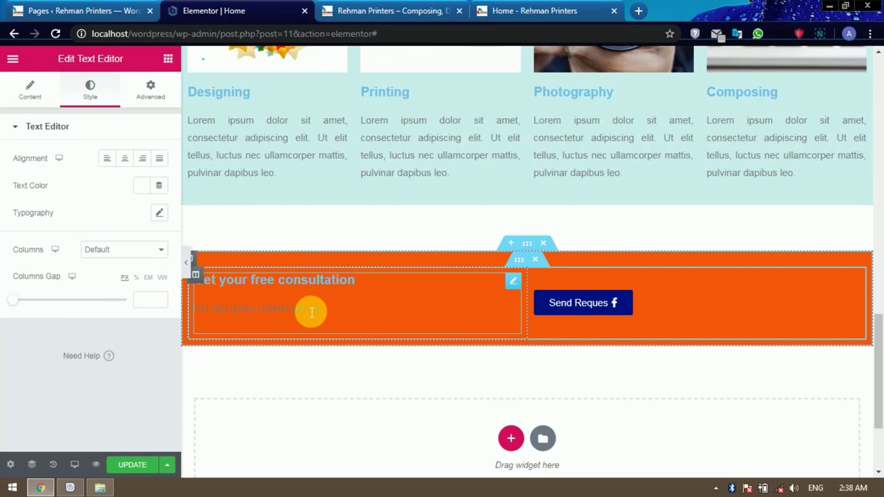
pyautogui.click(168, 60)
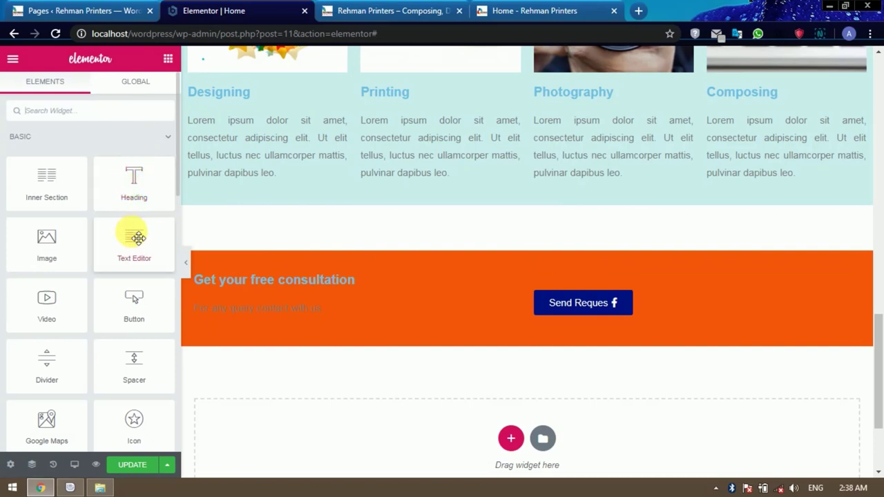
# Add a Text Editor block to the orange section's left column with white #FFFFFF text.
pyautogui.moveTo(135, 242); pyautogui.dragTo(262, 283)
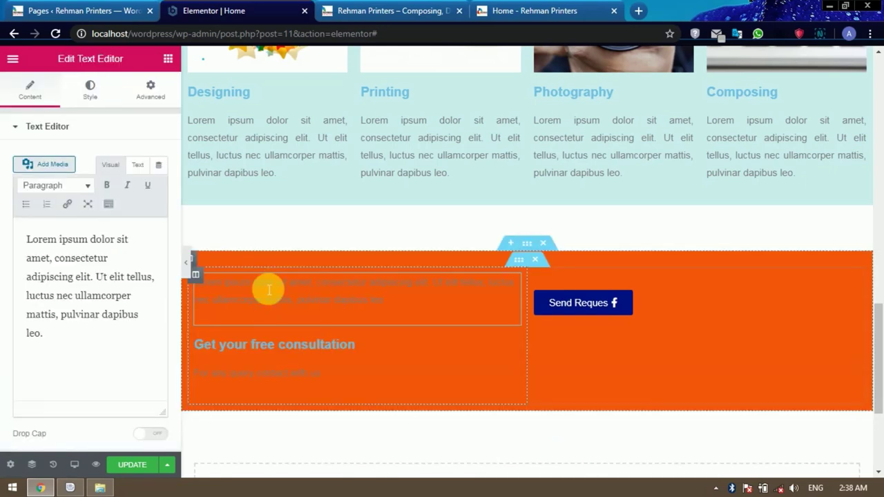
pyautogui.click(125, 303)
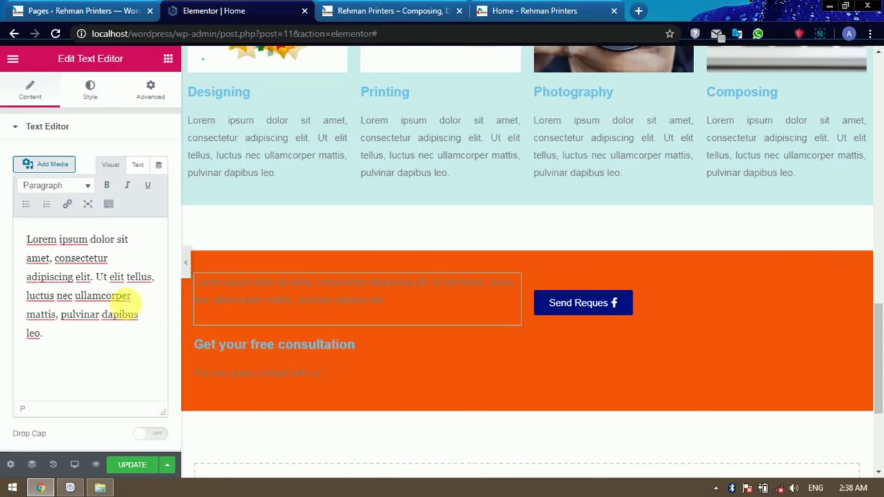
pyautogui.click(90, 90)
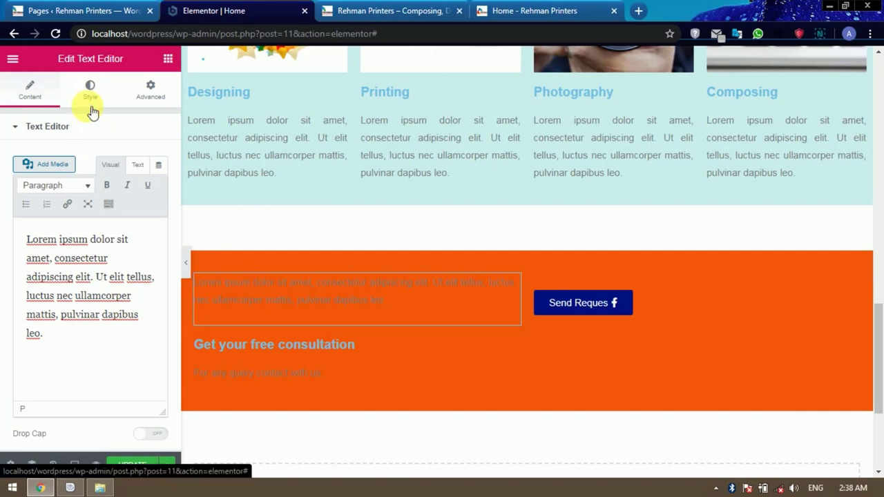
pyautogui.click(139, 186)
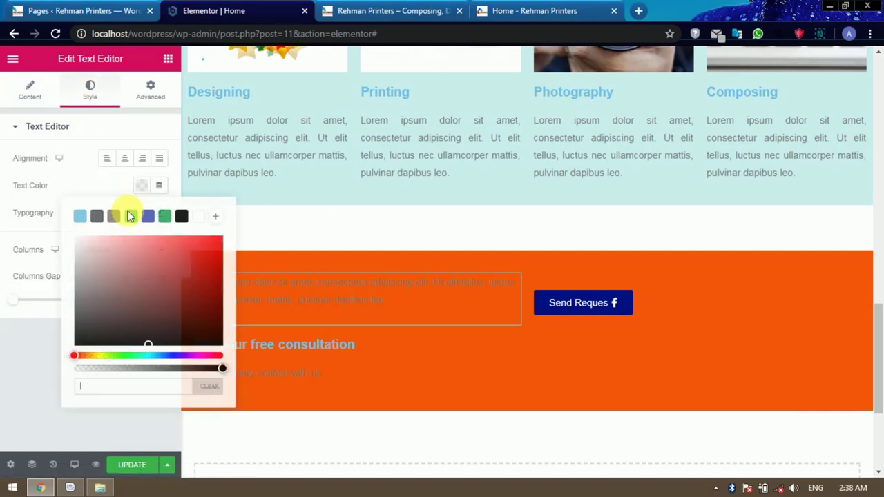
pyautogui.click(103, 247)
pyautogui.click(86, 179)
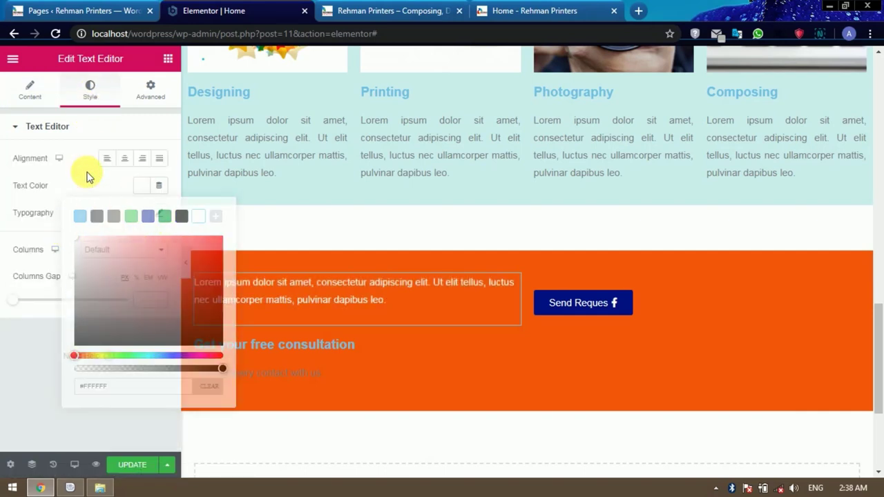
# Select all of the new block's Lorem ipsum placeholder text.
pyautogui.click(31, 88)
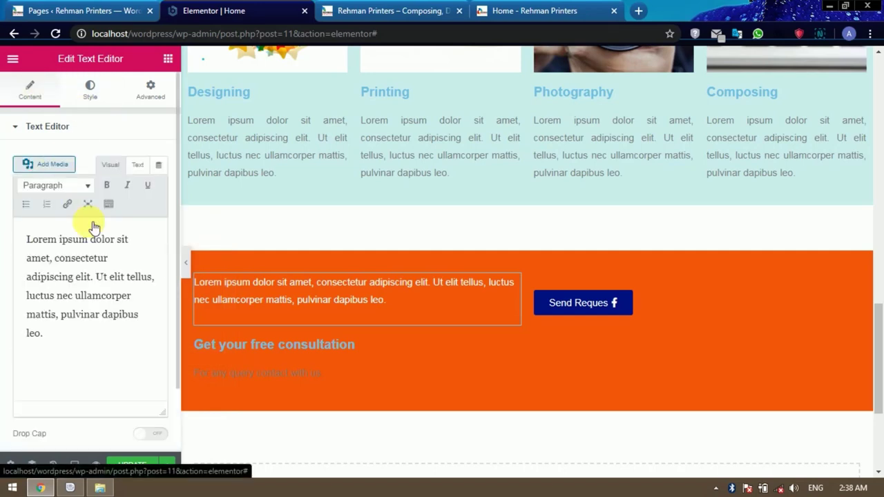
pyautogui.click(121, 334)
pyautogui.hotkey('ctrl', 'a')
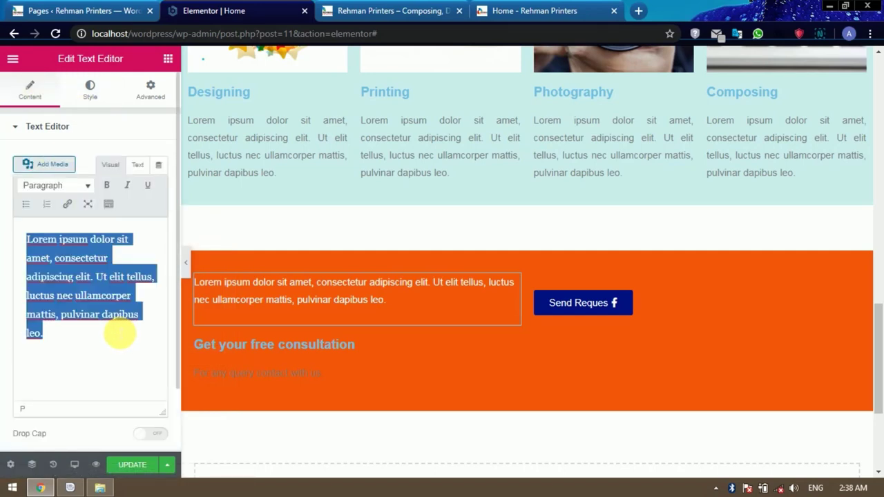
# Replace the placeholder with 'Get Your Free Consultation' and 'For any query contact with us'.
pyautogui.write('Get')
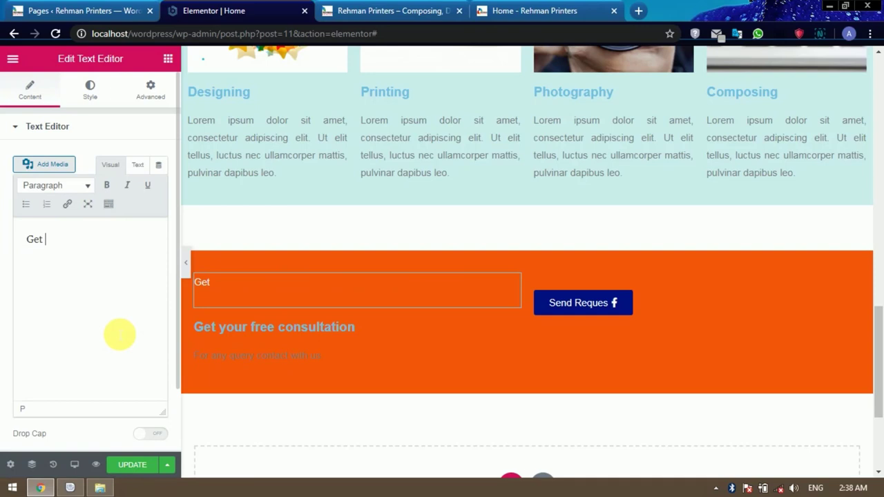
pyautogui.write(' Your Free')
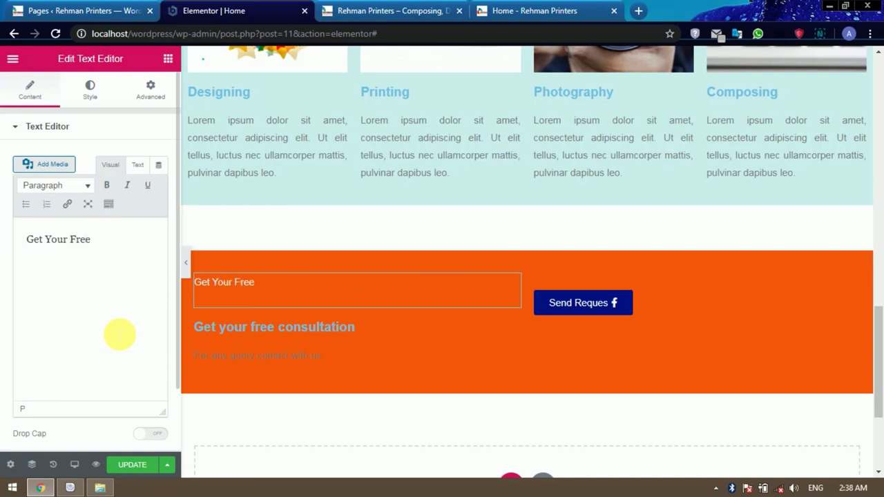
pyautogui.write(' Consultation ')
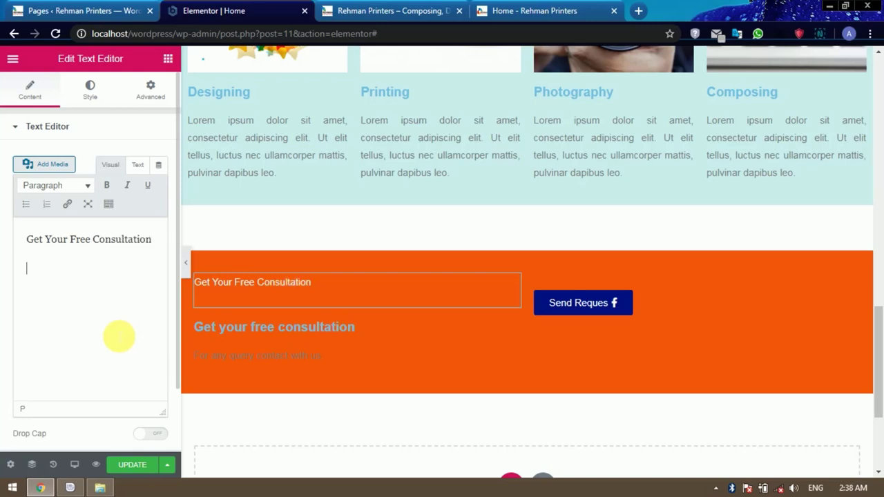
pyautogui.write('For')
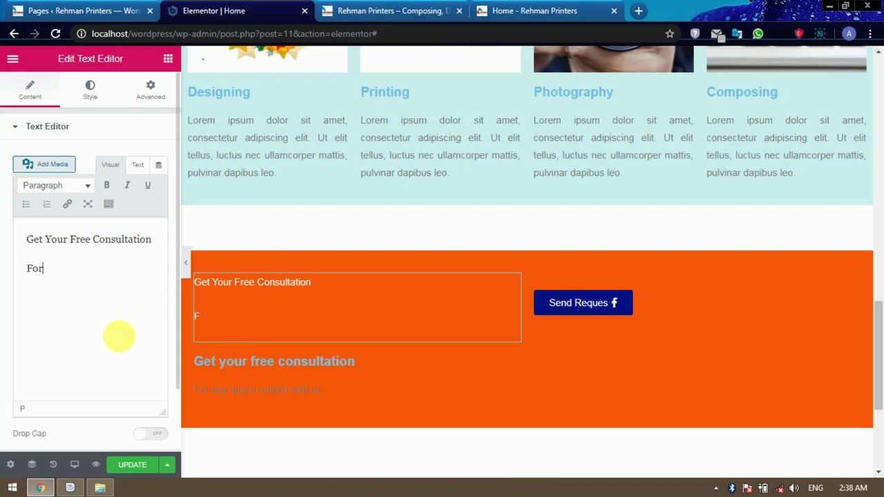
pyautogui.write(' any query ')
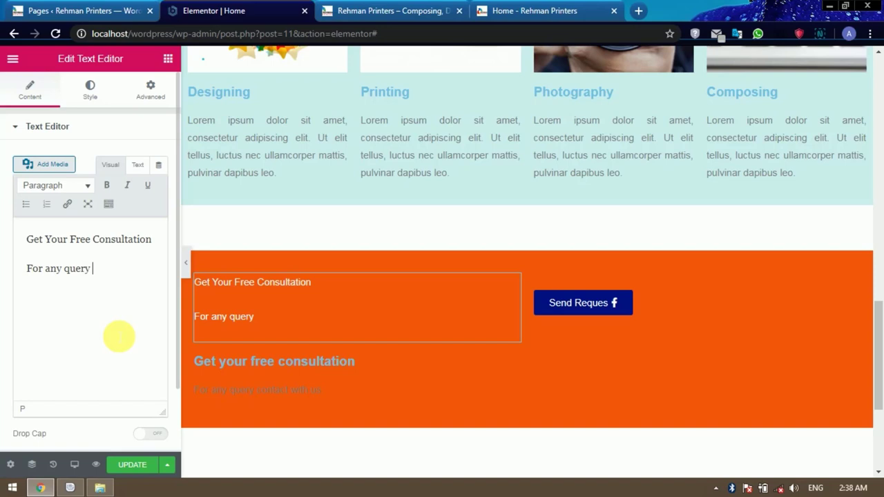
pyautogui.write('contact with us')
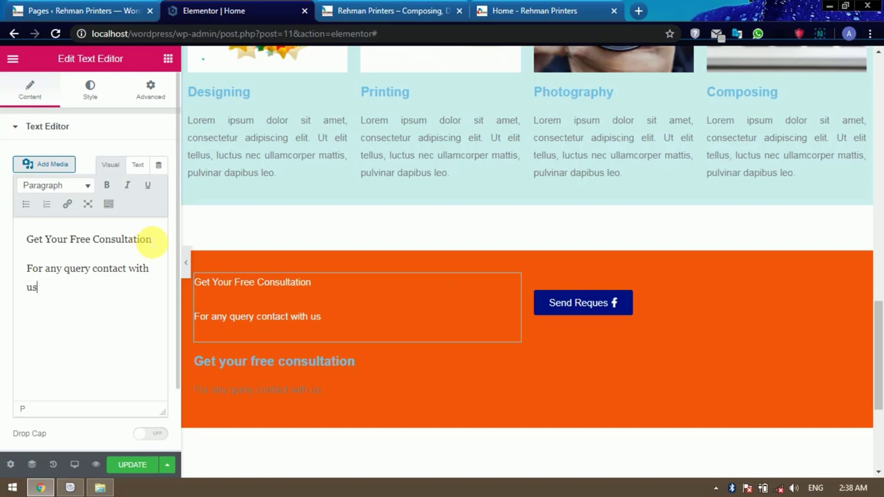
pyautogui.moveTo(152, 239); pyautogui.dragTo(26, 239)
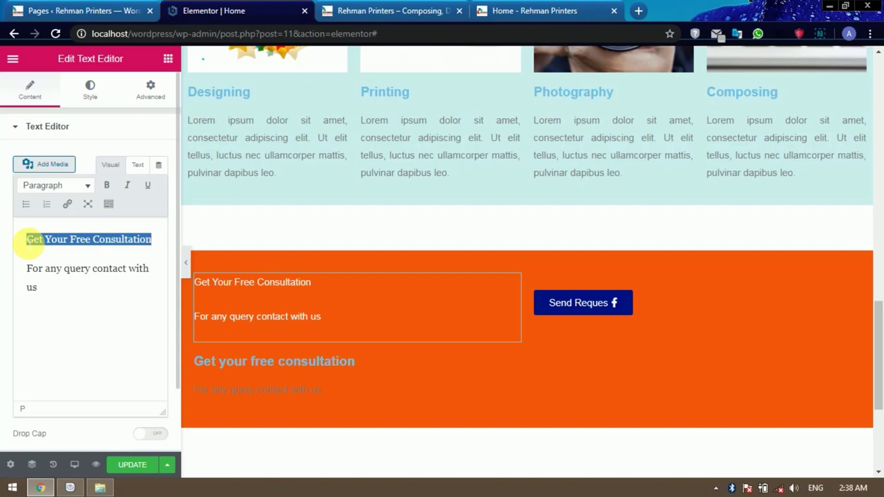
# Set the new text block's typography size to 17 px.
pyautogui.click(100, 97)
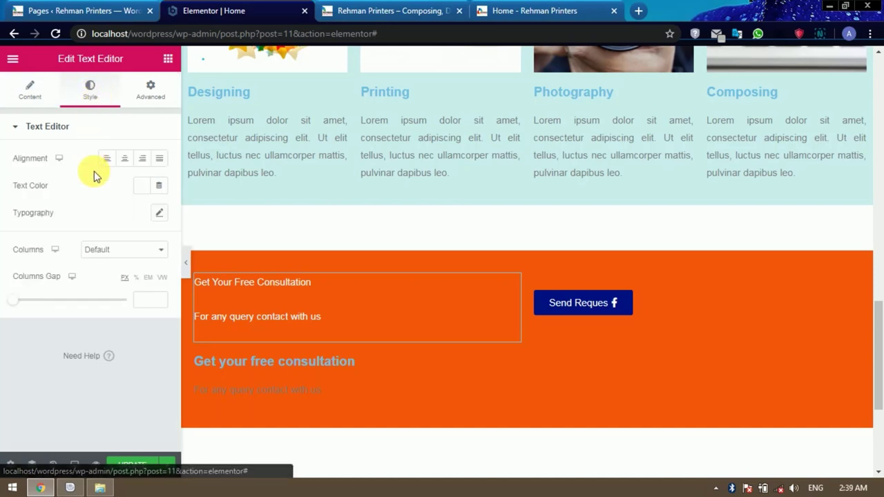
pyautogui.click(160, 214)
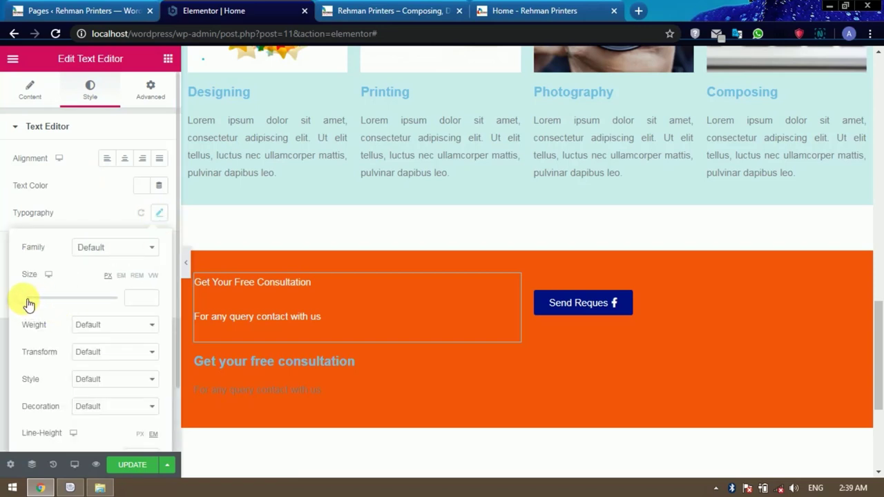
pyautogui.moveTo(28, 304); pyautogui.dragTo(42, 305)
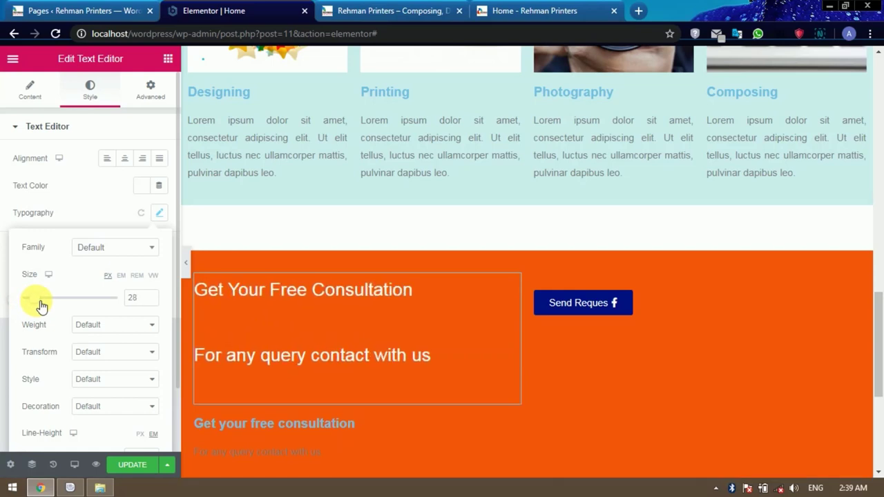
pyautogui.moveTo(42, 305); pyautogui.dragTo(39, 306)
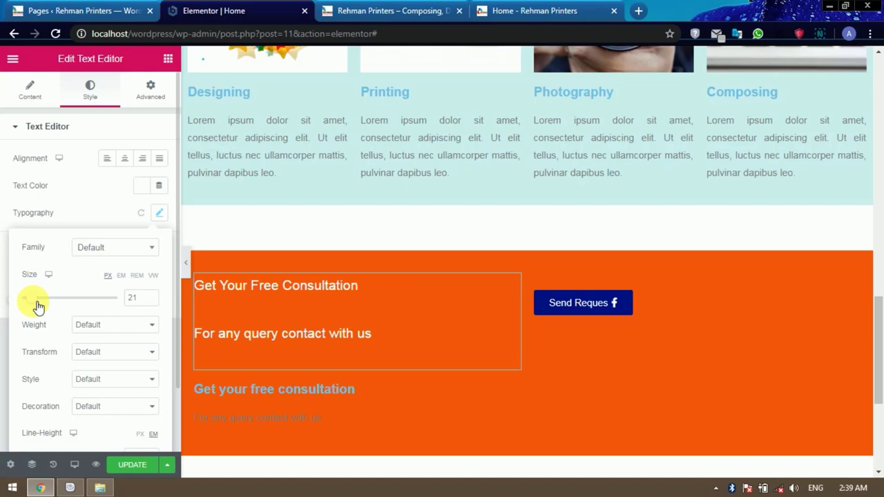
pyautogui.moveTo(39, 307); pyautogui.dragTo(37, 306)
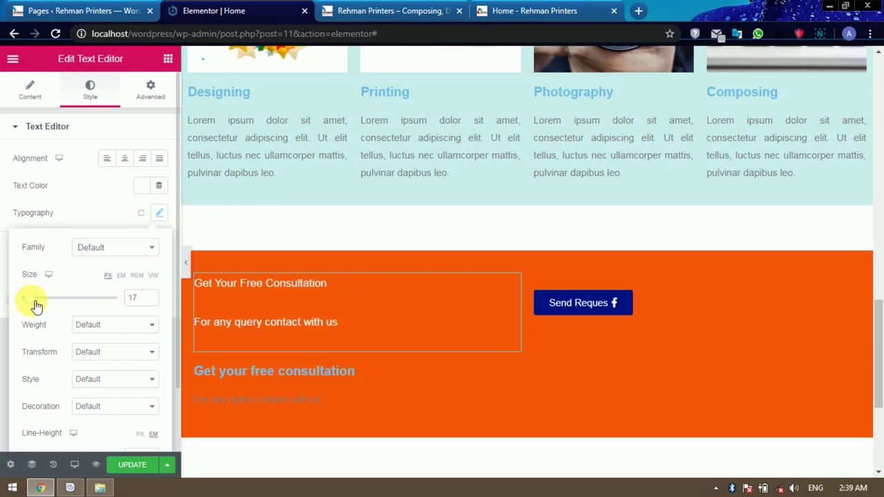
pyautogui.click(263, 314)
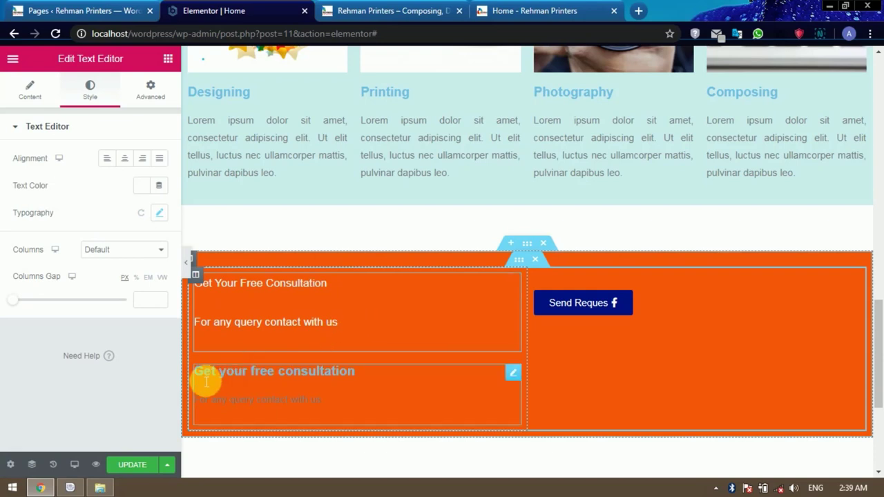
# Delete the old consultation text block and select the 'Get Your Free Consultation' line.
pyautogui.click(515, 374)
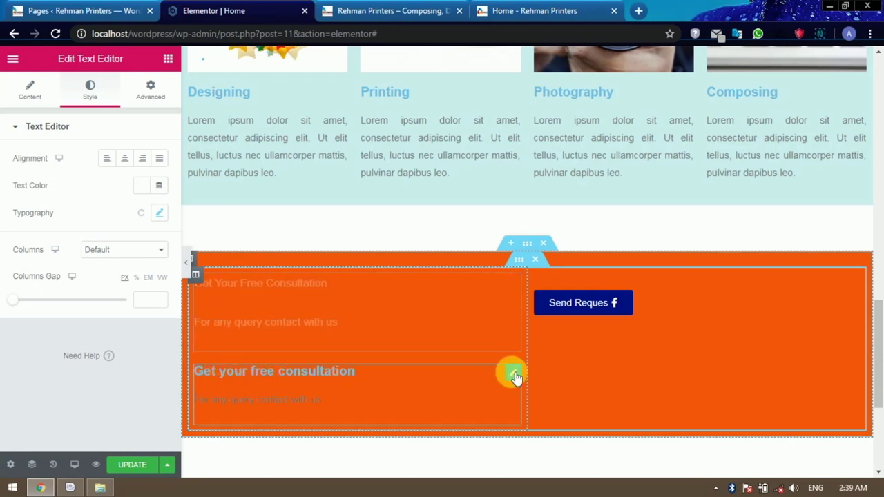
pyautogui.press('Delete')
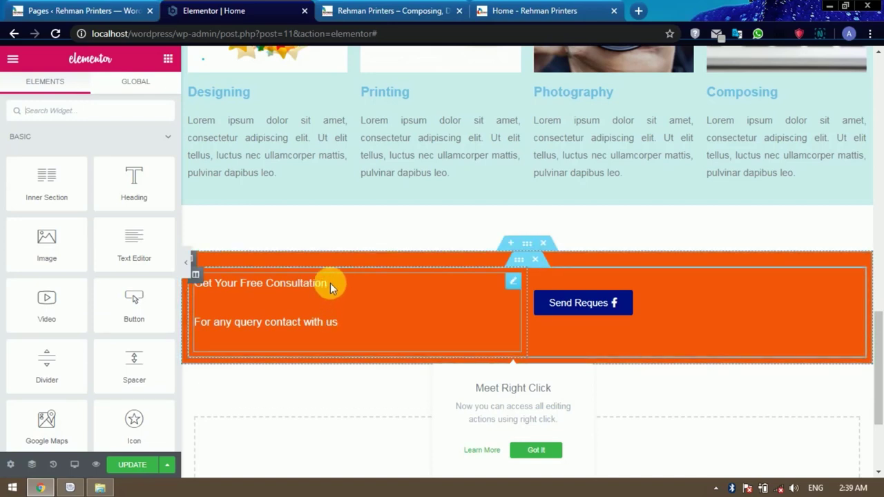
pyautogui.moveTo(329, 283); pyautogui.dragTo(200, 290)
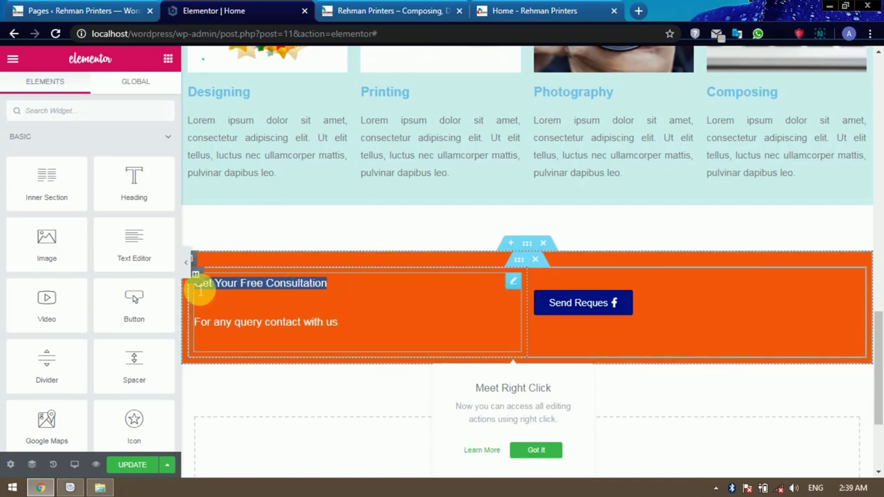
pyautogui.click(237, 306)
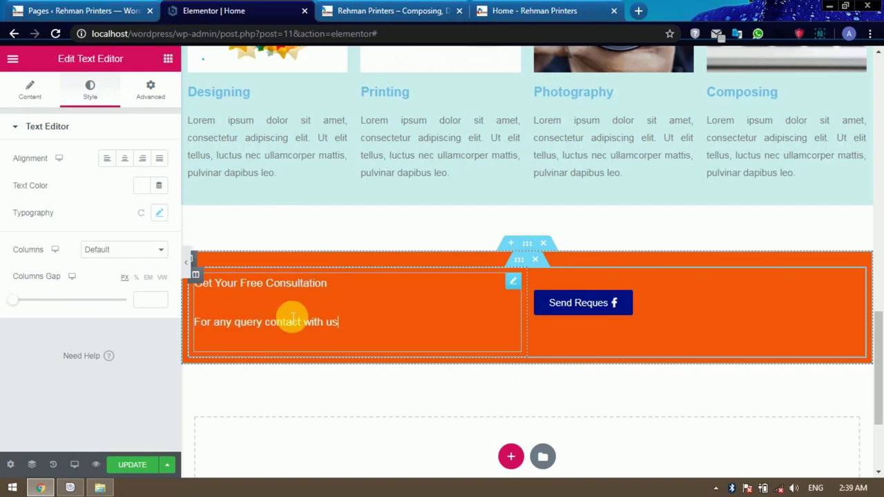
pyautogui.moveTo(339, 293); pyautogui.dragTo(185, 282)
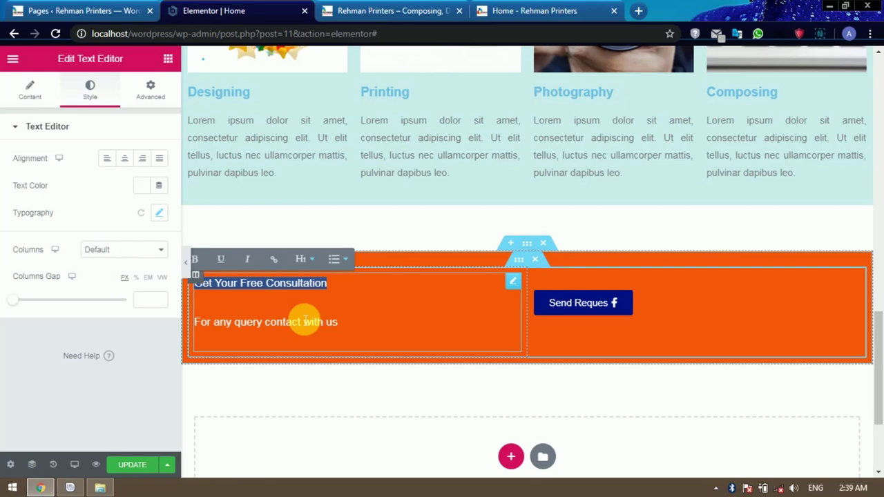
# Format 'Get Your Free Consultation' as an H3 heading.
pyautogui.click(312, 260)
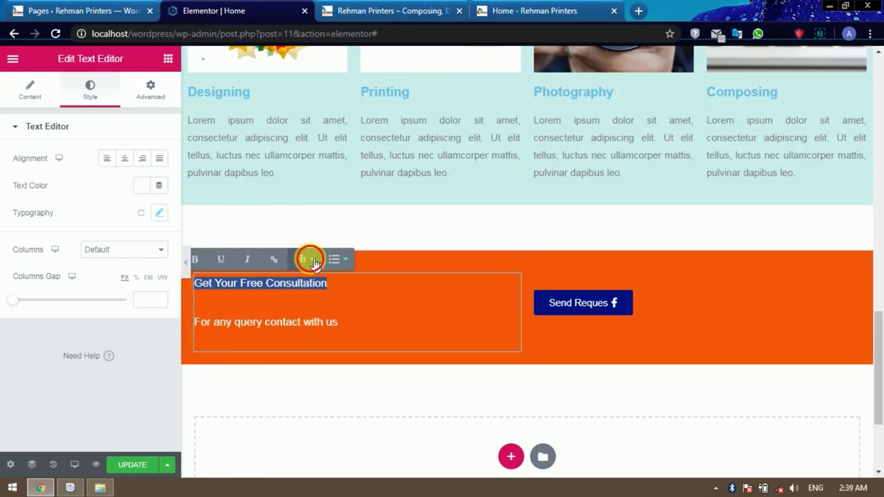
pyautogui.click(200, 261)
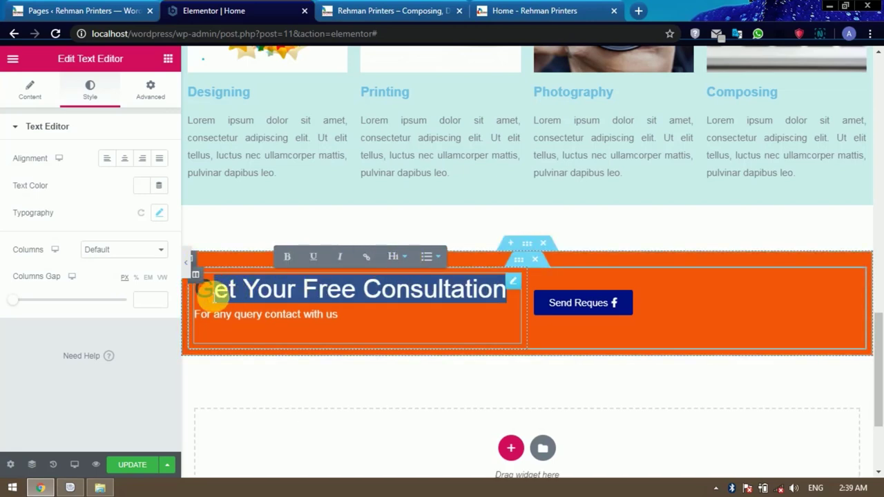
pyautogui.click(411, 260)
pyautogui.click(271, 258)
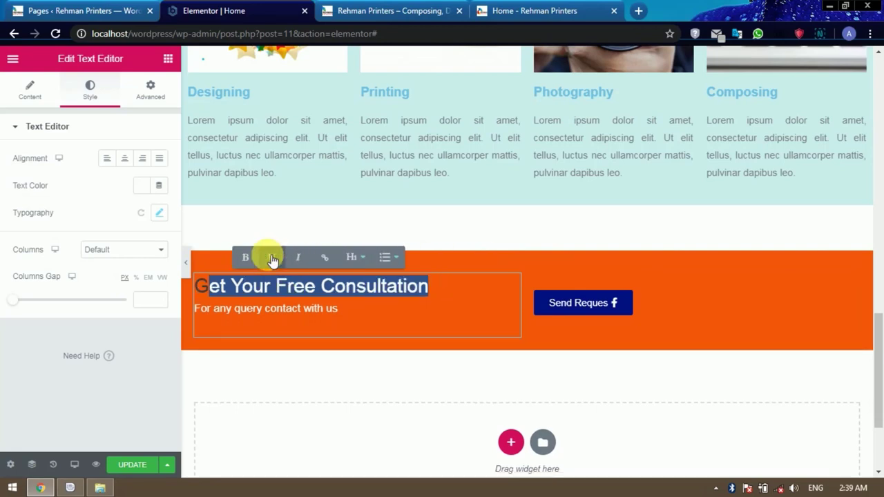
pyautogui.click(361, 257)
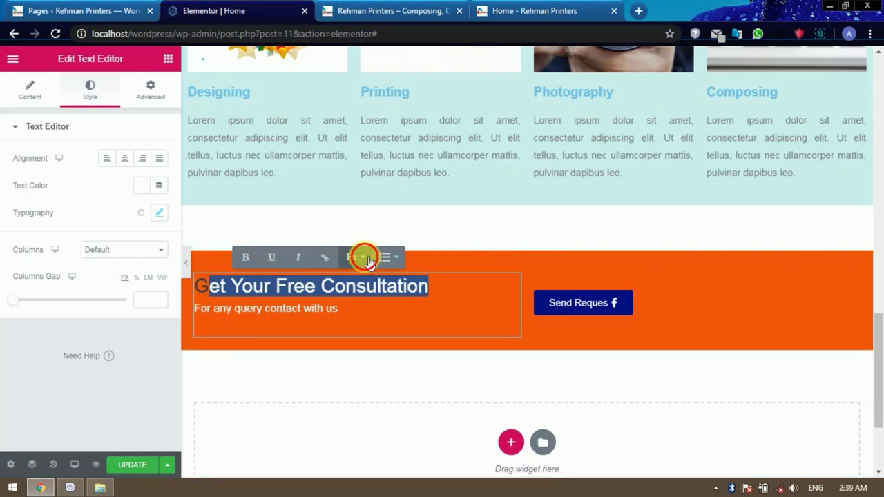
pyautogui.click(258, 264)
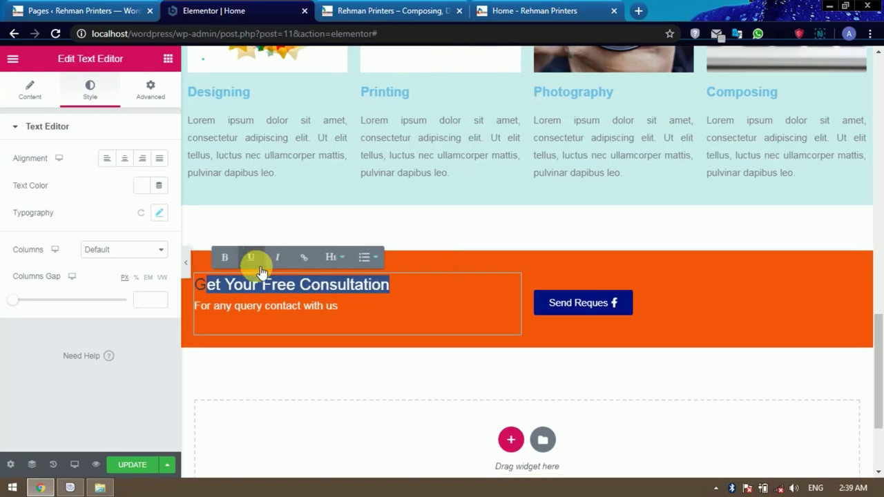
pyautogui.click(423, 313)
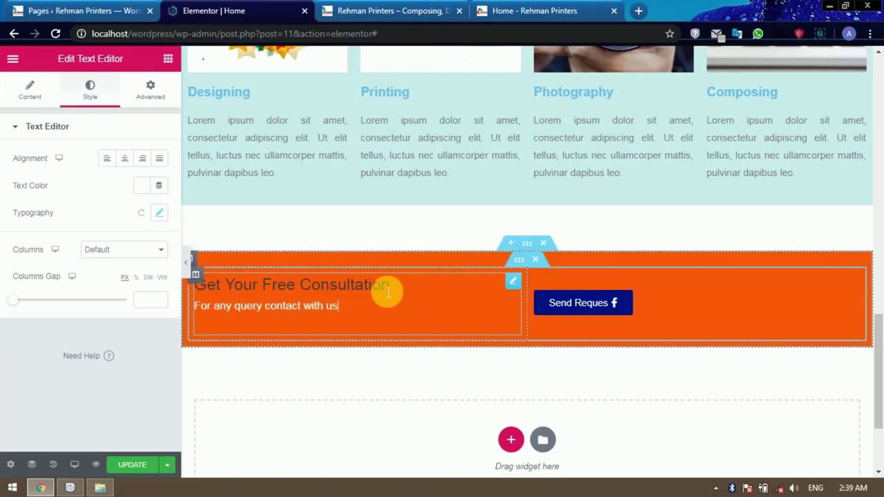
pyautogui.moveTo(386, 290); pyautogui.dragTo(195, 284)
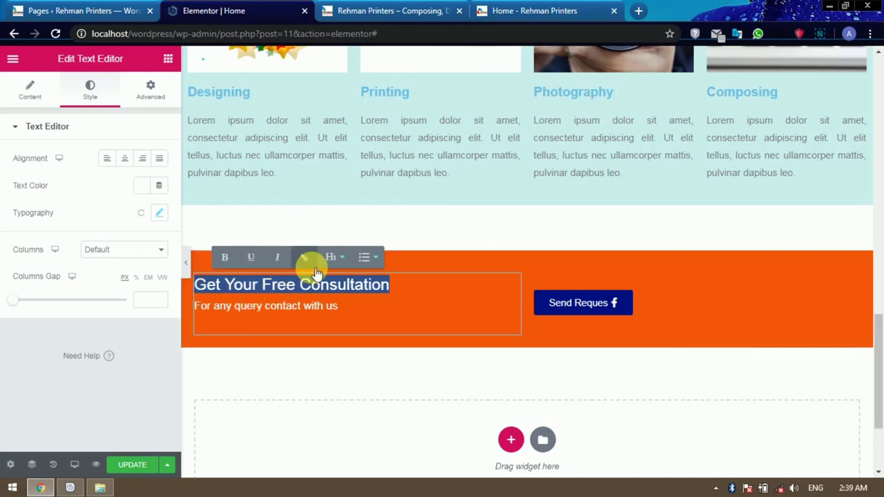
pyautogui.click(365, 309)
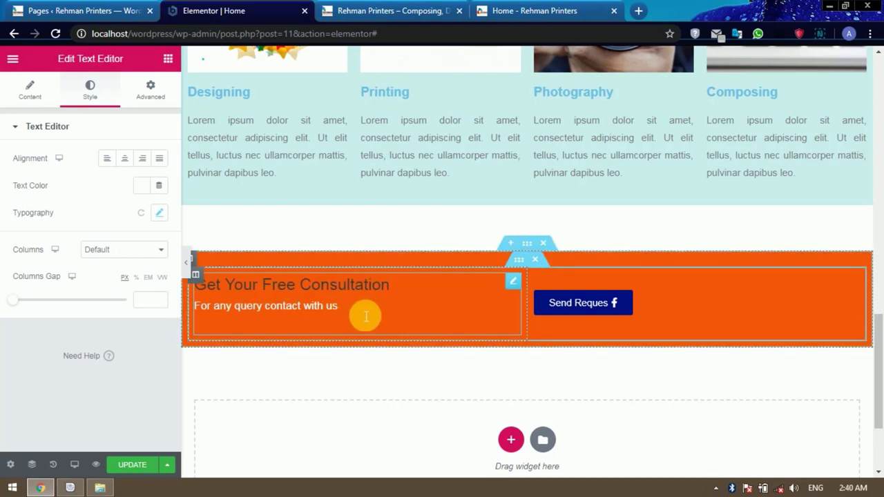
# Dismiss the right-click intro popup, save the page, and switch to the live site tab.
pyautogui.click(141, 187)
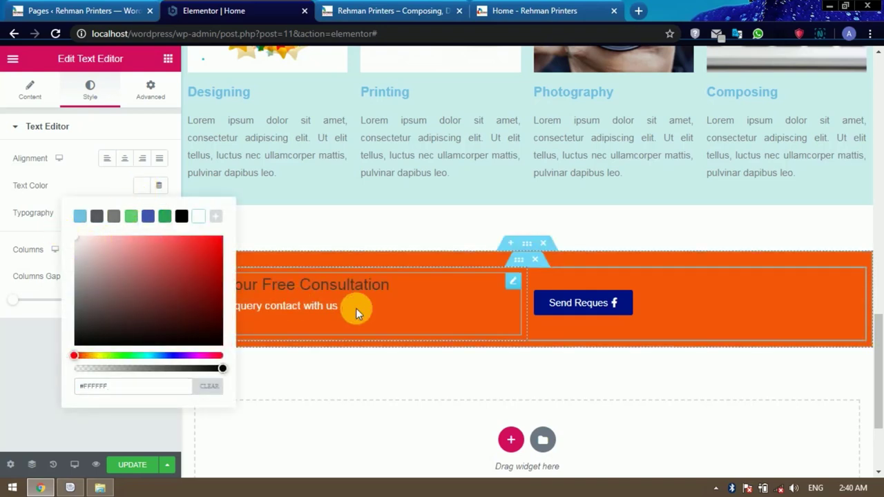
pyautogui.click(514, 284)
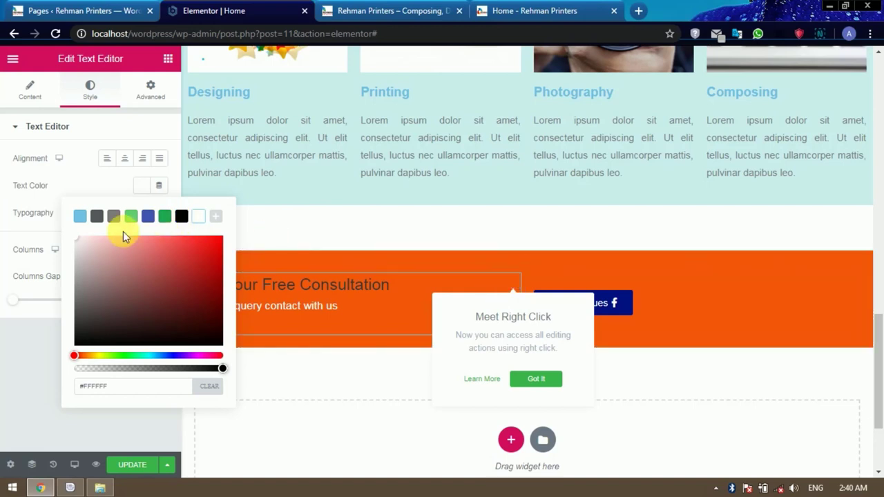
pyautogui.click(195, 218)
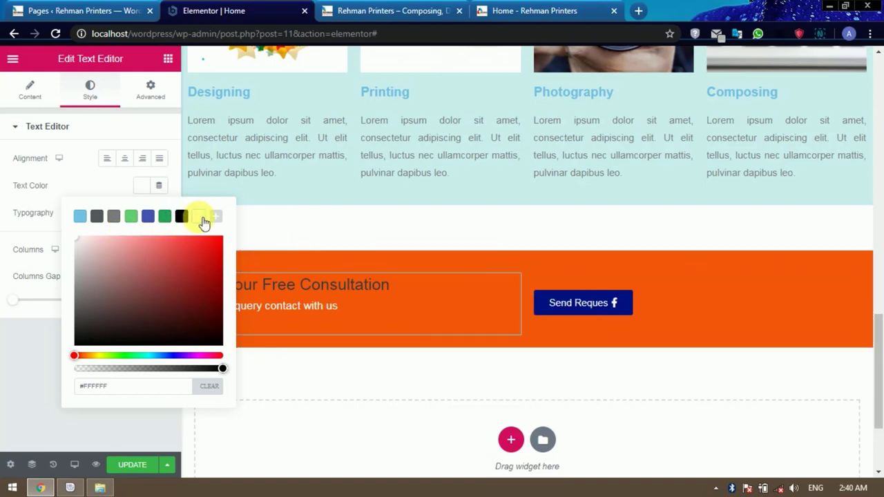
pyautogui.click(323, 304)
pyautogui.click(132, 467)
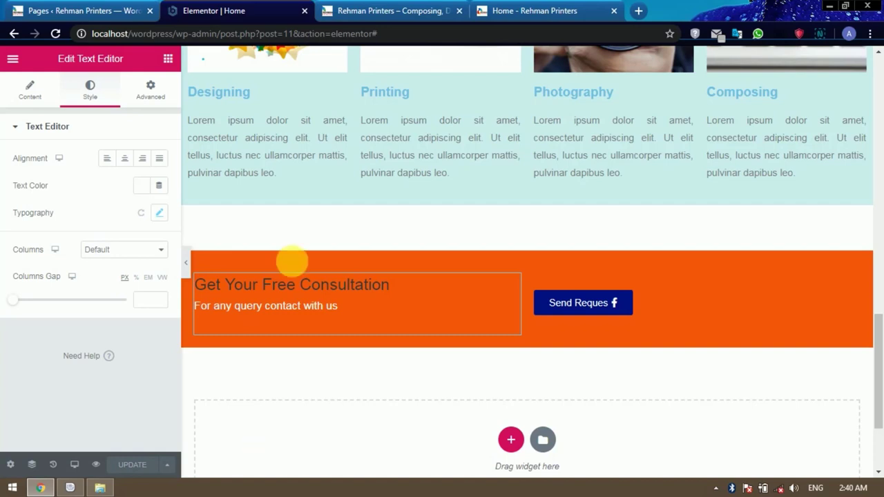
pyautogui.click(369, 11)
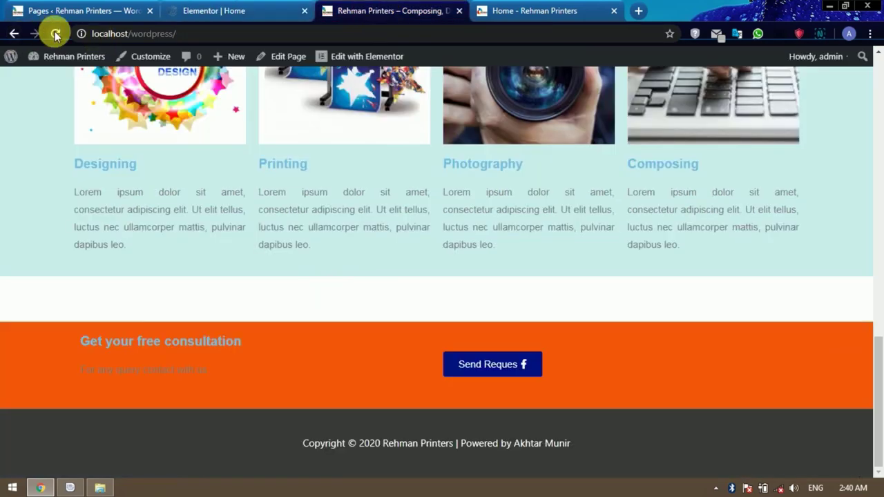
# Reload the live home page to check the enlarged 'Get Your Free Consultation' heading, then go back to Elementor.
pyautogui.click(55, 34)
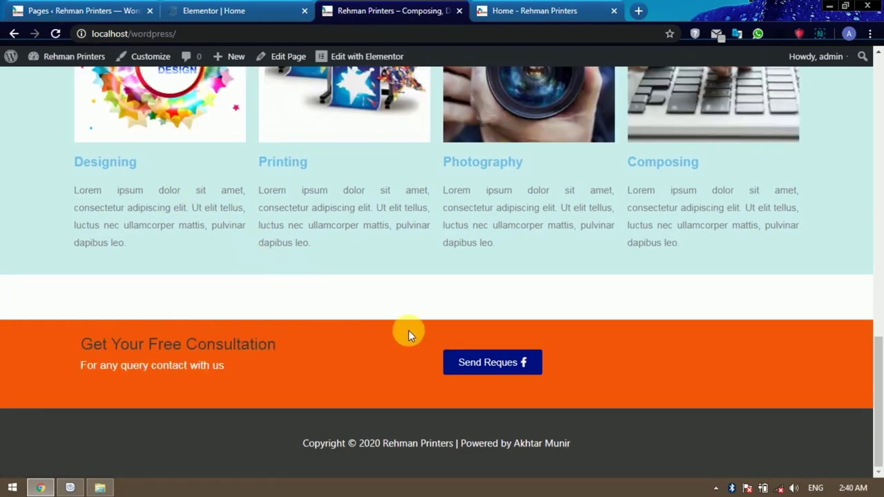
pyautogui.click(234, 10)
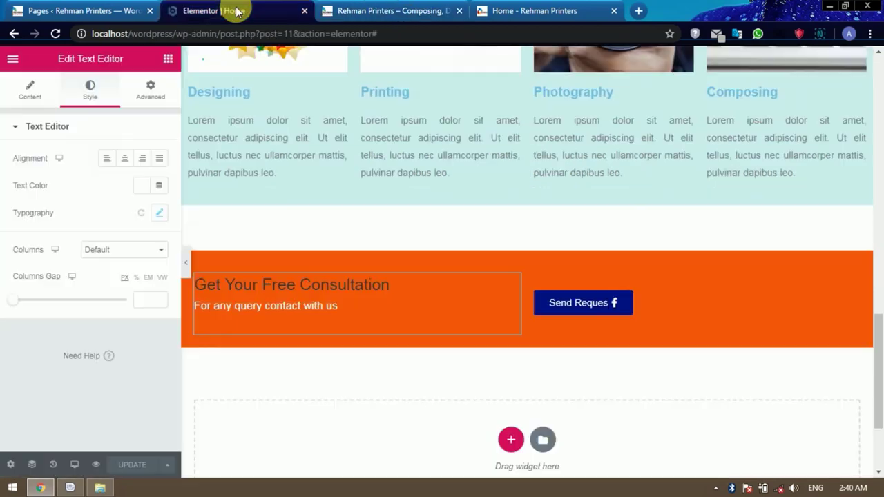
pyautogui.click(624, 309)
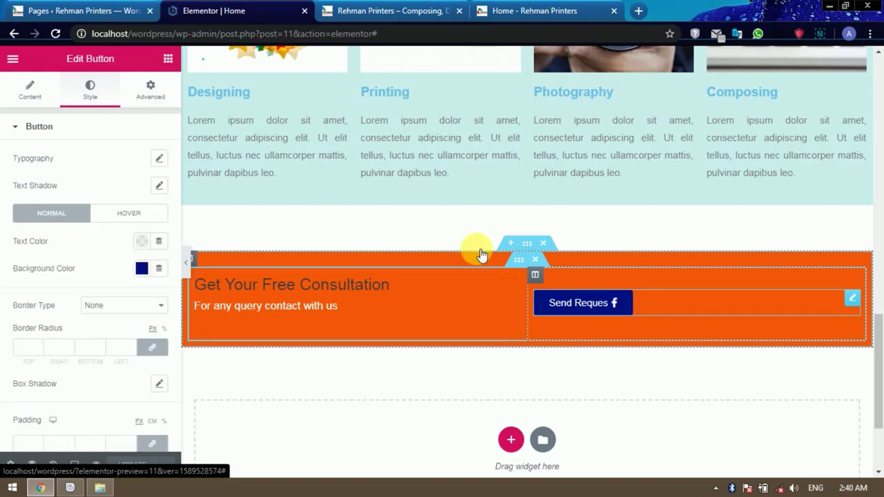
pyautogui.click(30, 90)
pyautogui.moveTo(34, 228); pyautogui.dragTo(2, 228)
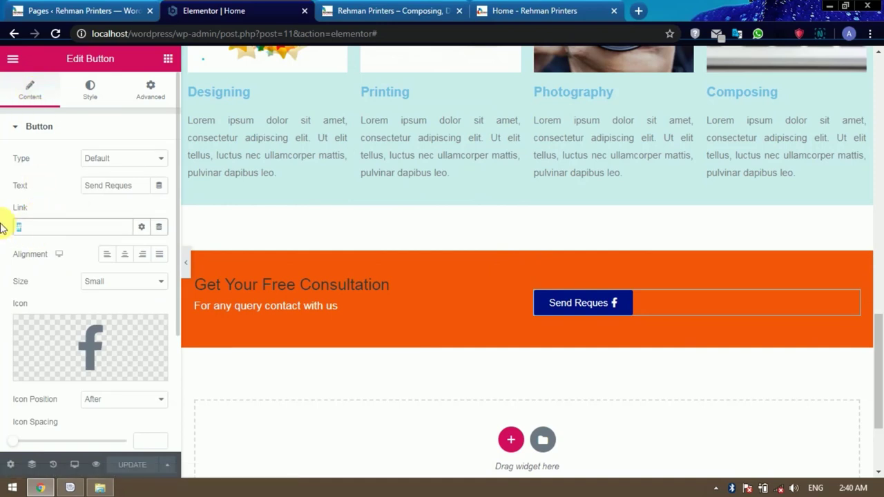
pyautogui.write('h')
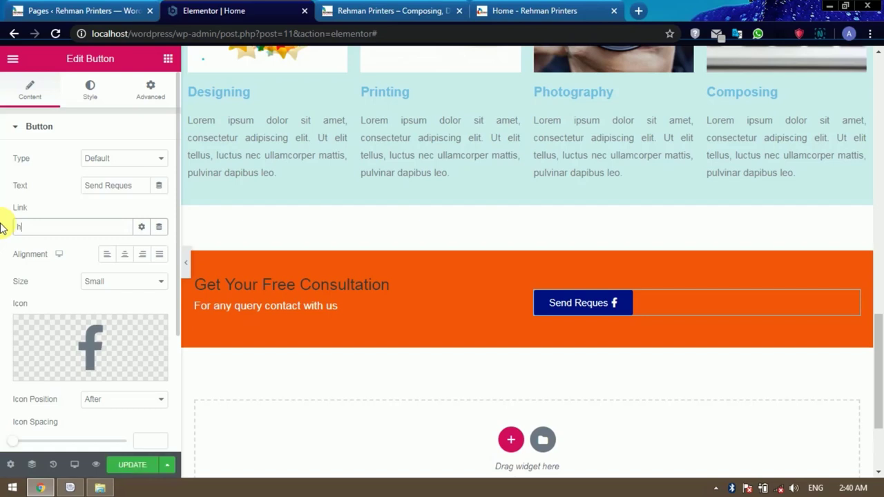
pyautogui.write('ttp:')
pyautogui.write('s://www.facebook.')
pyautogui.write('com/')
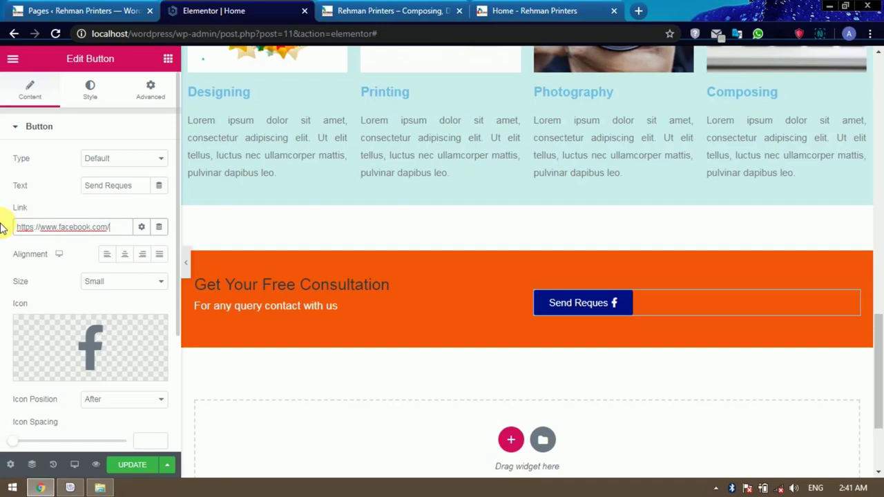
pyautogui.click(134, 465)
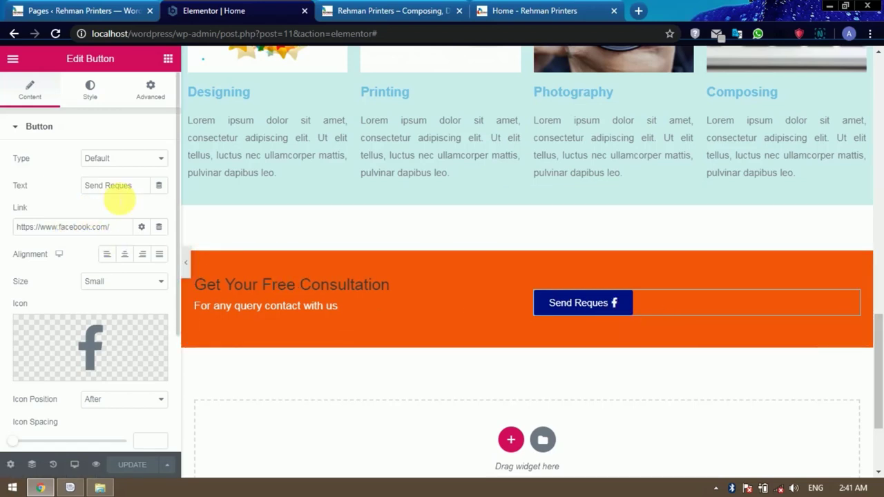
# Look at the 'Our recent projects' gallery on the Rehman Printers reference site, then return to Elementor.
pyautogui.click(511, 12)
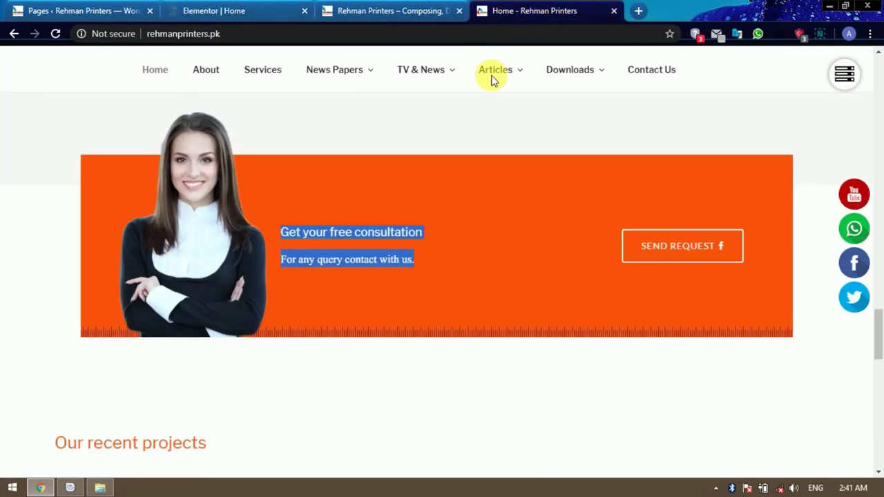
pyautogui.scroll(-5, 442, 279)
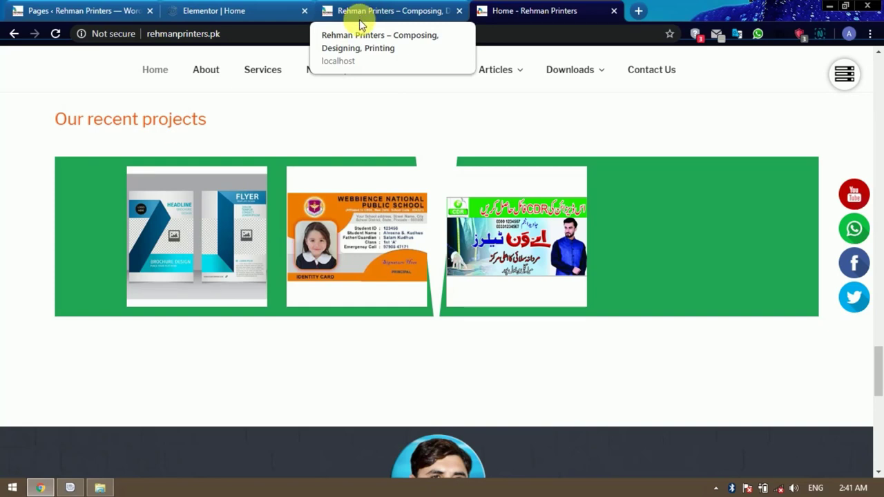
pyautogui.click(256, 12)
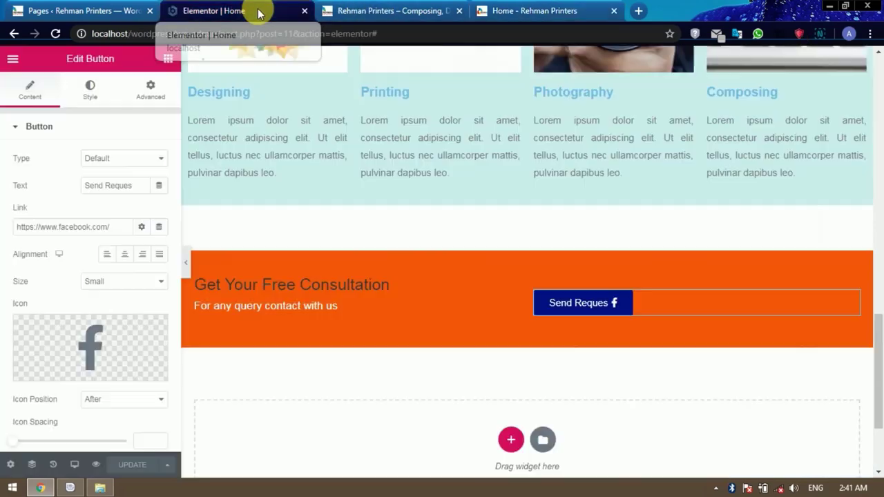
# Add a one-column section under the orange banner holding a 50 px Spacer widget.
pyautogui.scroll(-2, 568, 276)
pyautogui.scroll(-1, 568, 277)
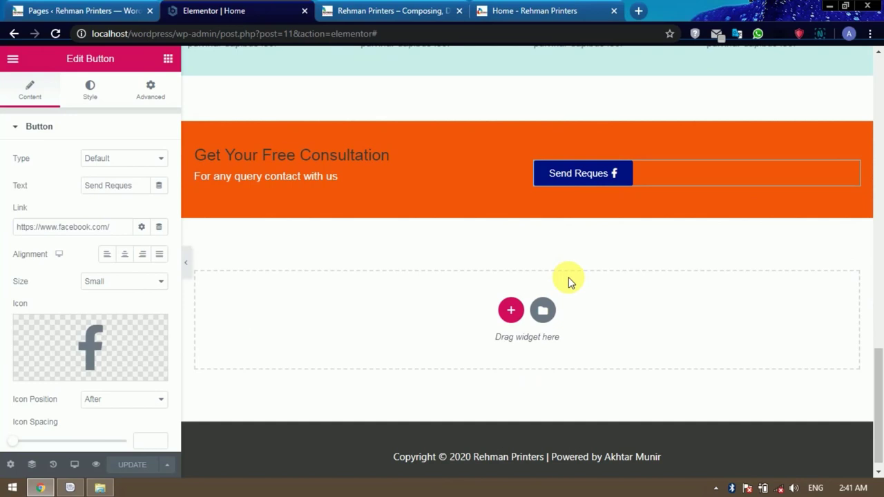
pyautogui.click(511, 310)
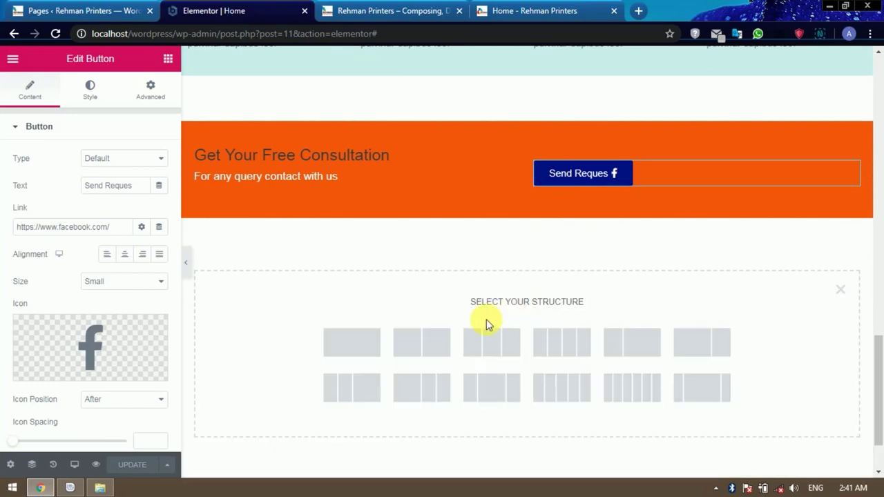
pyautogui.click(359, 343)
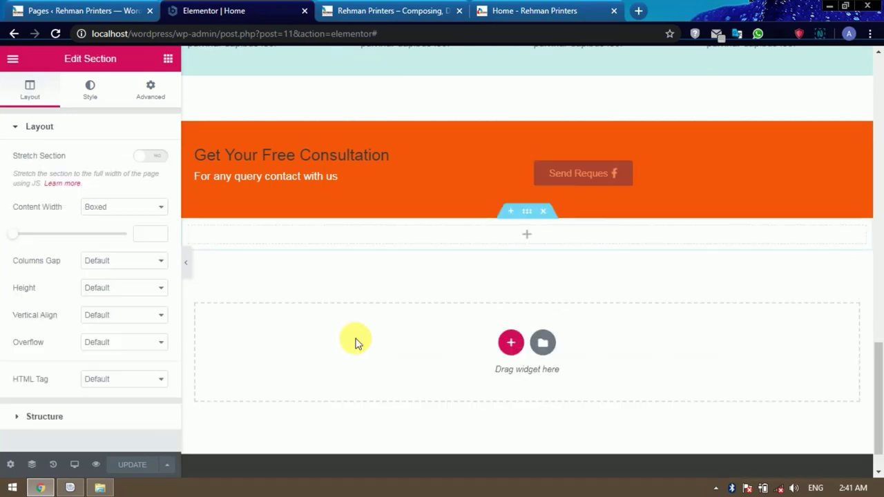
pyautogui.click(168, 59)
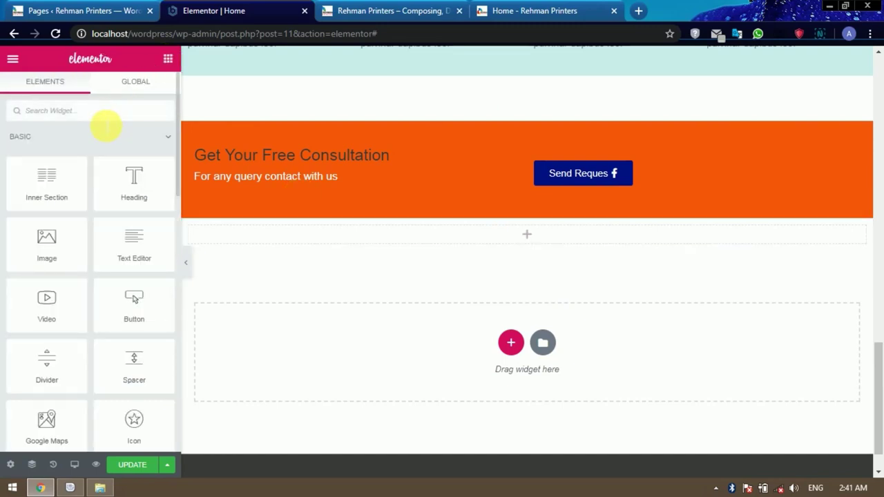
pyautogui.write('sp')
pyautogui.moveTo(49, 148); pyautogui.dragTo(518, 241)
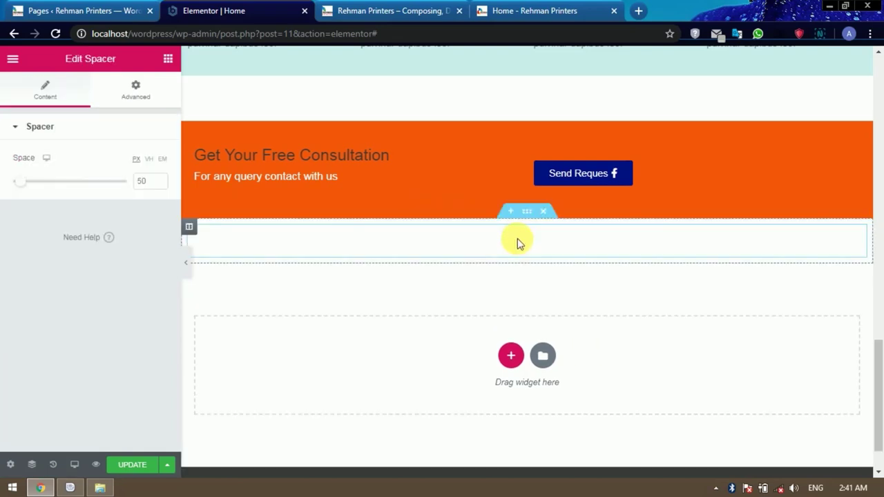
pyautogui.scroll(2, 545, 255)
pyautogui.scroll(-3, 528, 238)
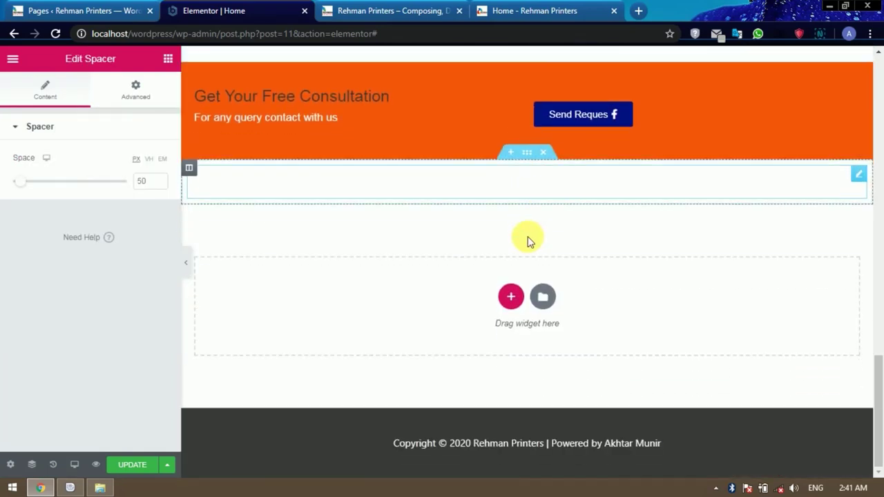
pyautogui.scroll(1, 527, 241)
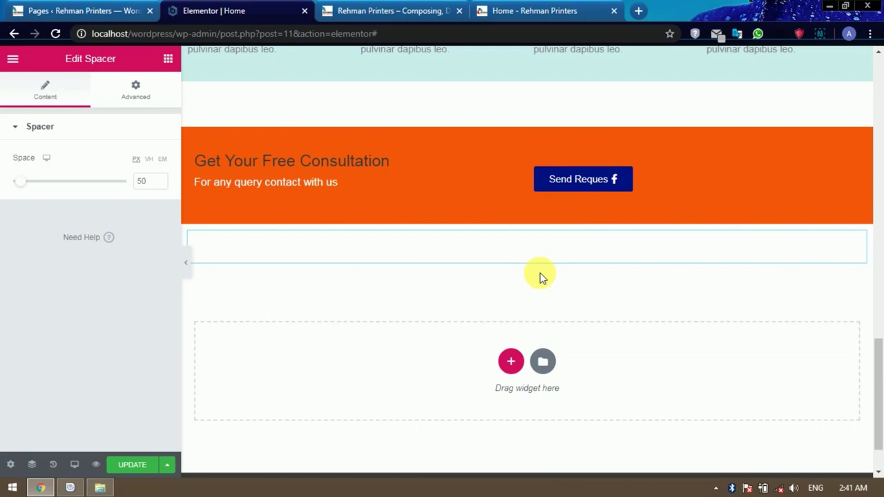
# Add a one-column section with a Heading widget reading 'Our Recent Projects'.
pyautogui.click(511, 361)
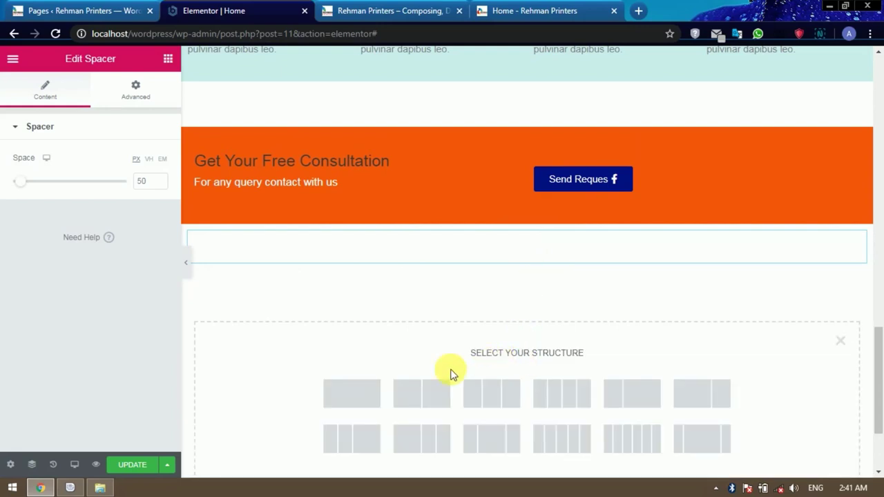
pyautogui.click(352, 394)
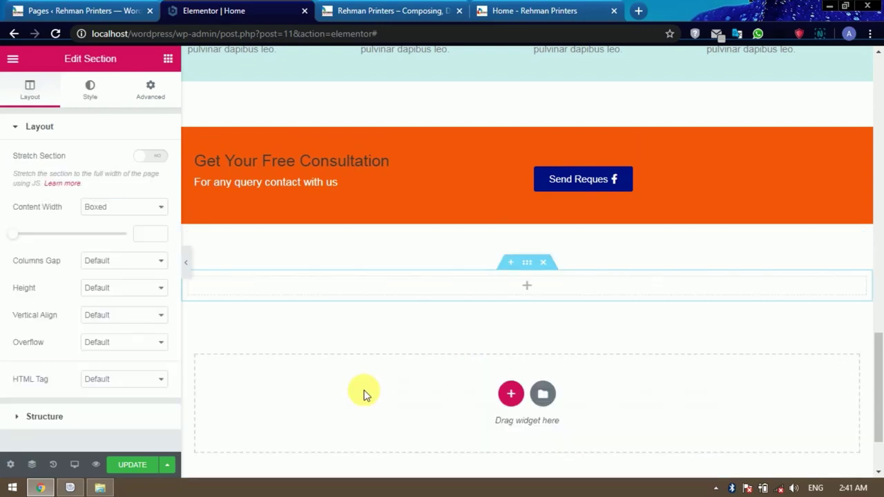
pyautogui.click(168, 59)
pyautogui.moveTo(149, 191); pyautogui.dragTo(535, 290)
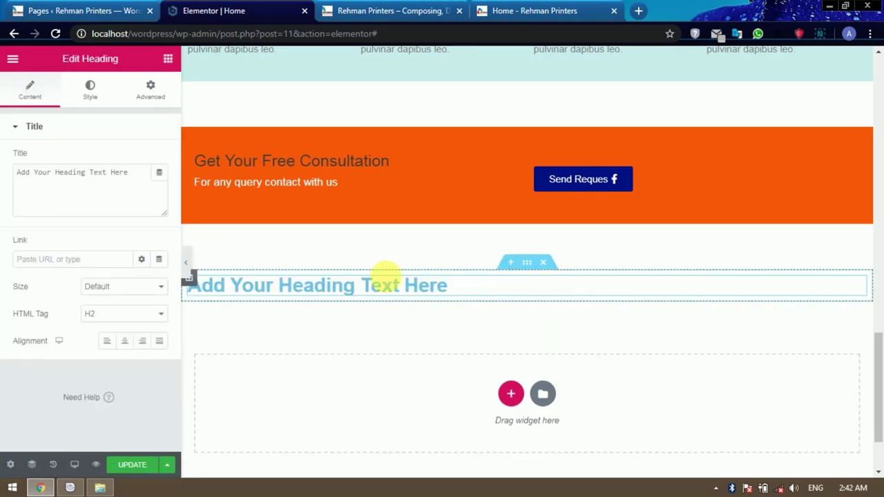
pyautogui.moveTo(128, 174); pyautogui.dragTo(13, 179)
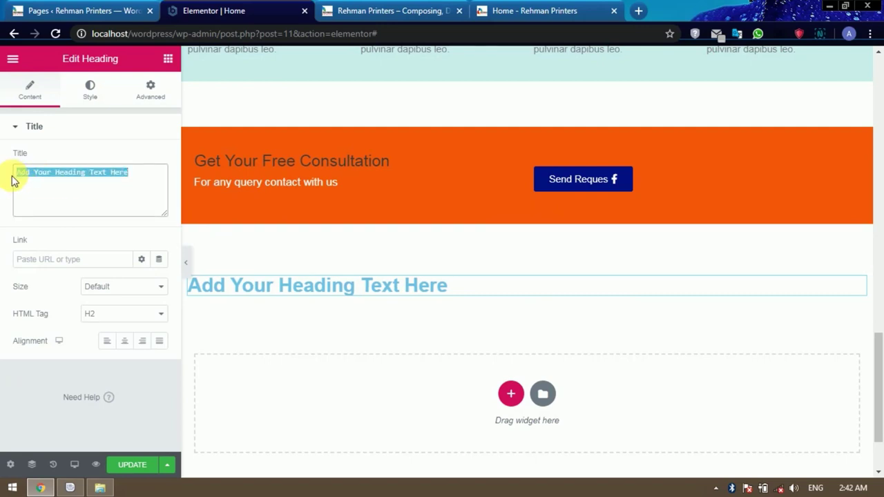
pyautogui.write('Our ')
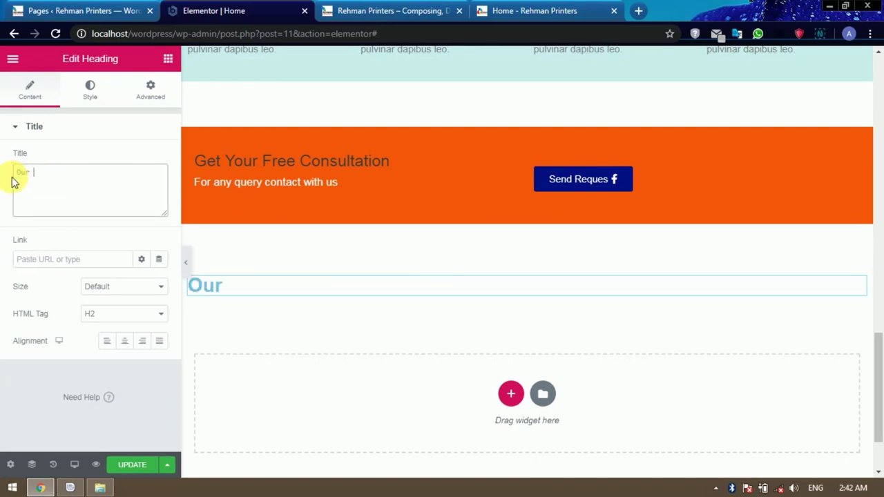
pyautogui.write('Recent P')
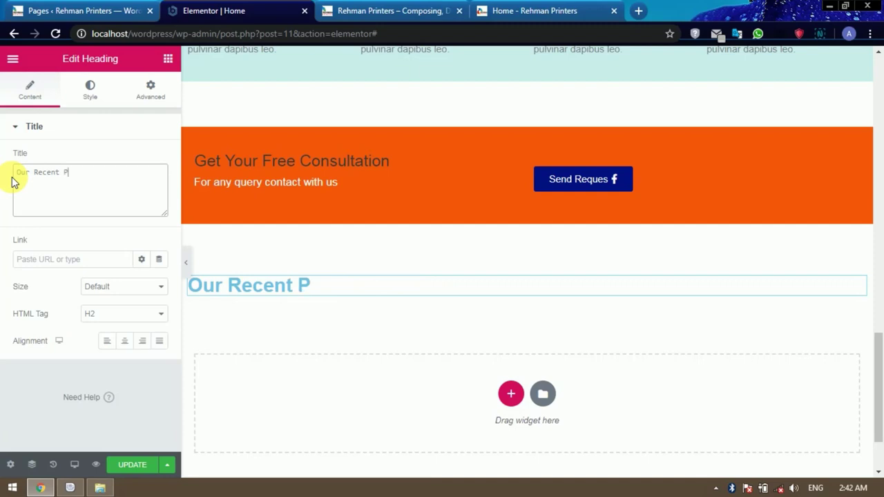
pyautogui.write('rojices')
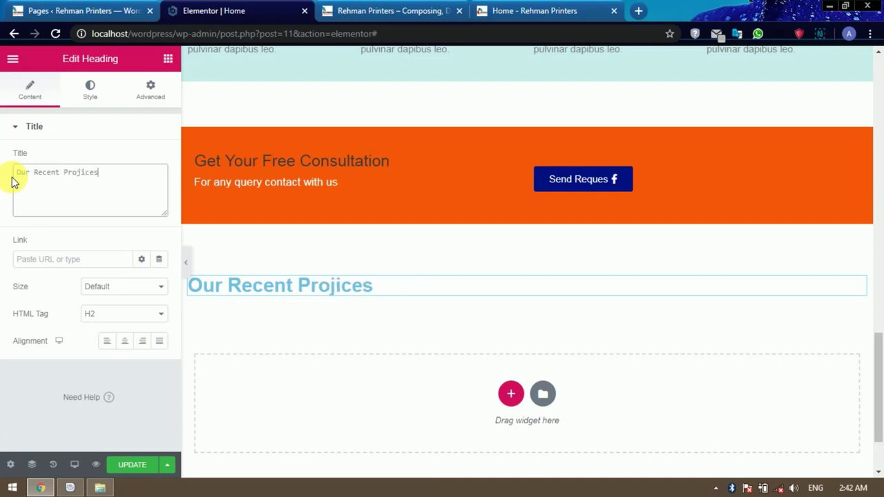
pyautogui.press('BackSpace')
pyautogui.write('ts')
pyautogui.press('BackSpace')
pyautogui.press('BackSpace')
pyautogui.press('BackSpace')
pyautogui.press('BackSpace')
pyautogui.press('BackSpace')
pyautogui.write('ects')
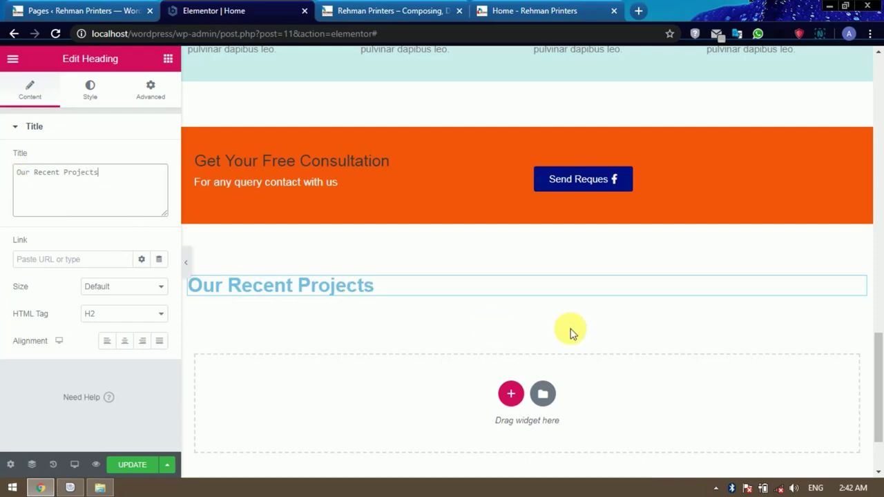
# Centre-align the 'Our Recent Projects' heading.
pyautogui.scroll(6, 568, 328)
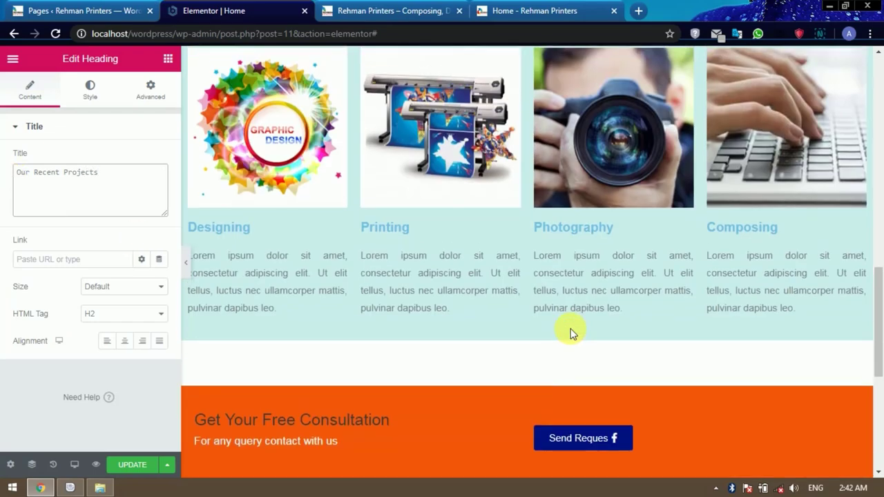
pyautogui.scroll(3, 570, 328)
pyautogui.scroll(-9, 528, 374)
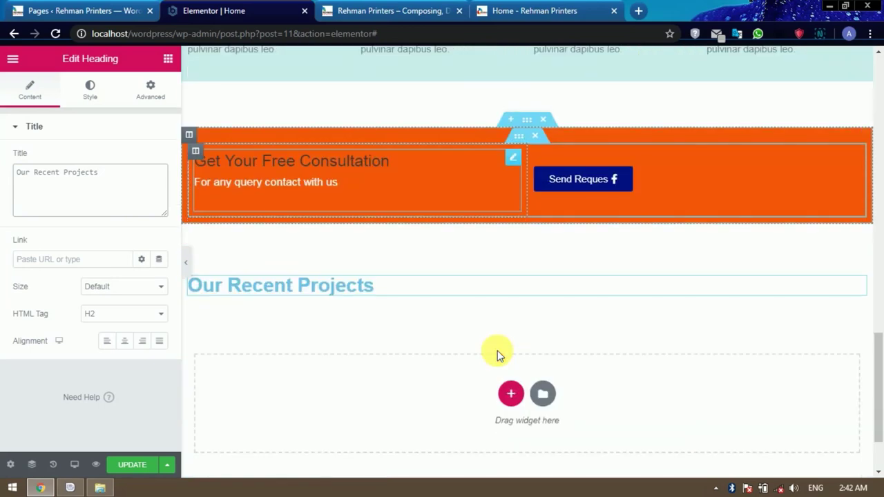
pyautogui.click(352, 285)
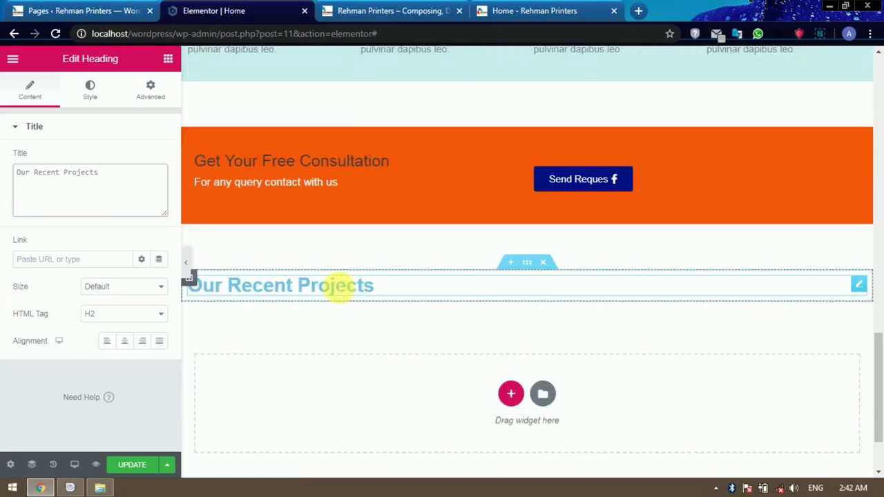
pyautogui.click(125, 341)
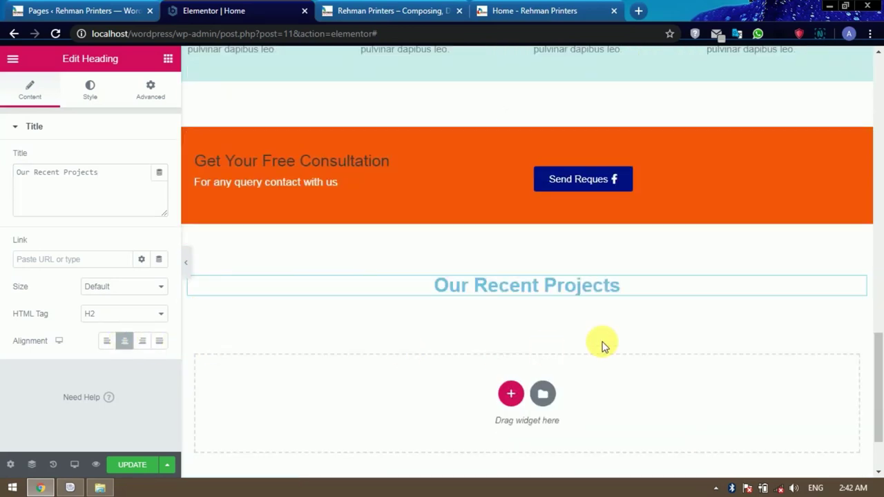
# Set the heading's HTML tag to H1, matching the 'Our Services' heading.
pyautogui.scroll(10, 601, 345)
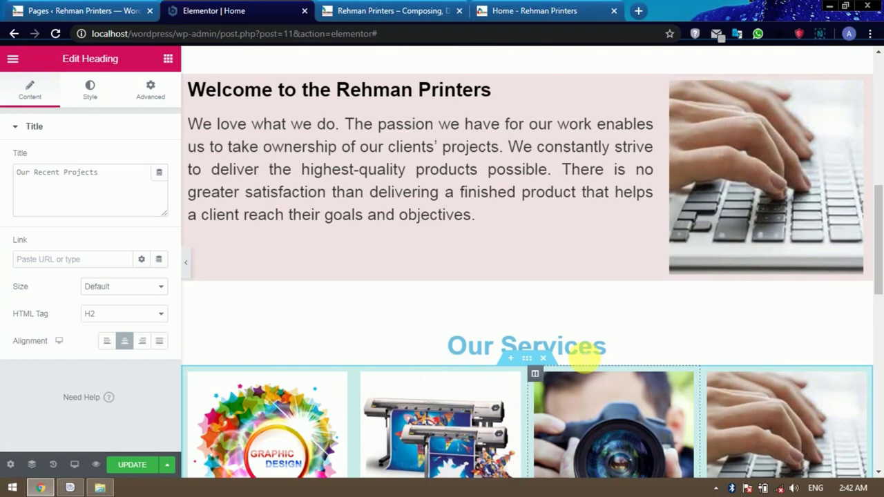
pyautogui.click(580, 349)
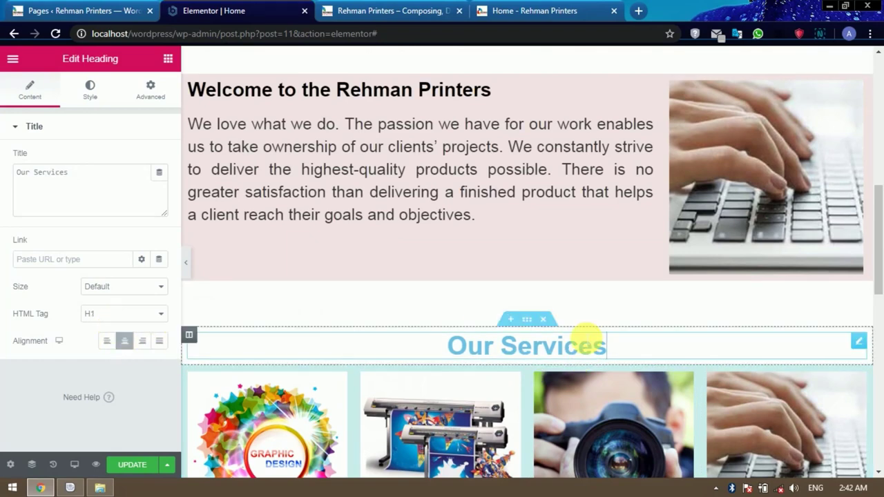
pyautogui.scroll(-9, 583, 335)
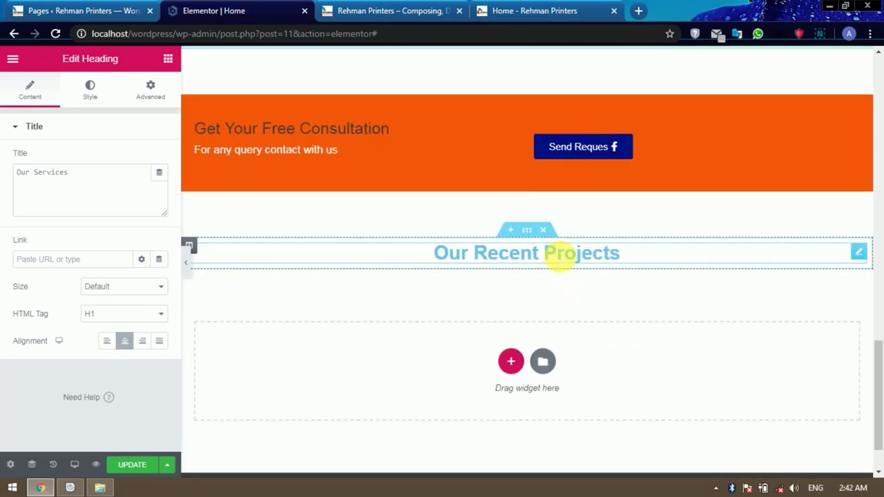
pyautogui.click(559, 253)
pyautogui.click(126, 315)
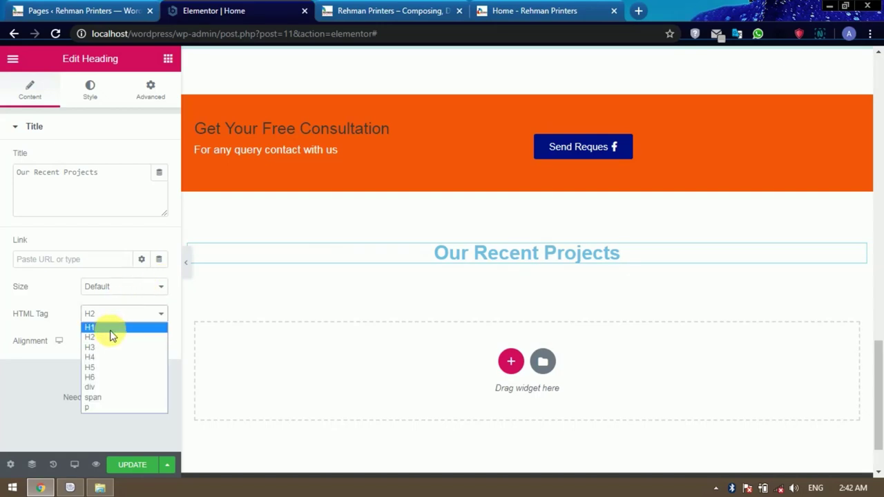
pyautogui.click(109, 328)
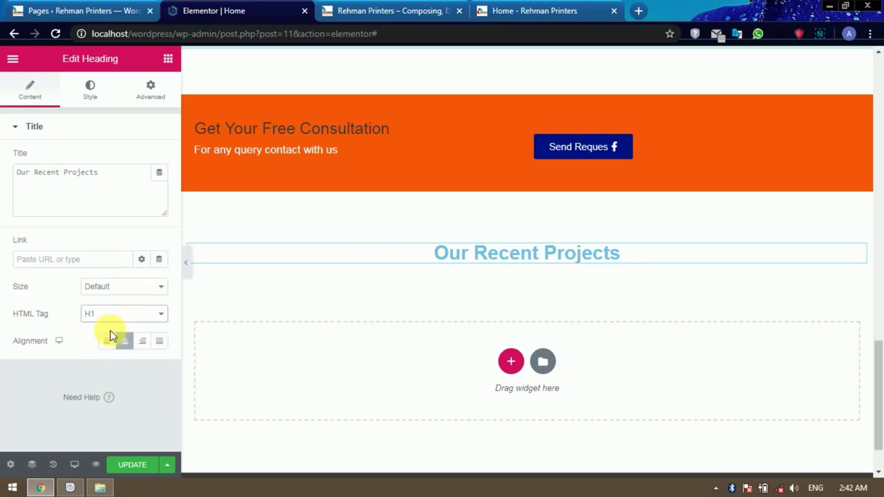
# Insert an empty one-column section below 'Our Recent Projects' and bring up its widget list.
pyautogui.click(514, 372)
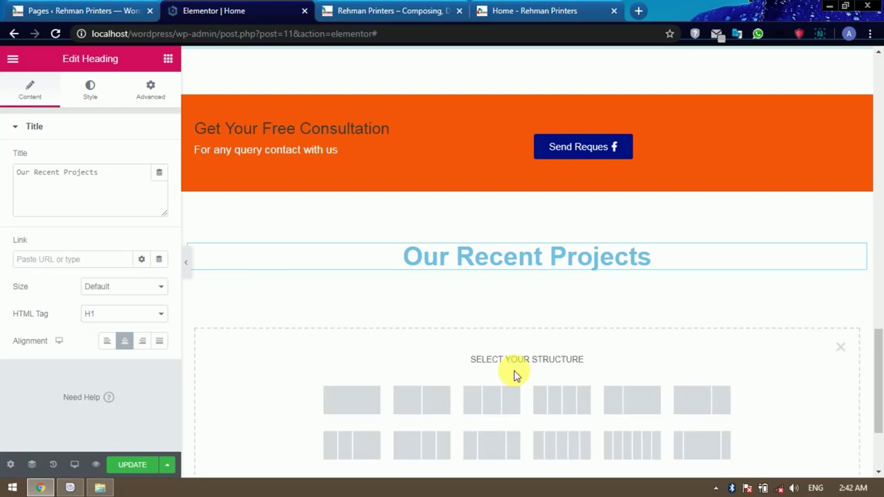
pyautogui.click(368, 399)
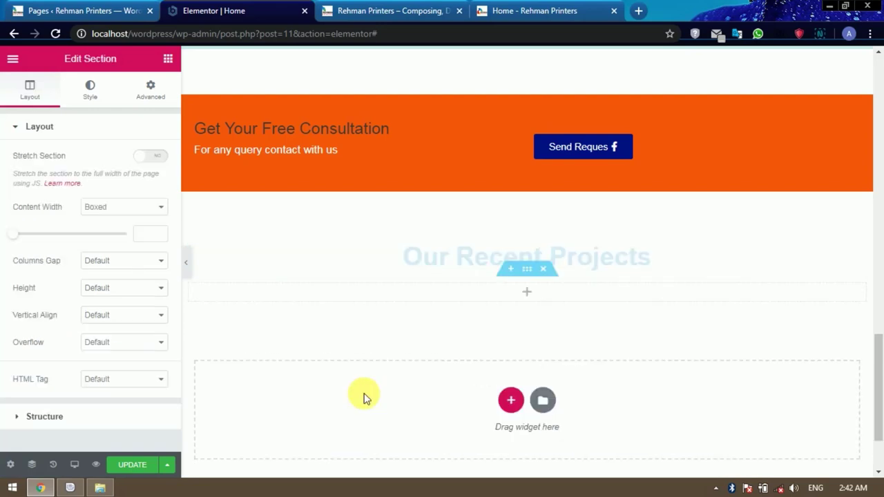
pyautogui.click(528, 293)
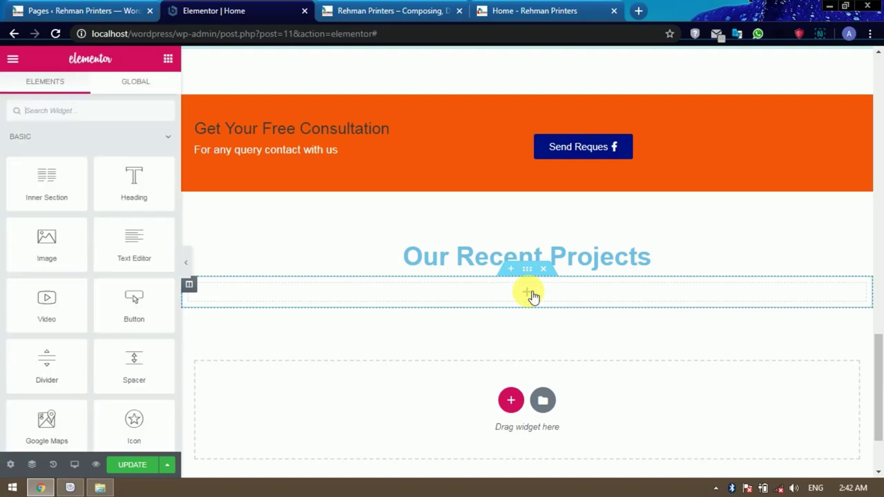
pyautogui.scroll(-4, 93, 261)
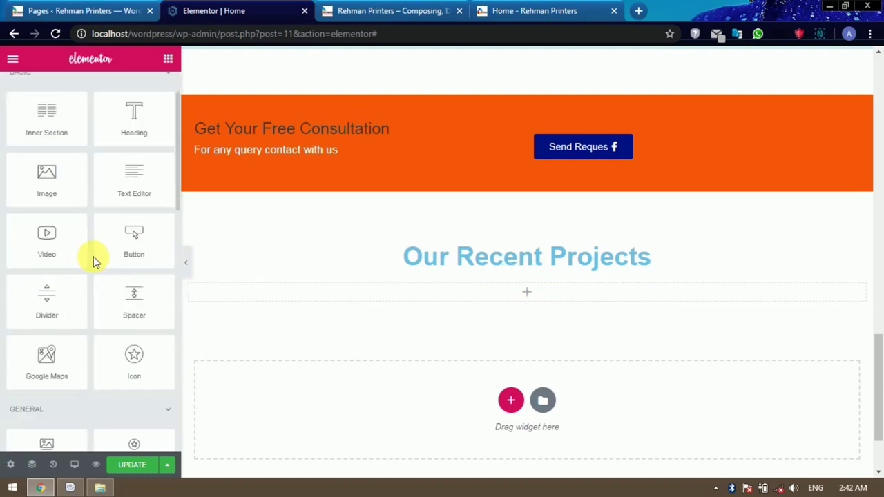
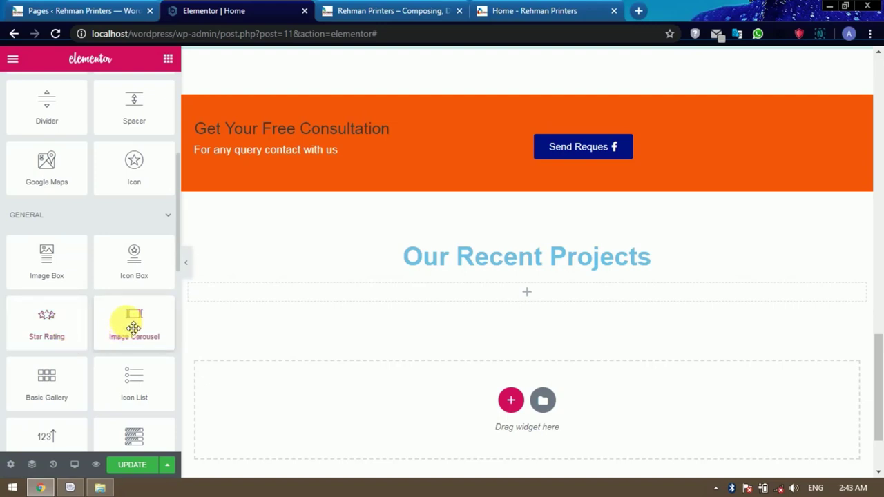
# Add an Image Carousel under Our Recent Projects showing a new five-photo gallery.
pyautogui.moveTo(134, 324); pyautogui.dragTo(519, 291)
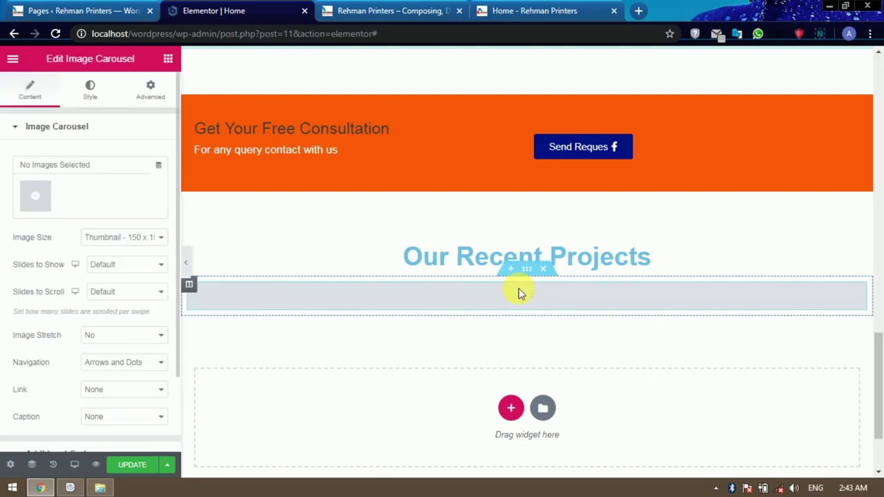
pyautogui.click(35, 197)
pyautogui.click(204, 219)
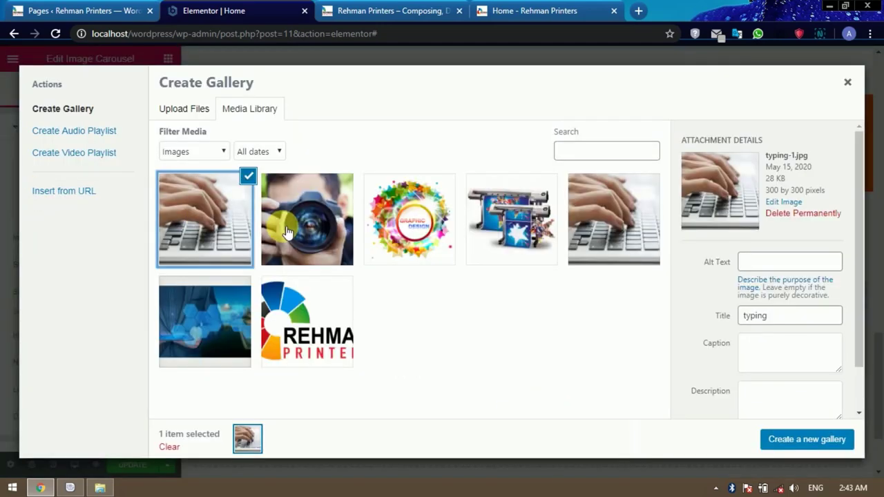
pyautogui.click(307, 219)
pyautogui.click(424, 241)
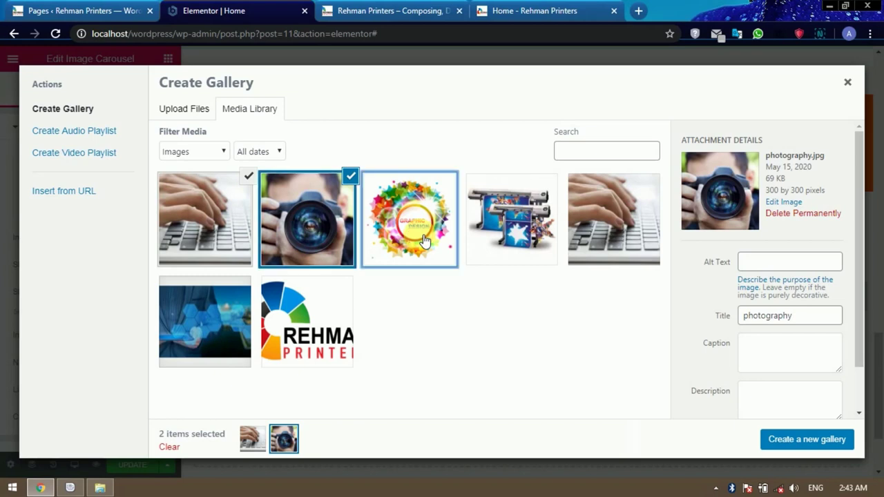
pyautogui.click(497, 233)
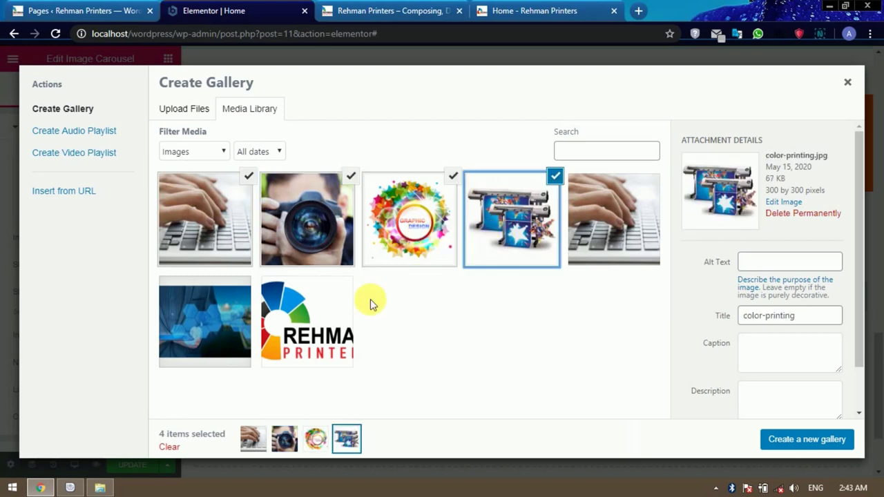
pyautogui.click(633, 232)
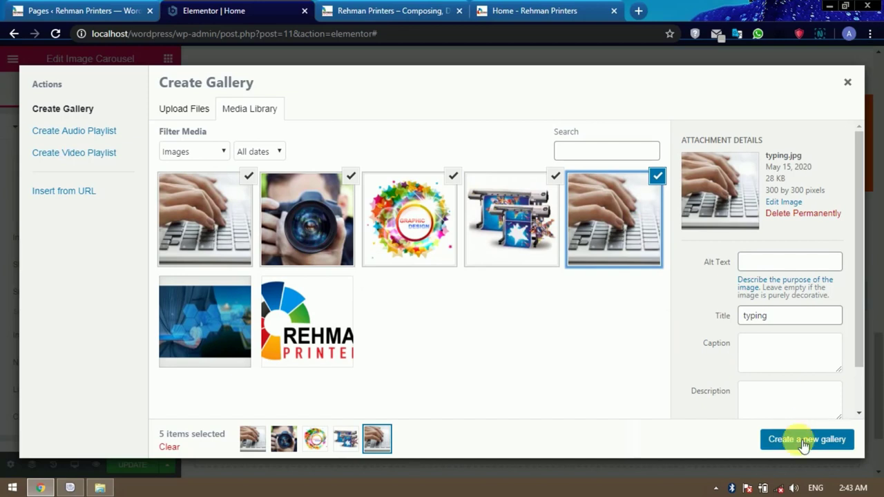
pyautogui.click(805, 442)
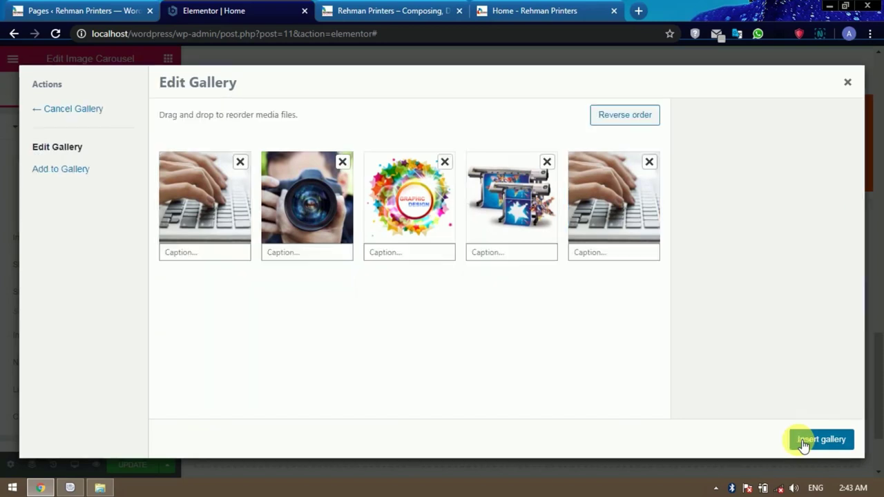
pyautogui.click(803, 442)
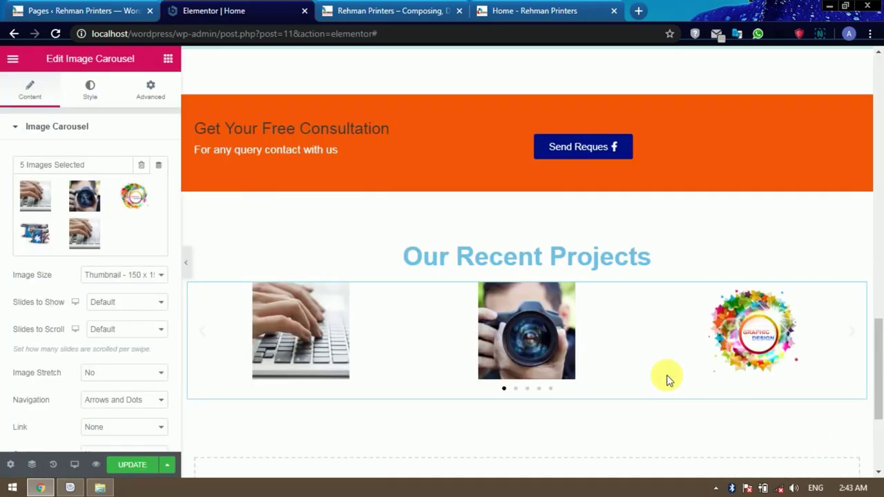
# Set the carousel images to Medium 300 x 300 and show four slides at a time.
pyautogui.scroll(-2, 538, 321)
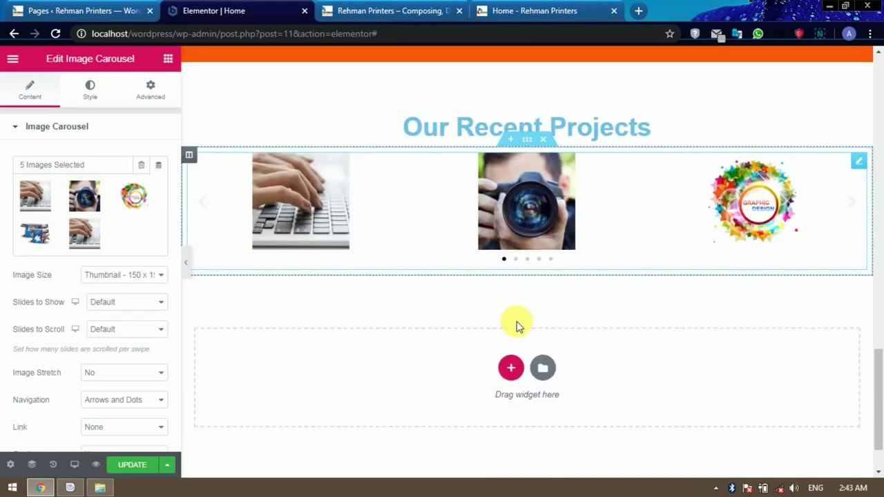
pyautogui.click(147, 276)
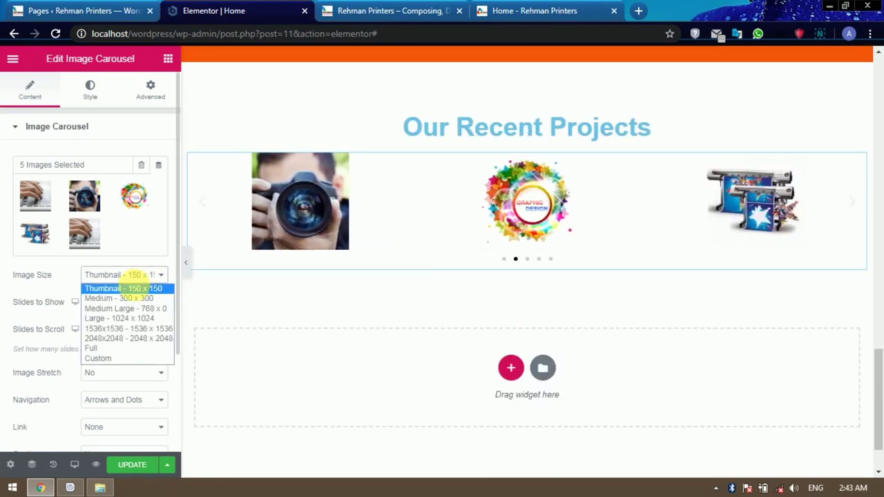
pyautogui.click(128, 301)
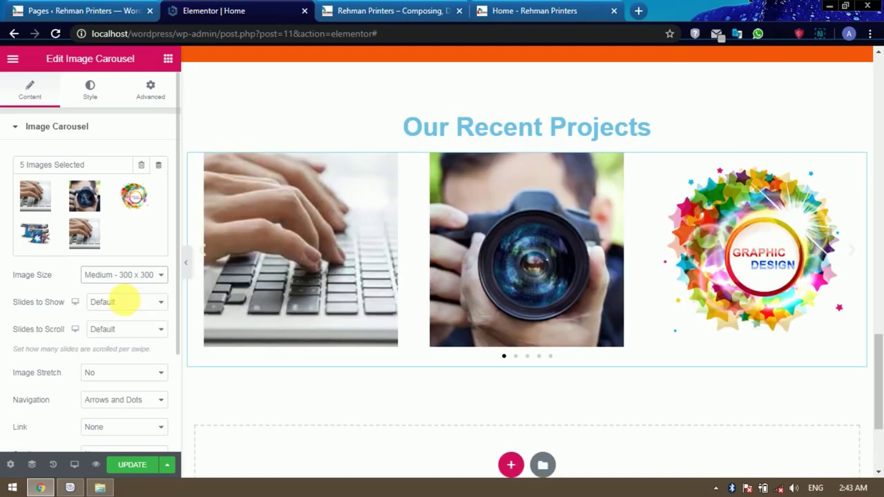
pyautogui.click(127, 305)
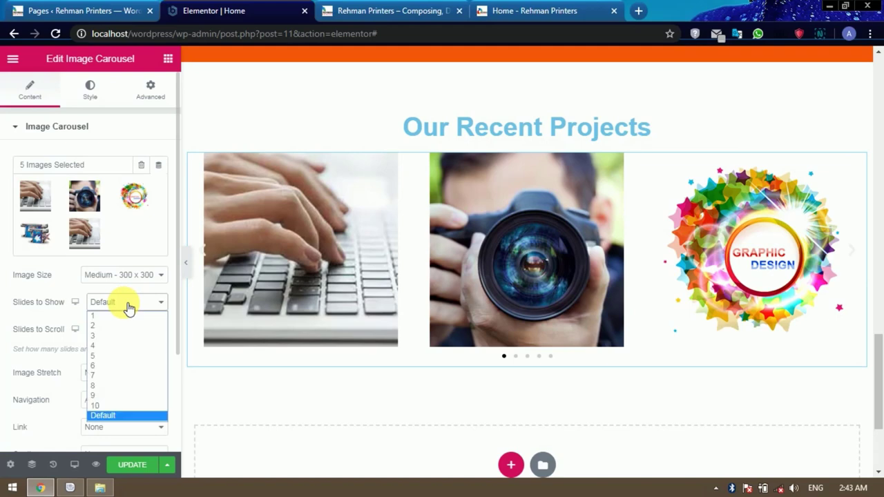
pyautogui.click(101, 346)
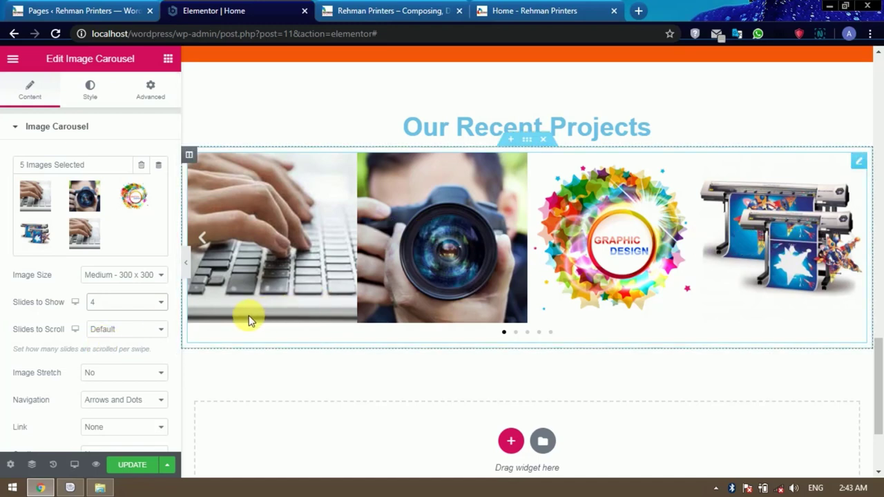
# Try Slides to Scroll at 2, then set it back to Default.
pyautogui.click(142, 333)
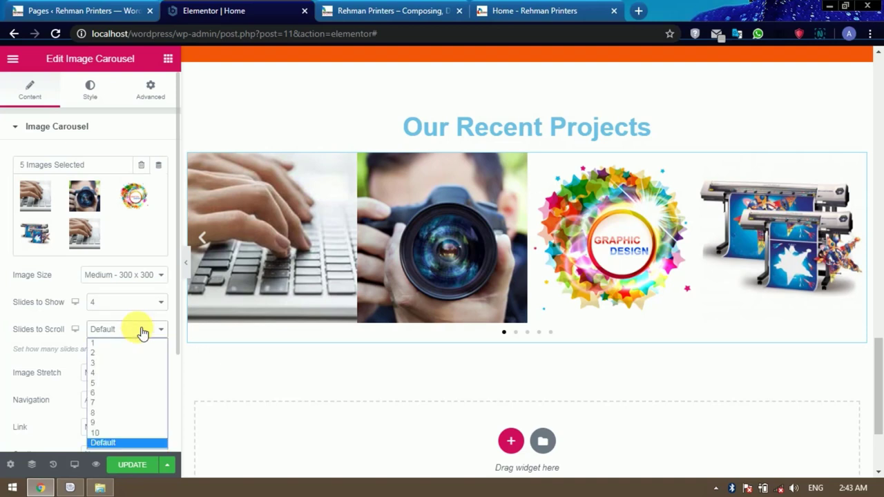
pyautogui.click(143, 333)
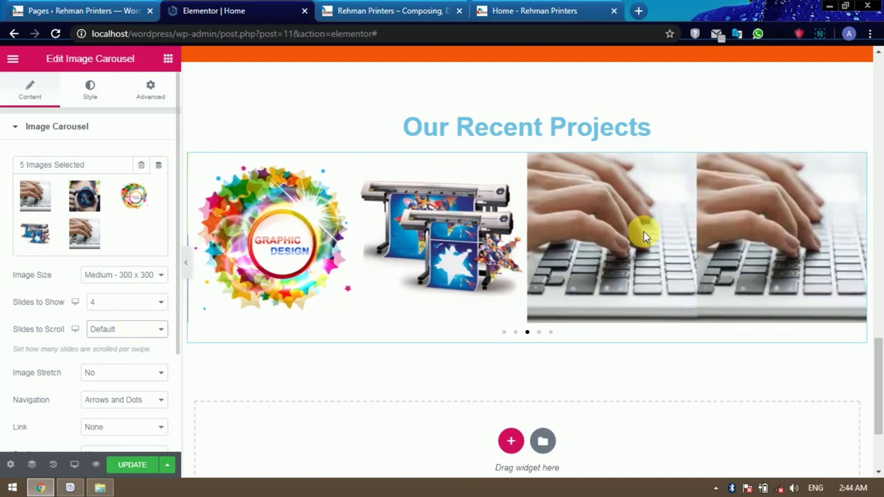
pyautogui.click(136, 331)
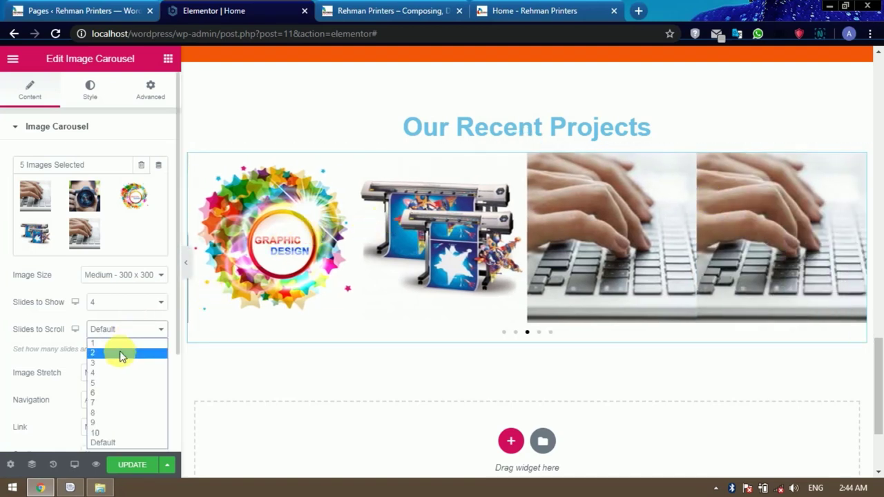
pyautogui.click(121, 353)
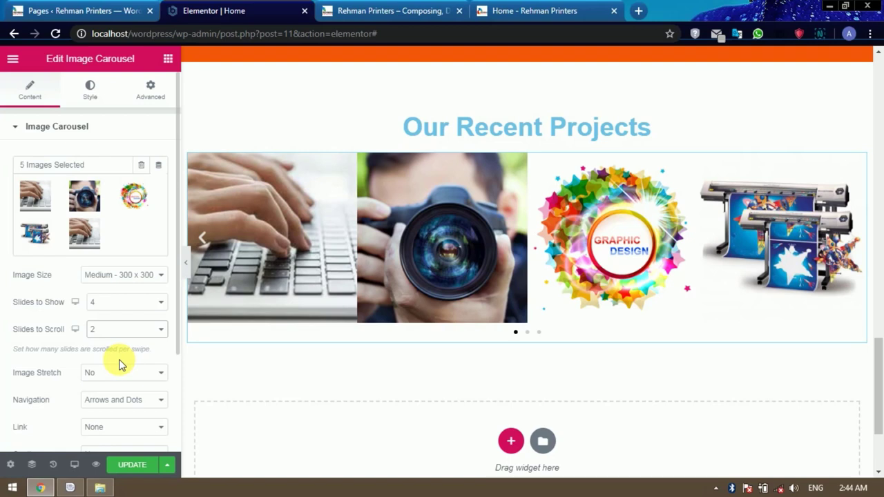
pyautogui.click(124, 330)
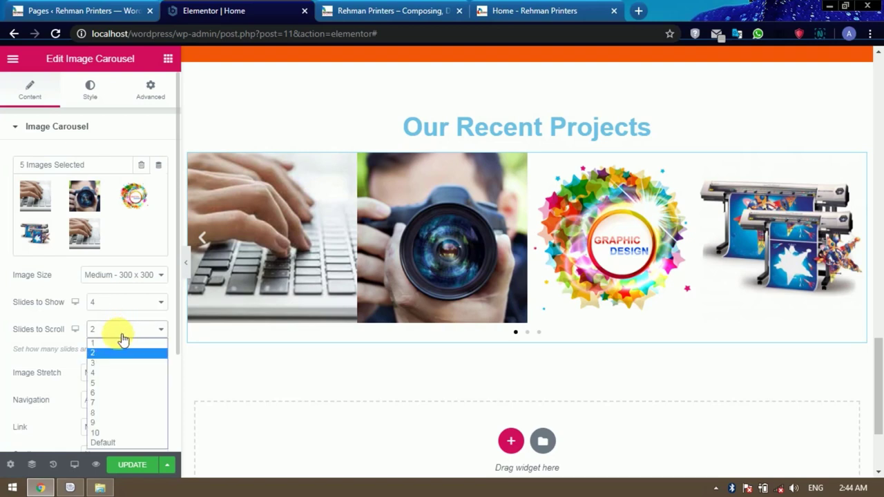
pyautogui.click(119, 442)
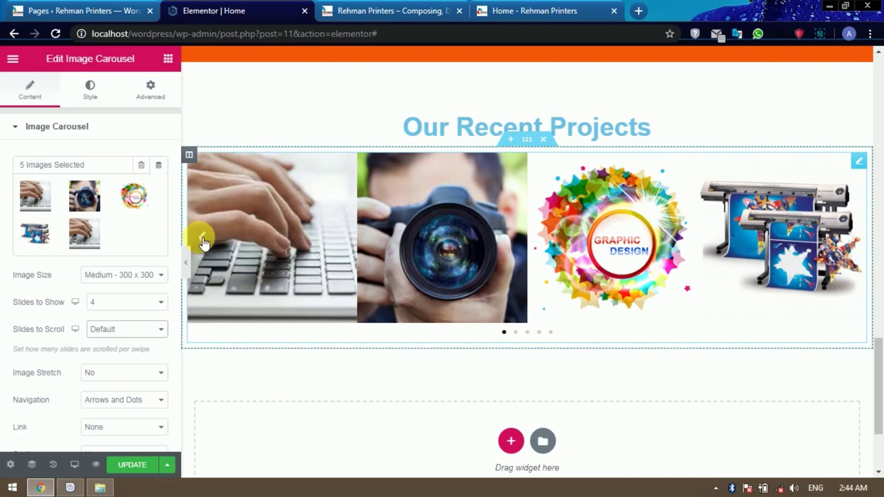
# Set the carousel navigation to Arrows only, removing the dots.
pyautogui.click(119, 400)
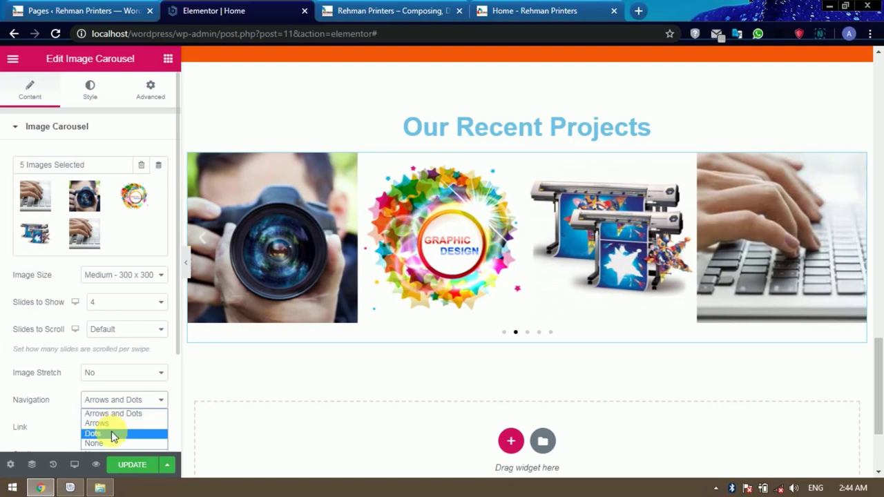
pyautogui.click(65, 393)
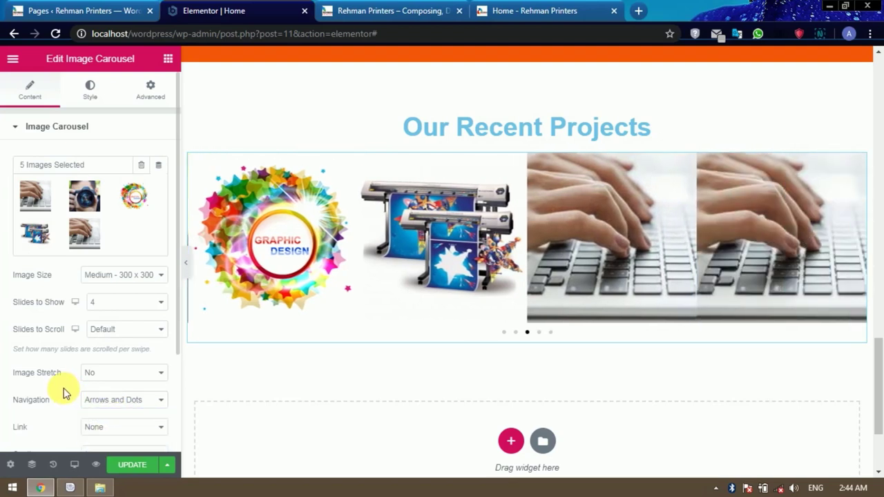
pyautogui.scroll(-1, 114, 383)
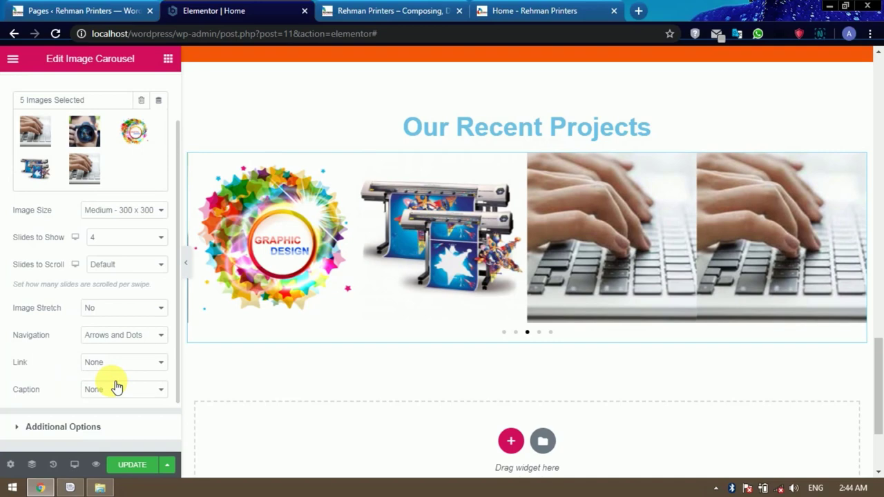
pyautogui.click(130, 337)
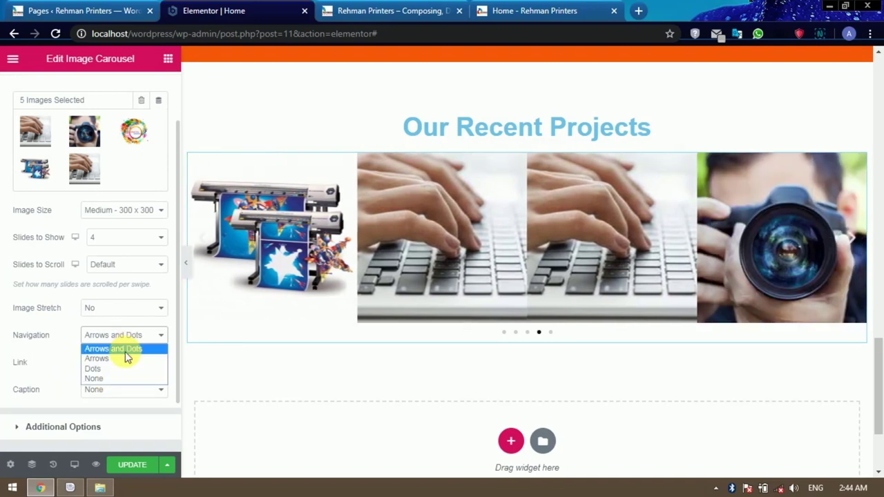
pyautogui.click(123, 357)
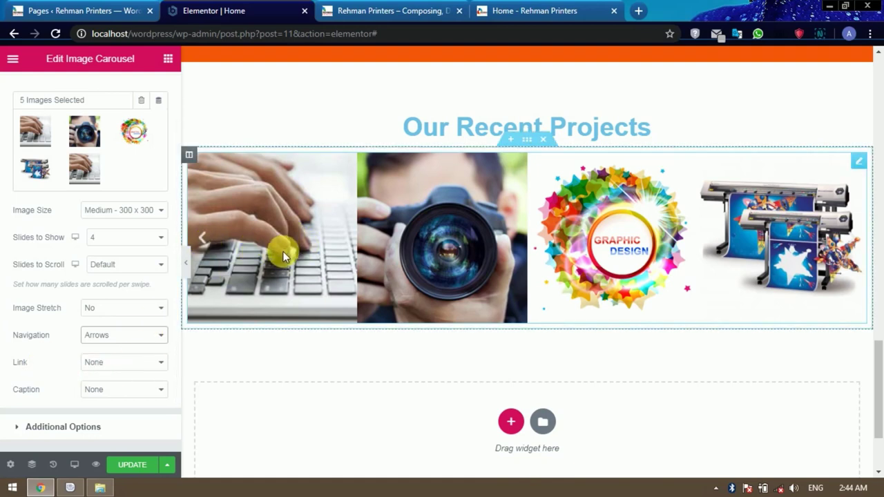
# Link each carousel image to its Media File and update the page.
pyautogui.click(127, 362)
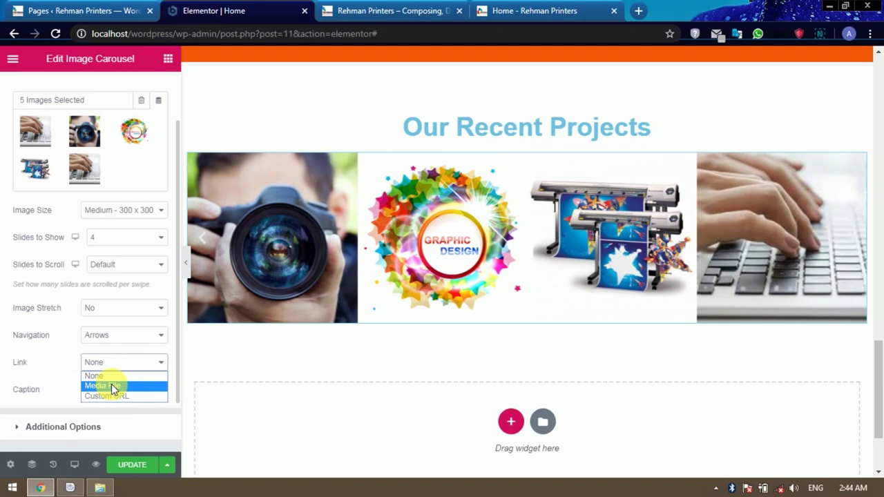
pyautogui.click(111, 386)
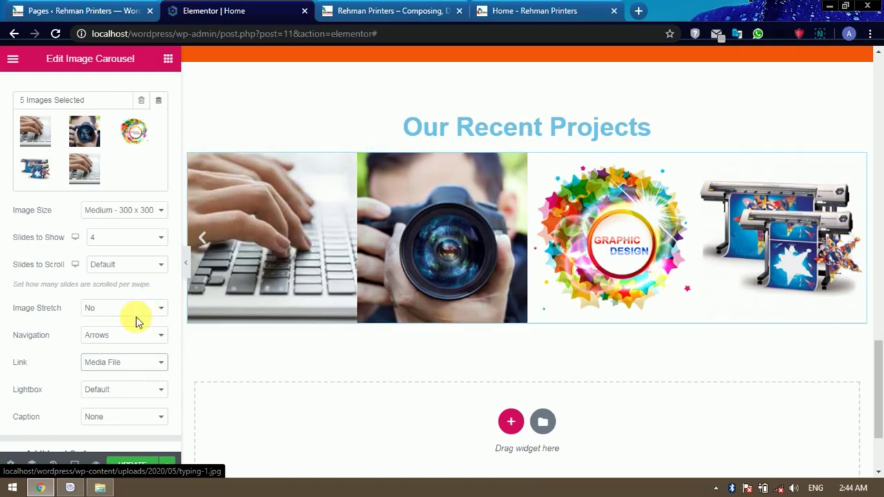
pyautogui.scroll(-2, 138, 321)
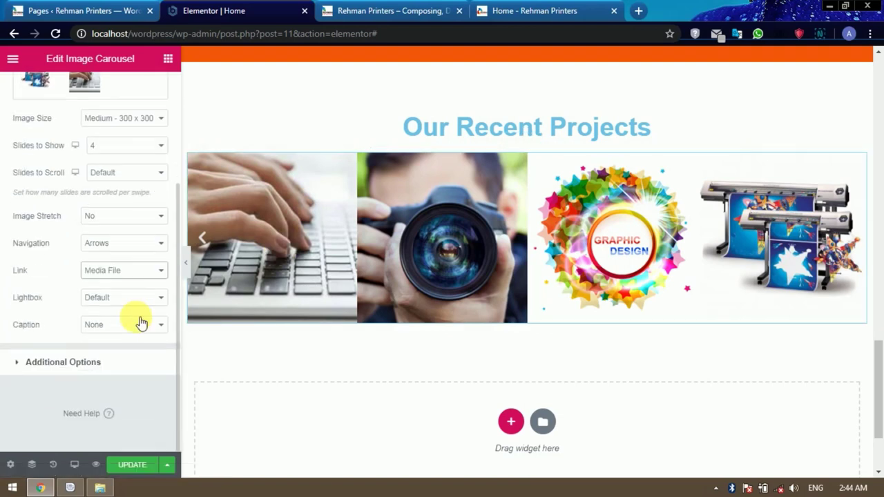
pyautogui.click(125, 271)
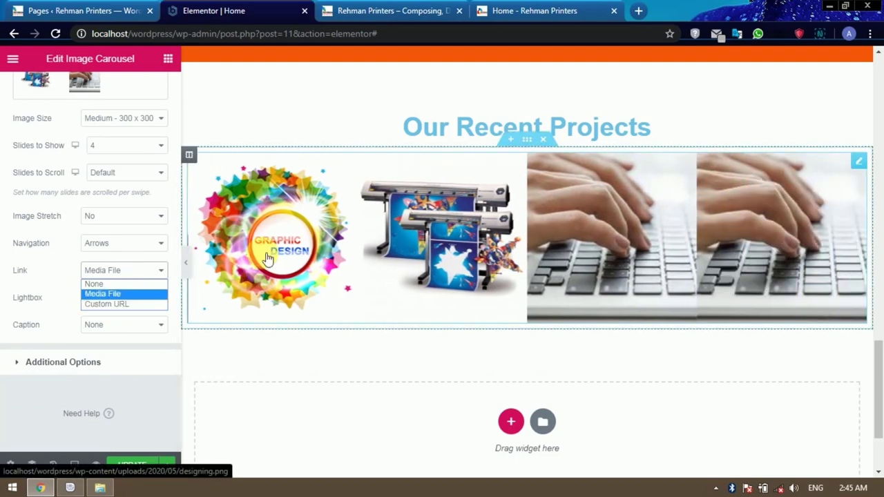
pyautogui.click(63, 280)
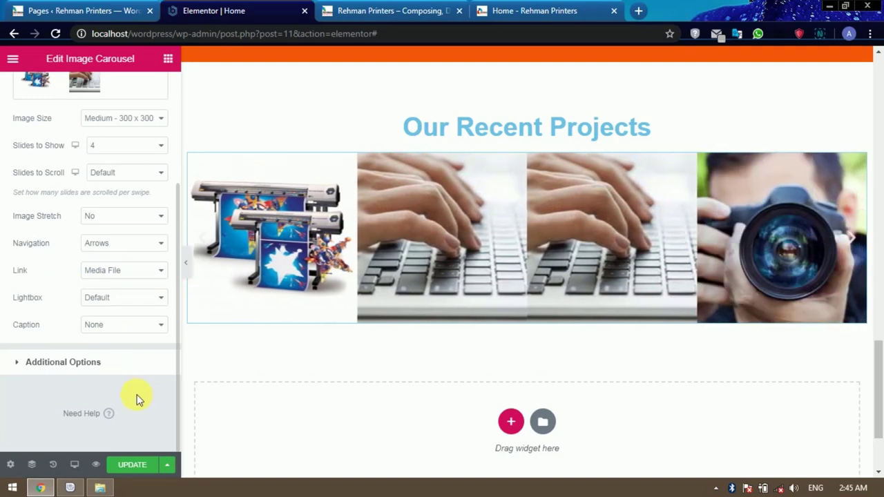
pyautogui.click(140, 465)
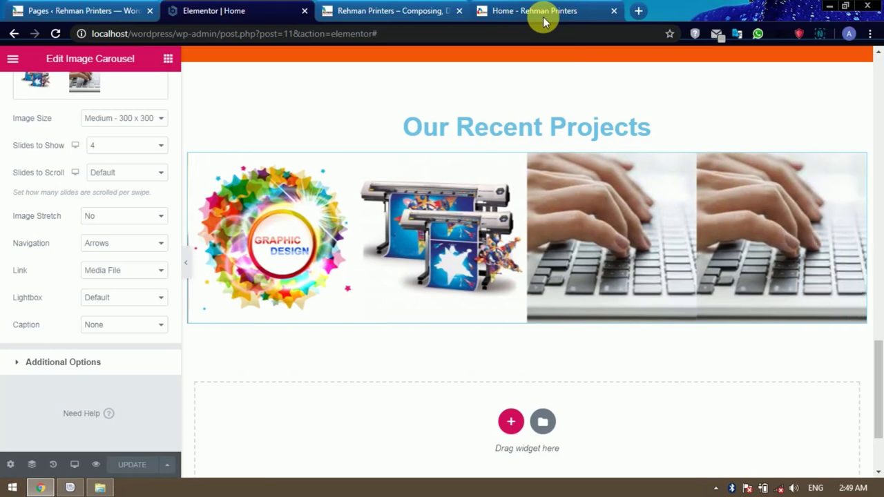
# Look over the live site's testimonial section, then return to the Elementor Home editor.
pyautogui.click(543, 10)
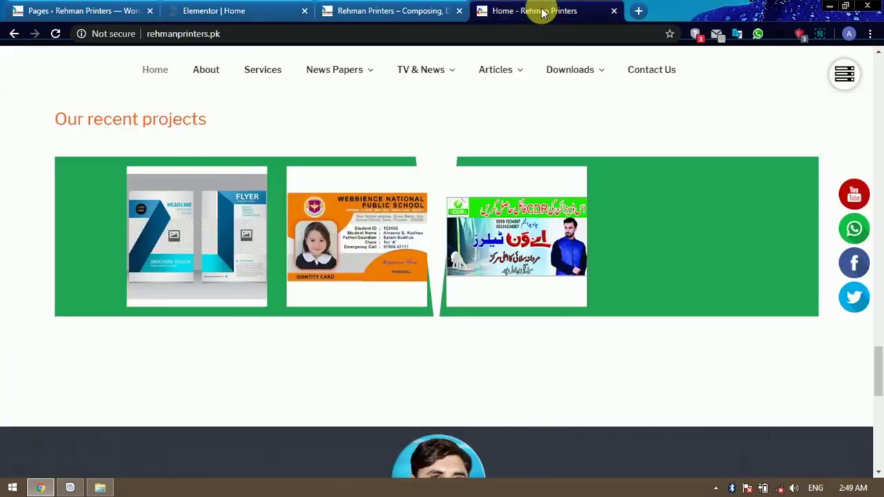
pyautogui.scroll(-4, 586, 267)
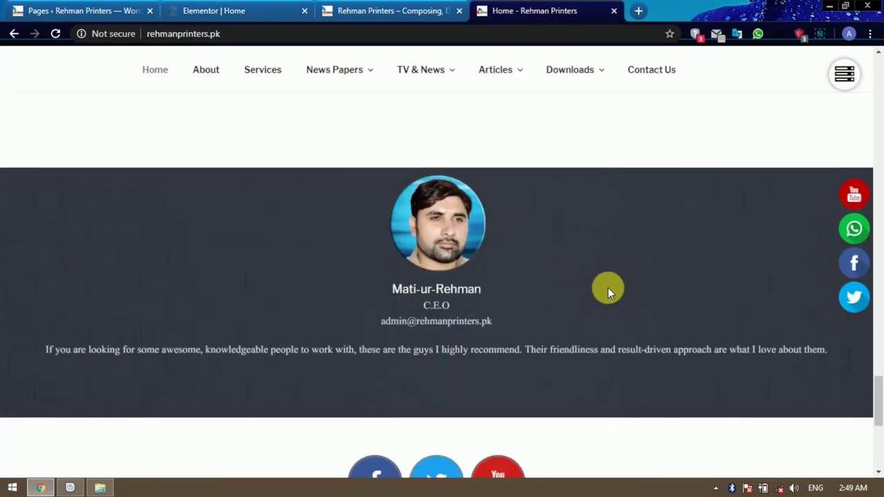
pyautogui.scroll(-1, 607, 288)
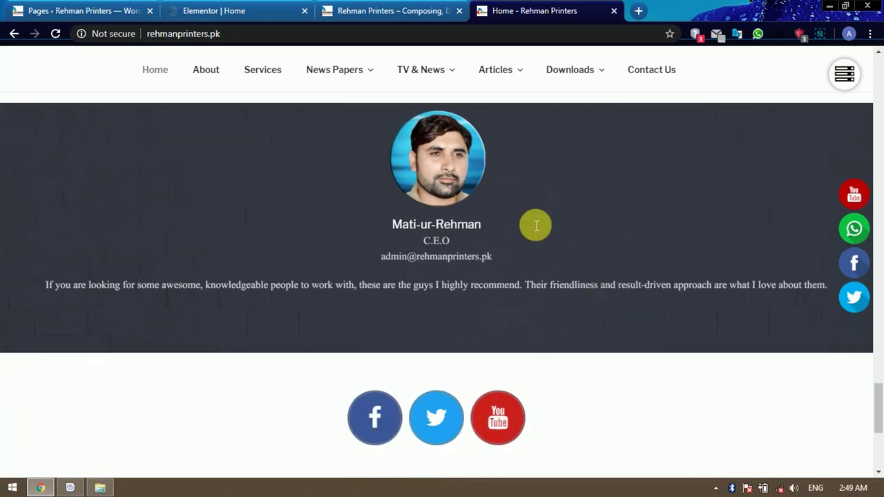
pyautogui.click(228, 12)
pyautogui.scroll(-2, 476, 272)
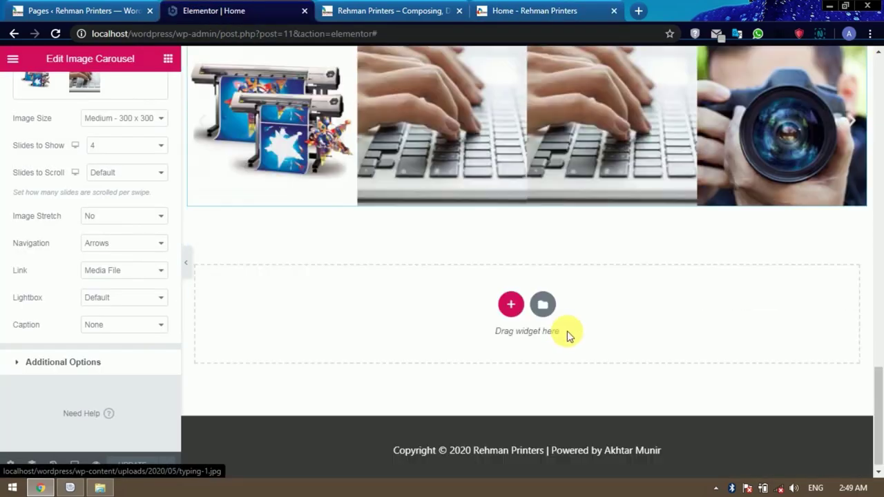
# Add a single-column section below the carousel containing a 50 px Spacer widget.
pyautogui.click(511, 298)
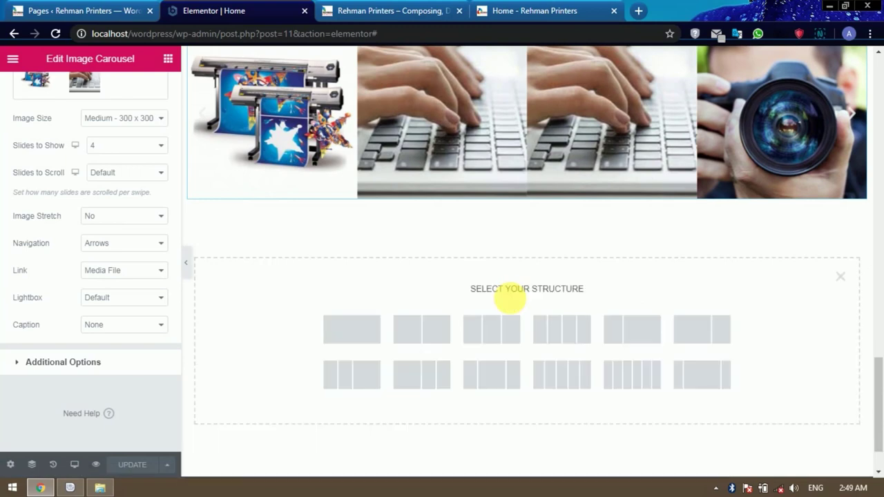
pyautogui.click(377, 334)
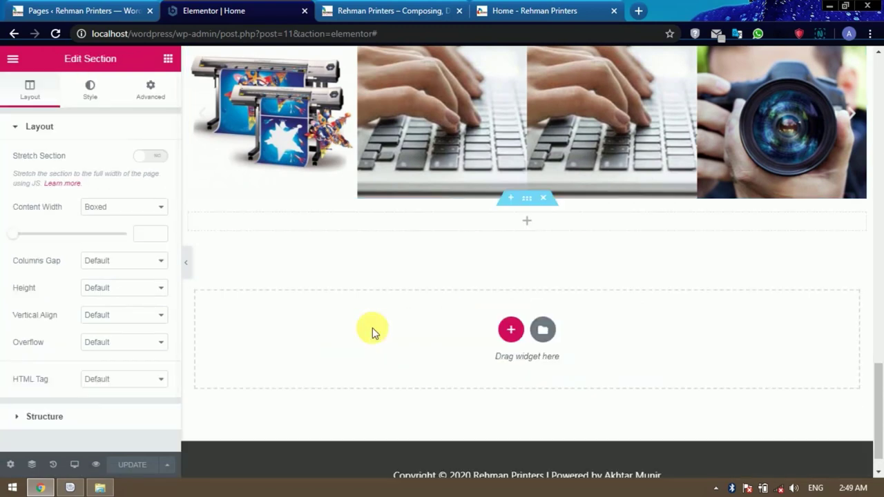
pyautogui.click(168, 60)
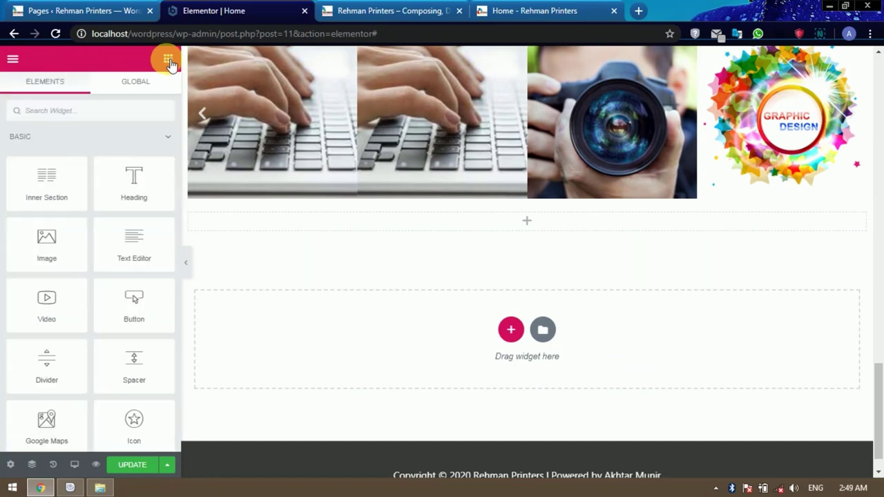
pyautogui.click(91, 112)
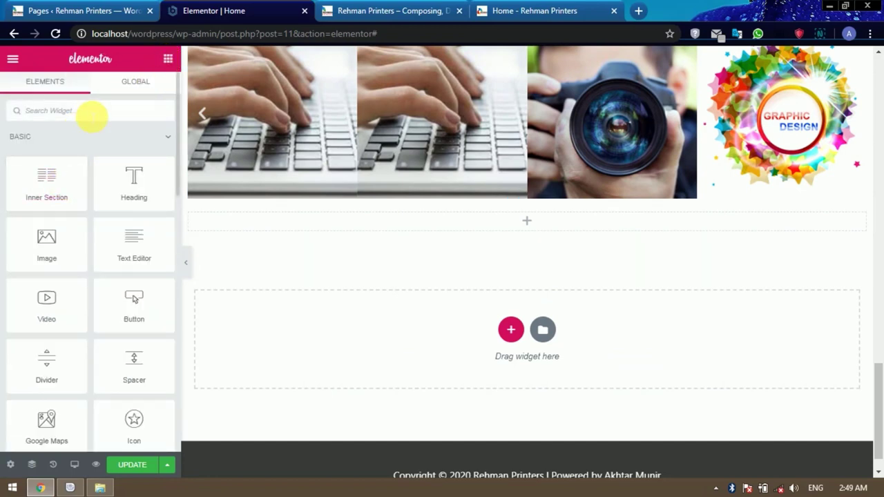
pyautogui.write('sp')
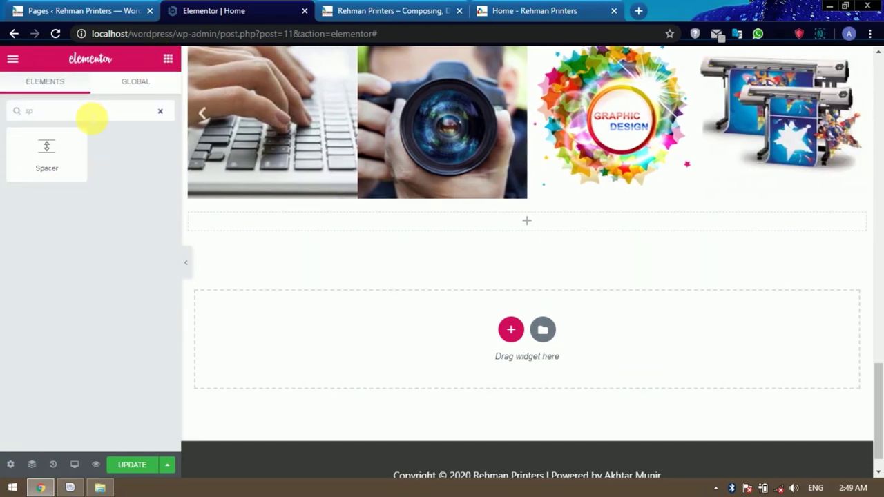
pyautogui.moveTo(48, 150); pyautogui.dragTo(532, 228)
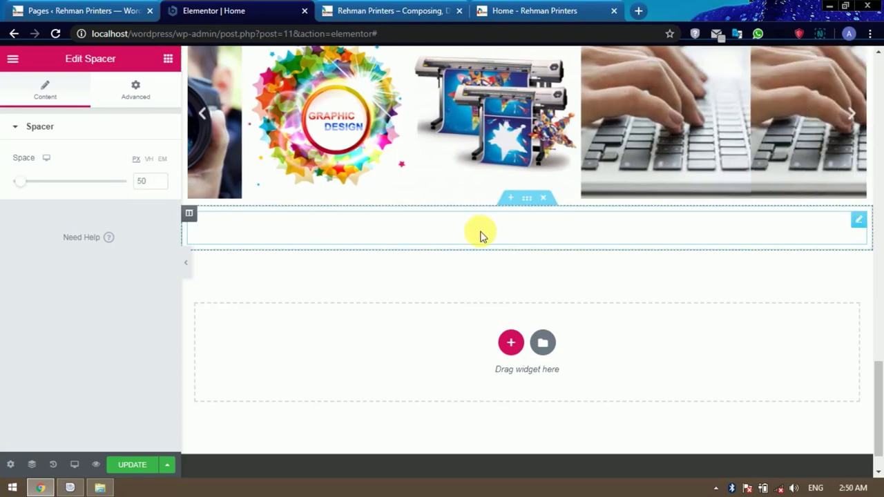
pyautogui.click(512, 344)
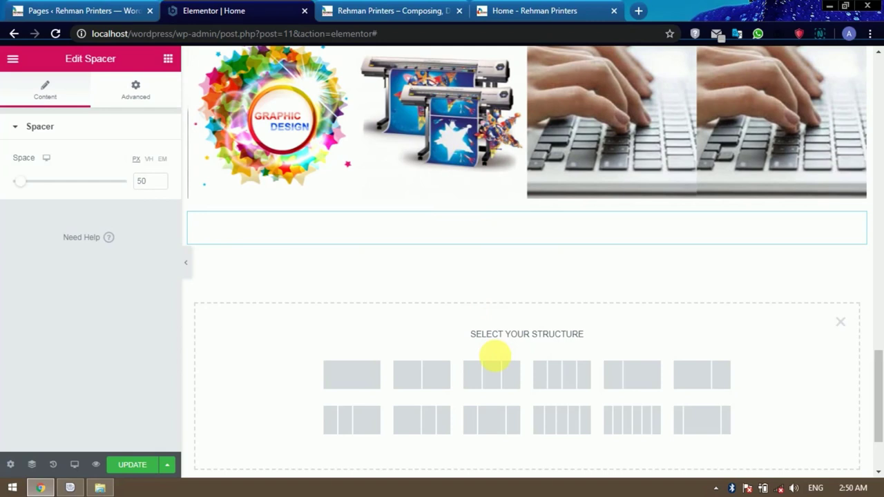
pyautogui.click(367, 378)
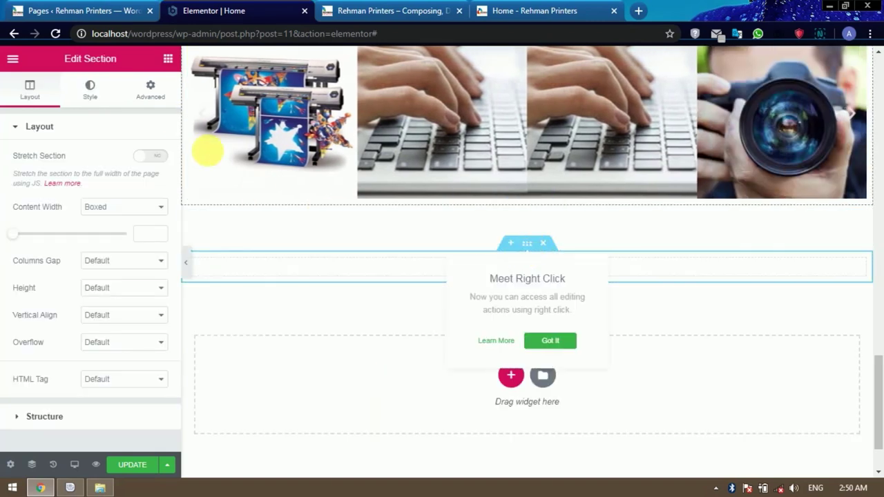
pyautogui.click(99, 90)
pyautogui.click(111, 190)
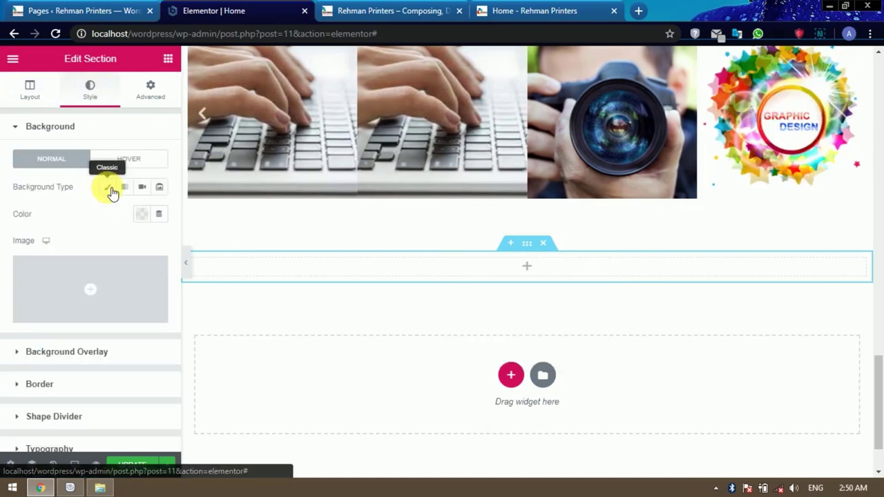
pyautogui.click(142, 215)
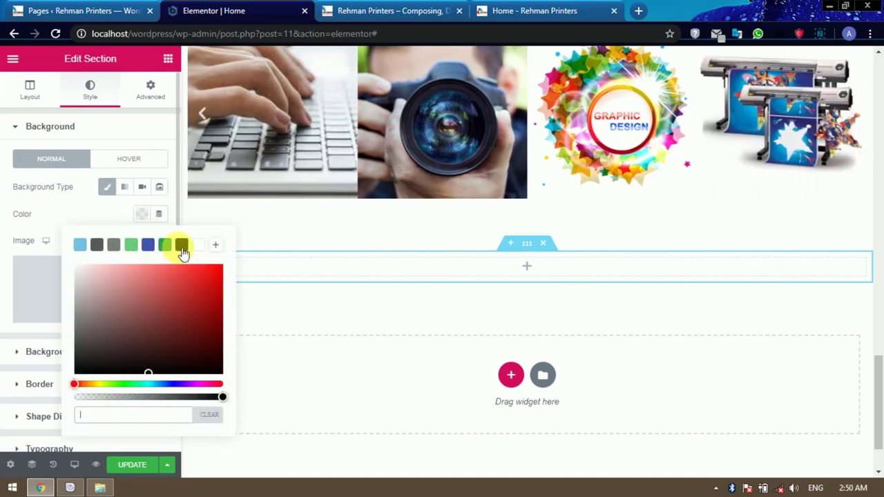
pyautogui.click(182, 247)
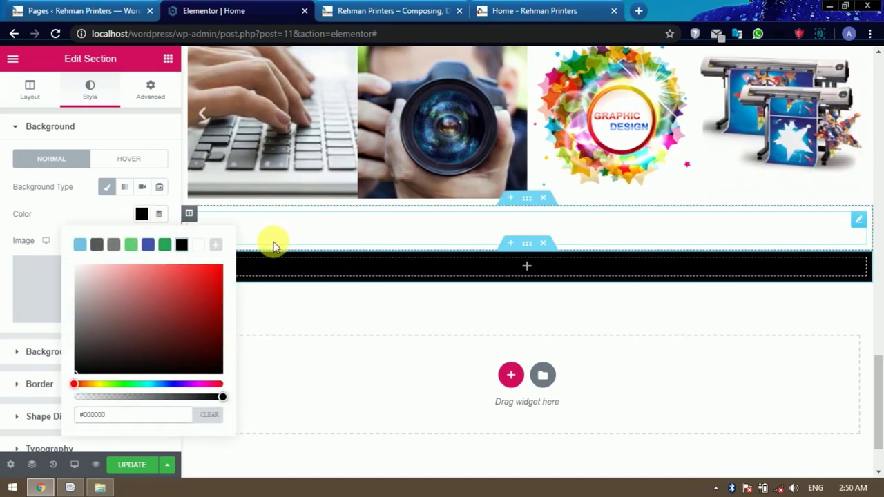
pyautogui.click(100, 250)
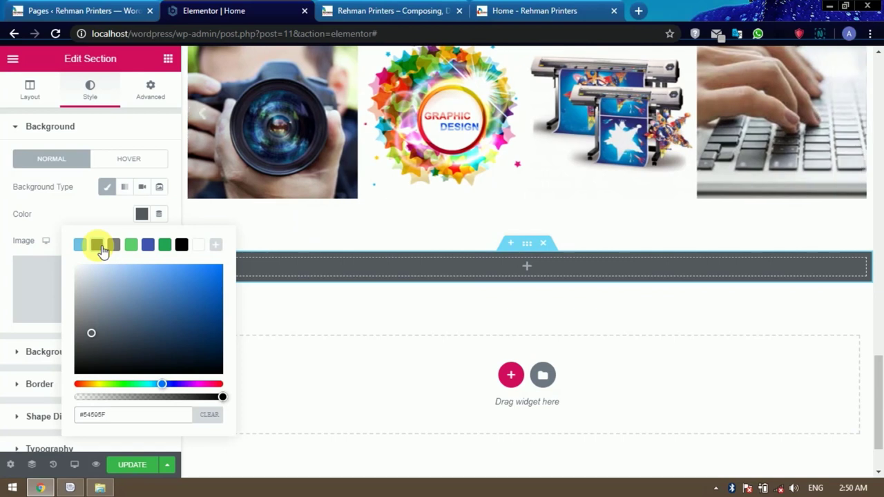
pyautogui.click(182, 245)
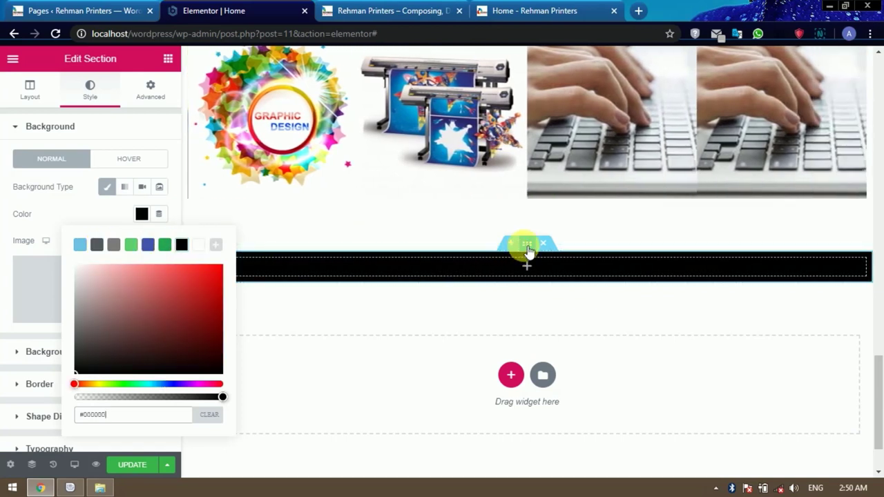
pyautogui.click(169, 62)
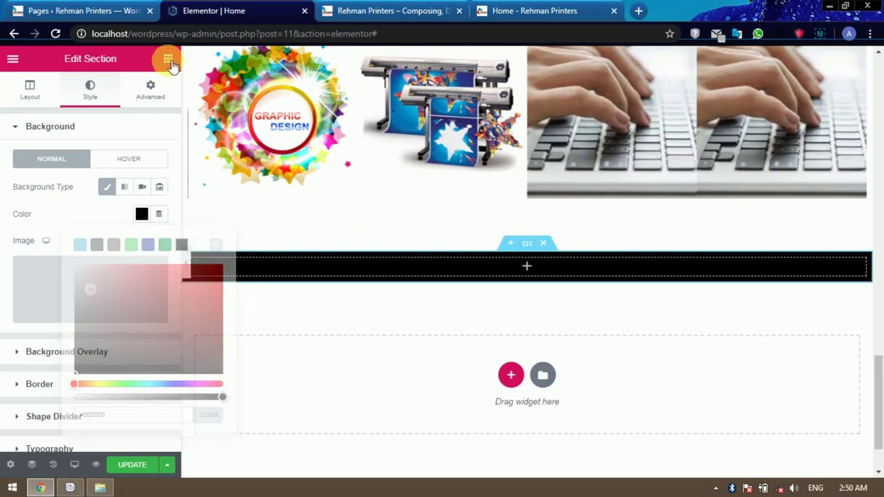
pyautogui.moveTo(49, 238); pyautogui.dragTo(529, 266)
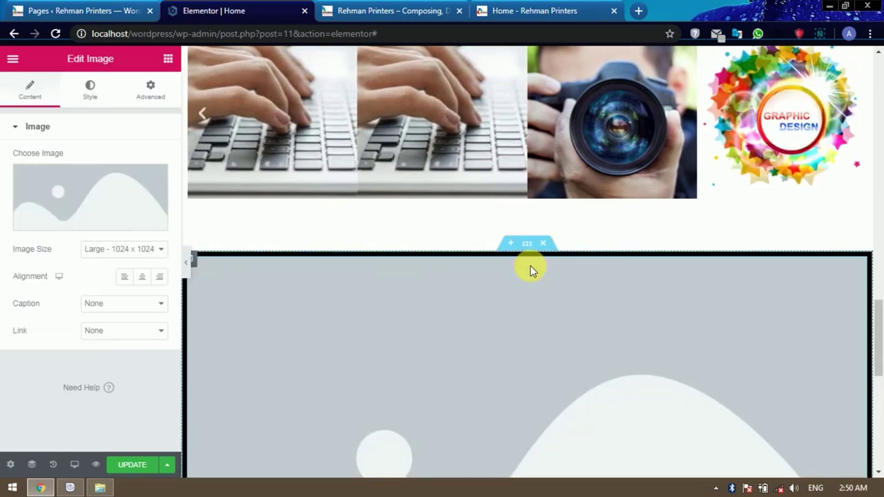
pyautogui.scroll(-3, 399, 279)
pyautogui.scroll(-4, 399, 279)
pyautogui.scroll(1, 399, 278)
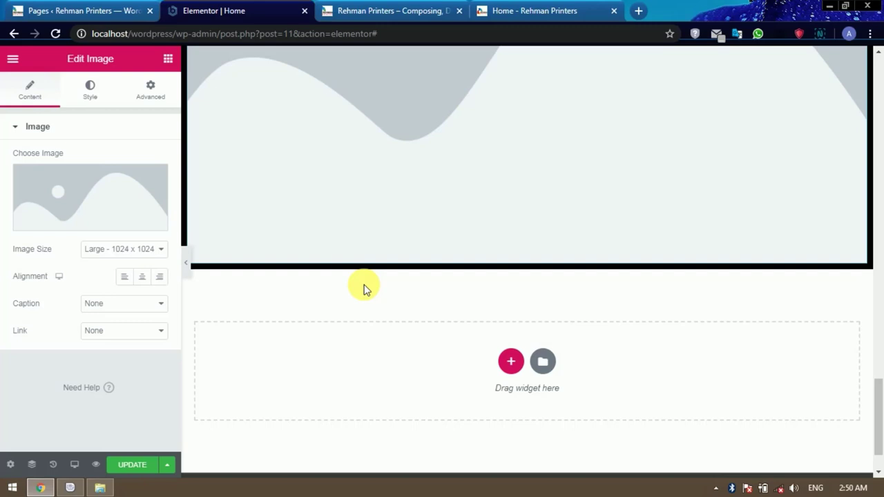
pyautogui.scroll(5, 364, 285)
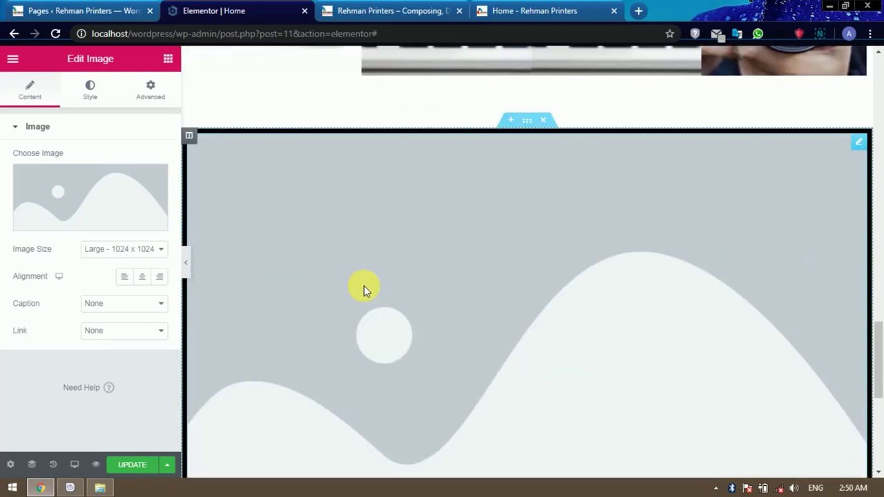
pyautogui.scroll(1, 364, 286)
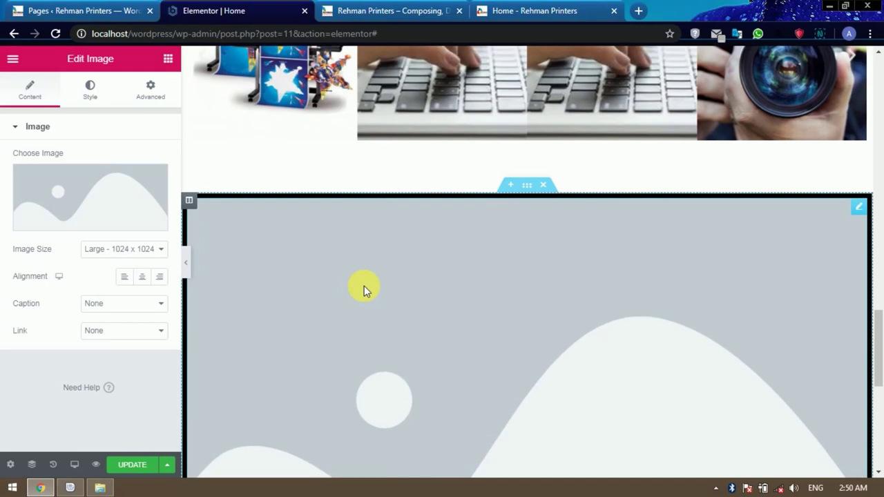
pyautogui.click(544, 186)
# Add a three-column section below the carousel, sized about 26.6% / 45.6% / 27.7%.
pyautogui.click(511, 296)
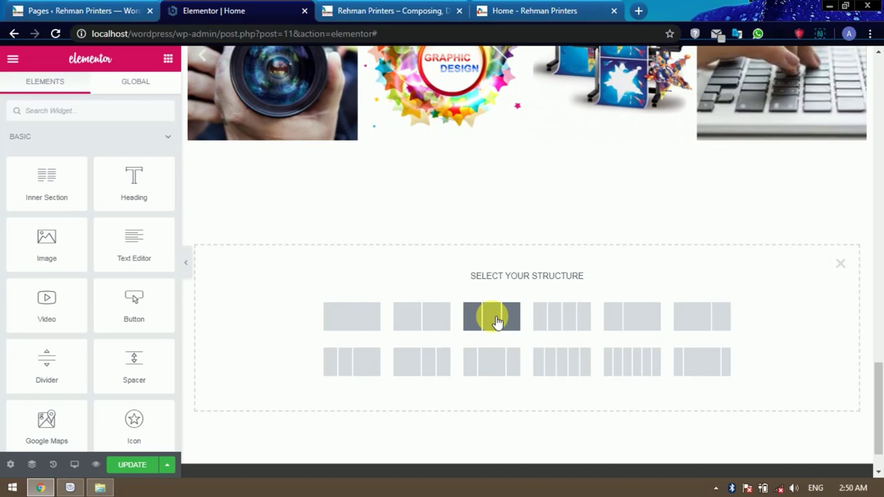
pyautogui.click(492, 319)
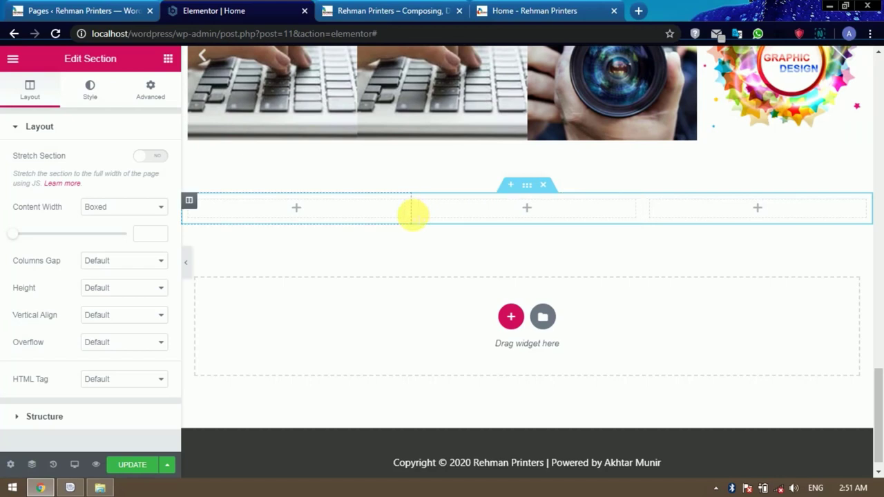
pyautogui.moveTo(411, 214); pyautogui.dragTo(367, 223)
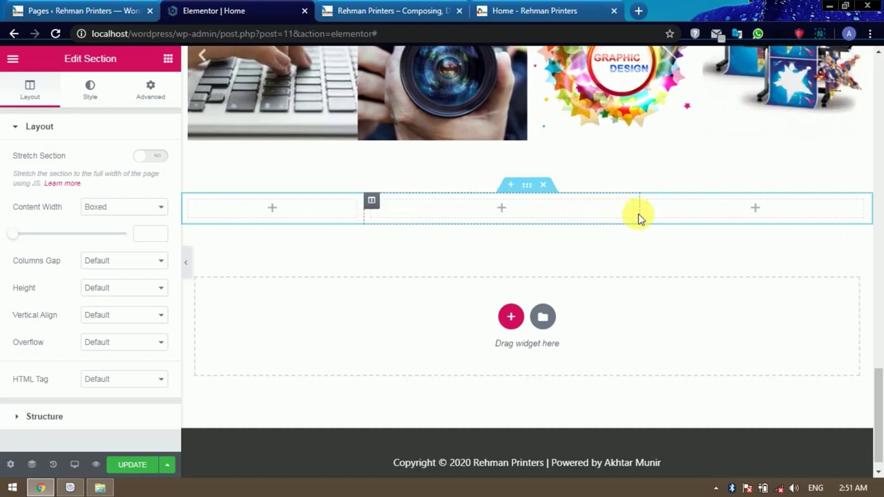
pyautogui.moveTo(639, 214); pyautogui.dragTo(697, 219)
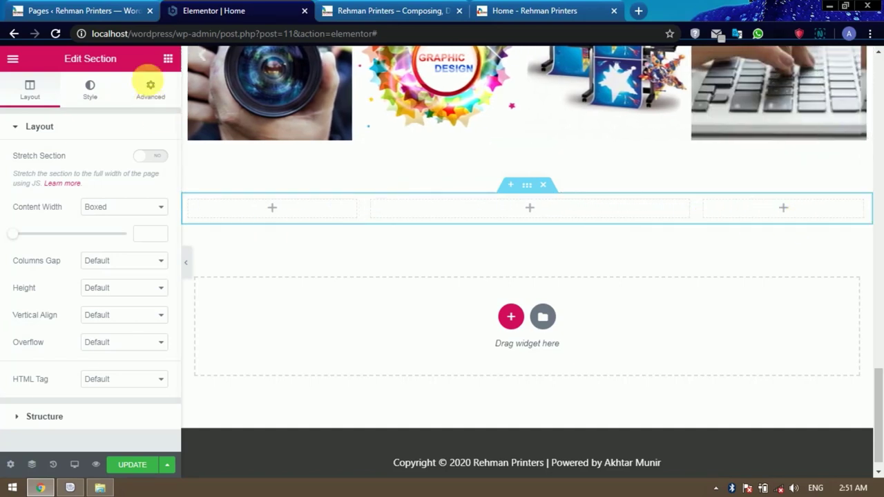
pyautogui.click(167, 59)
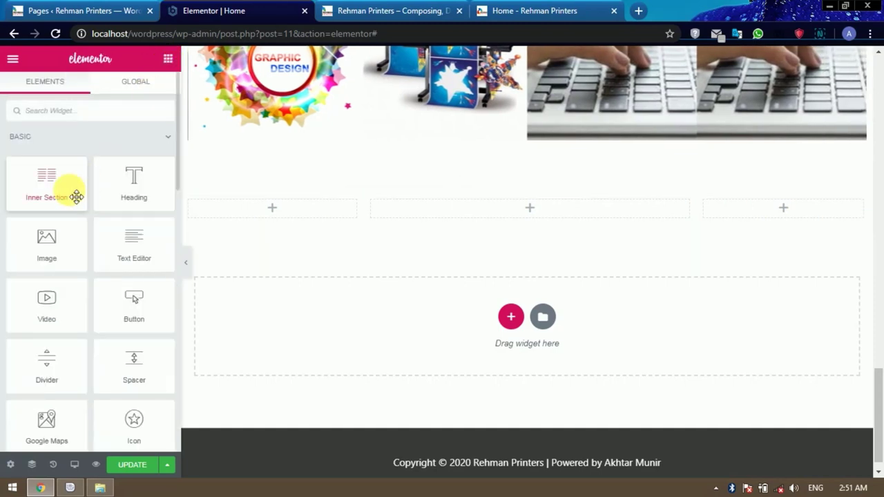
# Place an Image widget and a Heading beneath it in the middle column.
pyautogui.moveTo(49, 239); pyautogui.dragTo(530, 210)
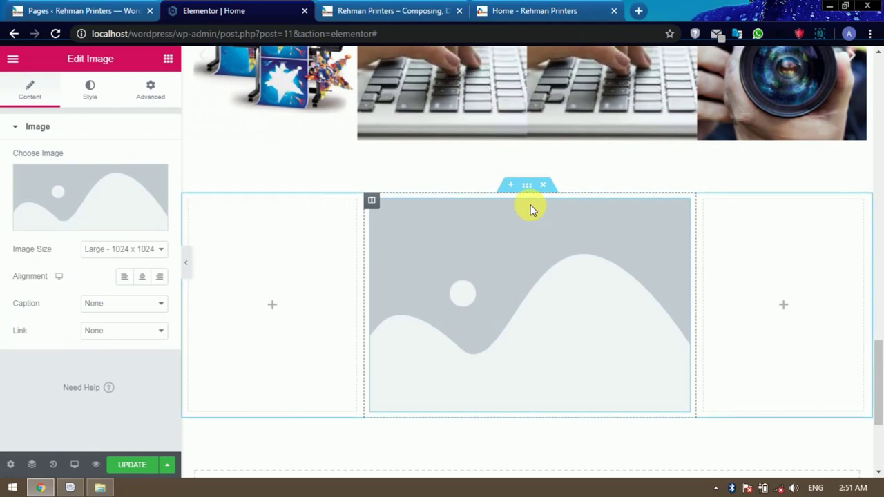
pyautogui.scroll(-1, 473, 250)
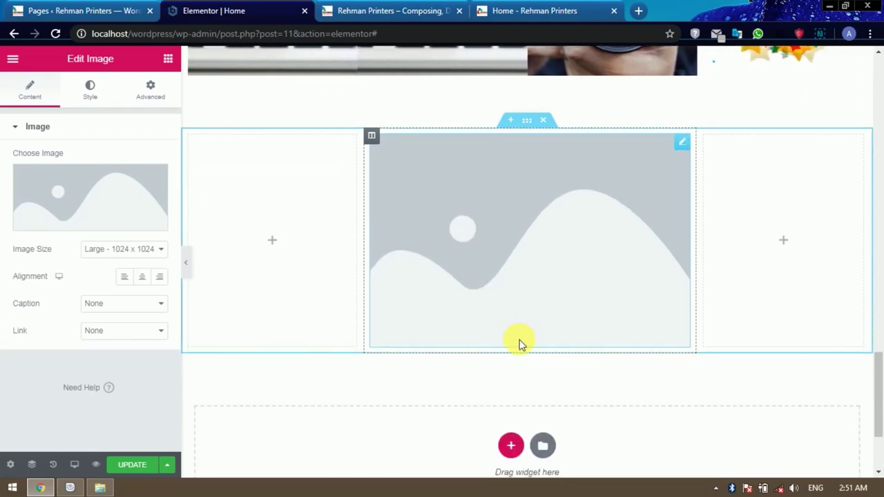
pyautogui.click(174, 60)
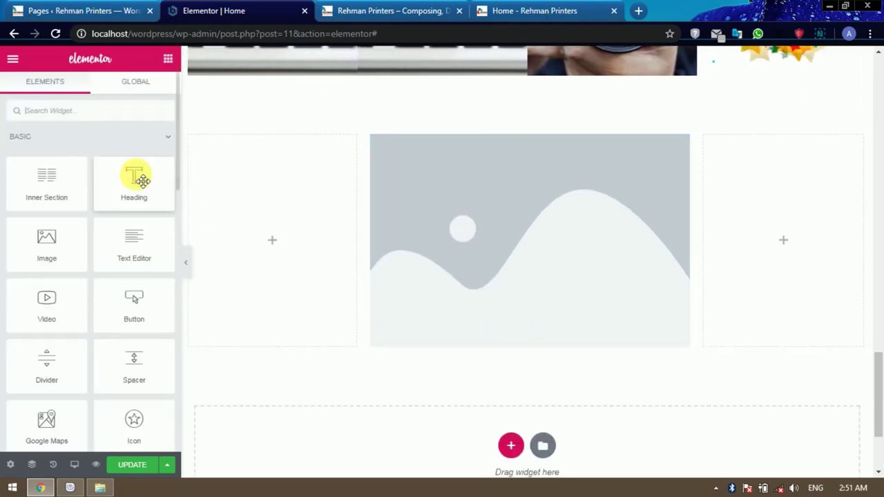
pyautogui.moveTo(138, 183); pyautogui.dragTo(481, 354)
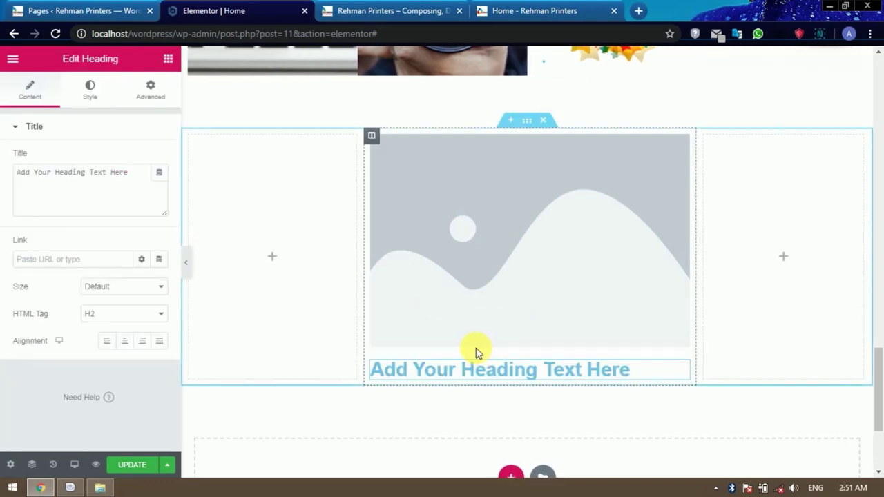
pyautogui.scroll(-2, 475, 352)
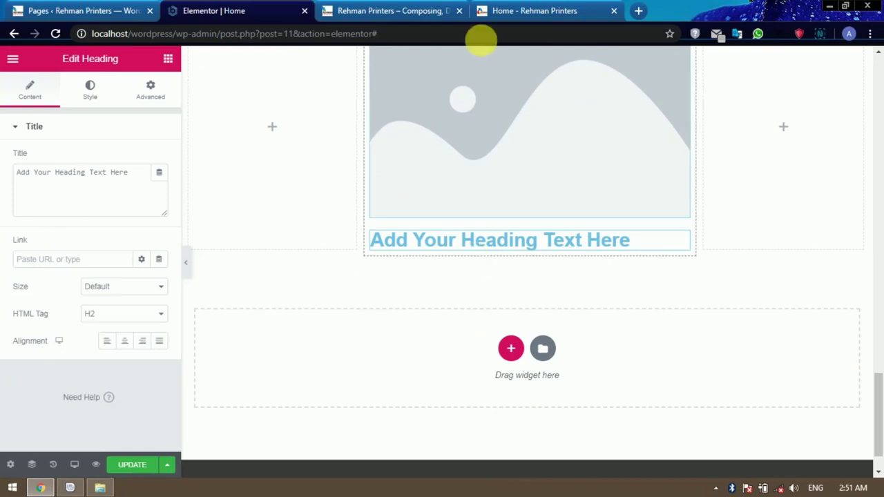
# After checking the live site, add a Text Editor block below the middle column heading.
pyautogui.click(506, 10)
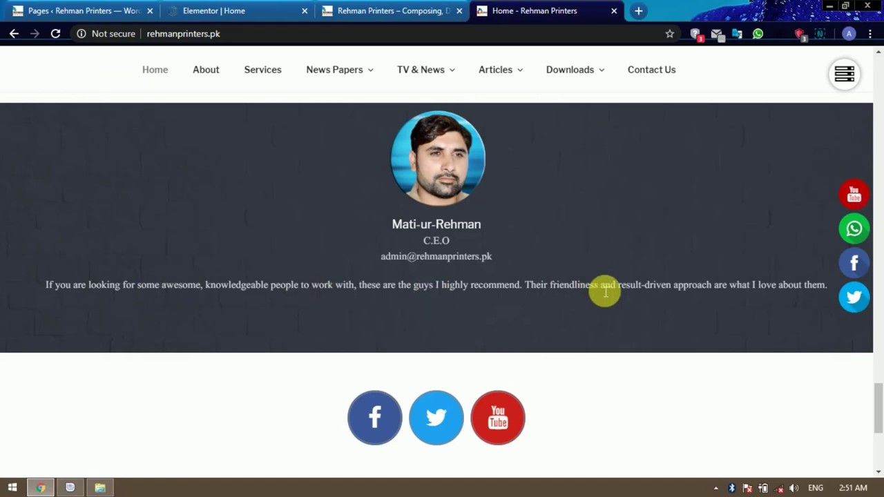
pyautogui.click(230, 10)
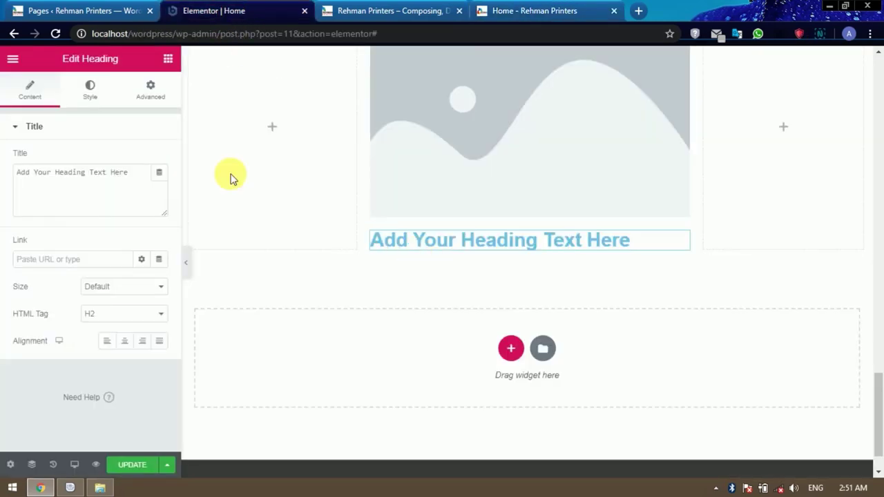
pyautogui.click(168, 59)
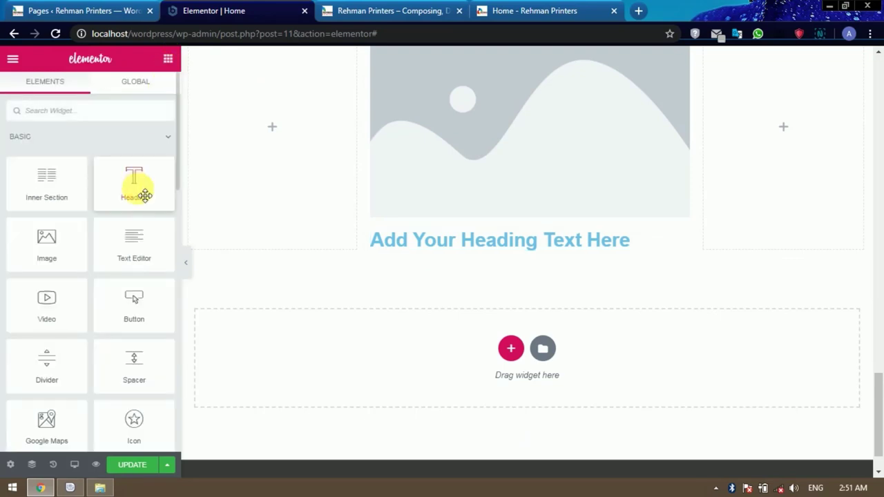
pyautogui.moveTo(130, 243); pyautogui.dragTo(424, 256)
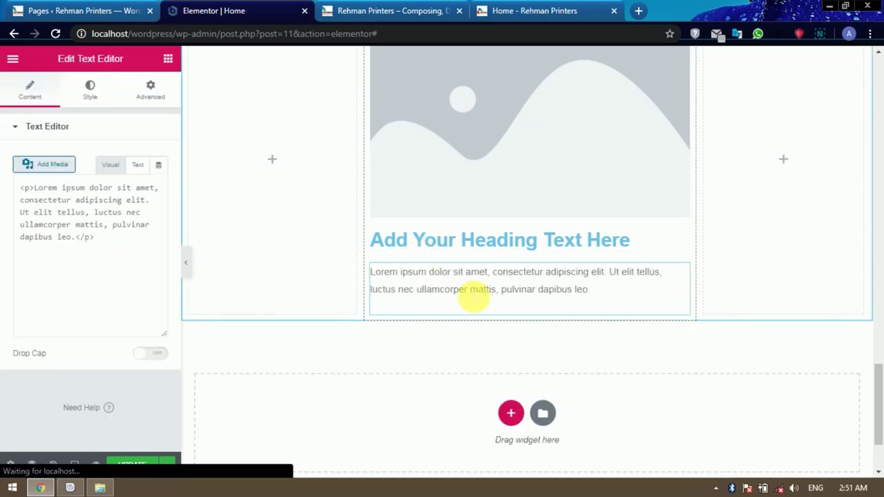
pyautogui.scroll(2, 543, 311)
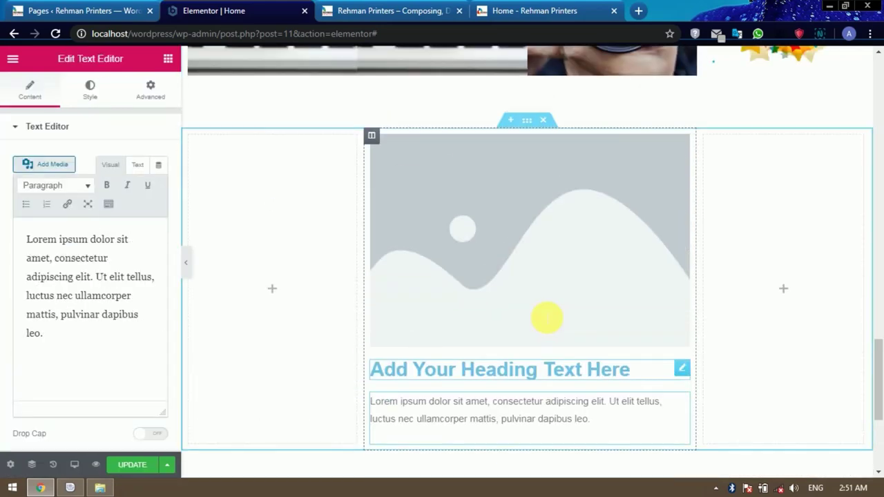
pyautogui.click(512, 227)
# Set the middle column image to the camera photo.
pyautogui.click(94, 231)
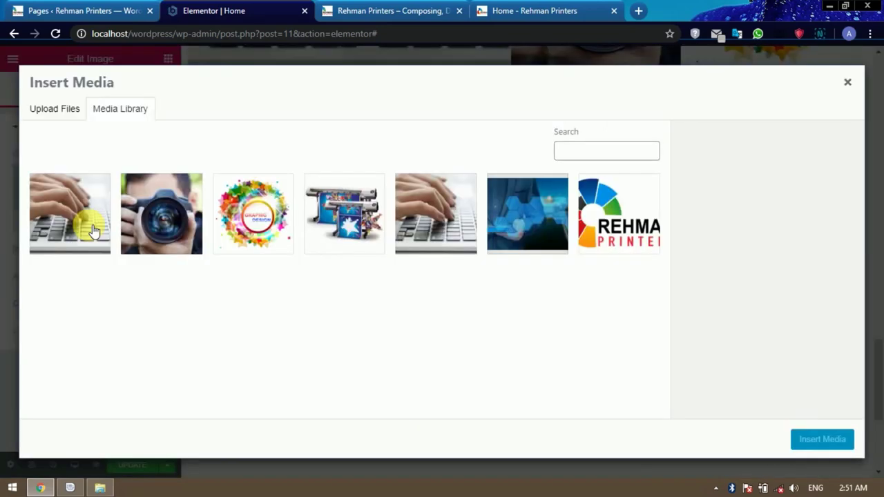
pyautogui.click(156, 233)
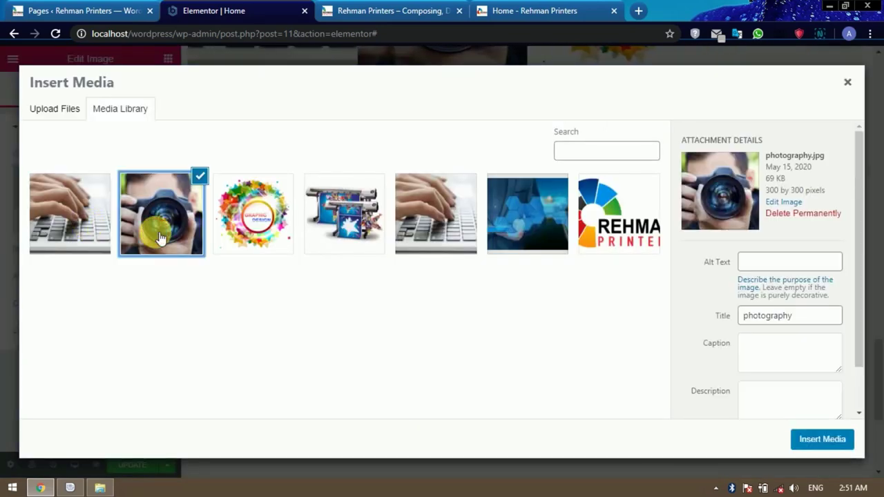
pyautogui.click(822, 440)
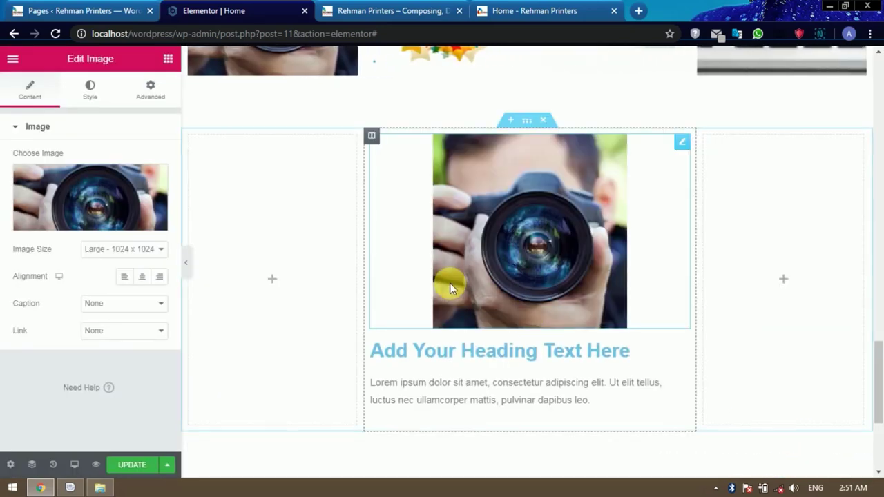
pyautogui.scroll(-2, 389, 274)
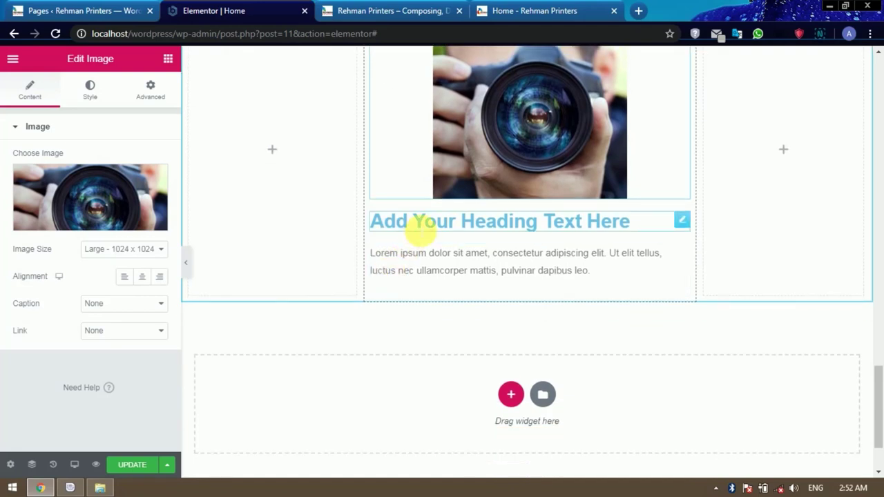
# Replace the placeholder heading title with the person's name.
pyautogui.click(418, 231)
pyautogui.moveTo(127, 178); pyautogui.dragTo(6, 176)
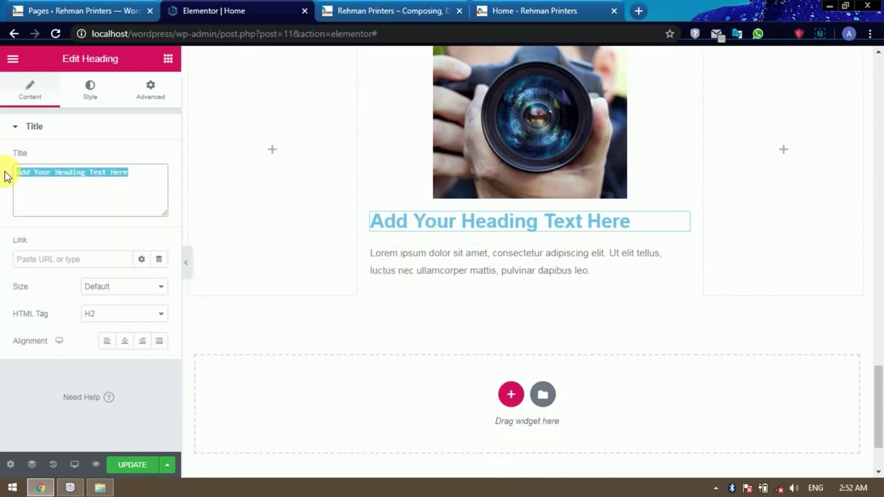
pyautogui.write('a')
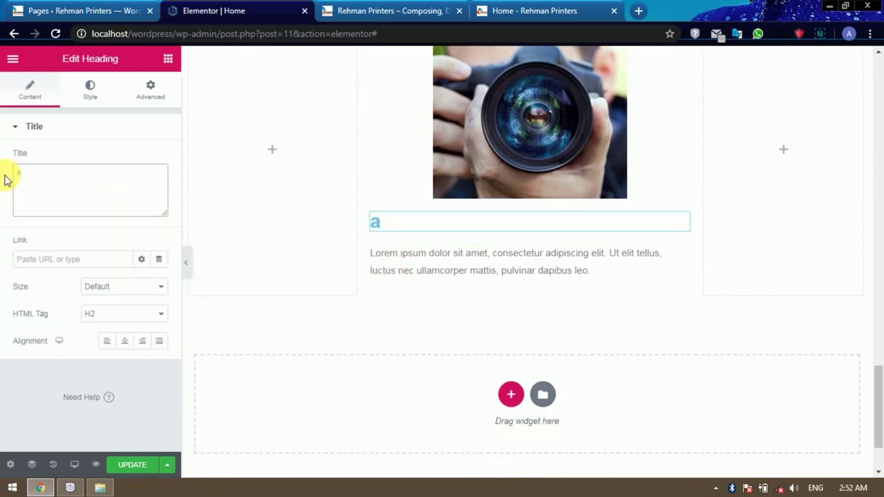
pyautogui.press('BackSpace')
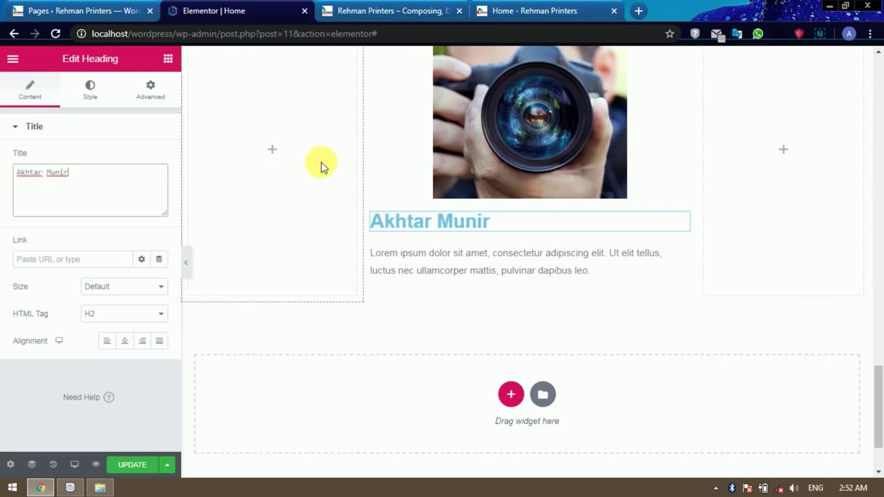
pyautogui.click(501, 122)
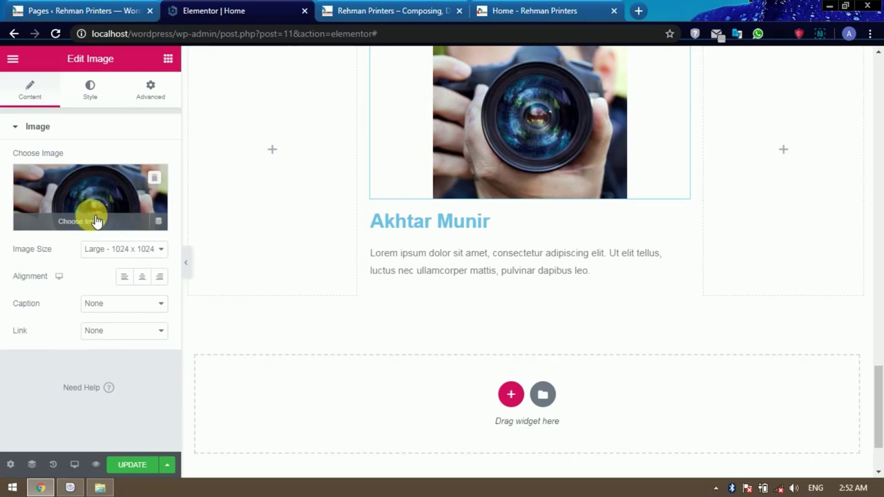
# Upload Business Profile Picture.jpg from the D: drive Documents and insert it as the middle image.
pyautogui.click(91, 214)
pyautogui.click(61, 111)
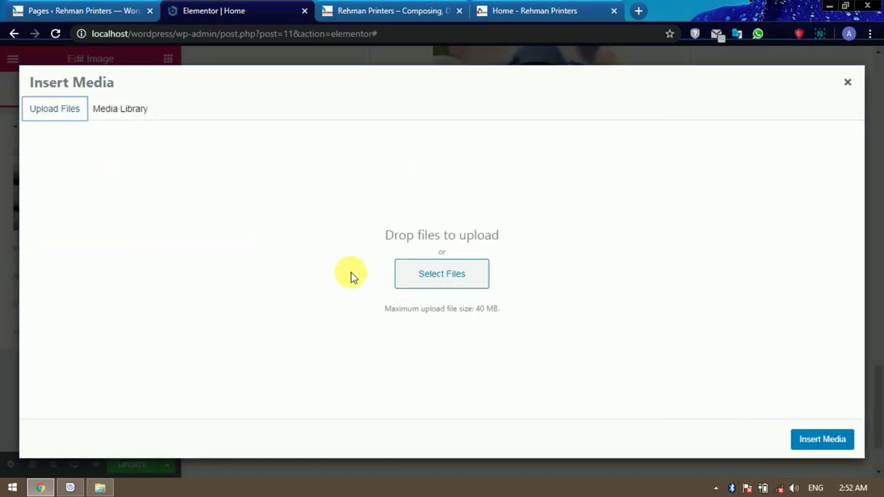
pyautogui.click(426, 274)
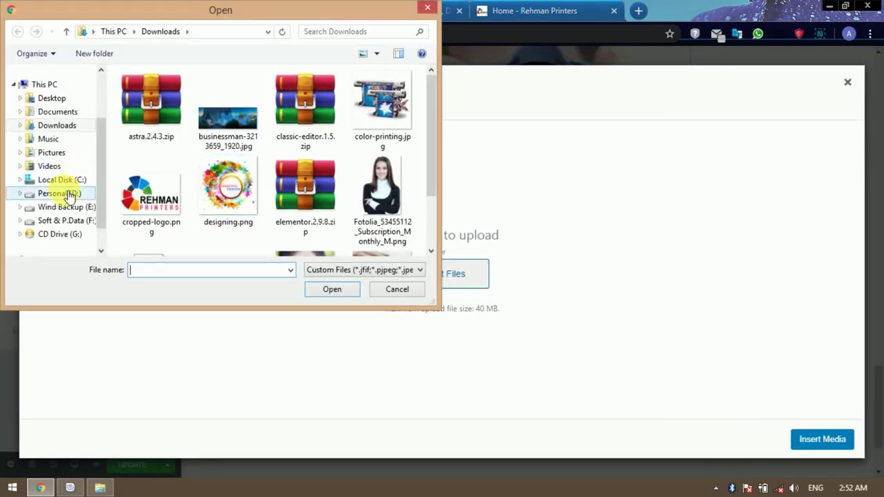
pyautogui.click(63, 194)
pyautogui.doubleClick(167, 133)
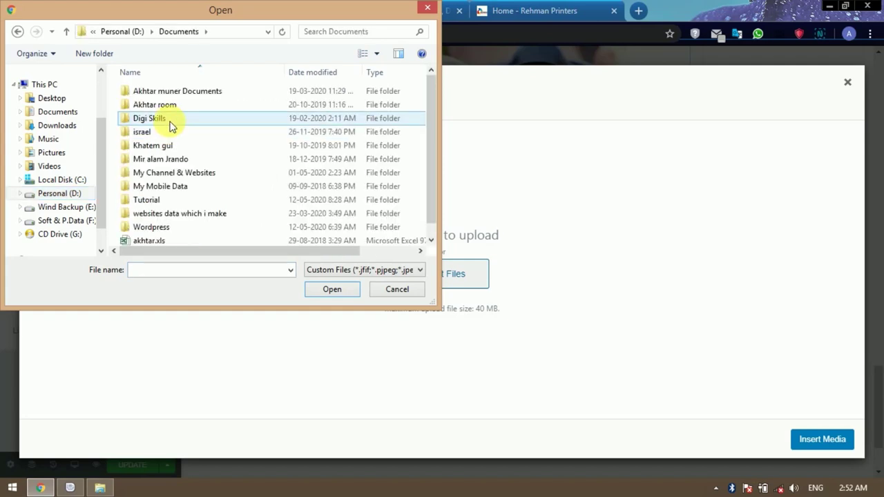
pyautogui.doubleClick(187, 92)
pyautogui.doubleClick(173, 91)
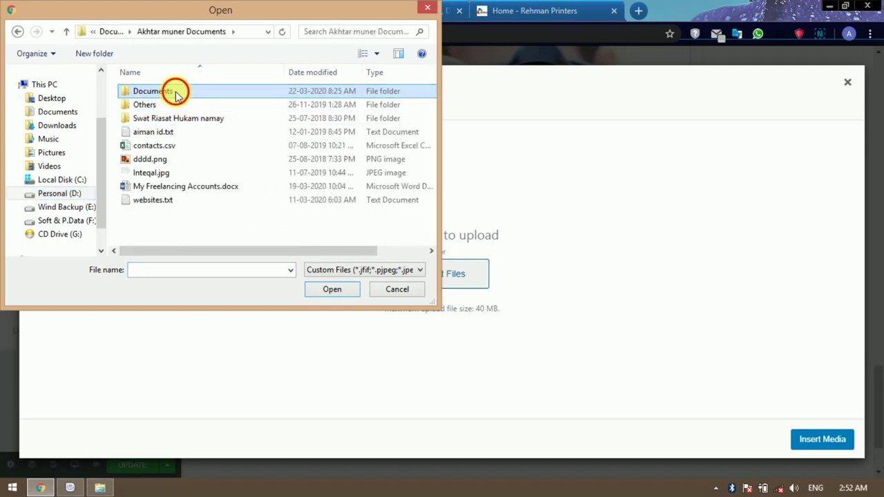
pyautogui.scroll(-1, 306, 235)
pyautogui.click(306, 228)
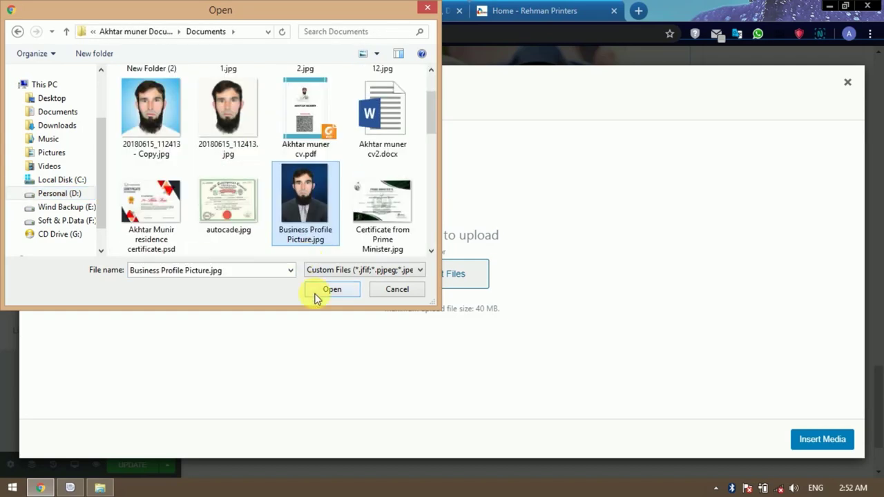
pyautogui.click(316, 291)
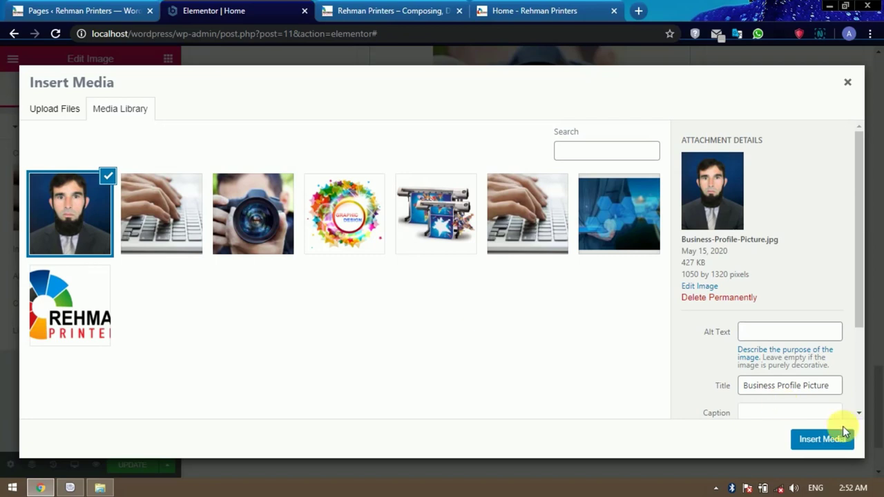
pyautogui.click(825, 440)
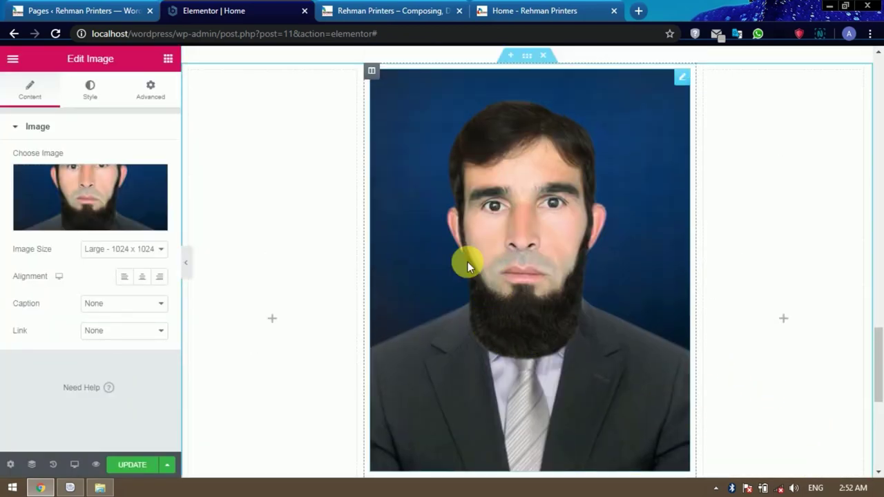
# Set the portrait's image size to Medium 300 x 300.
pyautogui.click(138, 250)
pyautogui.click(129, 264)
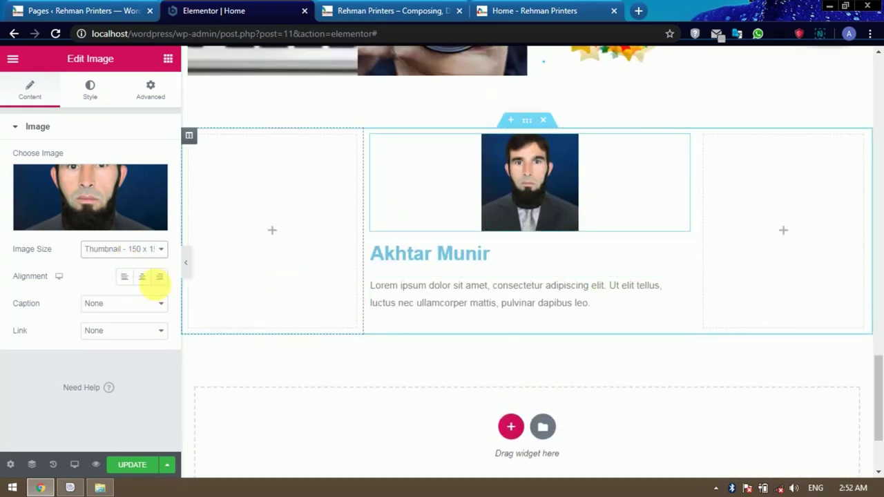
pyautogui.click(134, 250)
pyautogui.click(125, 273)
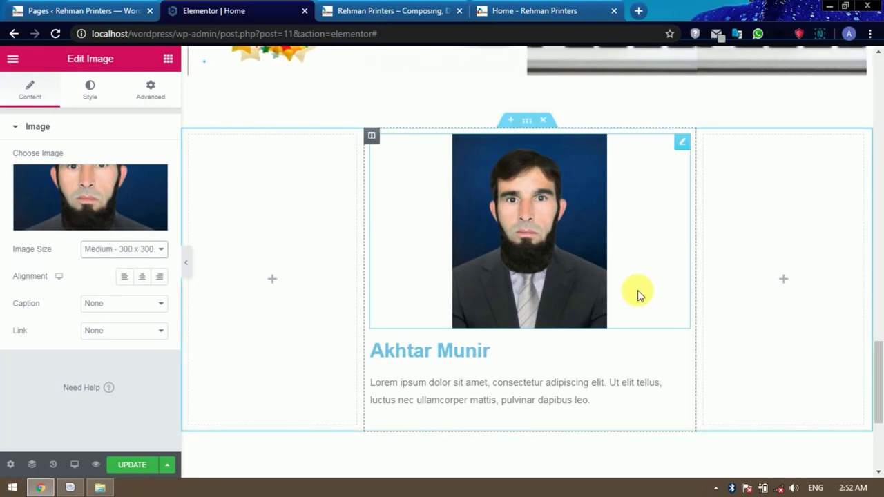
# Give the portrait a solid border in the Style settings.
pyautogui.click(96, 98)
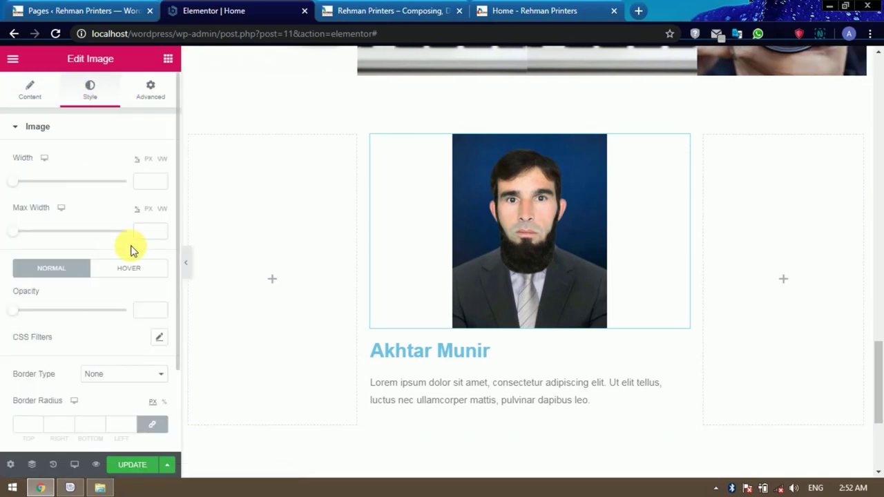
pyautogui.scroll(-2, 131, 247)
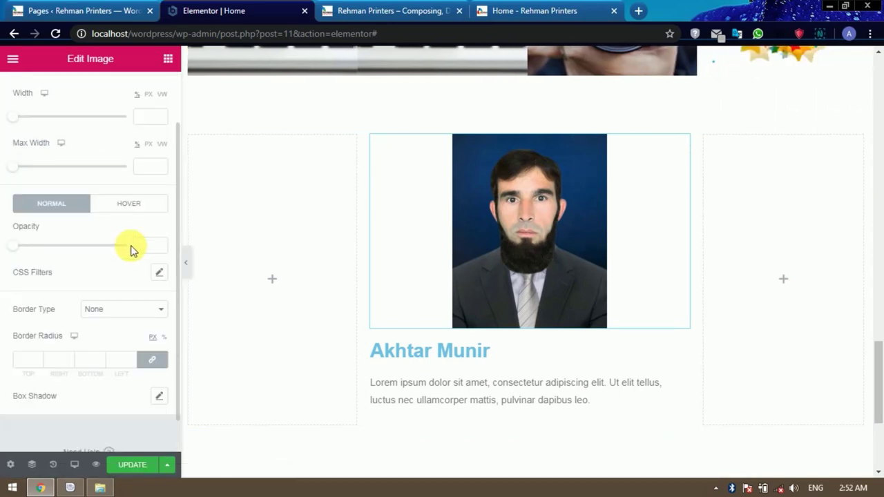
pyautogui.click(130, 314)
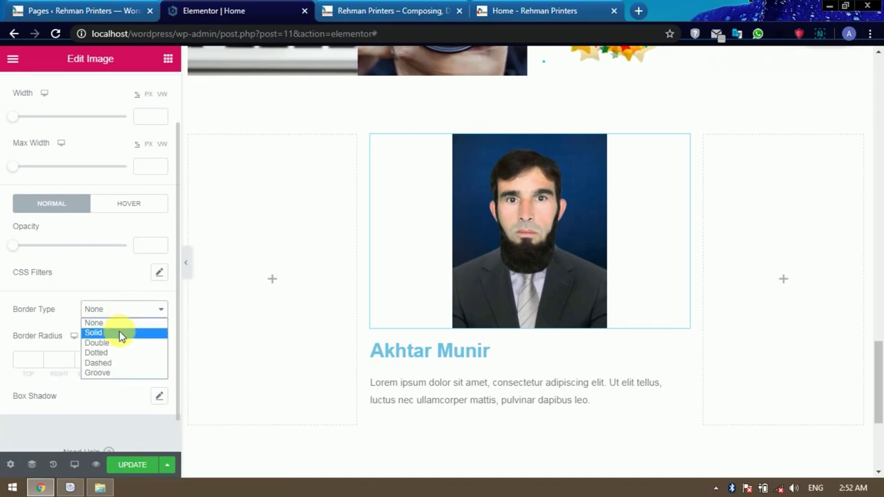
pyautogui.click(119, 334)
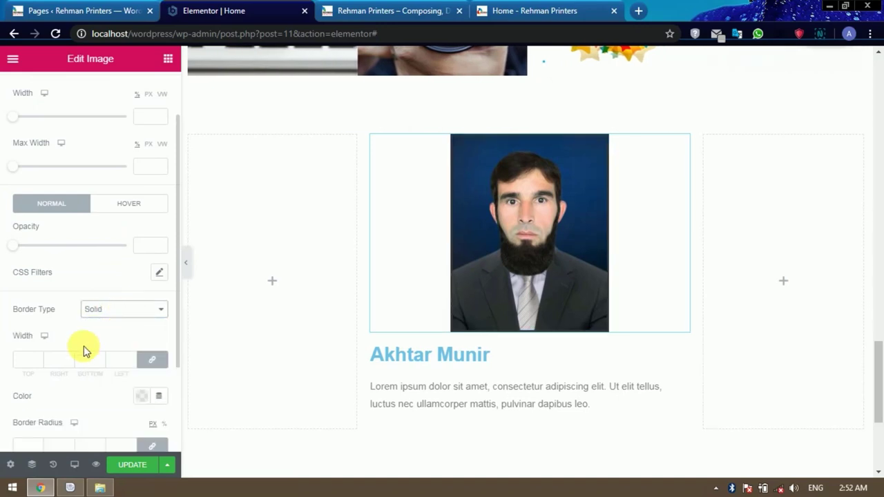
# Round the portrait's corners with a border radius of 200.
pyautogui.scroll(-2, 108, 352)
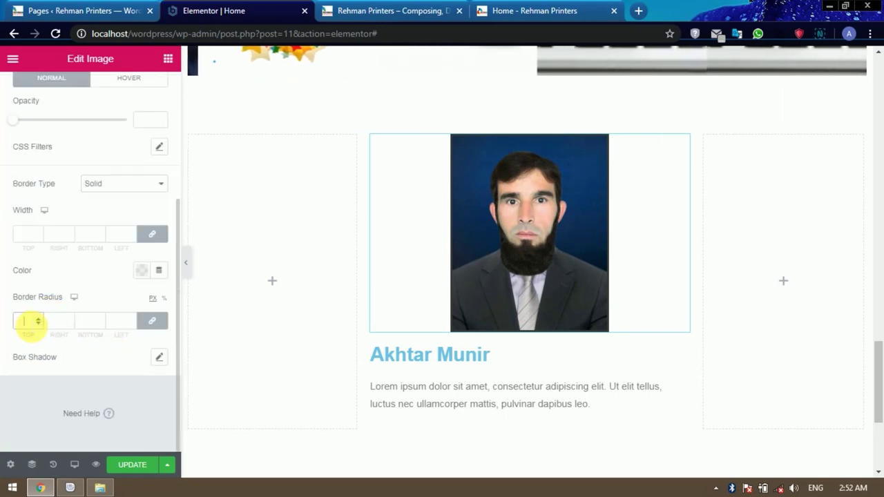
pyautogui.click(36, 321)
pyautogui.write('20')
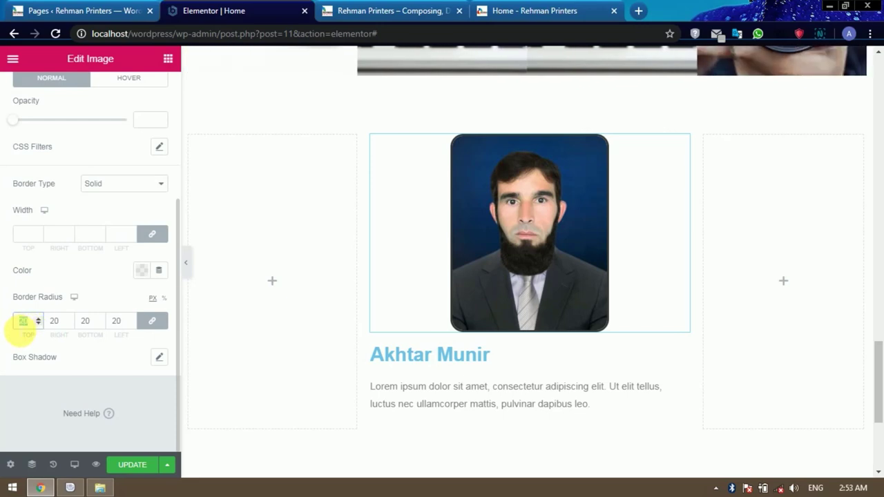
pyautogui.write('60')
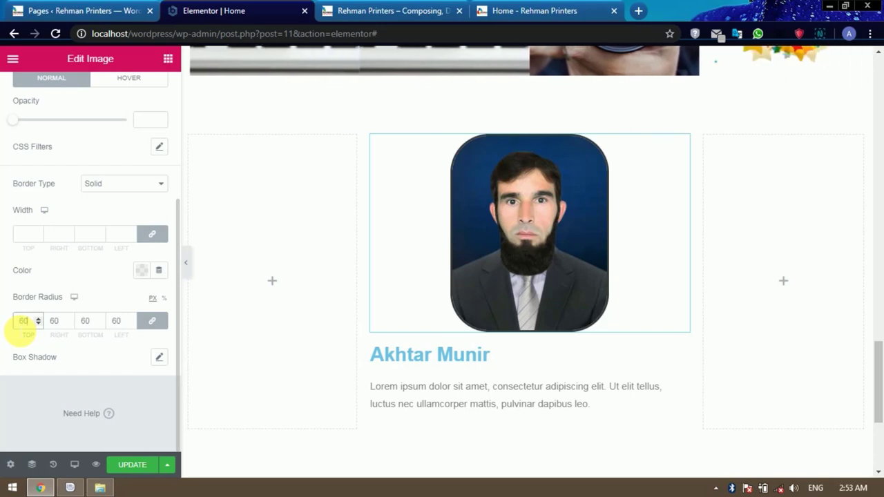
pyautogui.press('BackSpace')
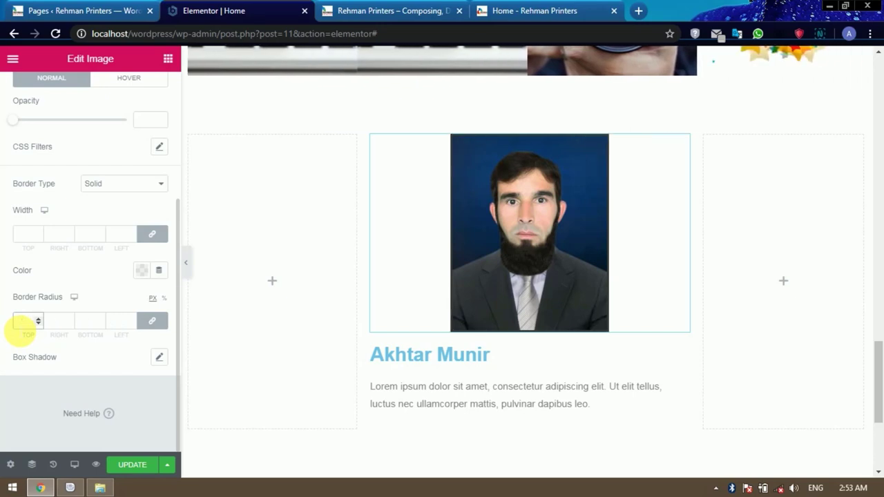
pyautogui.write('120')
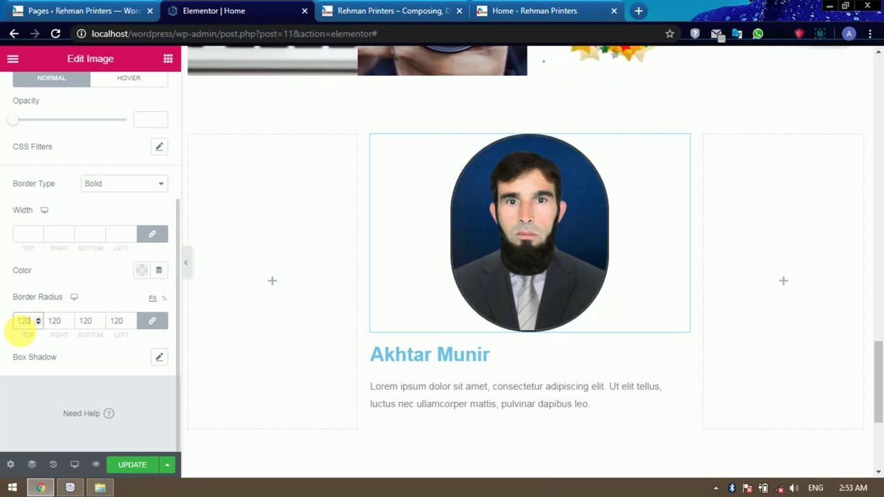
pyautogui.press('BackSpace')
pyautogui.press('BackSpace')
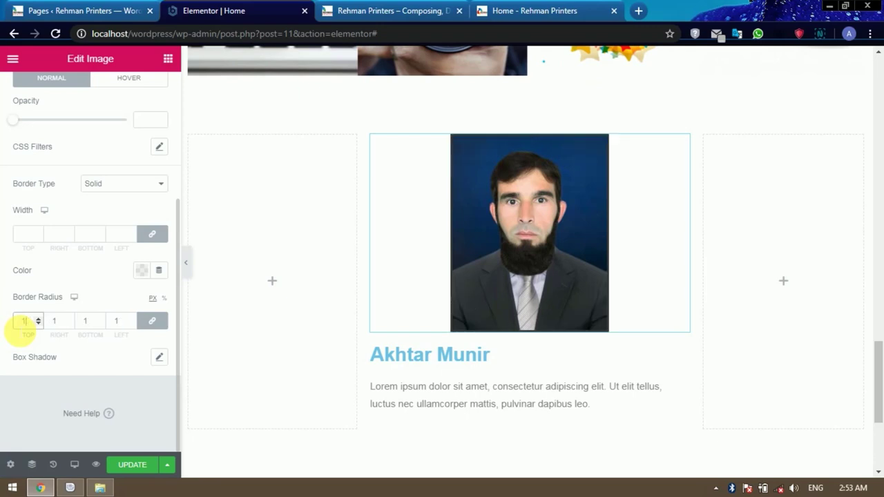
pyautogui.write('50')
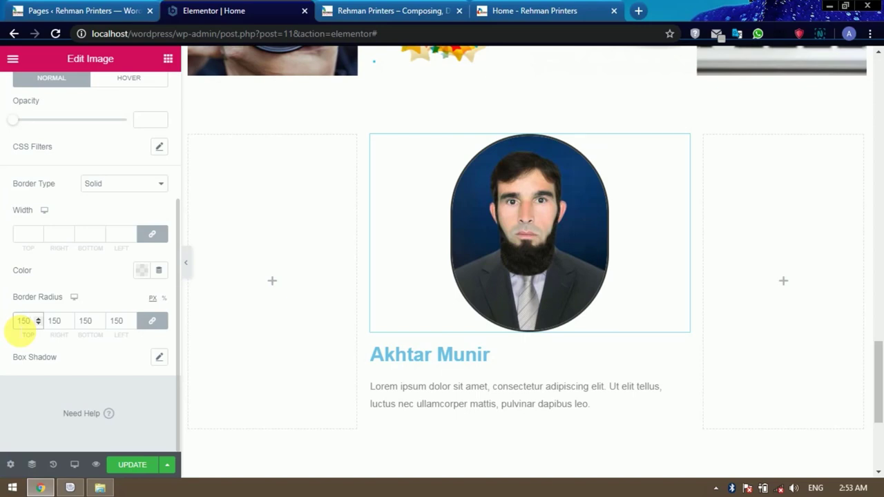
pyautogui.press('BackSpace')
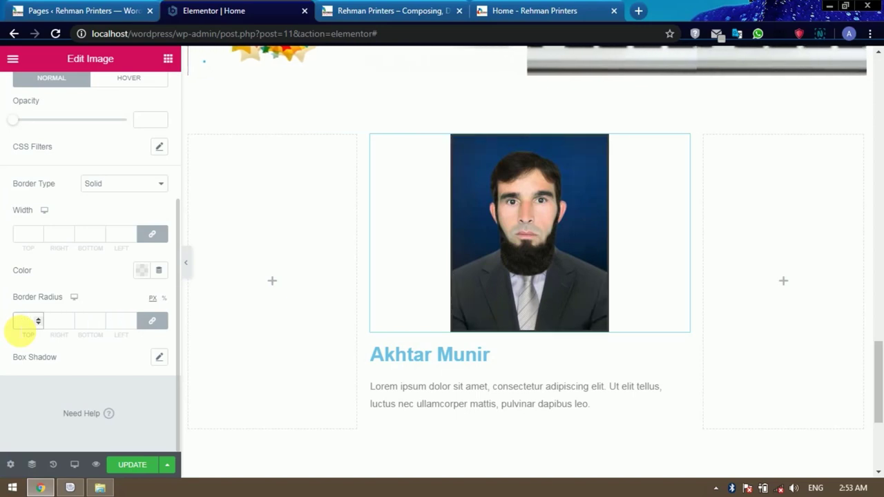
pyautogui.write('00')
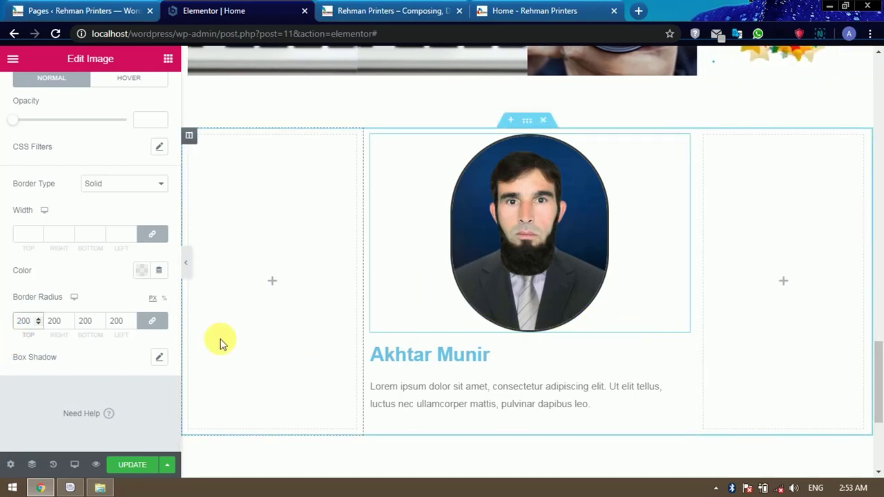
# Add a grey box shadow with vertical 5, blur 23 and spread 8.
pyautogui.click(158, 359)
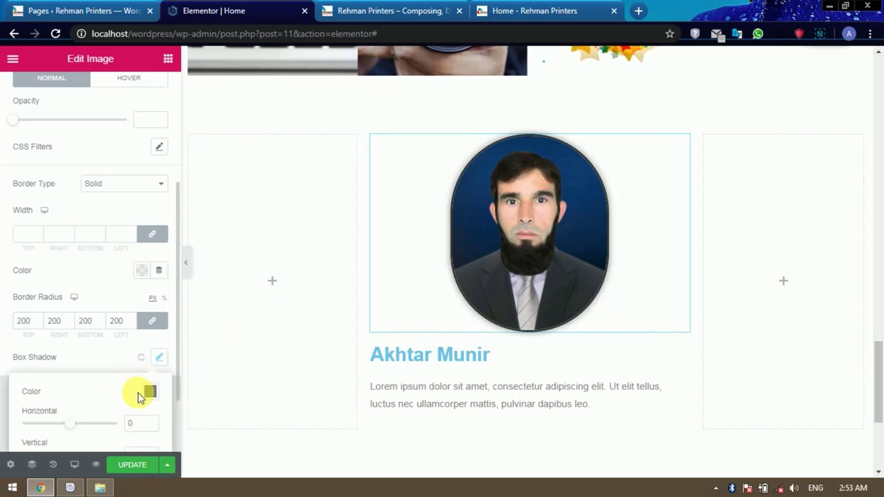
pyautogui.scroll(-2, 134, 337)
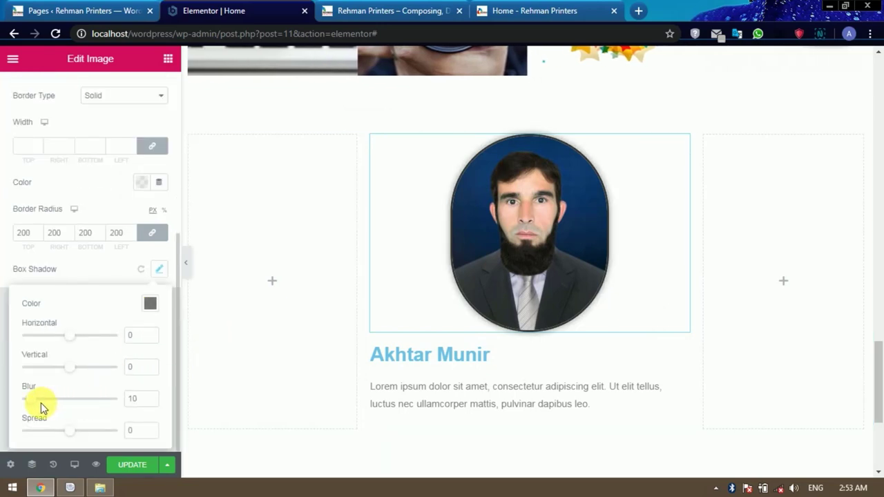
pyautogui.moveTo(72, 430); pyautogui.dragTo(80, 434)
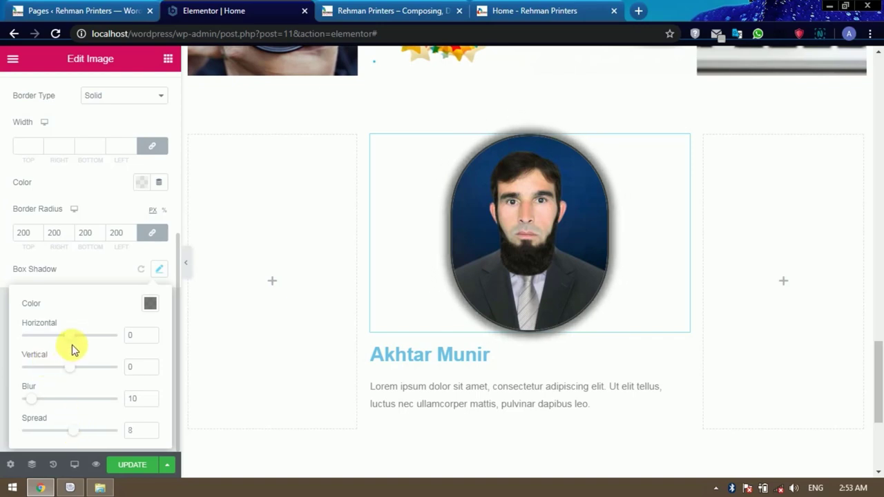
pyautogui.moveTo(75, 368); pyautogui.dragTo(75, 371)
pyautogui.moveTo(30, 399); pyautogui.dragTo(48, 404)
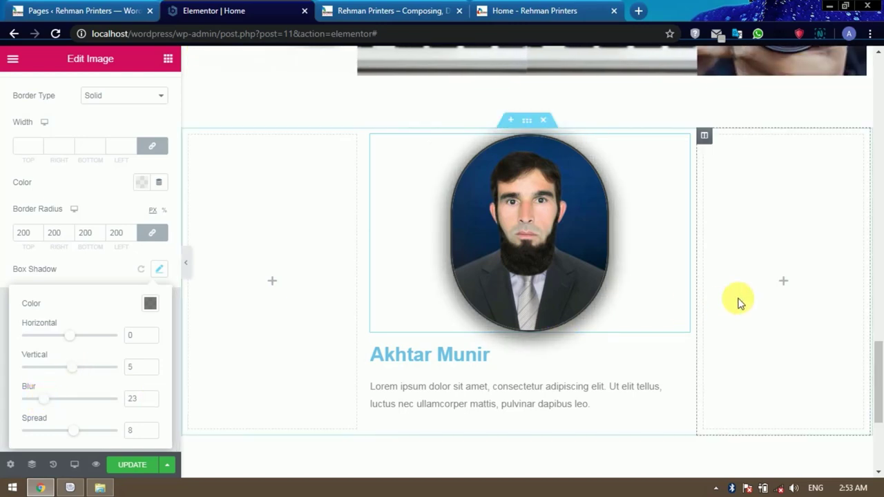
pyautogui.scroll(-2, 744, 292)
# Center the name heading under the profile photo and make it an H3.
pyautogui.click(482, 229)
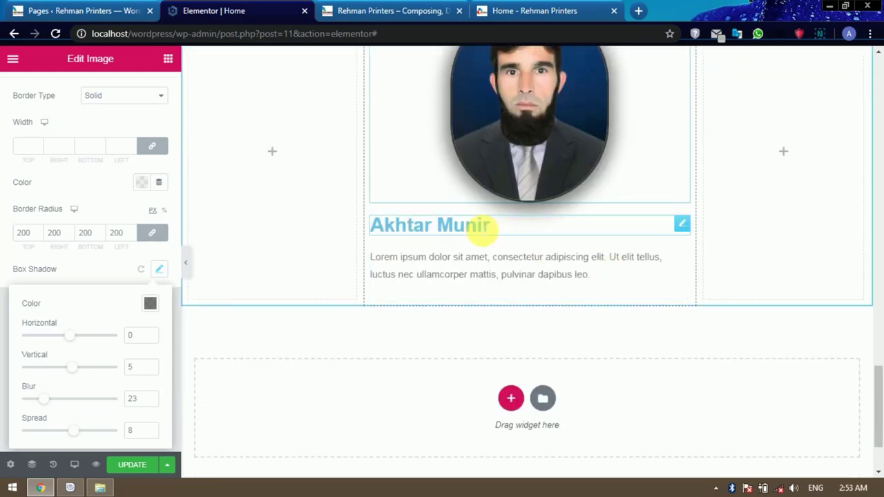
pyautogui.click(135, 349)
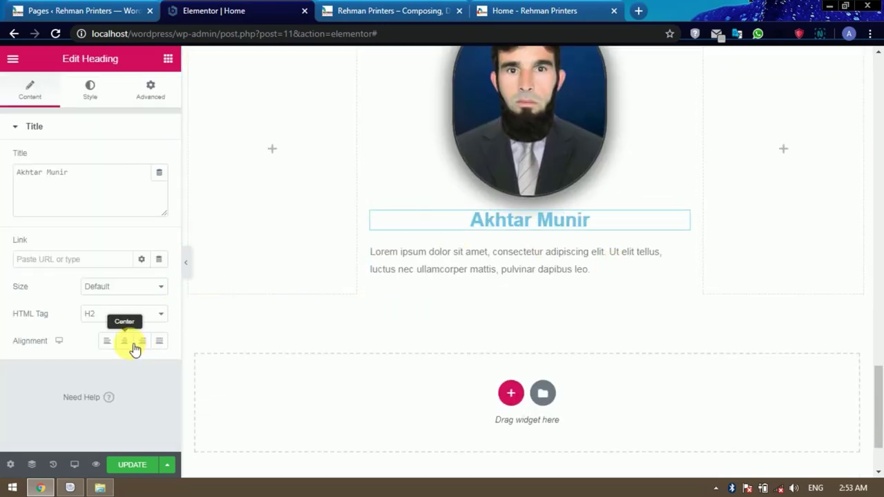
pyautogui.click(119, 315)
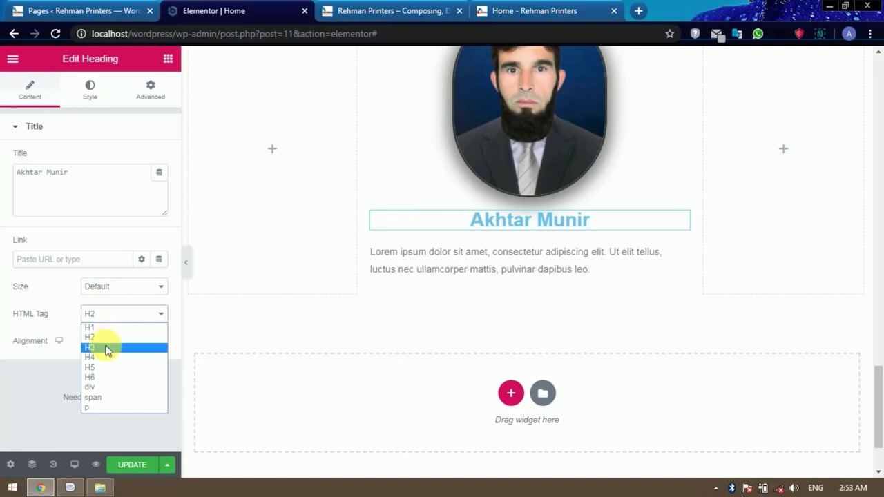
pyautogui.click(105, 349)
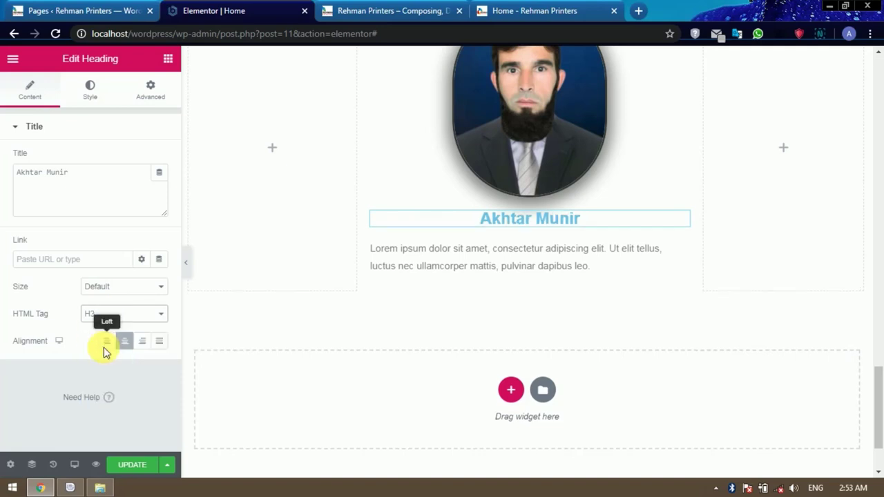
# Replace the Lorem ipsum paragraph with the testimonial text copied from the live site.
pyautogui.click(591, 267)
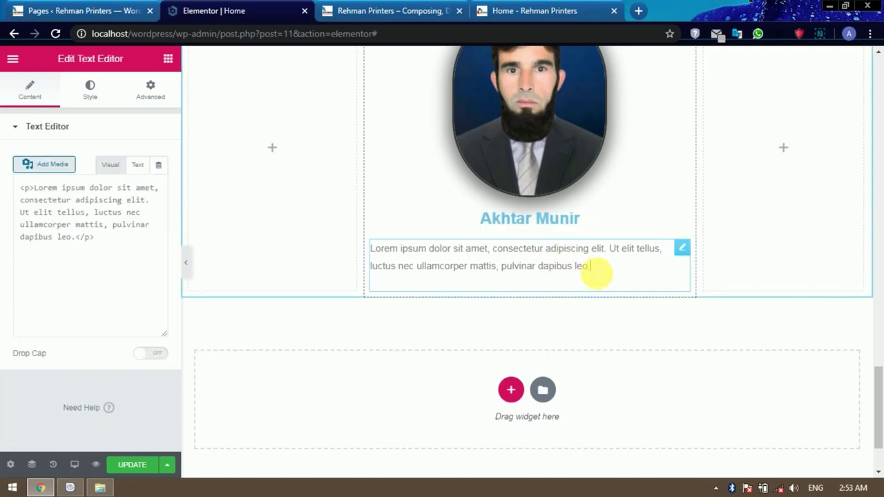
pyautogui.click(532, 10)
pyautogui.moveTo(41, 285); pyautogui.dragTo(856, 290)
pyautogui.hotkey('ctrl', 'c')
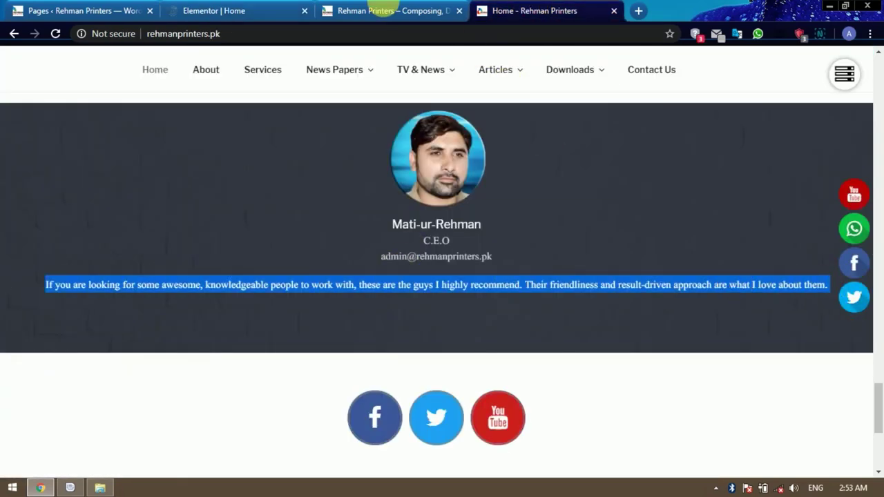
pyautogui.click(228, 11)
pyautogui.moveTo(89, 354); pyautogui.dragTo(26, 238)
pyautogui.press('BackSpace')
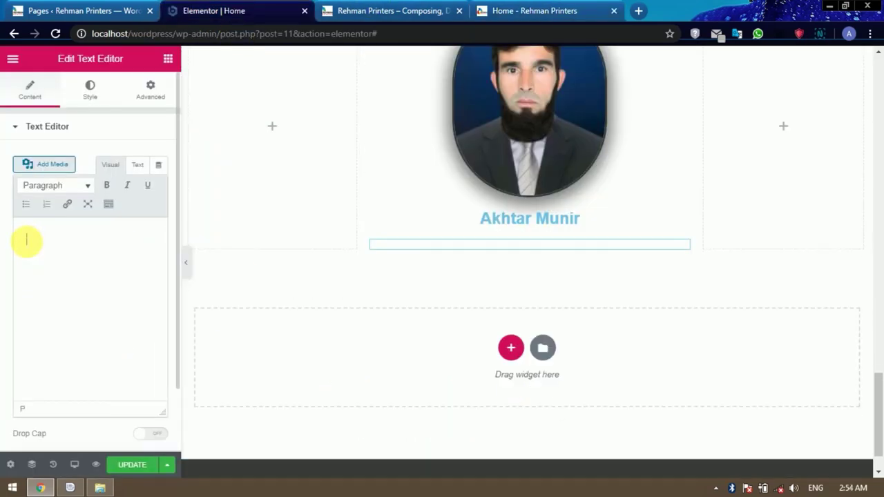
pyautogui.click(139, 165)
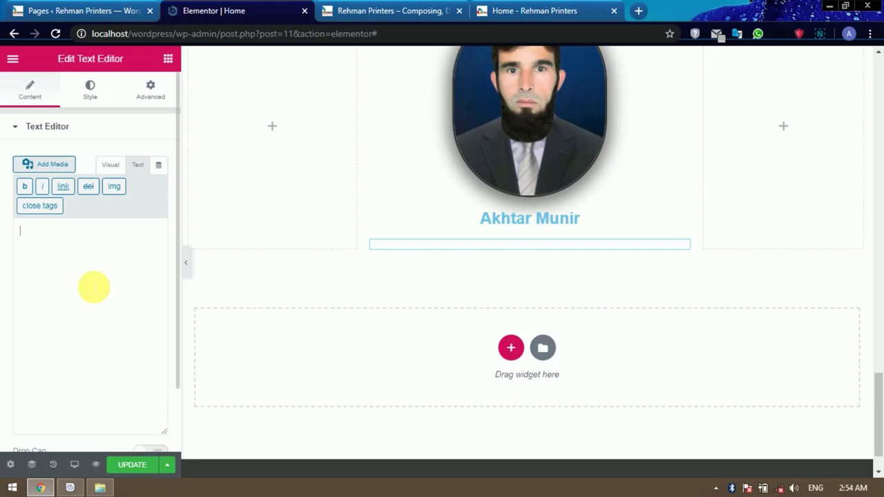
pyautogui.hotkey('ctrl', 'v')
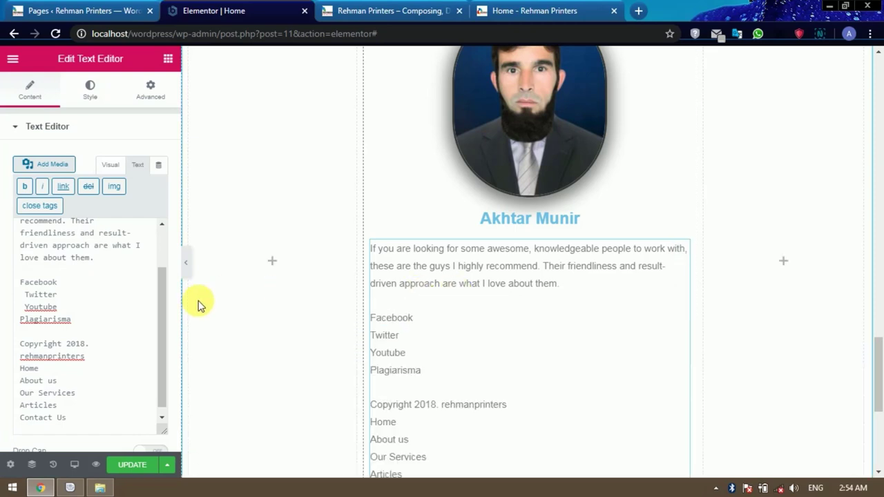
pyautogui.scroll(-1, 122, 288)
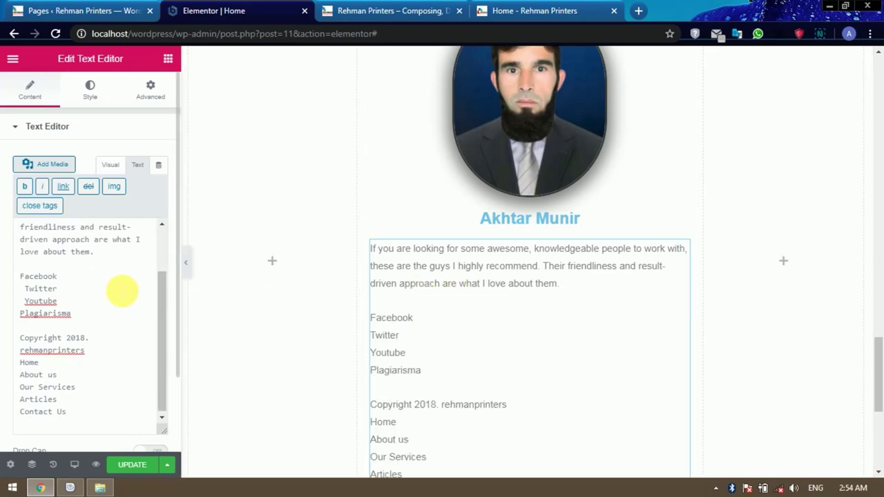
pyautogui.scroll(3, 122, 290)
# Center the pasted testimonial text and justify the paragraph.
pyautogui.click(104, 101)
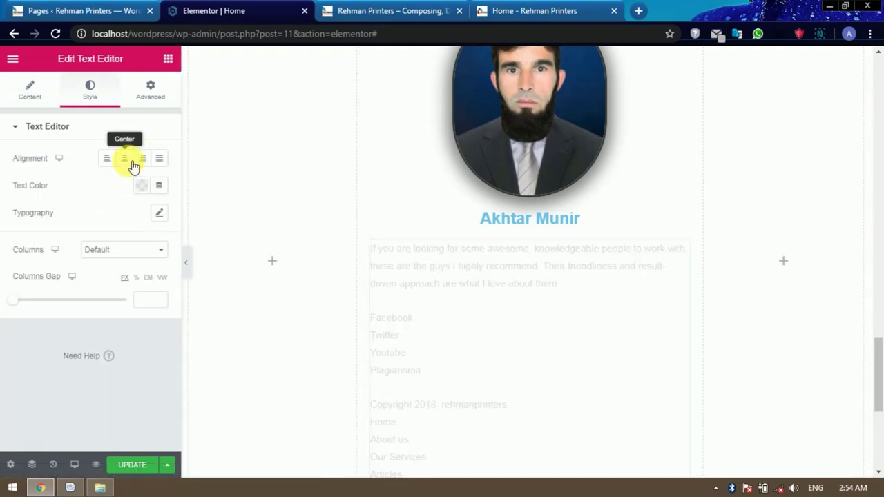
pyautogui.click(124, 159)
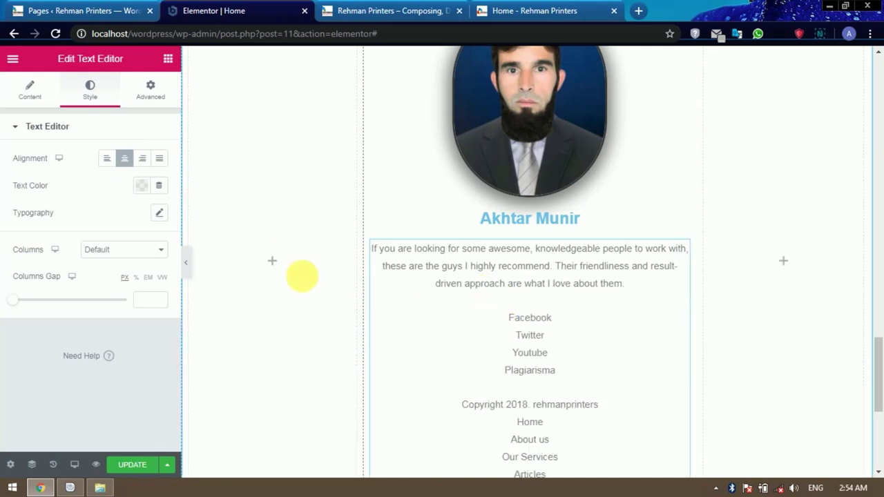
pyautogui.click(31, 91)
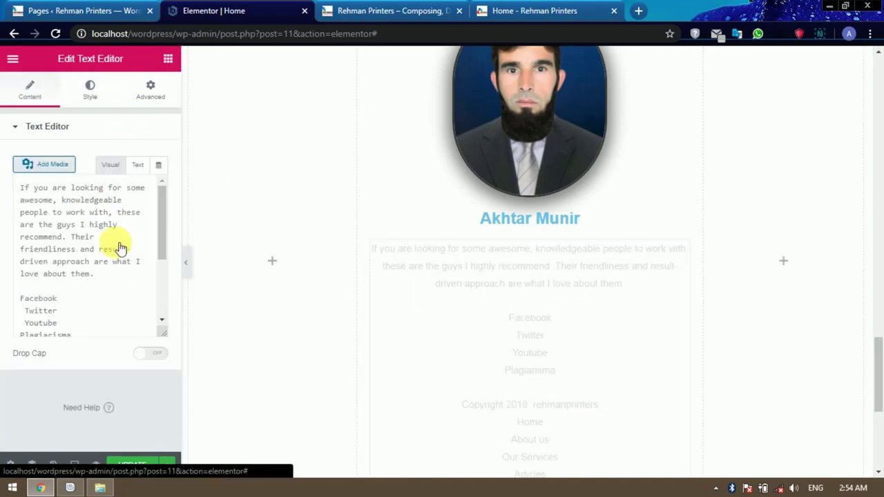
pyautogui.click(109, 276)
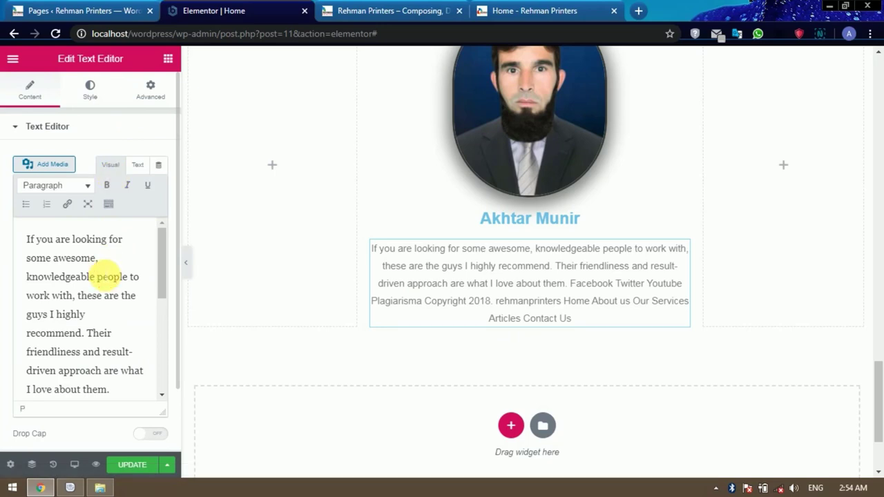
pyautogui.hotkey('ctrl', 'a')
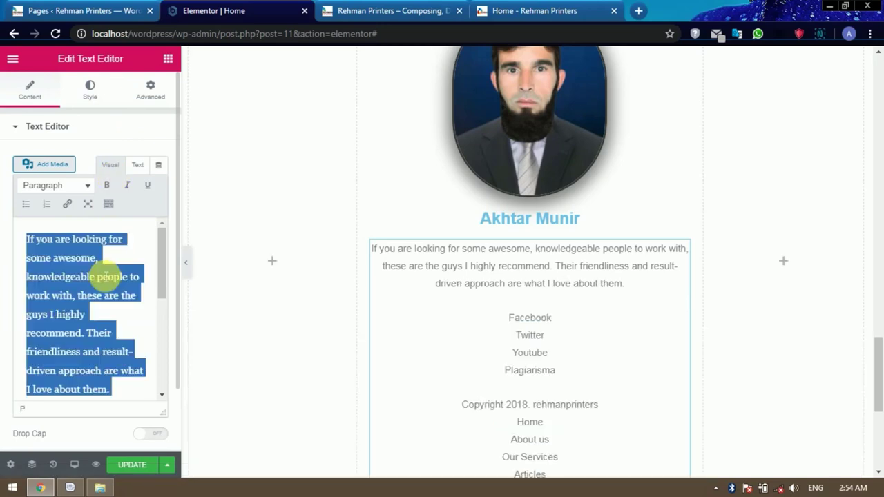
pyautogui.hotkey('alt', 'shift', 'j')
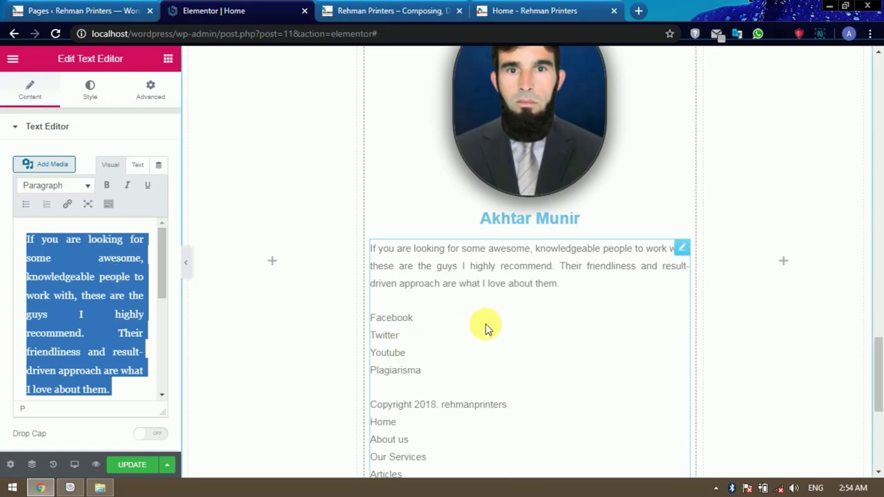
pyautogui.scroll(-2, 484, 332)
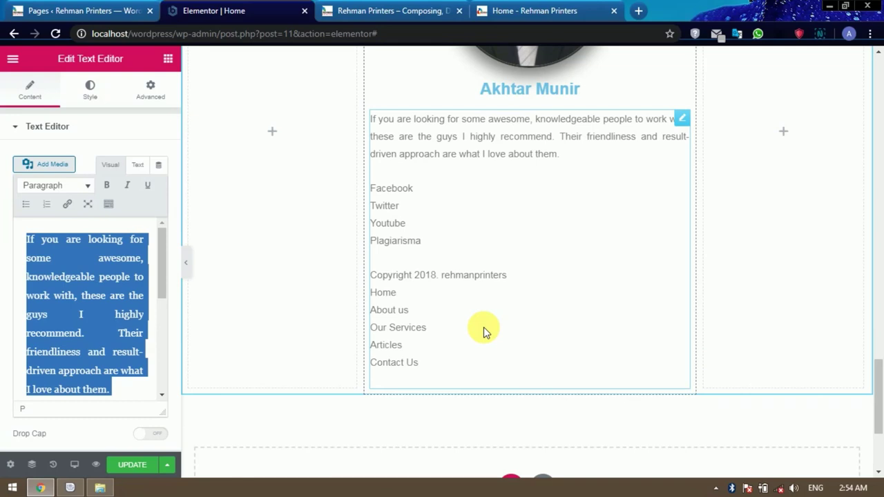
pyautogui.scroll(2, 484, 332)
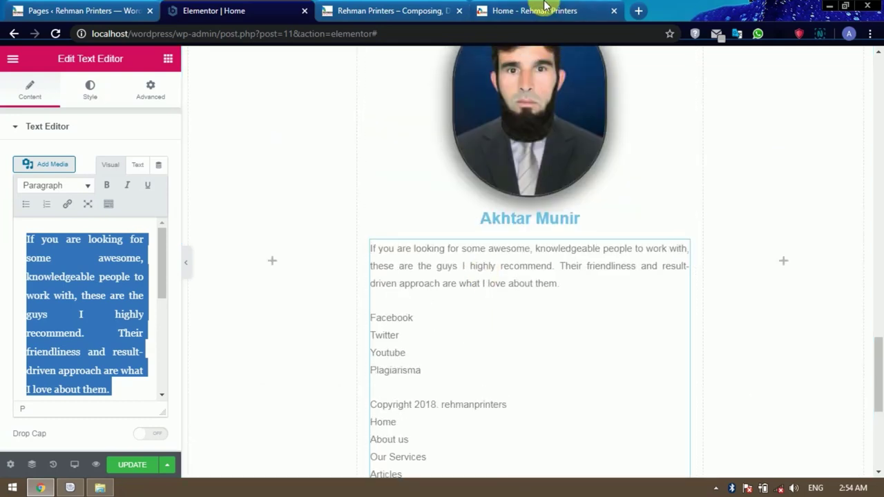
# Paste over the text with only the paragraph beginning 'If you are looking for some awesome, knowledgeable people.'.
pyautogui.click(542, 10)
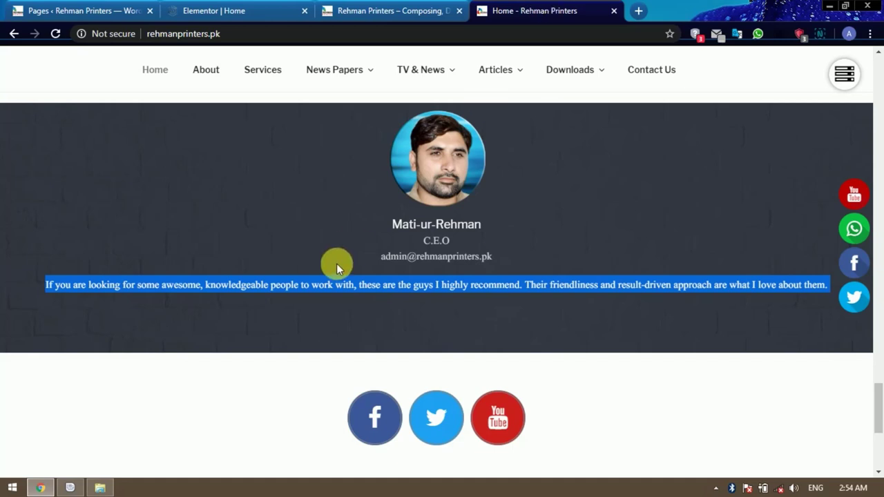
pyautogui.click(313, 274)
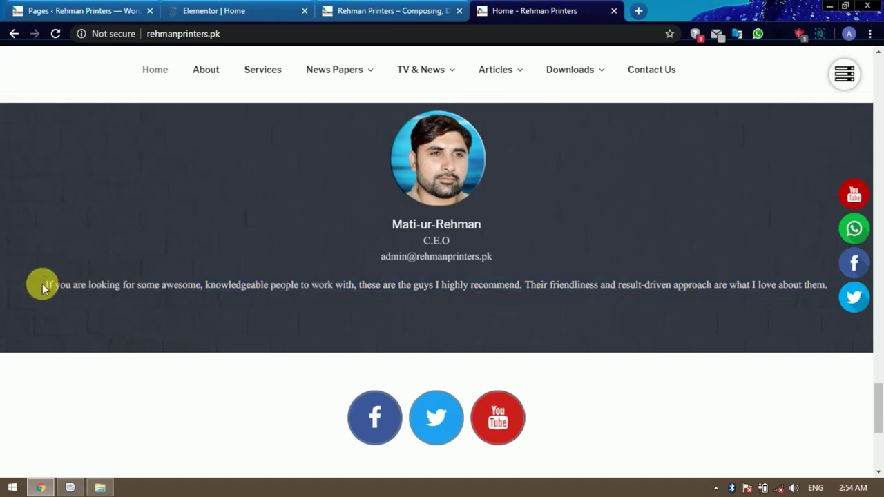
pyautogui.moveTo(45, 283); pyautogui.dragTo(829, 293)
pyautogui.hotkey('ctrl', 'c')
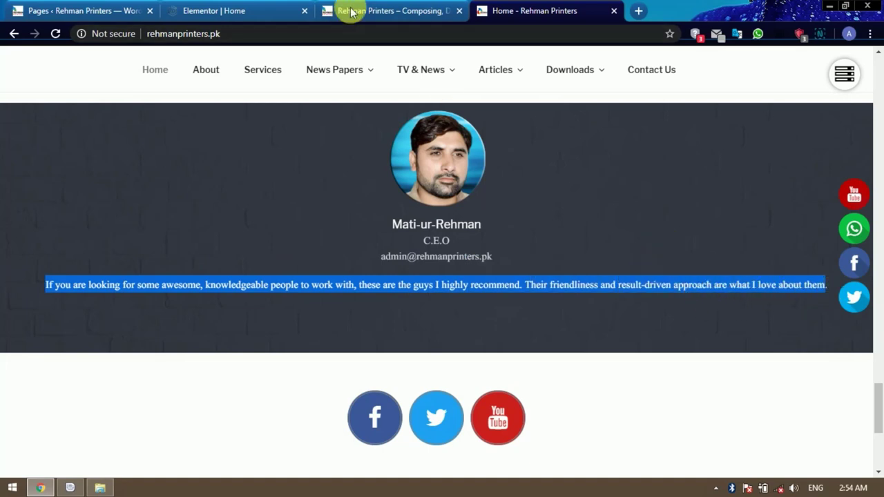
pyautogui.click(239, 10)
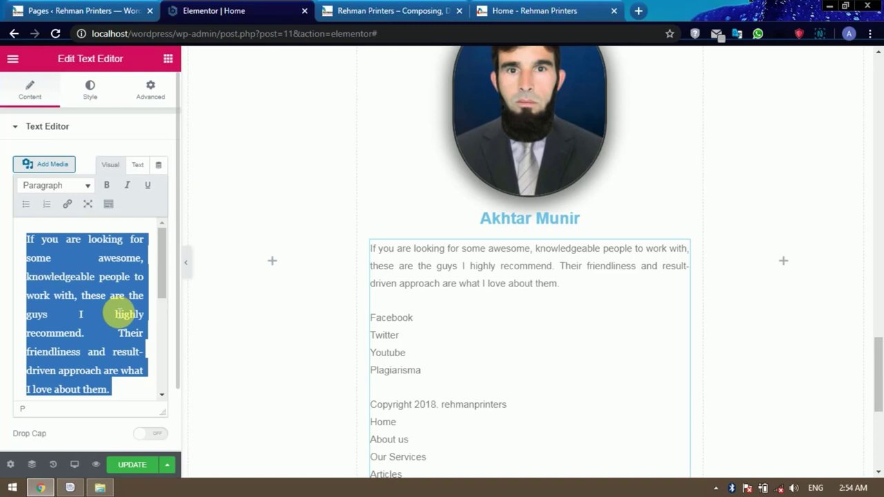
pyautogui.hotkey('ctrl', 'v')
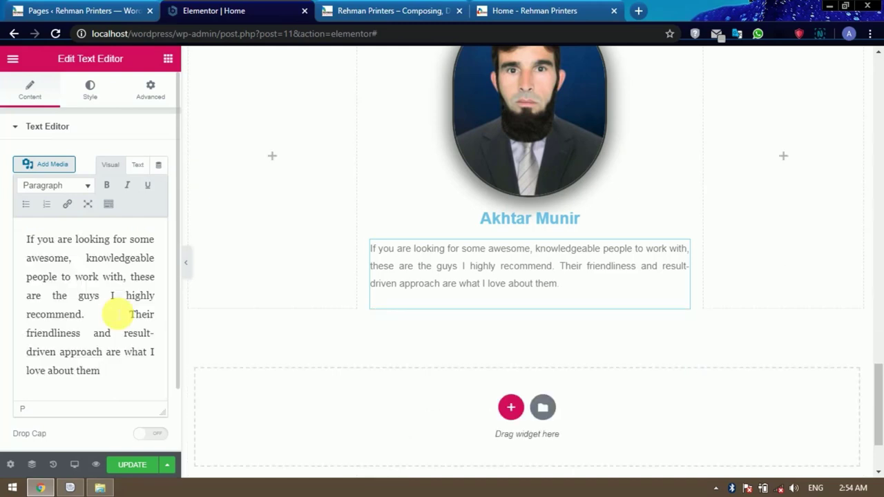
pyautogui.click(558, 286)
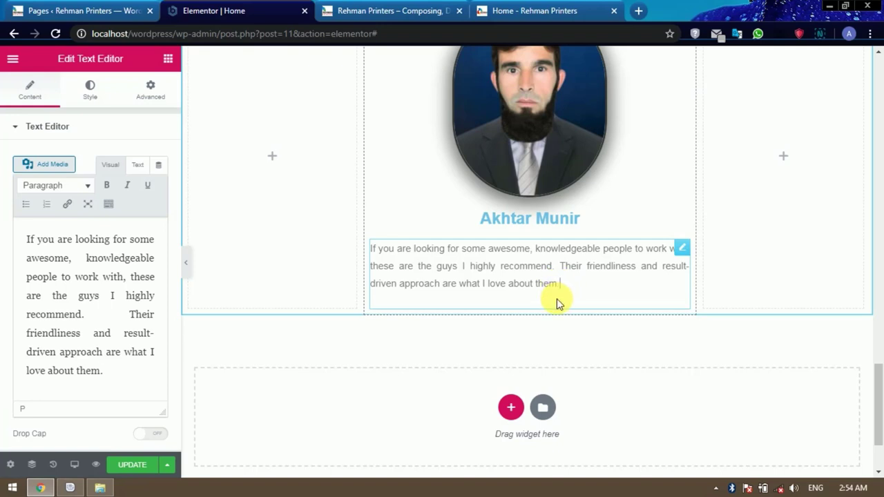
pyautogui.scroll(3, 594, 314)
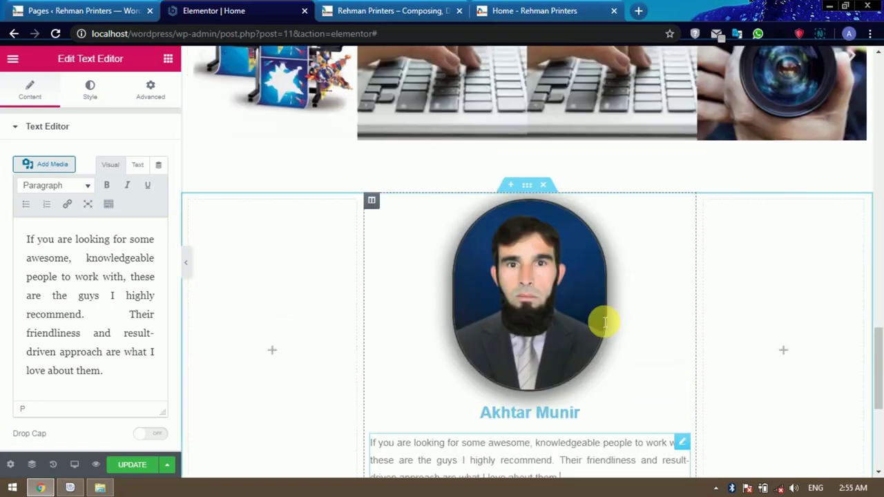
pyautogui.scroll(-1, 601, 321)
pyautogui.scroll(-2, 599, 316)
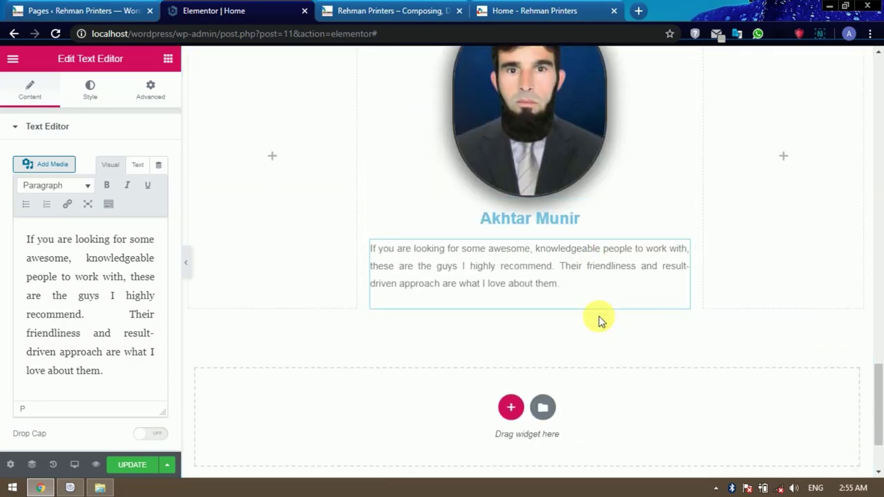
pyautogui.scroll(1, 597, 318)
pyautogui.scroll(1, 573, 207)
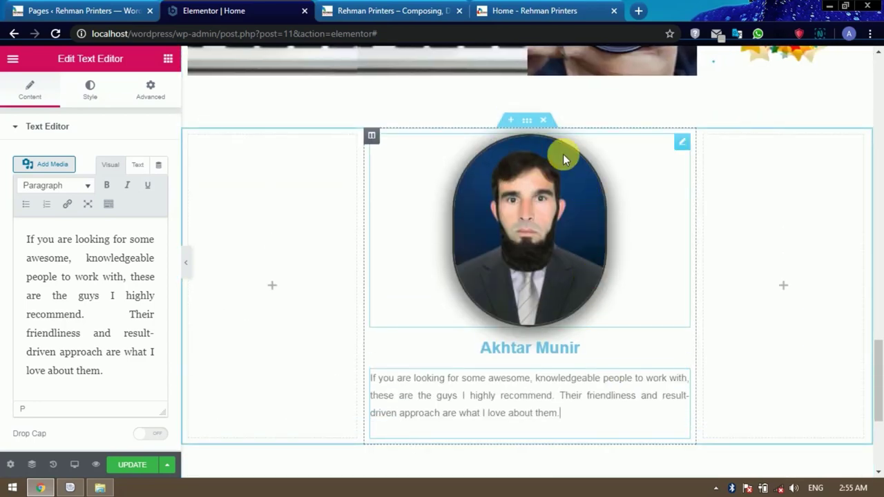
# Give the testimonial section a classic background colour of #000000.
pyautogui.click(527, 122)
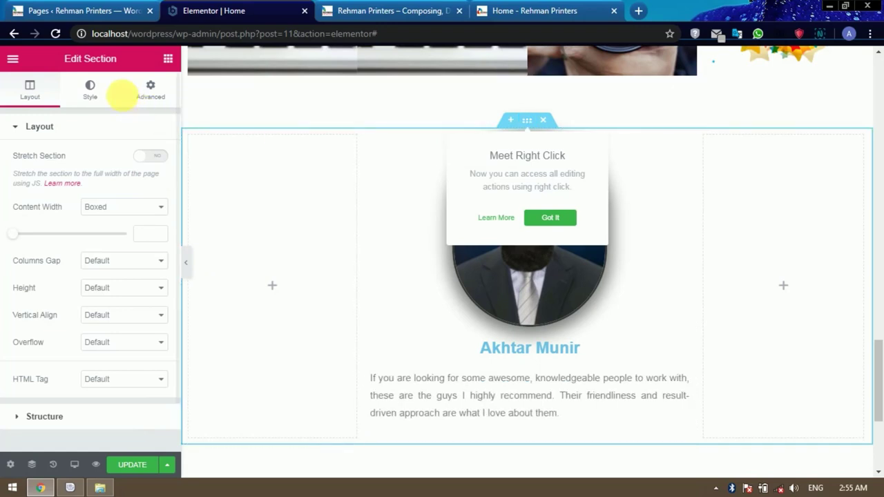
pyautogui.click(92, 94)
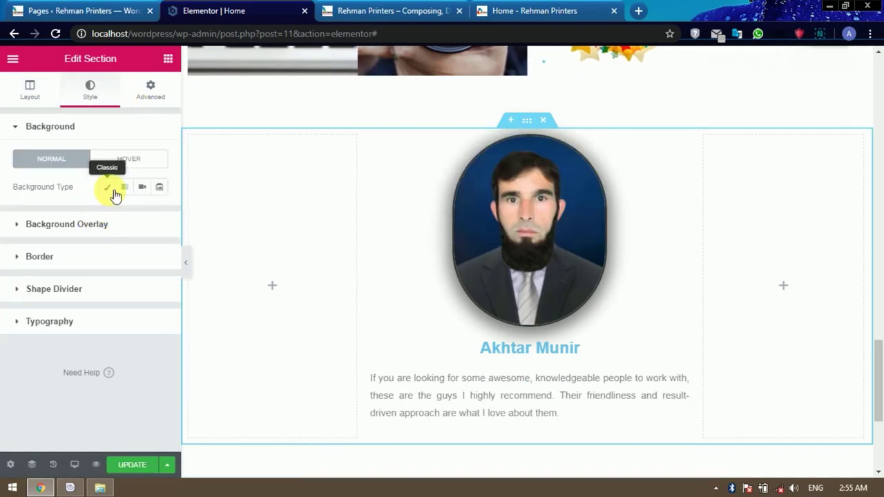
pyautogui.click(112, 191)
pyautogui.click(141, 216)
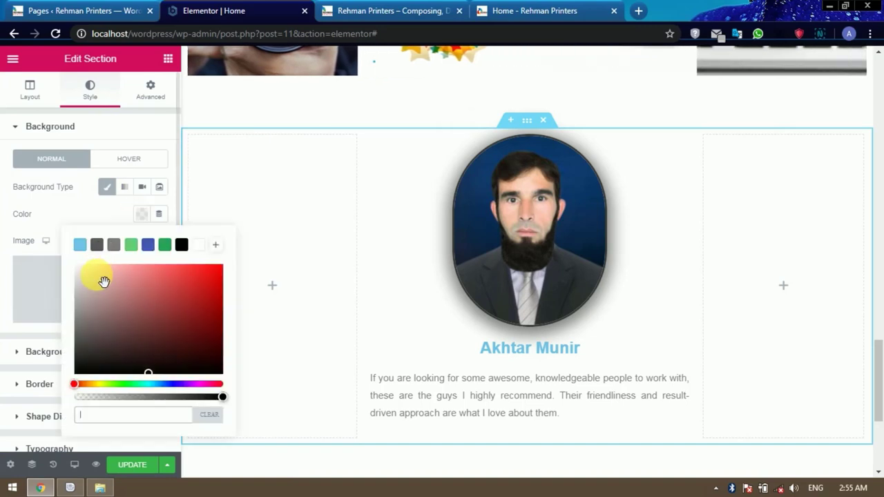
pyautogui.click(113, 244)
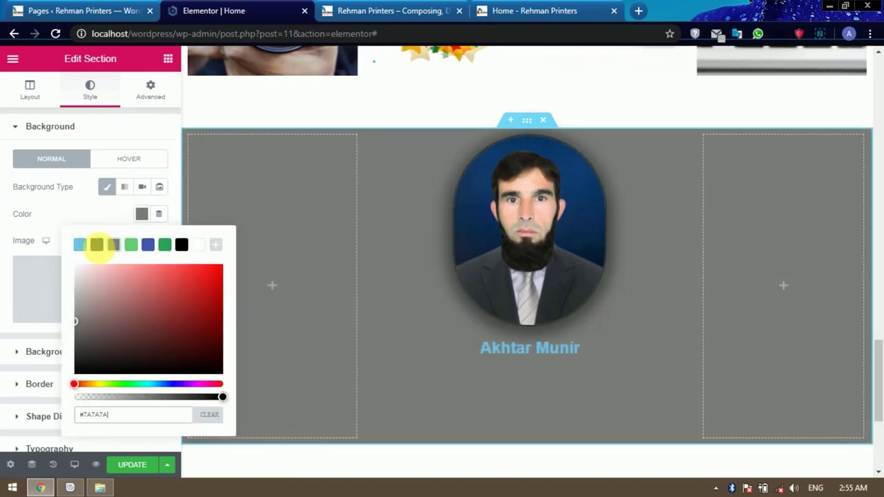
pyautogui.click(98, 246)
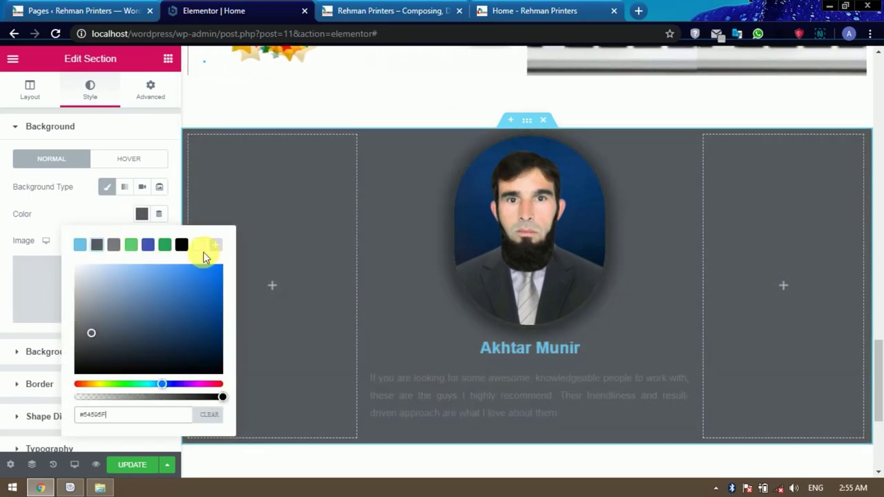
pyautogui.write('#000000')
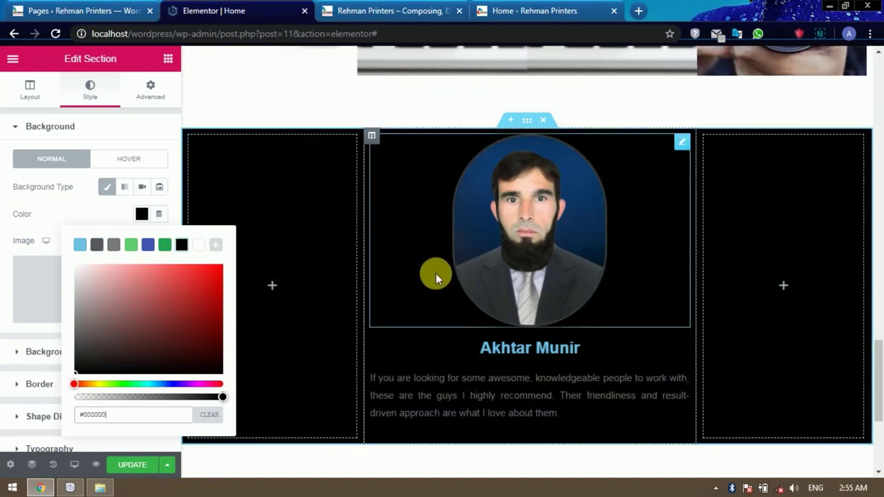
# Save the page changes and go to the local site's tab.
pyautogui.scroll(-2, 436, 273)
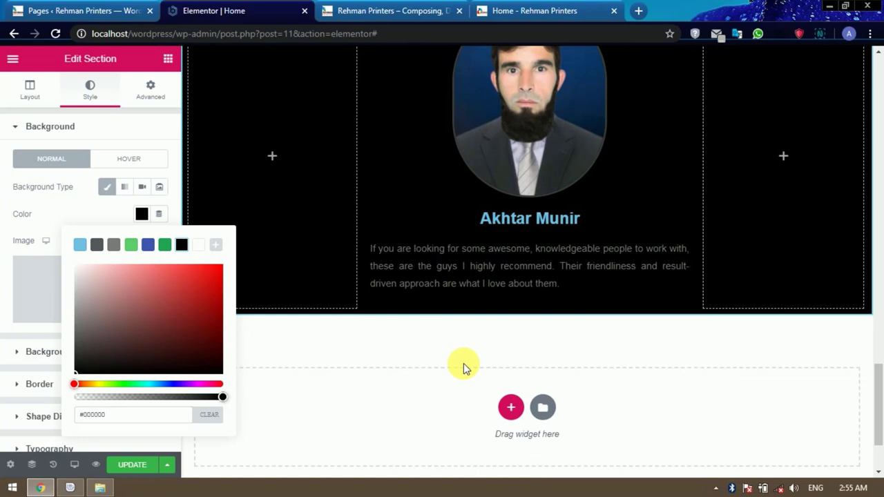
pyautogui.scroll(1, 459, 360)
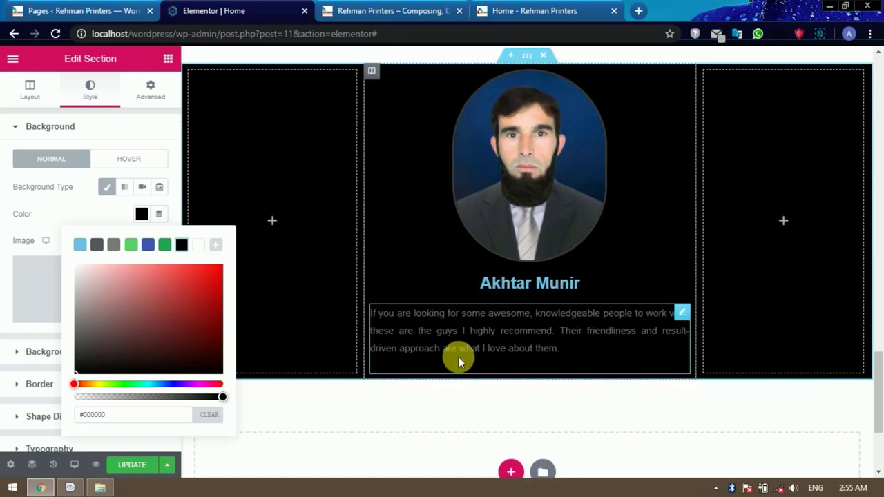
pyautogui.scroll(-1, 458, 357)
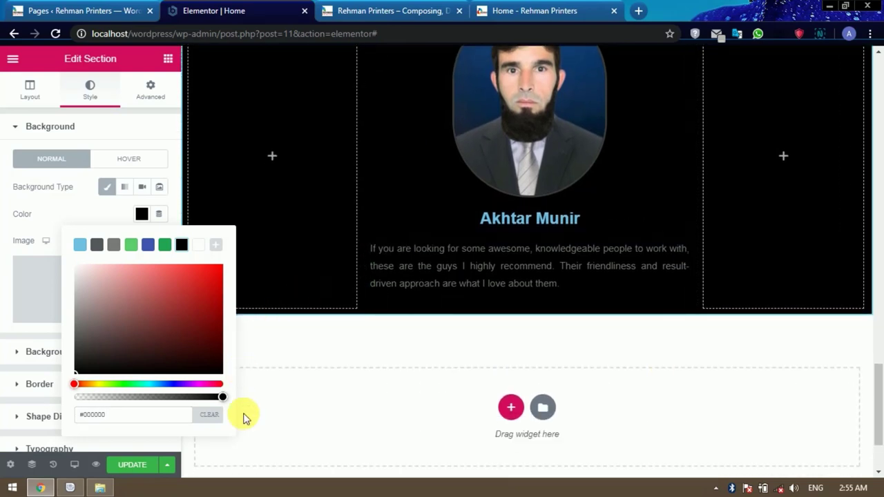
pyautogui.click(128, 465)
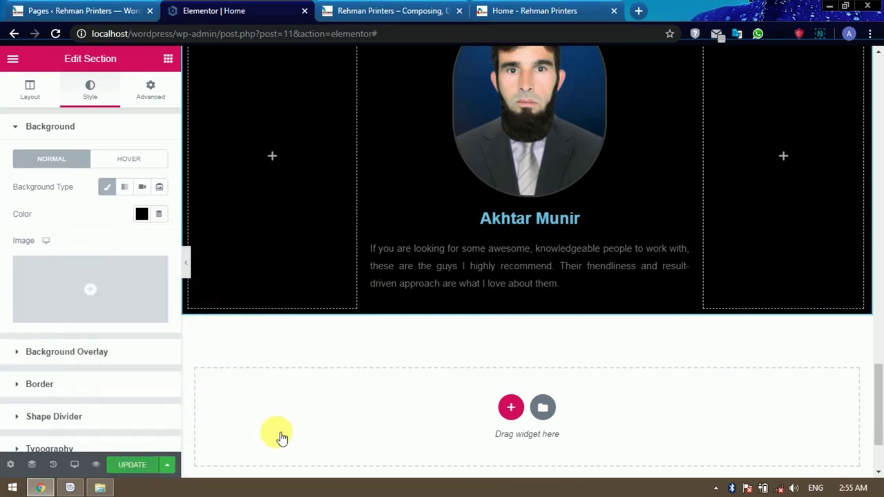
pyautogui.click(124, 465)
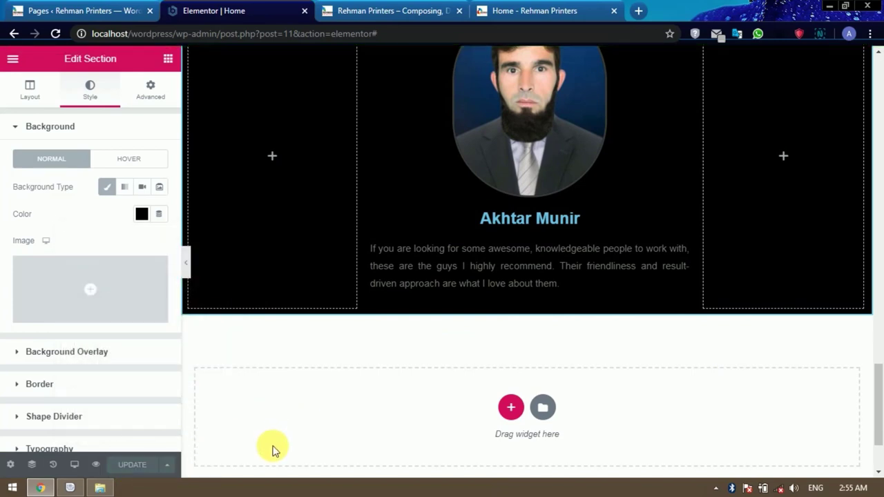
pyautogui.click(361, 11)
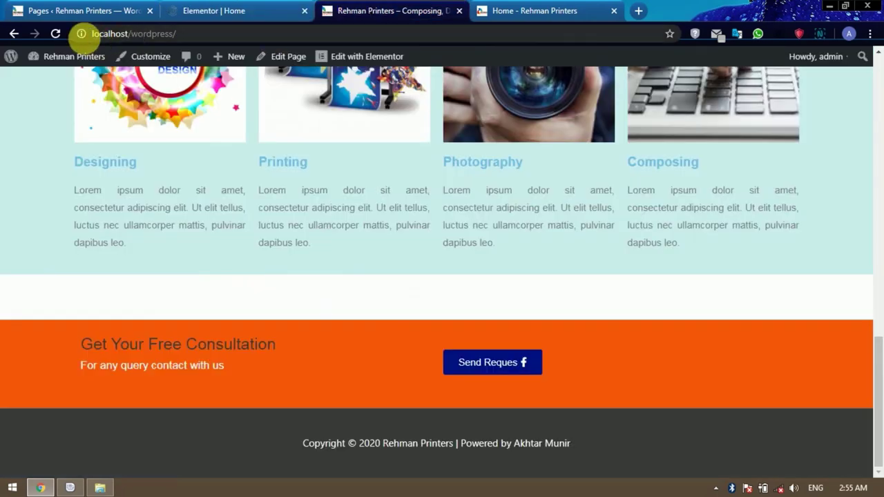
# Reload the localhost page, check the black testimonial section against rehmanprinters.pk, then return to the editor.
pyautogui.click(55, 34)
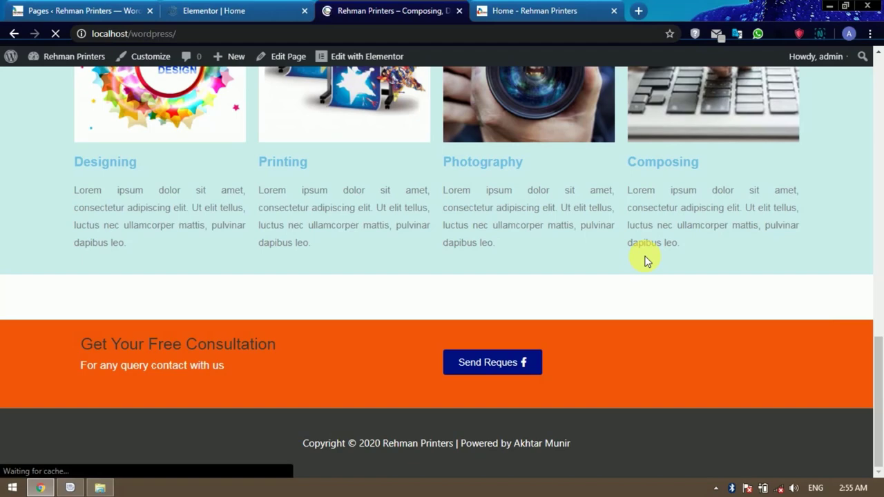
pyautogui.scroll(-8, 644, 256)
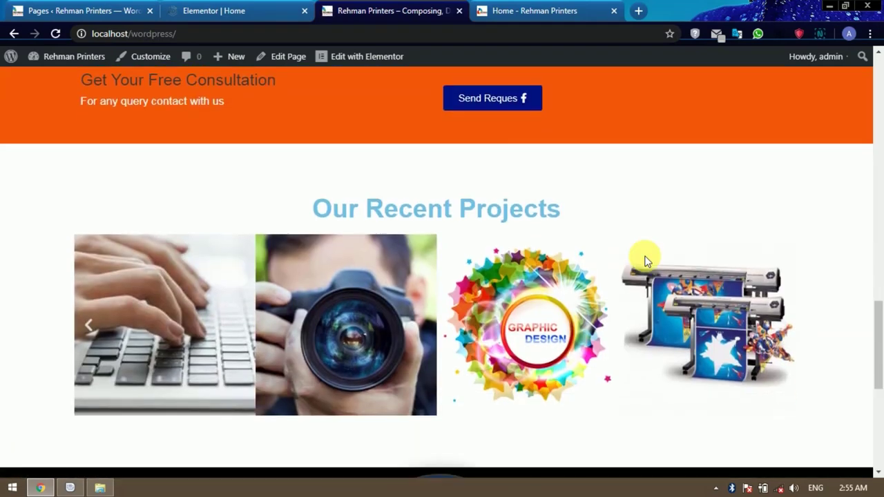
pyautogui.scroll(-2, 645, 260)
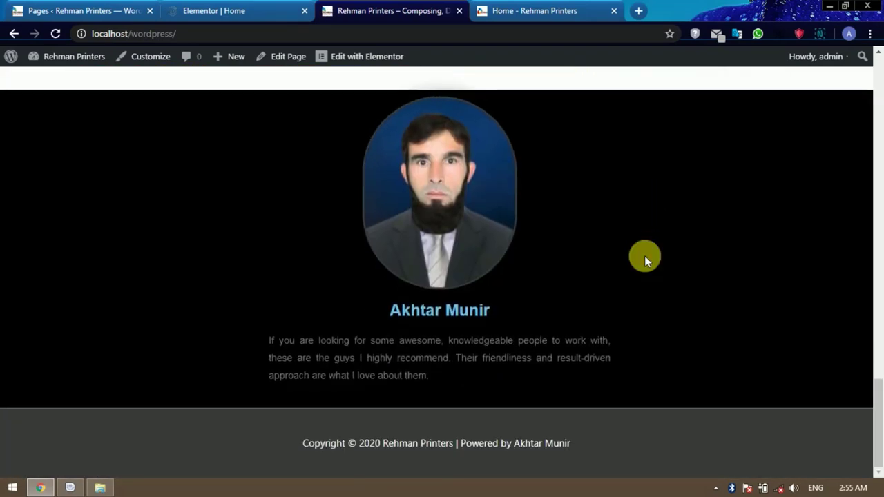
pyautogui.scroll(3, 644, 255)
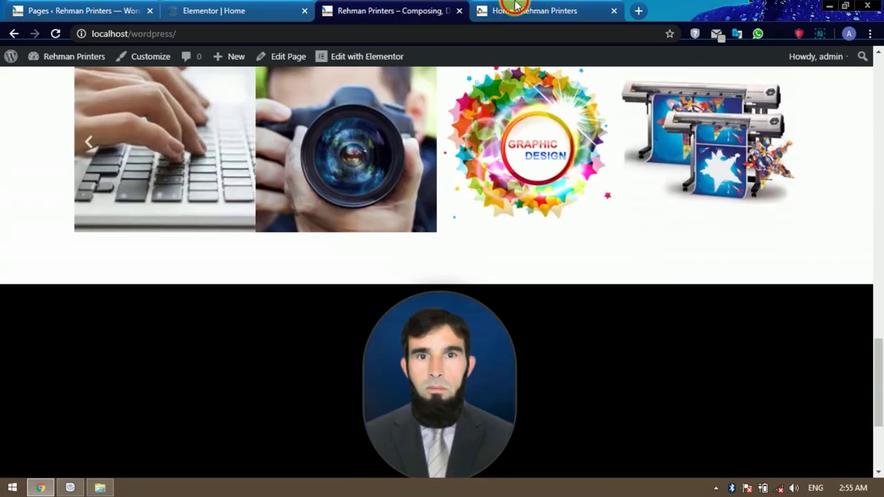
pyautogui.click(514, 11)
pyautogui.scroll(-4, 483, 373)
pyautogui.scroll(3, 451, 235)
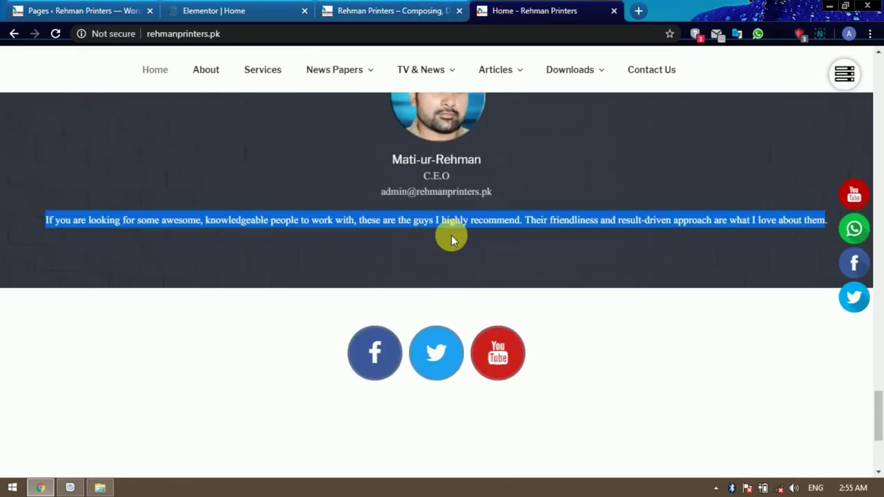
pyautogui.click(203, 11)
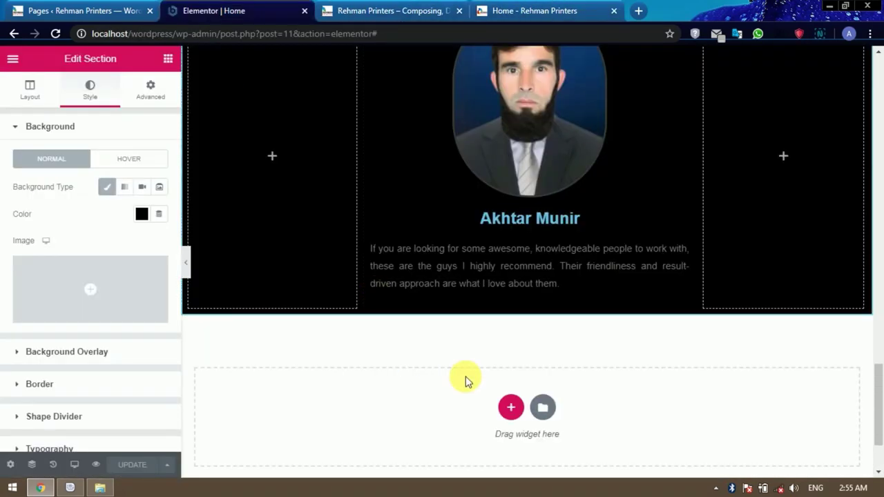
# Add a single-column section below the black testimonial and drop a Social Icons widget into it.
pyautogui.scroll(1, 466, 378)
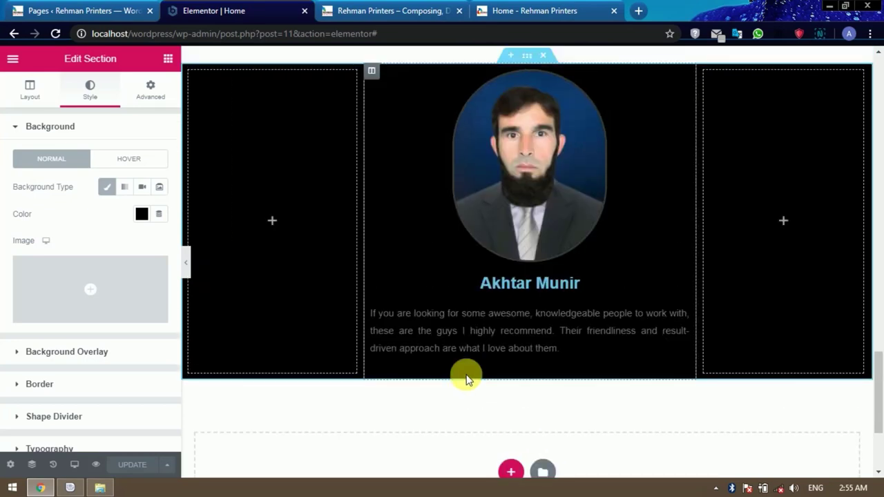
pyautogui.scroll(-1, 466, 378)
pyautogui.click(510, 405)
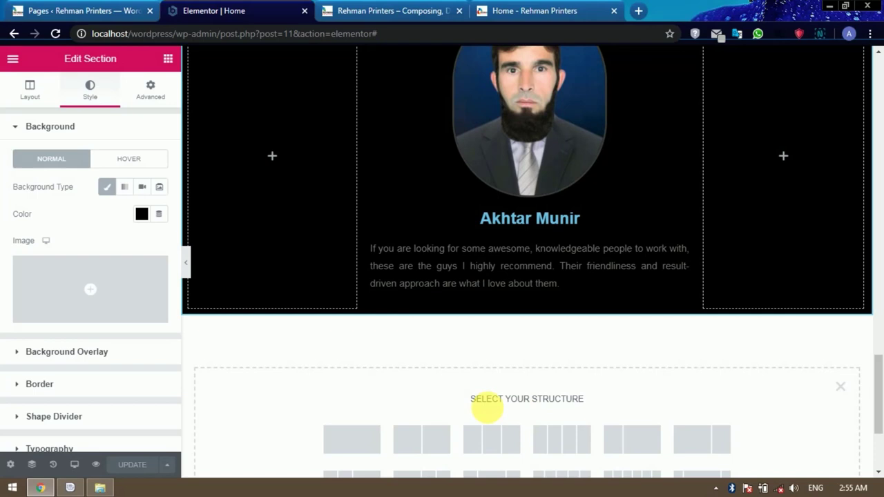
pyautogui.click(354, 440)
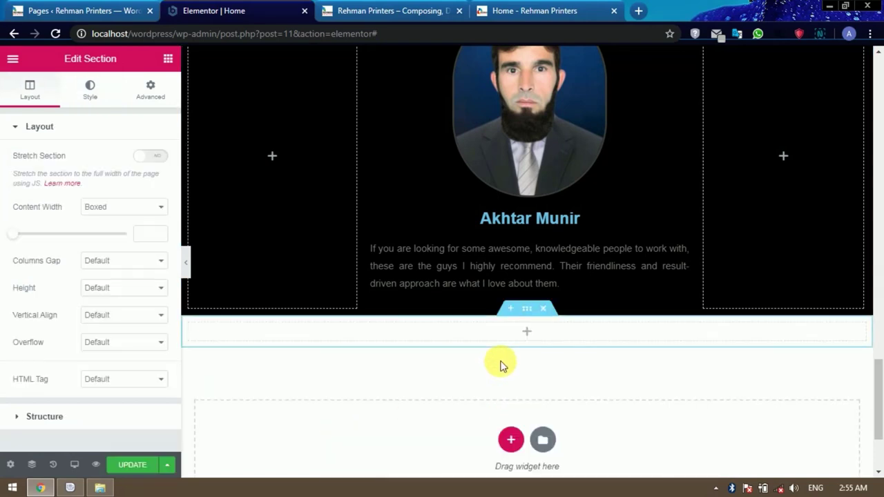
pyautogui.click(529, 334)
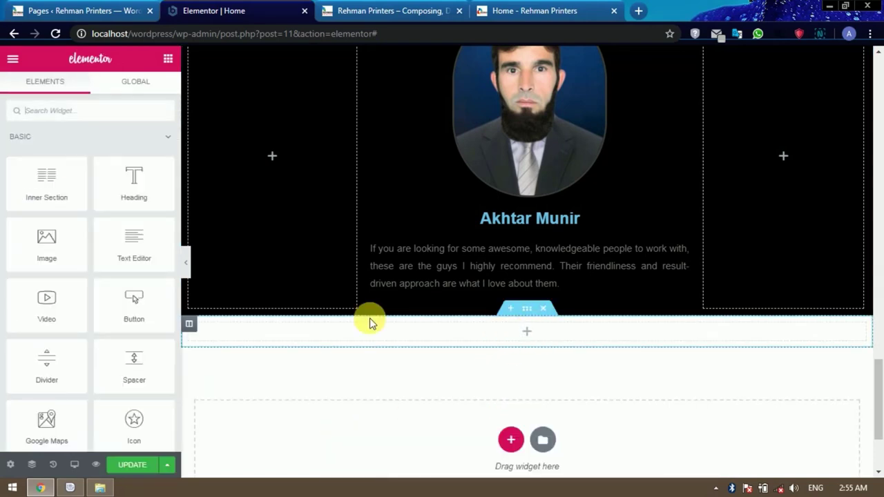
pyautogui.scroll(-3, 100, 273)
pyautogui.scroll(-3, 102, 283)
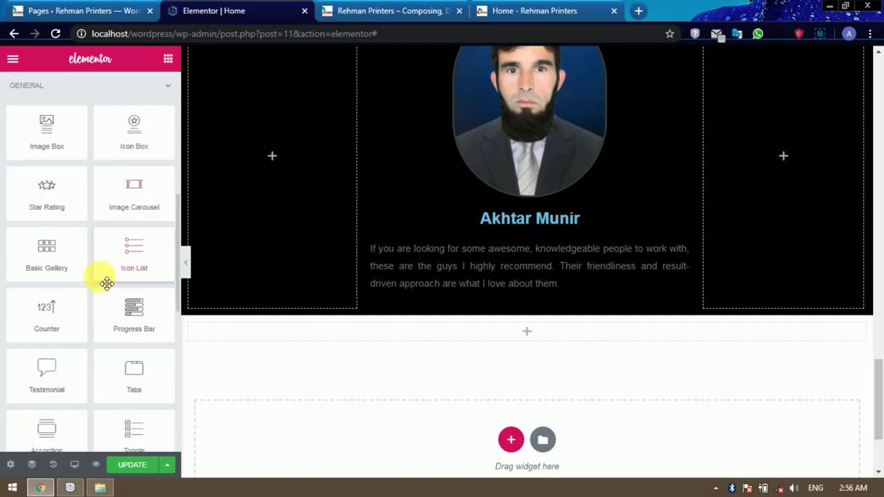
pyautogui.scroll(-3, 104, 281)
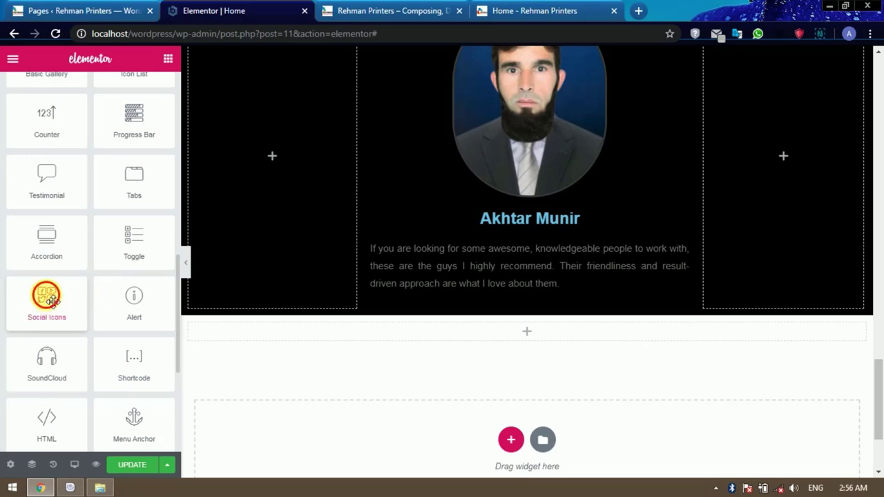
pyautogui.moveTo(46, 298); pyautogui.dragTo(511, 336)
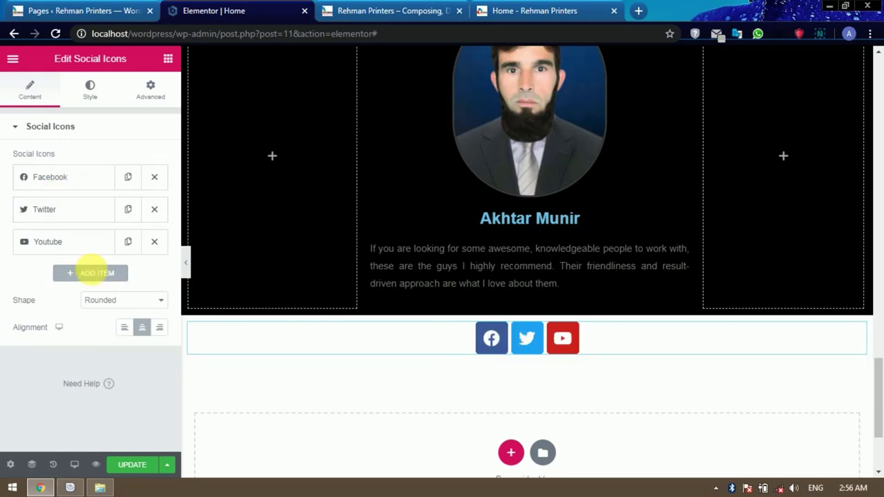
# Add a trial WordPress icon, then remove it to keep only Facebook, Twitter and YouTube.
pyautogui.click(95, 273)
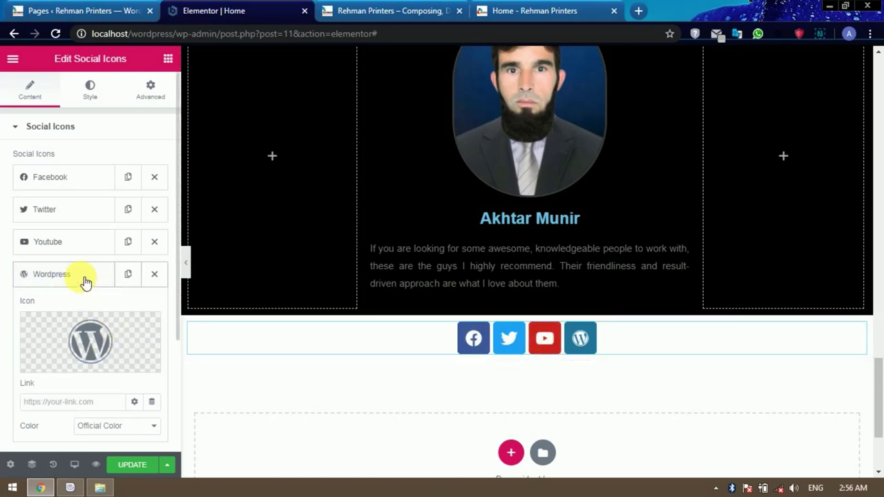
pyautogui.moveTo(69, 355)
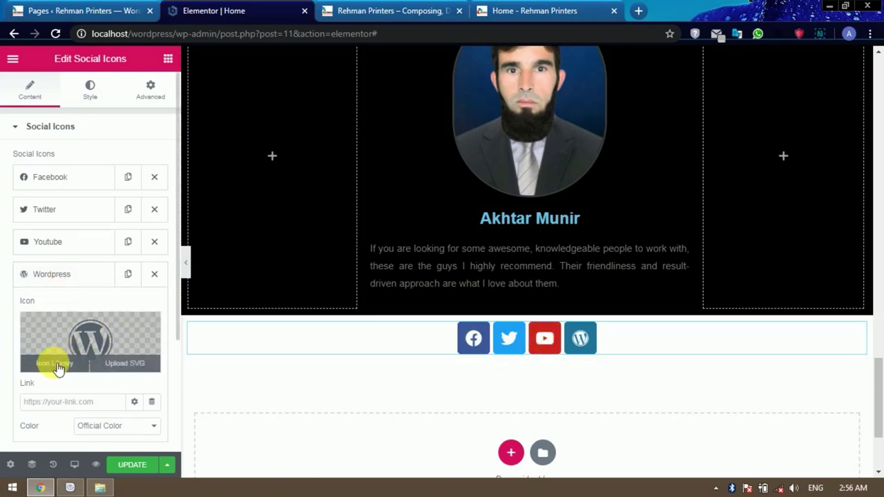
pyautogui.click(155, 275)
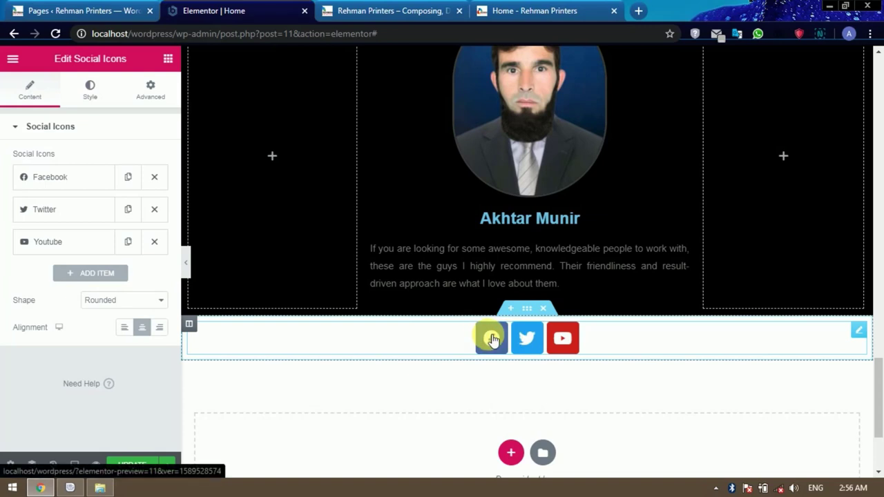
pyautogui.click(95, 183)
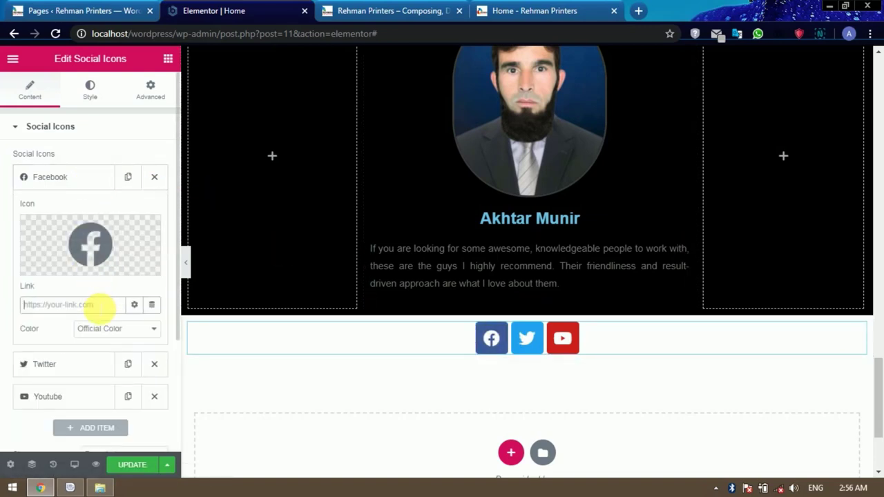
pyautogui.click(91, 183)
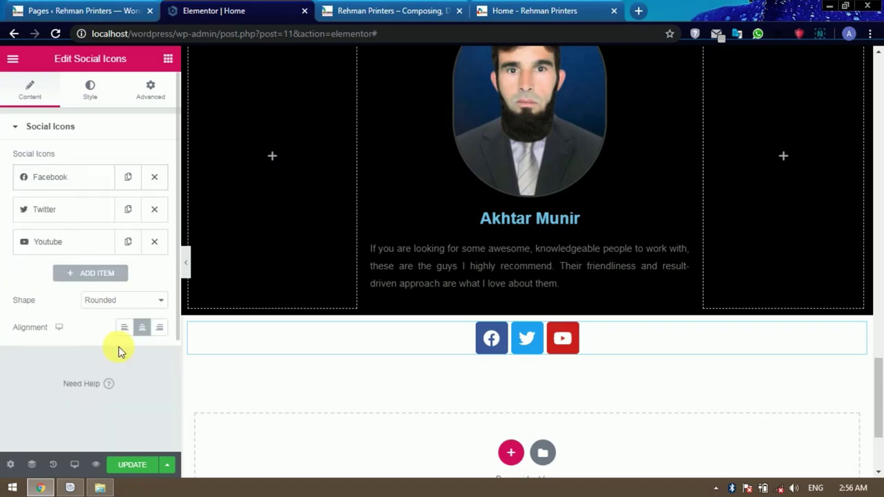
# Set the social icons' shape to Circle.
pyautogui.click(143, 303)
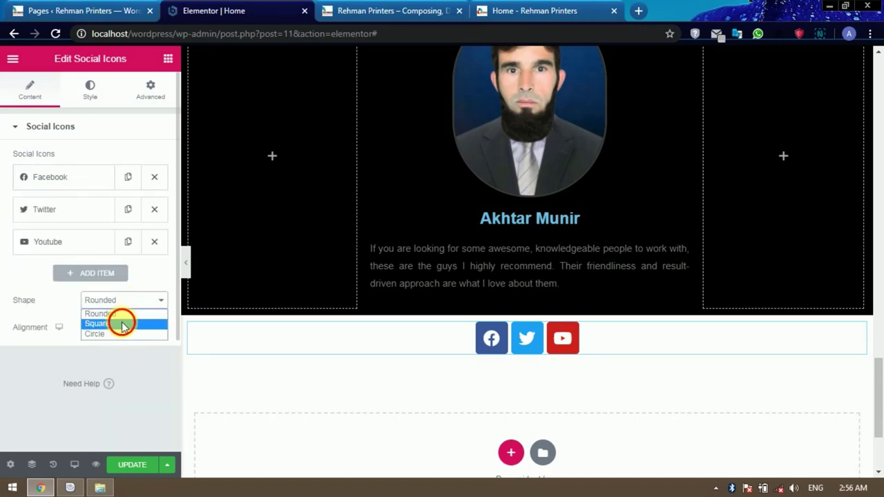
pyautogui.click(122, 322)
pyautogui.click(123, 301)
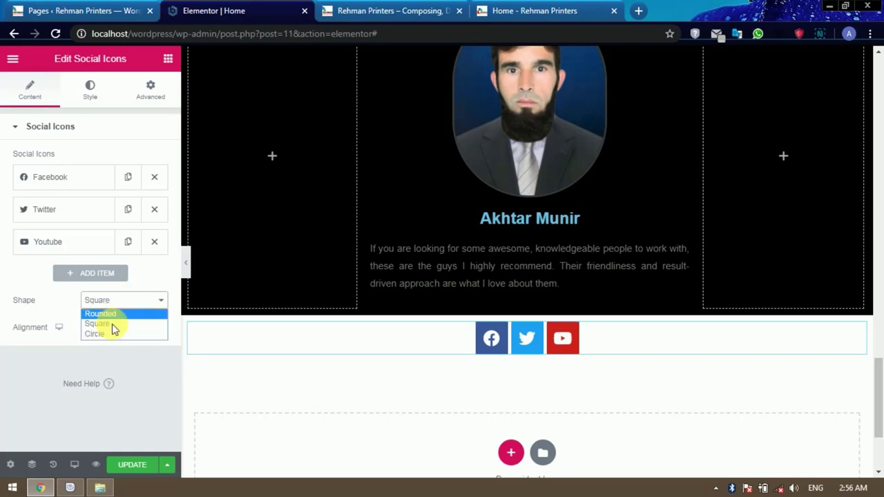
pyautogui.click(110, 336)
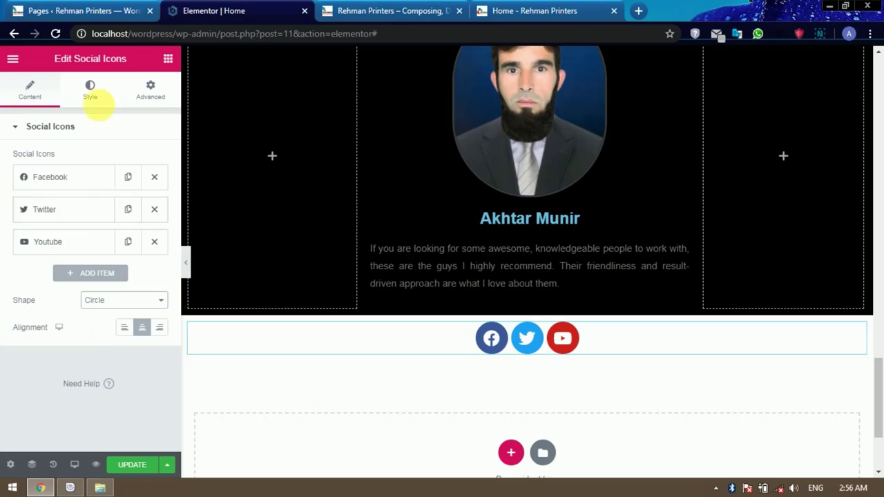
pyautogui.click(97, 94)
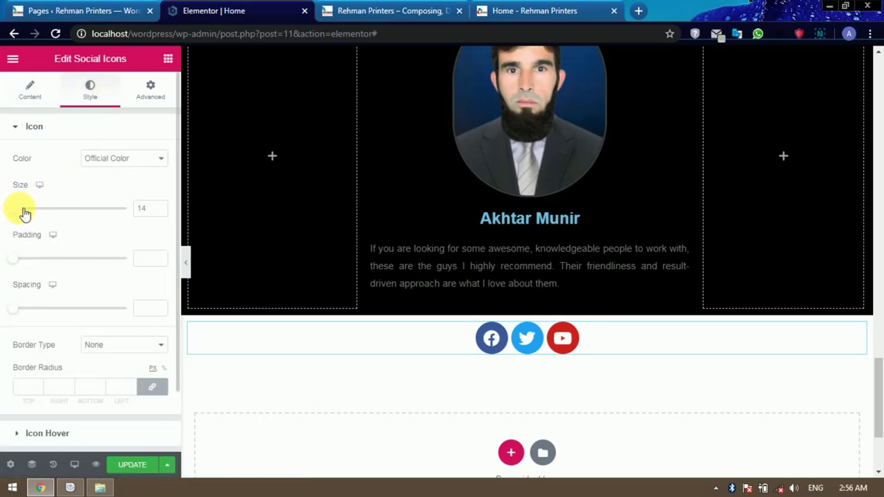
# Set the social icon size to 32 and the spacing to 11.
pyautogui.moveTo(24, 213); pyautogui.dragTo(24, 211)
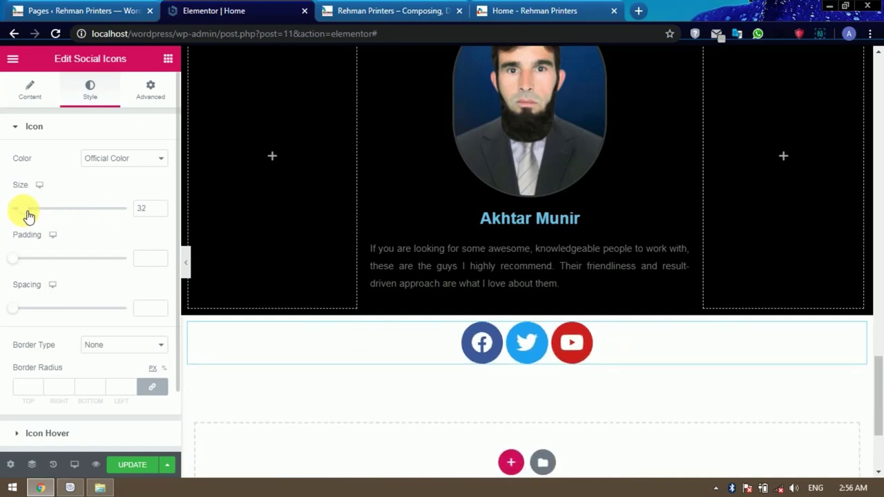
pyautogui.scroll(-1, 61, 221)
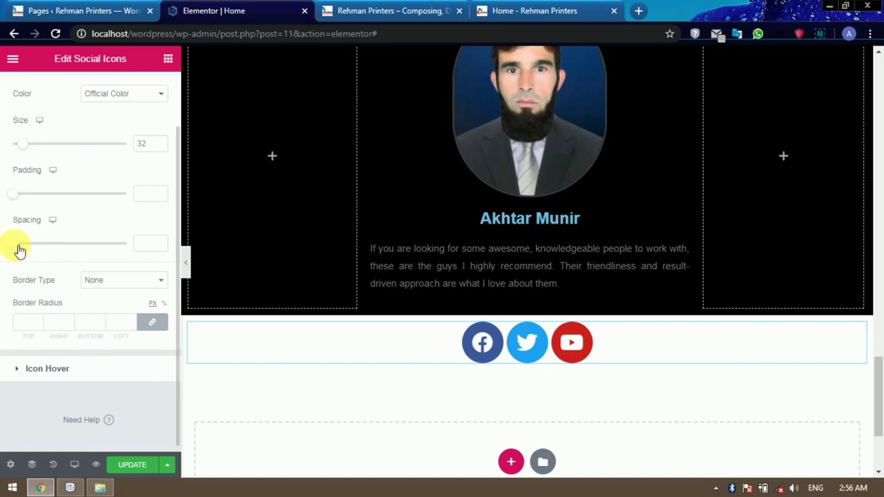
pyautogui.moveTo(23, 250); pyautogui.dragTo(31, 255)
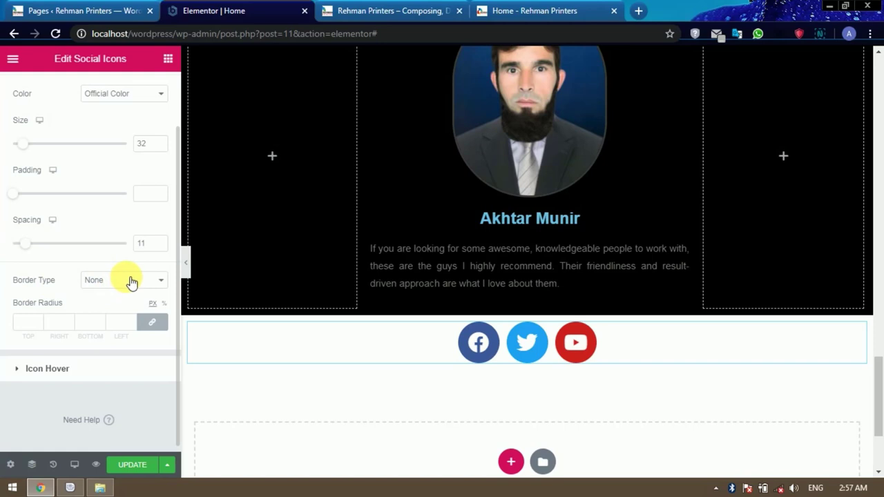
pyautogui.scroll(-1, 100, 333)
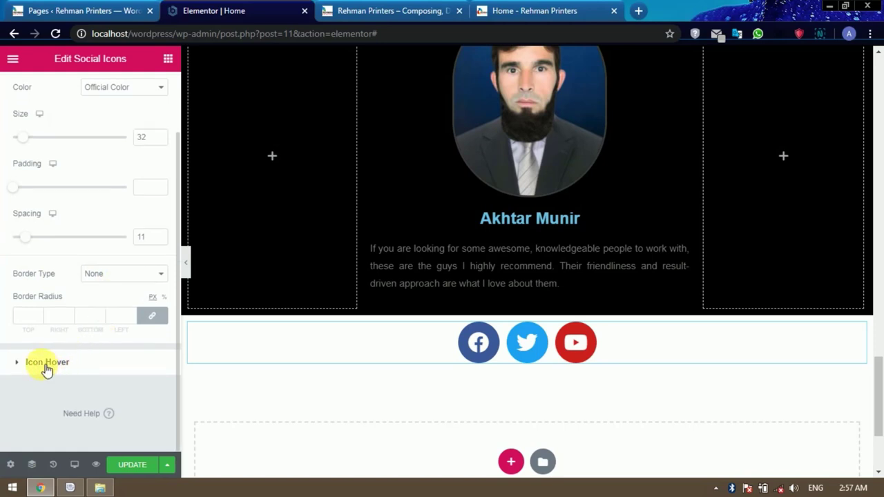
# Give the icons a Skew hover animation, after trying Pop and Float, and save the page.
pyautogui.click(85, 368)
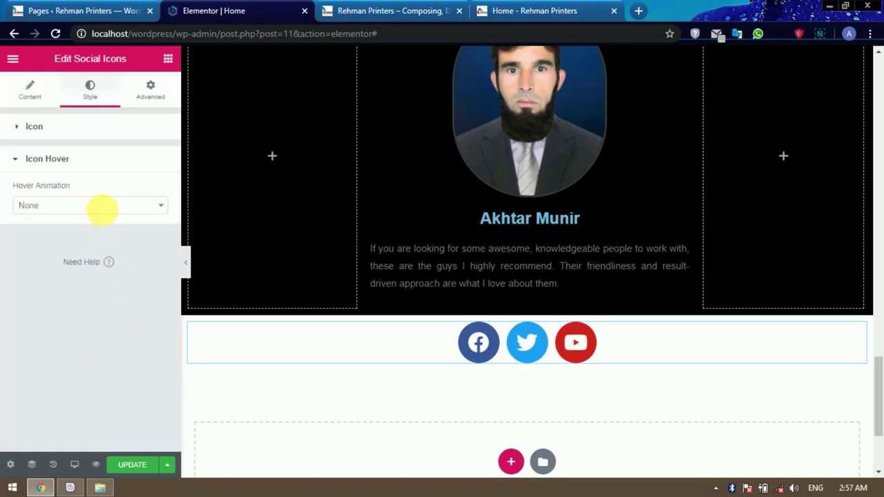
pyautogui.click(103, 207)
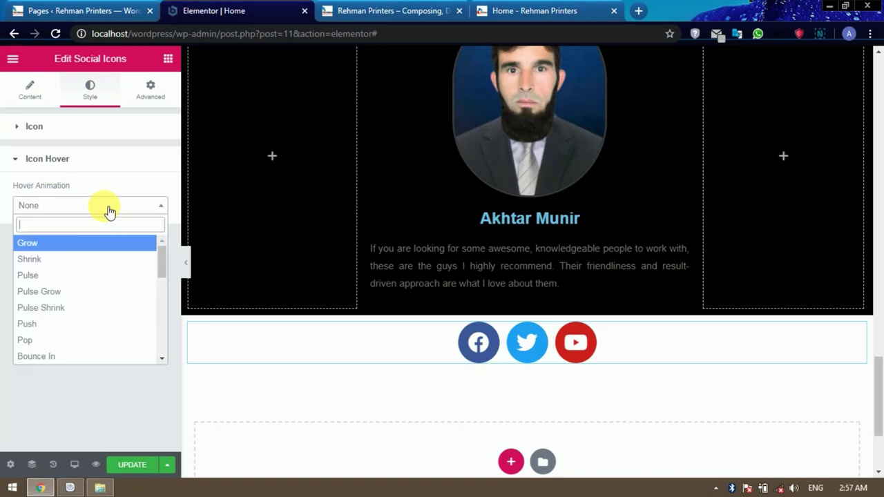
pyautogui.click(57, 339)
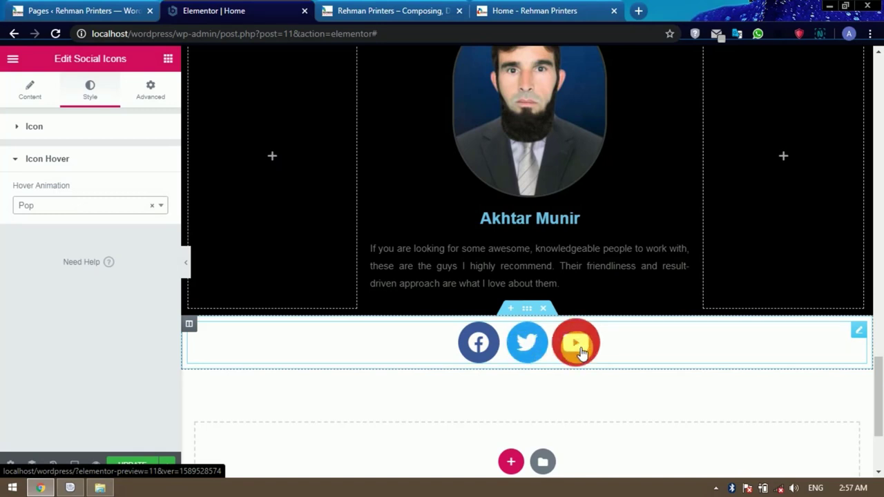
pyautogui.click(76, 204)
pyautogui.scroll(-3, 76, 304)
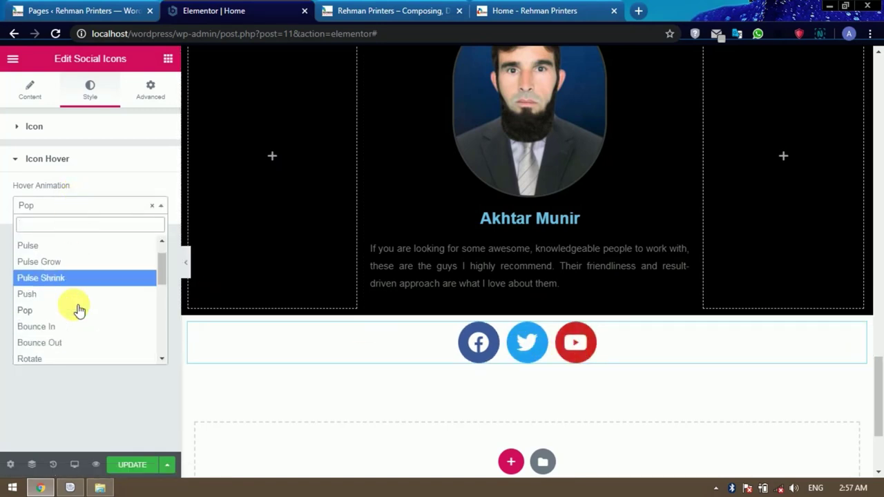
pyautogui.click(54, 294)
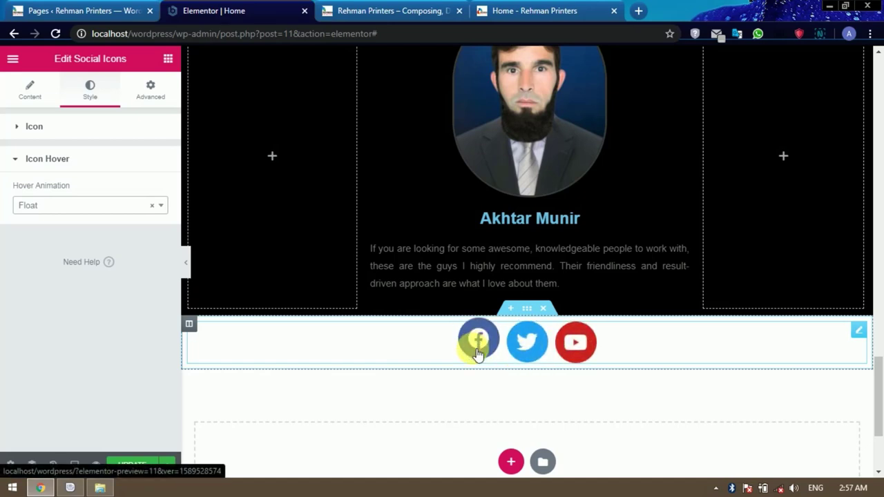
pyautogui.click(111, 208)
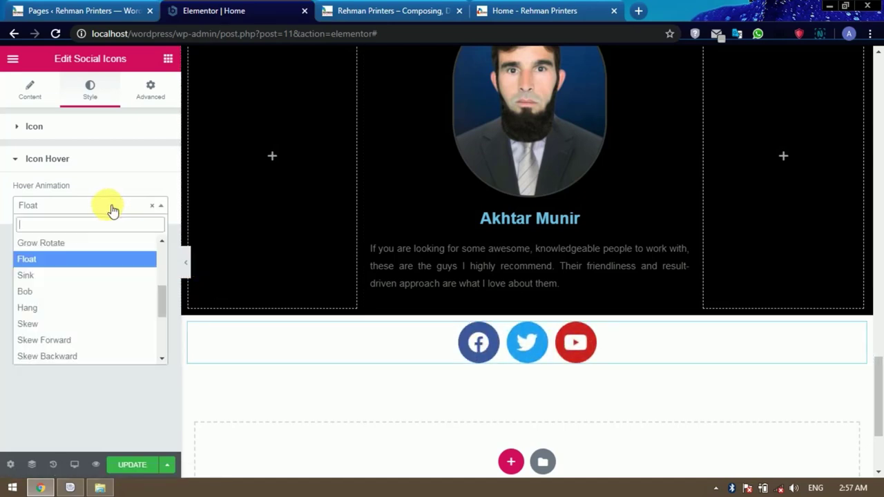
pyautogui.click(35, 321)
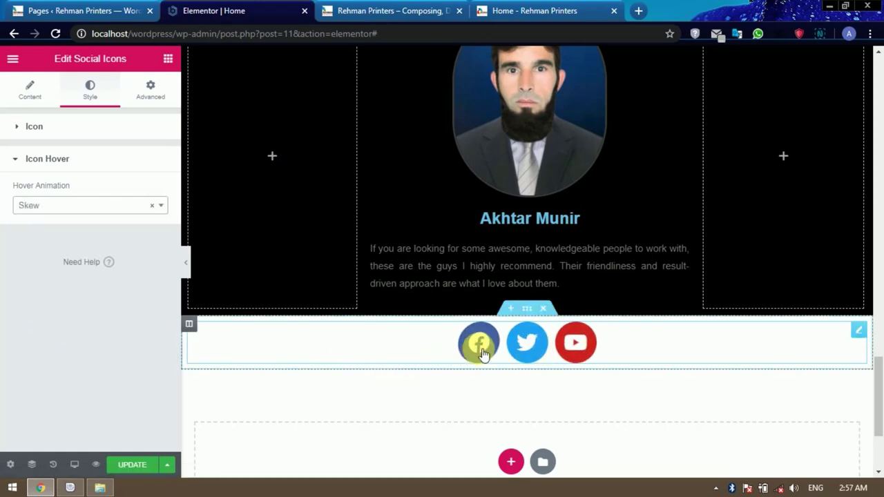
pyautogui.click(135, 465)
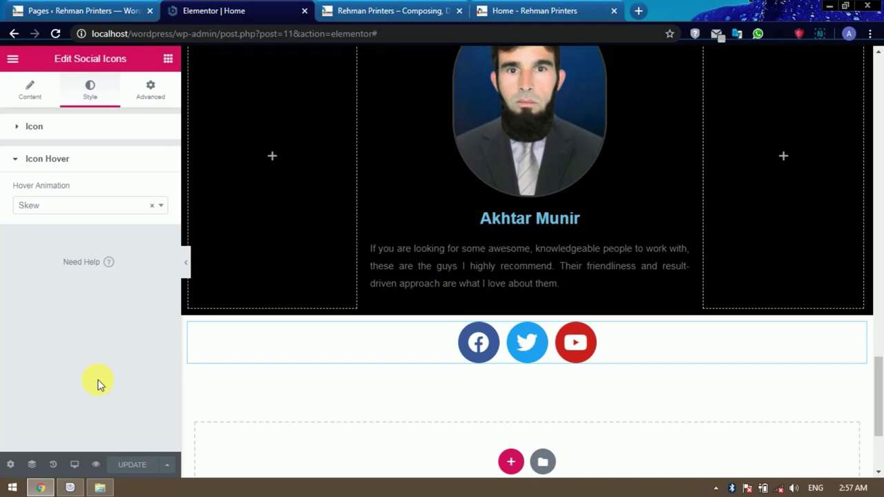
# Reload the site in its tab and scroll through it to review the changes.
pyautogui.click(373, 10)
pyautogui.click(55, 33)
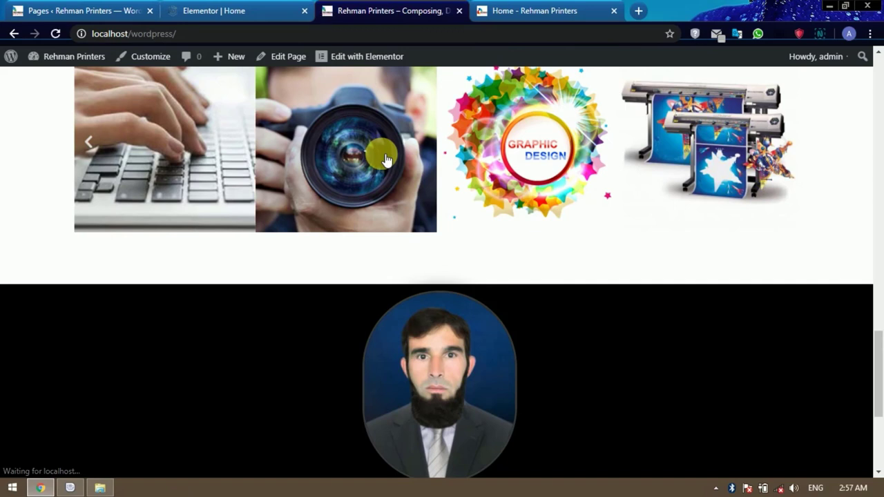
pyautogui.scroll(-3, 428, 237)
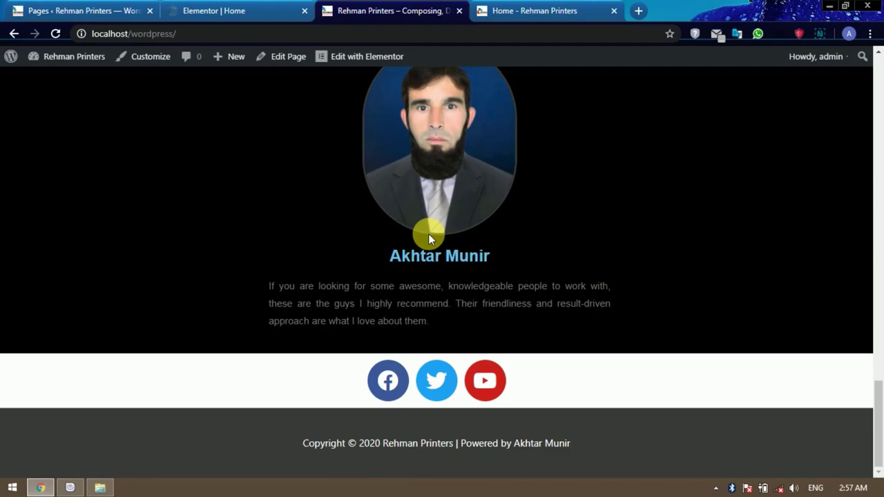
pyautogui.scroll(10, 428, 238)
pyautogui.scroll(10, 428, 238)
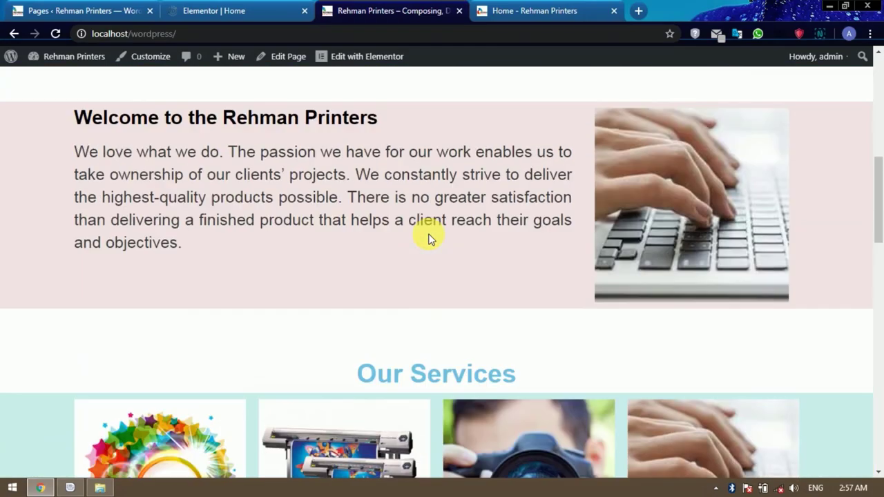
pyautogui.scroll(-12, 430, 236)
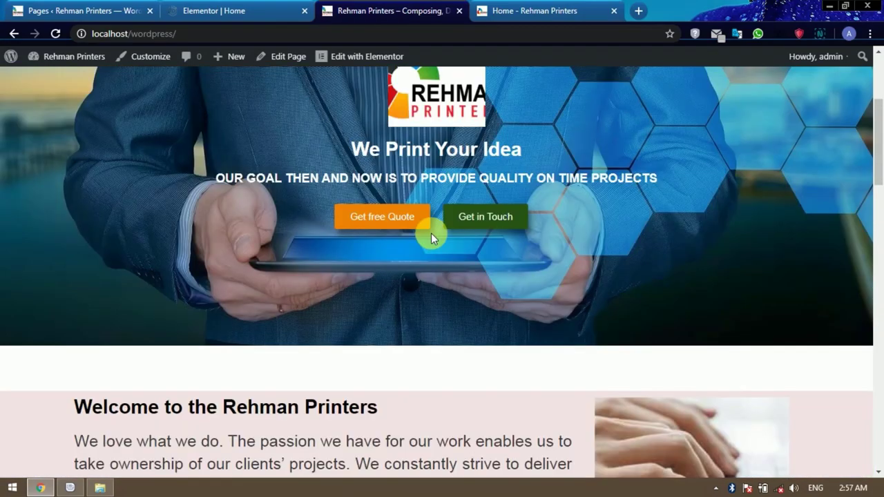
pyautogui.scroll(-4, 435, 240)
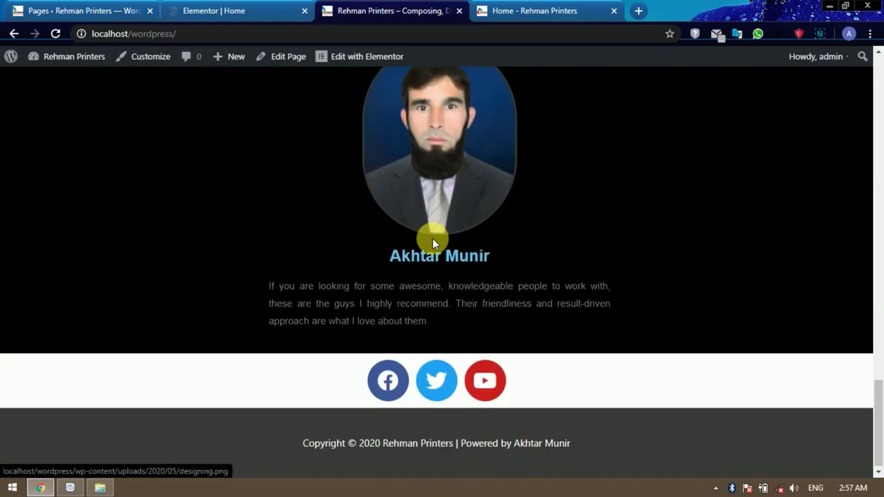
pyautogui.scroll(5, 432, 239)
pyautogui.scroll(12, 432, 239)
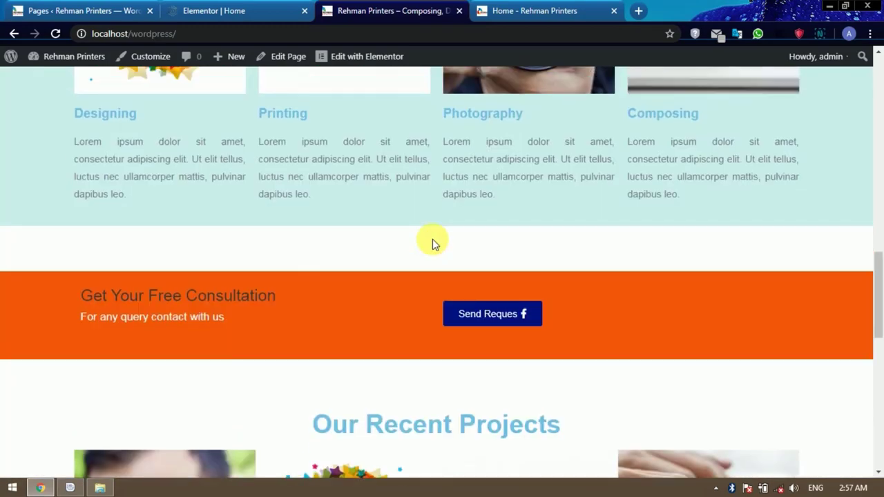
pyautogui.scroll(1, 433, 239)
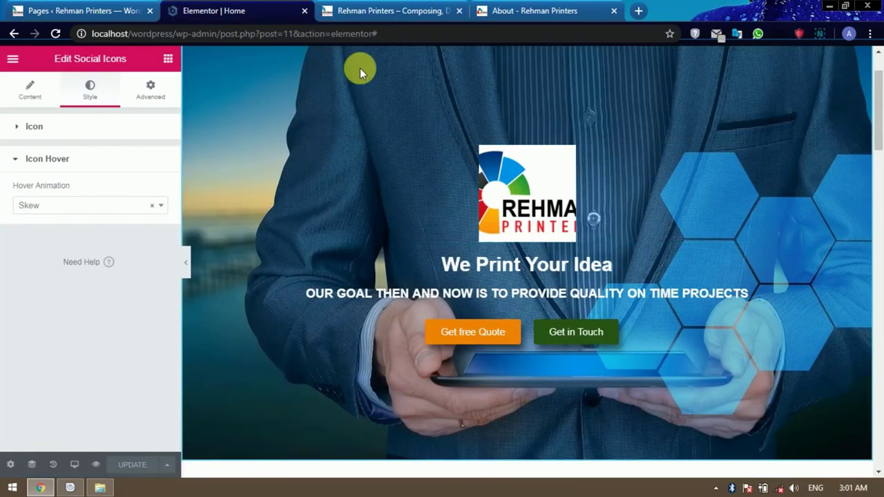
# Close the Elementor editor tab, view the live homepage, and return to the WordPress Pages list.
pyautogui.click(304, 11)
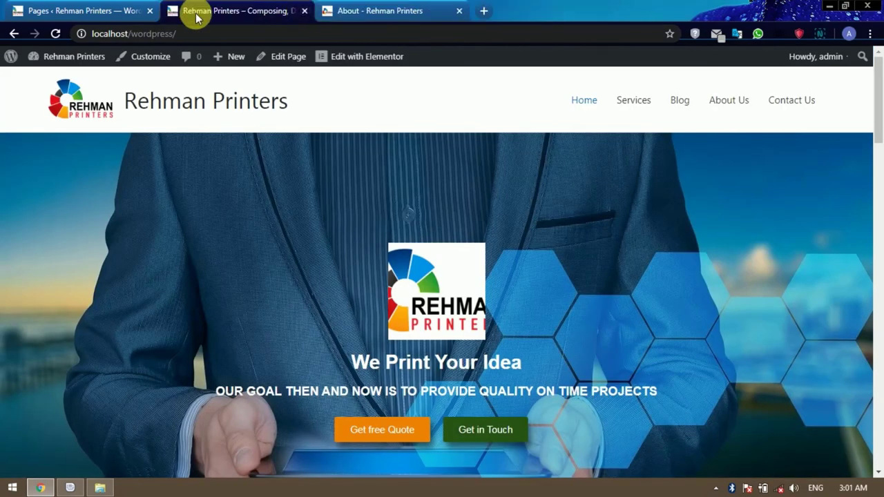
pyautogui.click(100, 13)
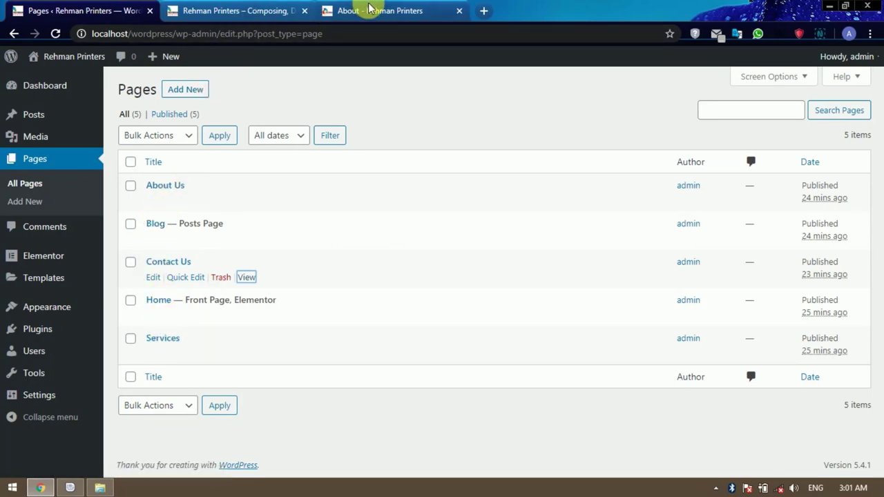
pyautogui.click(228, 11)
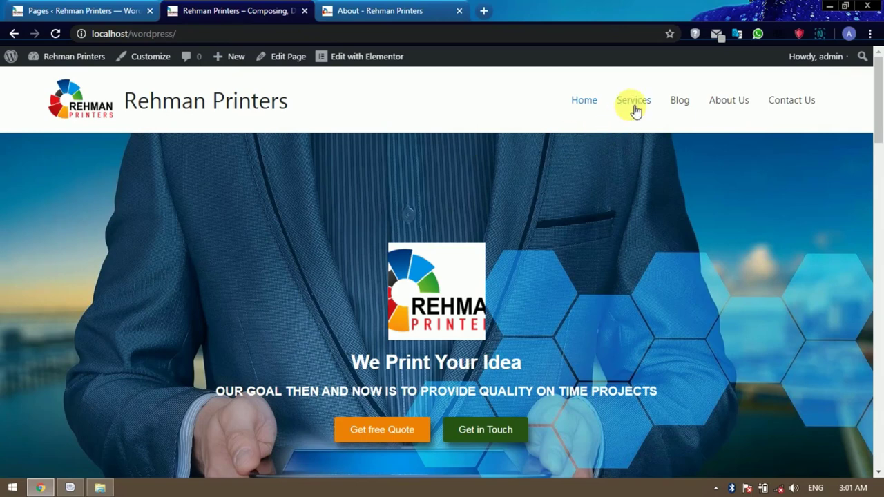
pyautogui.click(31, 10)
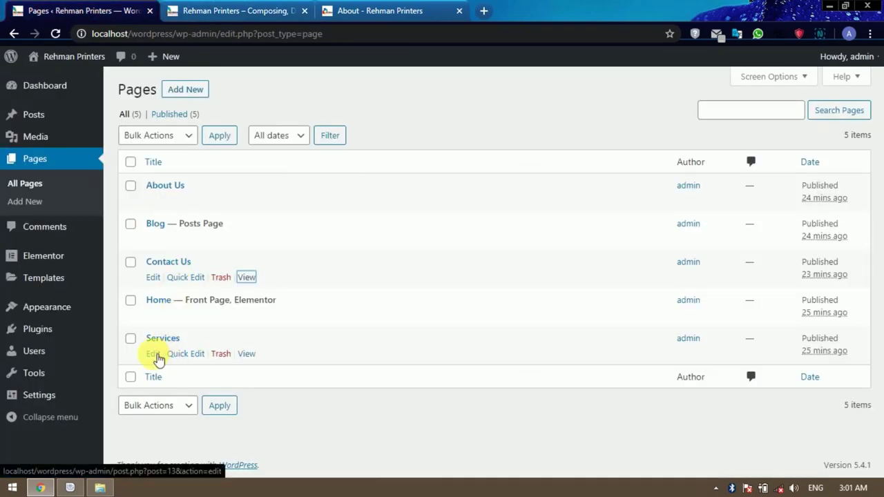
# Open the Services page's Edit link in a new tab and launch Edit with Elementor.
pyautogui.rightClick(153, 355)
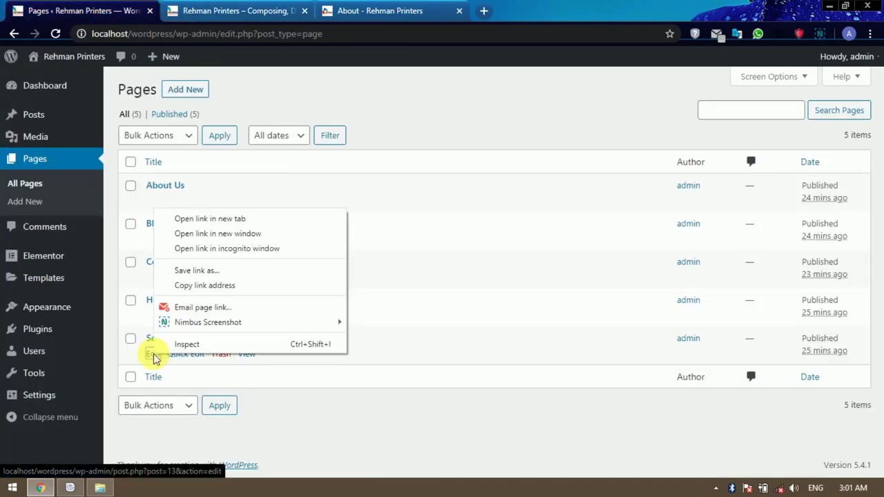
pyautogui.click(214, 218)
pyautogui.click(246, 11)
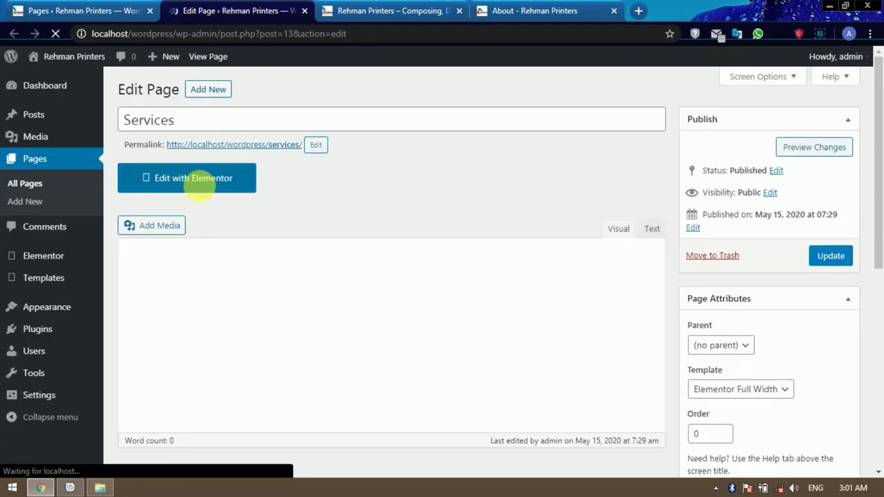
pyautogui.click(191, 181)
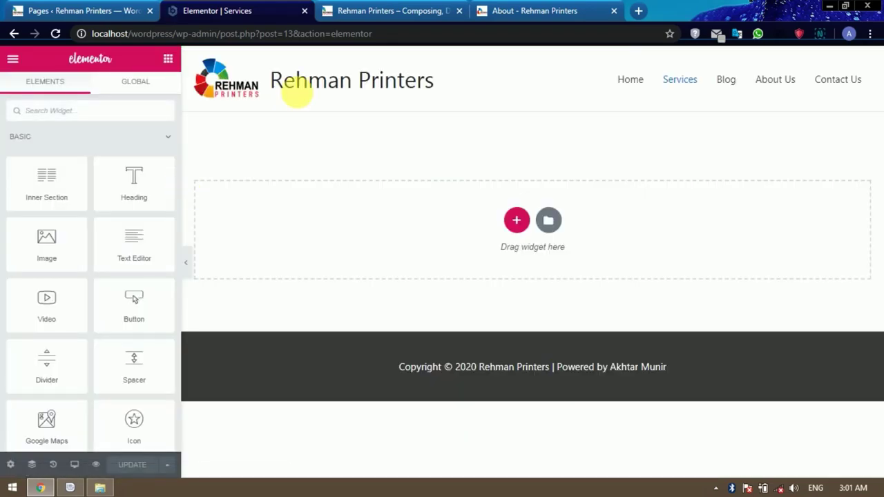
# Add a single-column section holding an 80px Spacer.
pyautogui.click(516, 220)
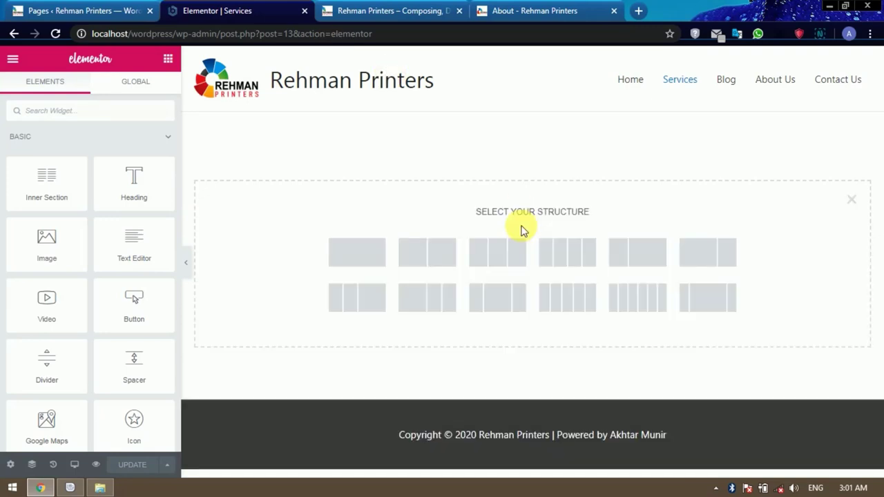
pyautogui.click(351, 258)
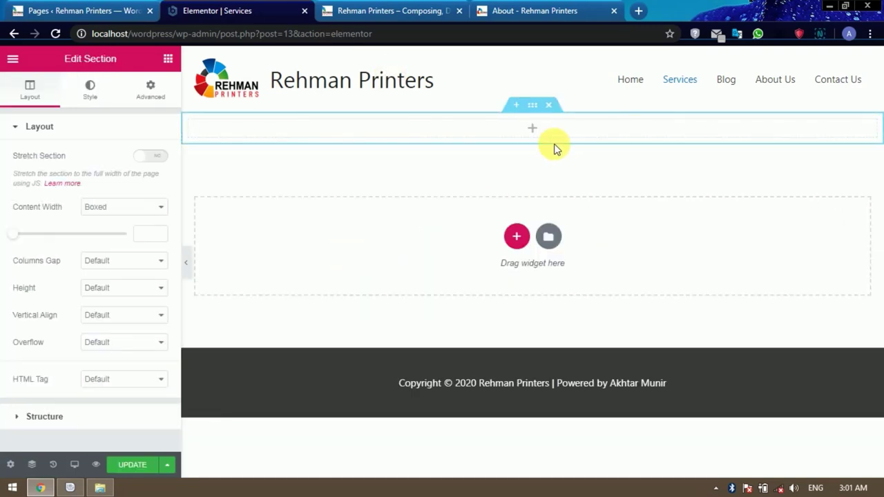
pyautogui.click(539, 131)
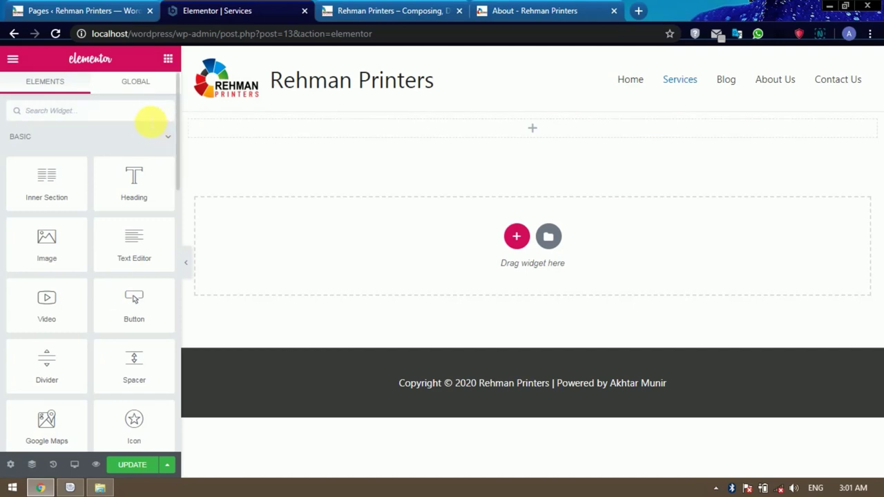
pyautogui.write('spl')
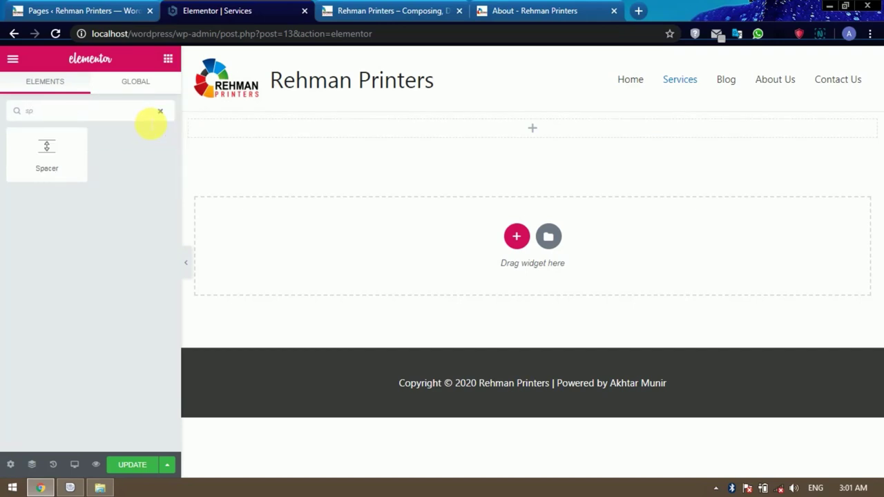
pyautogui.moveTo(65, 146); pyautogui.dragTo(528, 122)
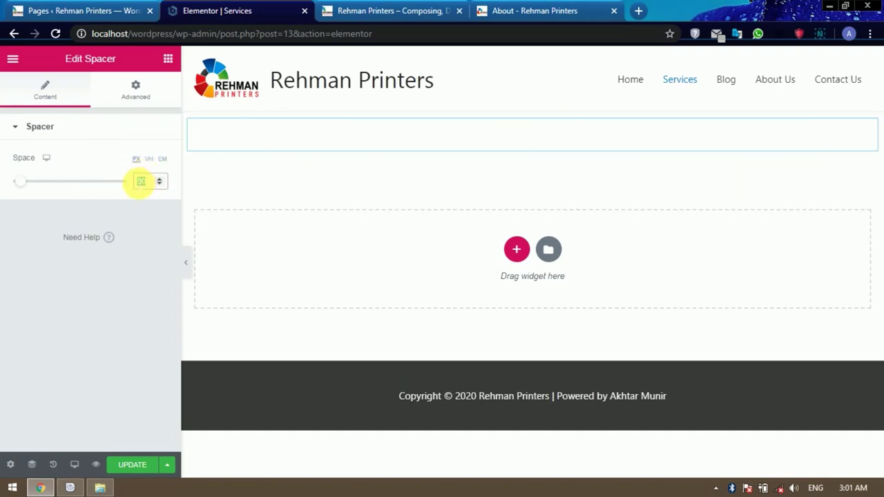
pyautogui.write('80')
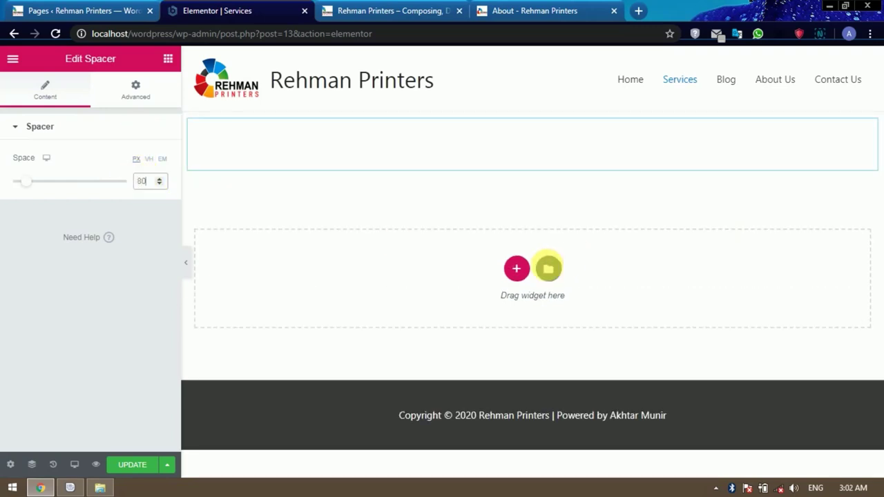
# Add a centered H1 'Our Services' heading section, followed by a four-column section.
pyautogui.click(516, 269)
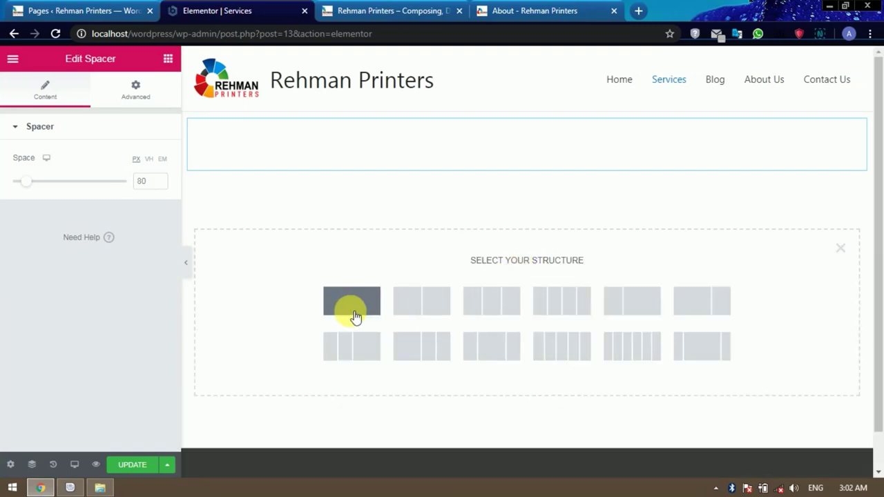
pyautogui.click(352, 301)
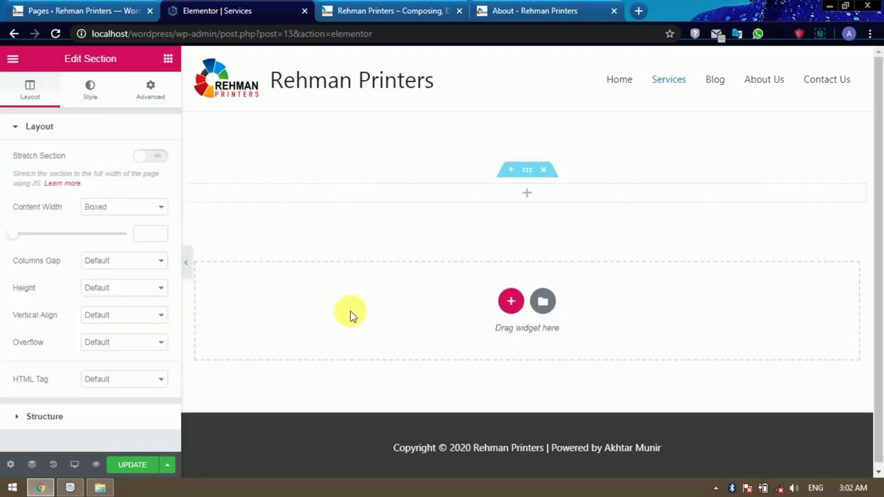
pyautogui.click(168, 58)
pyautogui.moveTo(154, 182); pyautogui.dragTo(527, 197)
pyautogui.moveTo(130, 173); pyautogui.dragTo(4, 171)
pyautogui.write('Our Services')
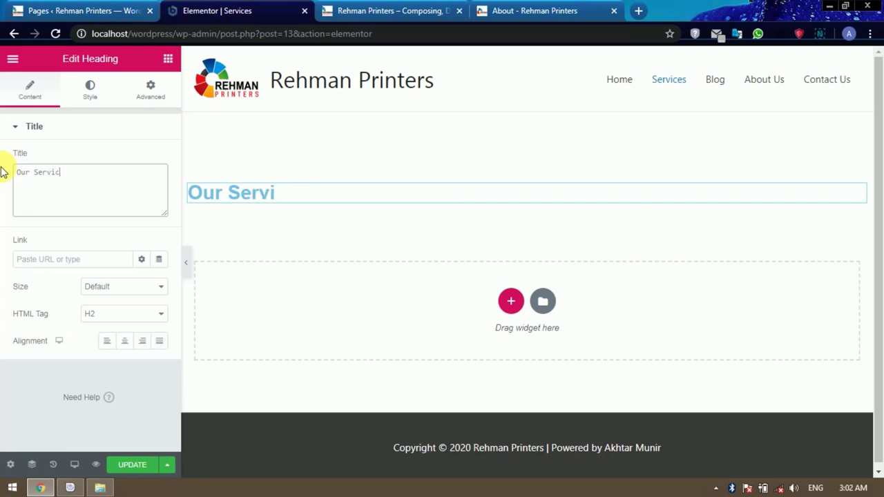
pyautogui.click(127, 340)
pyautogui.click(124, 315)
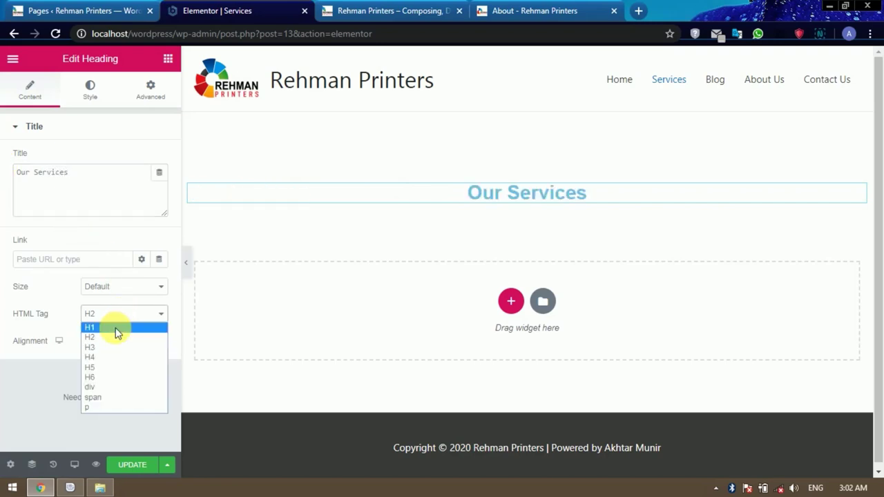
pyautogui.click(116, 328)
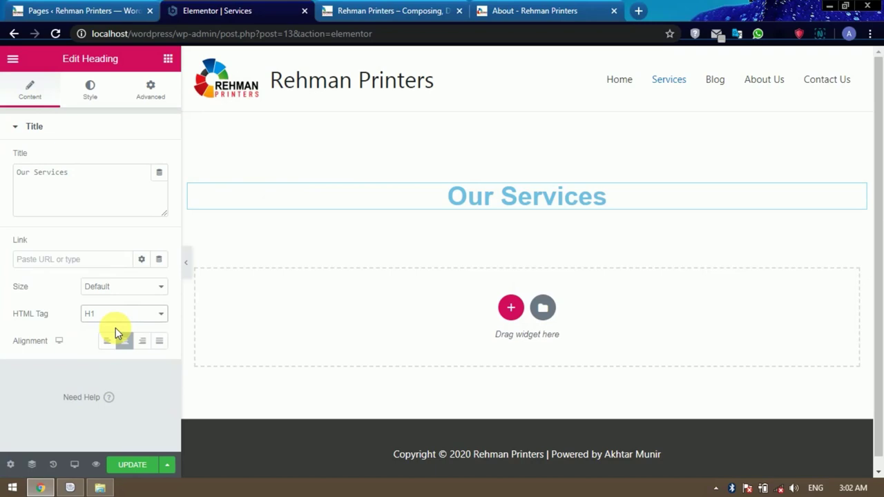
pyautogui.click(512, 309)
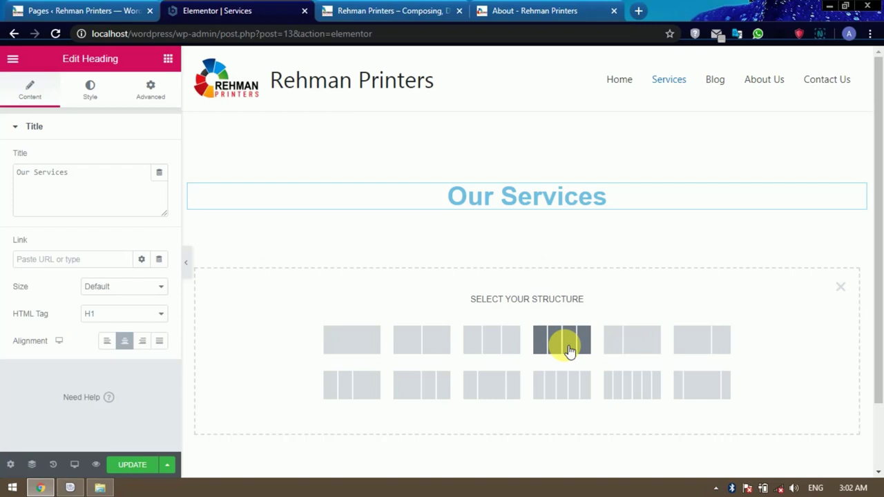
pyautogui.click(568, 350)
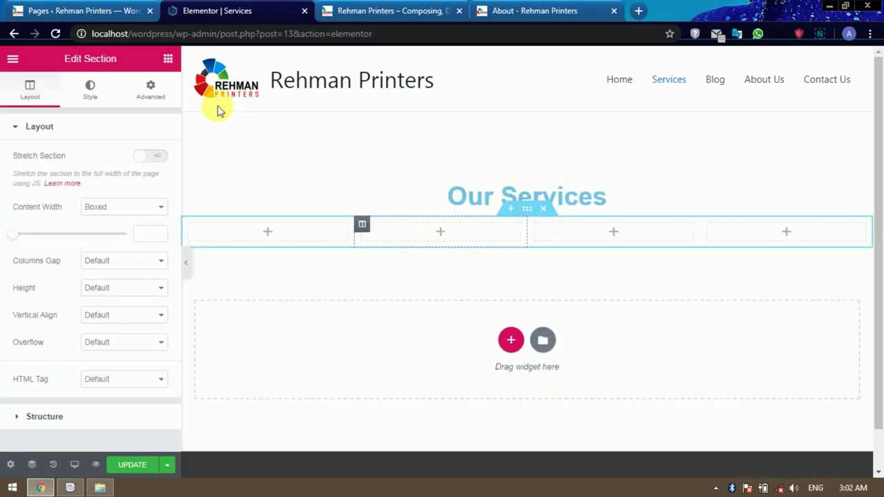
# Place an Image with a Text Editor below it in the first and second columns.
pyautogui.click(168, 58)
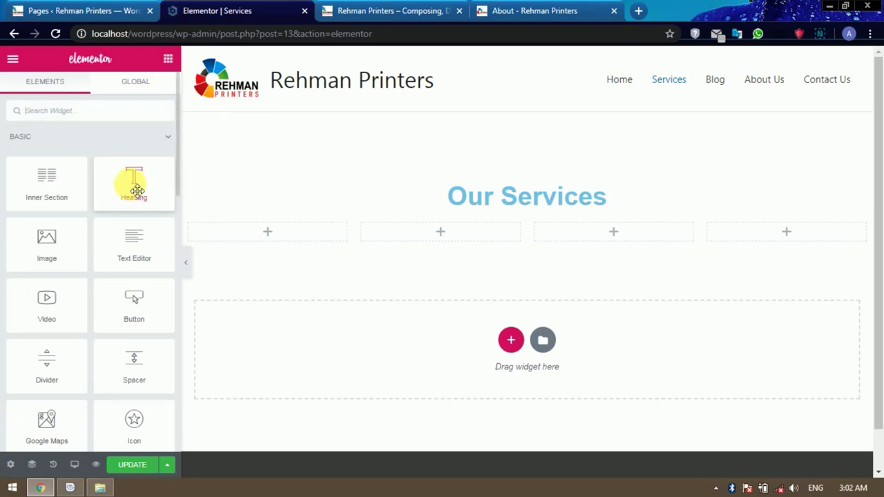
pyautogui.moveTo(47, 239); pyautogui.dragTo(289, 235)
pyautogui.click(169, 62)
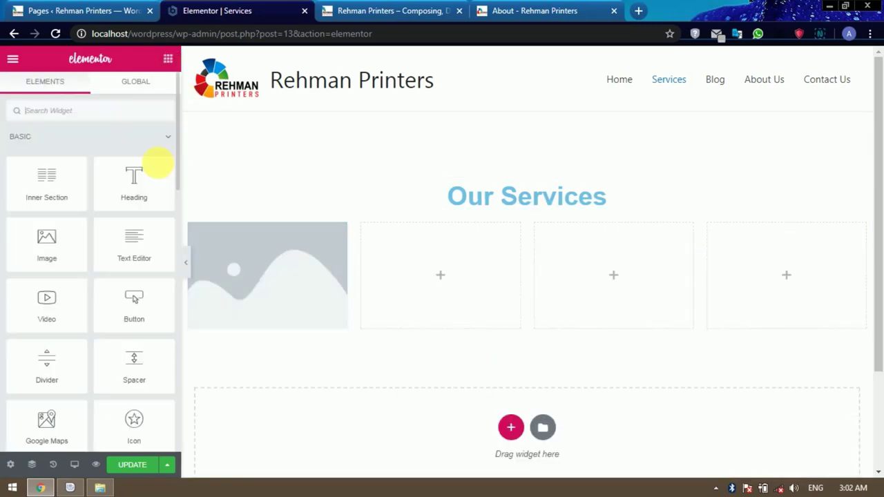
pyautogui.moveTo(131, 243); pyautogui.dragTo(260, 327)
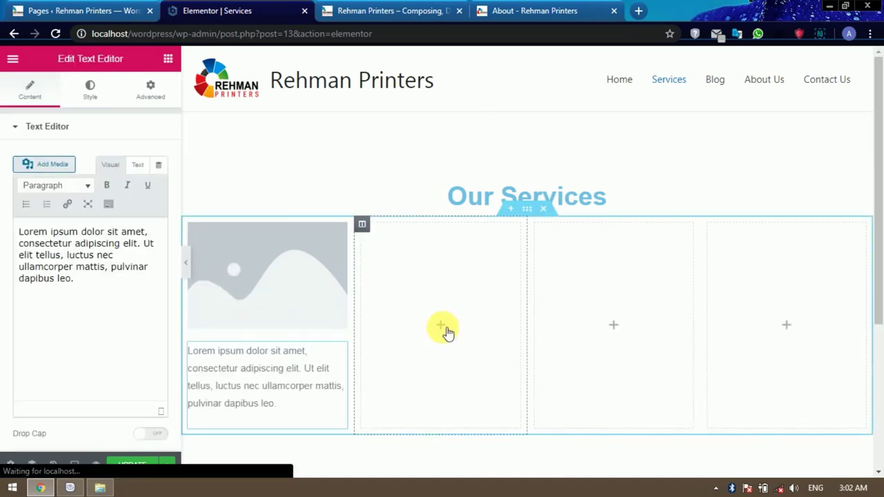
pyautogui.click(442, 330)
pyautogui.moveTo(62, 247); pyautogui.dragTo(444, 325)
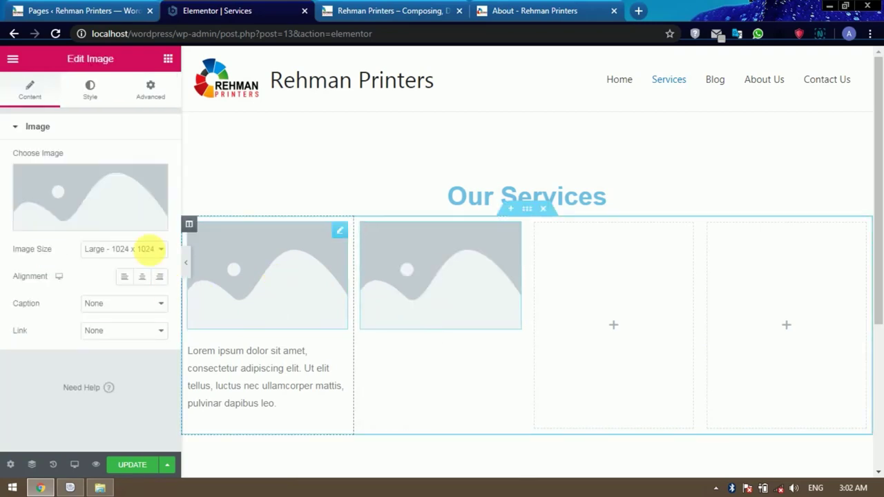
pyautogui.click(168, 58)
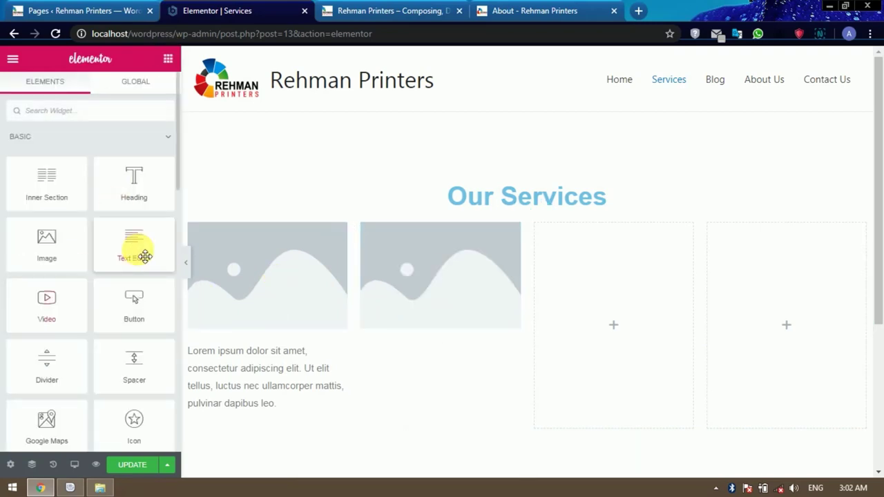
pyautogui.moveTo(142, 256); pyautogui.dragTo(452, 329)
# Add Image and Text Editor widgets to the third and fourth columns, then select the first image.
pyautogui.scroll(-1, 449, 331)
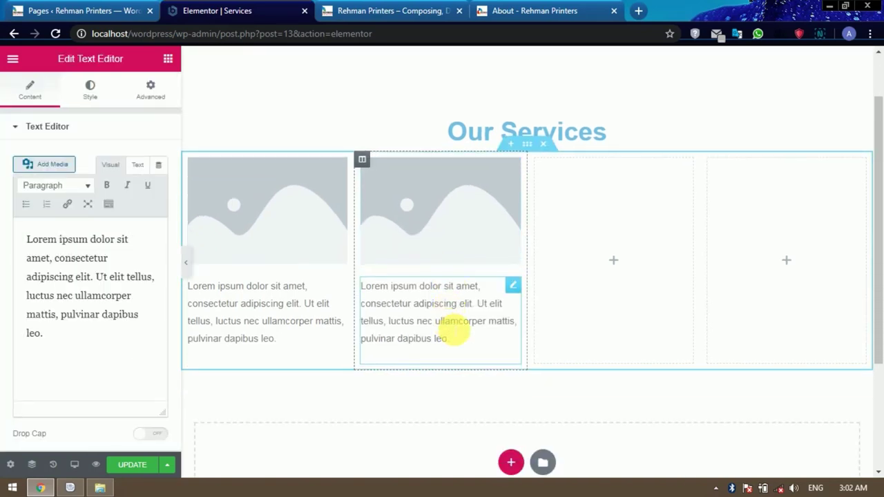
pyautogui.click(168, 59)
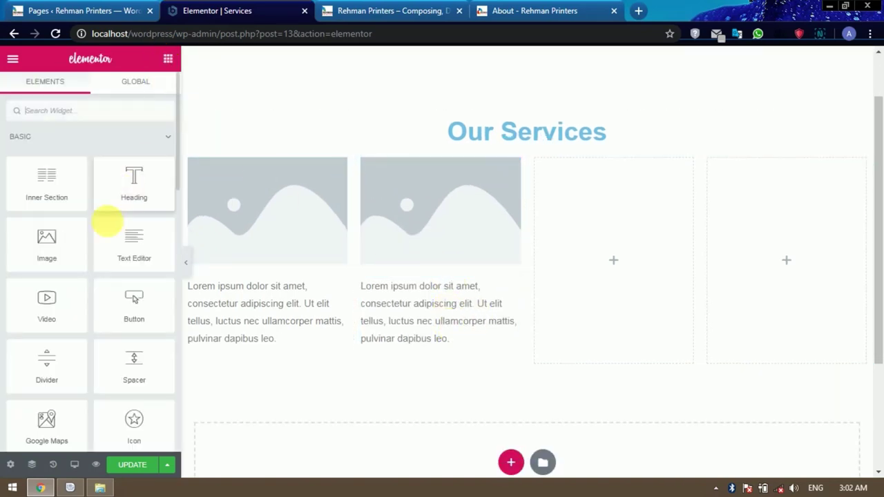
pyautogui.moveTo(53, 244); pyautogui.dragTo(627, 260)
pyautogui.click(168, 59)
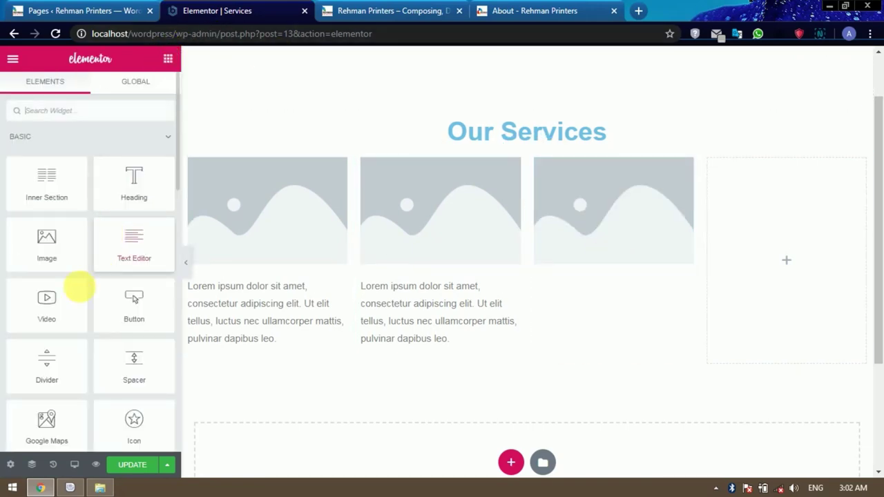
pyautogui.moveTo(154, 250); pyautogui.dragTo(610, 269)
pyautogui.click(168, 60)
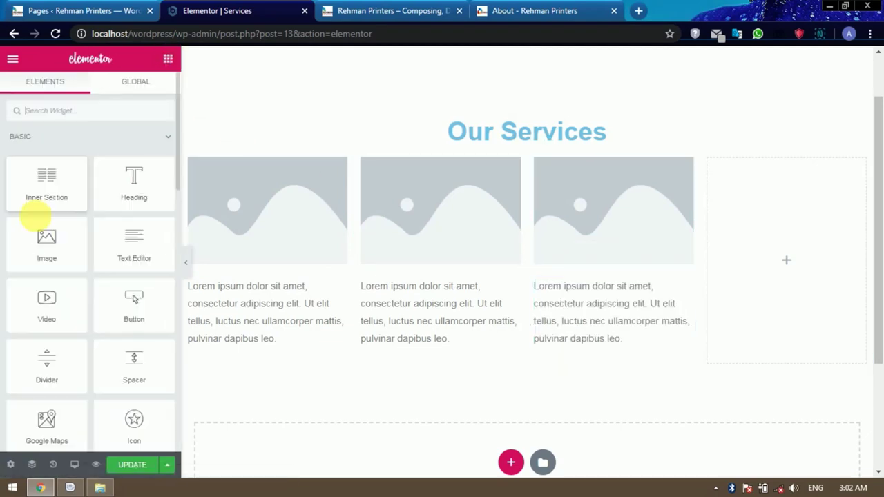
pyautogui.moveTo(43, 238); pyautogui.dragTo(766, 260)
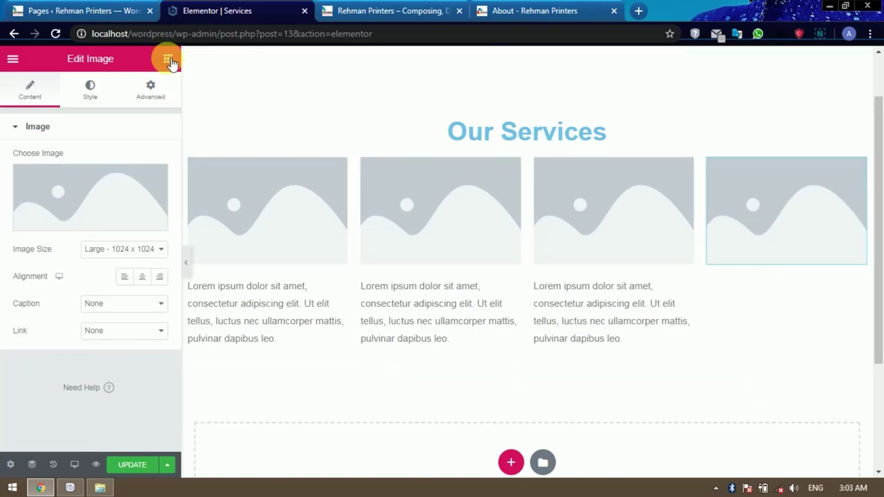
pyautogui.click(166, 58)
pyautogui.moveTo(132, 260); pyautogui.dragTo(761, 267)
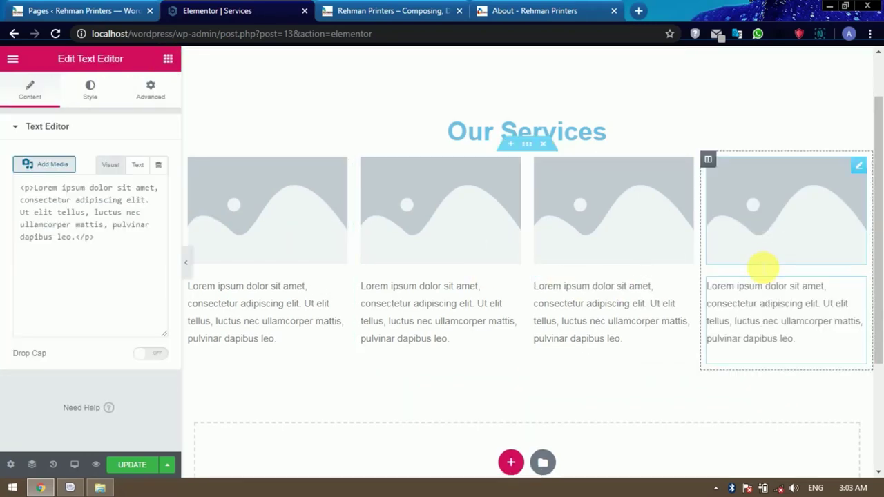
pyautogui.click(257, 222)
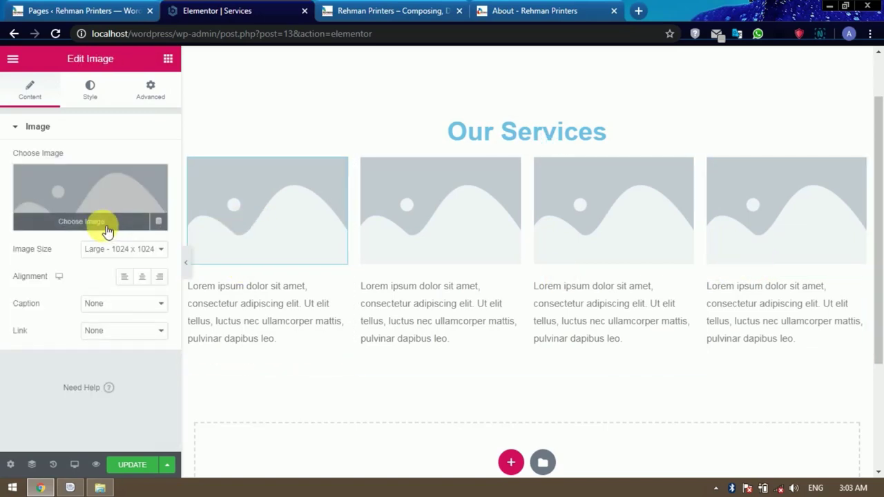
# Insert the camera photo in the first column and the Graphic Design image in the second.
pyautogui.click(104, 226)
pyautogui.click(256, 218)
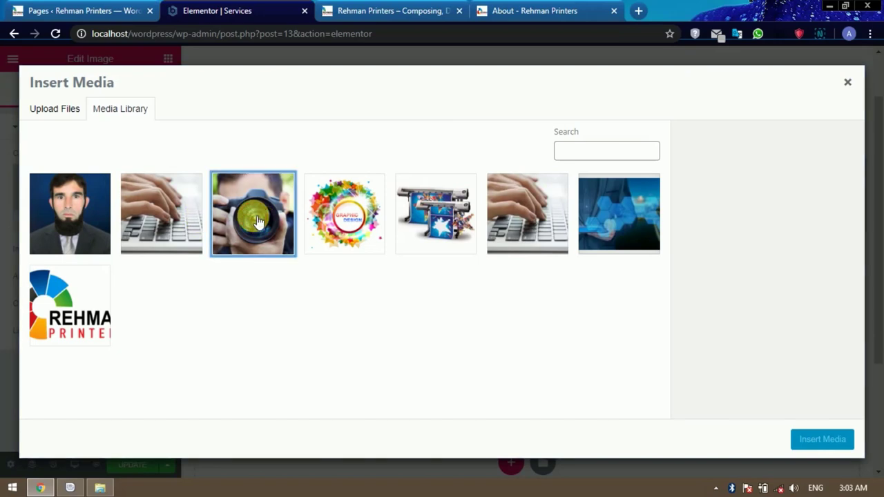
pyautogui.click(821, 440)
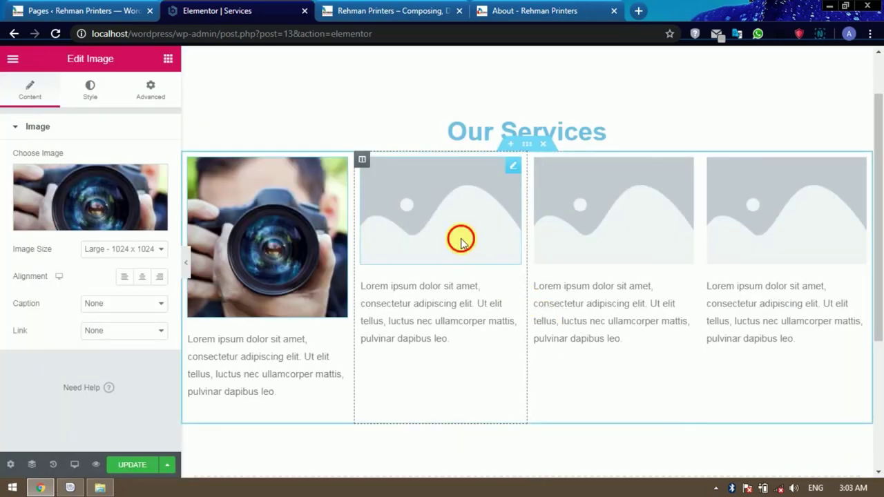
pyautogui.click(461, 238)
pyautogui.click(116, 226)
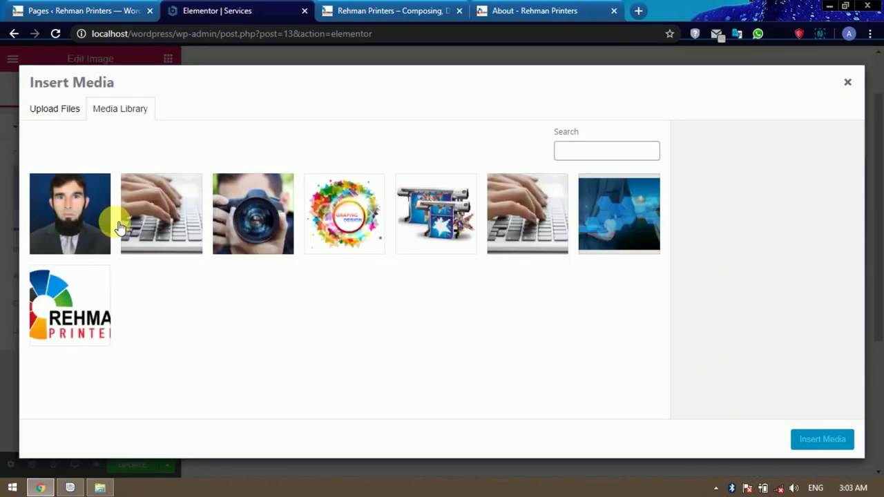
pyautogui.click(357, 234)
pyautogui.click(832, 442)
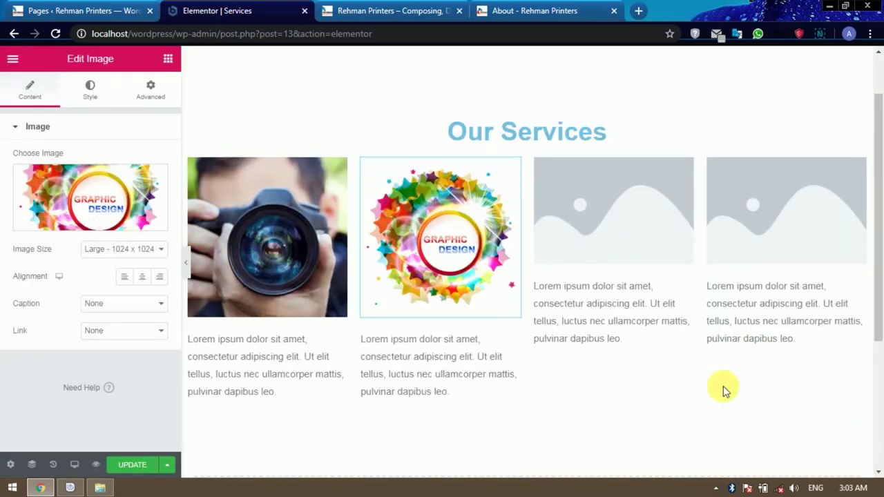
# Insert the printer image in the third column and the typing photo in the fourth.
pyautogui.click(586, 257)
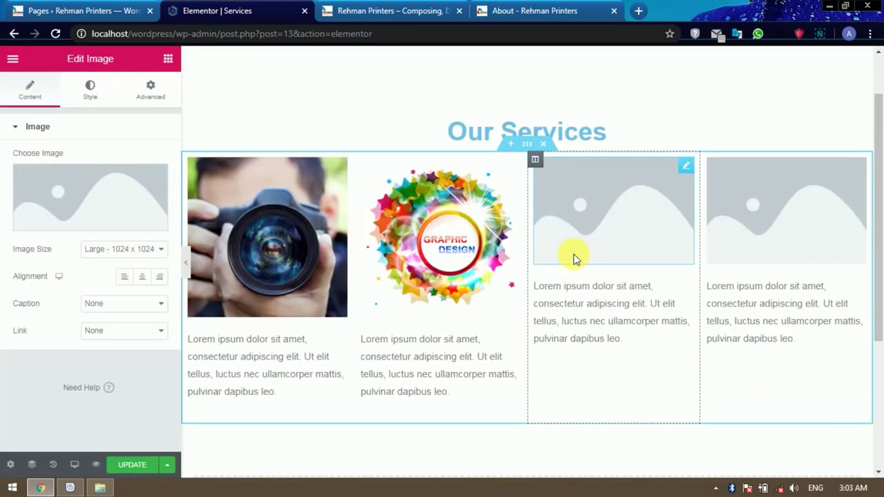
pyautogui.click(112, 225)
pyautogui.click(425, 210)
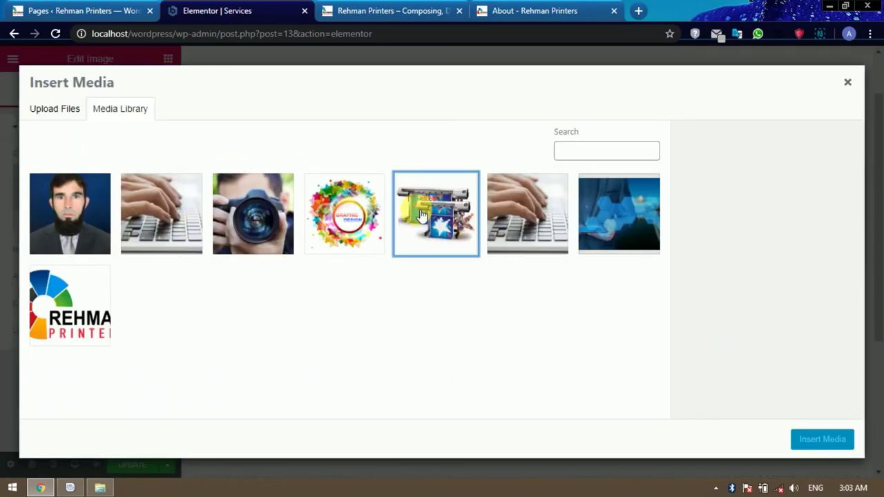
pyautogui.click(822, 439)
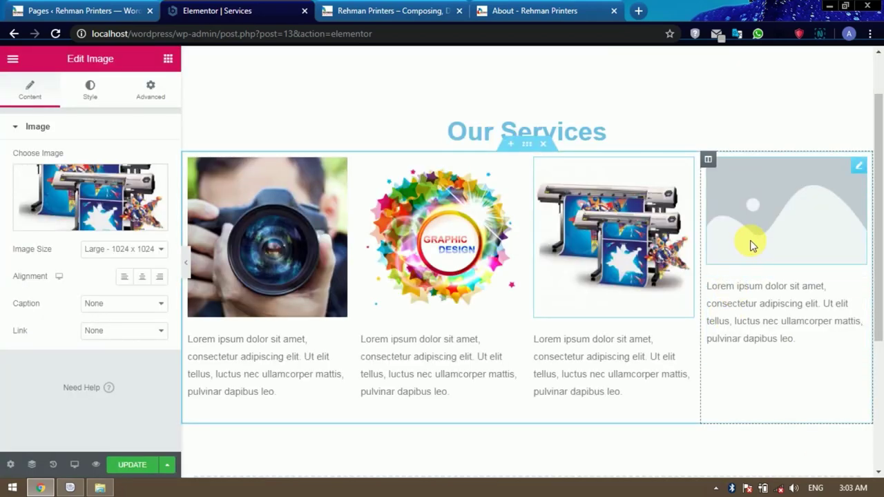
pyautogui.click(751, 245)
pyautogui.click(112, 225)
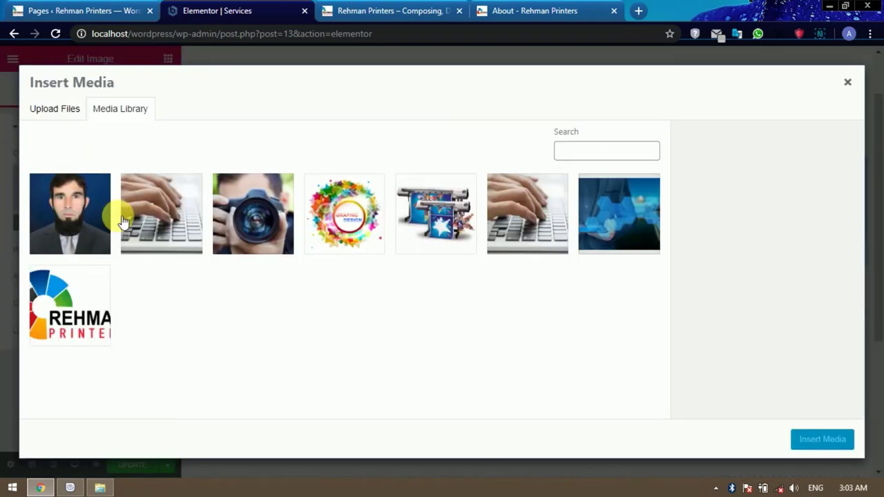
pyautogui.click(523, 227)
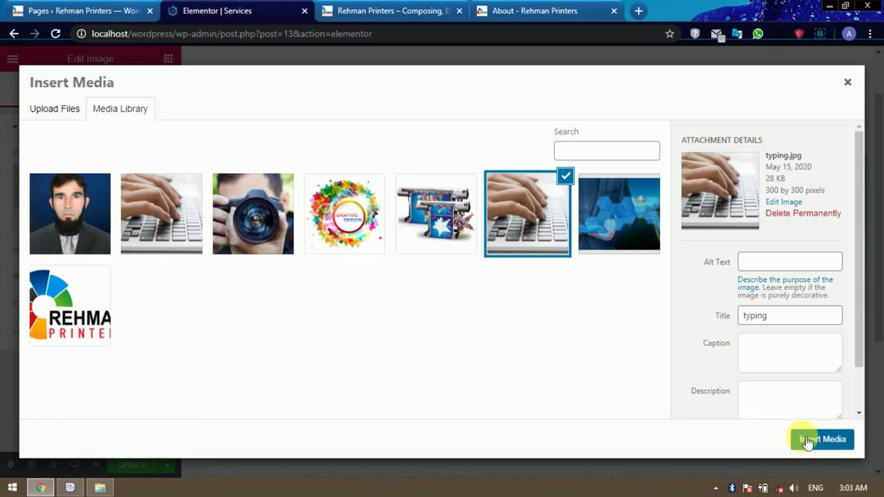
pyautogui.click(809, 437)
# Justify the first column's text with Ctrl+J, then select all of the second column's text.
pyautogui.click(268, 370)
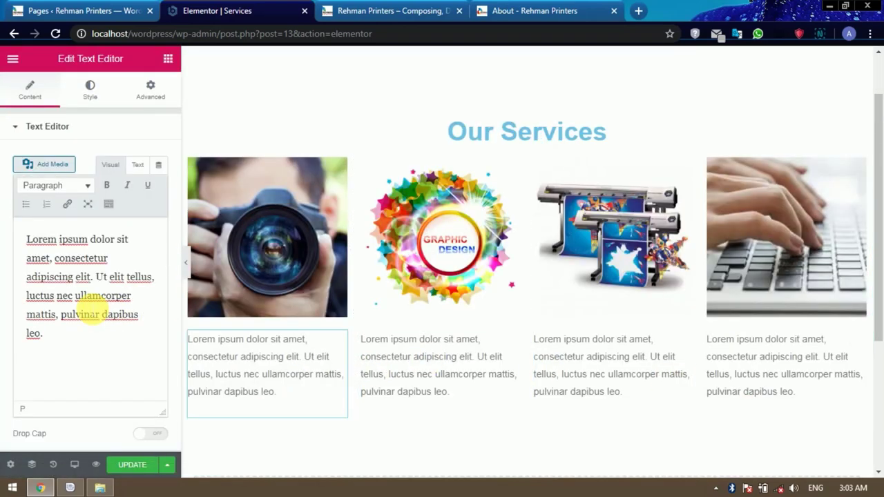
pyautogui.hotkey('ctrl', 'a')
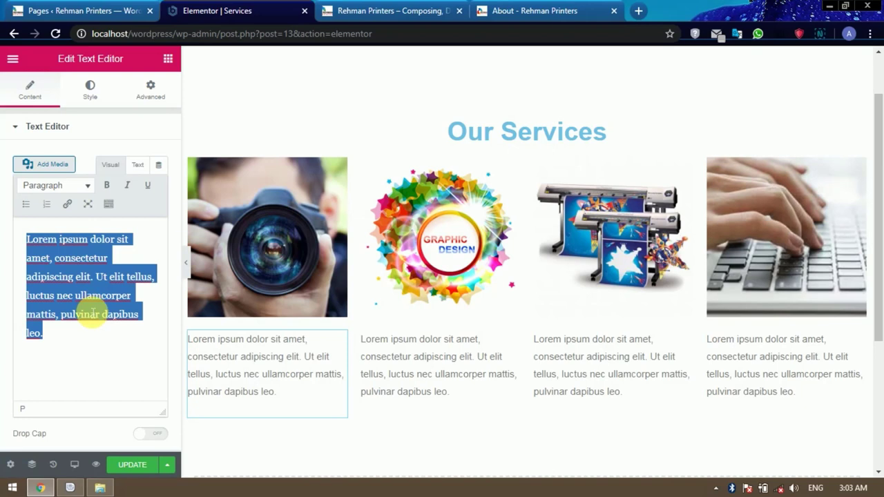
pyautogui.hotkey('ctrl', 'j')
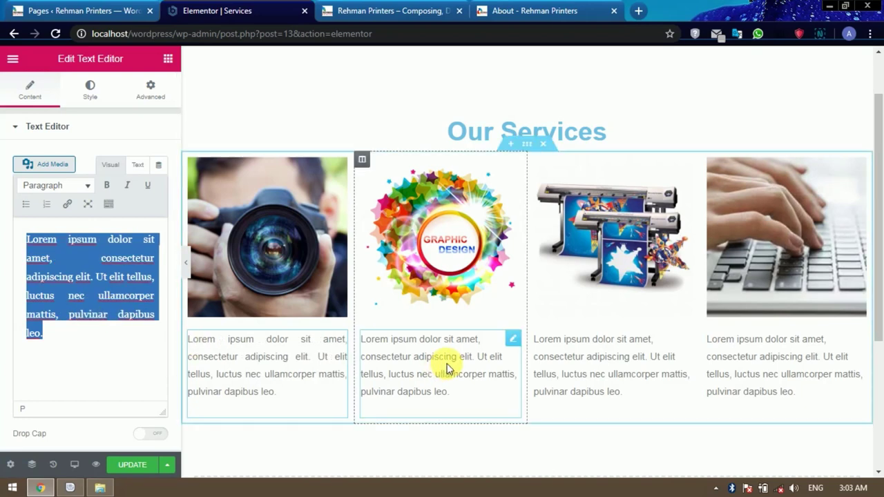
pyautogui.click(445, 368)
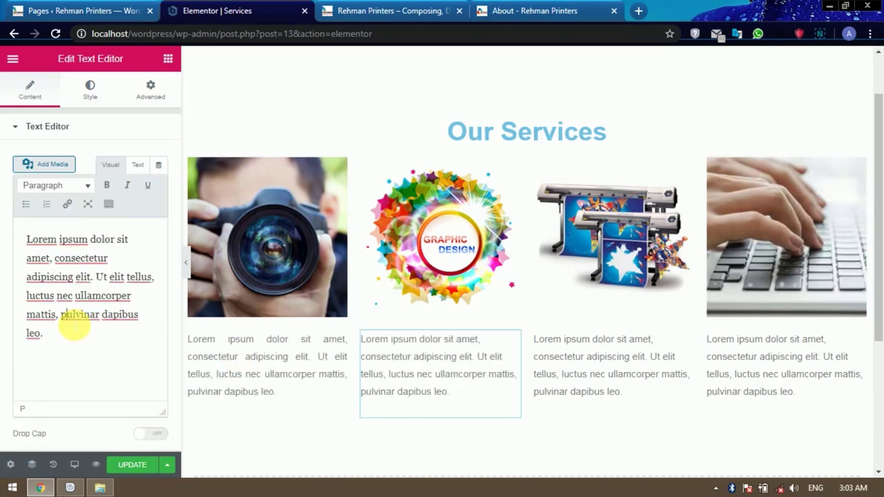
pyautogui.hotkey('ctrl', 'a')
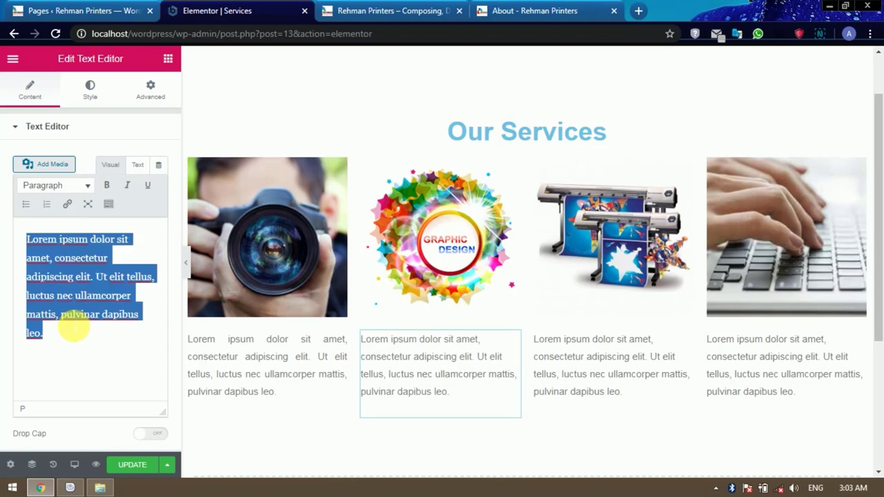
# Justify the description text of the second, third and fourth service columns in turn.
pyautogui.hotkey('ctrl', 'j')
pyautogui.scroll(-1, 606, 343)
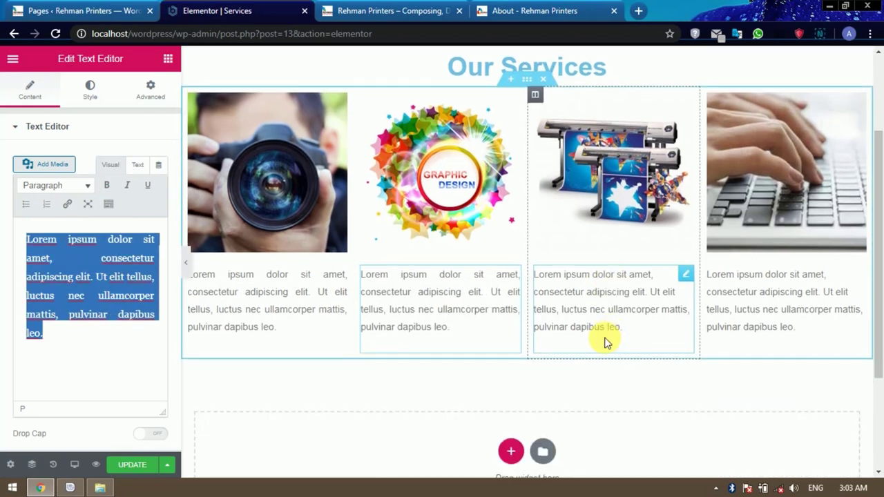
pyautogui.click(606, 329)
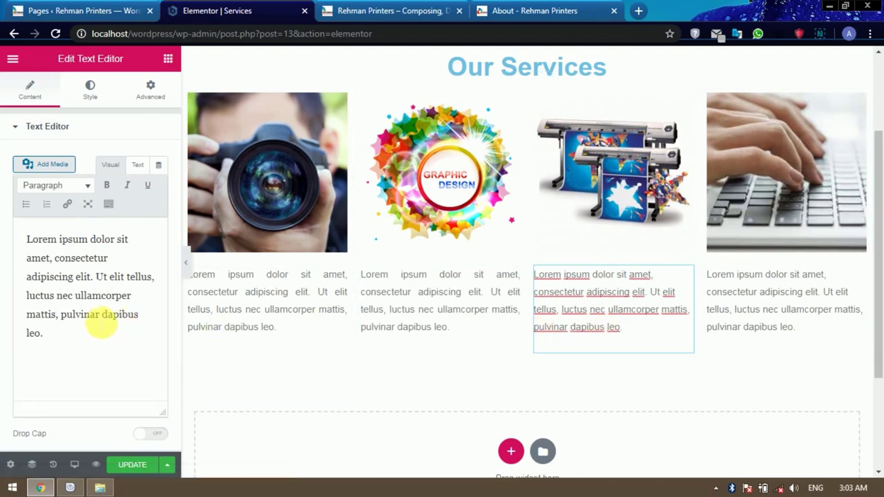
pyautogui.click(100, 319)
pyautogui.hotkey('ctrl', 'a')
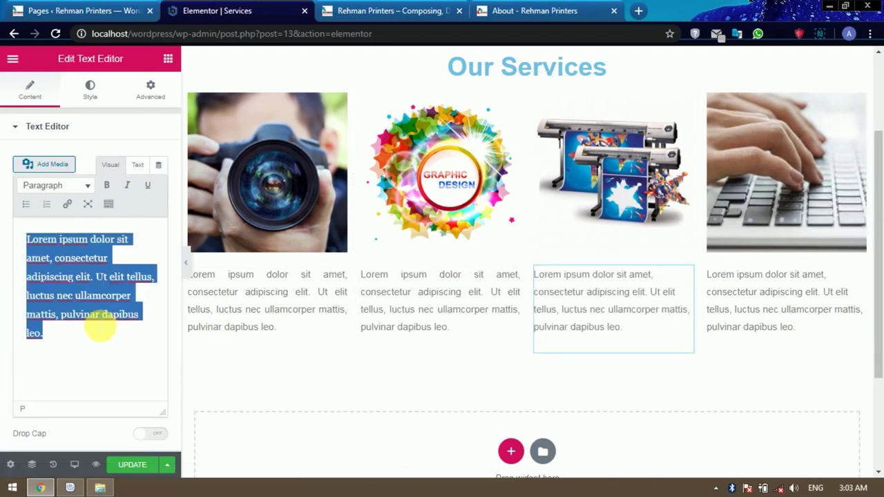
pyautogui.hotkey('ctrl', 'j')
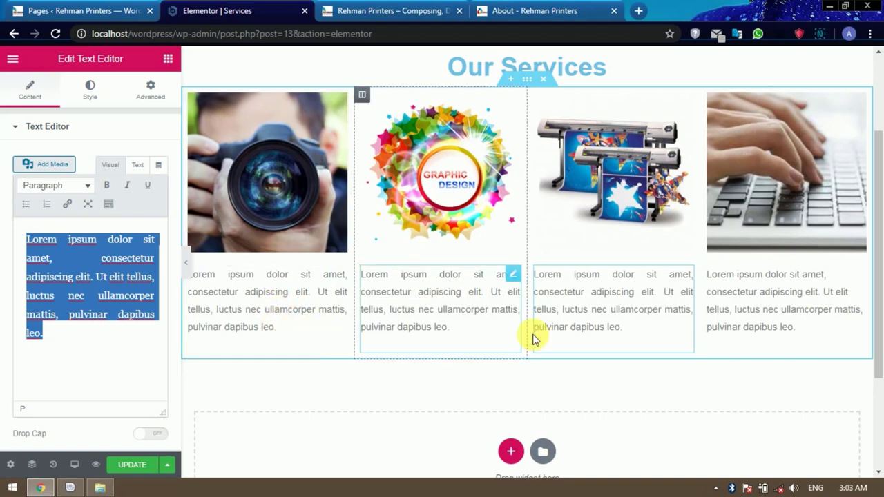
pyautogui.click(759, 318)
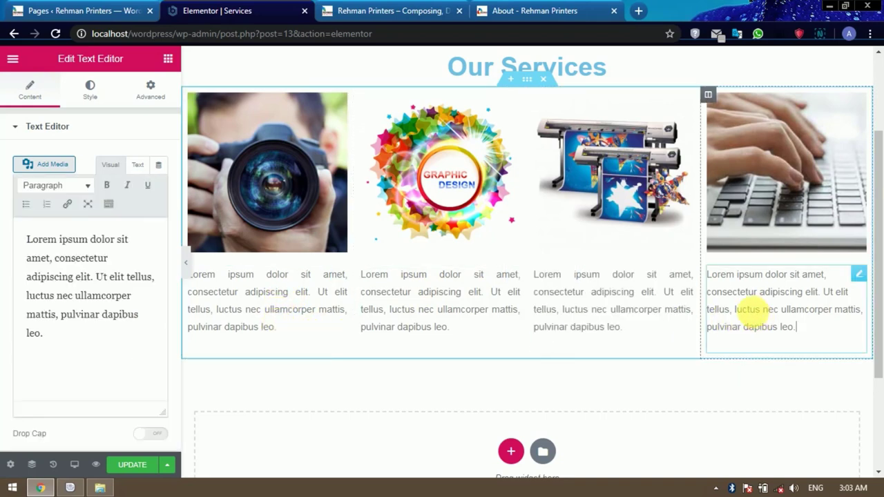
pyautogui.click(100, 314)
pyautogui.hotkey('ctrl', 'a')
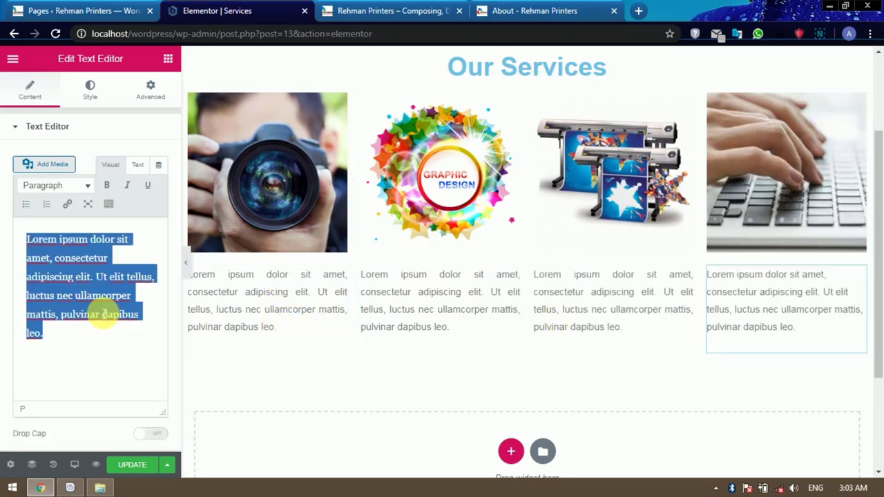
pyautogui.hotkey('ctrl', 'j')
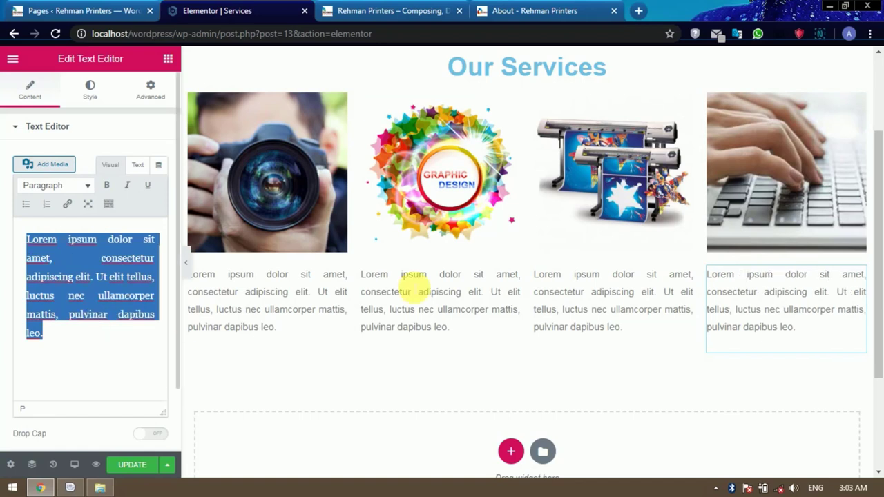
pyautogui.scroll(1, 565, 382)
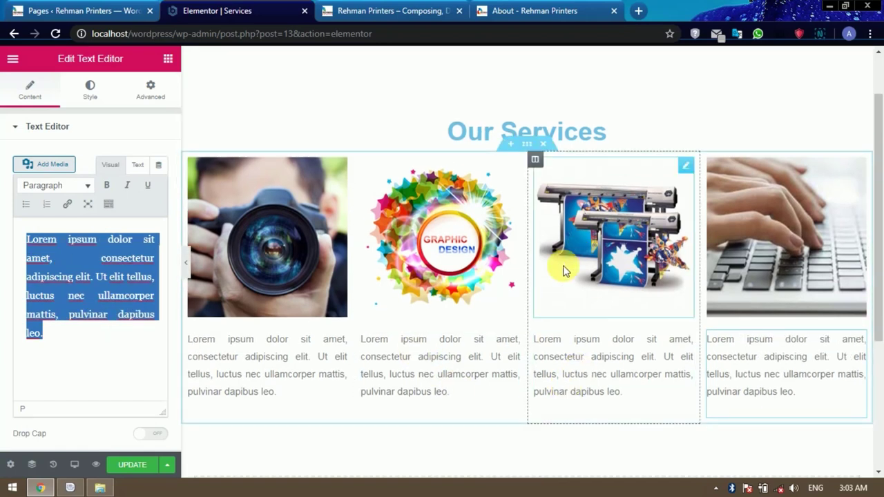
# Inspect the services section's style settings, then add and remove an empty section above it.
pyautogui.click(533, 152)
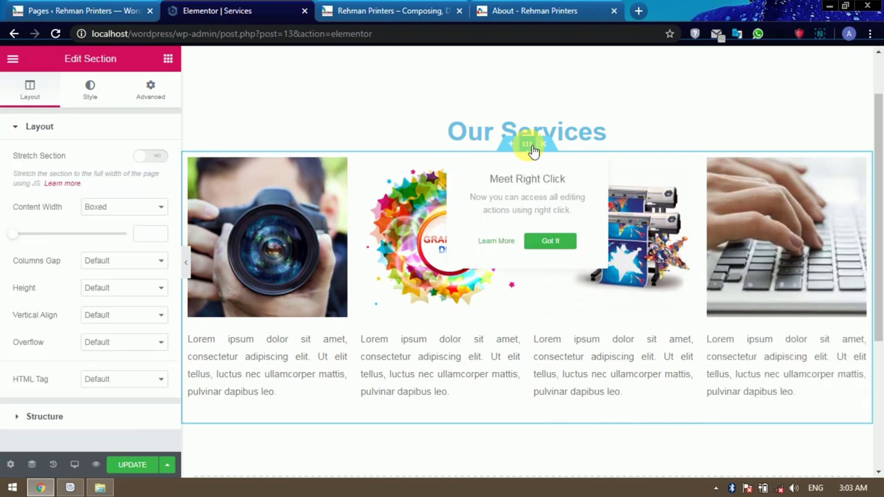
pyautogui.click(97, 96)
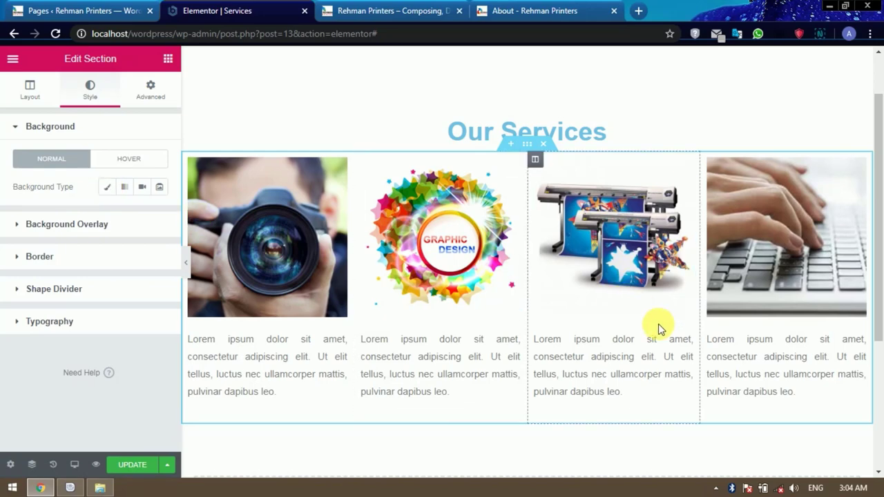
pyautogui.scroll(-2, 658, 327)
pyautogui.scroll(2, 657, 325)
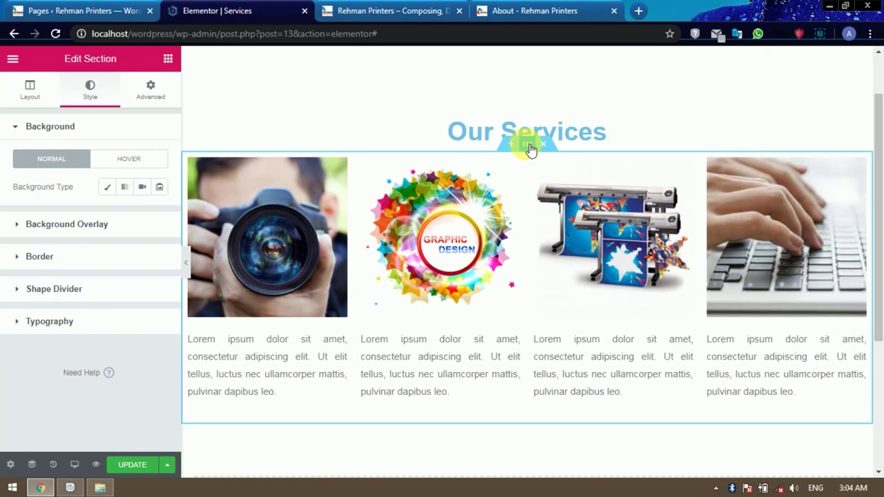
pyautogui.click(528, 147)
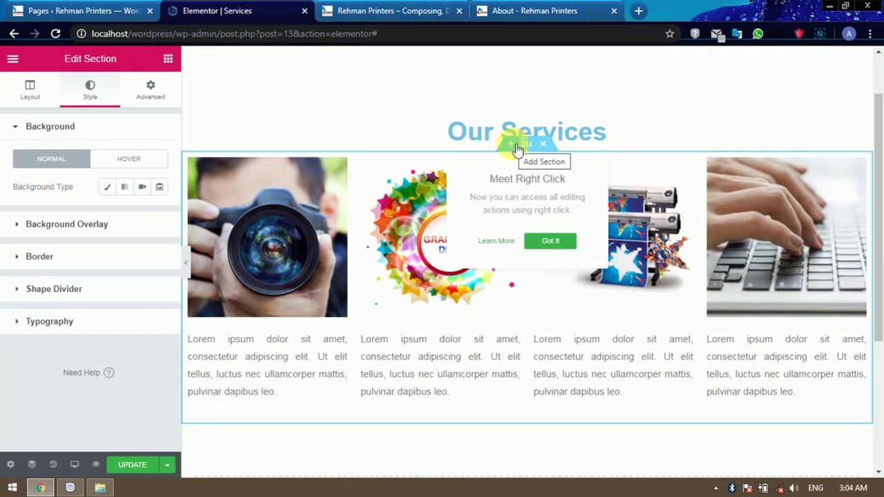
pyautogui.click(512, 145)
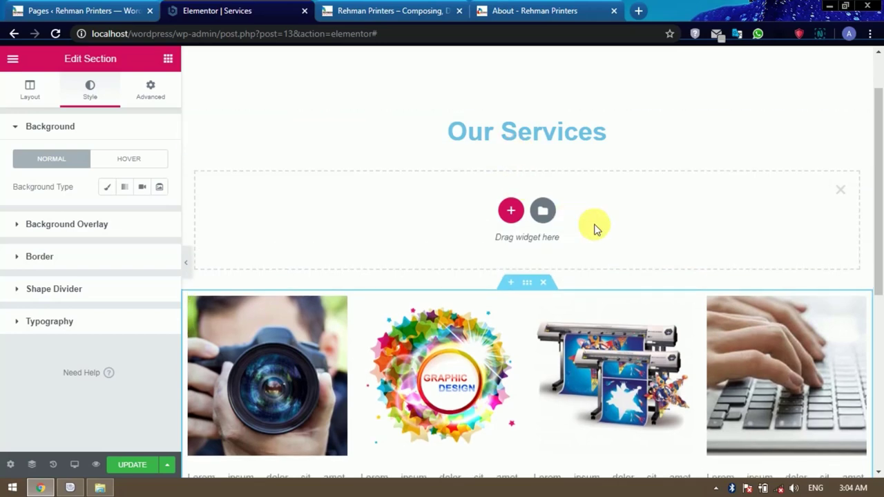
pyautogui.click(841, 191)
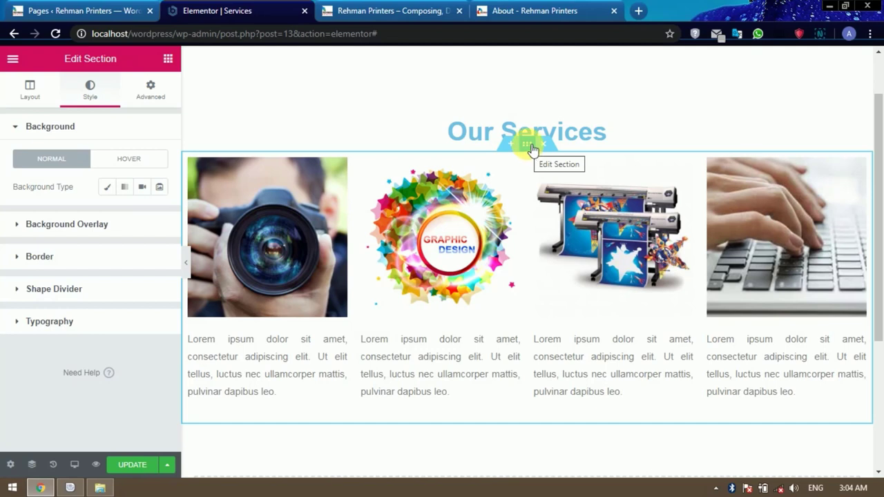
# Duplicate the whole four-column services row from its section handle's context menu.
pyautogui.rightClick(538, 314)
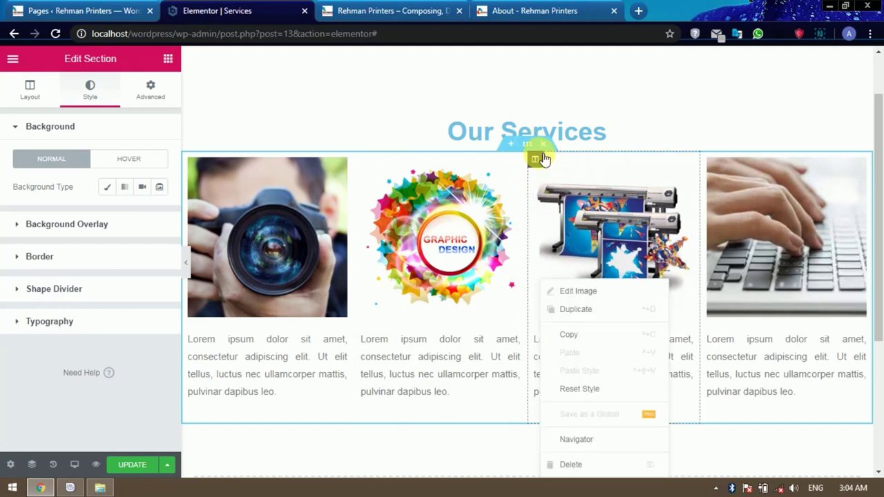
pyautogui.rightClick(525, 158)
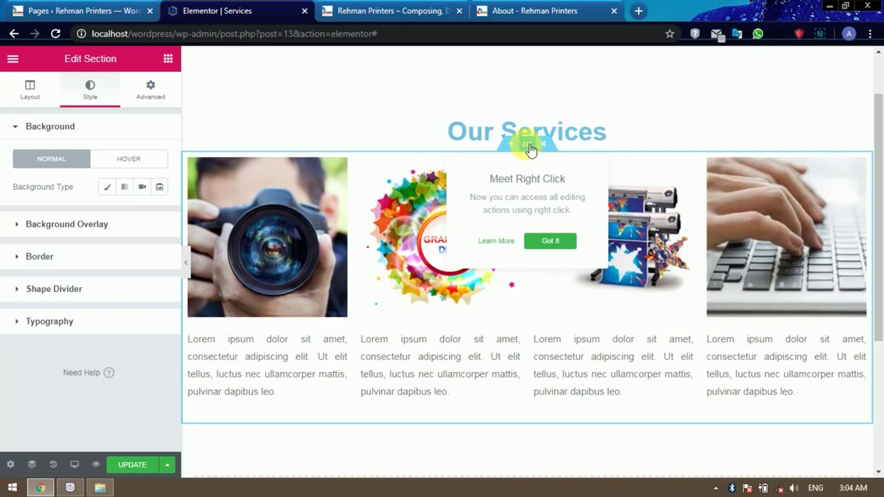
pyautogui.rightClick(530, 150)
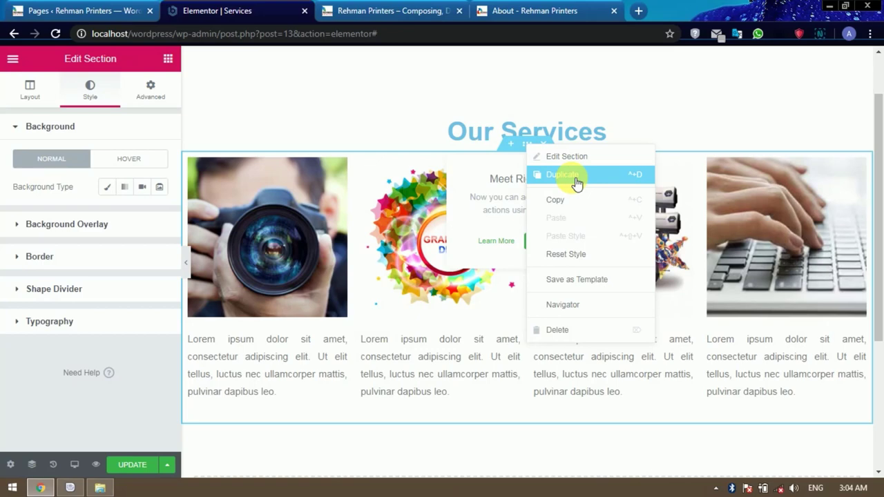
pyautogui.click(573, 178)
pyautogui.scroll(-3, 533, 314)
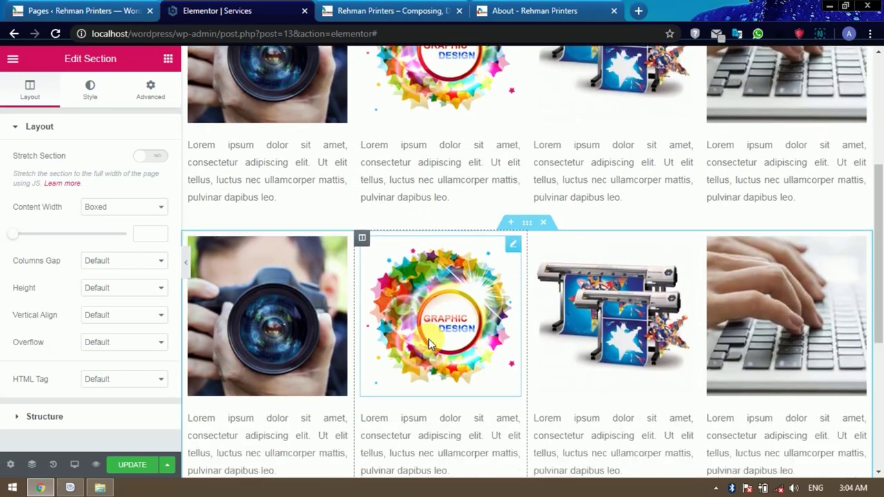
# Insert a one-column section between the rows and place a Spacer widget in it.
pyautogui.click(512, 225)
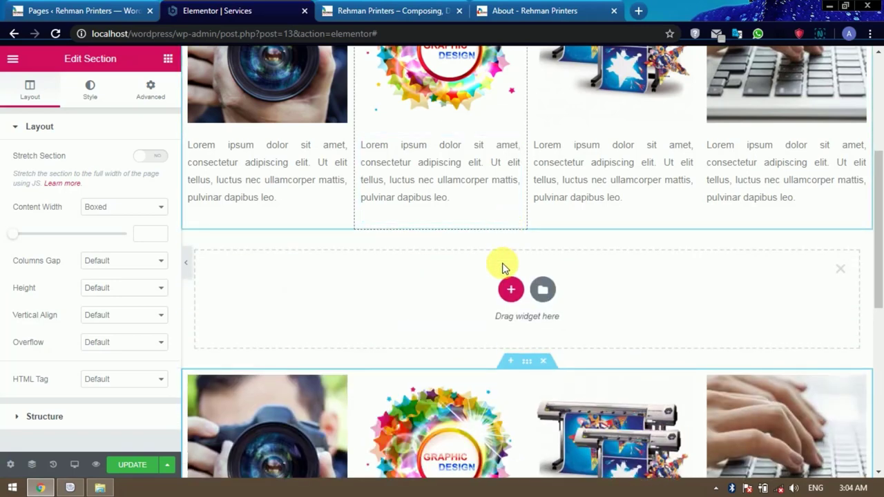
pyautogui.click(510, 292)
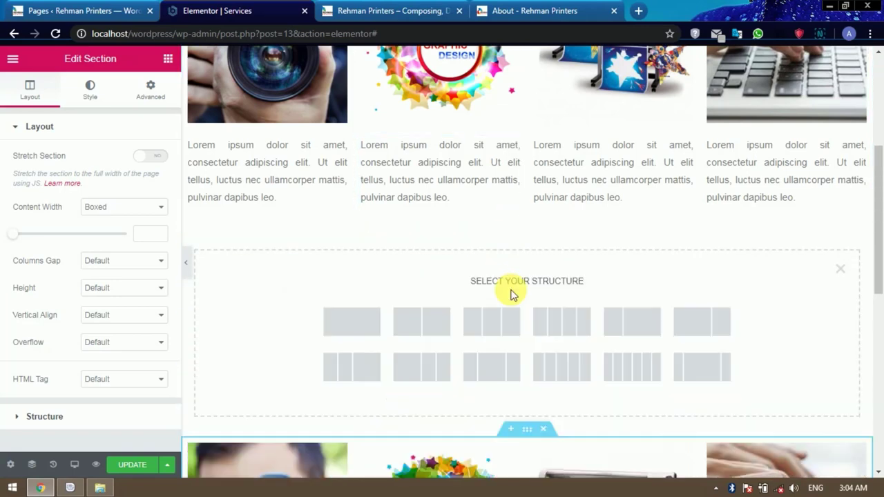
pyautogui.click(366, 333)
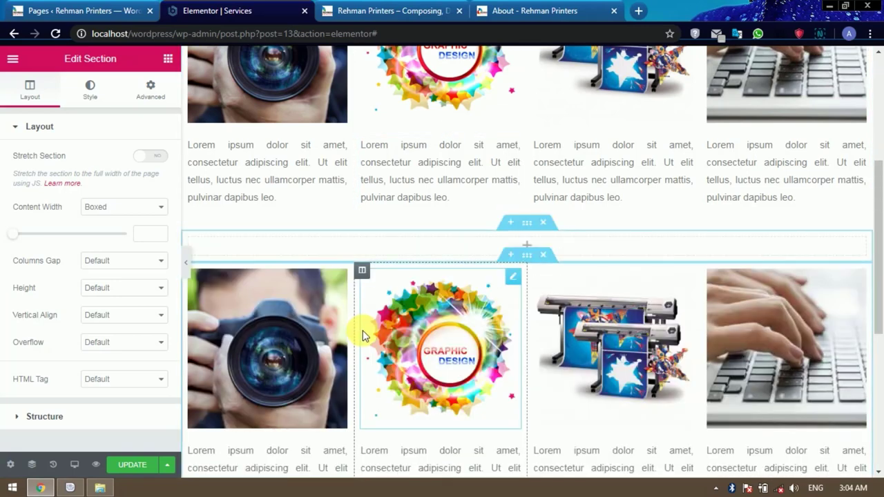
pyautogui.click(168, 59)
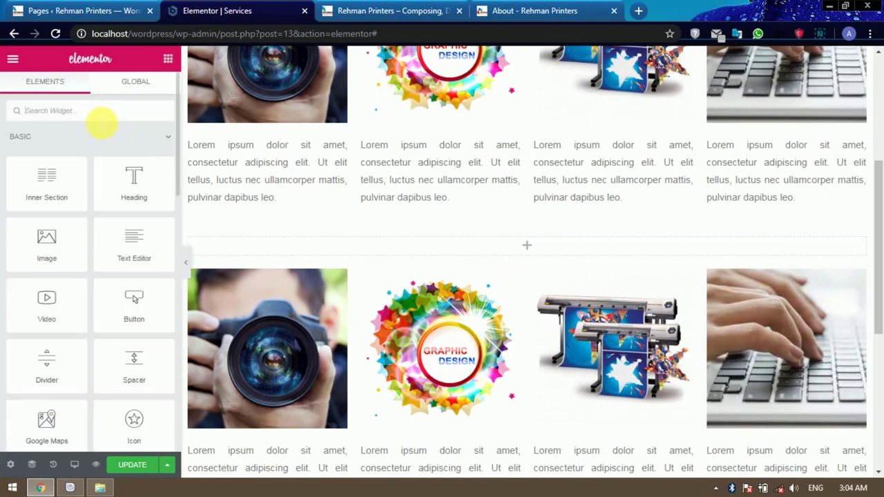
pyautogui.write('sp')
pyautogui.moveTo(47, 146); pyautogui.dragTo(523, 243)
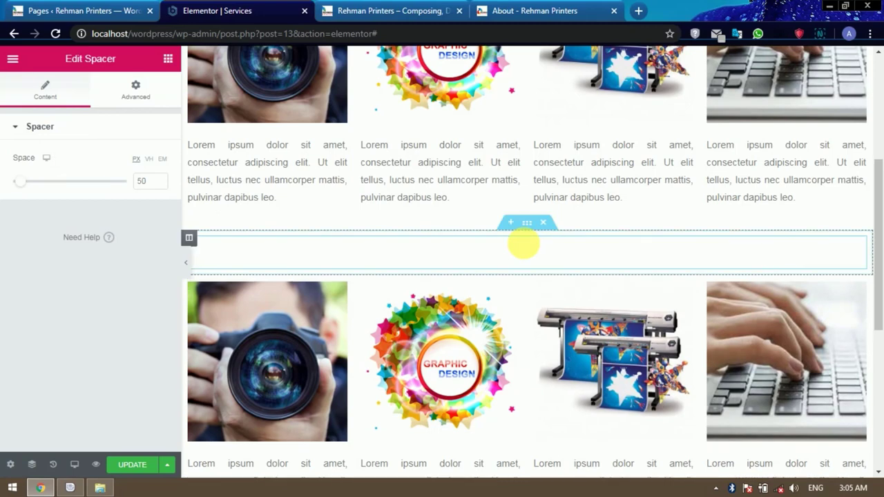
# Select the camera image in the first services row.
pyautogui.scroll(-1, 593, 284)
pyautogui.scroll(-4, 592, 284)
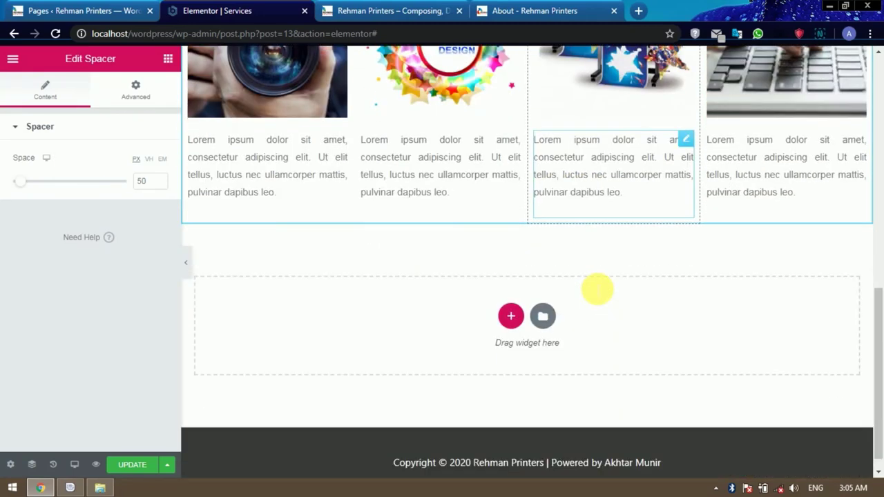
pyautogui.scroll(2, 598, 290)
pyautogui.click(276, 156)
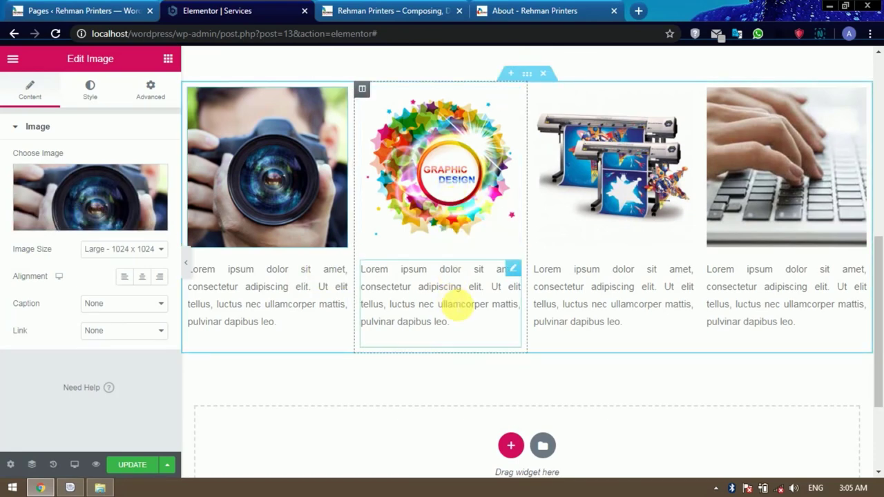
pyautogui.scroll(2, 681, 292)
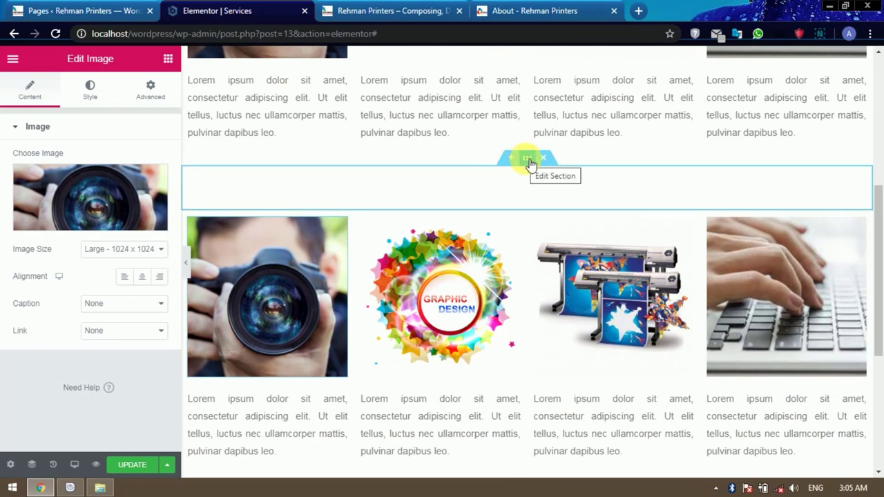
# Duplicate the spacer section and the second services row.
pyautogui.rightClick(528, 162)
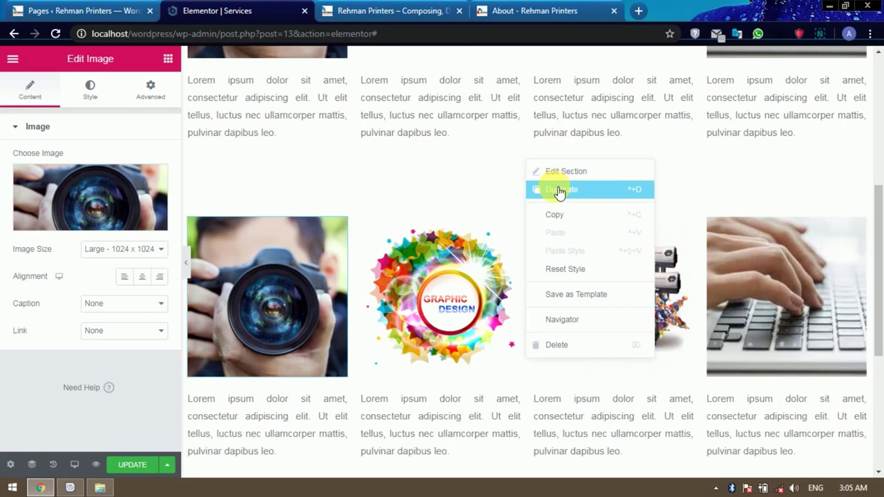
pyautogui.click(556, 190)
pyautogui.scroll(-1, 500, 232)
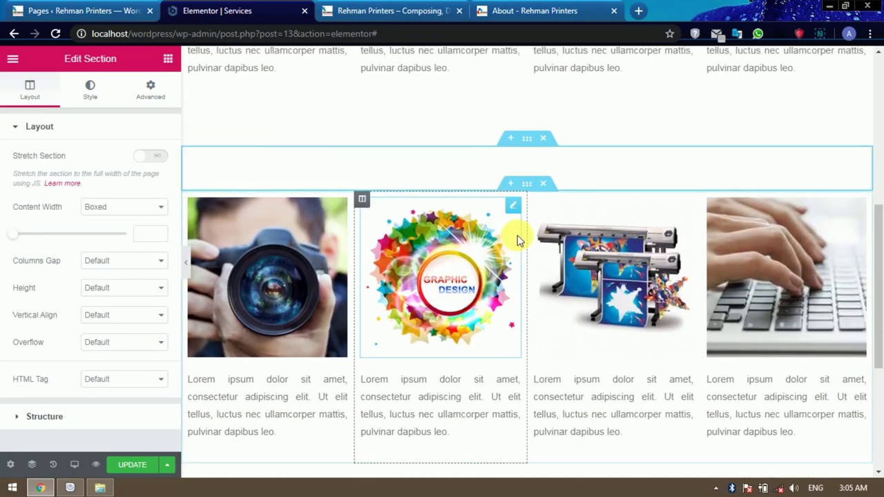
pyautogui.rightClick(532, 192)
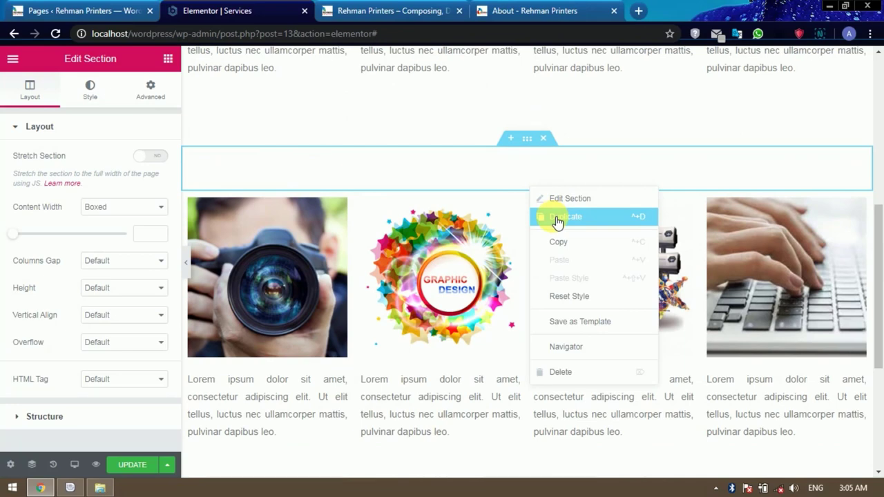
pyautogui.click(557, 218)
pyautogui.scroll(-3, 512, 323)
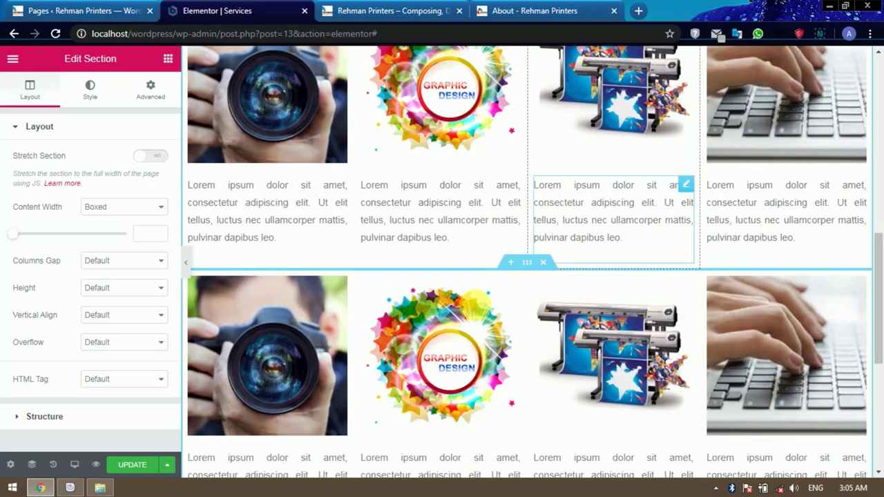
pyautogui.scroll(3, 512, 323)
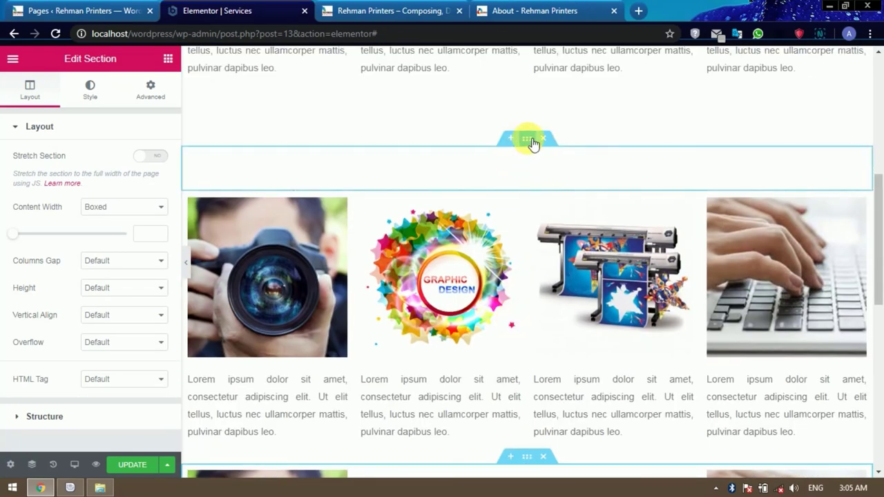
# Move the extra spacer section down so it sits between the second and third rows.
pyautogui.rightClick(532, 142)
pyautogui.moveTo(532, 142); pyautogui.dragTo(473, 427)
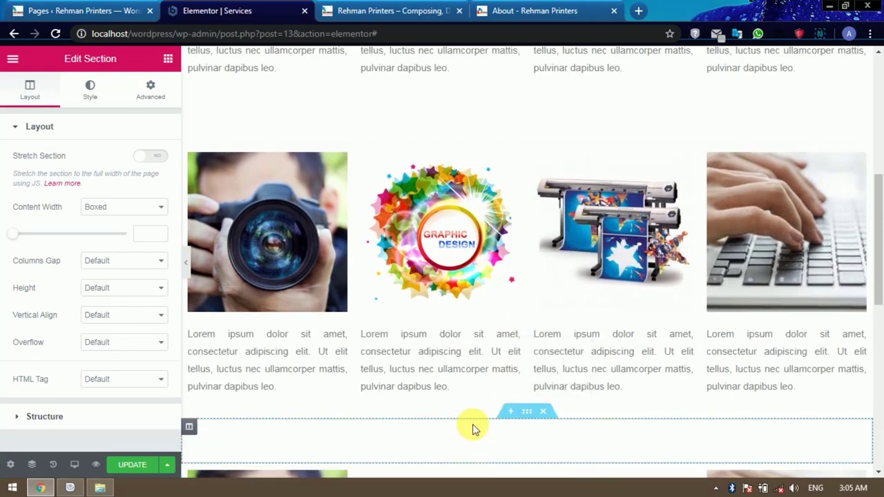
pyautogui.scroll(-3, 561, 373)
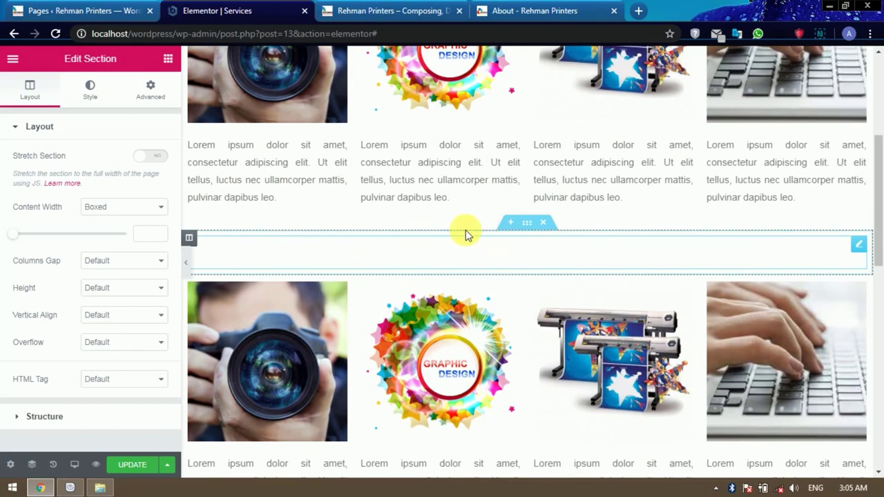
pyautogui.scroll(2, 410, 237)
pyautogui.scroll(-2, 414, 248)
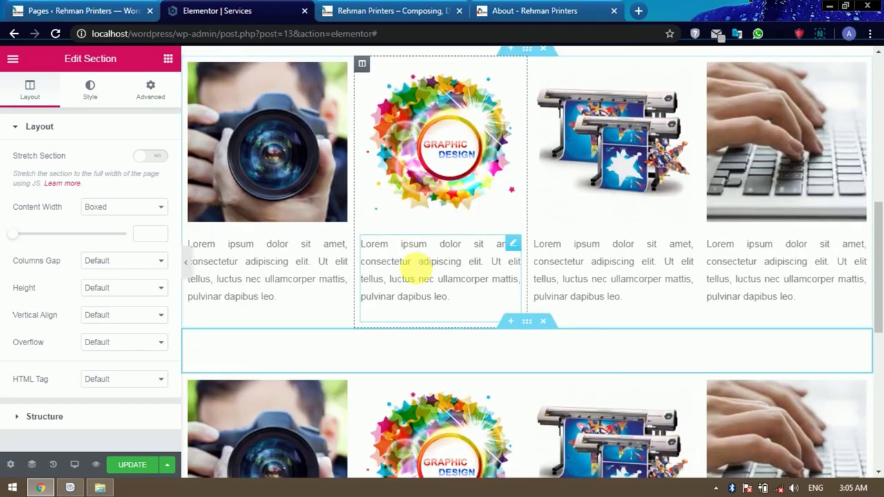
pyautogui.scroll(-2, 466, 326)
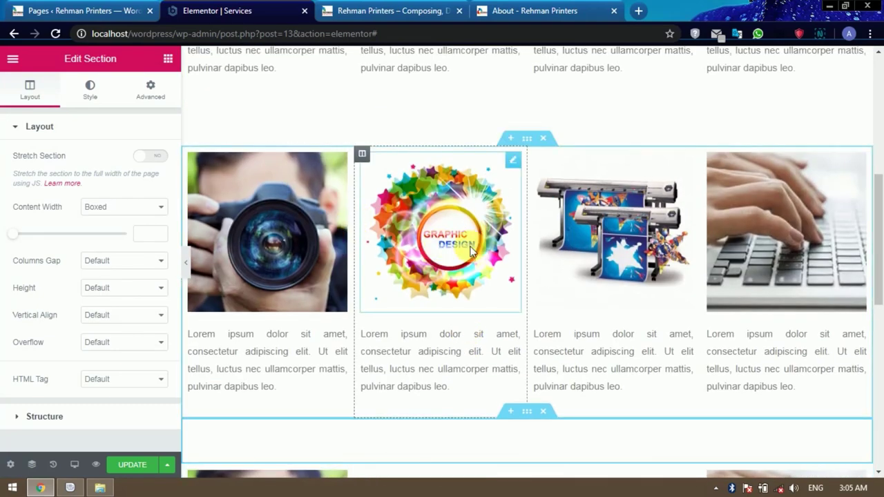
pyautogui.scroll(-4, 621, 250)
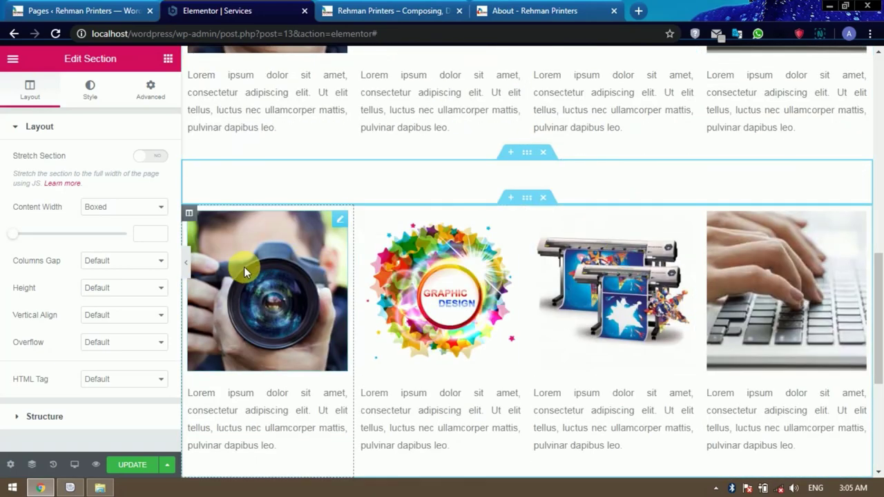
# Select the camera image in the lower row and switch to the live site tab.
pyautogui.click(244, 267)
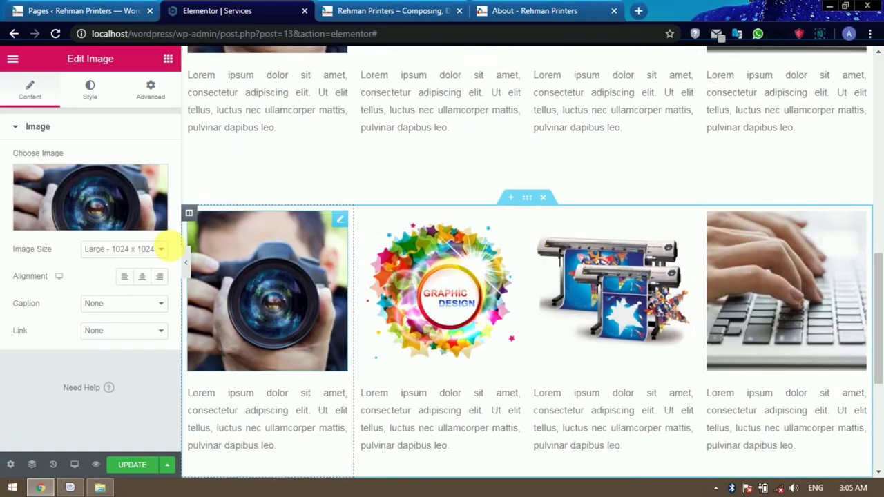
pyautogui.scroll(-1, 276, 375)
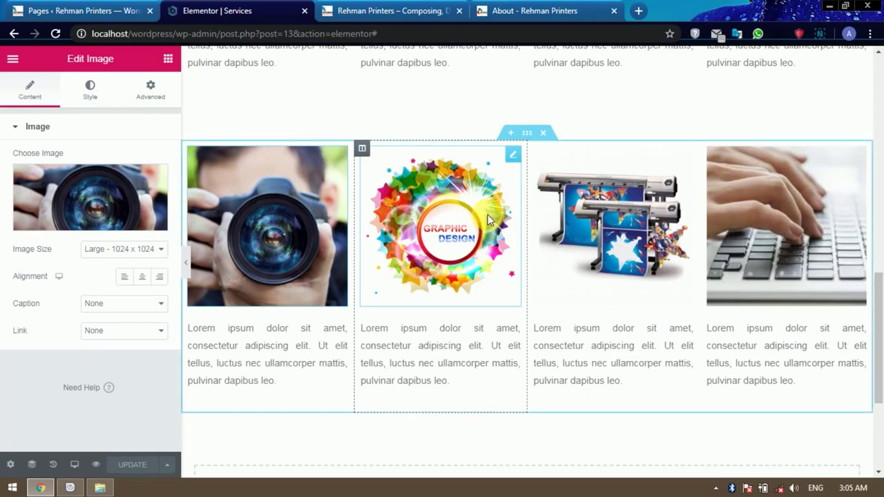
pyautogui.click(391, 8)
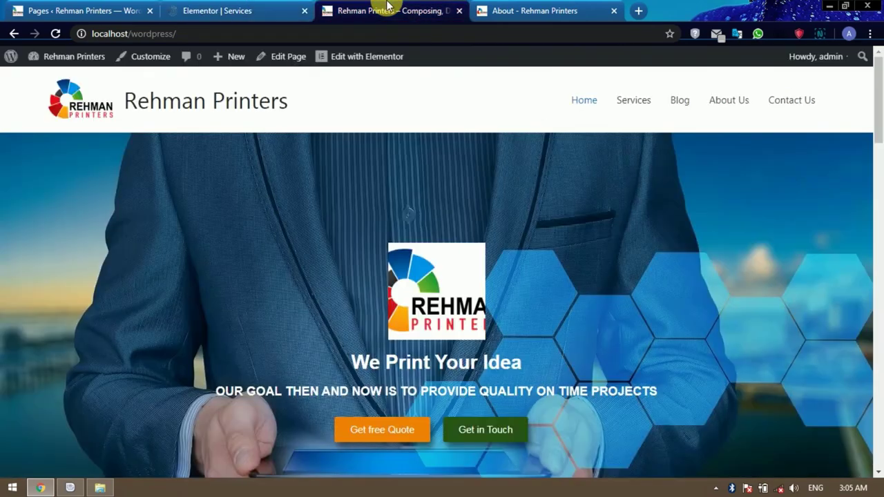
# Review the live Services page's photo rows, then close the Elementor Services editor tab.
pyautogui.click(646, 104)
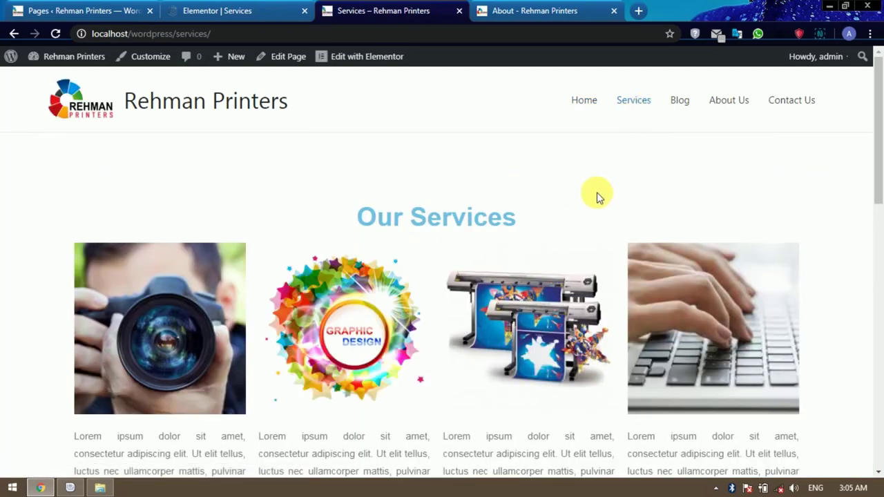
pyautogui.scroll(-4, 598, 197)
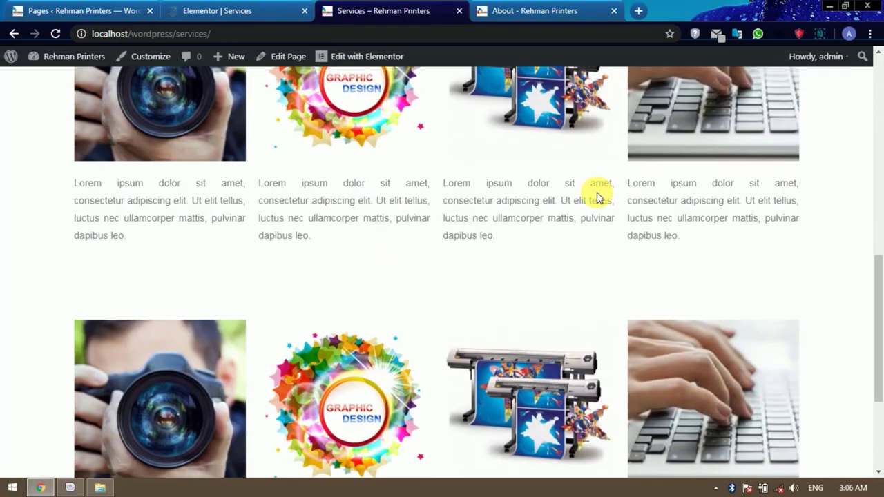
pyautogui.scroll(-3, 598, 197)
pyautogui.scroll(7, 596, 195)
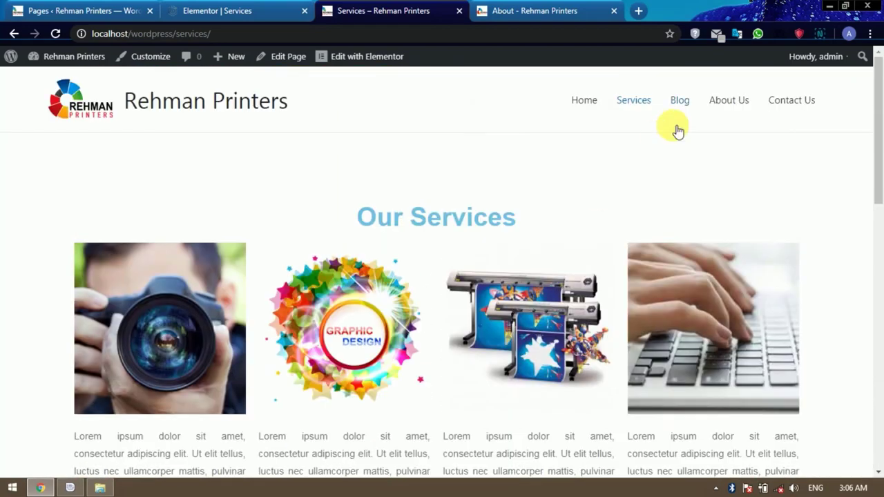
pyautogui.click(304, 11)
pyautogui.click(96, 10)
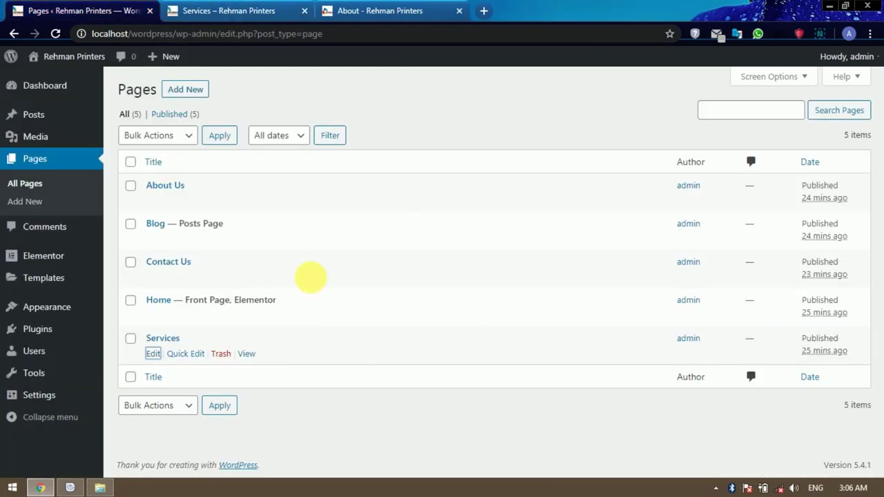
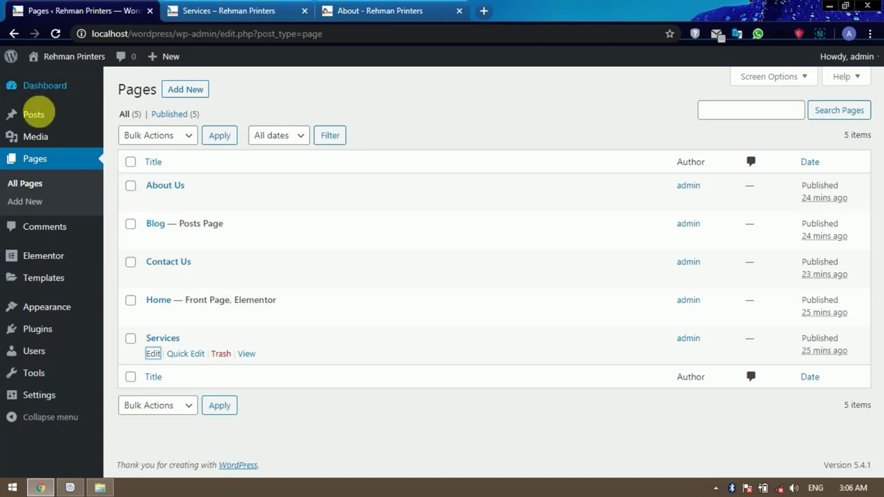
# Start a new blog post from Posts > Add New in the admin sidebar.
pyautogui.moveTo(39, 113)
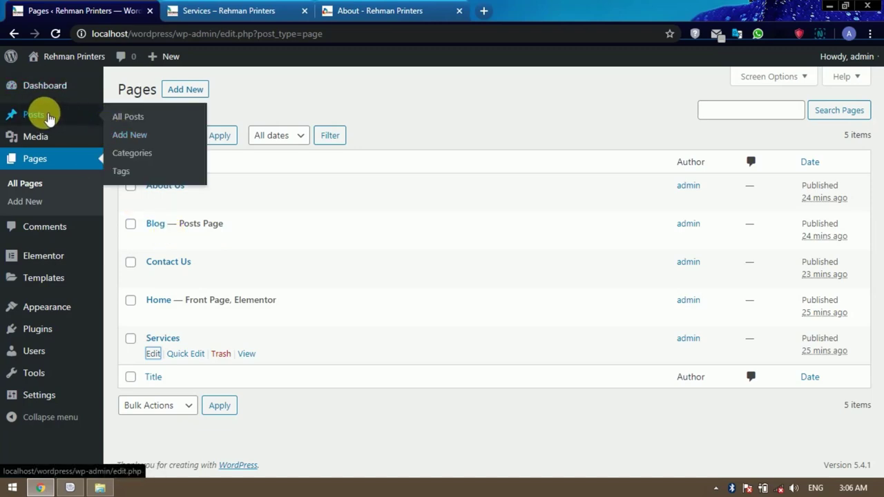
pyautogui.click(128, 138)
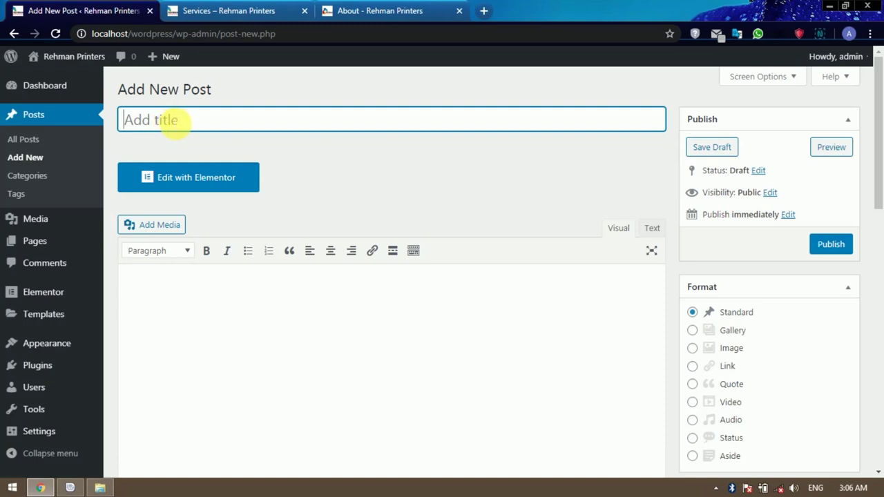
# Copy the Word file's name and paste it as the post title 'Head's of Pakistan'.
pyautogui.click(100, 487)
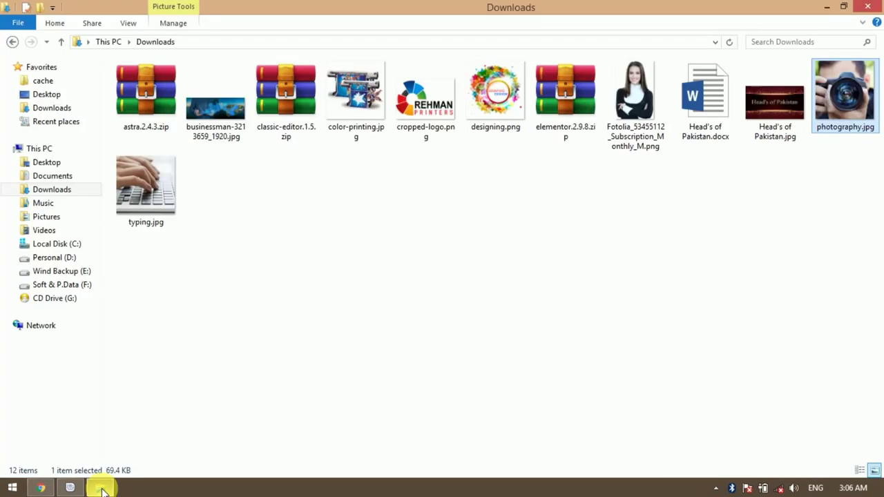
pyautogui.click(712, 136)
pyautogui.click(709, 136)
pyautogui.hotkey('ctrl', 'c')
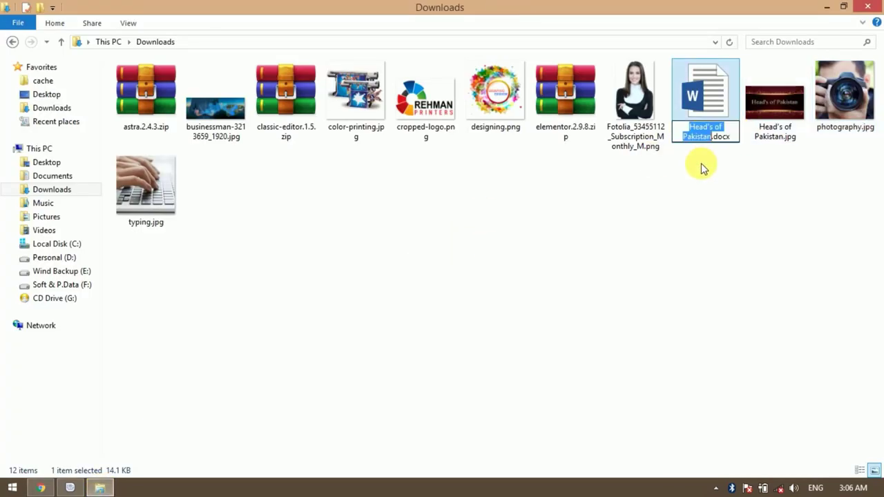
pyautogui.click(702, 169)
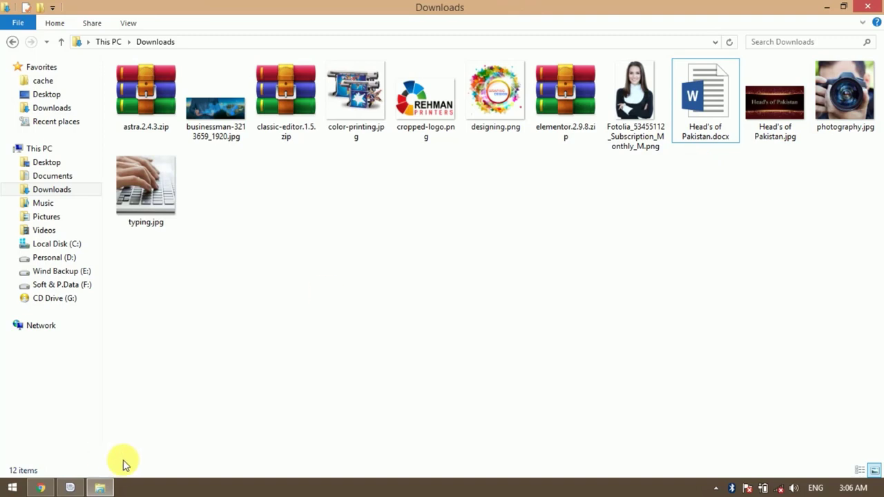
pyautogui.click(42, 487)
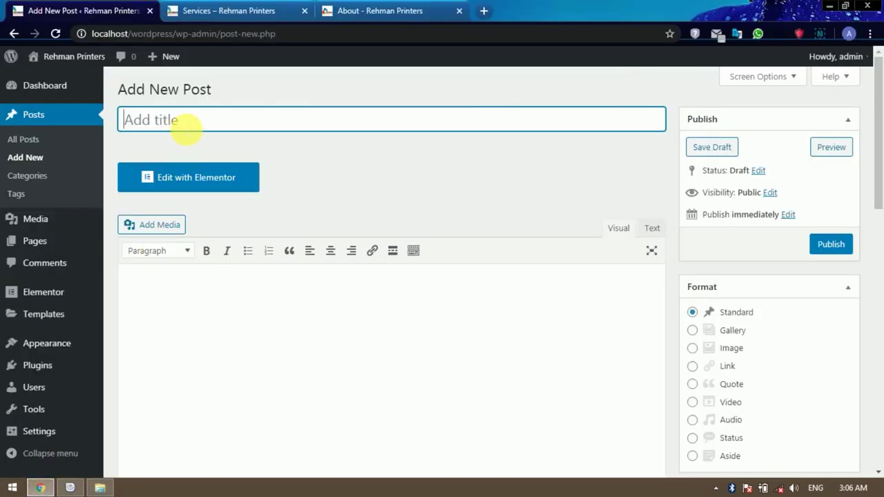
pyautogui.hotkey('ctrl', 'v')
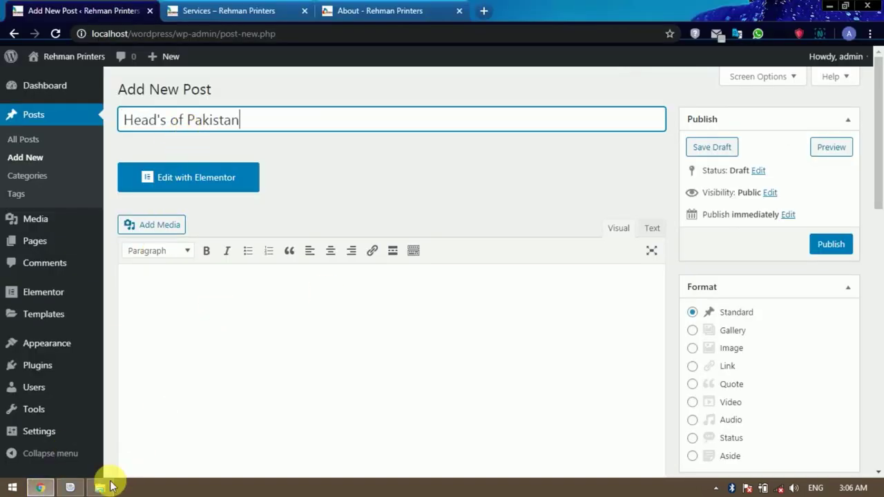
pyautogui.click(102, 487)
pyautogui.click(713, 101)
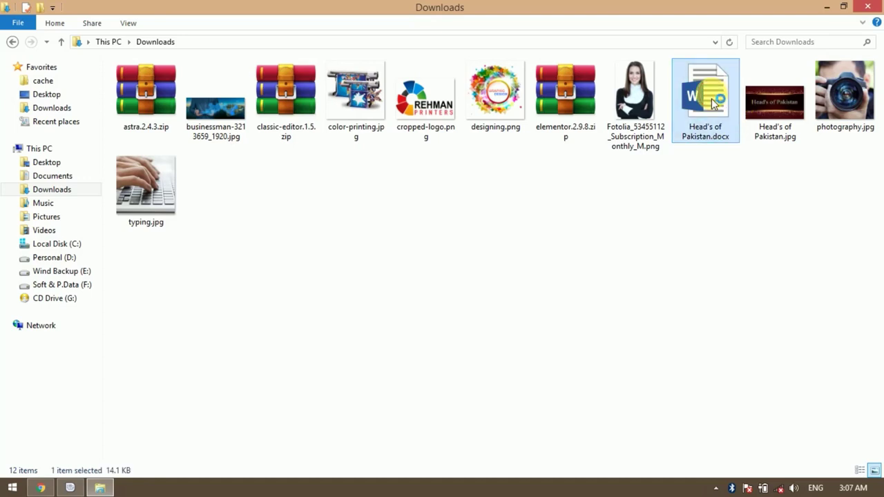
# Open Head's of Pakistan.docx in Word, select all its text, and return to the browser.
pyautogui.doubleClick(714, 102)
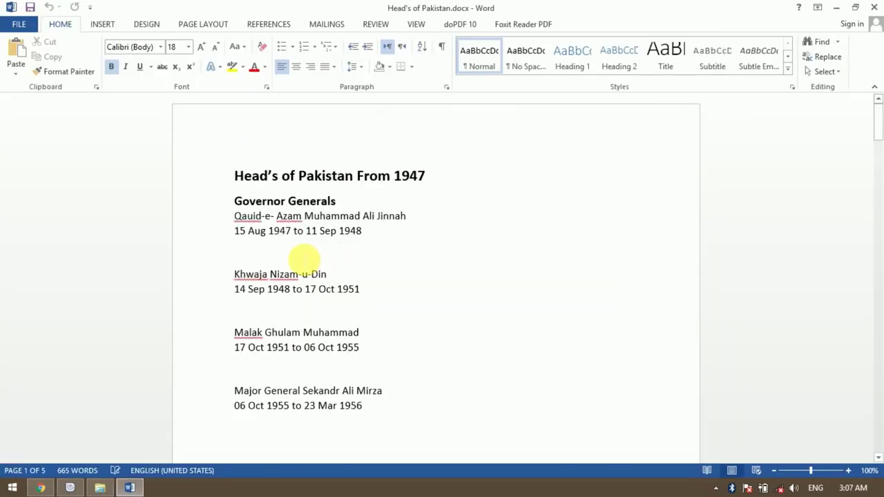
pyautogui.hotkey('ctrl', 'a')
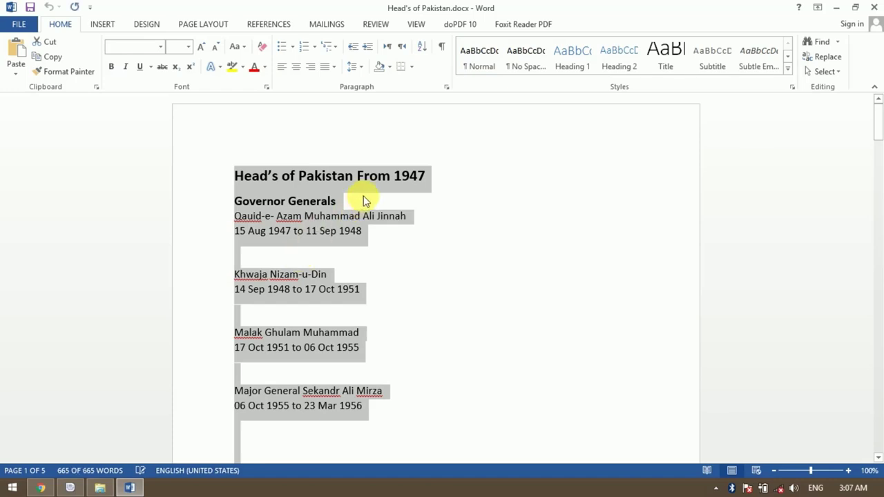
pyautogui.click(41, 487)
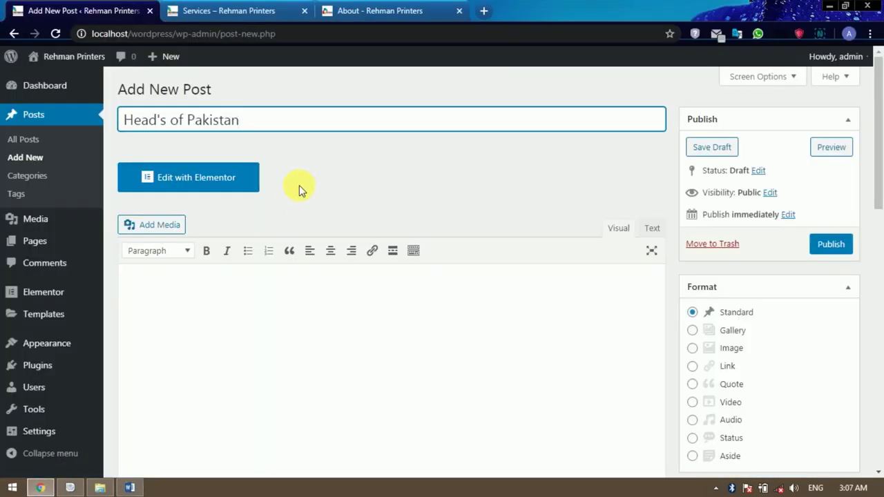
# Paste the Word document's text, headed 'Head's of Pakistan From 1947', into the post body.
pyautogui.click(449, 315)
pyautogui.scroll(-2, 430, 341)
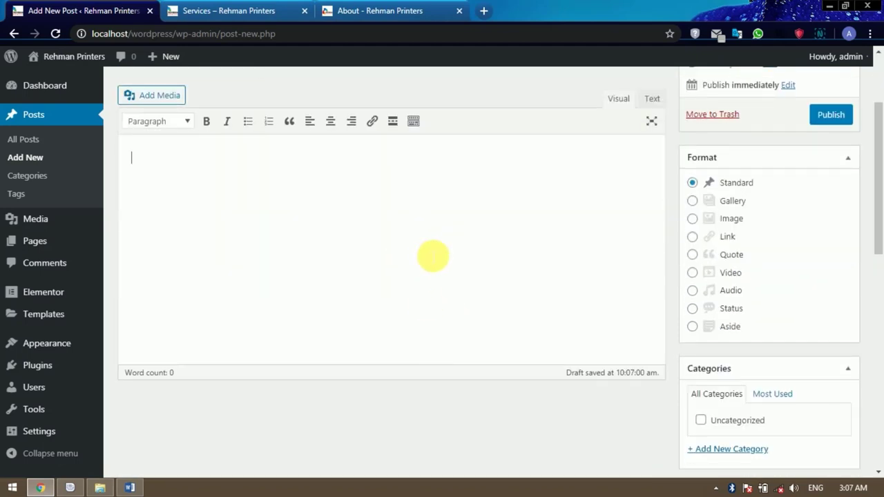
pyautogui.scroll(1, 432, 256)
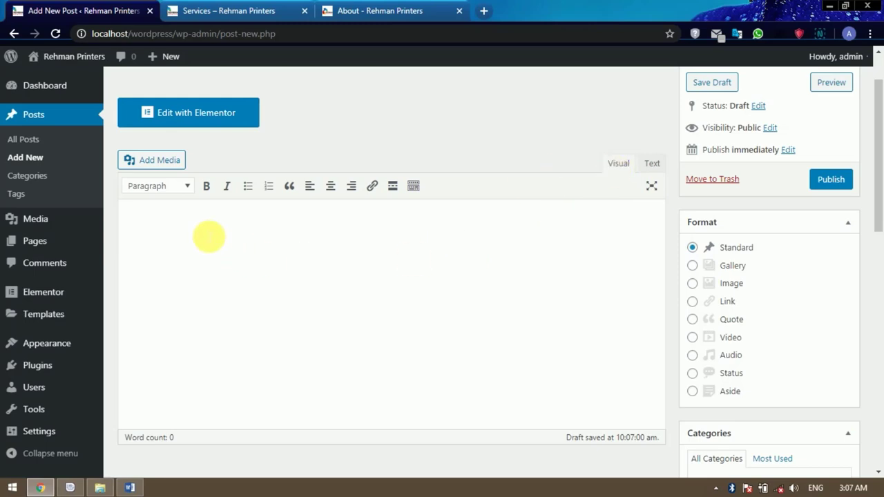
pyautogui.hotkey('ctrl', 'v')
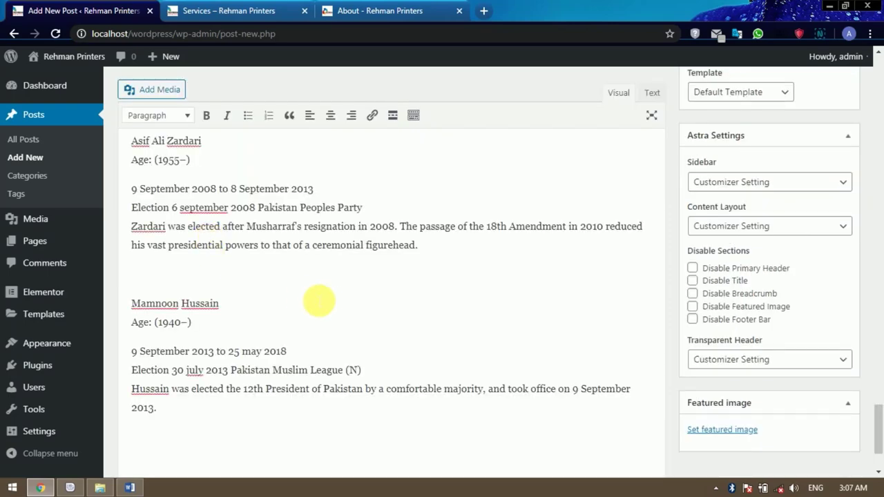
pyautogui.scroll(7, 323, 302)
pyautogui.scroll(9, 325, 301)
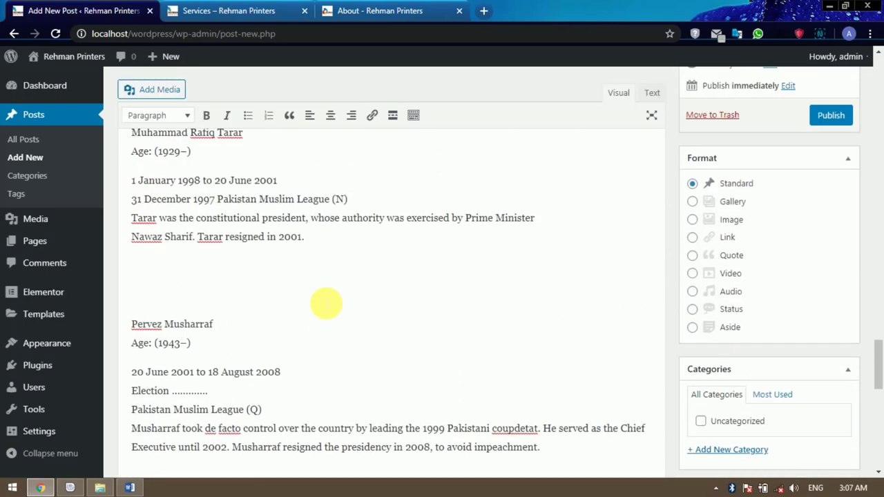
pyautogui.scroll(5, 326, 302)
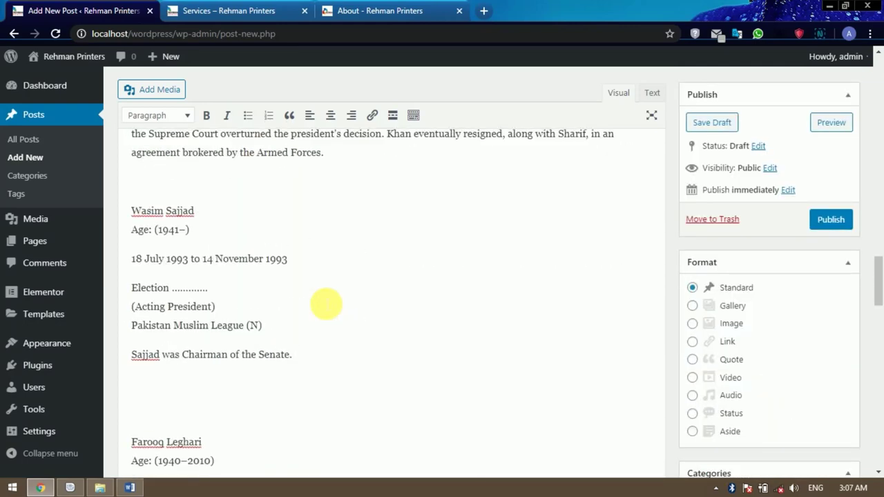
pyautogui.scroll(15, 325, 305)
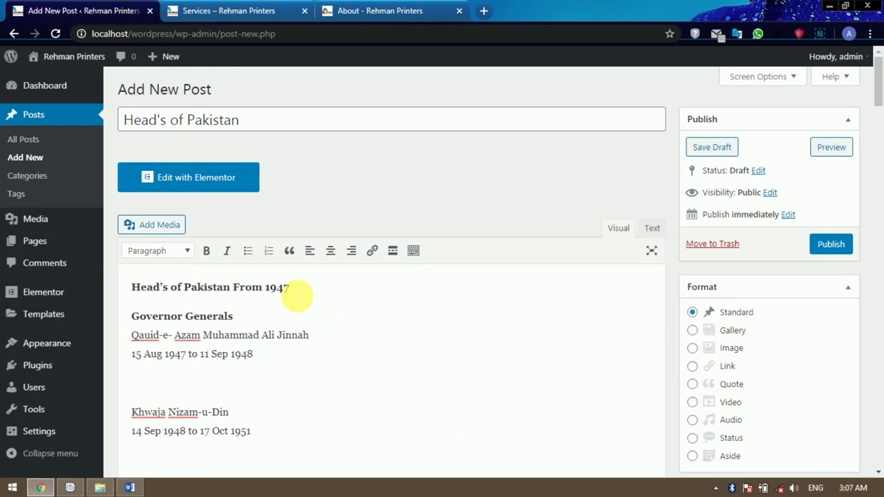
# Format the 'Head's of Pakistan From 1947' line as Heading 1.
pyautogui.moveTo(290, 287); pyautogui.dragTo(131, 288)
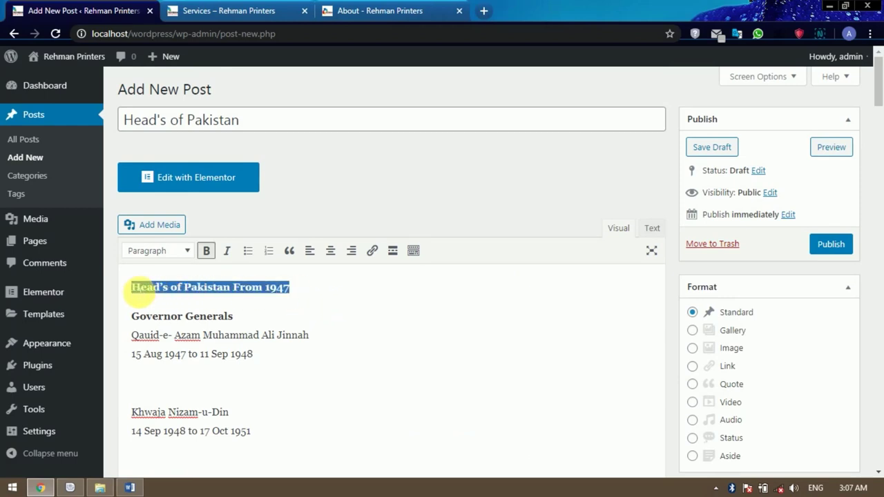
pyautogui.click(182, 254)
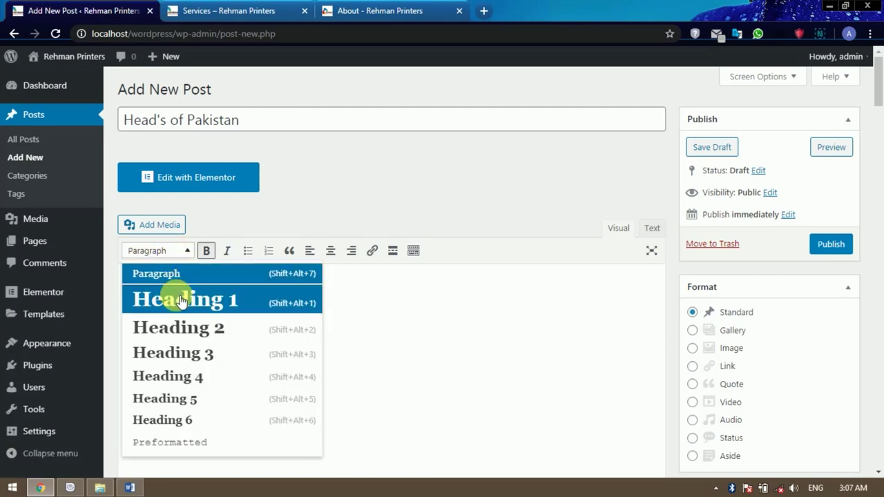
pyautogui.click(179, 301)
pyautogui.scroll(-1, 228, 310)
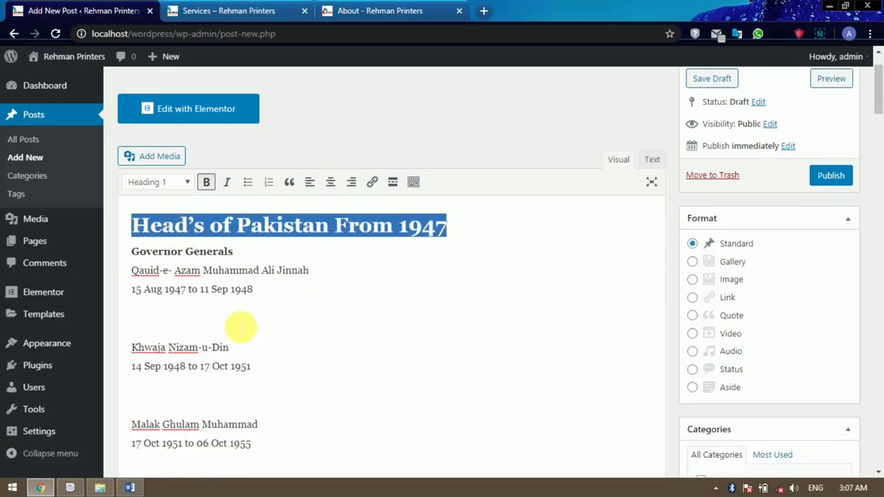
pyautogui.click(241, 323)
pyautogui.scroll(-6, 292, 331)
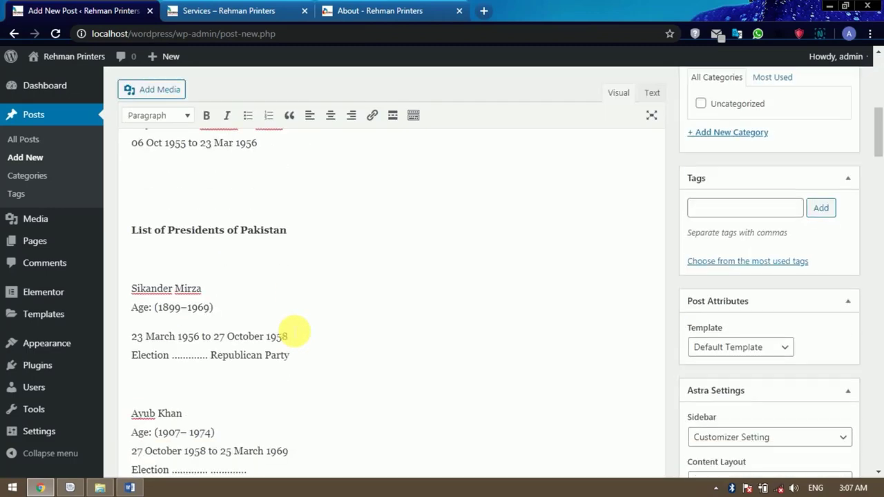
pyautogui.scroll(1, 294, 259)
# Format the 'List of Presidents of Pakistan' line as Heading 2.
pyautogui.moveTo(298, 288); pyautogui.dragTo(148, 291)
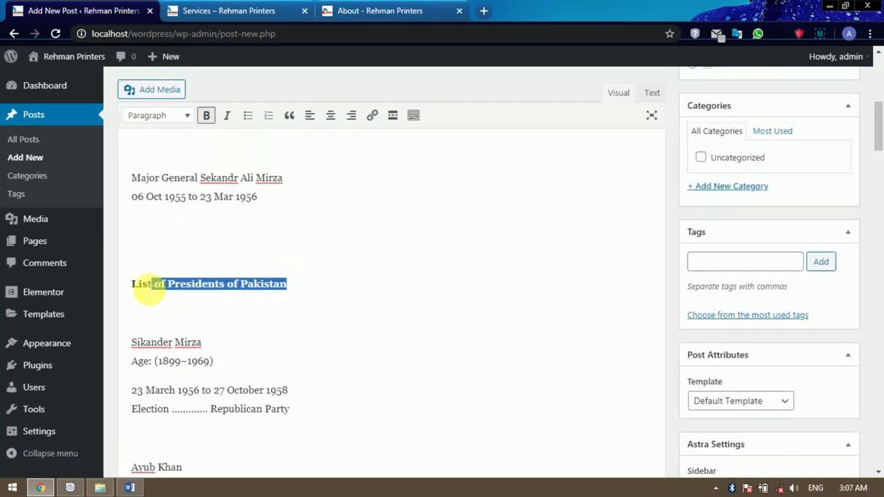
pyautogui.click(172, 115)
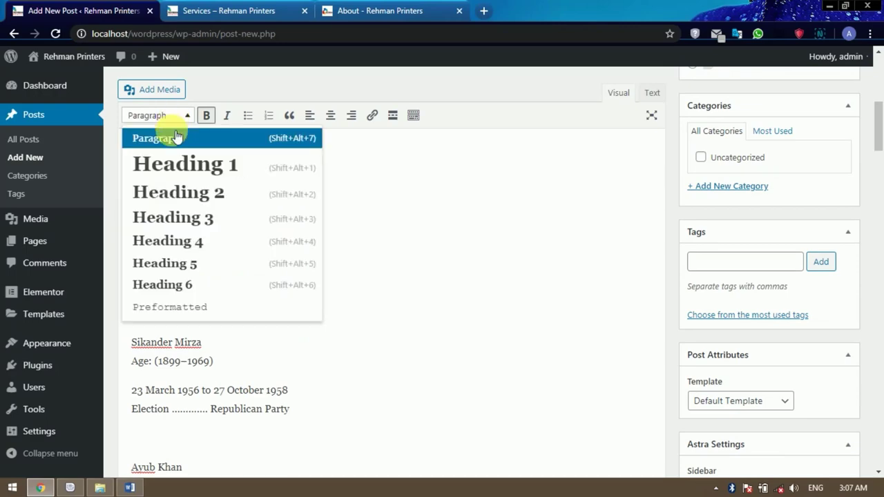
pyautogui.click(173, 194)
pyautogui.scroll(-7, 339, 263)
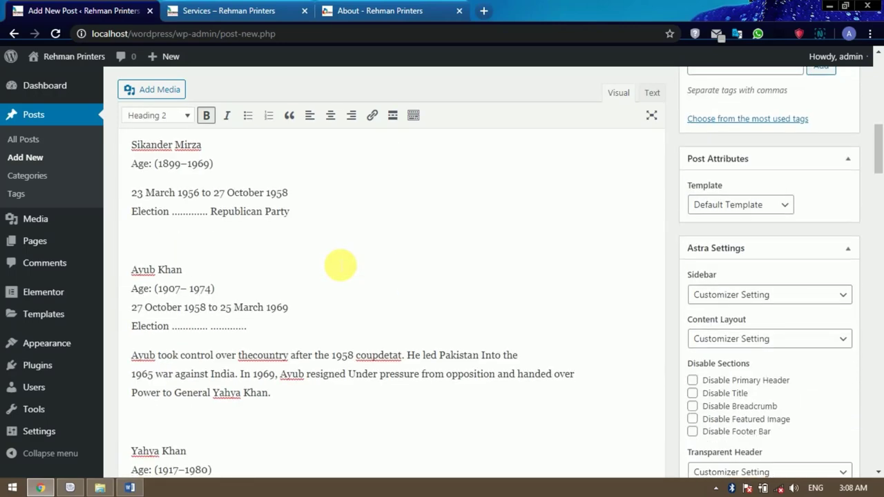
pyautogui.scroll(-12, 339, 263)
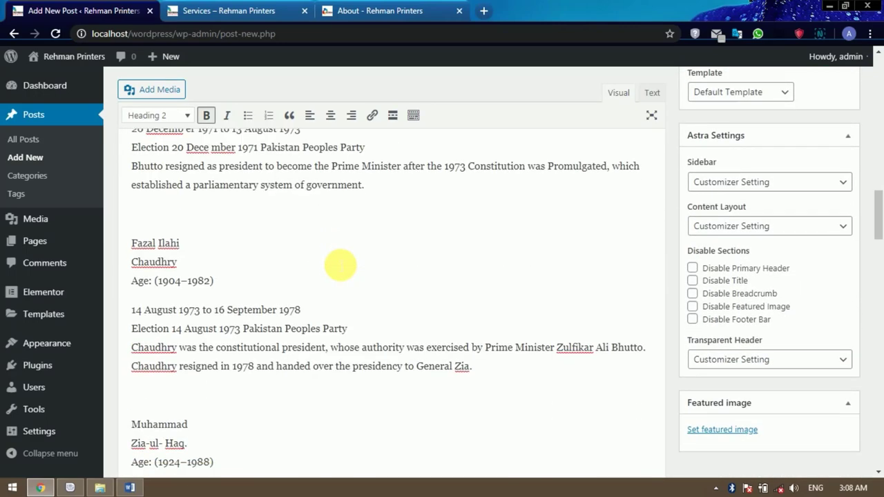
pyautogui.scroll(-12, 339, 264)
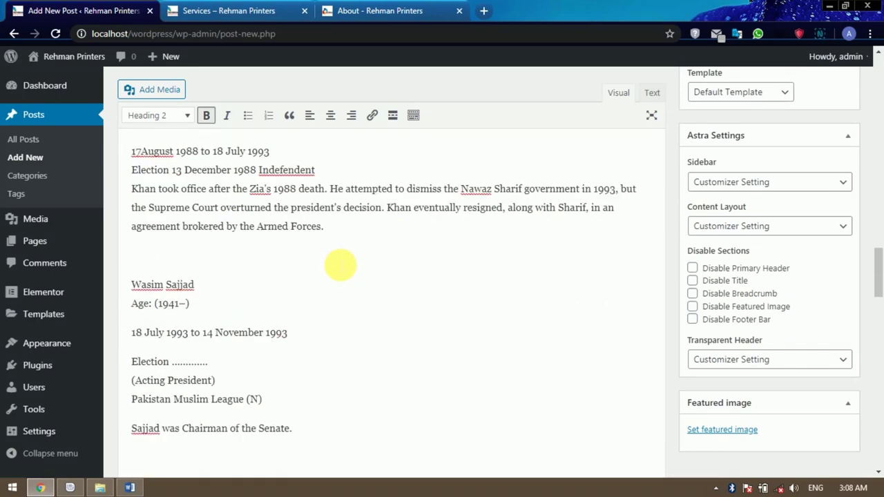
pyautogui.scroll(-12, 339, 265)
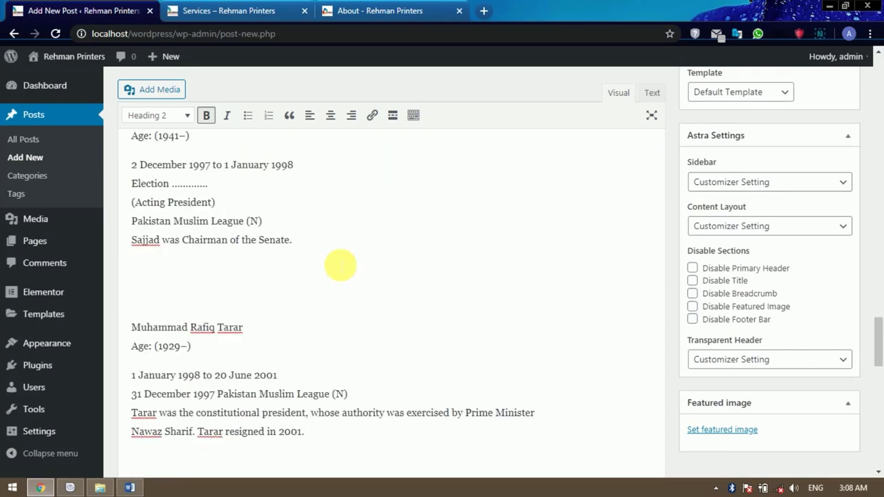
pyautogui.scroll(-9, 339, 263)
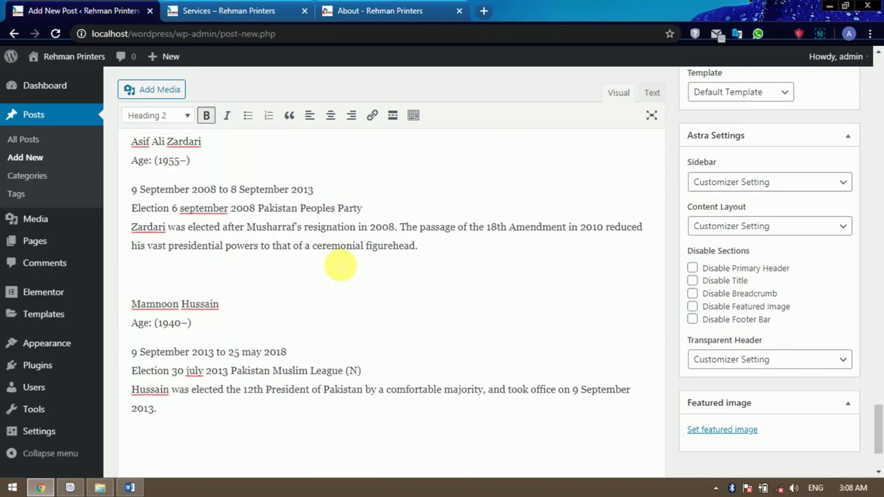
pyautogui.scroll(4, 338, 259)
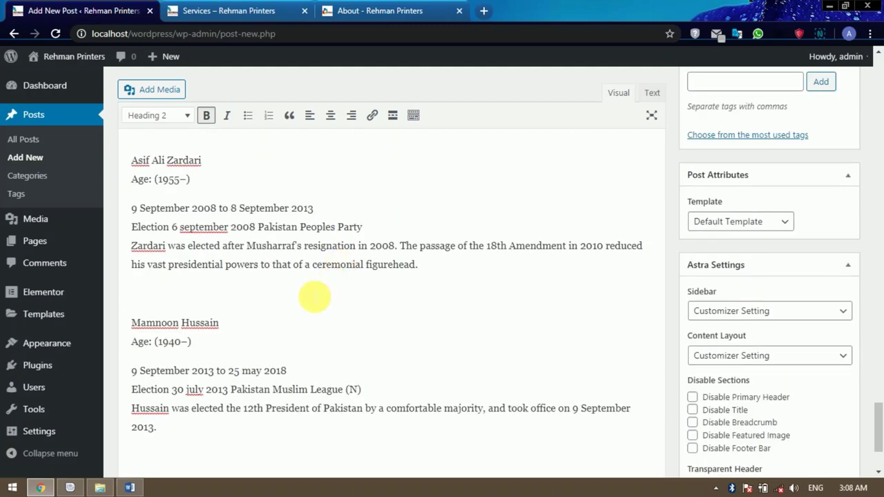
pyautogui.click(315, 296)
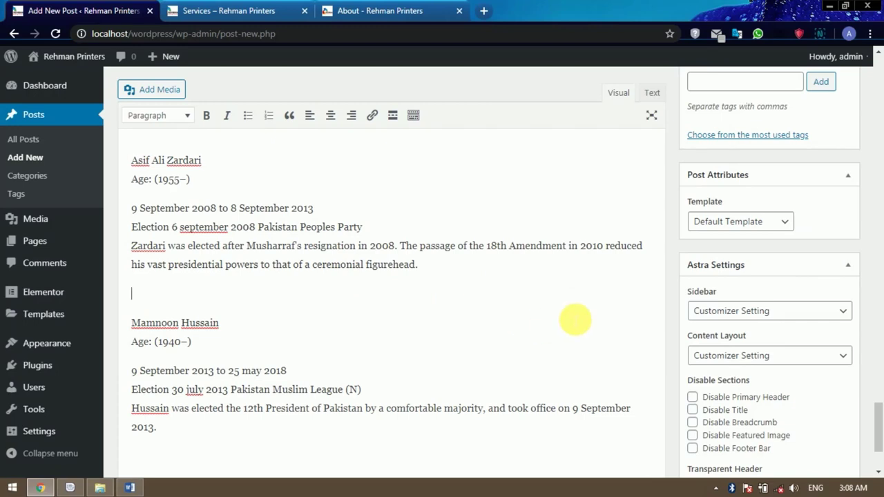
# File the post under the Uncategorized category.
pyautogui.scroll(2, 574, 318)
pyautogui.scroll(1, 573, 319)
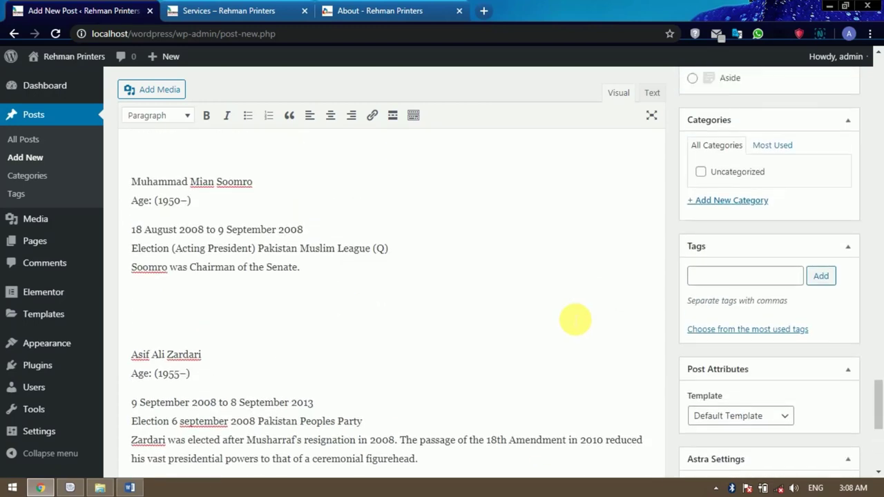
pyautogui.scroll(1, 575, 320)
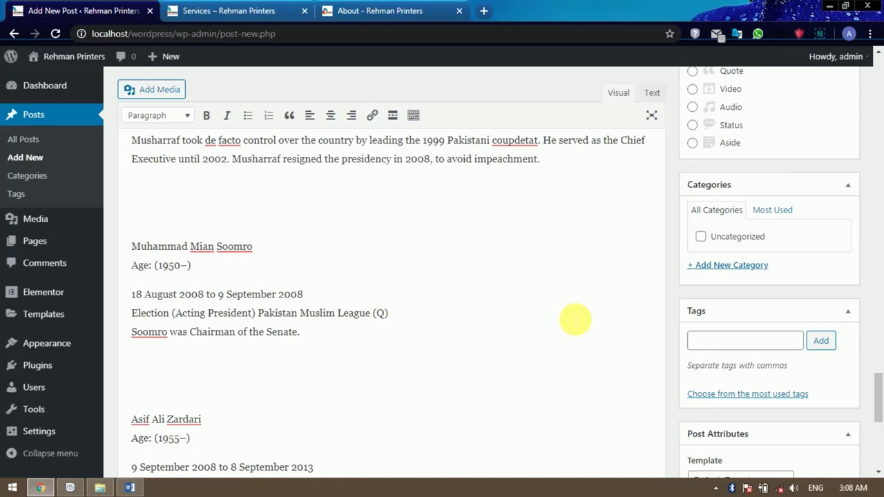
pyautogui.click(701, 236)
# Add the tag 'heads of pakistan' to the post.
pyautogui.scroll(-1, 728, 323)
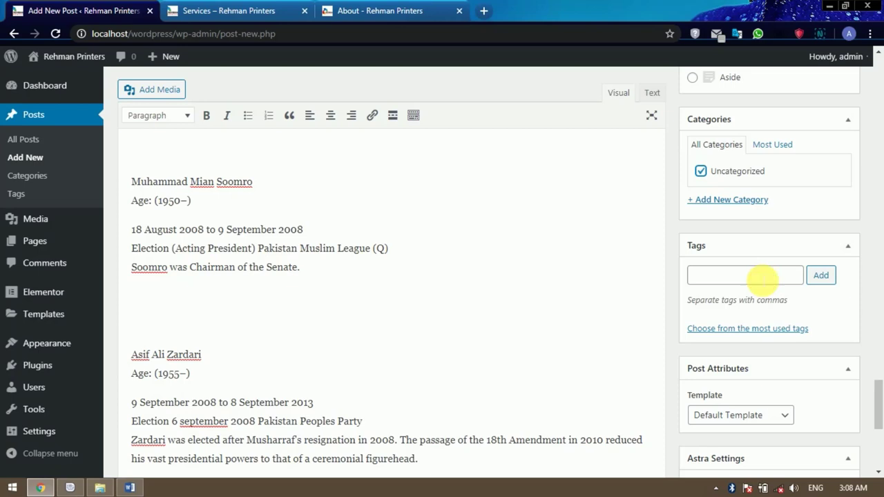
pyautogui.click(761, 278)
pyautogui.hotkey('ctrl', 'v')
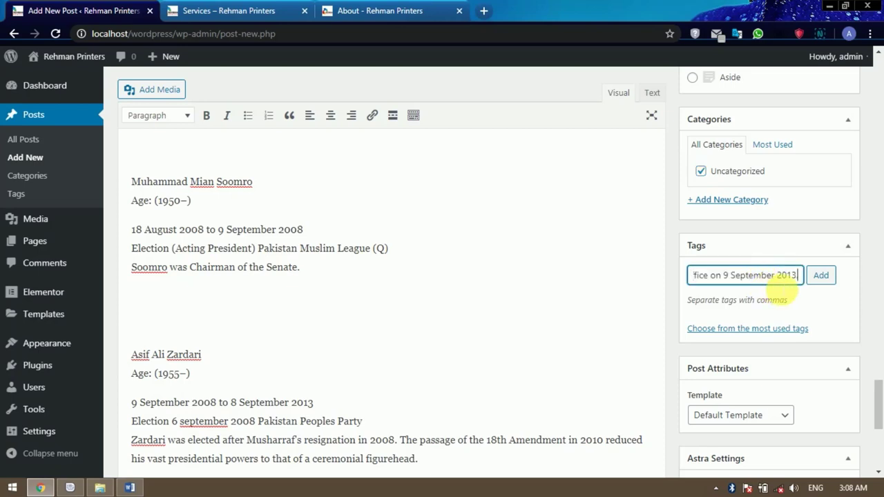
pyautogui.write('.')
pyautogui.hotkey('ctrl', 'a')
pyautogui.press('BackSpace')
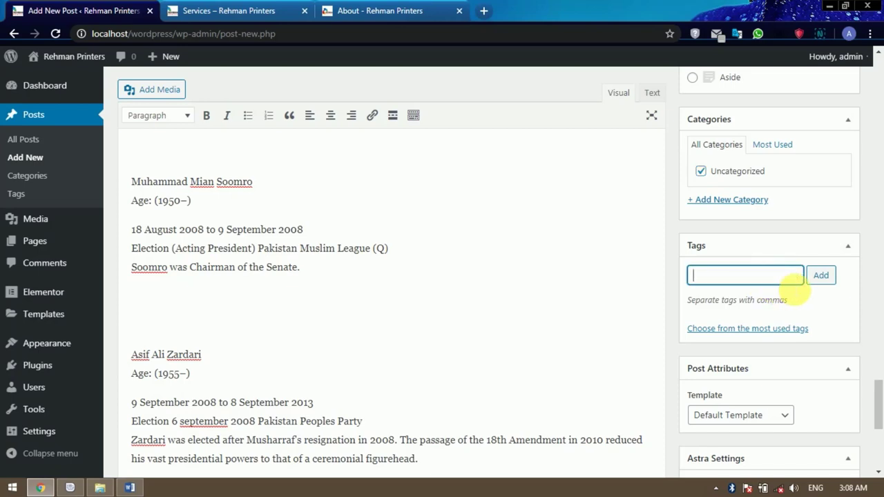
pyautogui.write('heads of pakistan')
pyautogui.press('Return')
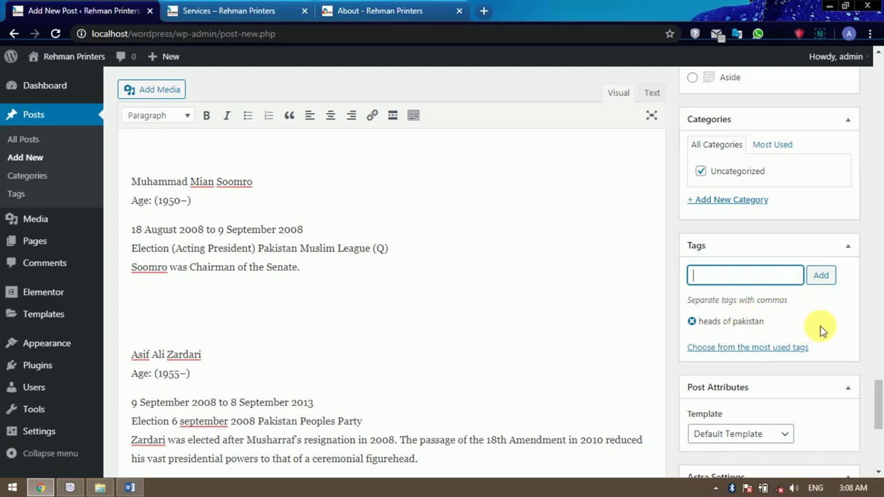
# Review the post body, briefly selecting the Asif Ali Zardari name and an Election line.
pyautogui.scroll(-1, 821, 331)
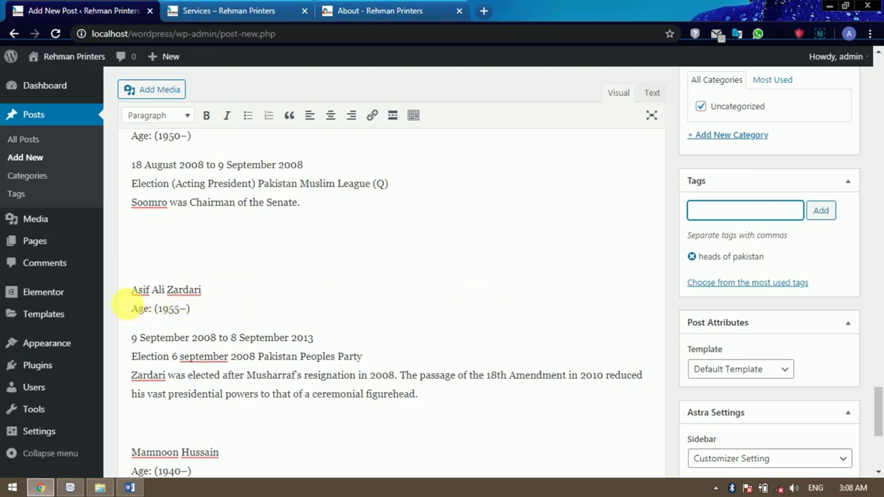
pyautogui.click(135, 290)
pyautogui.moveTo(132, 290); pyautogui.dragTo(209, 291)
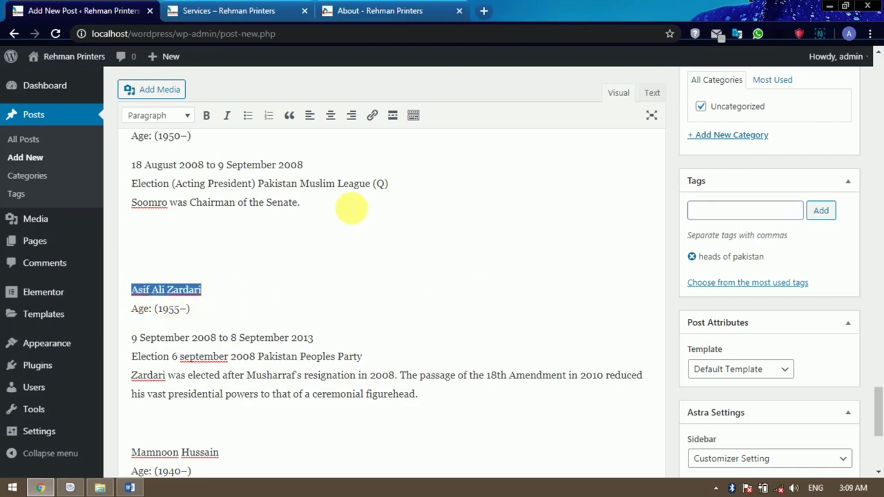
pyautogui.moveTo(263, 183); pyautogui.dragTo(360, 185)
pyautogui.click(409, 238)
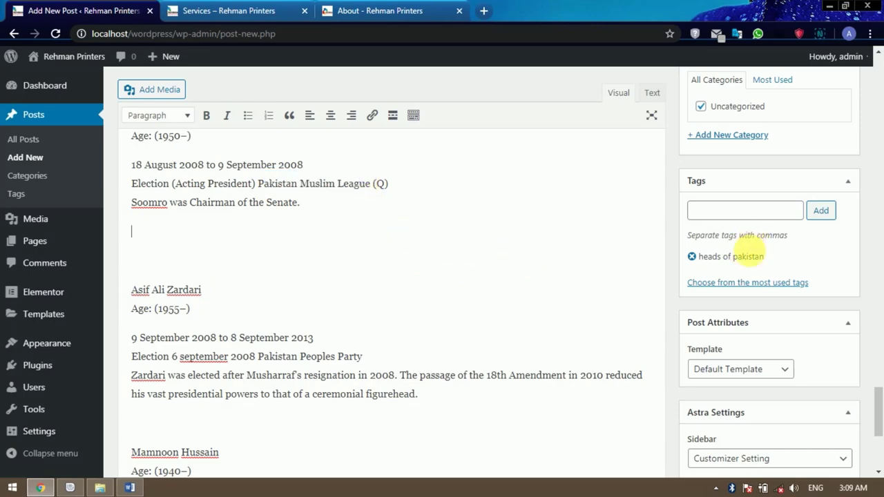
pyautogui.scroll(-4, 803, 309)
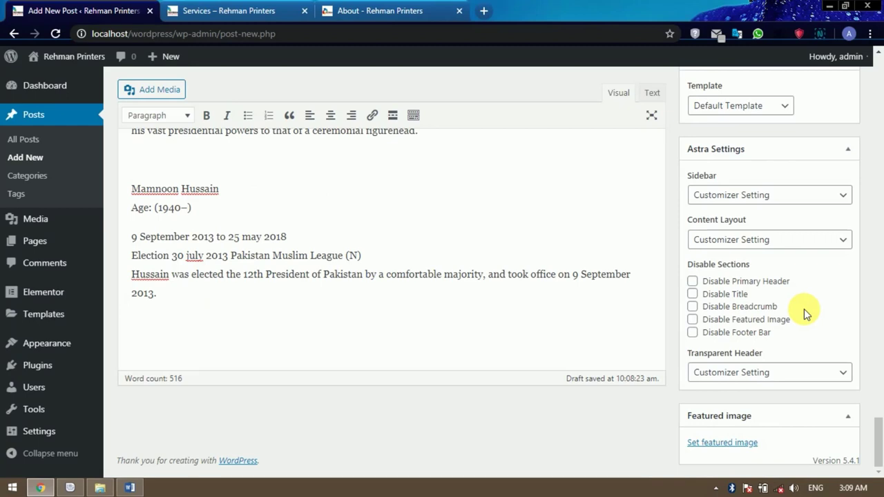
# Upload Head's of Pakistan.jpg from Downloads through the featured image dialog.
pyautogui.click(742, 444)
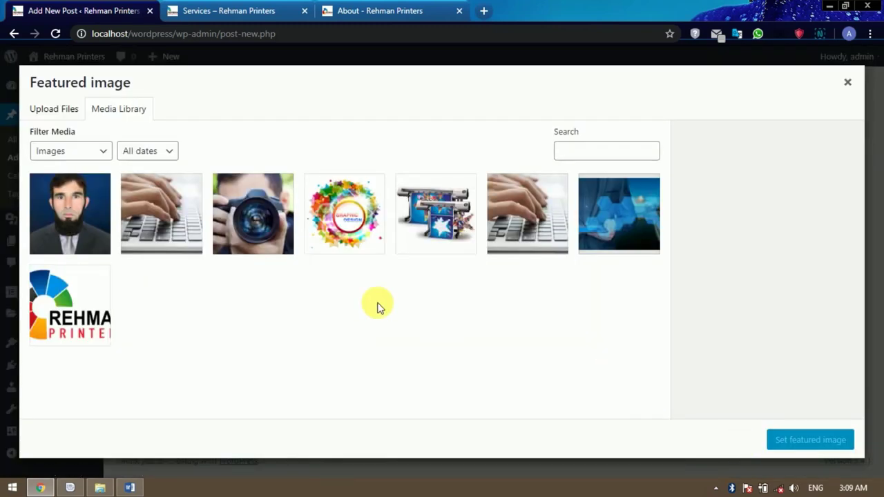
pyautogui.click(55, 112)
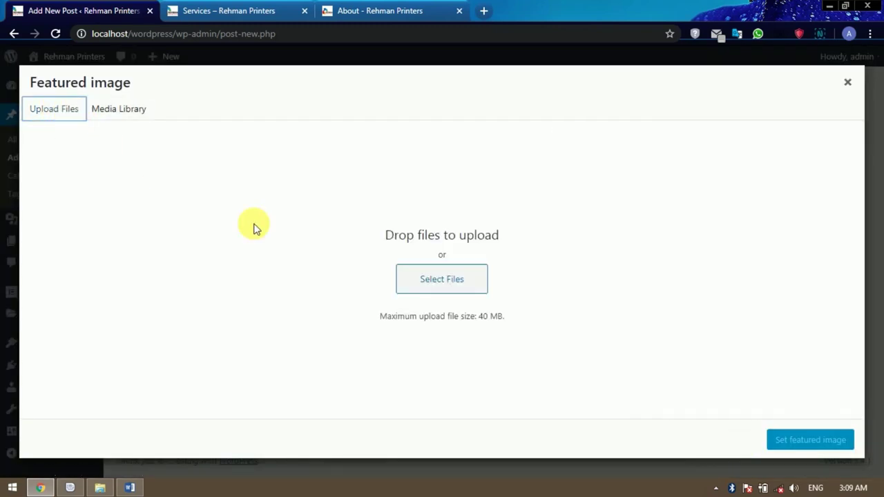
pyautogui.click(440, 283)
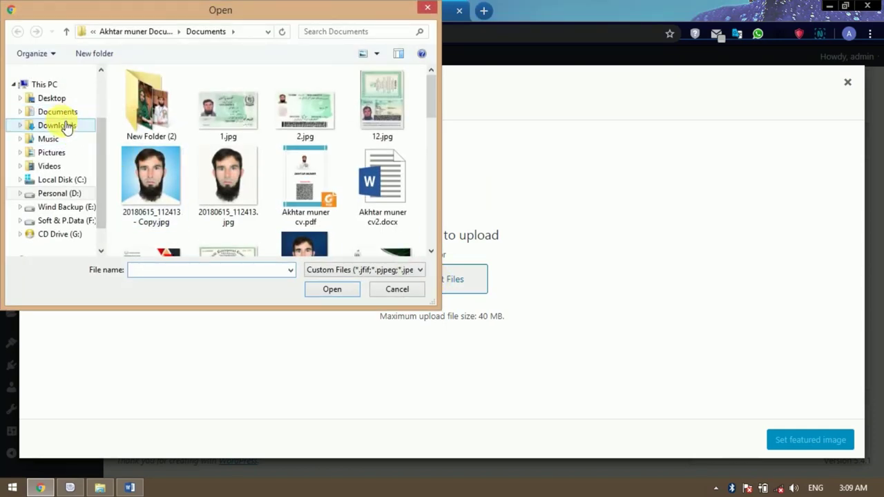
pyautogui.click(65, 124)
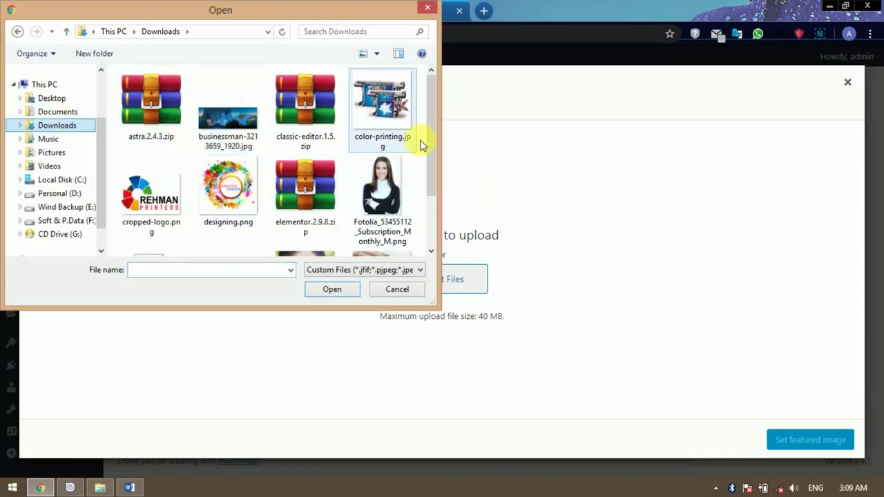
pyautogui.moveTo(430, 129); pyautogui.dragTo(436, 185)
pyautogui.click(246, 211)
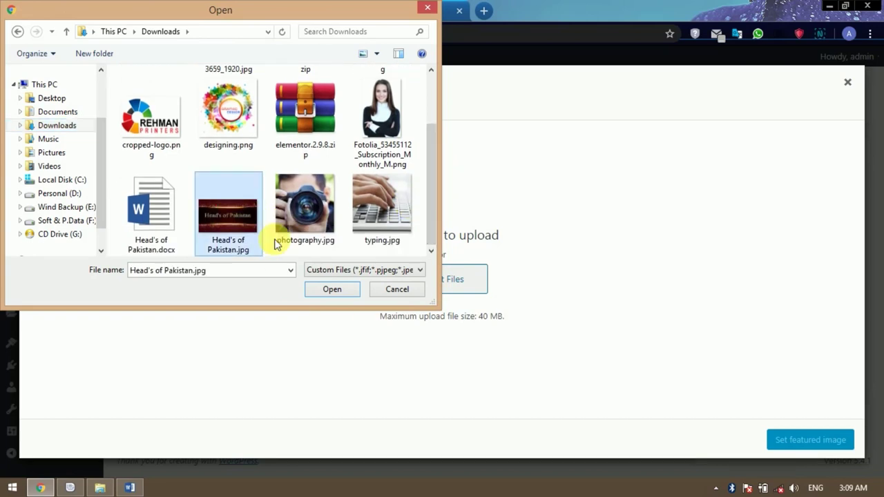
pyautogui.click(334, 287)
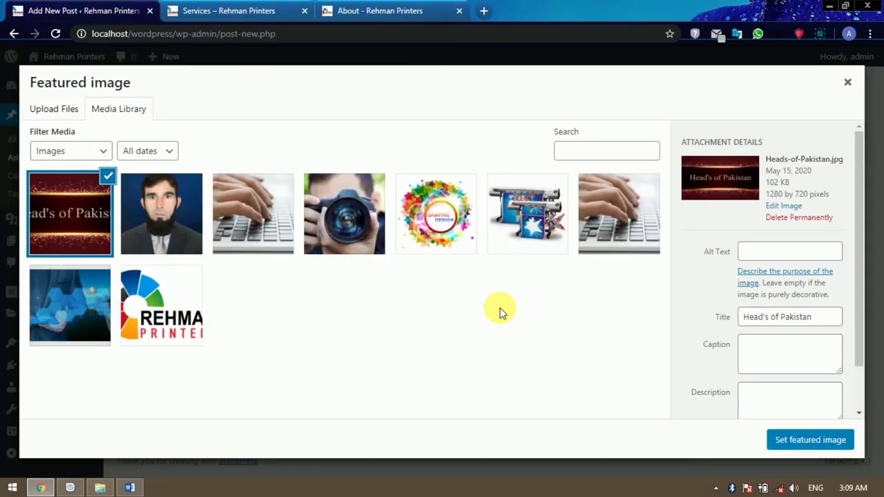
# Set Head's of Pakistan.jpg as the featured image and publish the post.
pyautogui.click(824, 440)
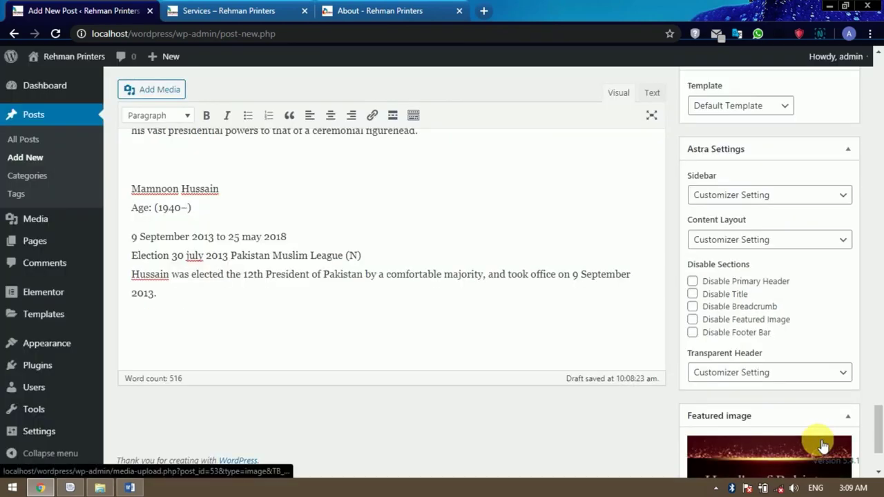
pyautogui.scroll(-3, 652, 420)
pyautogui.scroll(10, 652, 420)
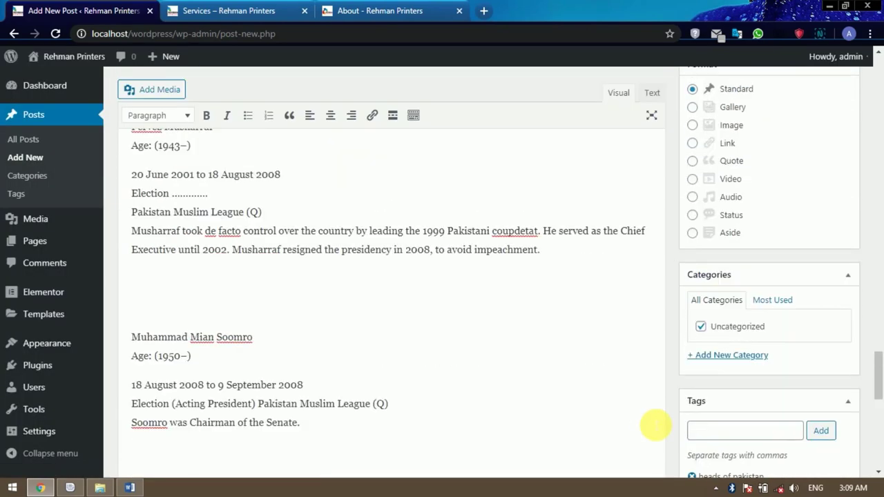
pyautogui.scroll(5, 653, 425)
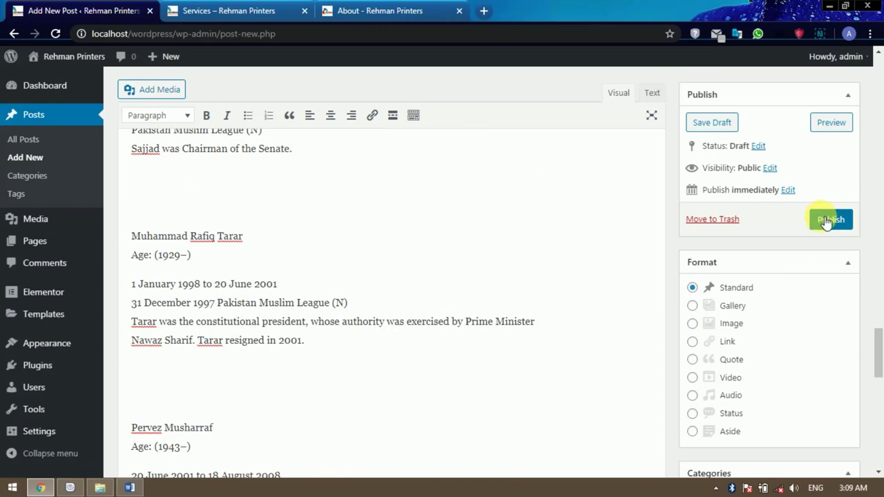
pyautogui.click(826, 221)
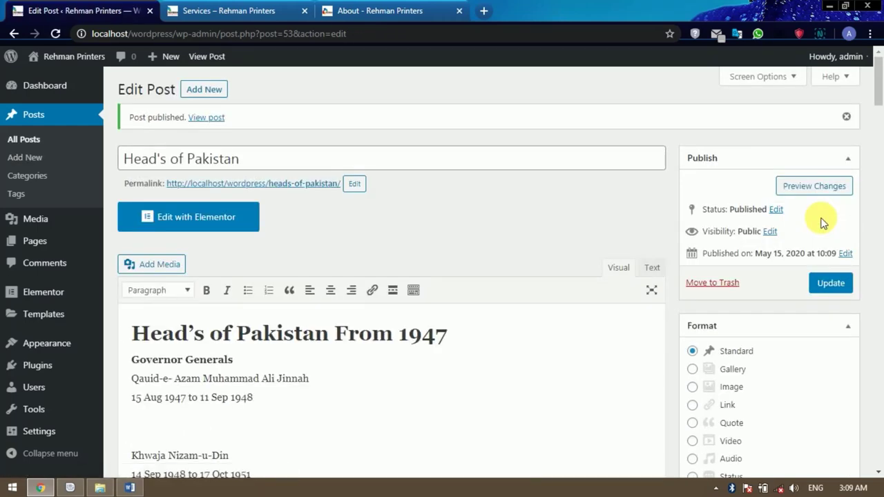
# Review the published post, then switch to the Services – Rehman Printers tab.
pyautogui.scroll(-1, 386, 323)
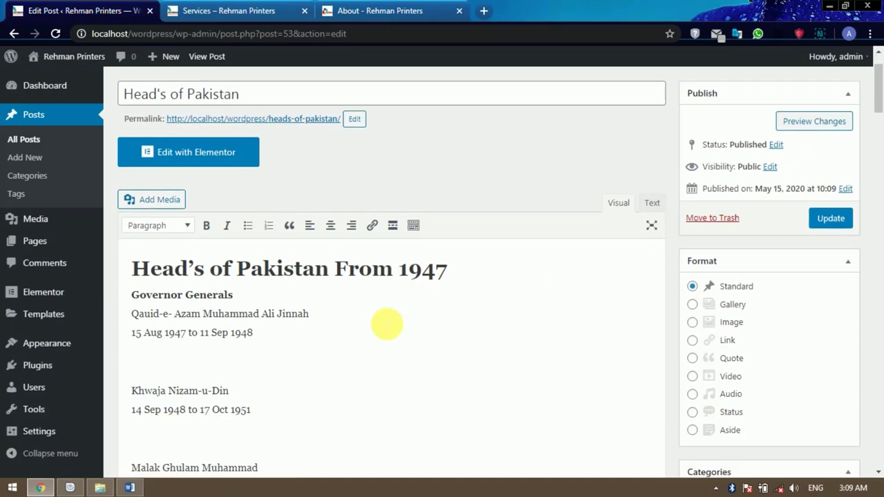
pyautogui.scroll(-1, 387, 323)
pyautogui.scroll(1, 387, 324)
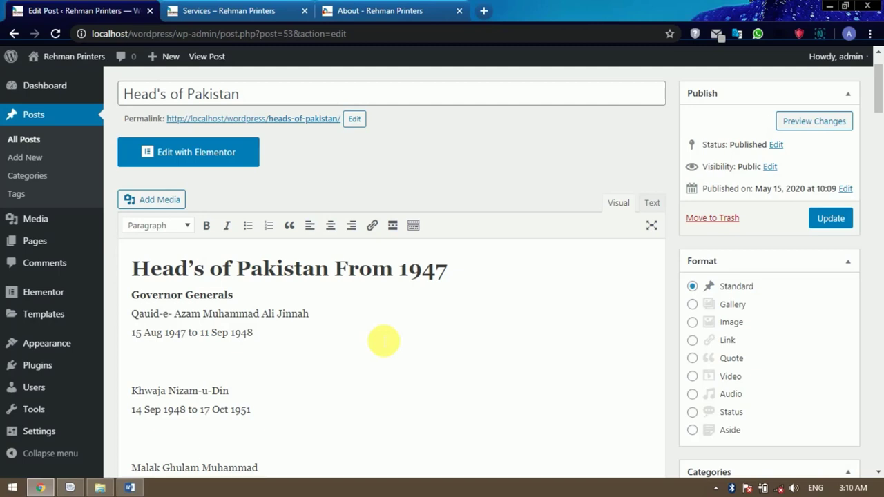
pyautogui.scroll(-2, 383, 341)
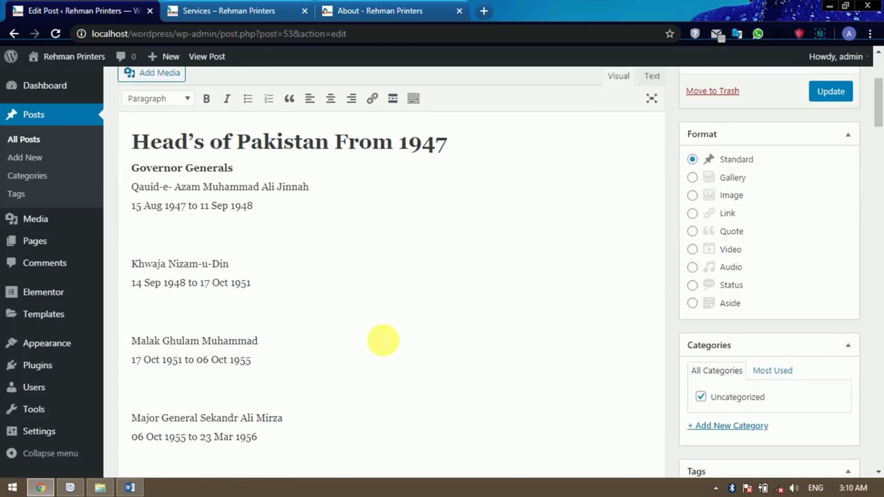
pyautogui.scroll(-2, 555, 315)
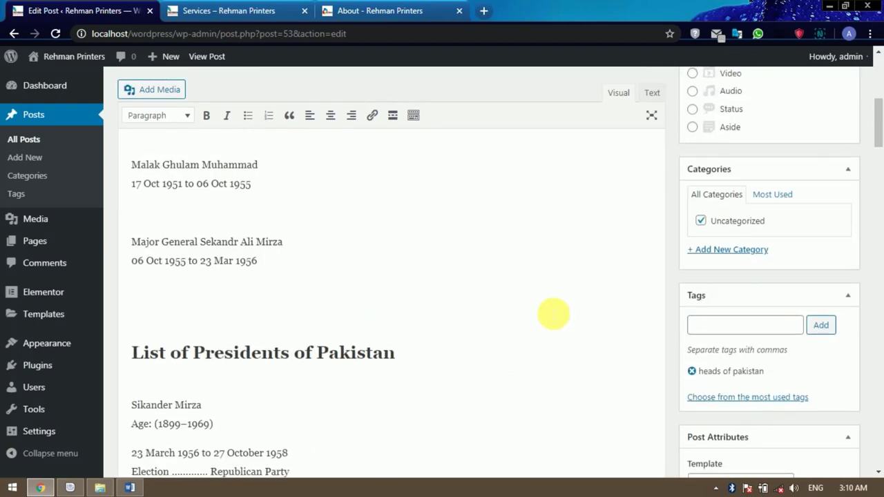
pyautogui.scroll(5, 555, 315)
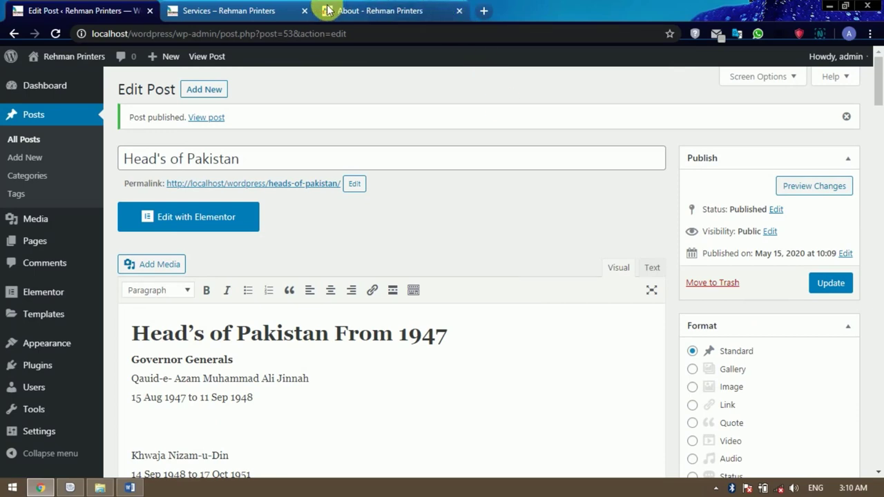
pyautogui.click(235, 9)
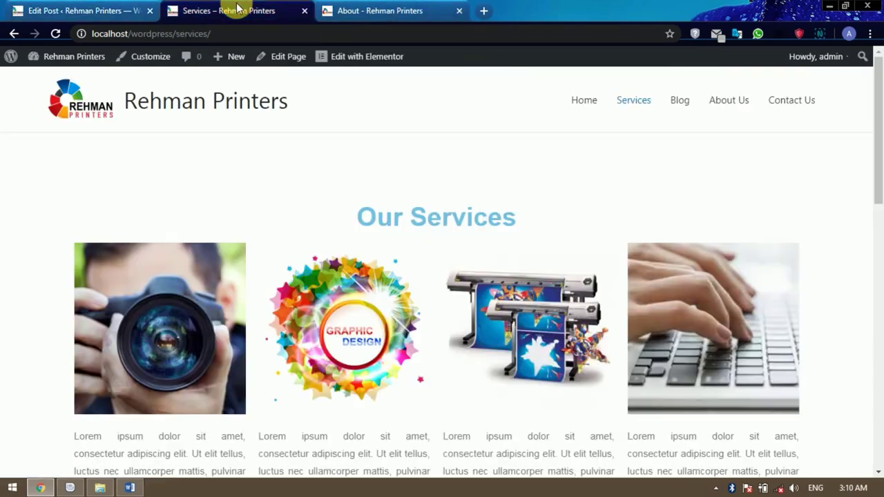
# Open Blog from the site menu and scroll to the Head's of Pakistan post's Read More link.
pyautogui.click(683, 109)
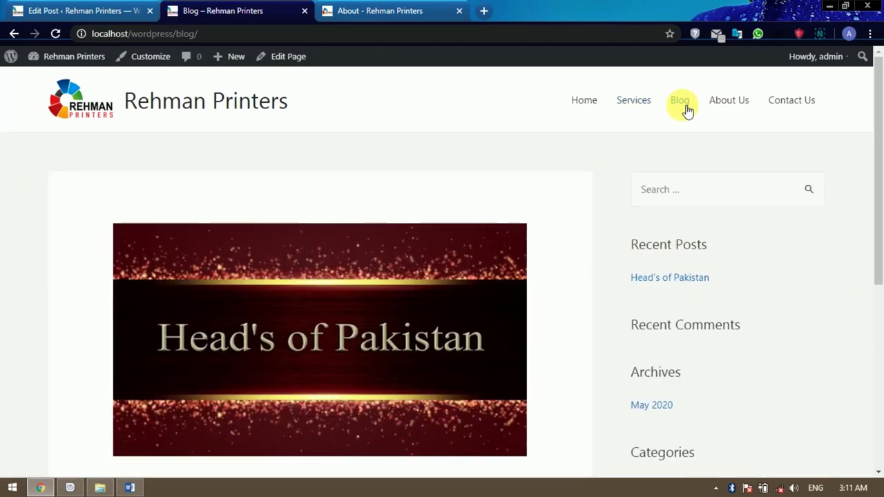
pyautogui.scroll(-5, 380, 263)
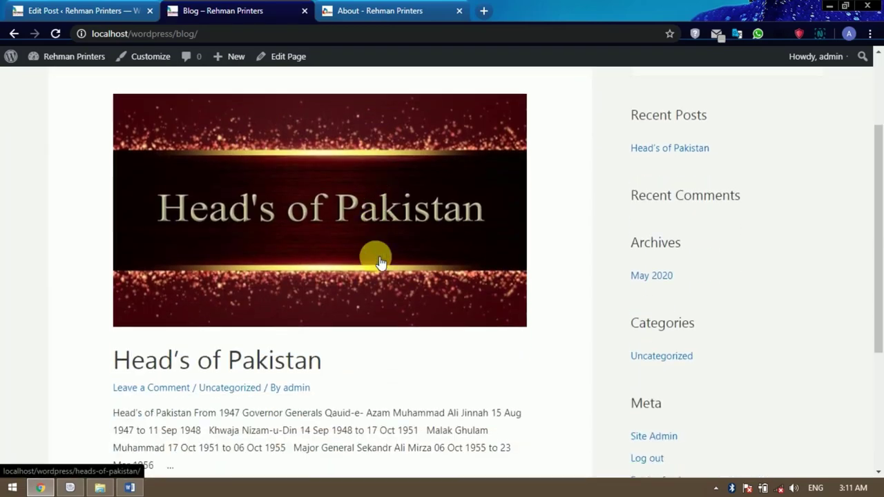
pyautogui.scroll(3, 381, 263)
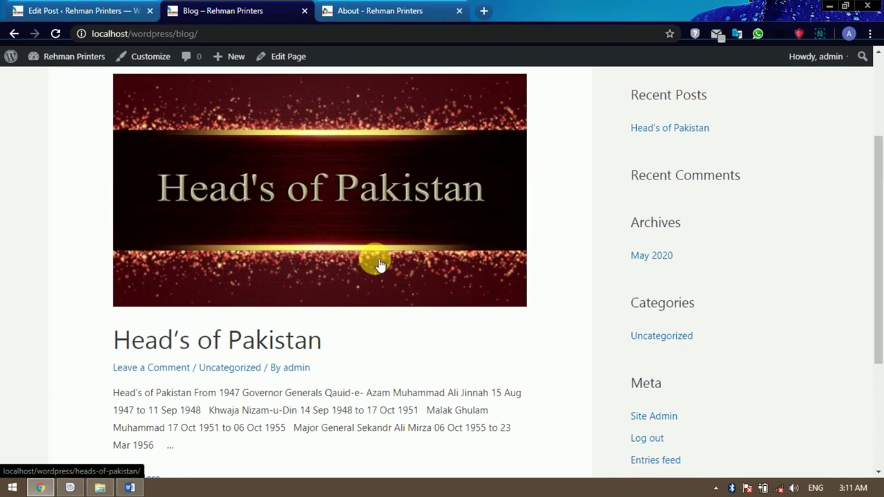
pyautogui.scroll(-3, 380, 263)
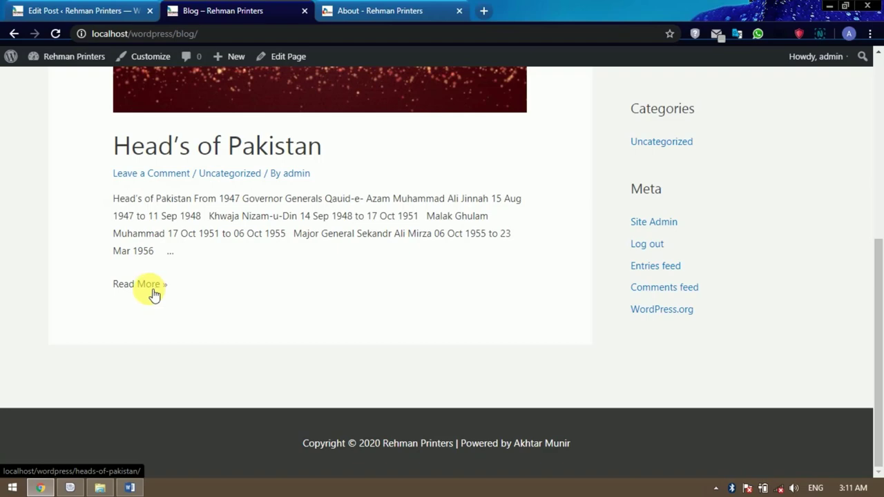
pyautogui.scroll(5, 260, 266)
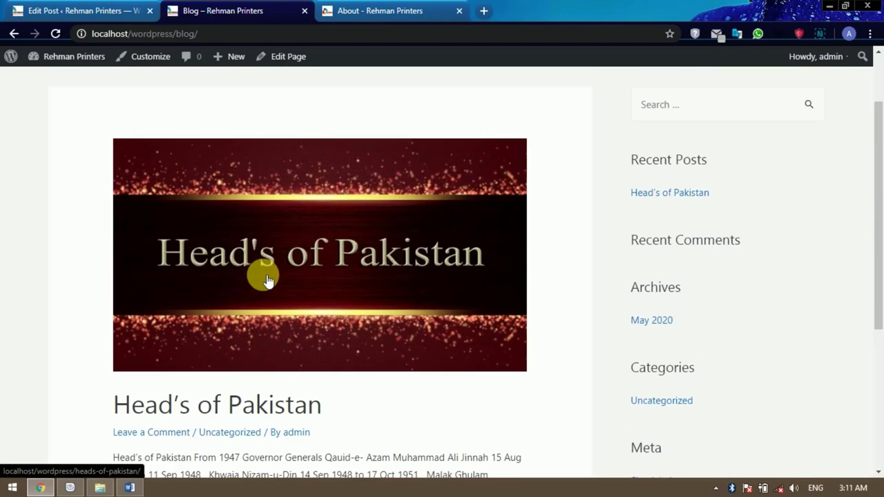
pyautogui.scroll(-5, 267, 279)
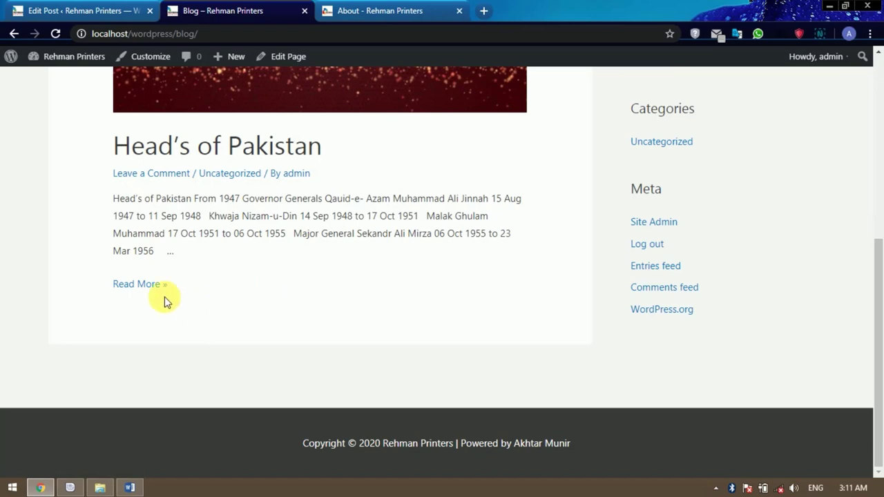
pyautogui.click(145, 285)
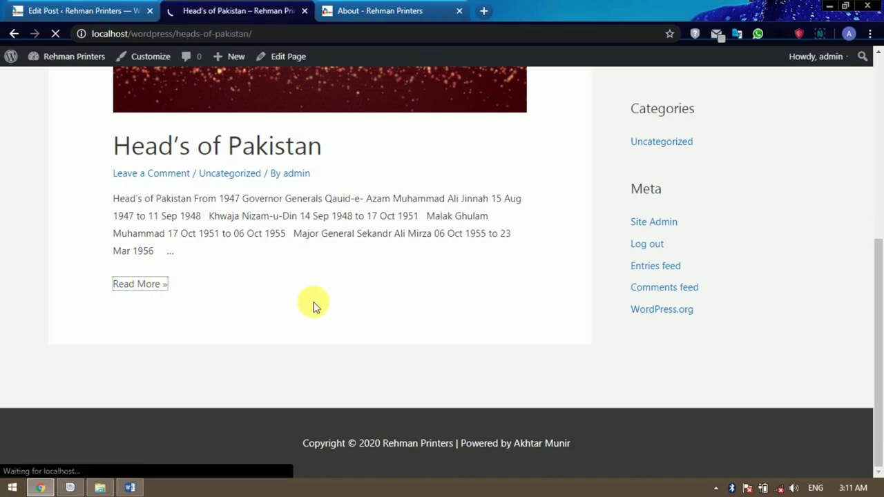
pyautogui.scroll(-7, 313, 304)
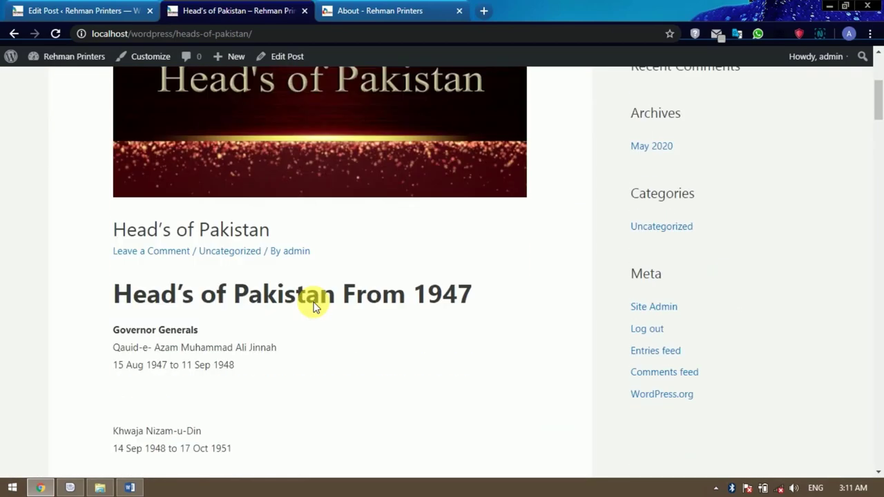
pyautogui.scroll(-15, 313, 303)
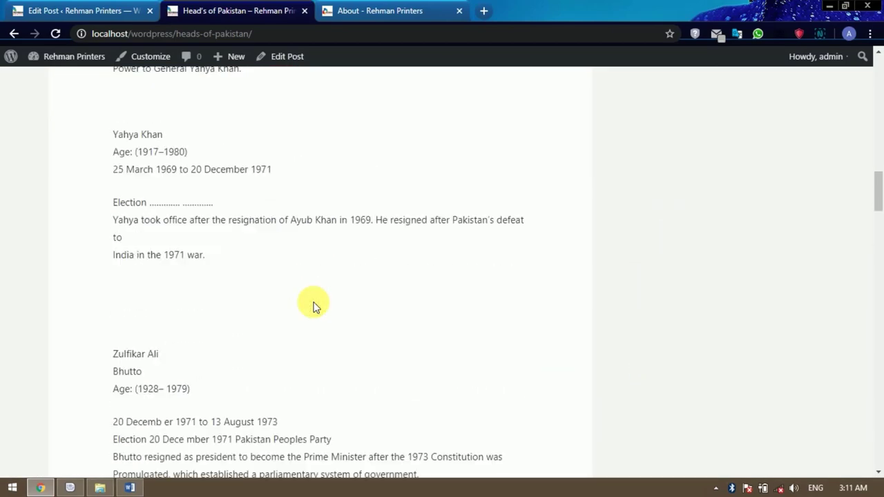
pyautogui.scroll(-15, 314, 304)
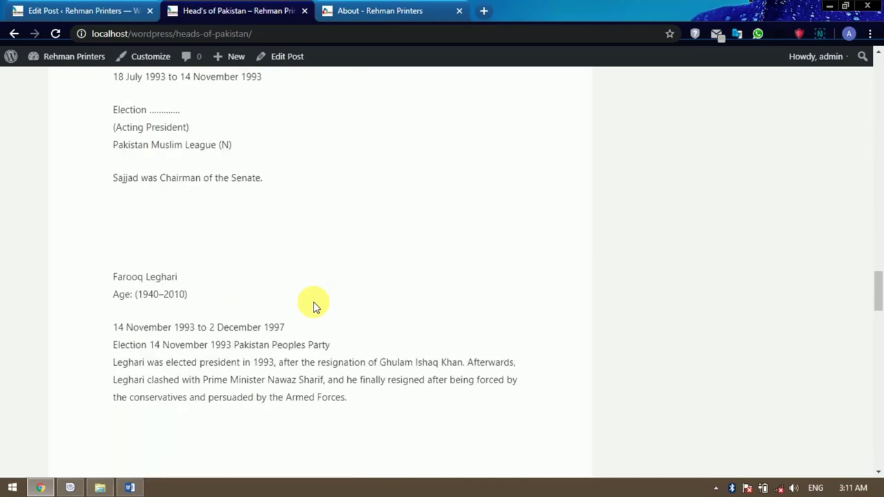
pyautogui.scroll(-15, 314, 303)
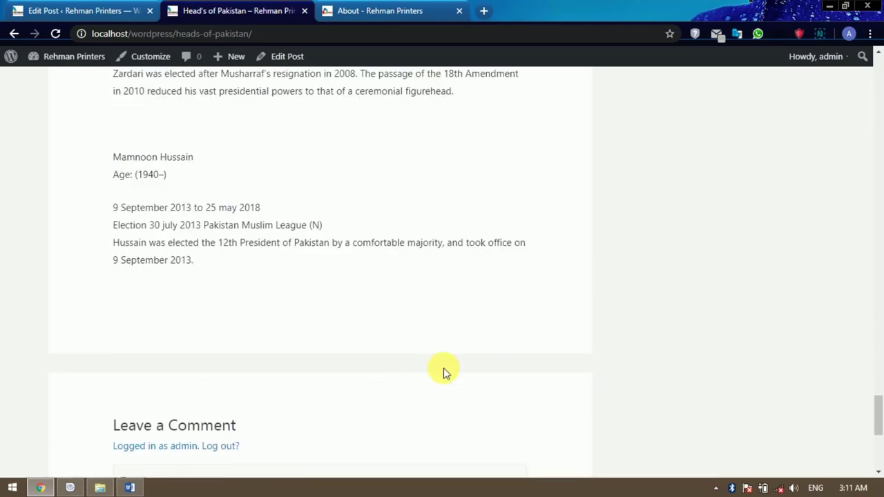
pyautogui.scroll(2, 447, 372)
pyautogui.scroll(-2, 447, 373)
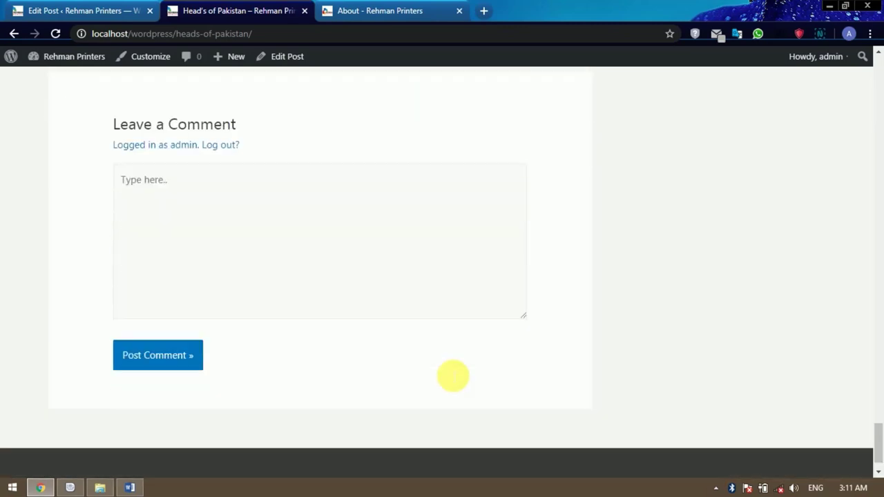
pyautogui.scroll(1, 448, 373)
pyautogui.scroll(2, 448, 373)
pyautogui.scroll(-2, 450, 373)
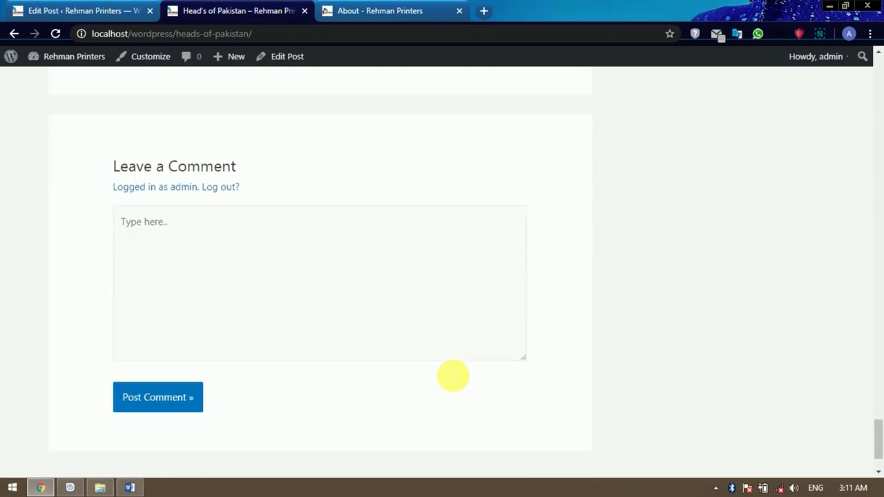
pyautogui.click(236, 241)
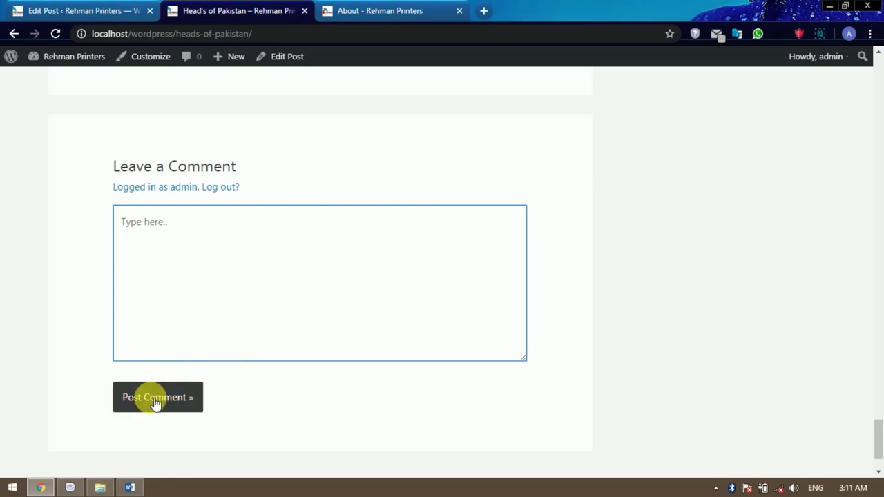
pyautogui.scroll(9, 640, 329)
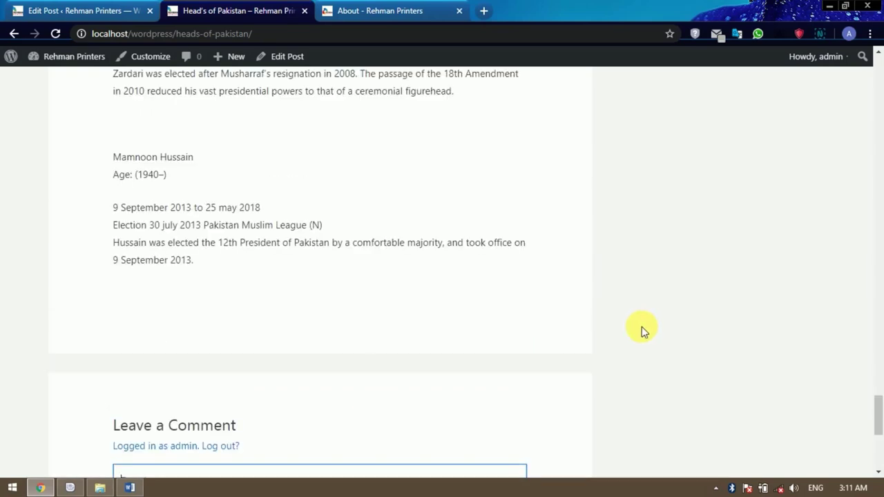
pyautogui.scroll(15, 641, 331)
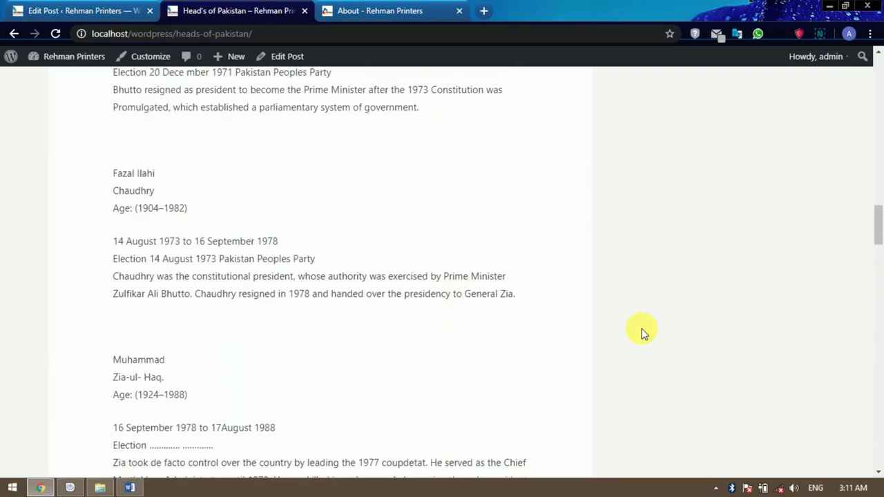
pyautogui.scroll(15, 641, 332)
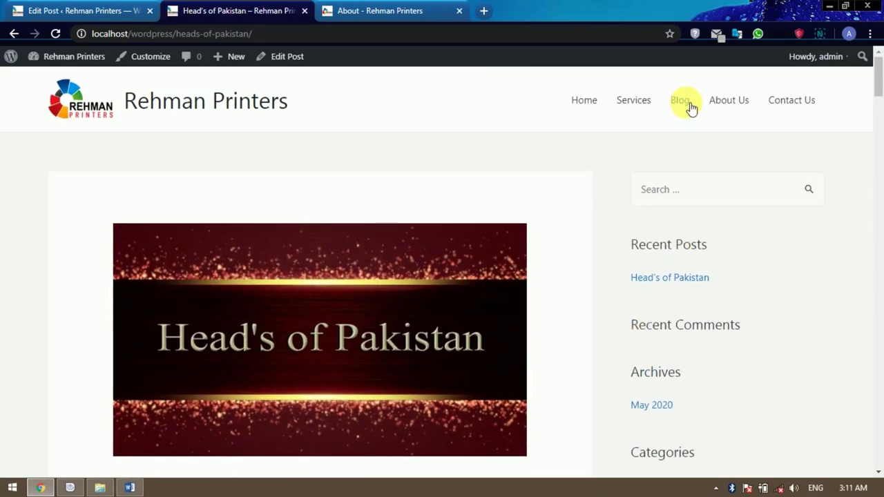
pyautogui.scroll(-3, 741, 310)
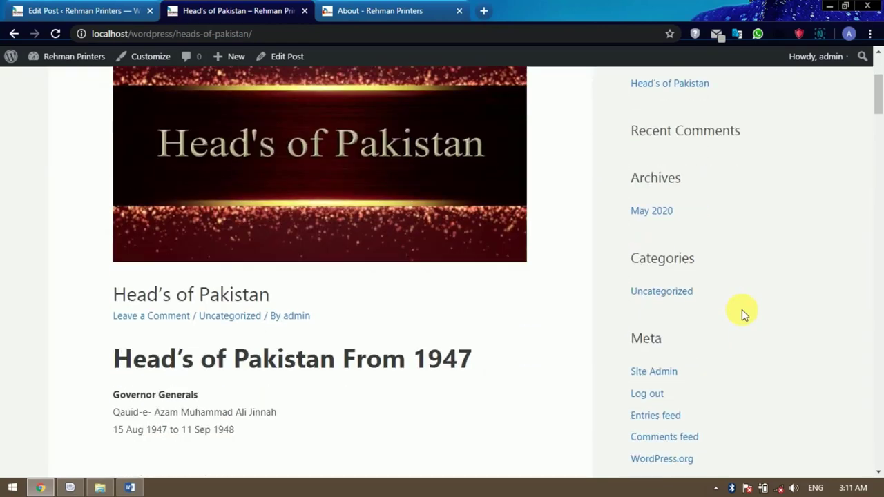
pyautogui.scroll(-2, 741, 310)
pyautogui.scroll(3, 740, 335)
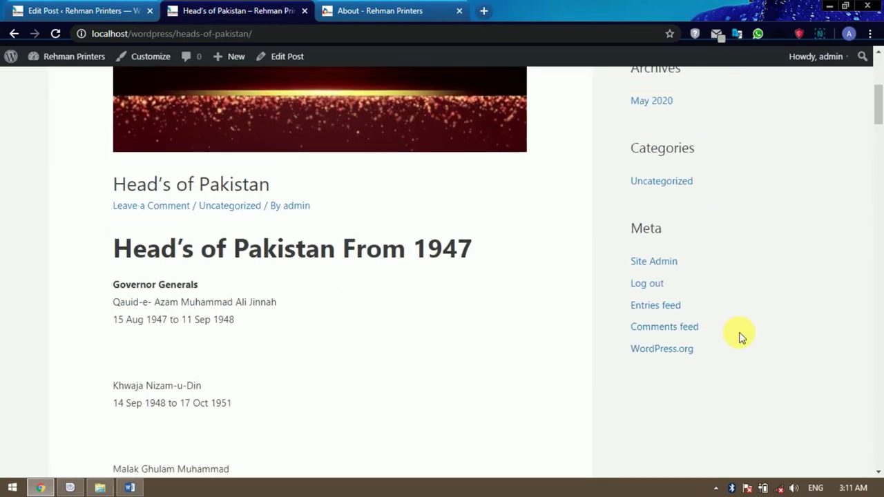
pyautogui.scroll(2, 739, 336)
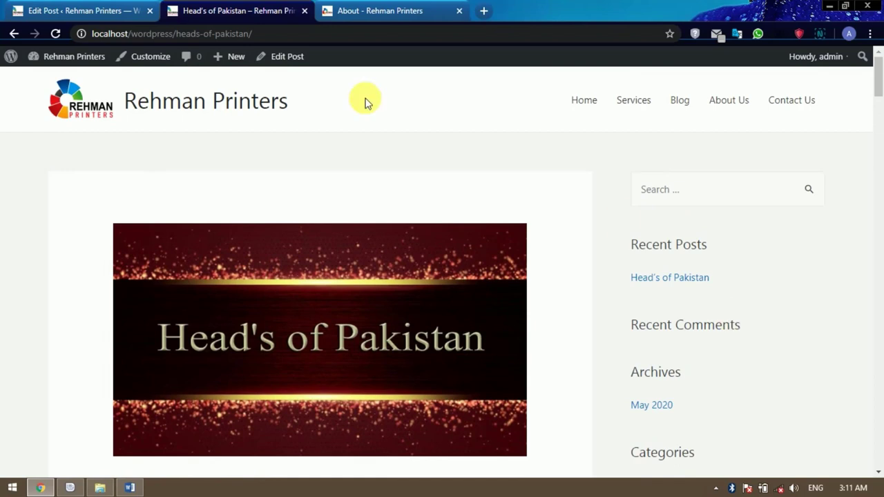
# In the admin tab, go to the Appearance > Widgets page.
pyautogui.click(92, 14)
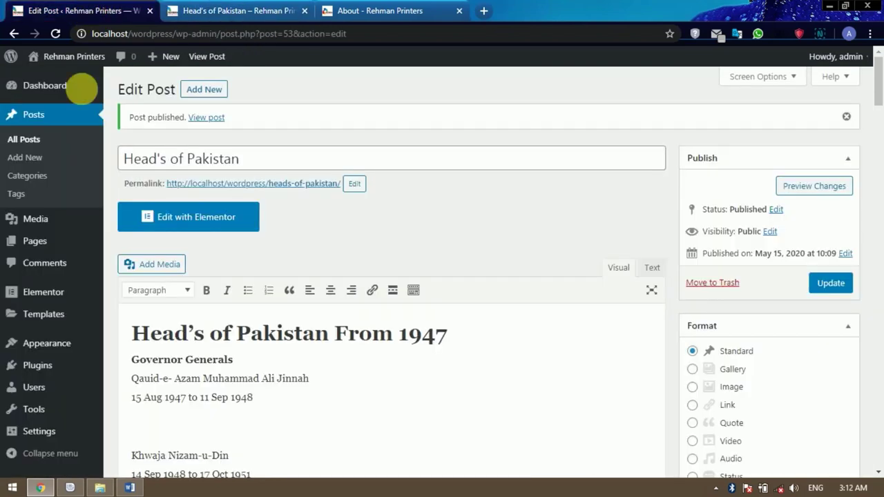
pyautogui.moveTo(67, 344)
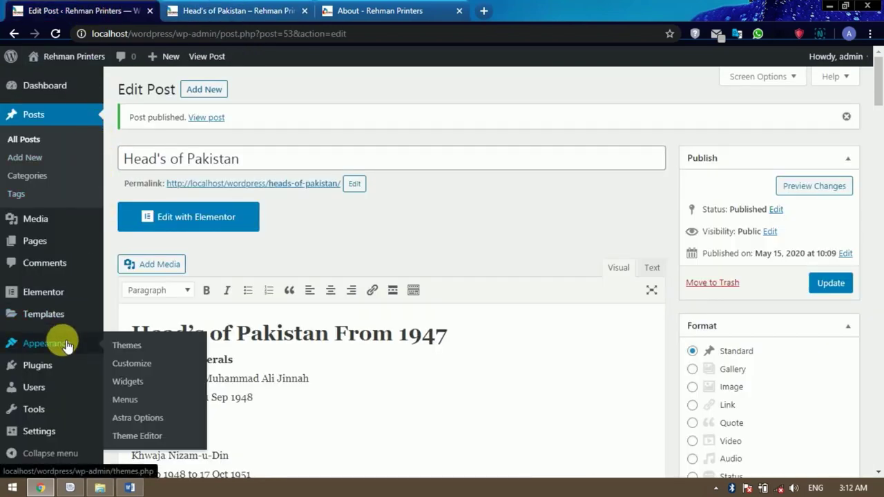
pyautogui.click(142, 384)
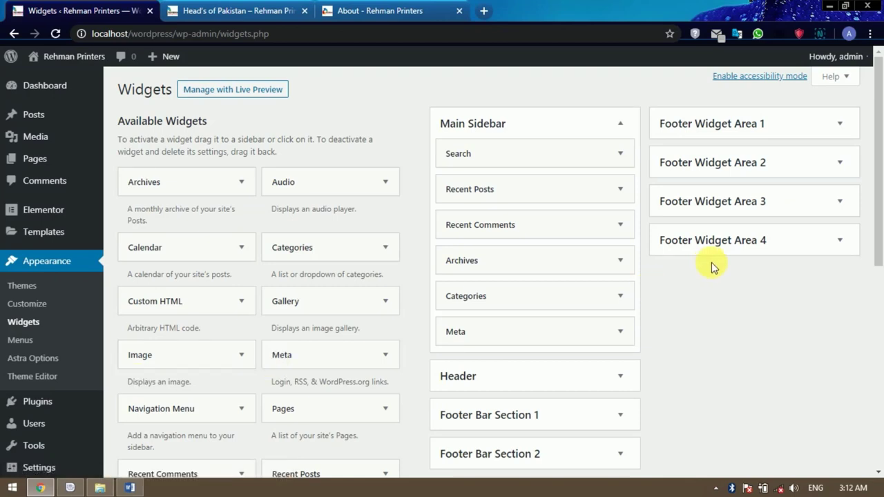
pyautogui.scroll(-1, 563, 172)
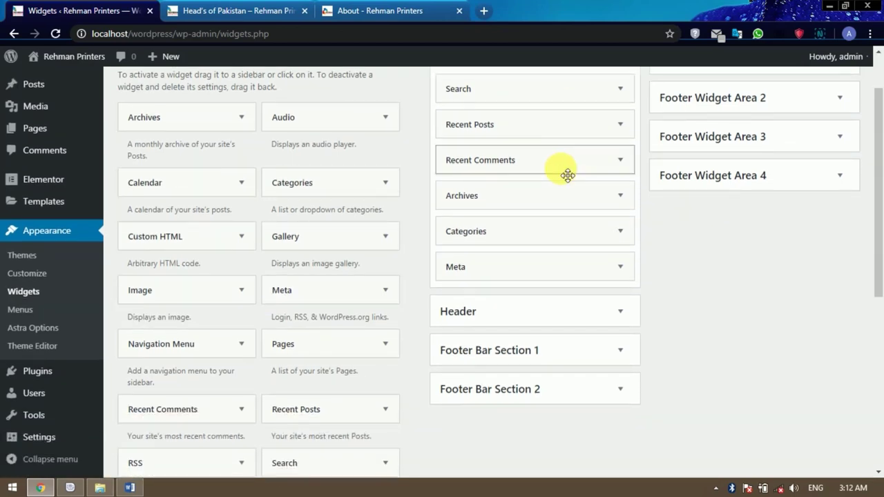
pyautogui.scroll(1, 565, 174)
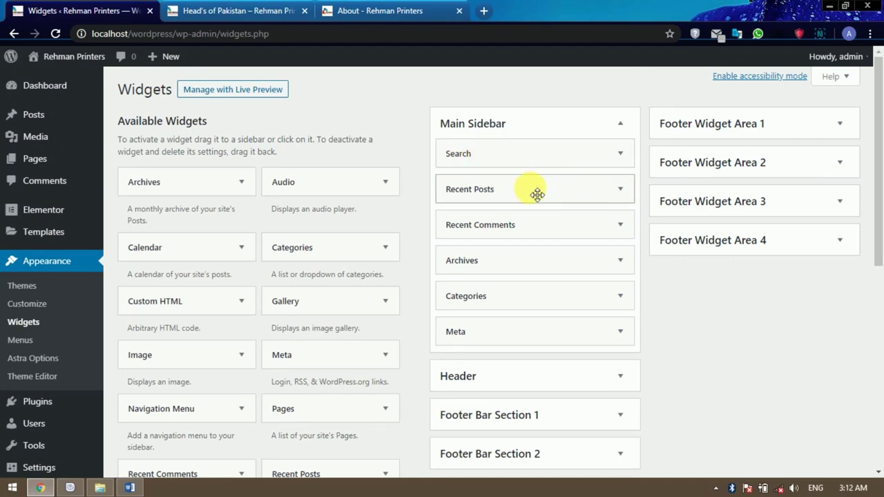
# Delete the Recent Comments, Archives, Categories and Meta widgets from Main Sidebar.
pyautogui.click(620, 225)
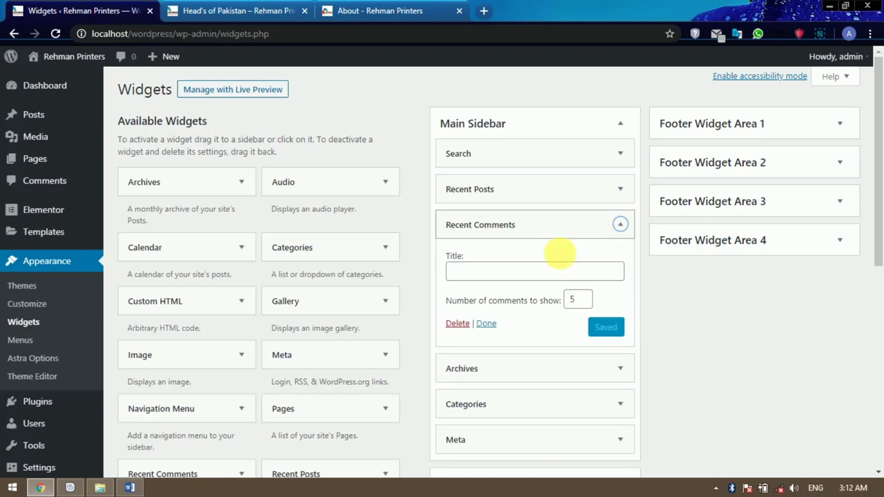
pyautogui.click(458, 323)
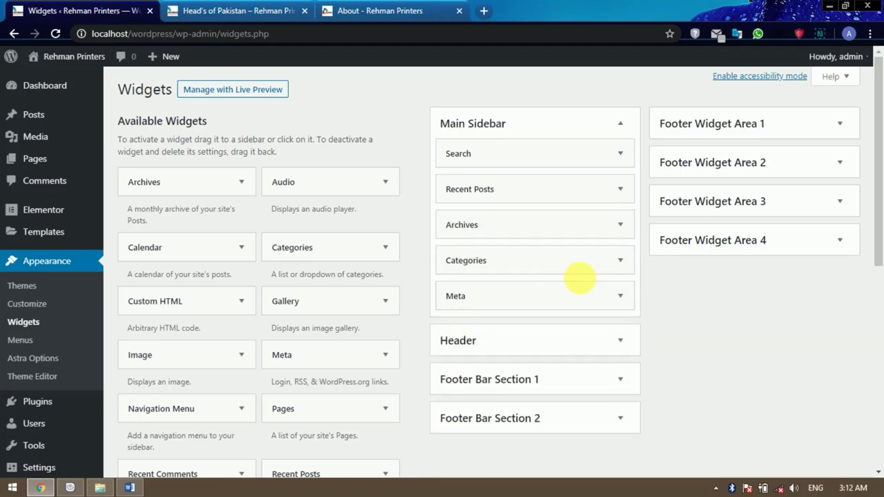
pyautogui.click(621, 228)
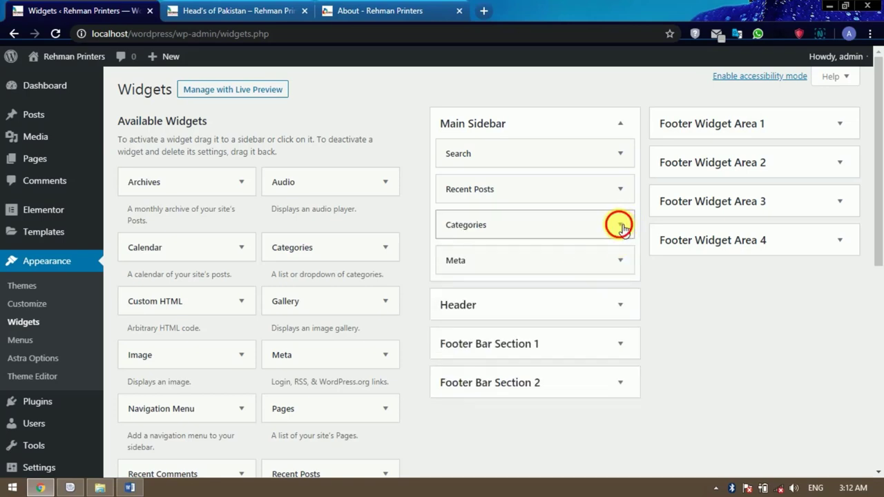
pyautogui.click(622, 228)
pyautogui.click(459, 345)
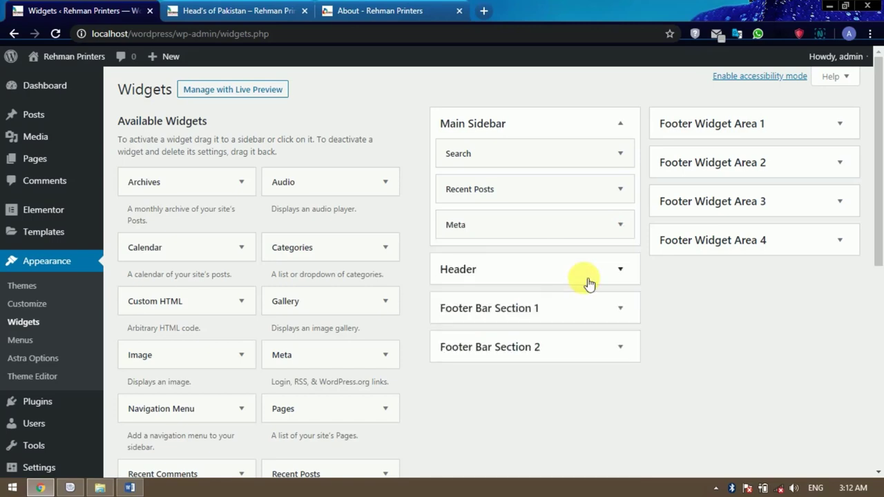
pyautogui.click(624, 226)
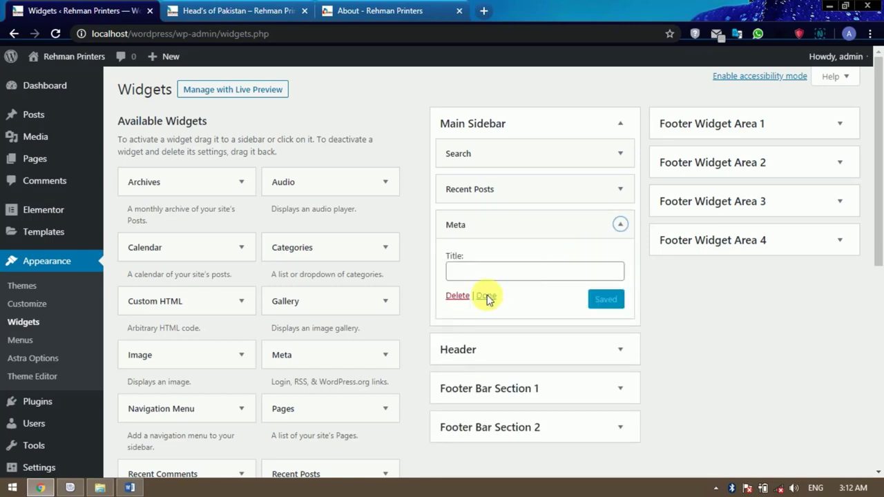
pyautogui.click(460, 297)
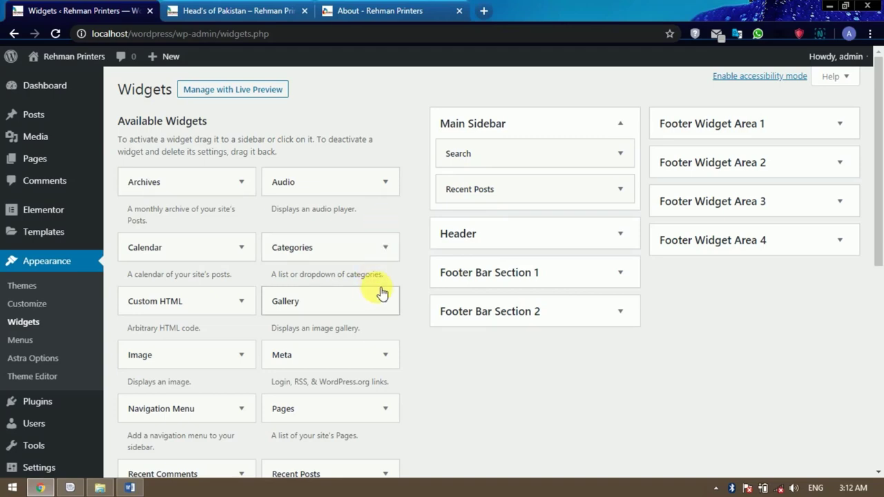
# Drag a Calendar widget into Main Sidebar between Search and Recent Posts, saved untitled.
pyautogui.scroll(-4, 383, 293)
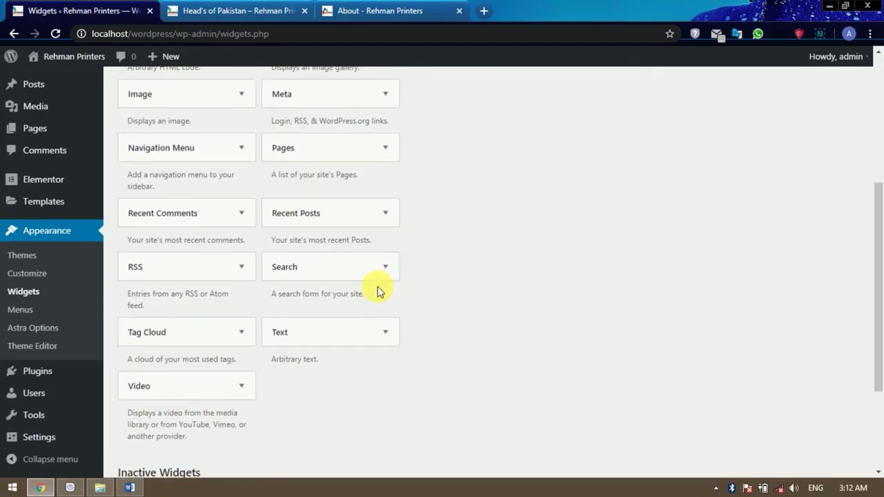
pyautogui.scroll(-2, 379, 292)
pyautogui.scroll(2, 378, 292)
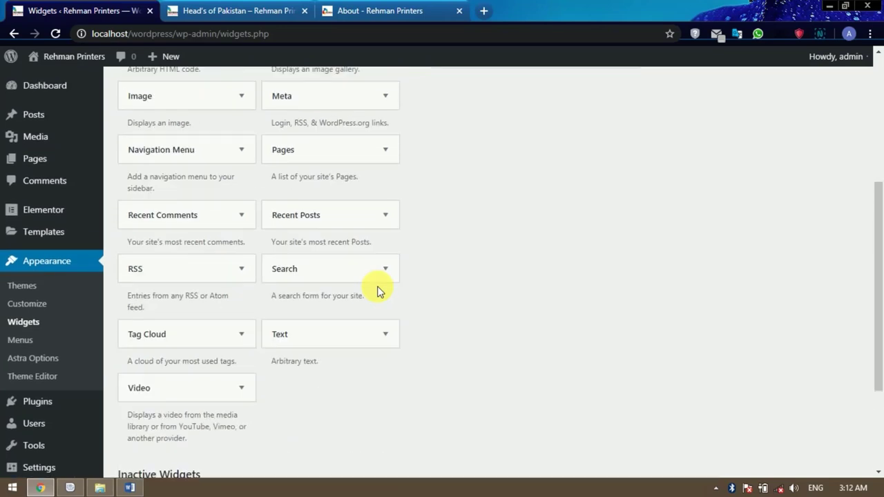
pyautogui.scroll(2, 378, 291)
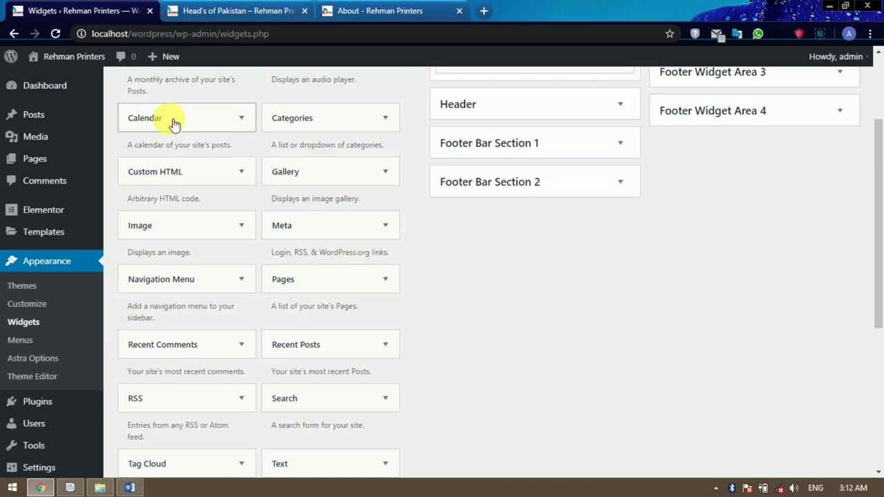
pyautogui.scroll(2, 199, 136)
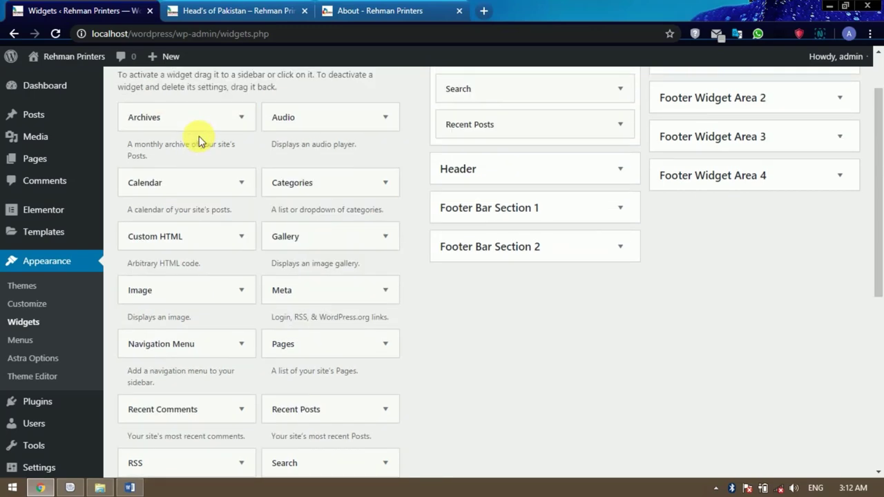
pyautogui.moveTo(174, 247); pyautogui.dragTo(506, 189)
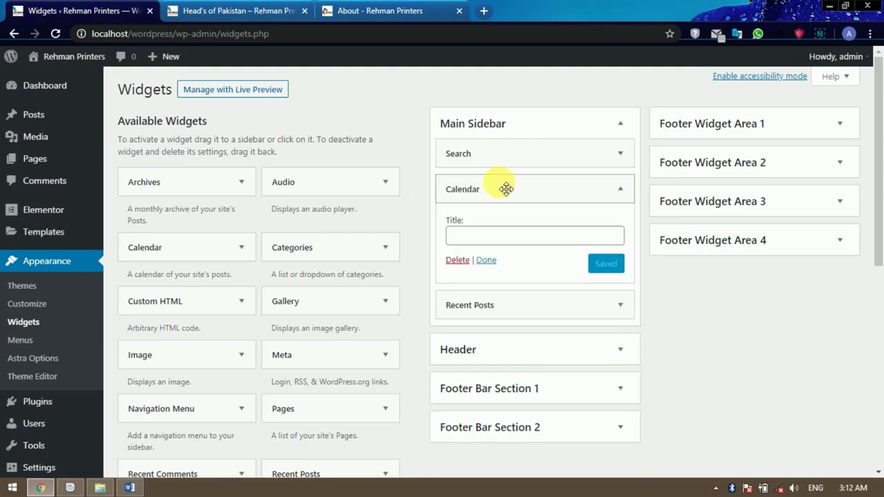
pyautogui.click(484, 259)
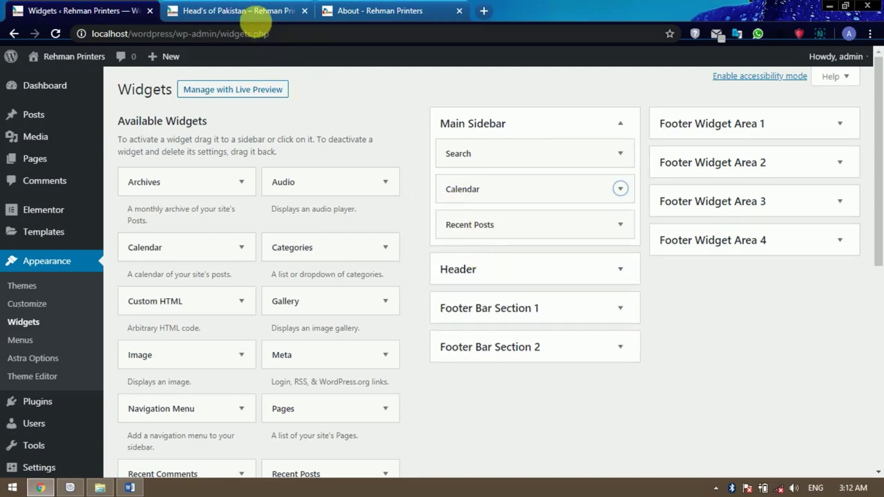
pyautogui.click(255, 19)
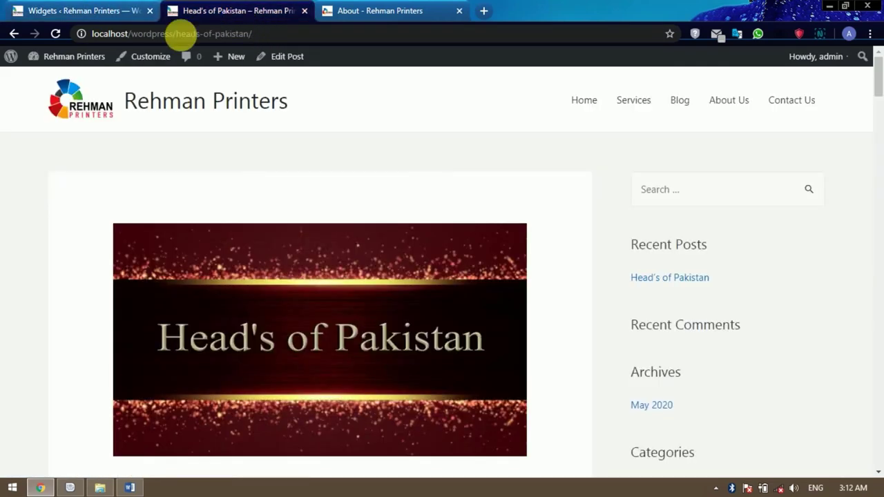
# Visit the Blog page, try its sidebar search box and scroll through the posts.
pyautogui.click(679, 103)
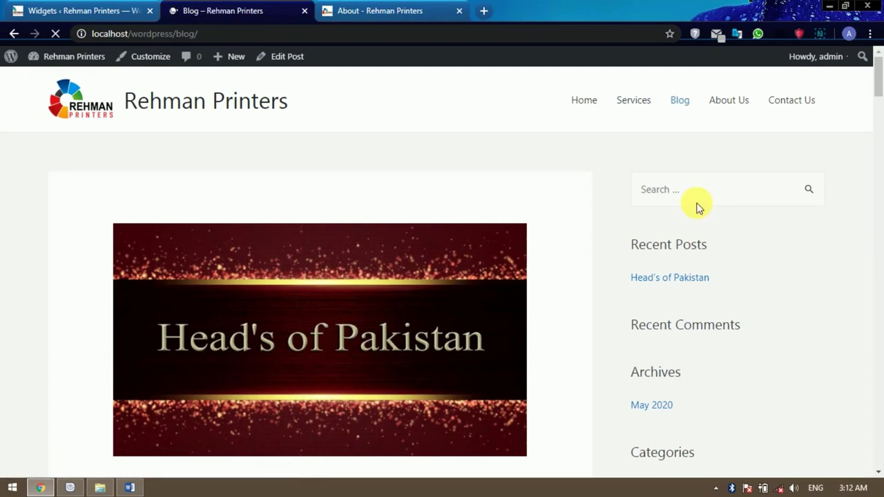
pyautogui.click(693, 197)
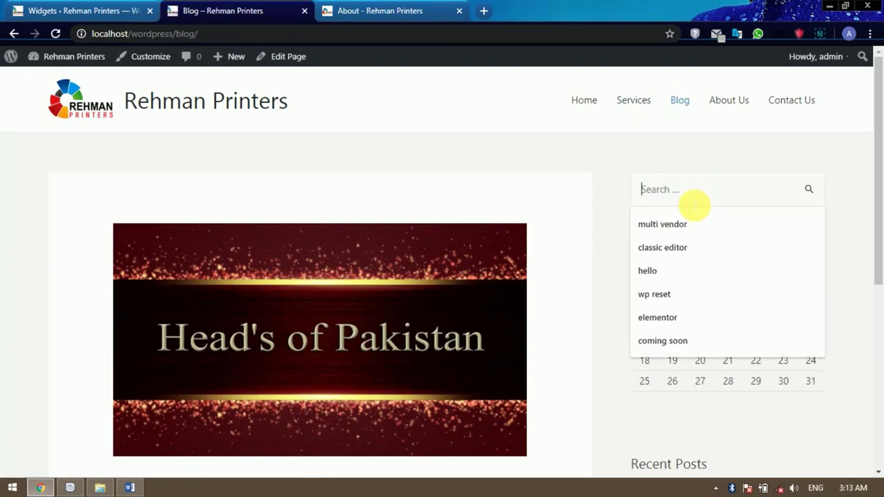
pyautogui.click(626, 174)
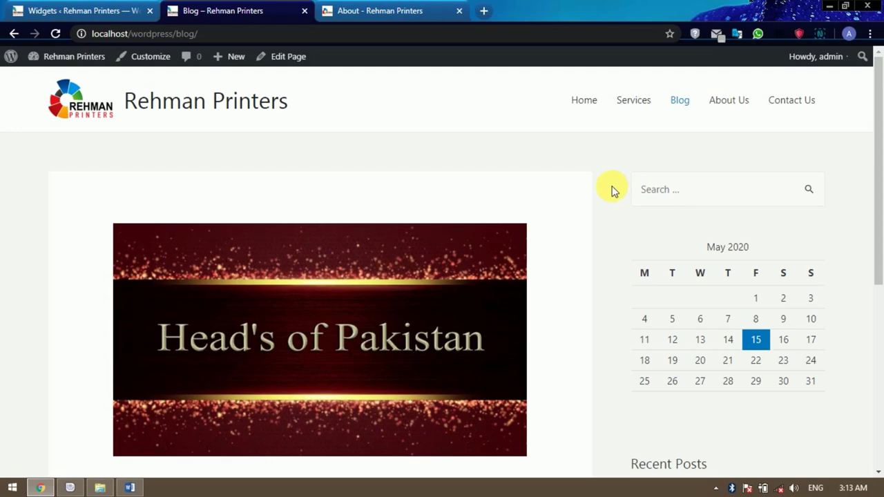
pyautogui.scroll(-3, 694, 178)
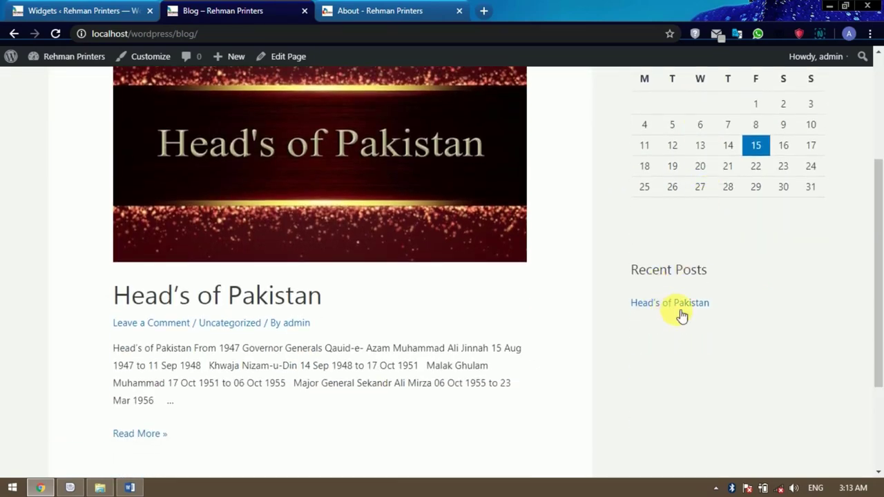
pyautogui.scroll(-2, 700, 311)
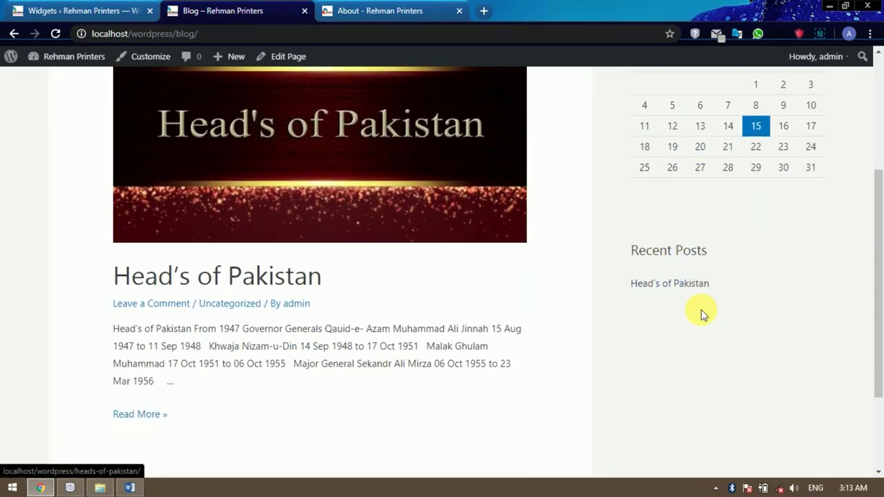
pyautogui.scroll(1, 689, 271)
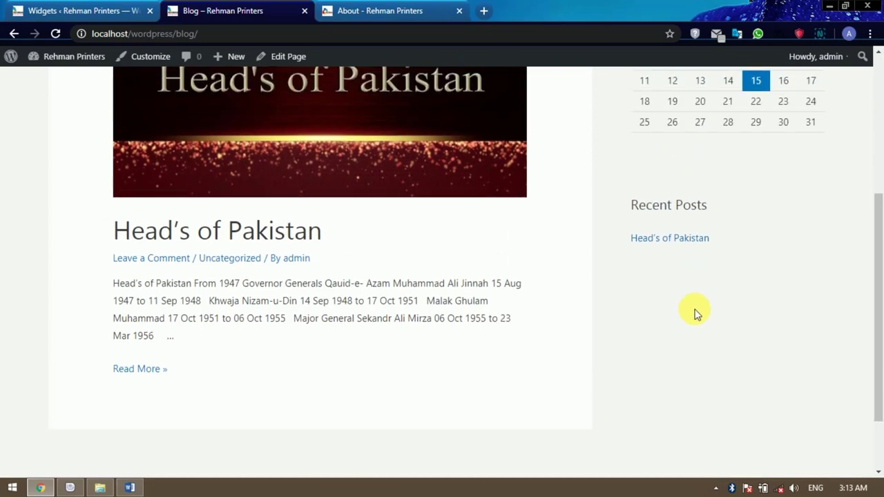
pyautogui.scroll(1, 695, 311)
pyautogui.scroll(-1, 694, 311)
pyautogui.scroll(3, 695, 312)
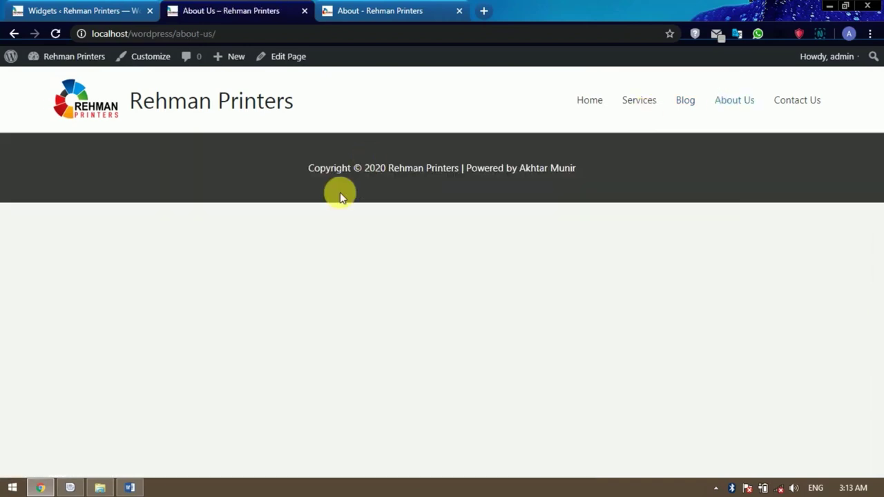
# From Pages > All Pages, open the About Us page's editor in a new tab.
pyautogui.click(69, 9)
pyautogui.moveTo(43, 160)
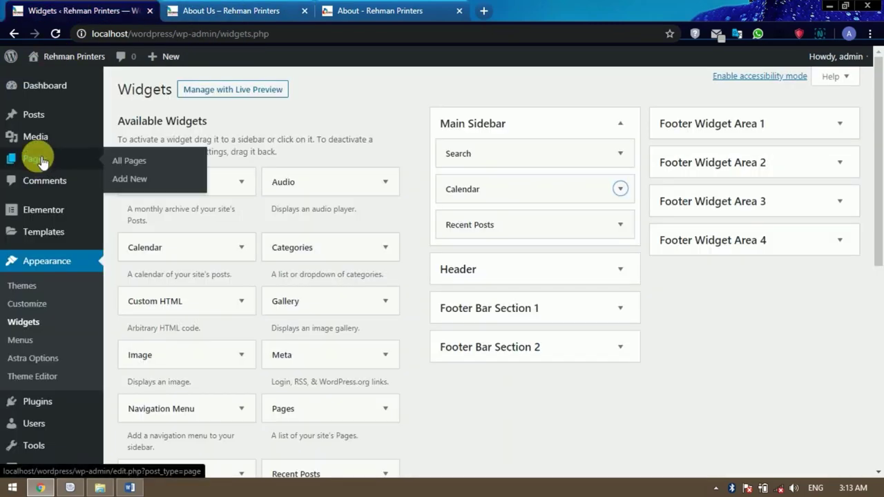
pyautogui.click(133, 165)
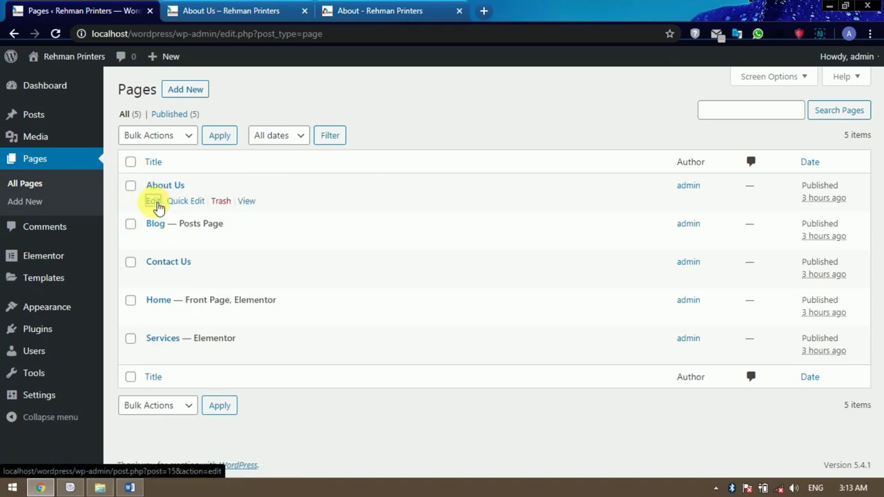
pyautogui.rightClick(154, 203)
pyautogui.click(172, 213)
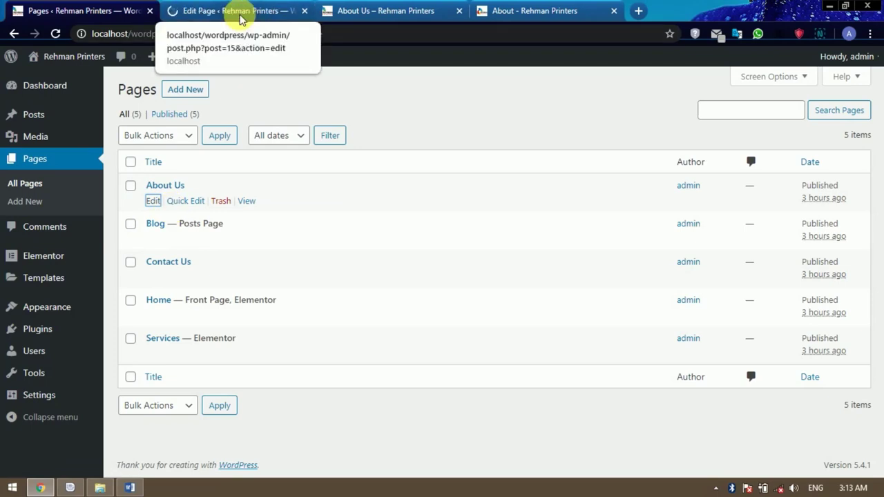
# Glance at the reference About page, then return to the About Us Edit Page screen.
pyautogui.click(240, 14)
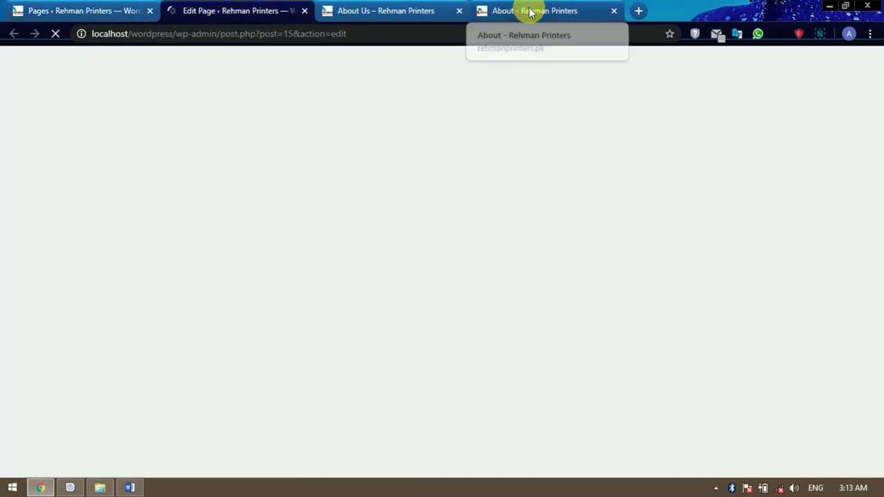
pyautogui.click(530, 11)
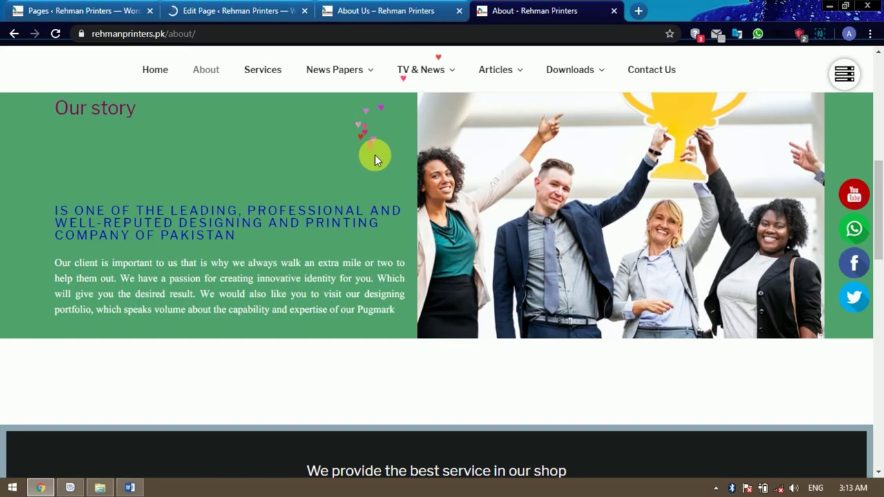
pyautogui.scroll(1, 373, 157)
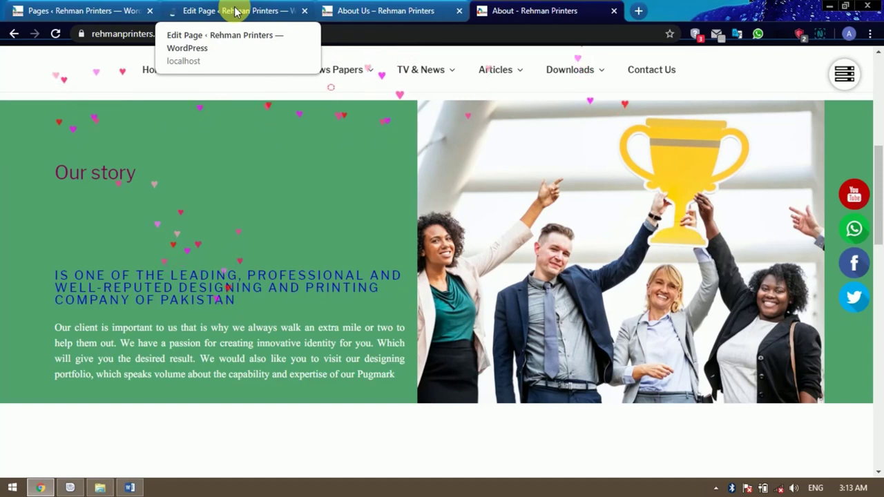
pyautogui.click(235, 12)
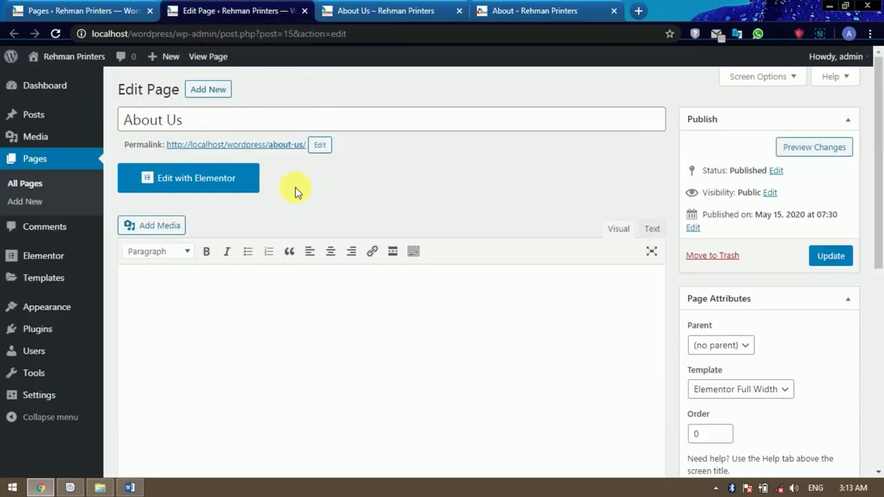
# Launch Elementor on the About Us page and add a single-column section.
pyautogui.click(211, 181)
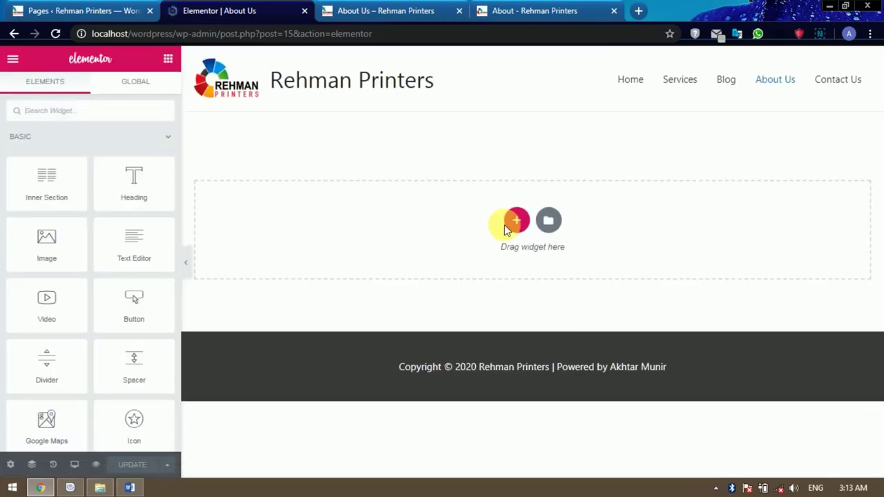
pyautogui.click(516, 220)
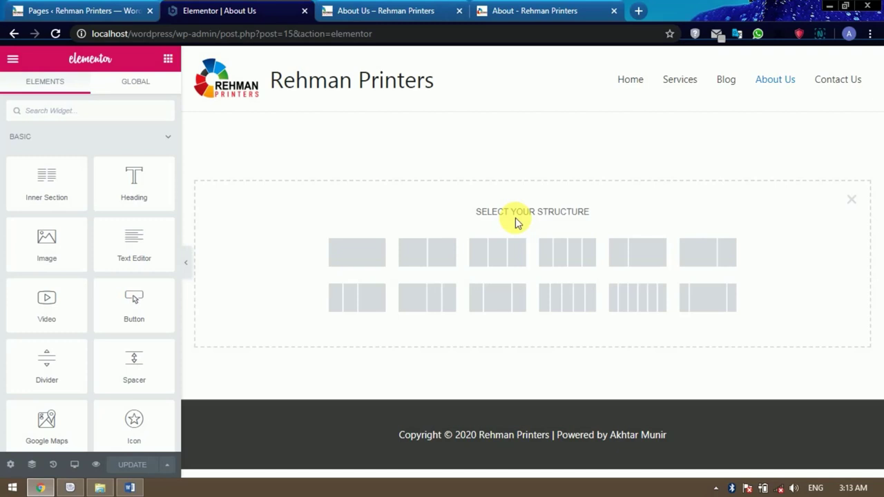
pyautogui.click(363, 252)
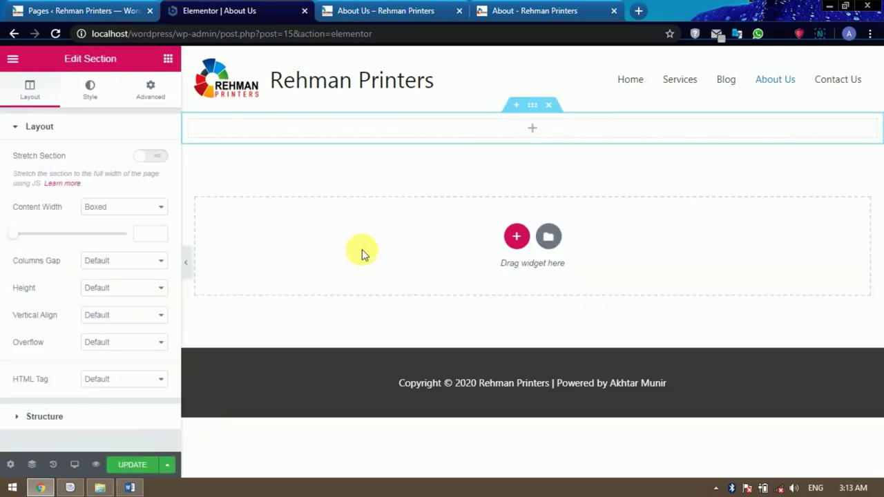
# Drop a Spacer widget into the section and set its height to 80 px.
pyautogui.click(531, 128)
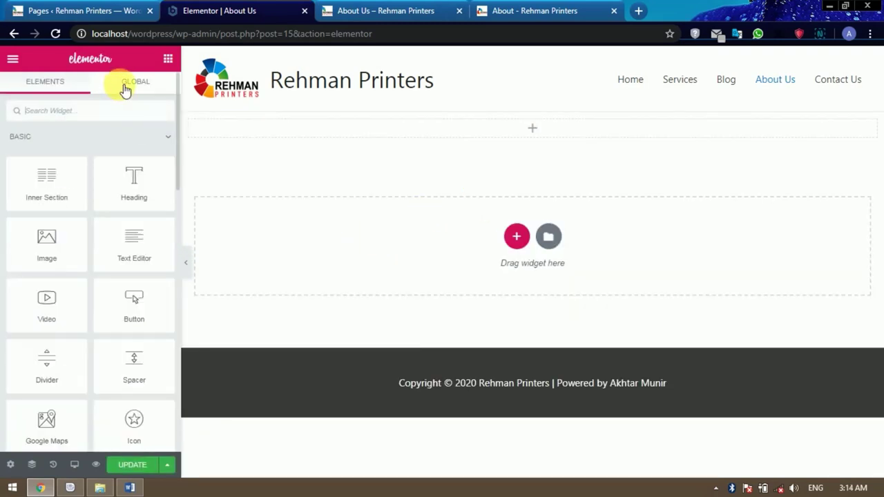
pyautogui.write('spa')
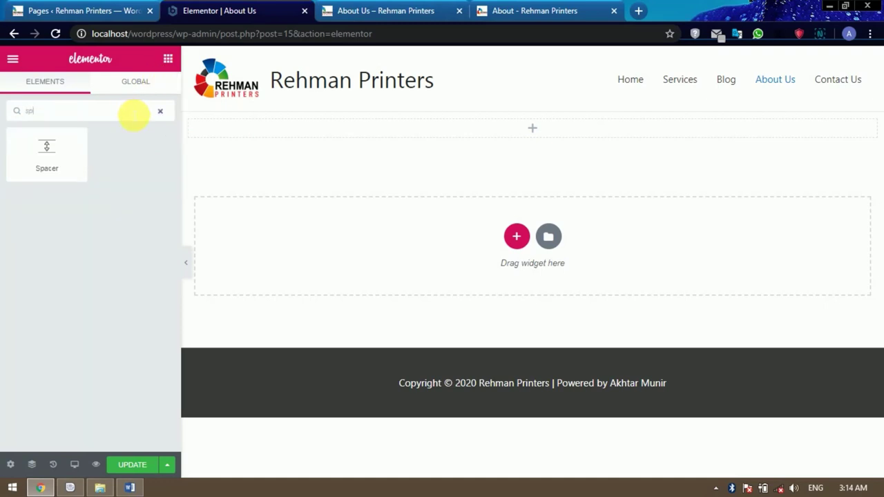
pyautogui.moveTo(49, 147); pyautogui.dragTo(525, 132)
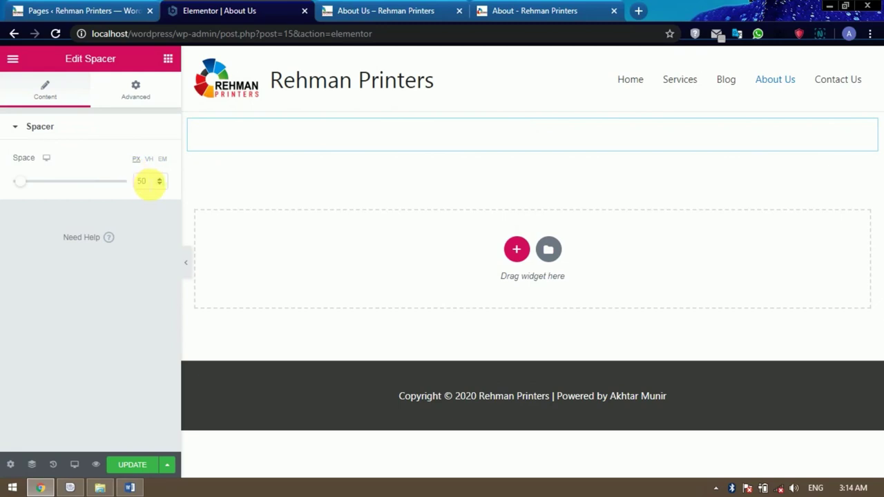
pyautogui.doubleClick(141, 181)
pyautogui.write('80')
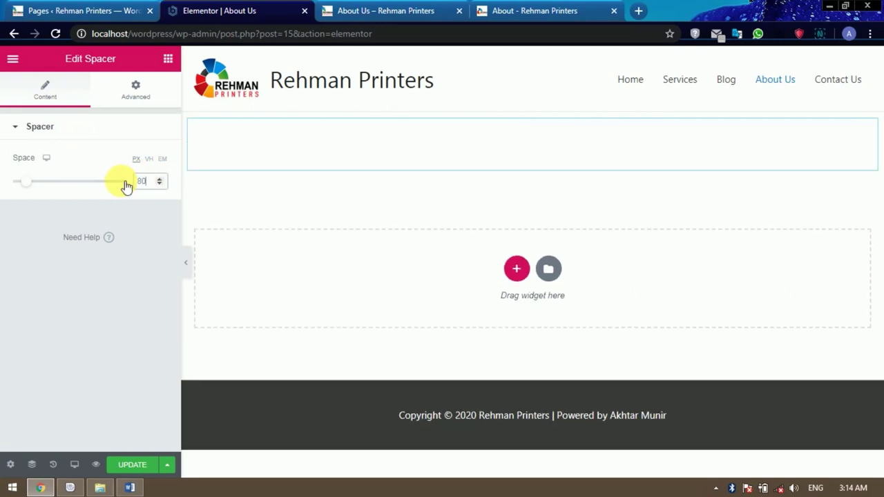
pyautogui.click(511, 12)
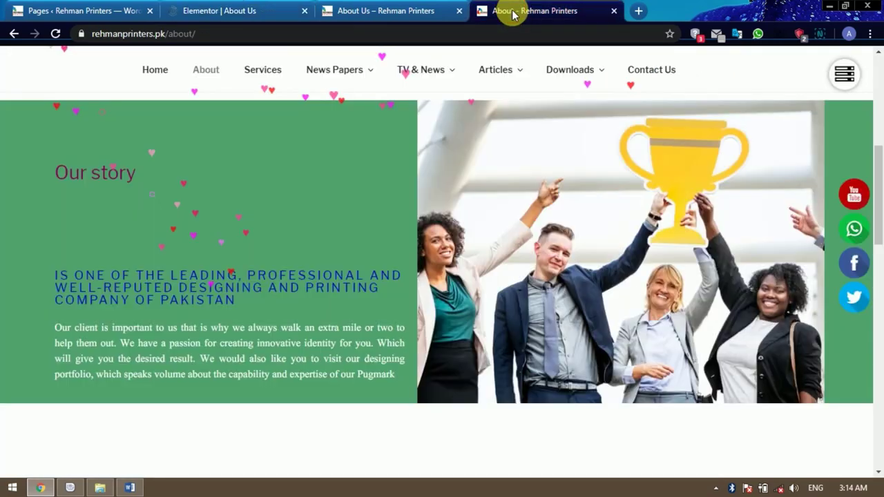
pyautogui.scroll(2, 443, 259)
pyautogui.scroll(-1, 442, 259)
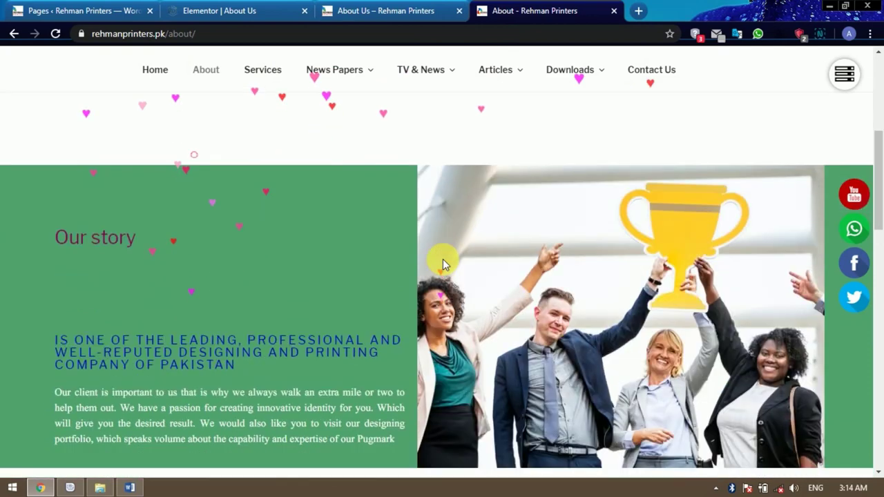
pyautogui.click(233, 10)
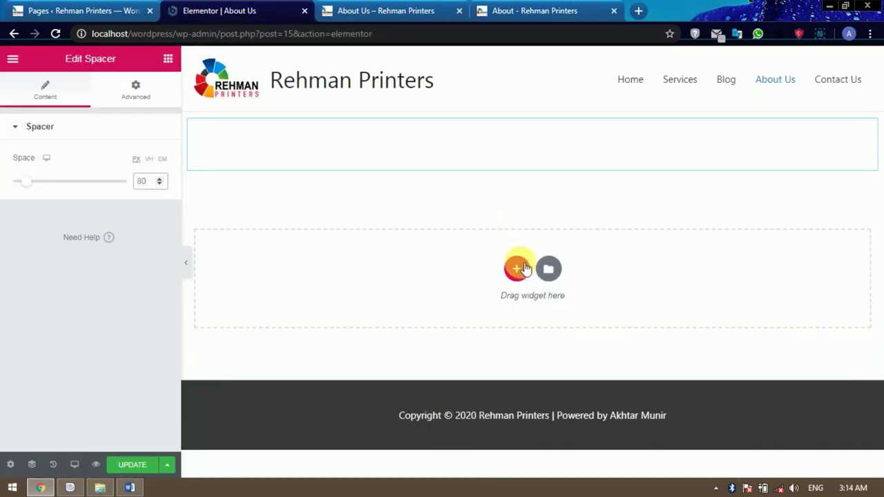
pyautogui.click(518, 268)
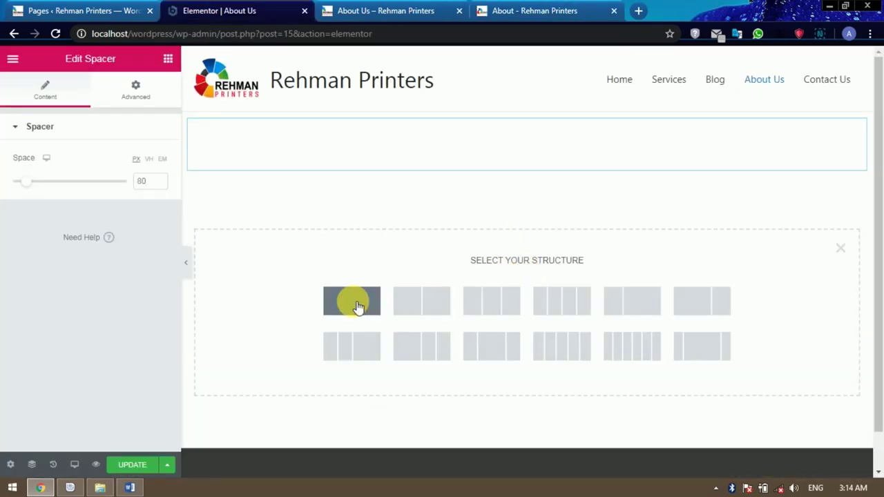
# Add a one-column section with an 'About Us' heading, centred and set to H1.
pyautogui.click(353, 301)
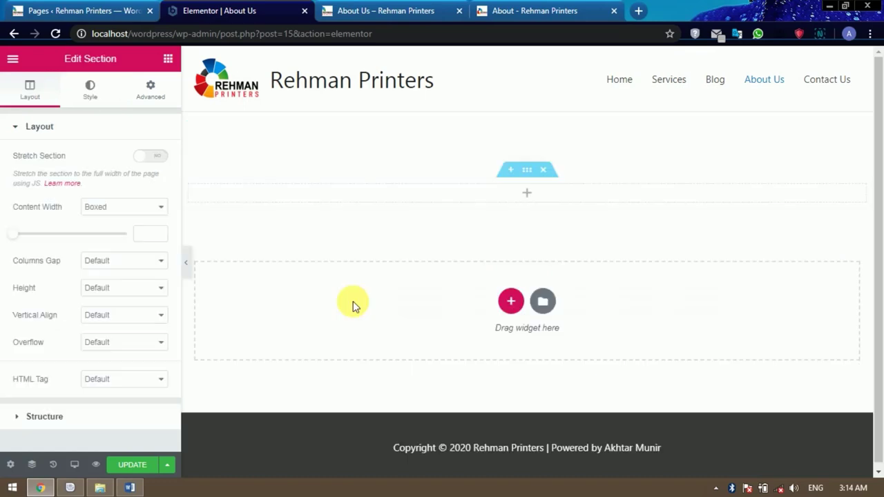
pyautogui.click(527, 195)
pyautogui.moveTo(135, 181); pyautogui.dragTo(495, 192)
pyautogui.moveTo(147, 176); pyautogui.dragTo(1, 178)
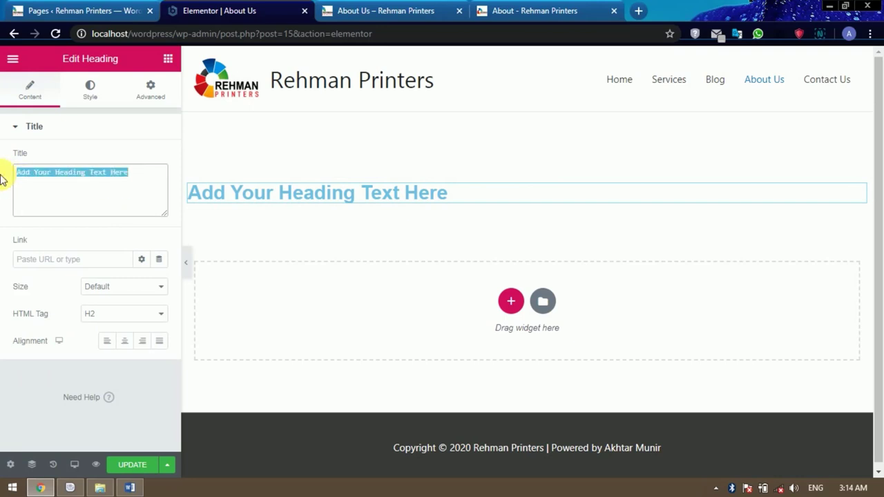
pyautogui.write('About Us')
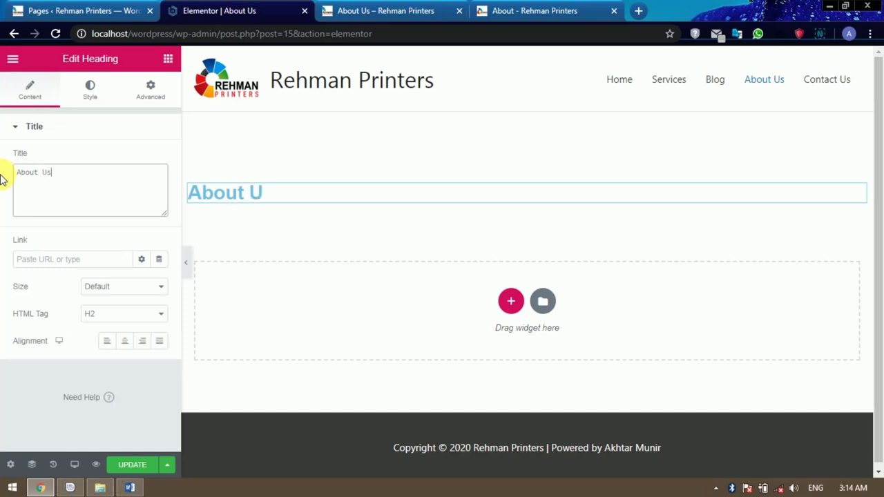
pyautogui.click(124, 340)
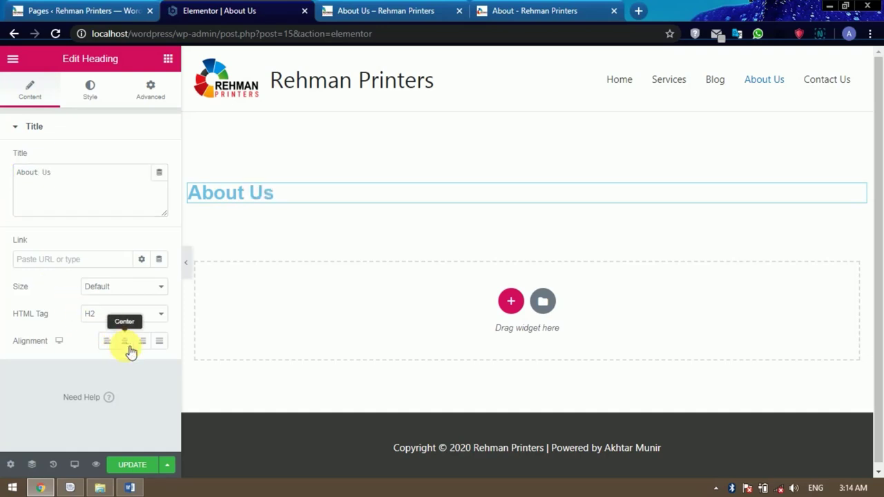
pyautogui.click(117, 314)
pyautogui.click(108, 328)
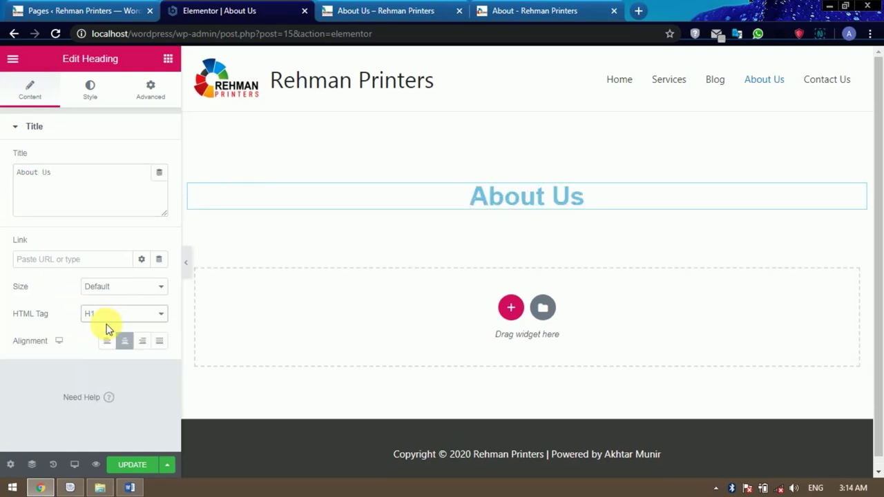
pyautogui.click(512, 308)
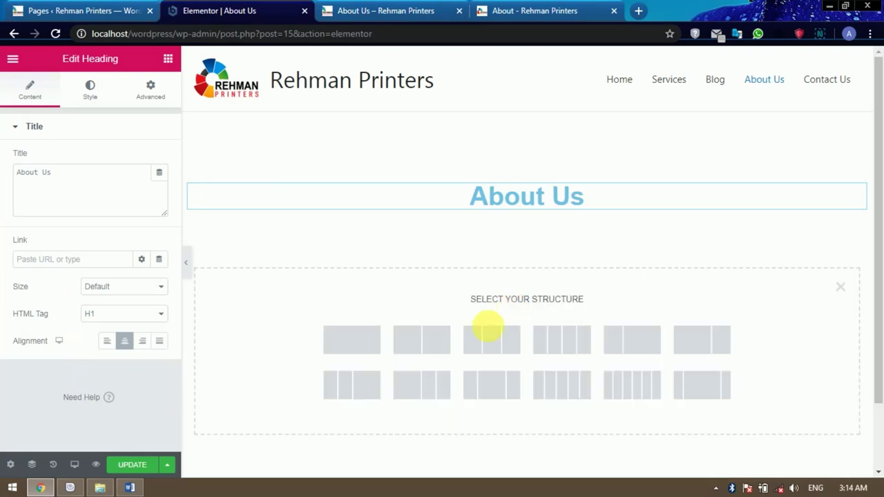
# Add a two-column section and insert color-printing.jpg as an image in the right column.
pyautogui.click(428, 339)
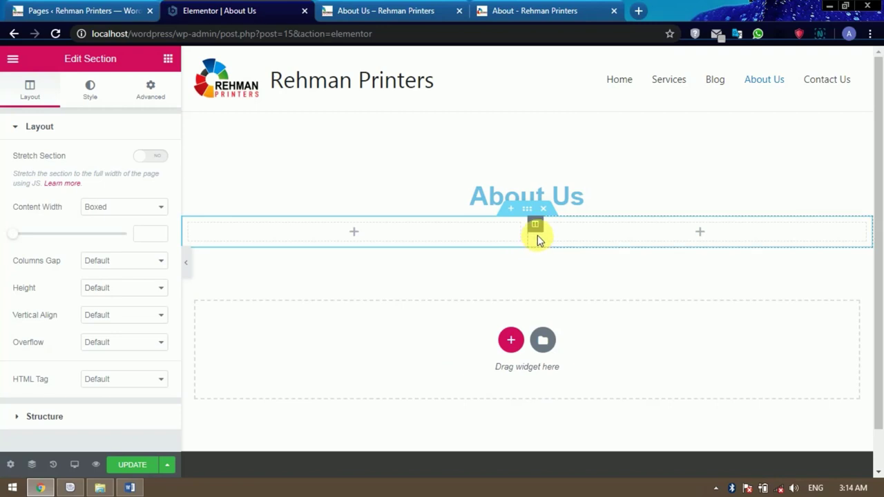
pyautogui.click(701, 235)
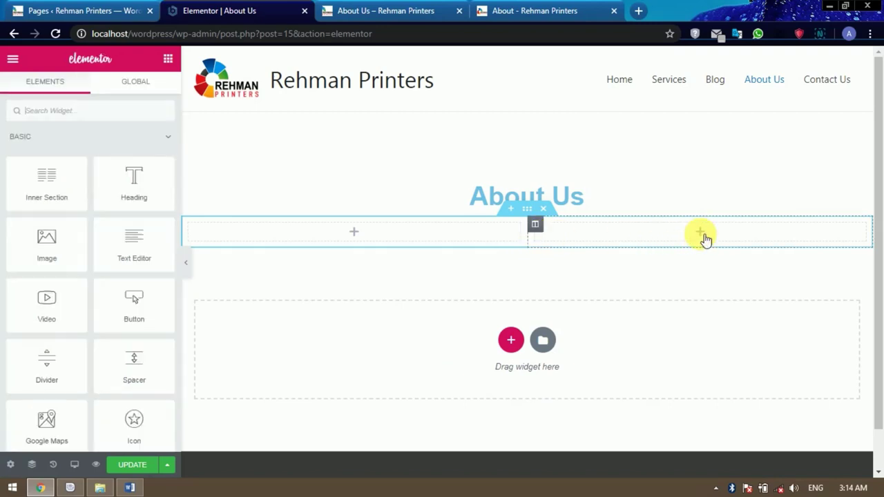
pyautogui.moveTo(49, 250); pyautogui.dragTo(706, 235)
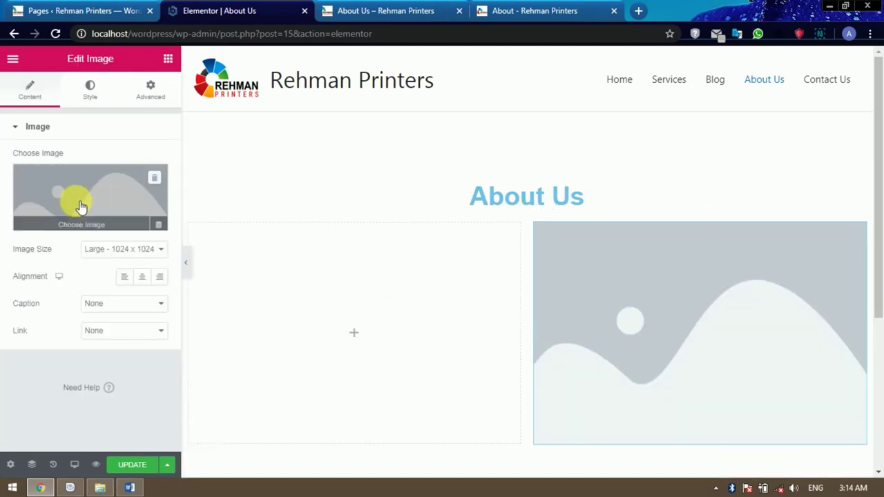
pyautogui.click(59, 221)
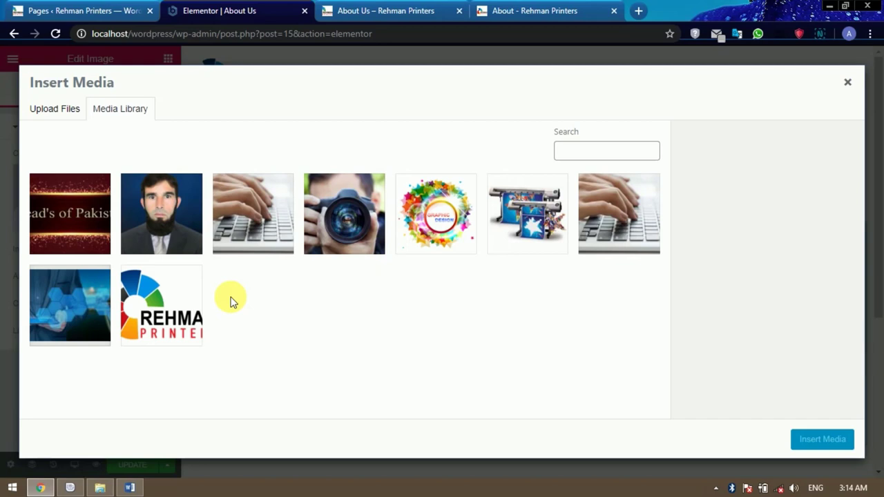
pyautogui.click(80, 312)
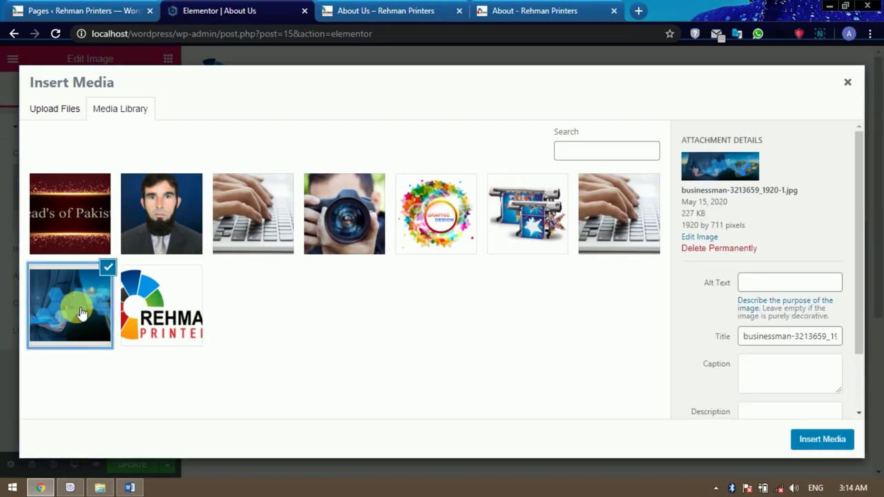
pyautogui.click(359, 219)
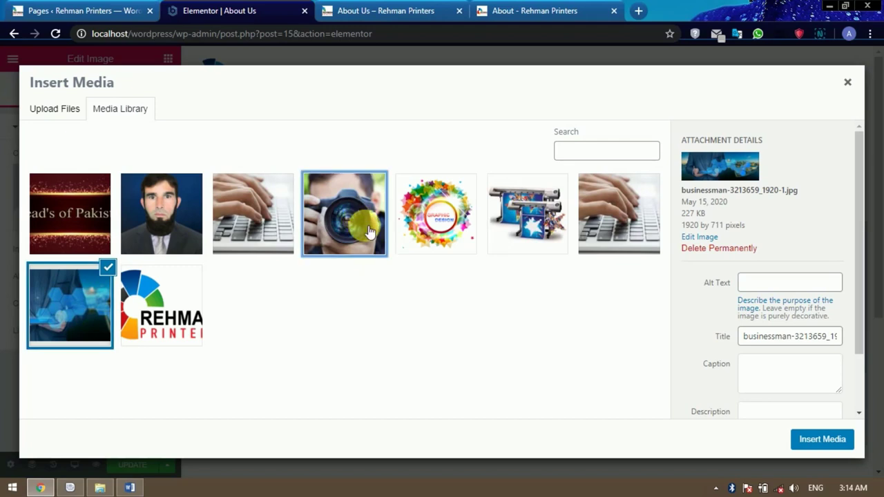
pyautogui.click(626, 239)
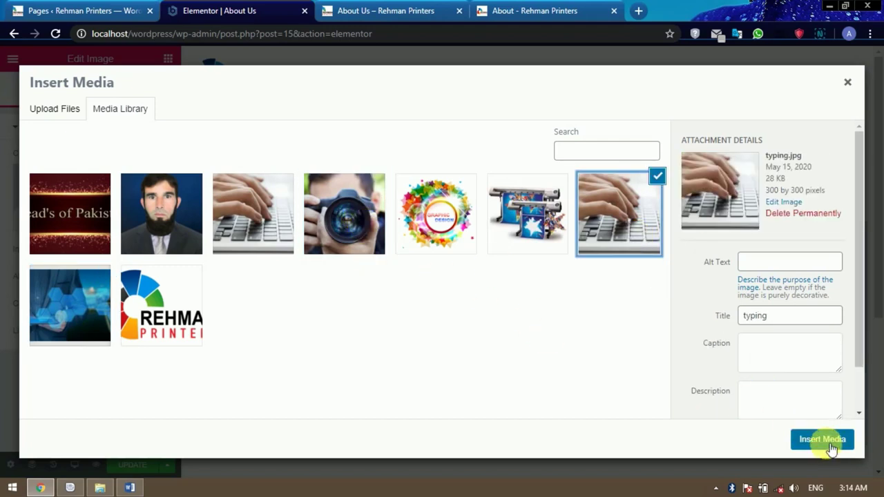
pyautogui.click(522, 214)
pyautogui.click(823, 440)
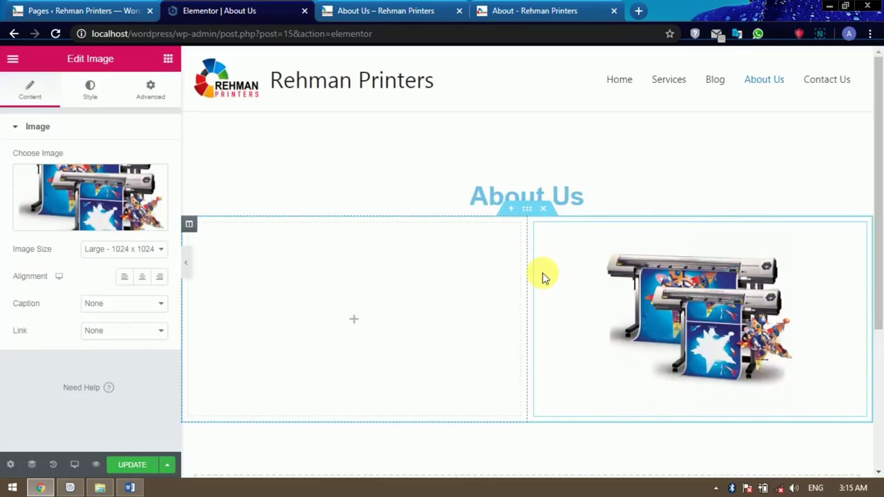
# Set the image size to Full and widen the left column to about 64.6%.
pyautogui.moveTo(540, 285); pyautogui.dragTo(531, 288)
pyautogui.click(136, 250)
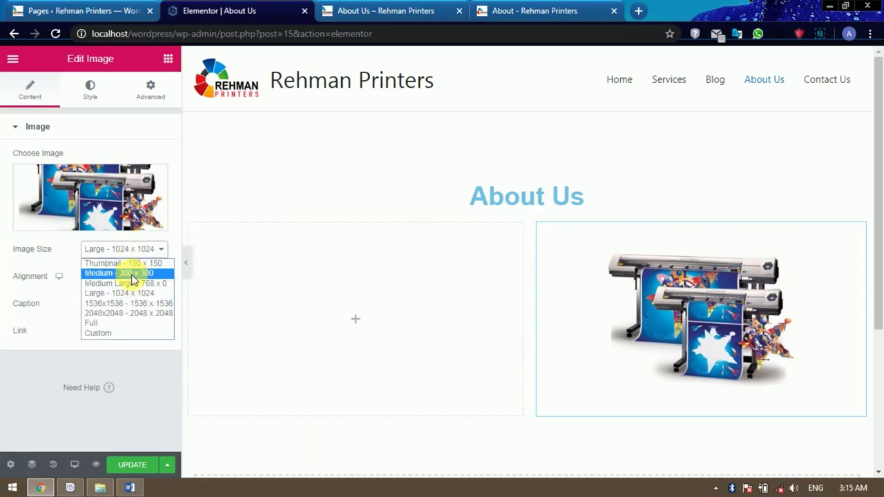
pyautogui.click(130, 273)
pyautogui.click(136, 251)
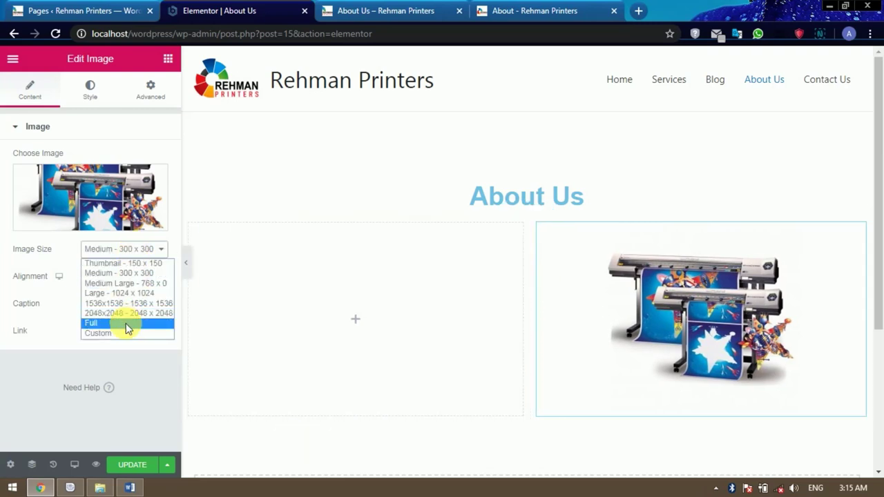
pyautogui.click(126, 321)
pyautogui.moveTo(541, 299); pyautogui.dragTo(637, 299)
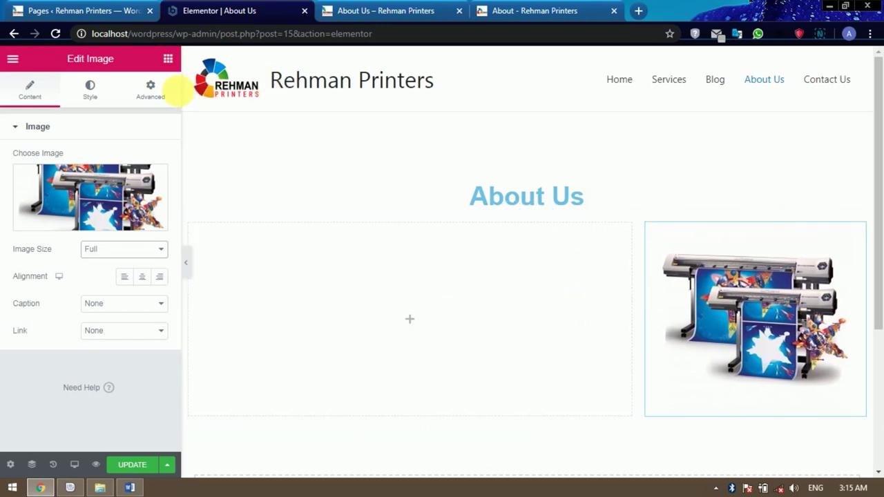
pyautogui.click(168, 59)
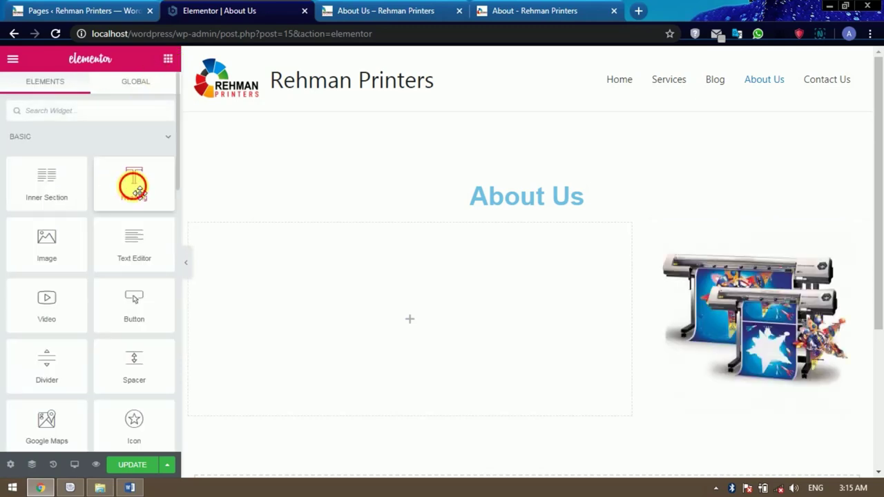
# Drop a Heading and a Text Editor widget into the left column, then view the live About page.
pyautogui.moveTo(134, 185); pyautogui.dragTo(421, 315)
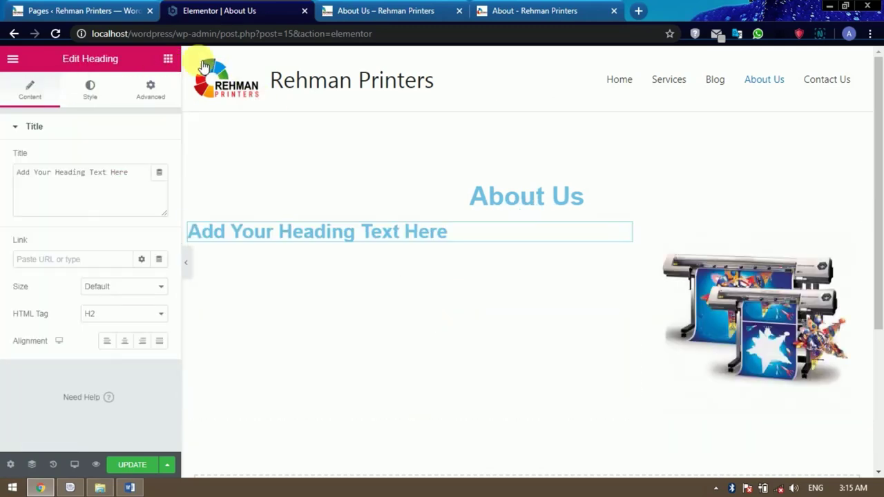
pyautogui.click(168, 58)
pyautogui.moveTo(138, 250); pyautogui.dragTo(314, 243)
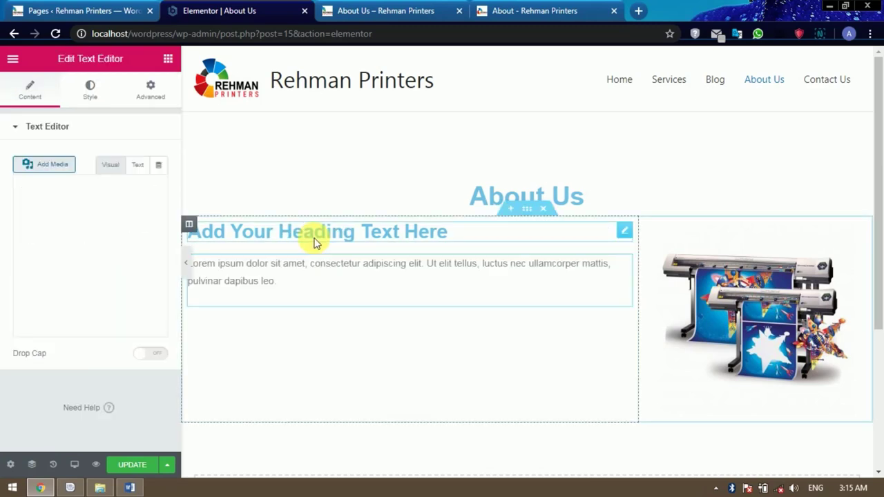
pyautogui.click(322, 234)
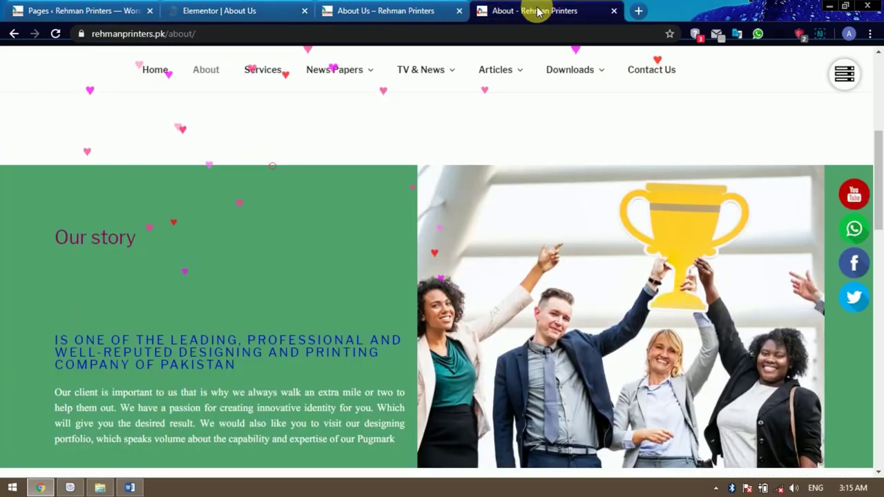
pyautogui.click(533, 12)
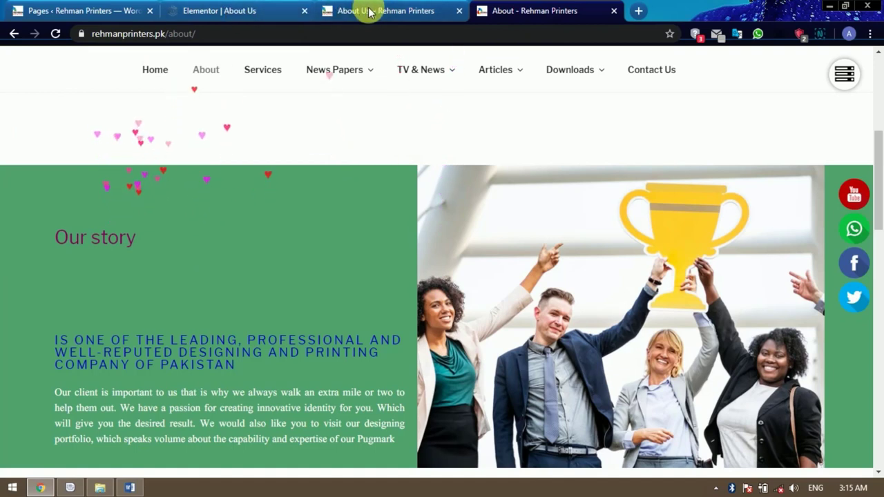
# Copy the 'Our story' heading and paragraph from the live About page.
pyautogui.scroll(-1, 291, 255)
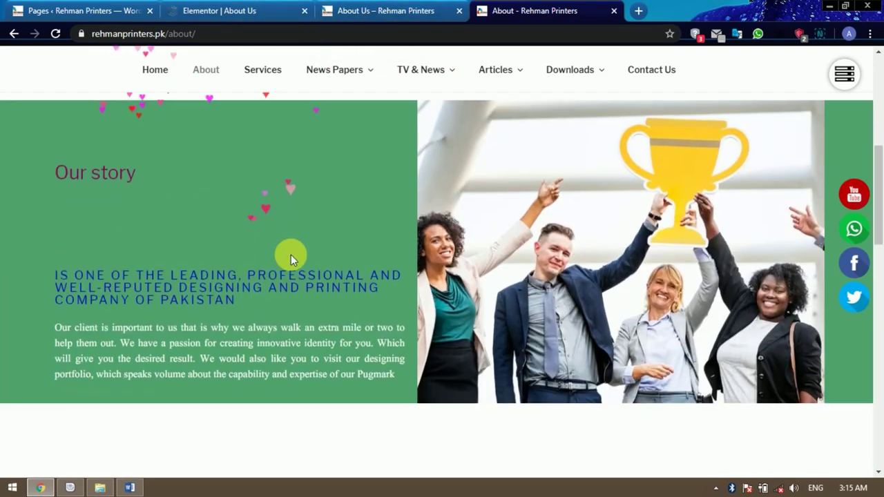
pyautogui.click(54, 273)
pyautogui.moveTo(53, 273); pyautogui.dragTo(403, 375)
pyautogui.hotkey('ctrl', 'c')
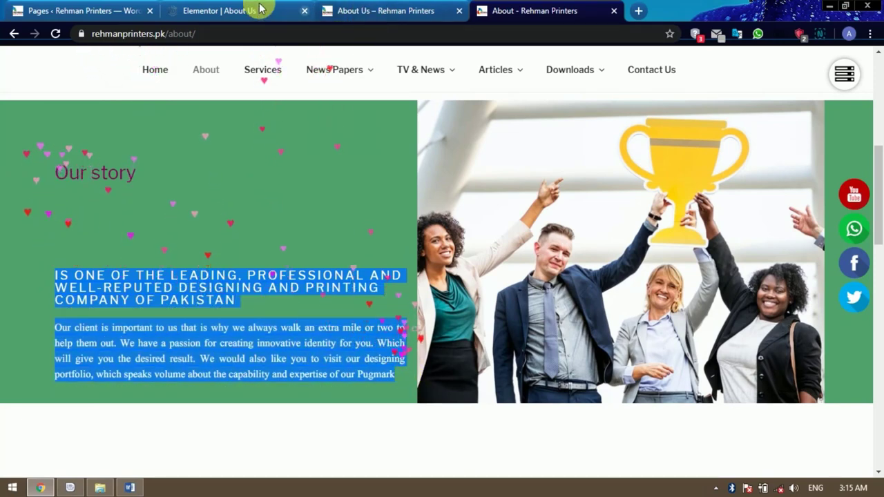
pyautogui.click(255, 9)
# Replace the lorem ipsum text with the copied story, formatted as Heading 5 and justified.
pyautogui.click(264, 273)
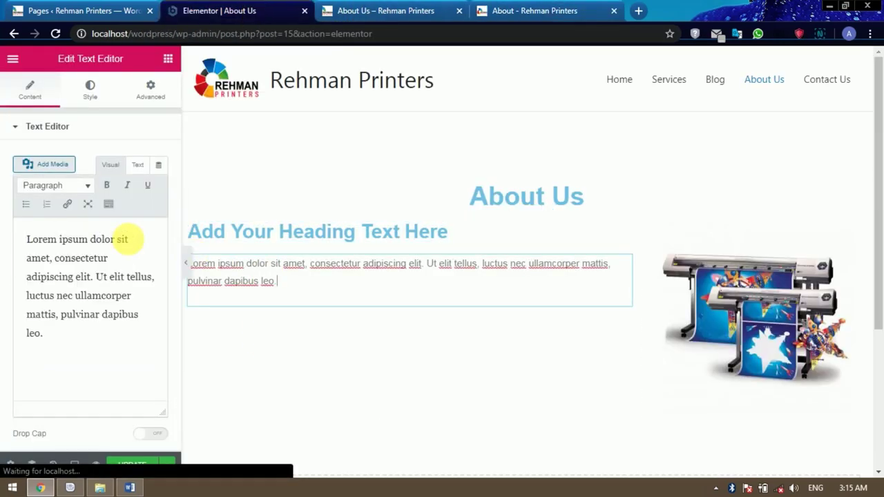
pyautogui.click(121, 272)
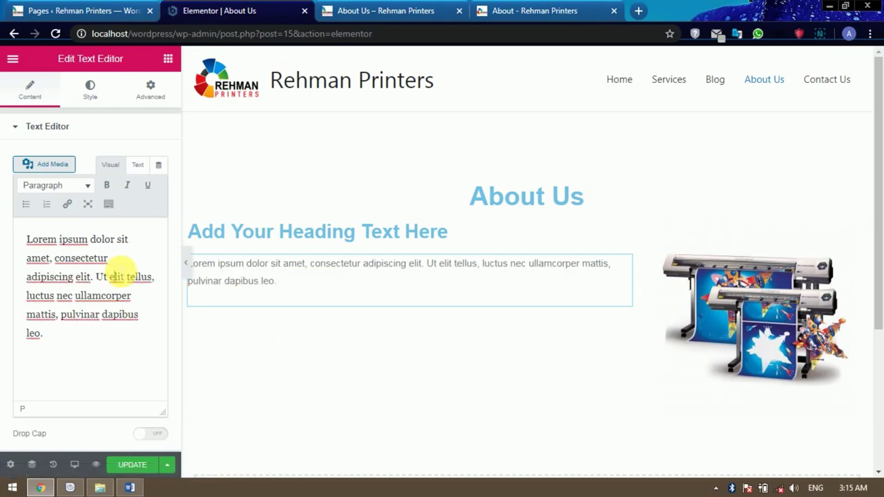
pyautogui.hotkey('ctrl', 'a')
pyautogui.hotkey('ctrl', 'v')
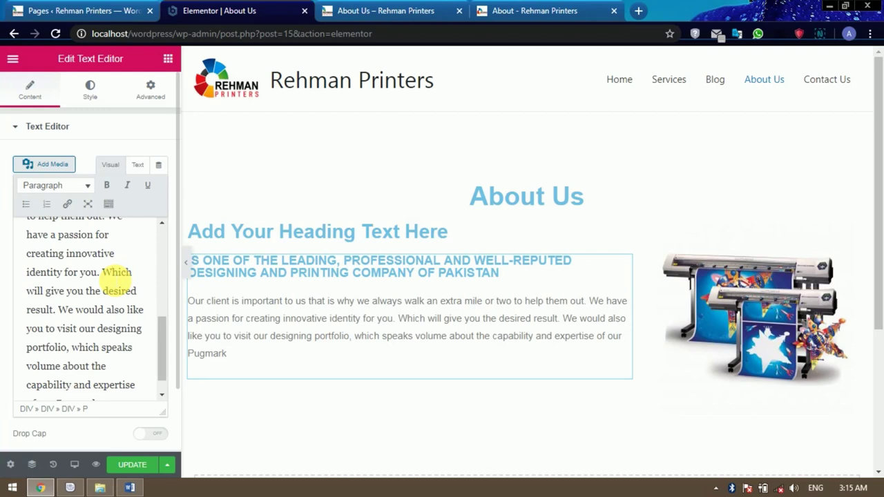
pyautogui.tripleClick(116, 279)
pyautogui.hotkey('shift', 'alt', '5')
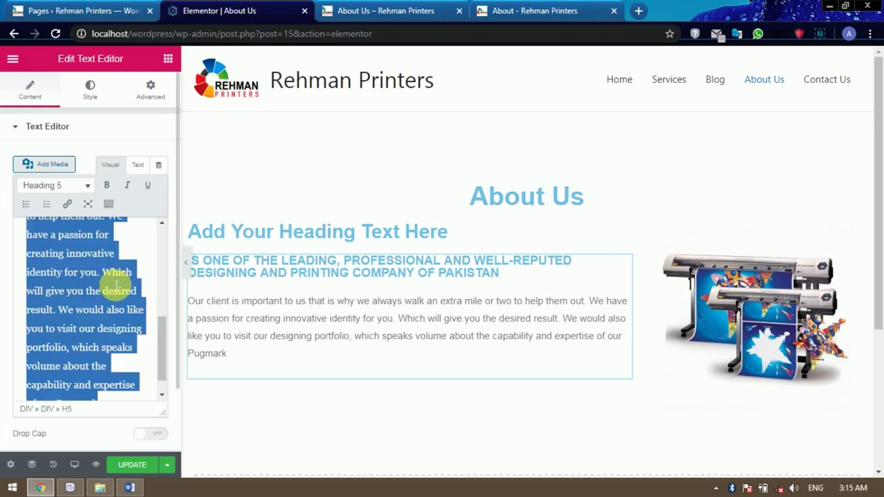
pyautogui.hotkey('shift', 'alt', 'j')
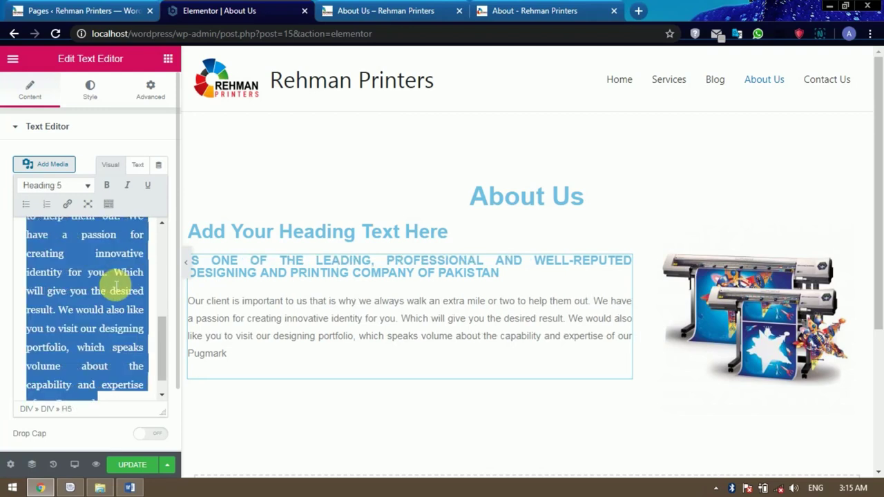
pyautogui.click(290, 236)
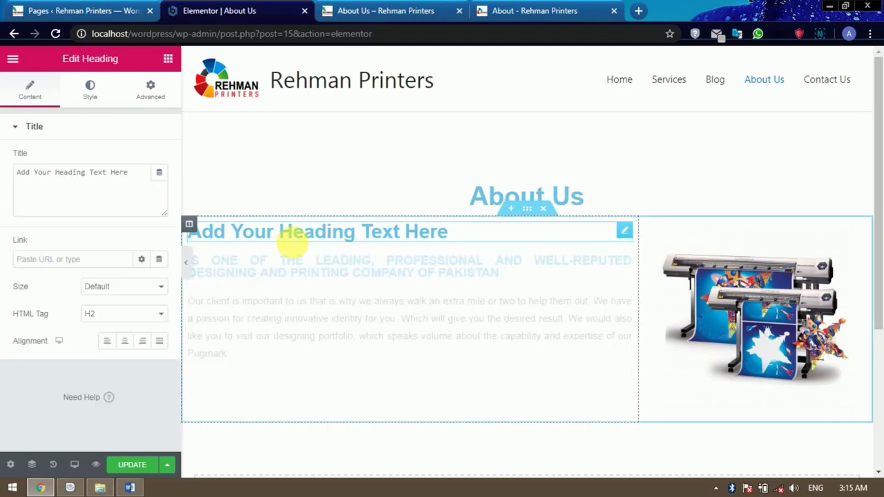
# Retitle the placeholder heading to 'Our Story' and set its text colour to #000000.
pyautogui.moveTo(138, 173); pyautogui.dragTo(23, 178)
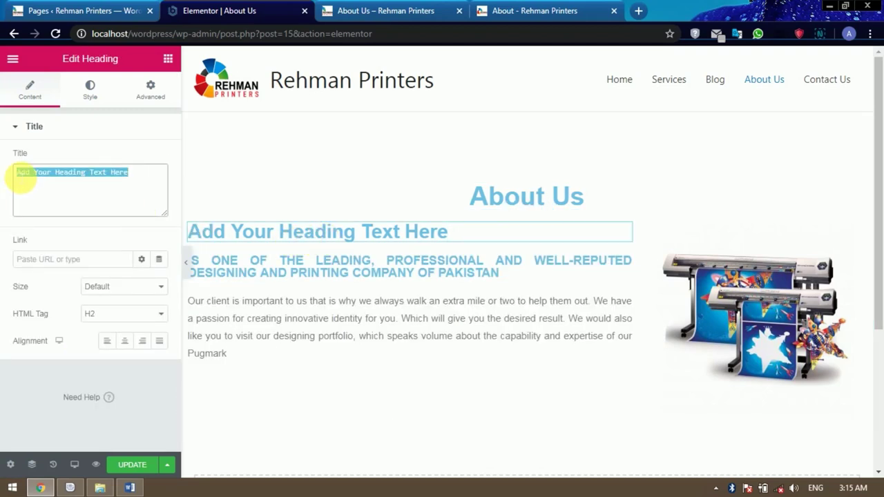
pyautogui.write('Our Story')
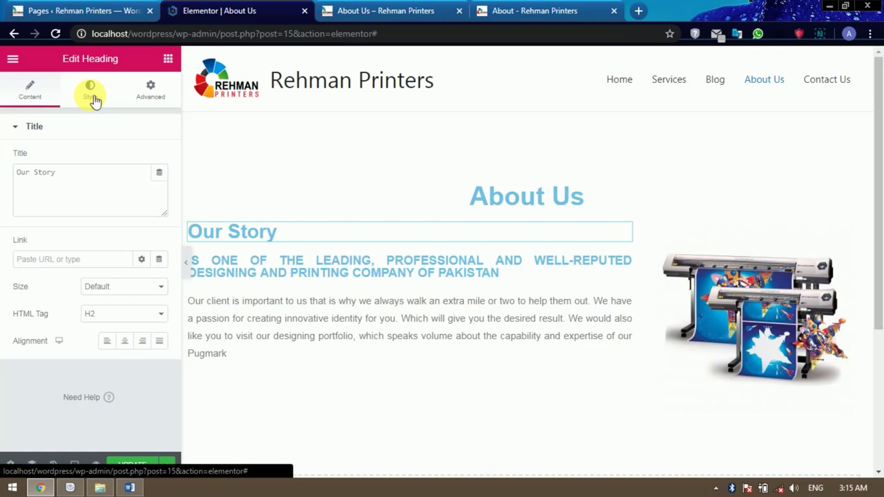
pyautogui.click(92, 97)
pyautogui.click(141, 158)
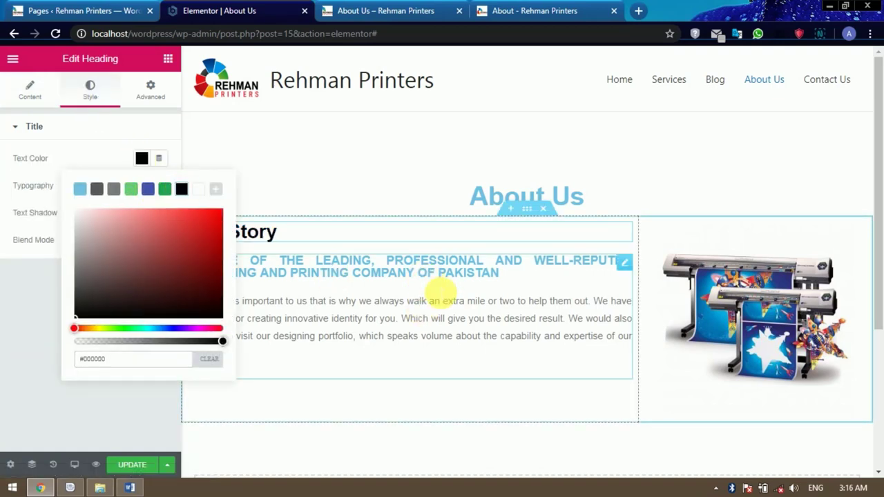
pyautogui.click(442, 301)
pyautogui.scroll(-2, 545, 344)
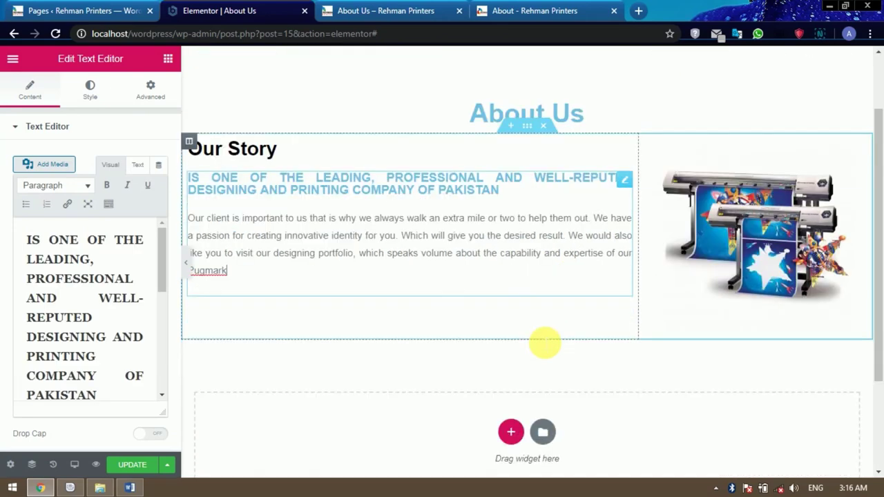
pyautogui.scroll(1, 565, 327)
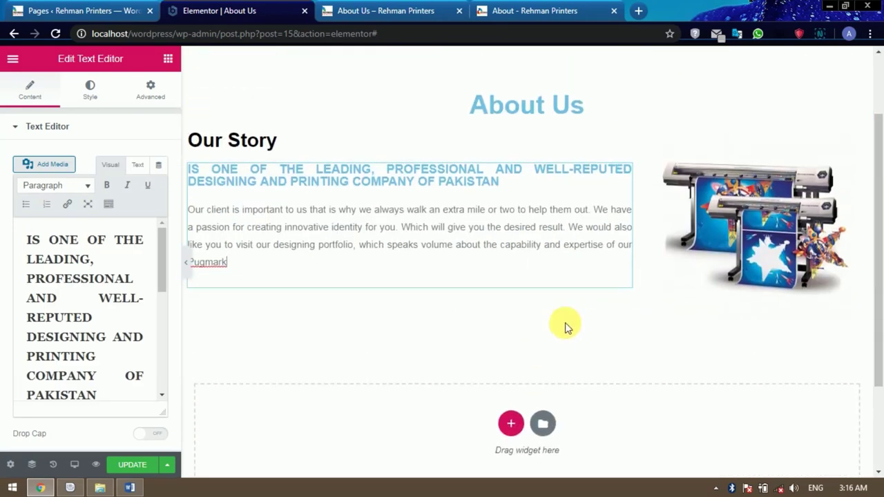
pyautogui.scroll(1, 631, 253)
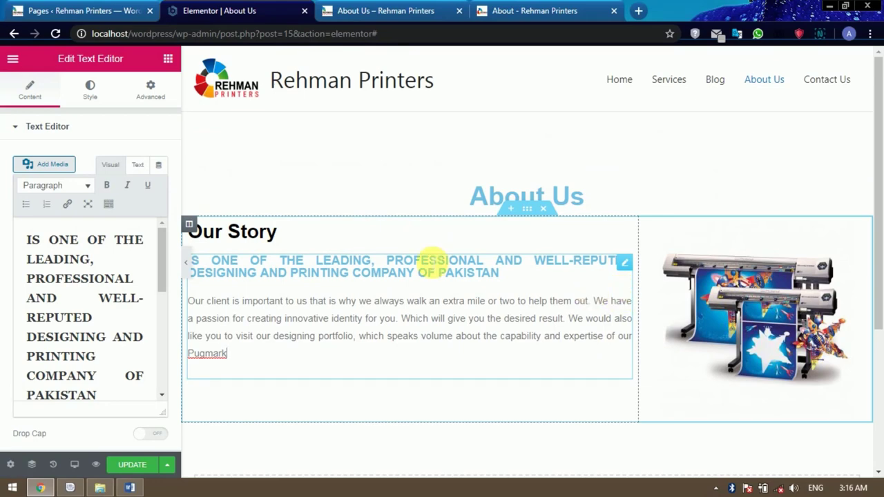
# Compare the section against the live About page, then return to the Elementor editor.
pyautogui.click(533, 11)
pyautogui.scroll(-3, 518, 247)
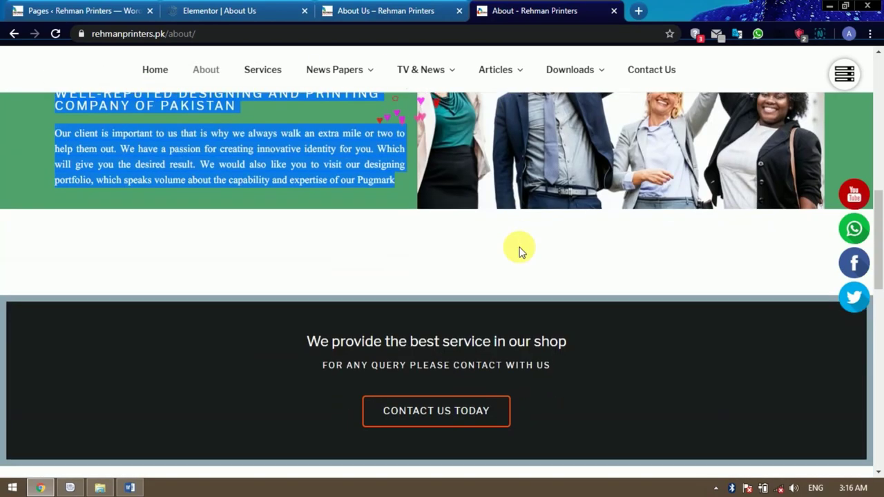
pyautogui.scroll(-1, 519, 248)
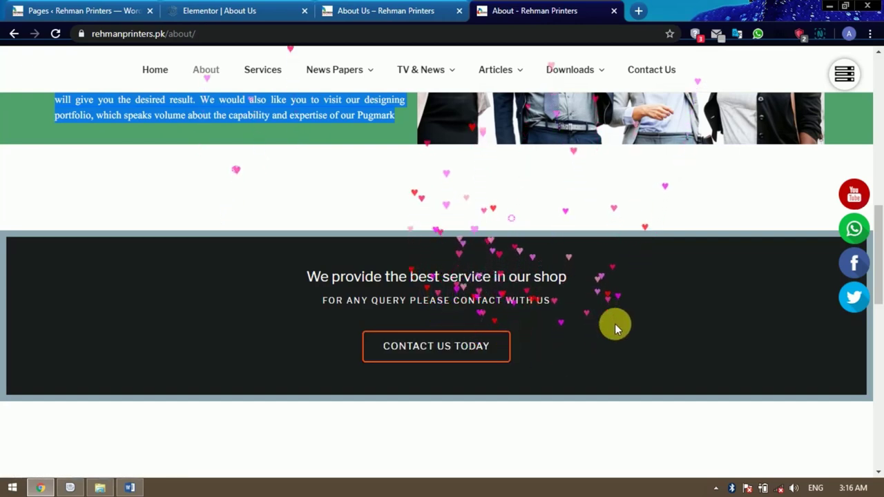
pyautogui.click(258, 11)
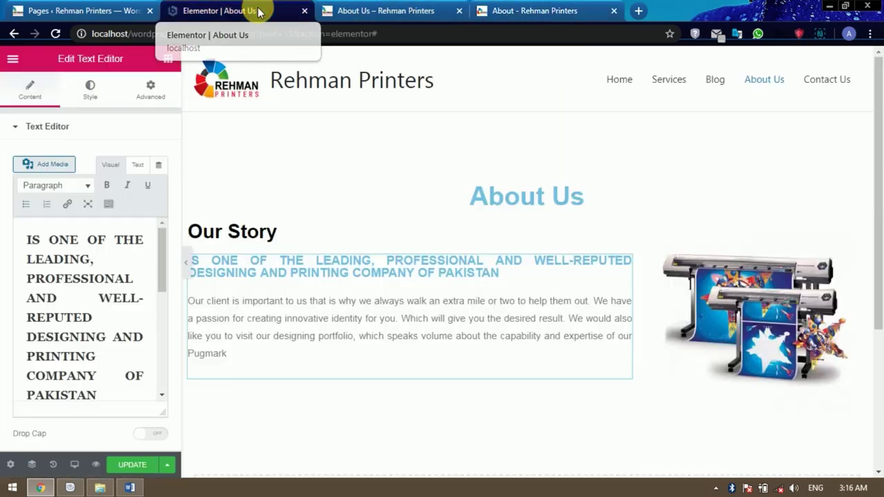
pyautogui.scroll(-2, 524, 374)
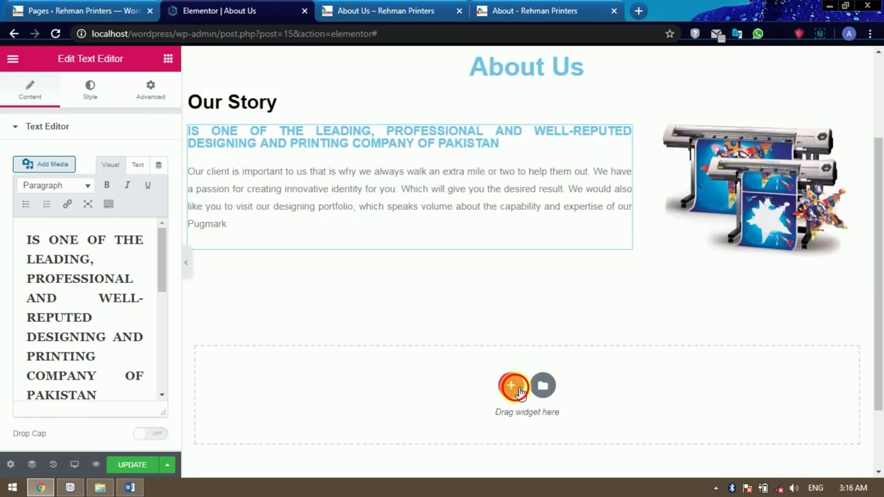
# Add a one-column section below Our Story and drop a Spacer widget into it.
pyautogui.click(512, 386)
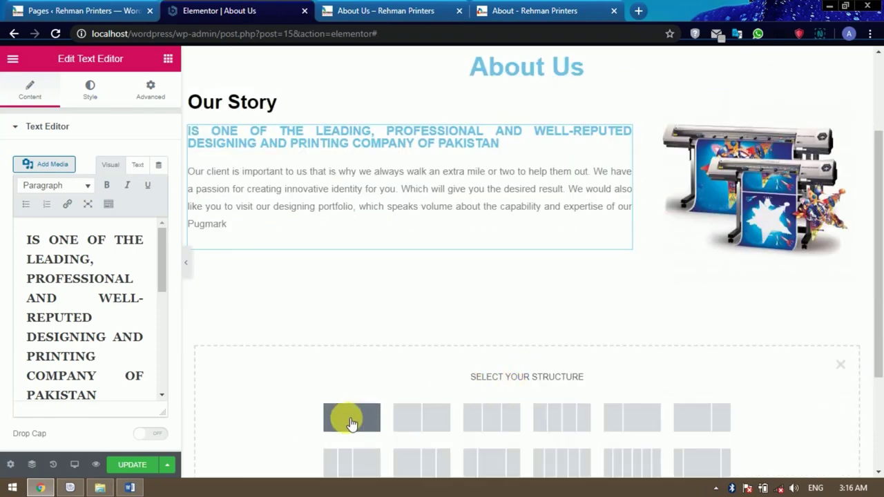
pyautogui.click(351, 418)
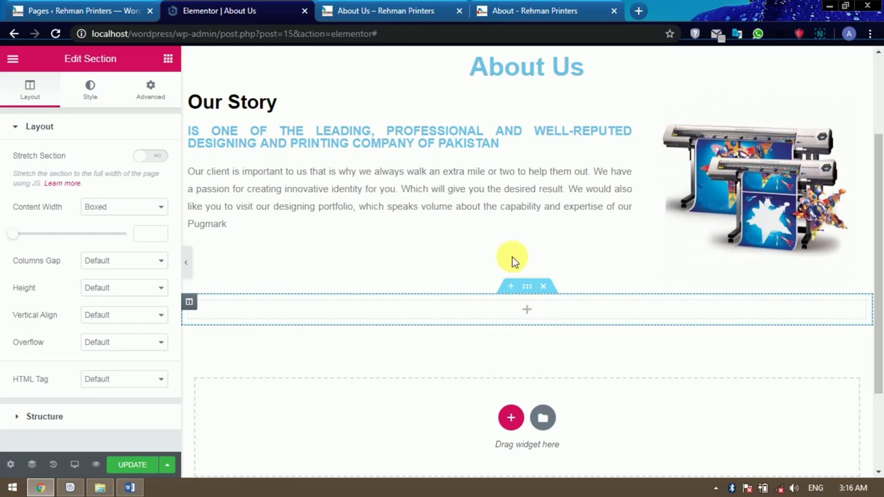
pyautogui.click(528, 311)
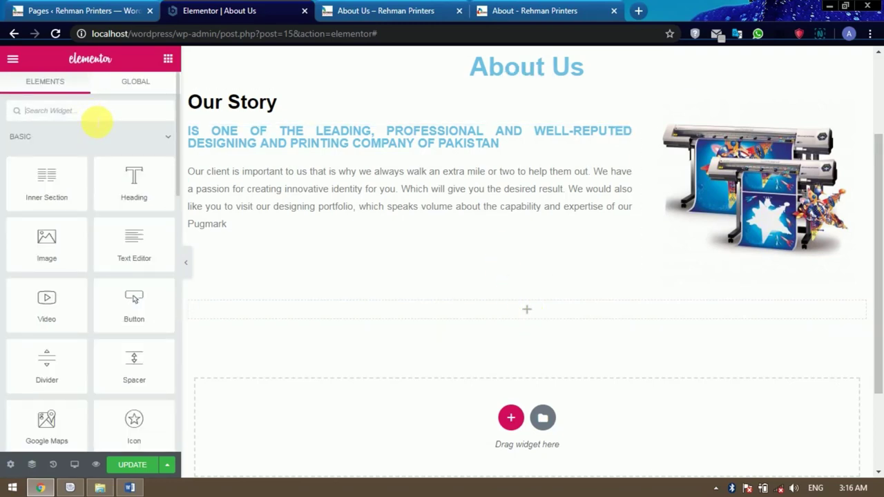
pyautogui.write('sp')
pyautogui.moveTo(55, 150); pyautogui.dragTo(529, 310)
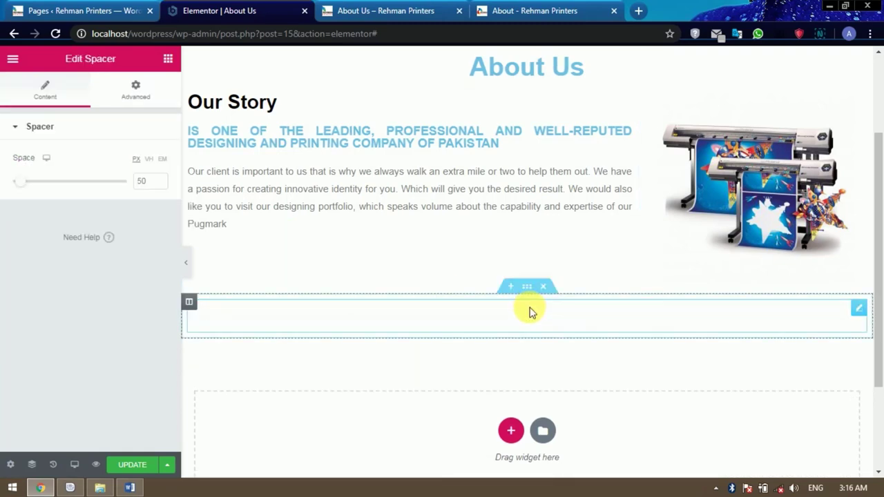
# Give the Our Story section a light grey #E1E0E0 classic background.
pyautogui.scroll(1, 529, 310)
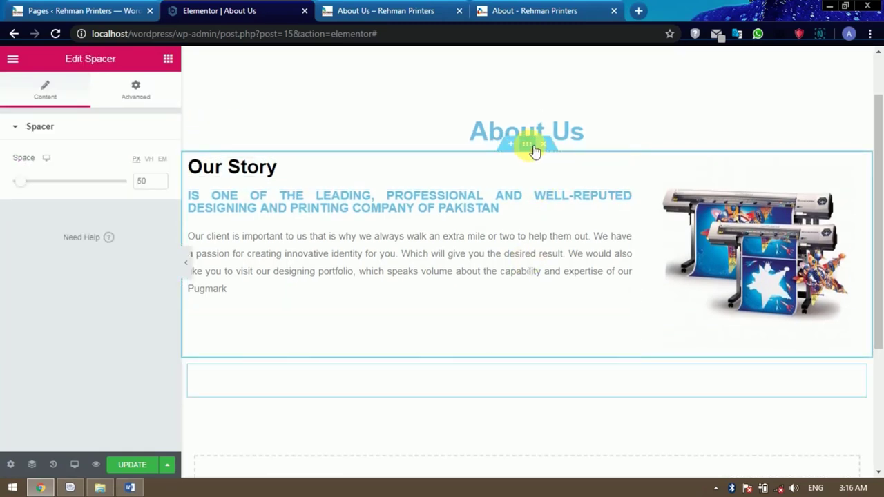
pyautogui.click(533, 146)
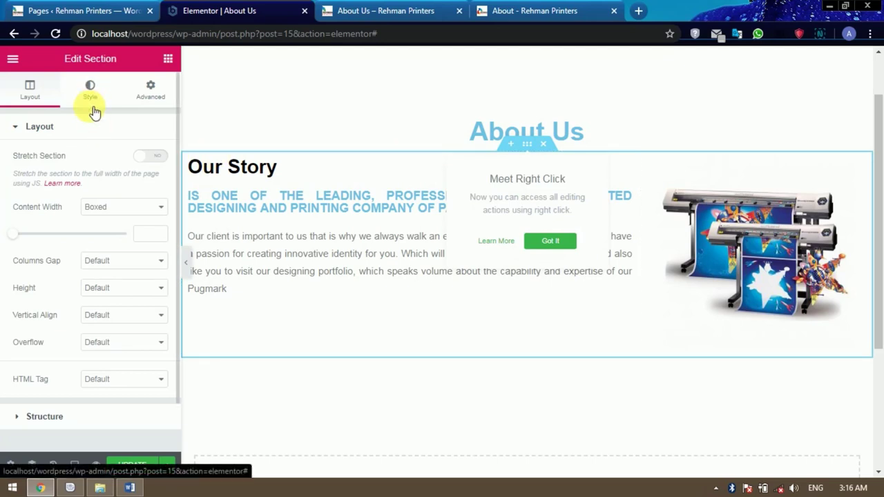
pyautogui.click(93, 104)
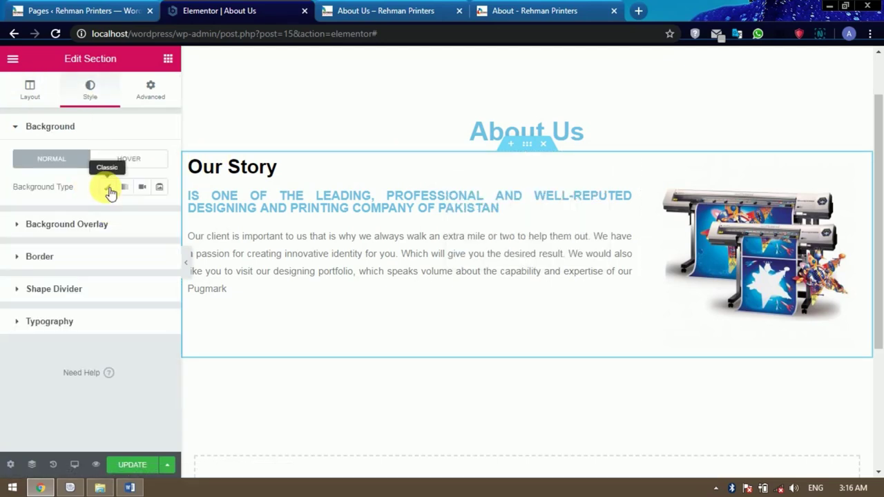
pyautogui.click(109, 187)
pyautogui.click(140, 214)
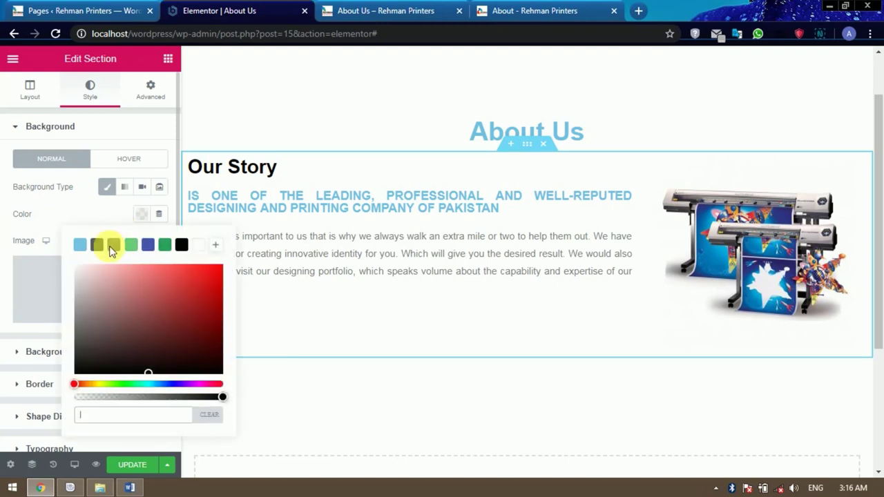
pyautogui.click(114, 245)
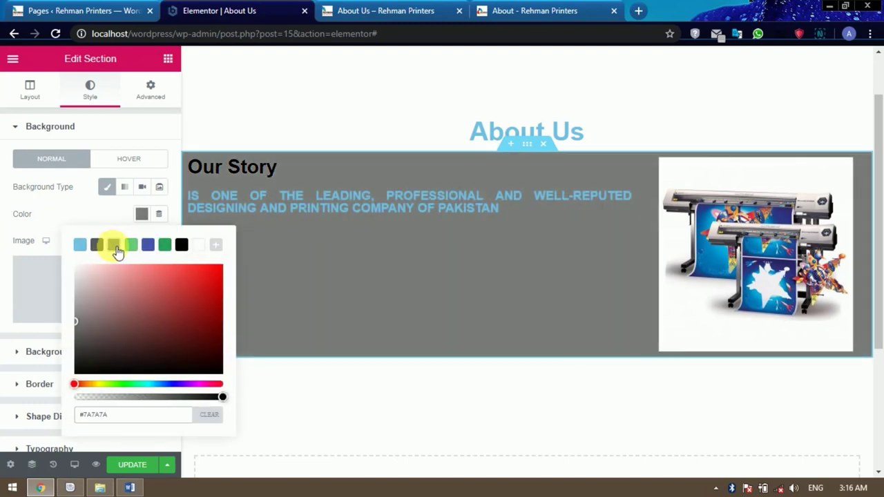
pyautogui.click(97, 279)
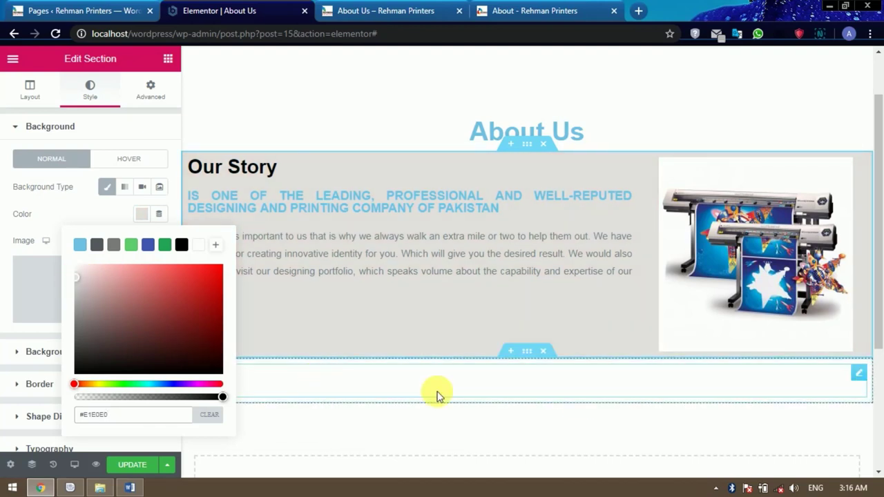
pyautogui.click(570, 389)
pyautogui.scroll(-1, 572, 393)
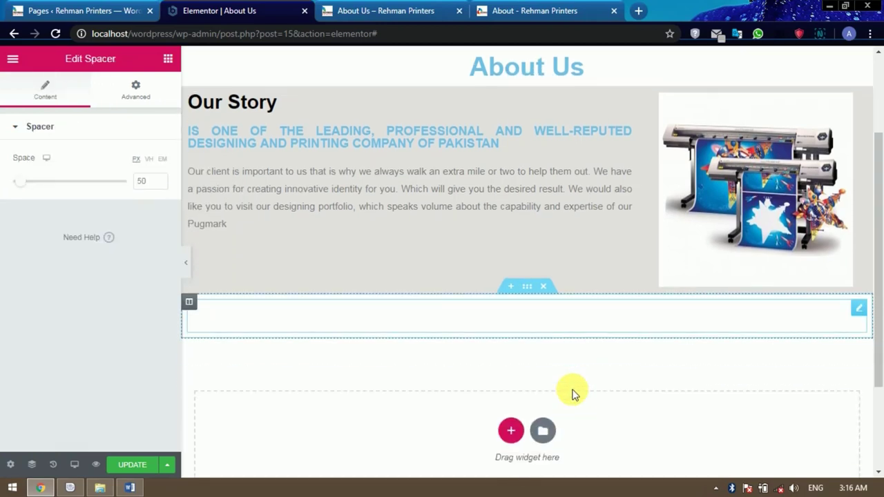
# Add a single-column section containing a Heading widget with a Button below it.
pyautogui.click(508, 431)
pyautogui.scroll(-2, 511, 407)
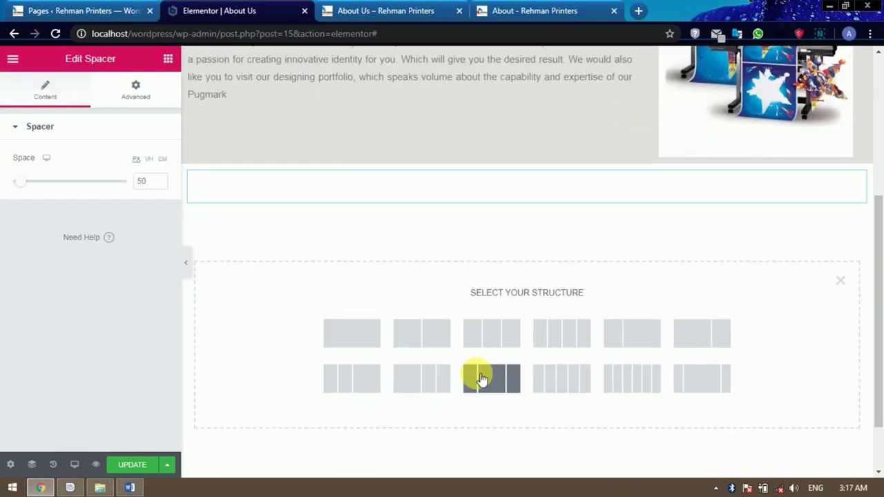
pyautogui.click(354, 338)
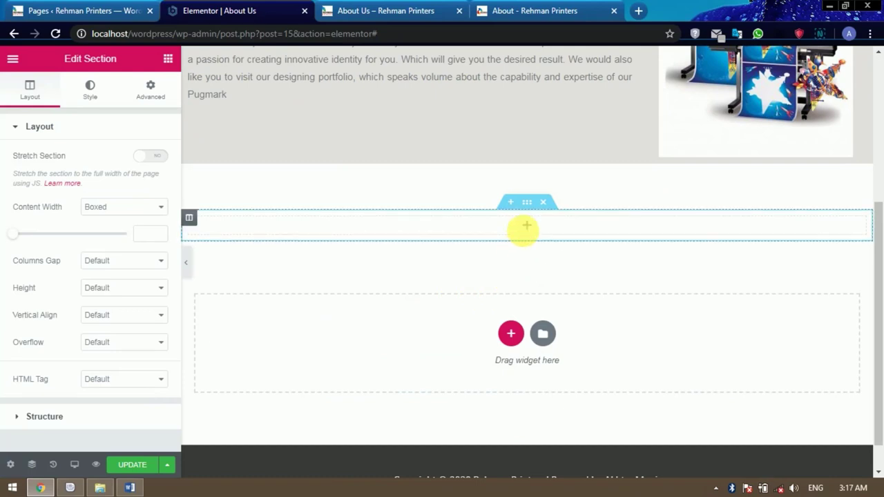
pyautogui.click(518, 12)
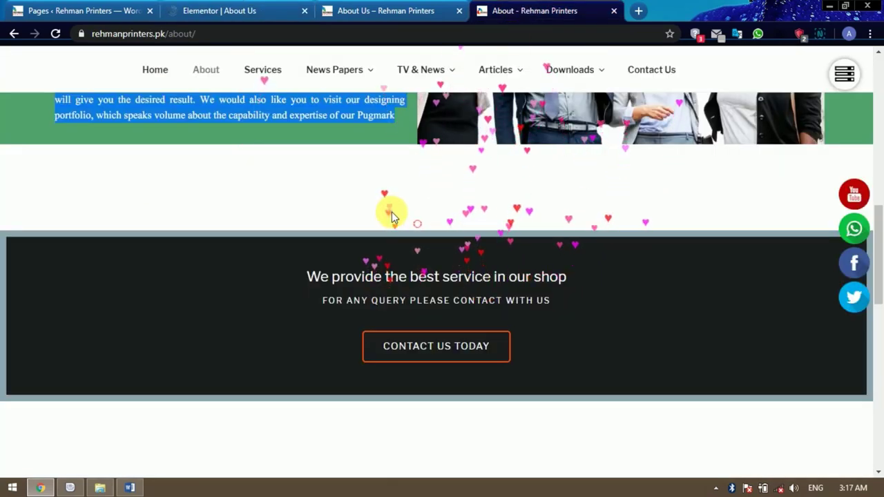
pyautogui.click(244, 10)
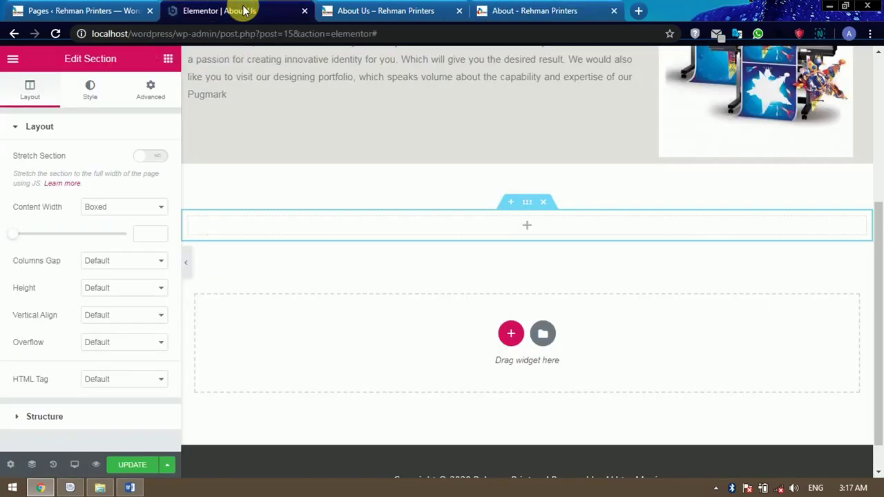
pyautogui.click(168, 58)
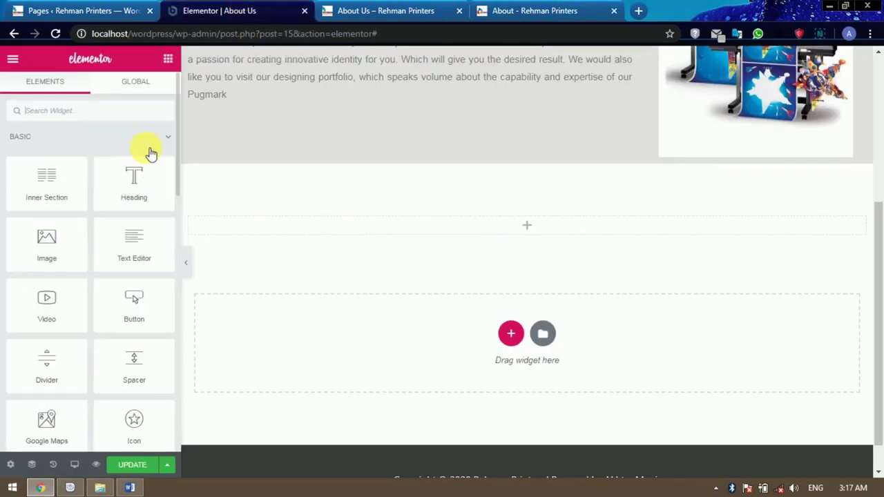
pyautogui.moveTo(143, 188); pyautogui.dragTo(542, 224)
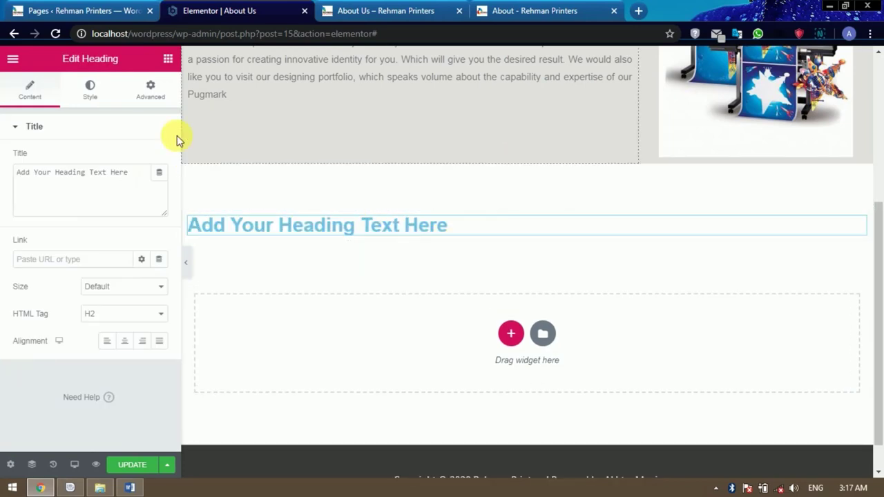
pyautogui.click(170, 59)
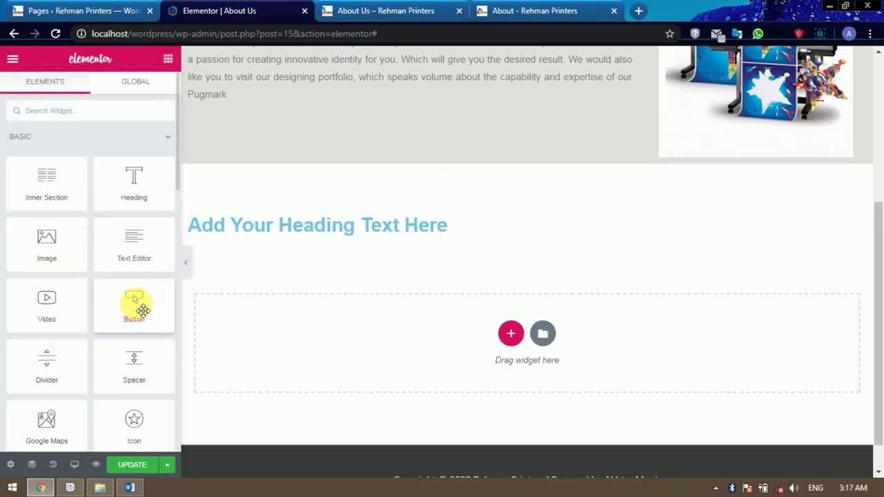
pyautogui.moveTo(138, 308); pyautogui.dragTo(461, 236)
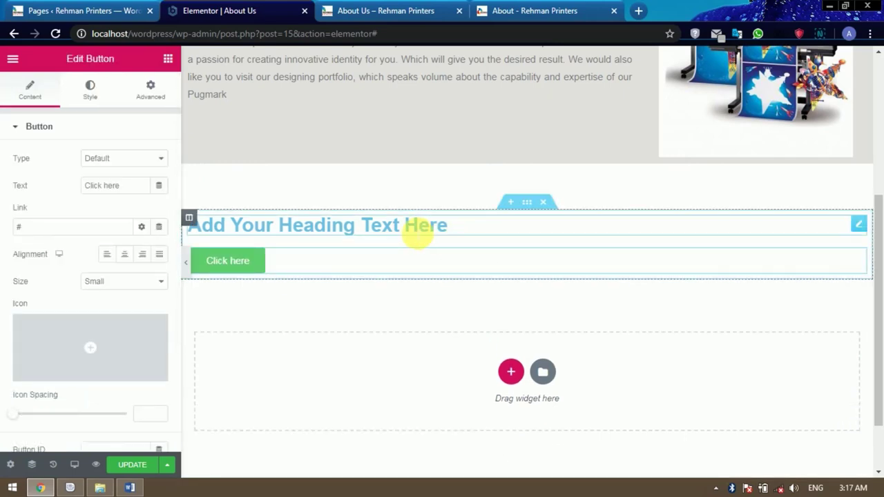
# Center both the heading and the Click here button.
pyautogui.click(418, 235)
pyautogui.click(124, 341)
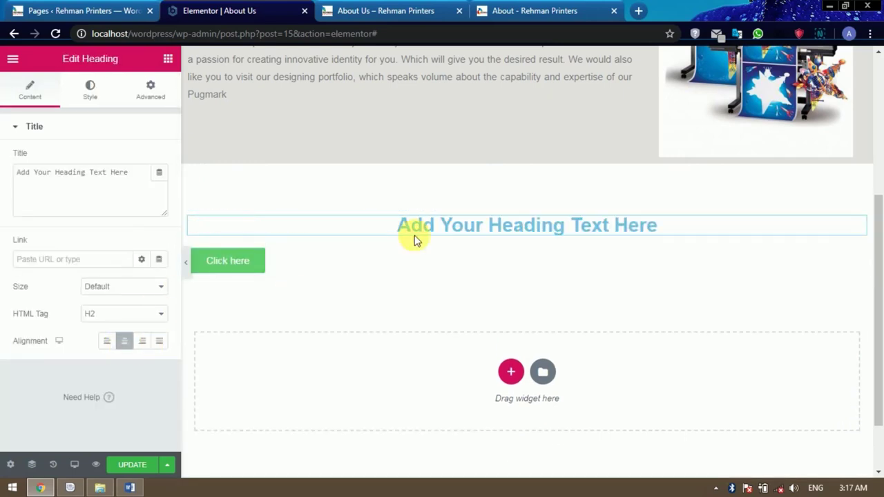
pyautogui.click(262, 268)
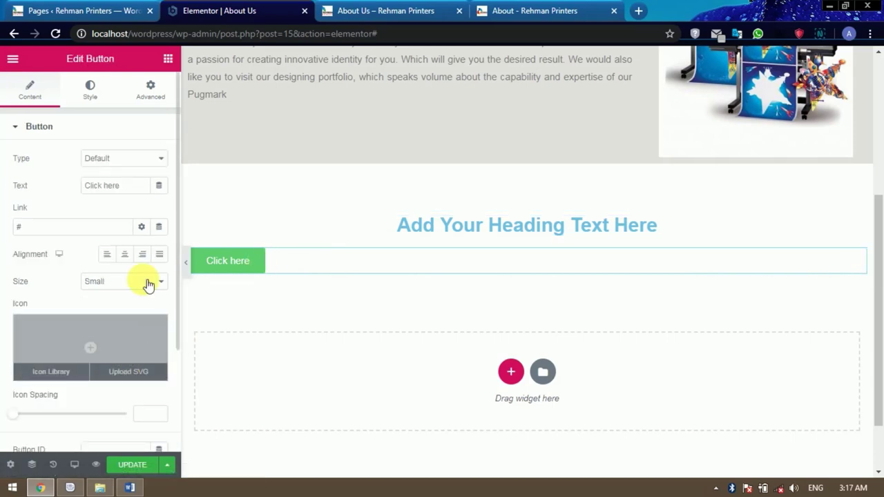
pyautogui.click(125, 255)
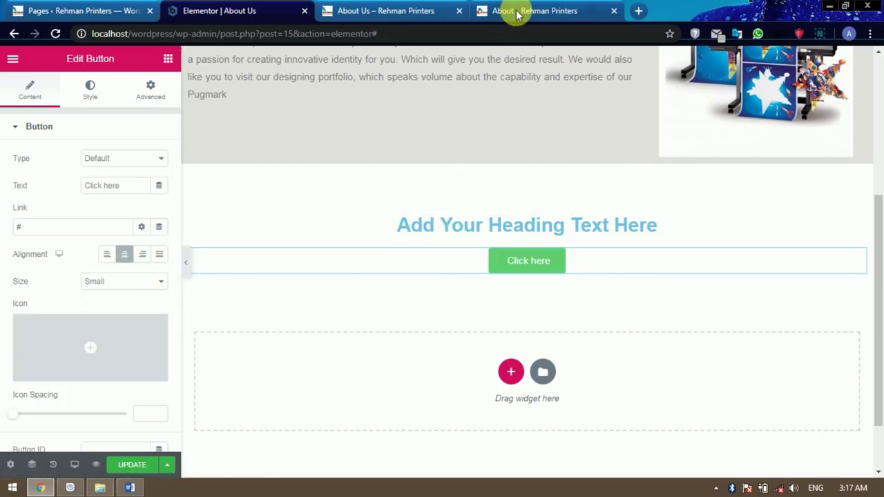
# Paste the live About page's dark banner text into the heading title and make it H4.
pyautogui.click(518, 12)
pyautogui.doubleClick(316, 276)
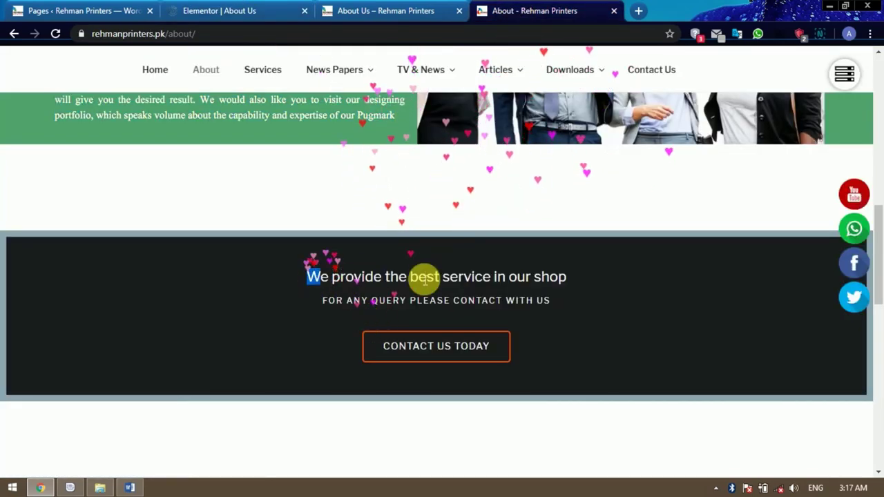
pyautogui.moveTo(424, 276); pyautogui.dragTo(556, 304)
pyautogui.hotkey('ctrl', 'c')
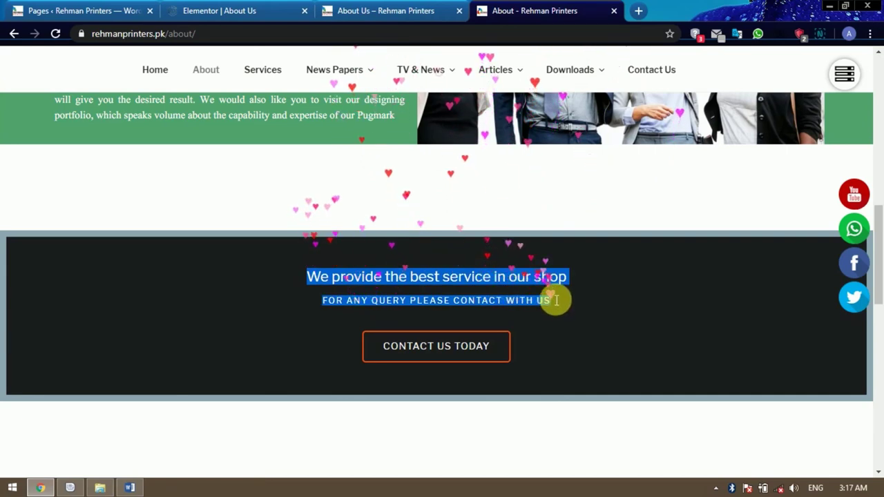
pyautogui.click(388, 13)
pyautogui.click(248, 11)
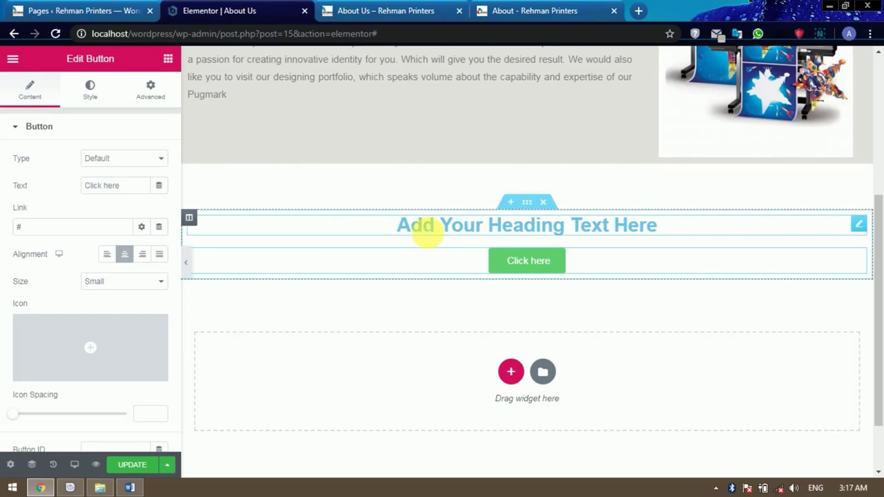
pyautogui.click(428, 228)
pyautogui.moveTo(142, 177); pyautogui.dragTo(5, 171)
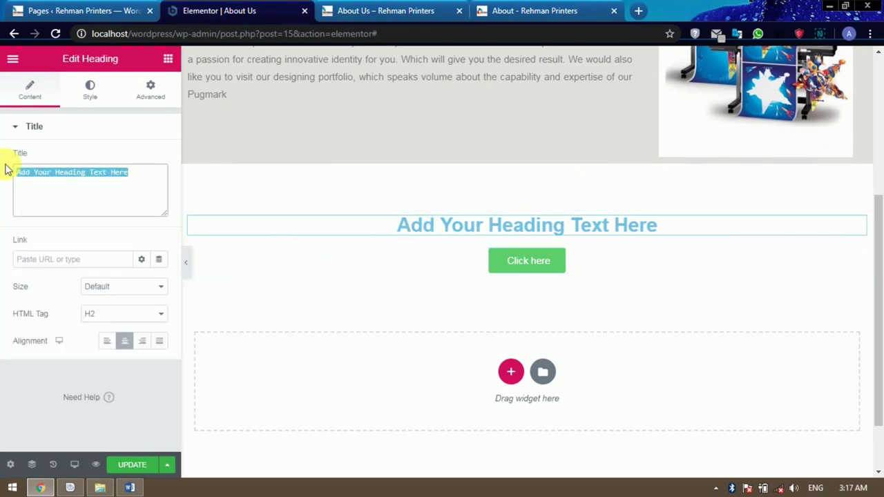
pyautogui.hotkey('ctrl', 'v')
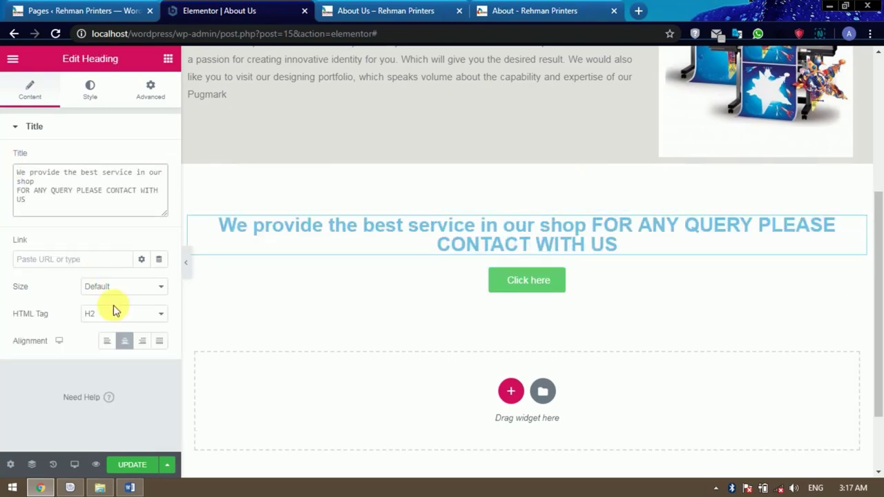
pyautogui.click(119, 316)
pyautogui.click(105, 356)
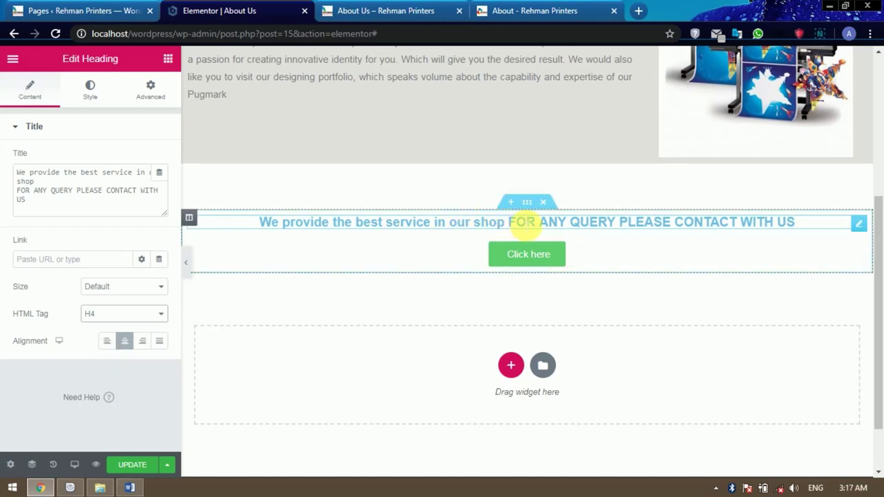
# Adjust the heading text directly on the page.
pyautogui.click(518, 225)
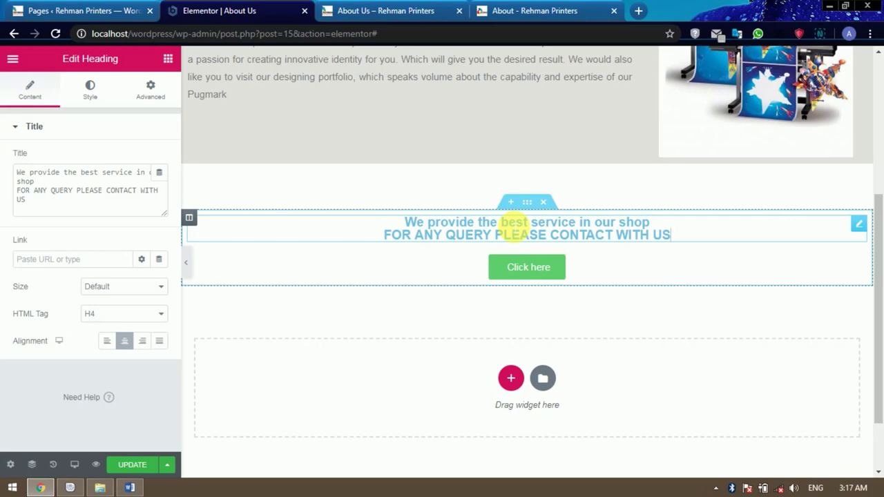
pyautogui.click(696, 269)
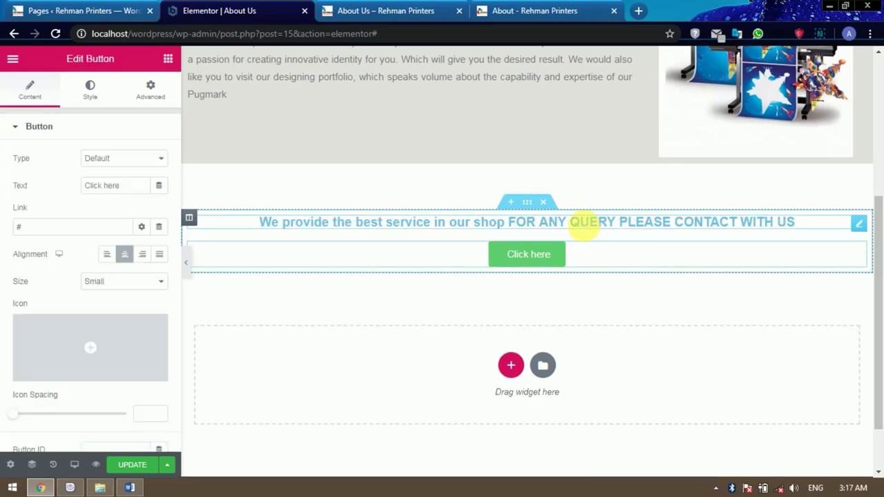
pyautogui.click(583, 226)
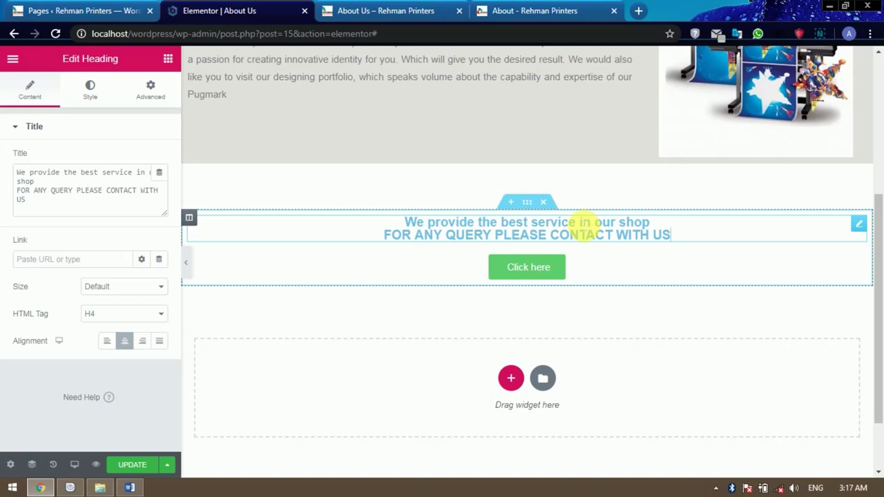
pyautogui.click(168, 59)
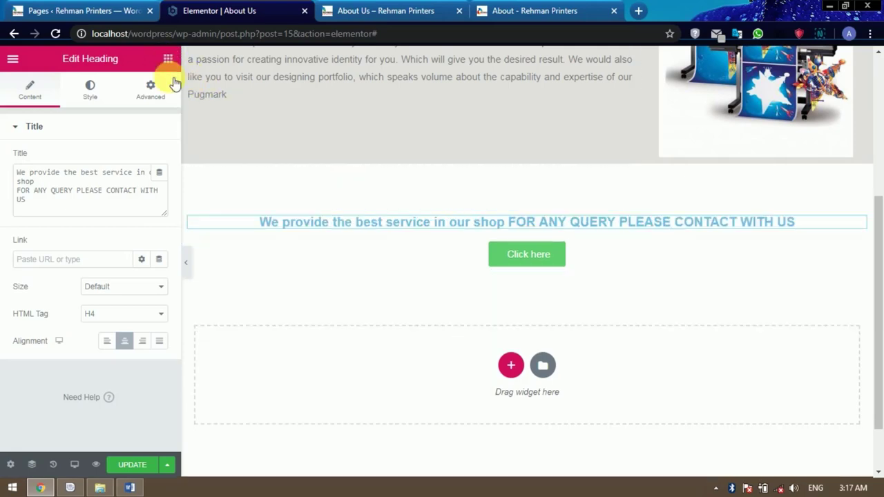
# Add a centred Text Editor with the pasted two-line service text and delete the old heading.
pyautogui.moveTo(132, 241); pyautogui.dragTo(489, 214)
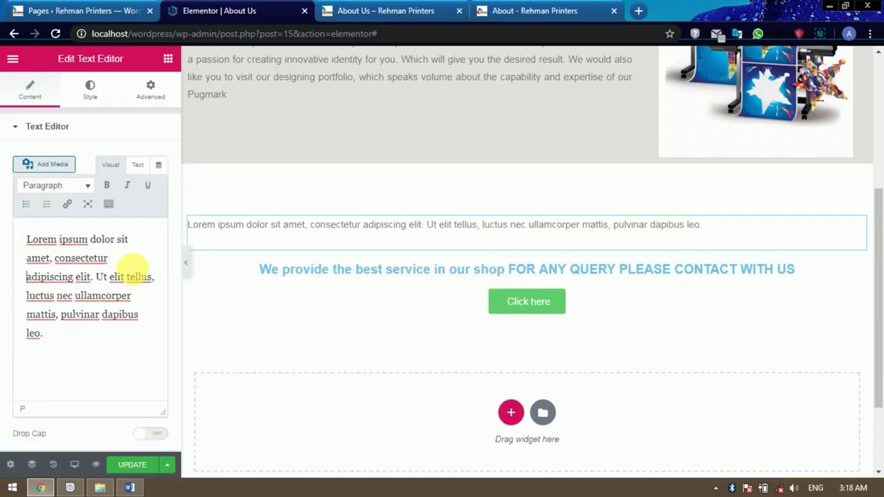
pyautogui.hotkey('ctrl', 'a')
pyautogui.hotkey('ctrl', 'v')
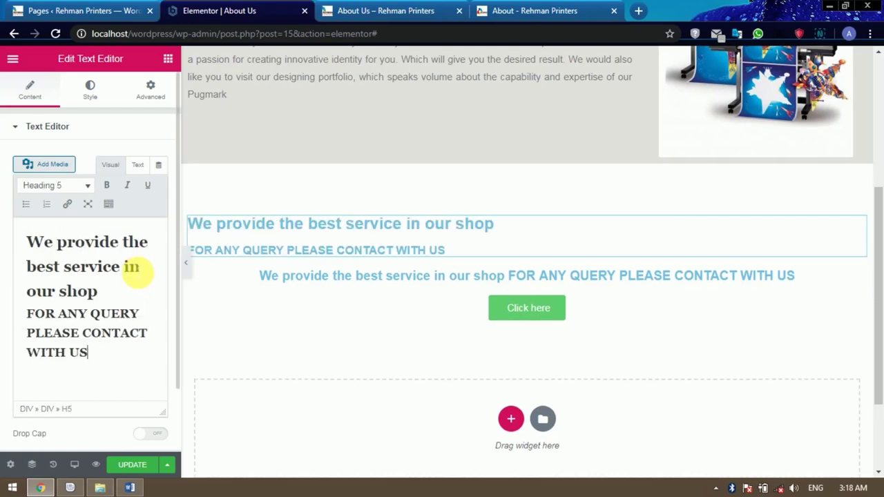
pyautogui.click(90, 90)
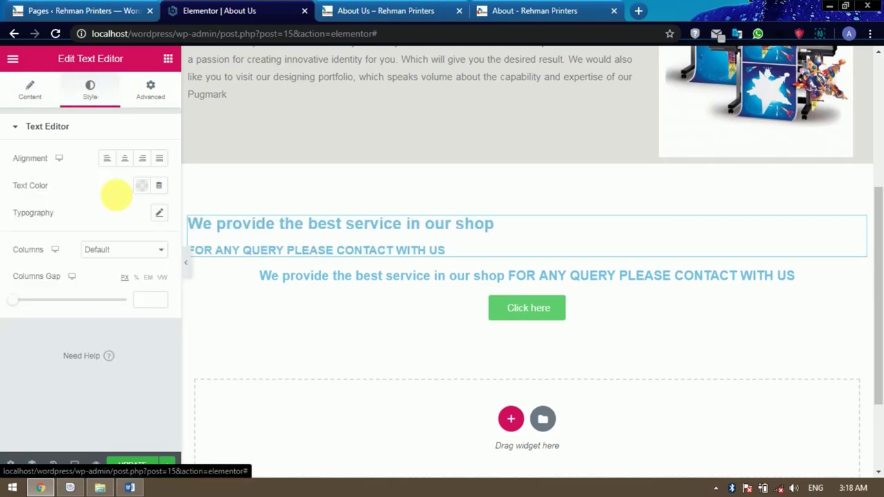
pyautogui.click(125, 159)
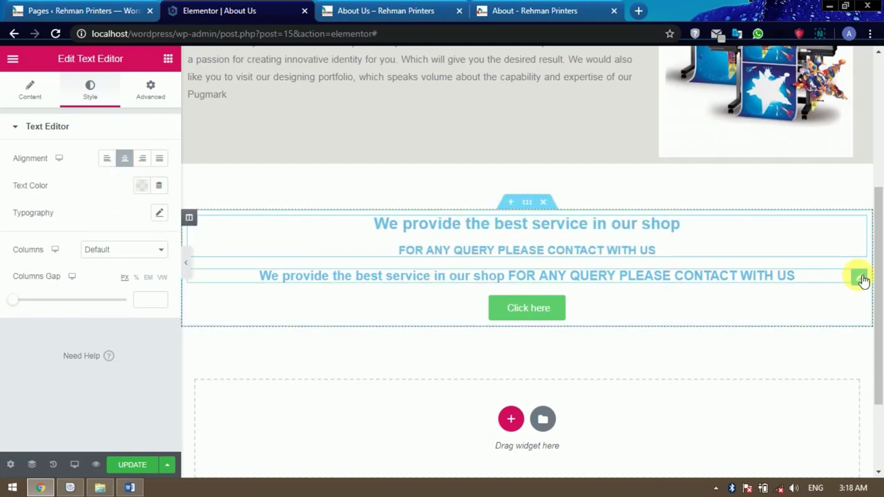
pyautogui.click(861, 277)
pyautogui.press('Delete')
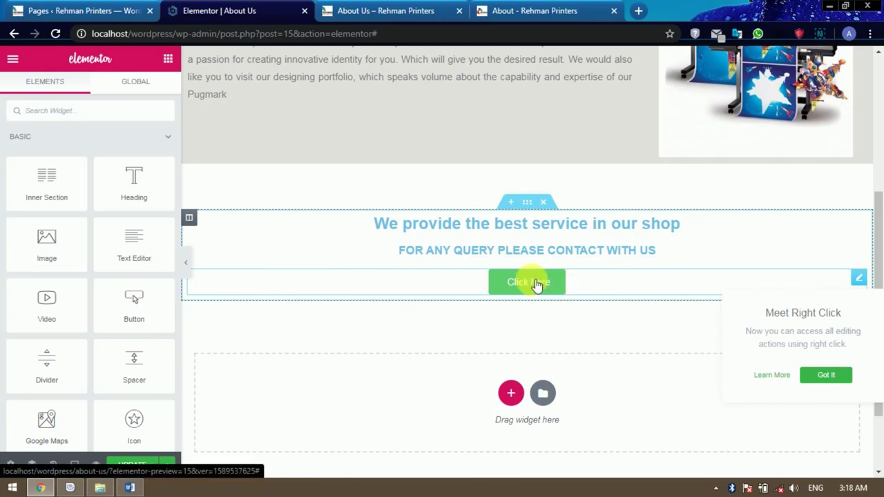
# Give the call-to-action section a classic black #000000 background.
pyautogui.click(528, 203)
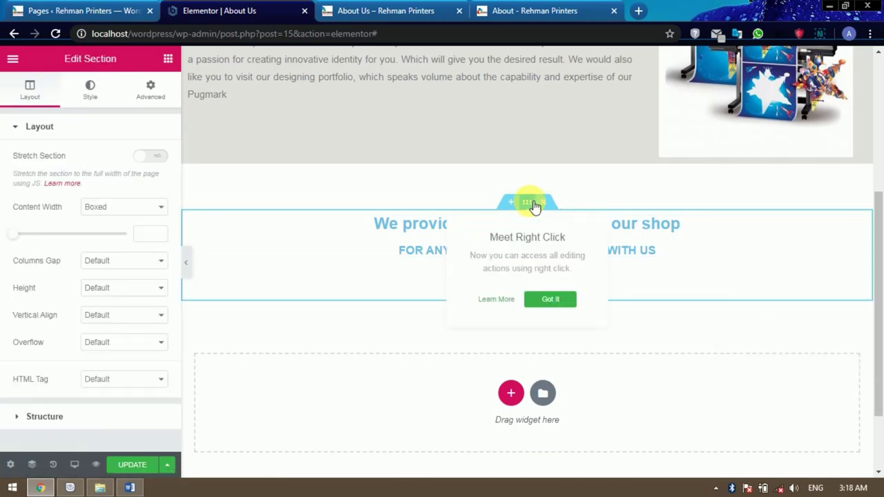
pyautogui.click(90, 90)
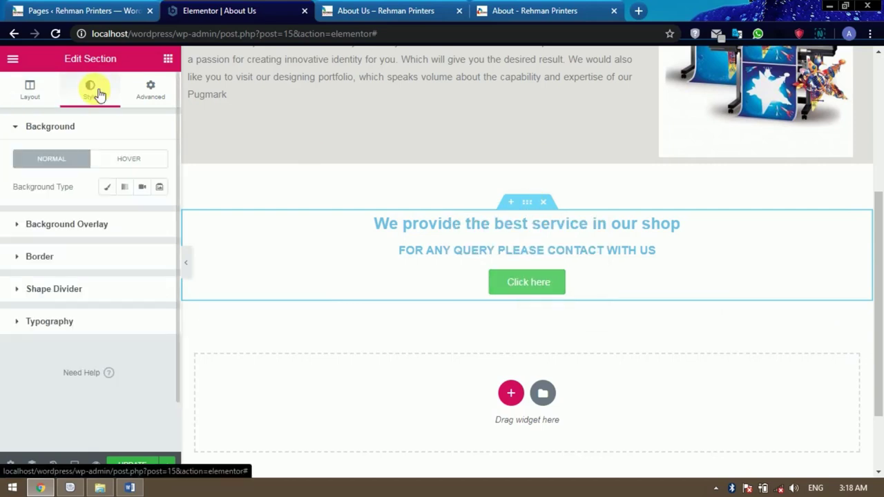
pyautogui.click(108, 187)
pyautogui.click(141, 214)
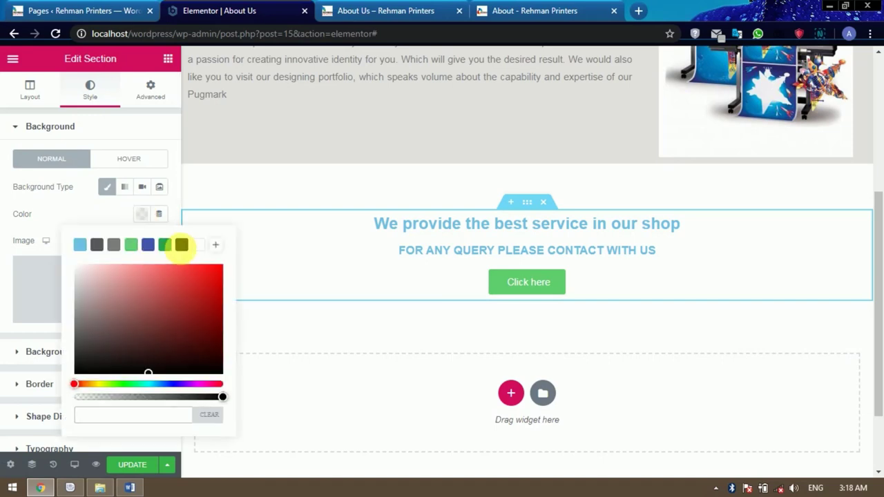
pyautogui.click(183, 245)
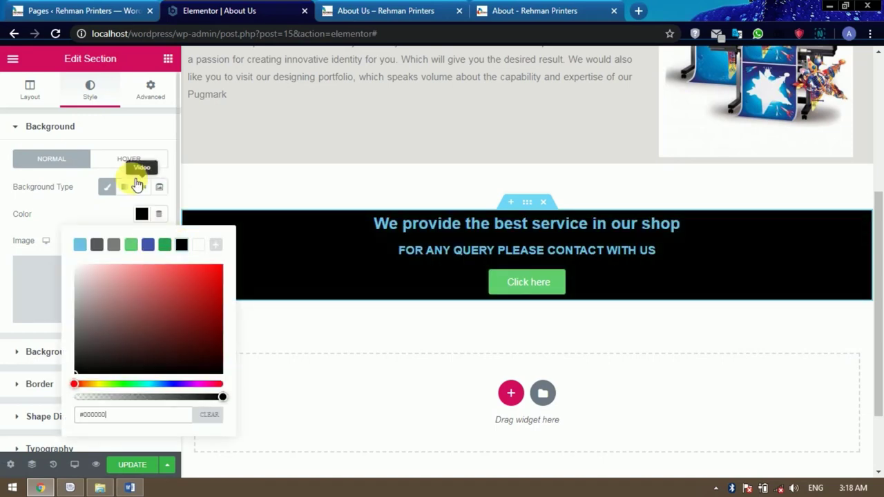
pyautogui.click(148, 130)
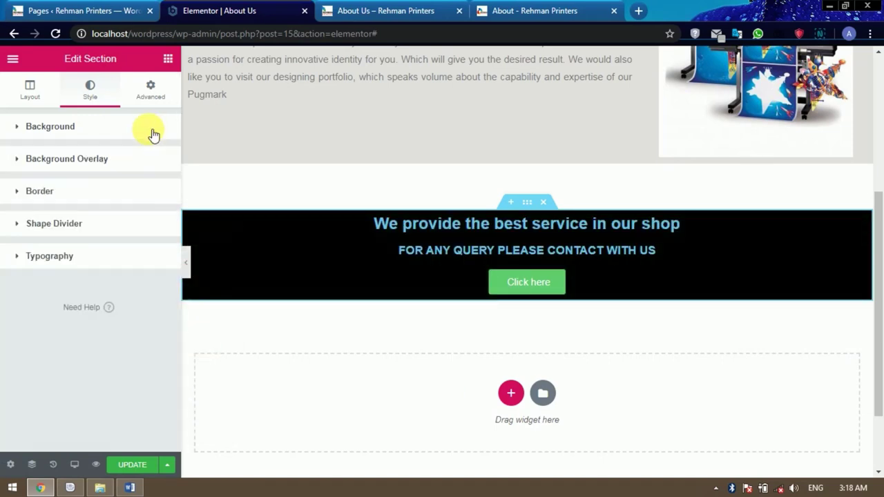
# Set the section's linked padding to 40 px on every side.
pyautogui.click(164, 95)
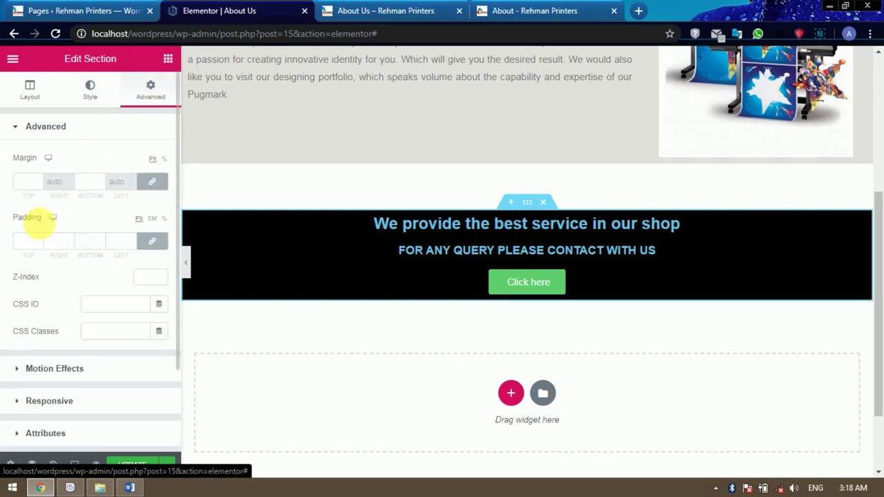
pyautogui.click(38, 239)
pyautogui.moveTo(39, 240); pyautogui.dragTo(38, 243)
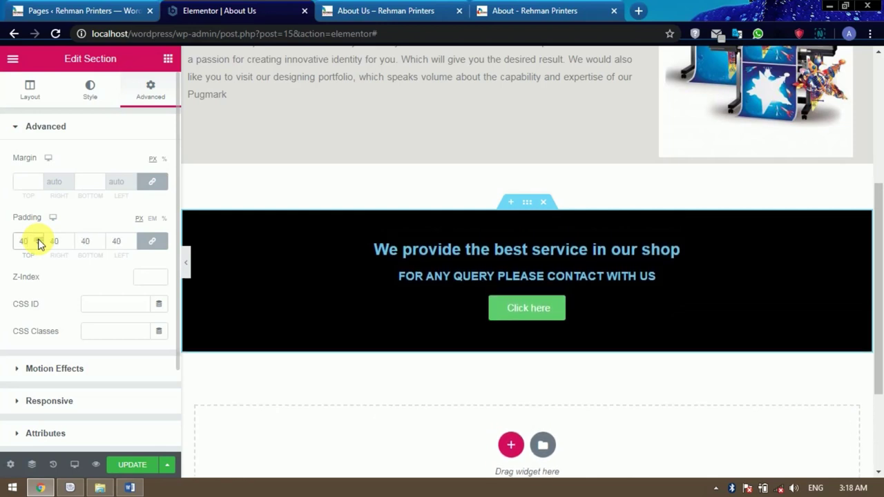
# Change the button's text from 'Click here' to 'Contact us Today'.
pyautogui.click(515, 311)
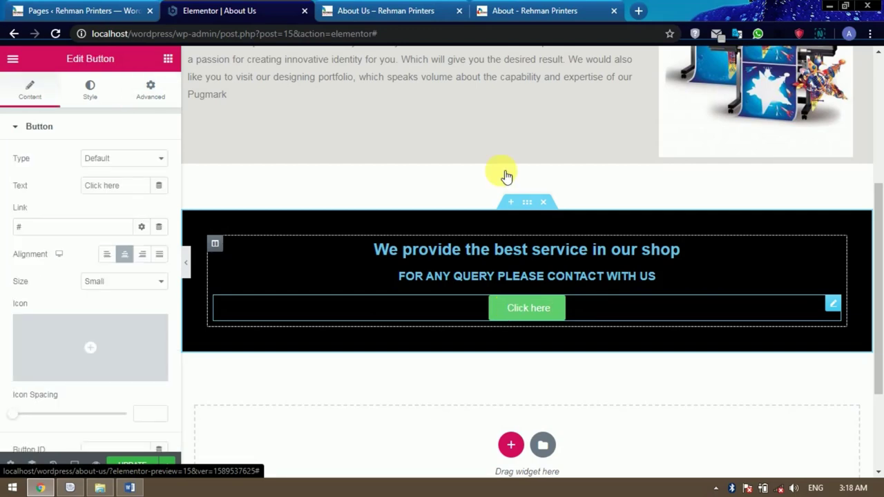
pyautogui.click(539, 10)
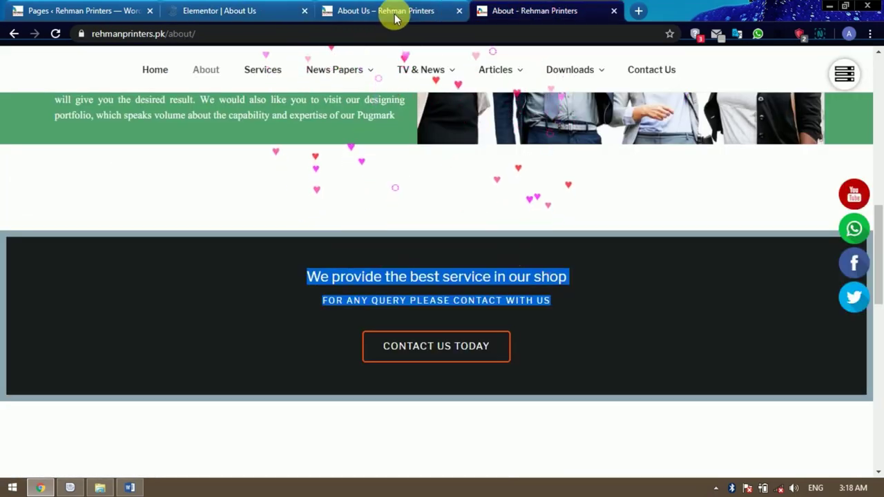
pyautogui.click(204, 10)
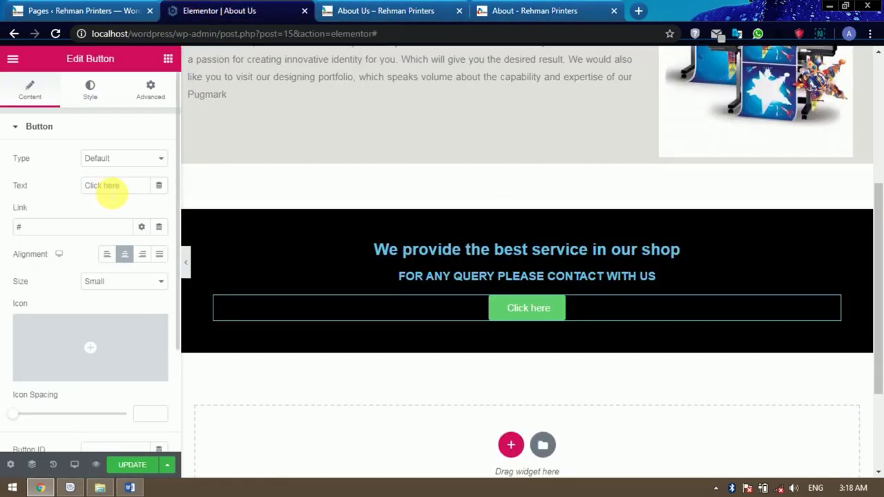
pyautogui.moveTo(125, 187); pyautogui.dragTo(63, 187)
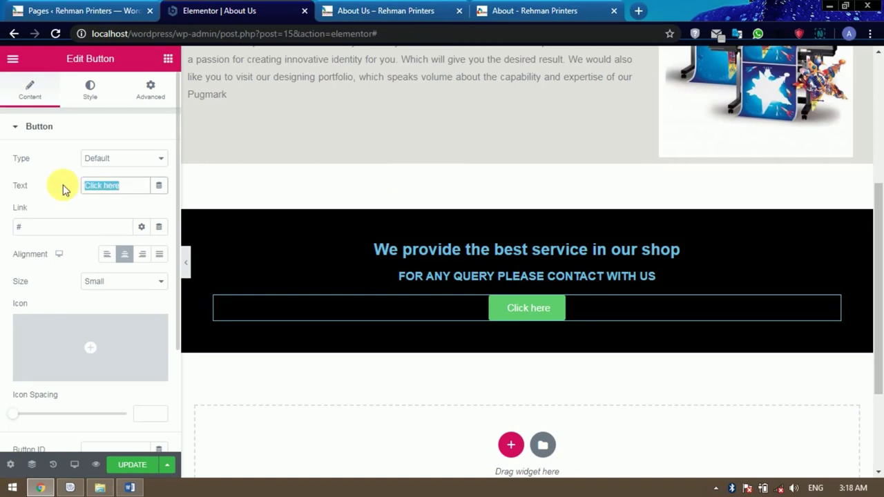
pyautogui.write('Contact us')
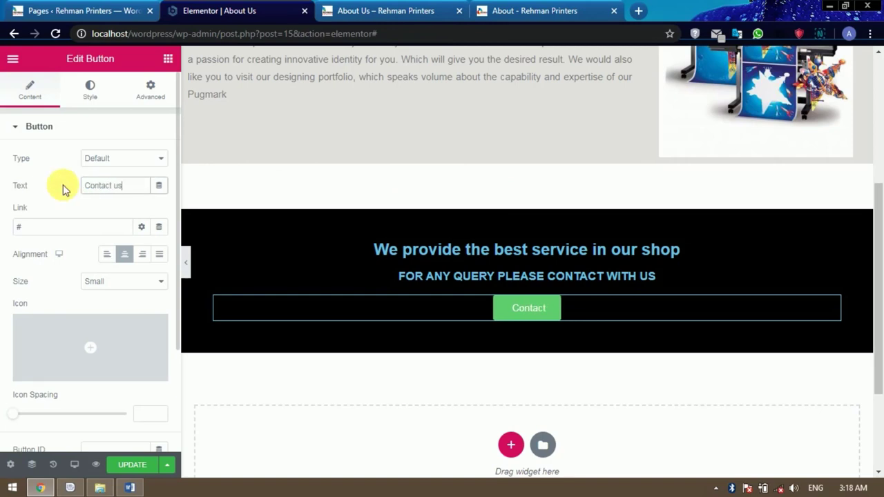
pyautogui.write(' Today')
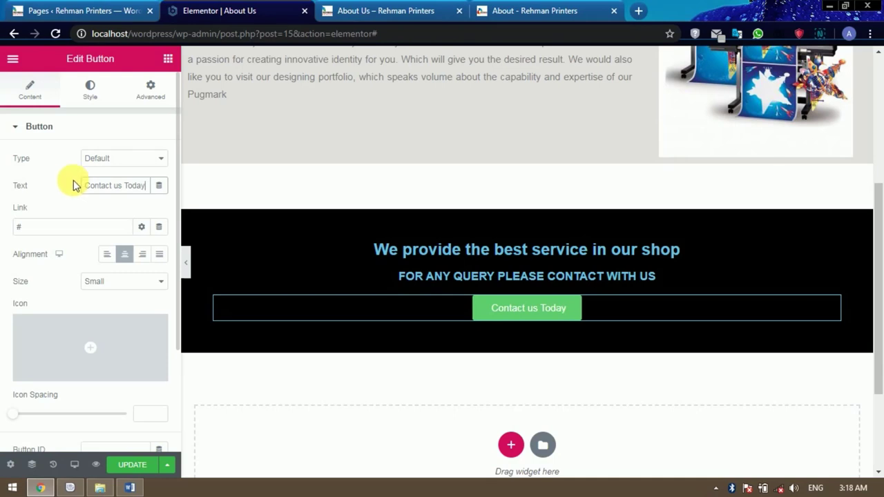
pyautogui.click(94, 98)
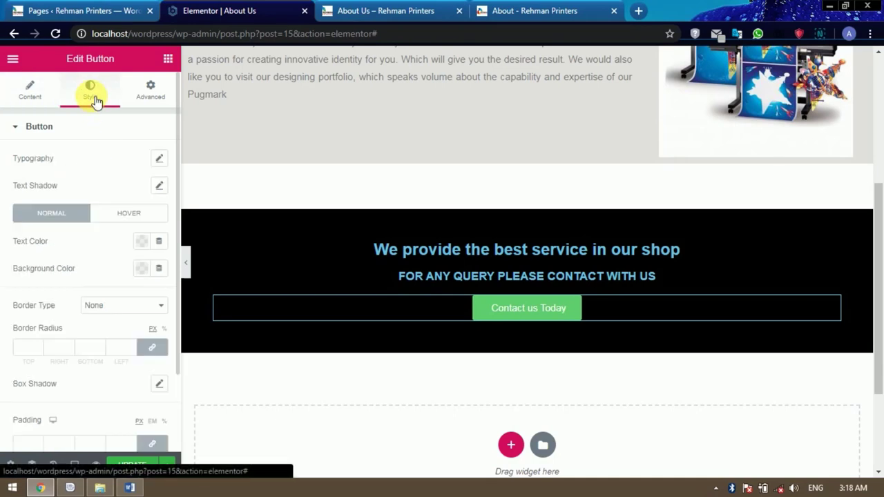
pyautogui.click(494, 10)
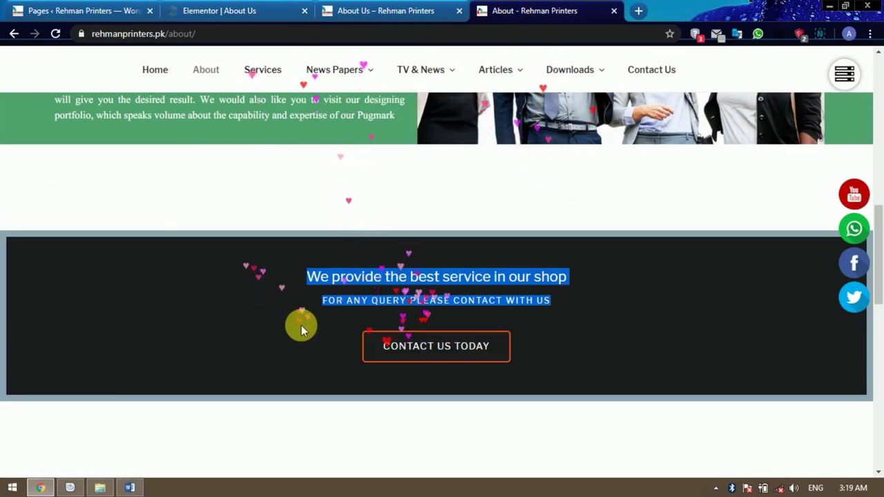
pyautogui.click(252, 13)
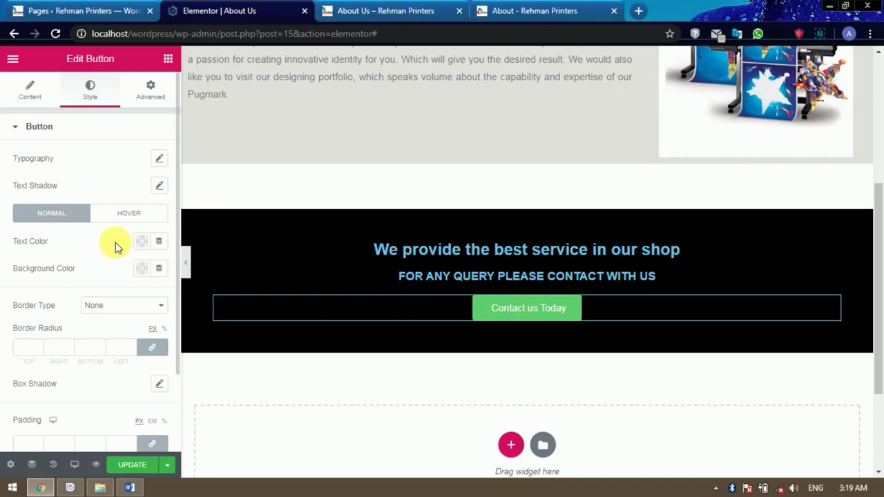
# Set the button's background colour to black.
pyautogui.scroll(-2, 115, 243)
pyautogui.scroll(1, 115, 242)
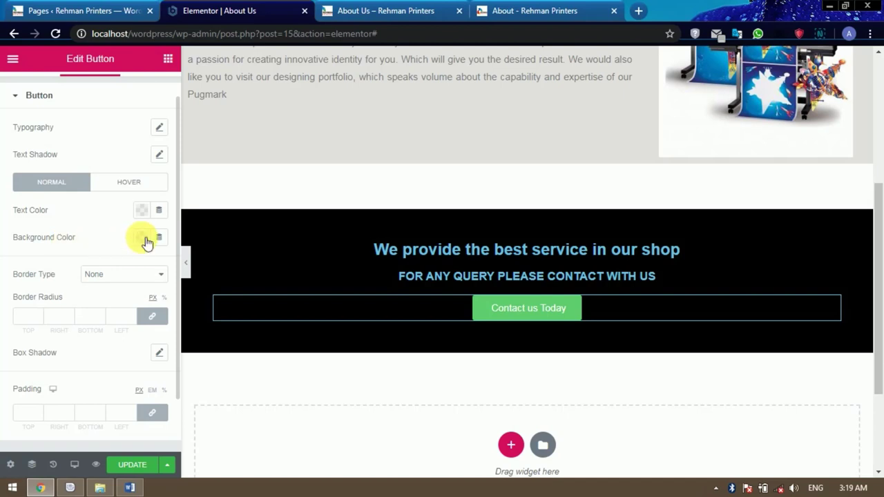
pyautogui.click(141, 237)
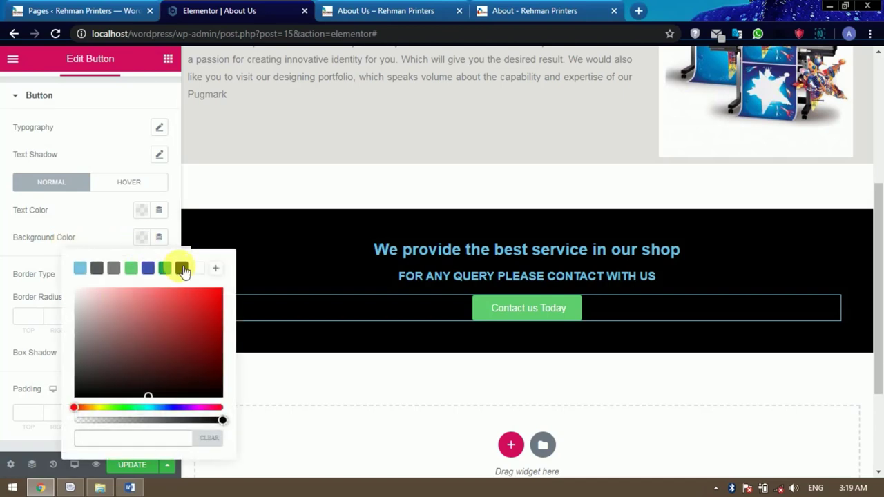
pyautogui.click(181, 268)
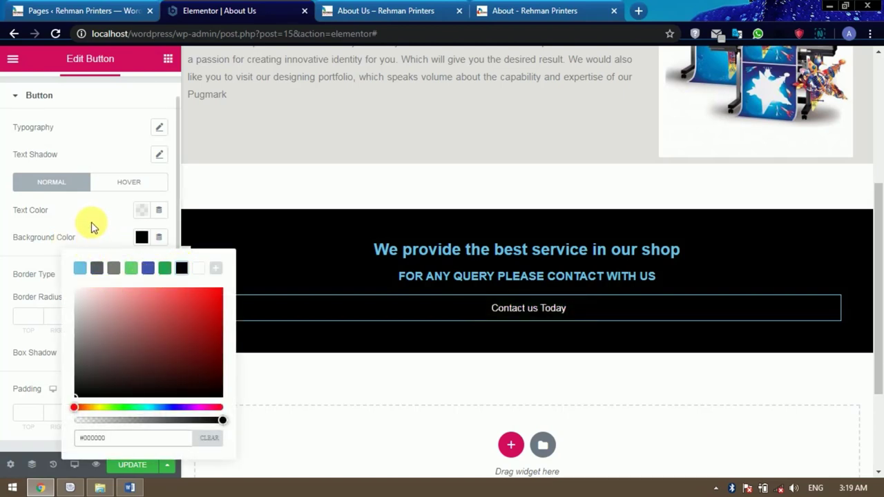
pyautogui.click(93, 228)
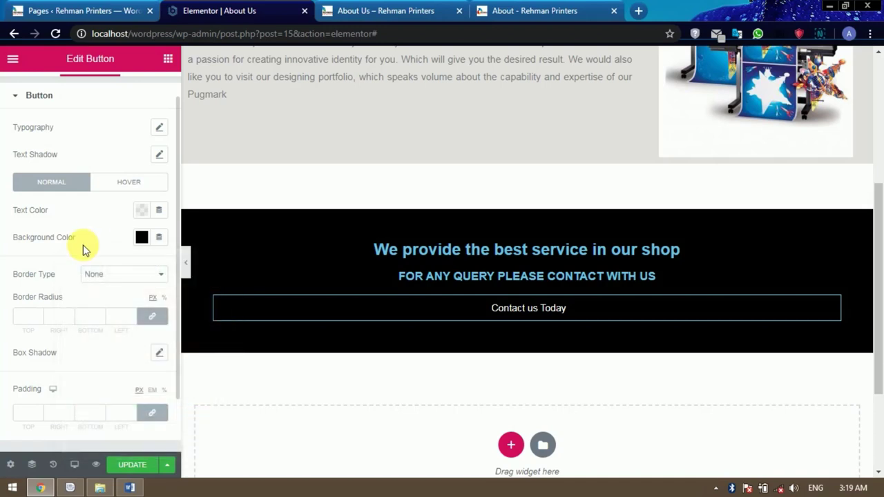
# Give the button a solid vivid orange border.
pyautogui.click(125, 279)
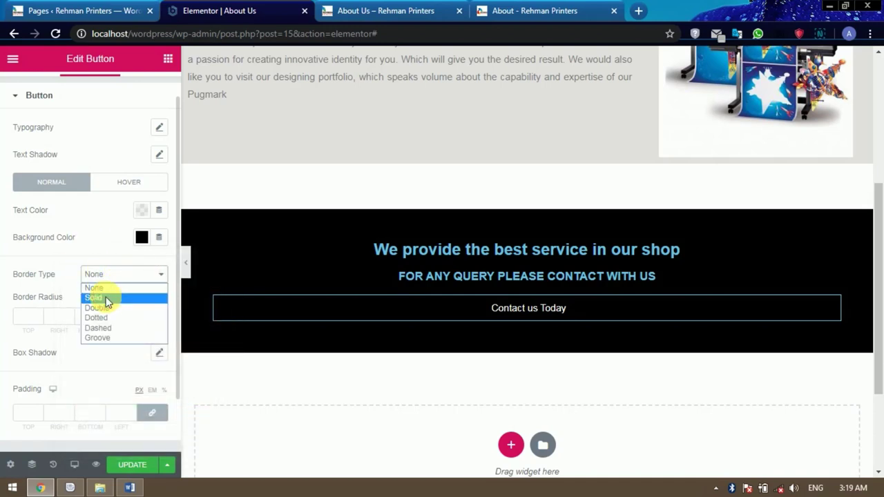
pyautogui.click(107, 298)
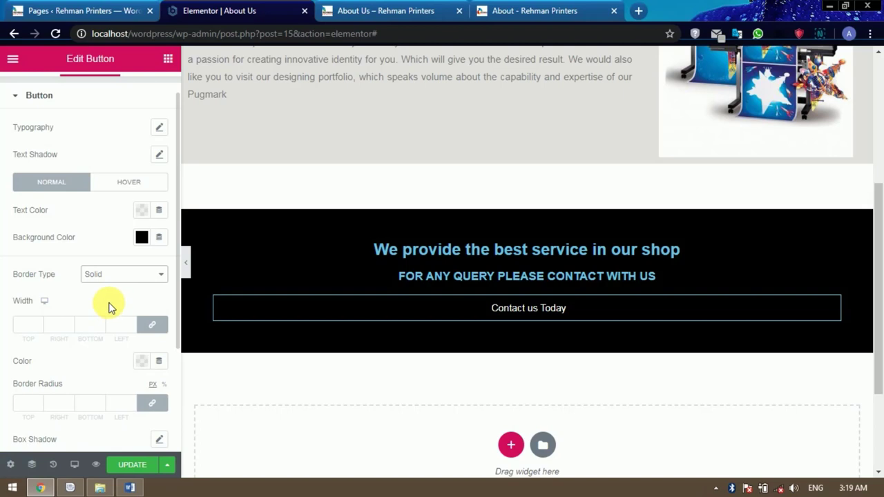
pyautogui.scroll(-1, 108, 307)
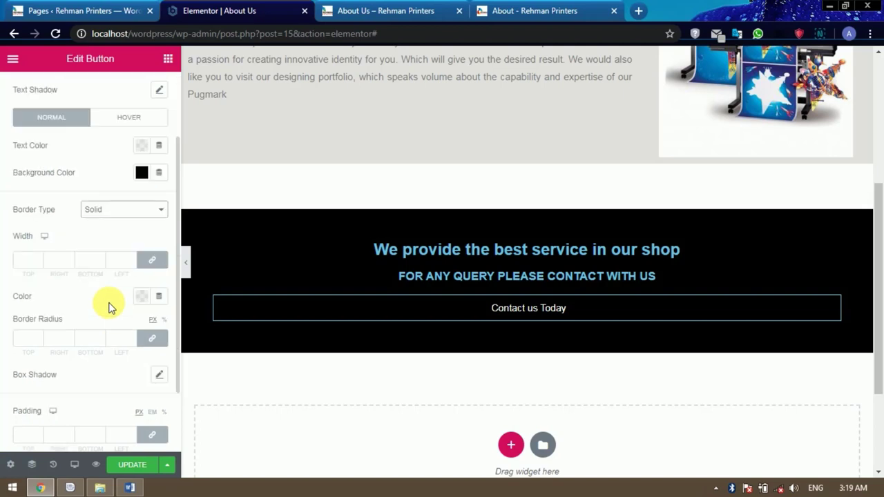
pyautogui.click(147, 298)
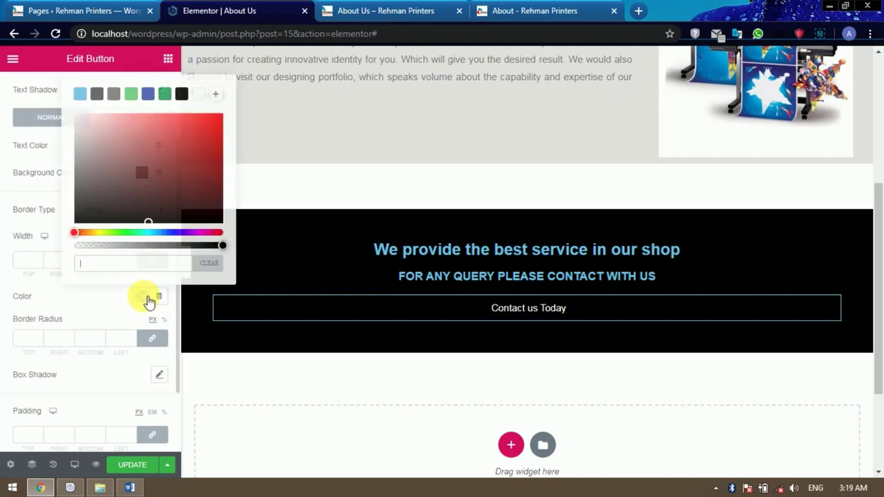
pyautogui.click(85, 233)
pyautogui.moveTo(184, 164); pyautogui.dragTo(221, 119)
pyautogui.click(41, 290)
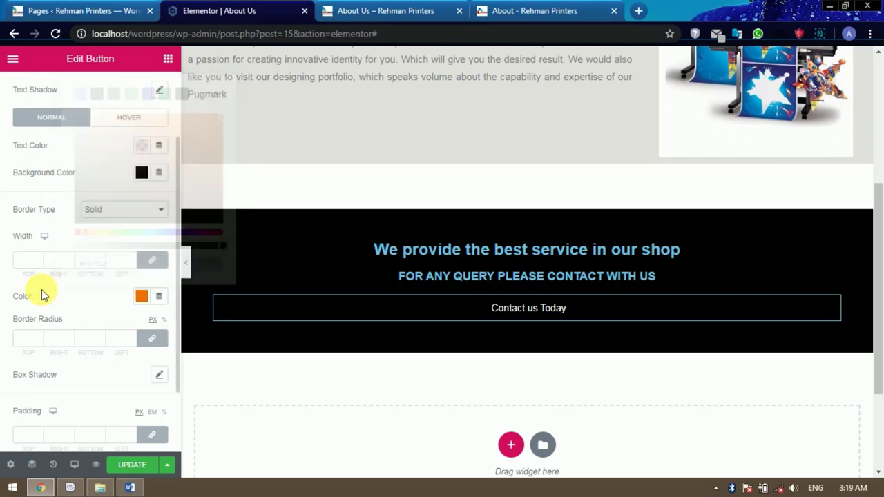
# Set the button border width to 4 on all sides and the corner radius to 18.
pyautogui.scroll(-1, 83, 292)
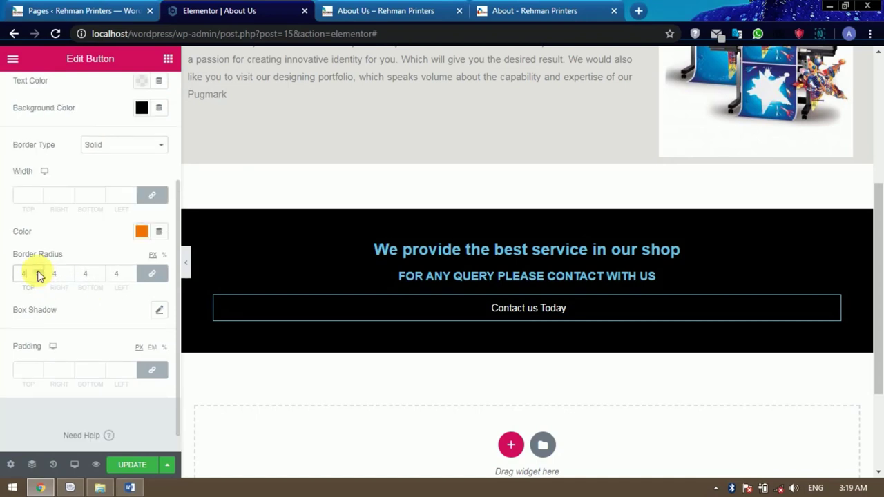
pyautogui.click(38, 275)
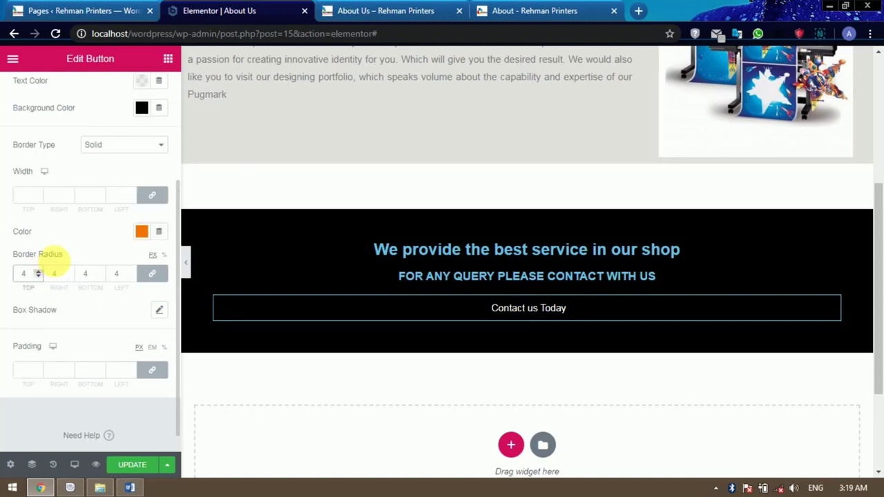
pyautogui.click(38, 196)
pyautogui.write('2')
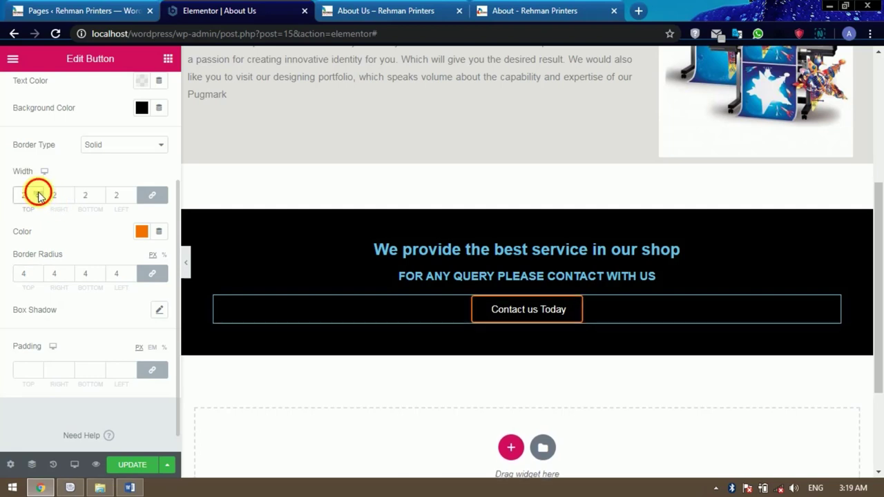
pyautogui.click(38, 193)
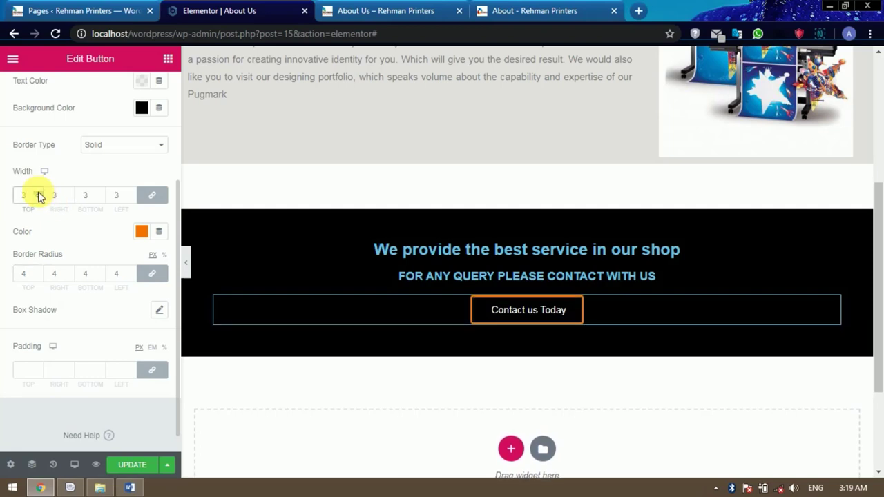
pyautogui.click(38, 195)
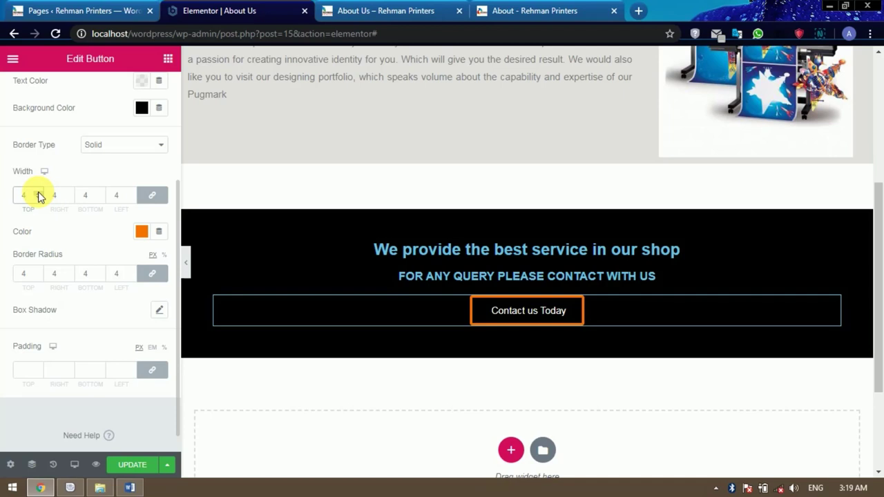
pyautogui.click(38, 273)
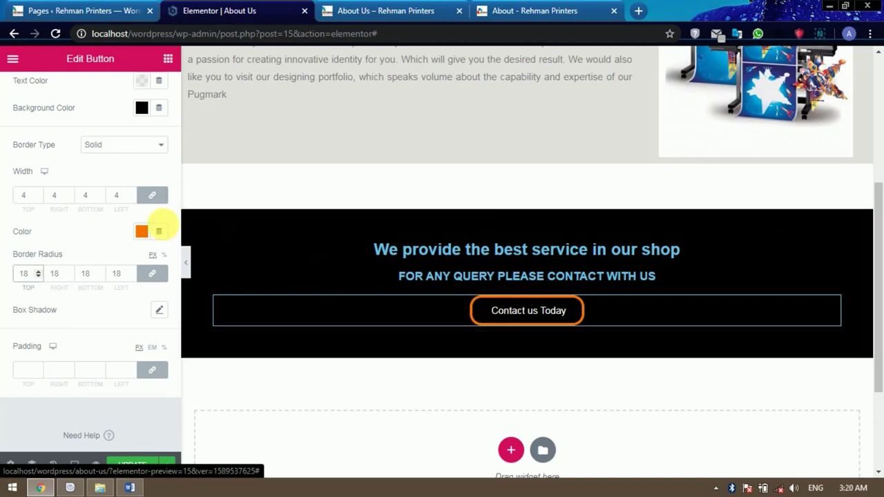
# Select the border colour's hex value #F57102 for reuse.
pyautogui.click(142, 233)
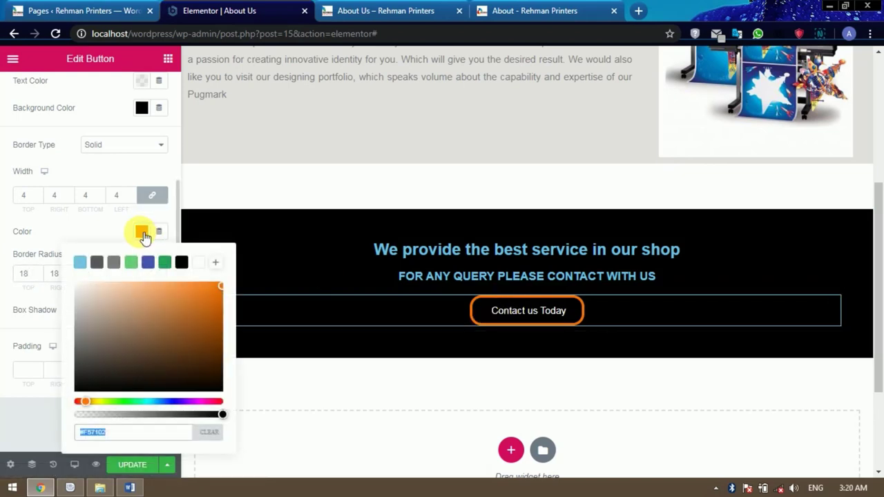
pyautogui.click(126, 436)
pyautogui.moveTo(109, 431); pyautogui.dragTo(79, 435)
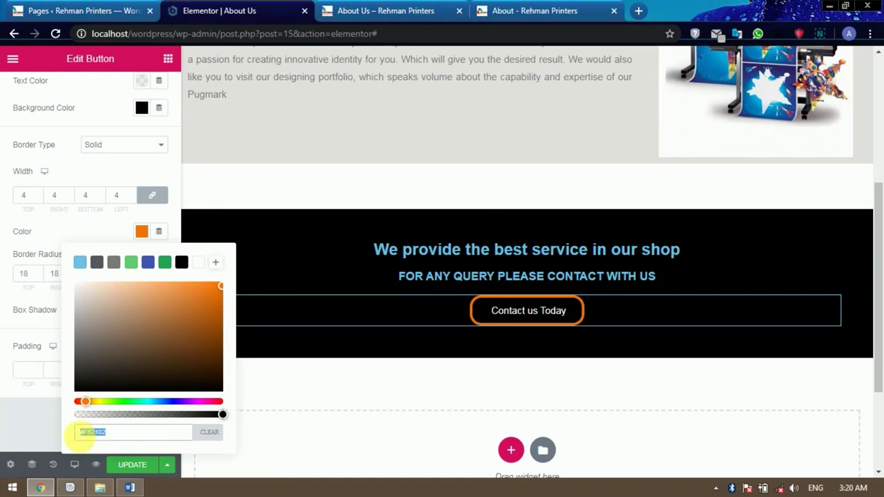
pyautogui.click(75, 235)
pyautogui.scroll(1, 79, 245)
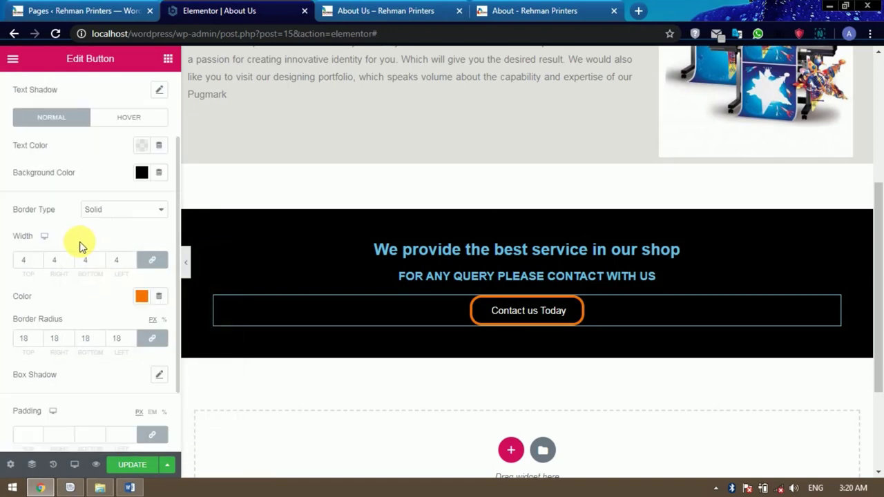
# Paste the orange hex as the button's hover background and hover border colour, then compare with the live page.
pyautogui.click(131, 118)
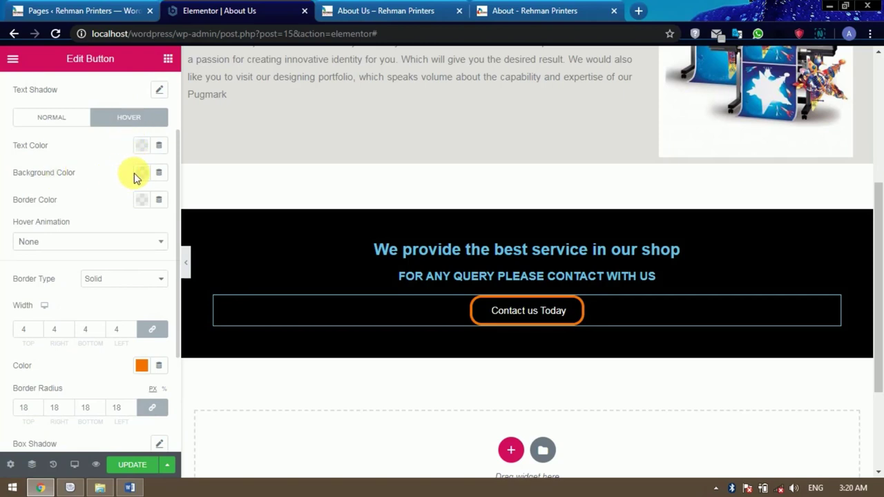
pyautogui.click(149, 176)
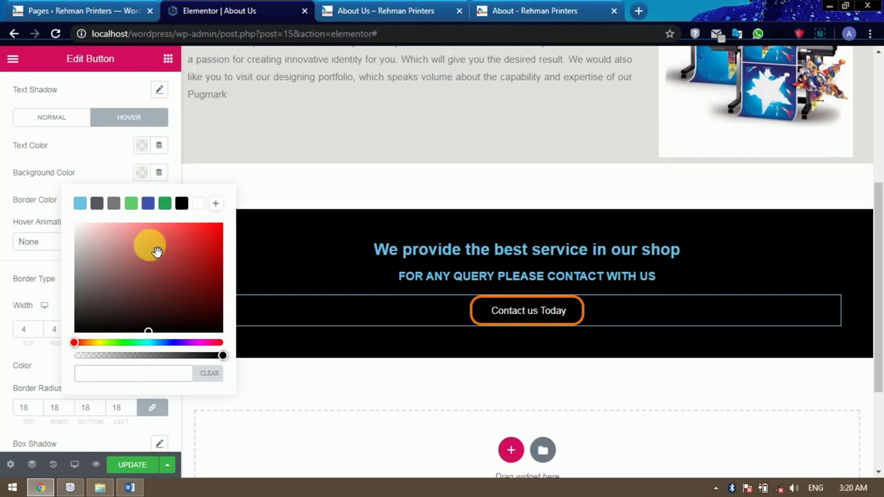
pyautogui.write('#F57402')
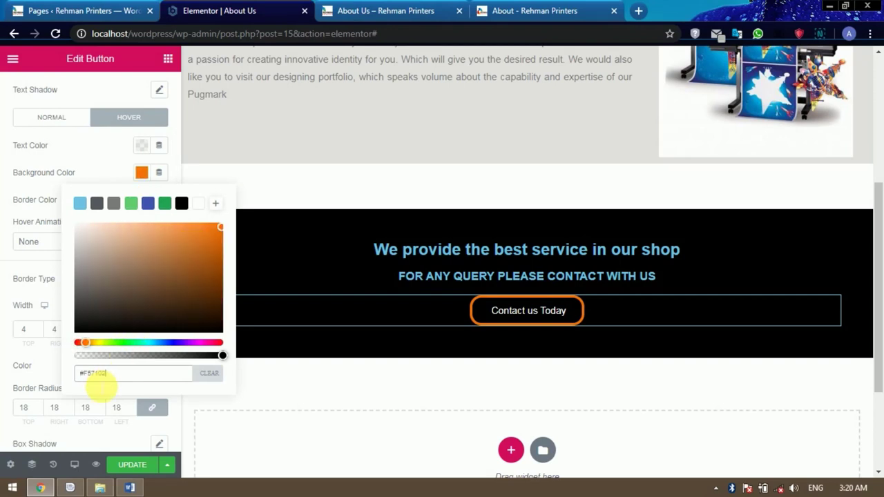
pyautogui.click(79, 167)
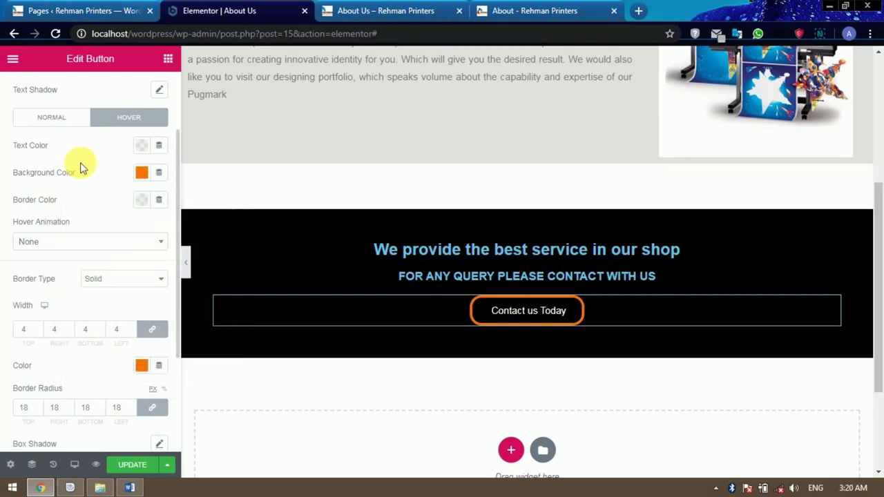
pyautogui.click(142, 201)
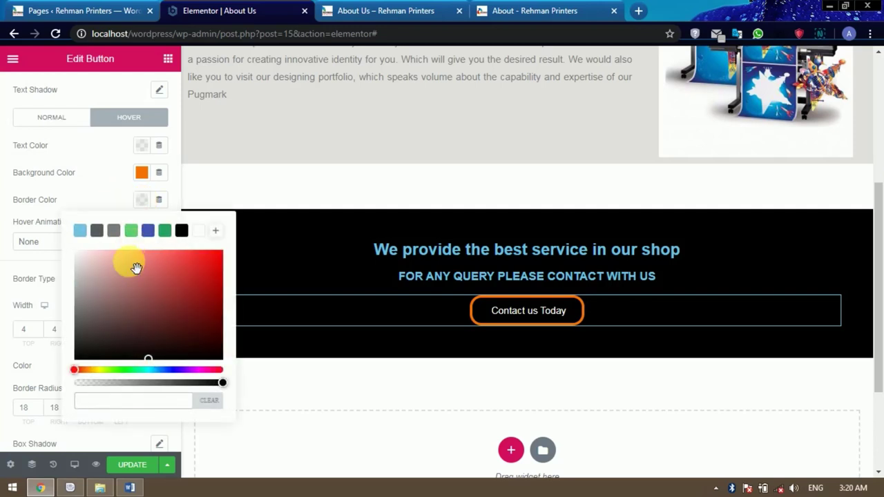
pyautogui.hotkey('ctrl', 'v')
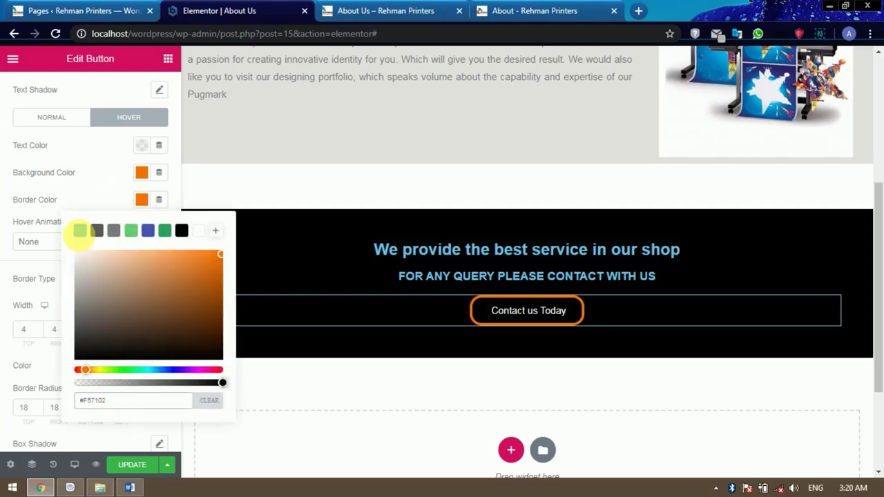
pyautogui.click(92, 188)
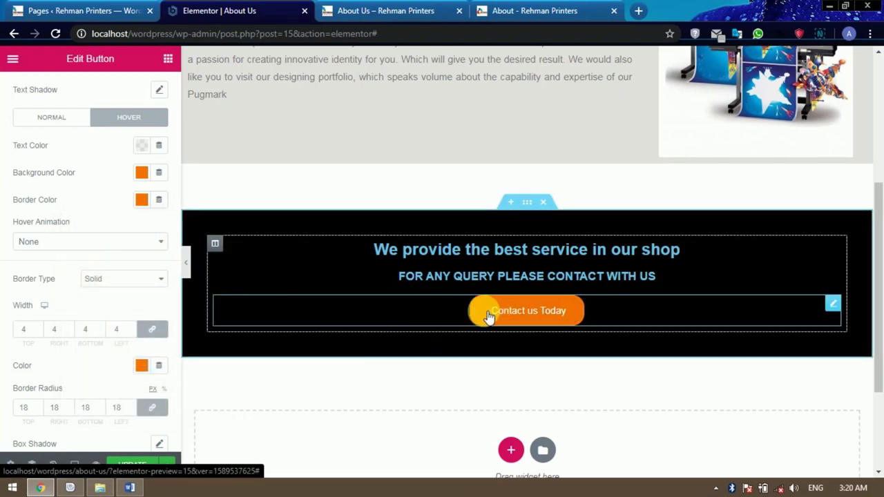
pyautogui.click(517, 10)
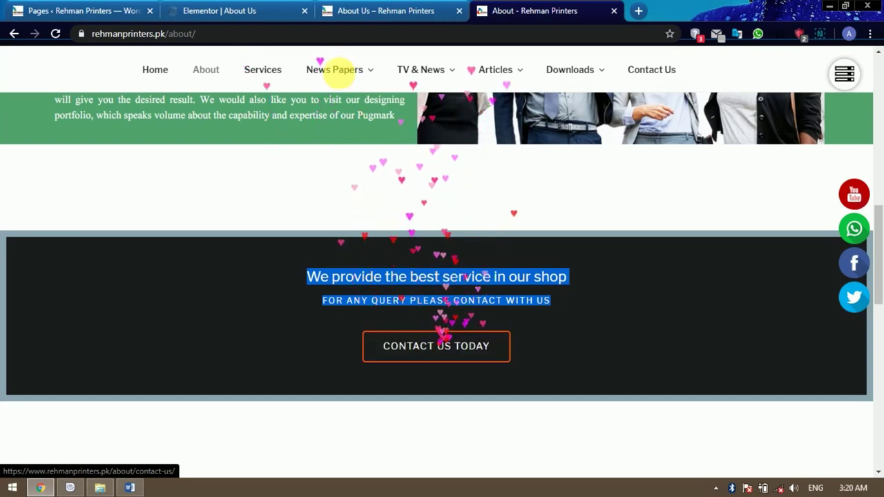
pyautogui.click(255, 10)
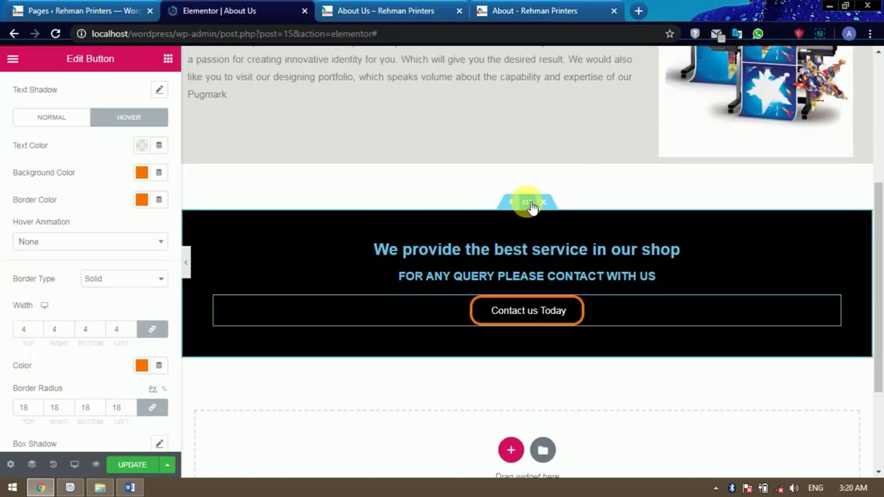
# Change the call-to-action section background from black to dark charcoal #202224.
pyautogui.click(528, 203)
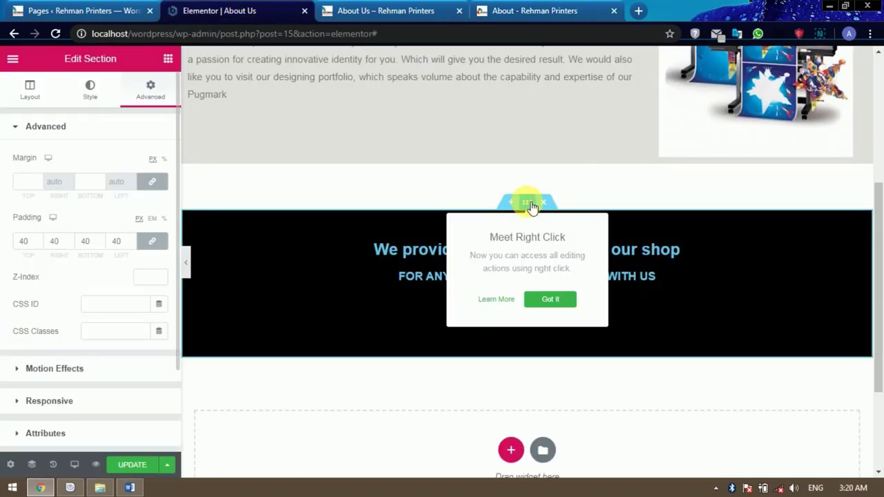
pyautogui.click(91, 88)
pyautogui.click(141, 214)
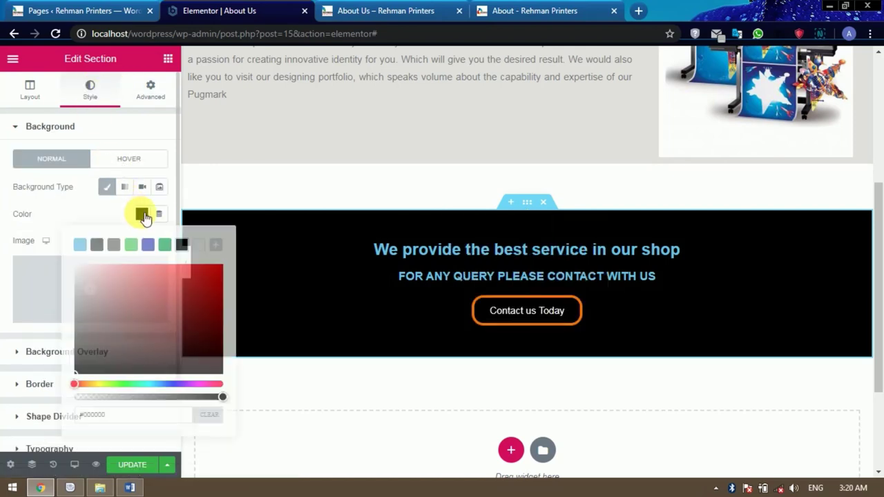
pyautogui.click(116, 250)
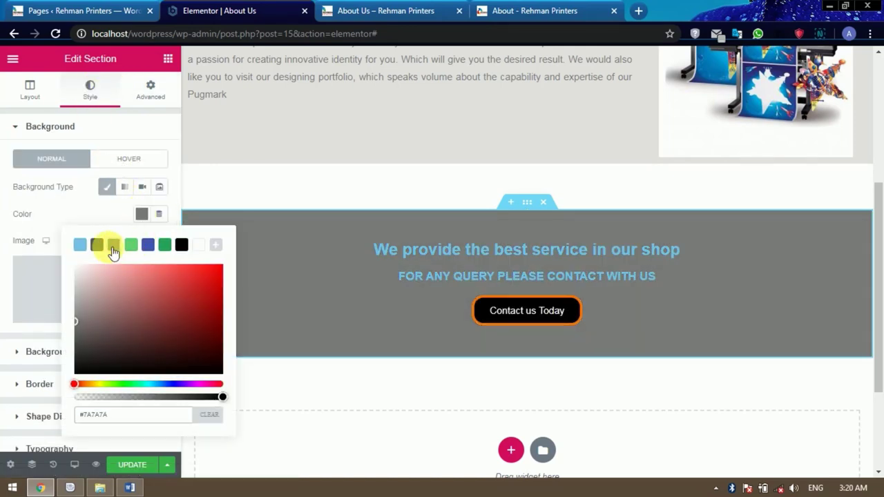
pyautogui.click(98, 245)
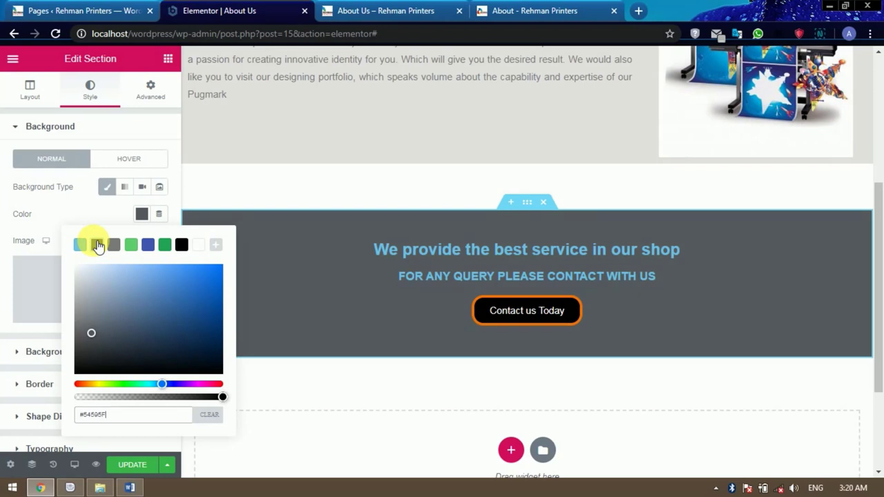
pyautogui.moveTo(91, 332); pyautogui.dragTo(98, 365)
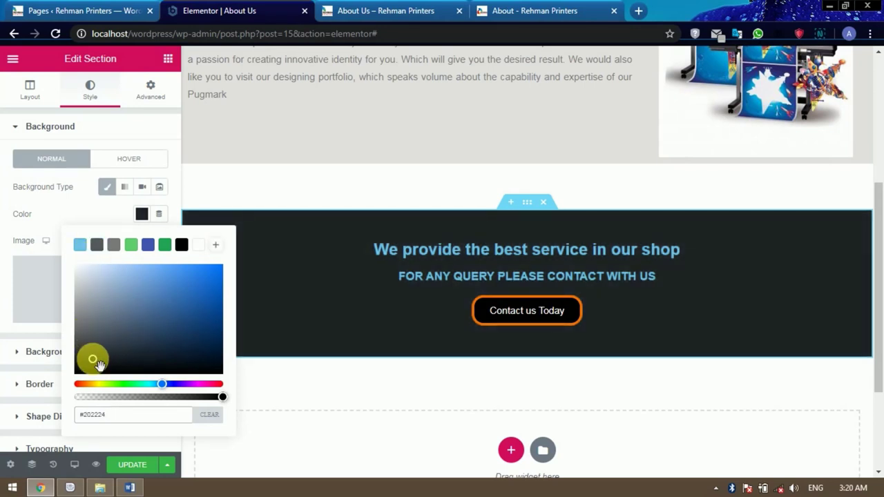
pyautogui.click(550, 312)
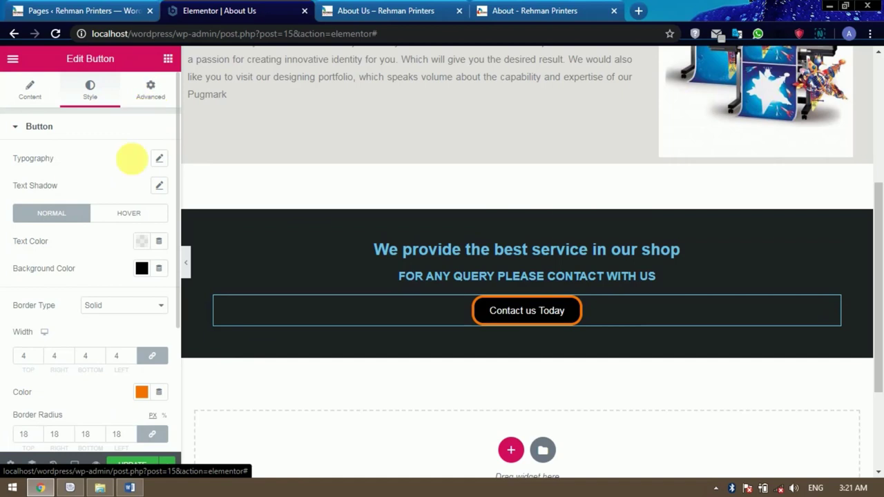
# Give the button a solid black box shadow offset downward.
pyautogui.scroll(-3, 122, 262)
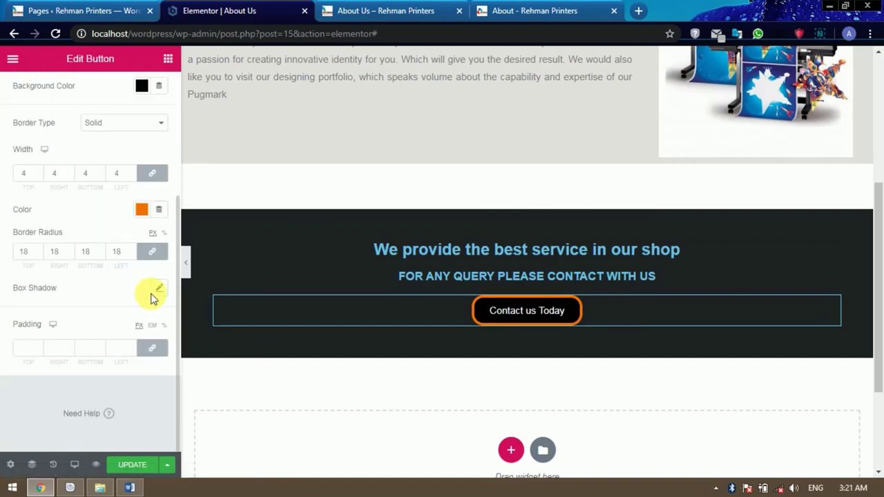
pyautogui.click(160, 288)
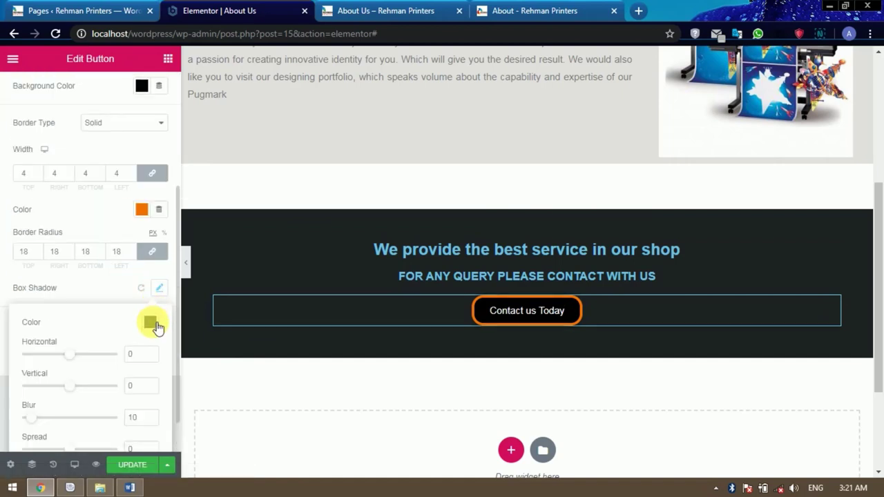
pyautogui.click(153, 324)
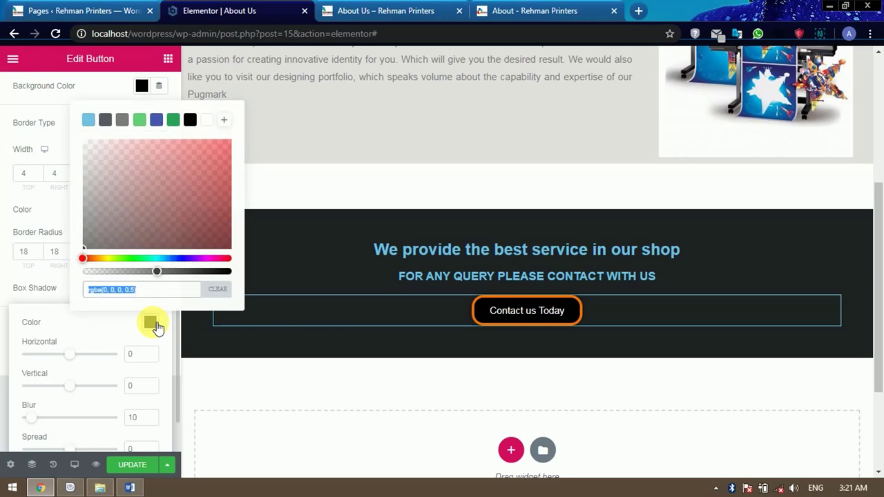
pyautogui.click(192, 122)
pyautogui.click(98, 338)
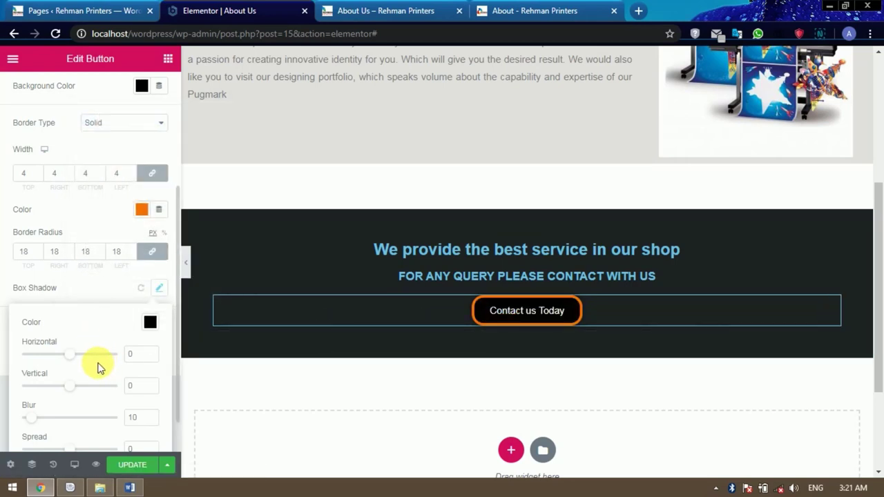
pyautogui.scroll(-1, 92, 373)
pyautogui.moveTo(74, 339); pyautogui.dragTo(81, 346)
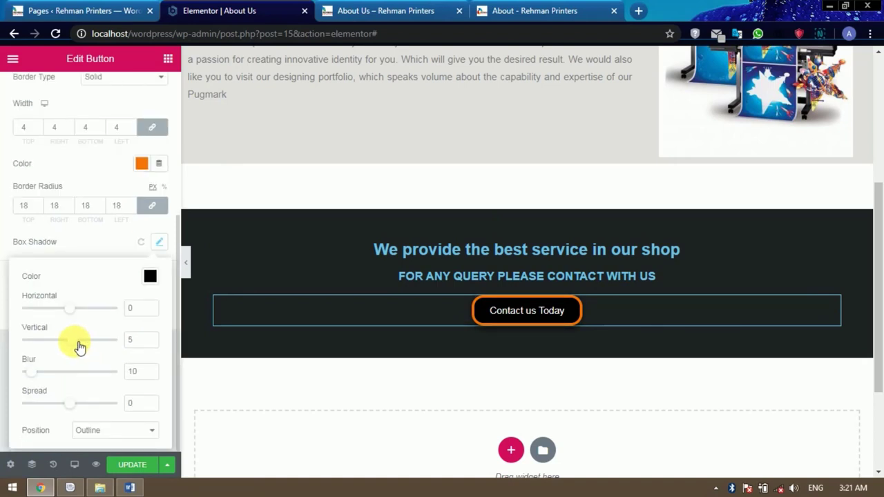
pyautogui.scroll(1, 107, 254)
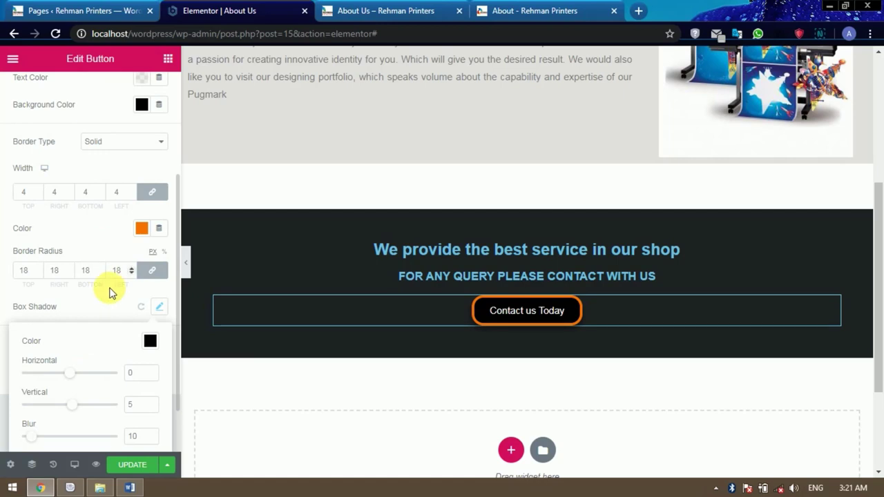
pyautogui.click(141, 307)
# Adjust the box shadow's horizontal and vertical offsets in the button's hover settings.
pyautogui.scroll(2, 140, 310)
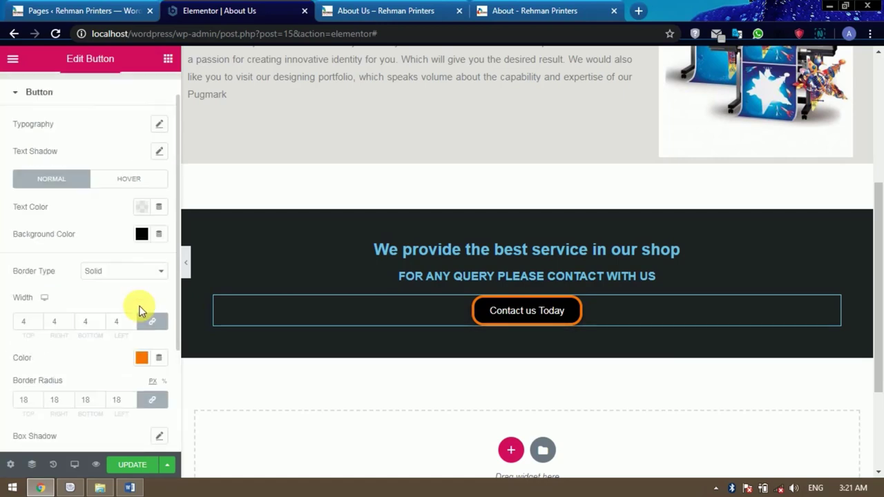
pyautogui.click(128, 179)
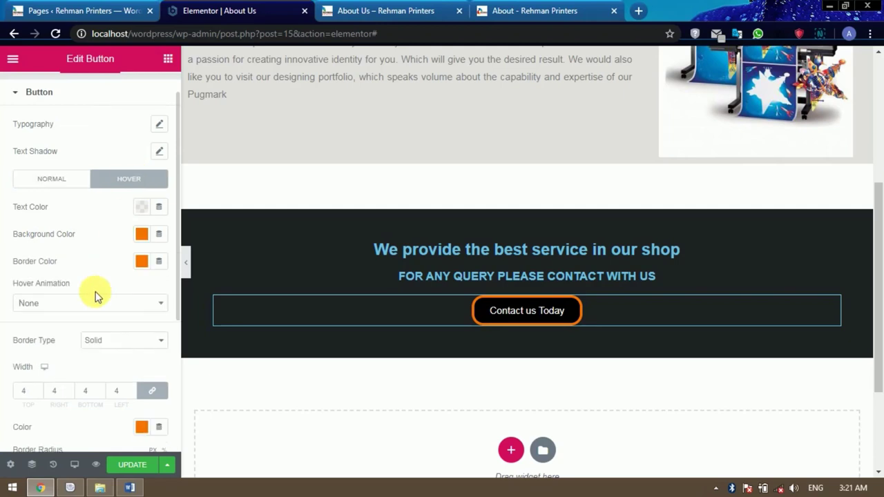
pyautogui.scroll(-1, 95, 296)
pyautogui.scroll(-2, 95, 296)
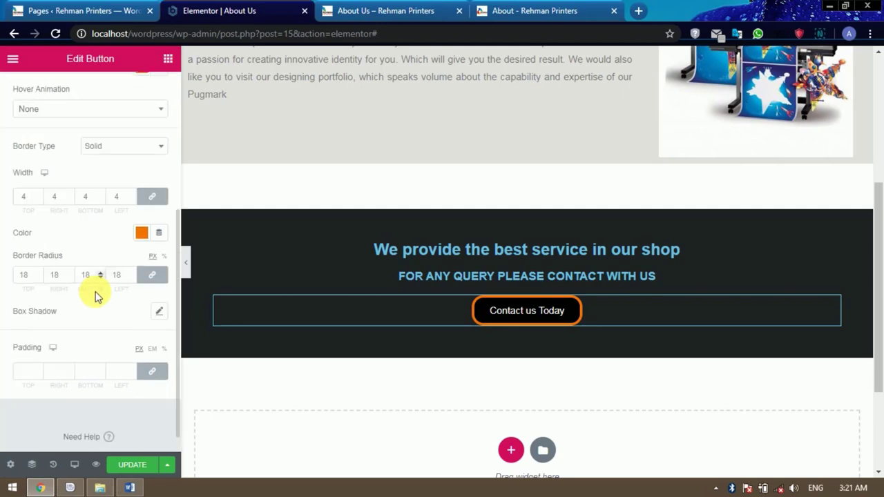
pyautogui.click(160, 312)
pyautogui.scroll(-1, 93, 330)
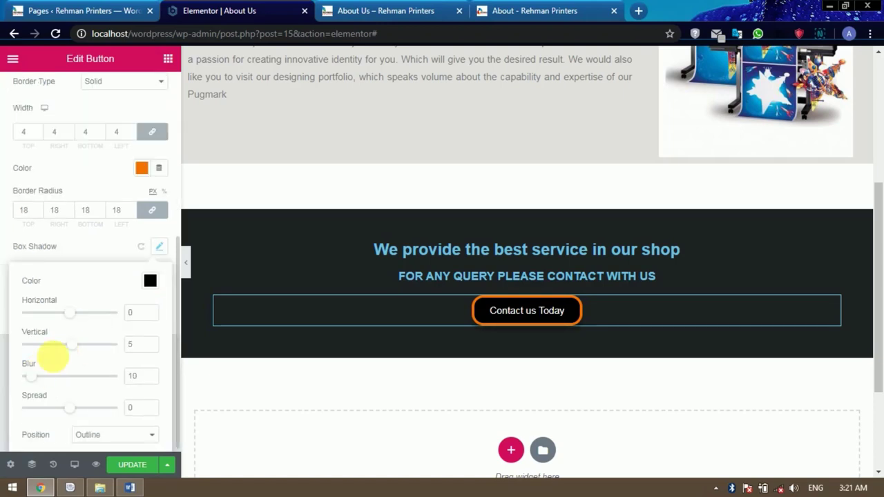
pyautogui.moveTo(76, 315); pyautogui.dragTo(76, 318)
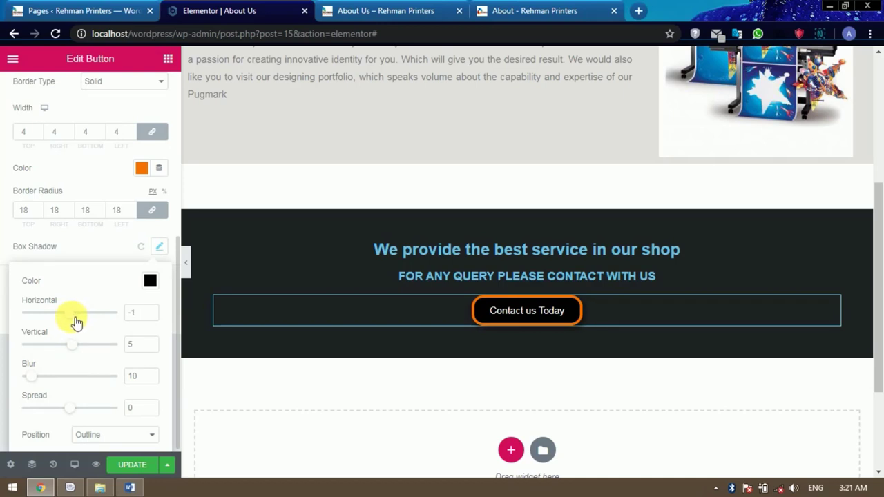
pyautogui.moveTo(77, 352); pyautogui.dragTo(78, 349)
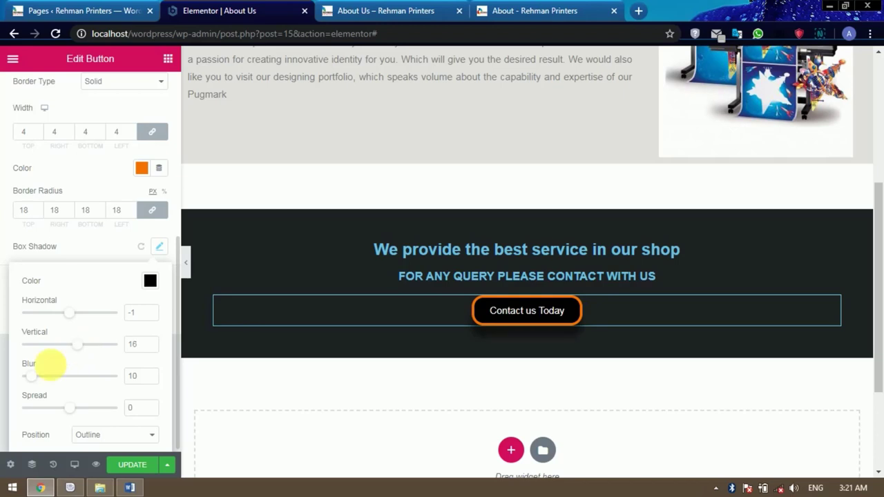
# Set shadow blur and spread to 0 with Outline position, then update the page.
pyautogui.moveTo(39, 379); pyautogui.dragTo(28, 383)
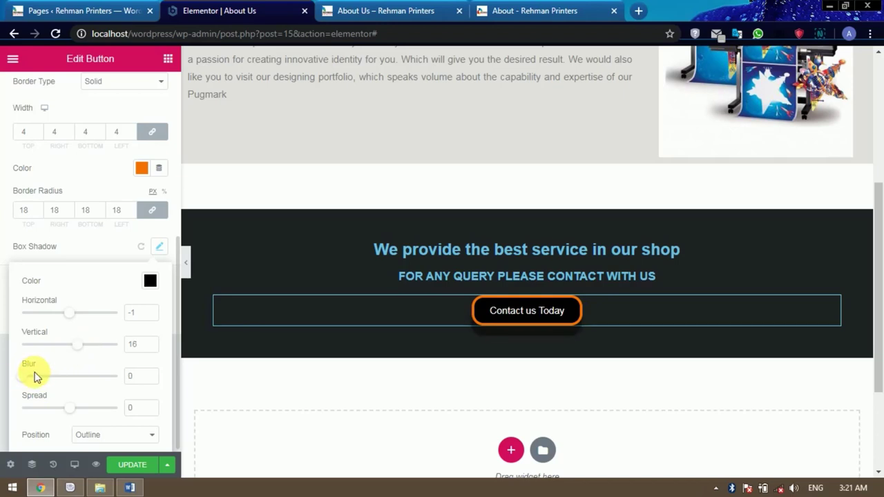
pyautogui.moveTo(68, 354); pyautogui.dragTo(77, 351)
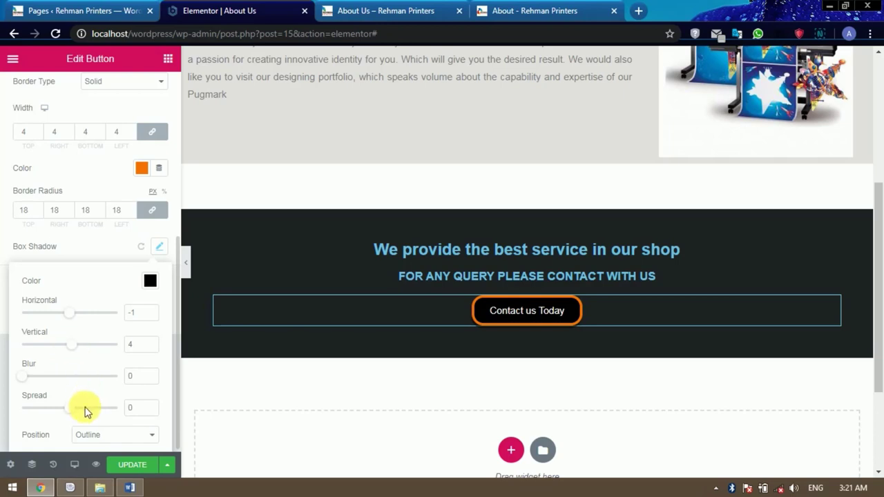
pyautogui.moveTo(71, 408); pyautogui.dragTo(74, 409)
pyautogui.scroll(-1, 90, 393)
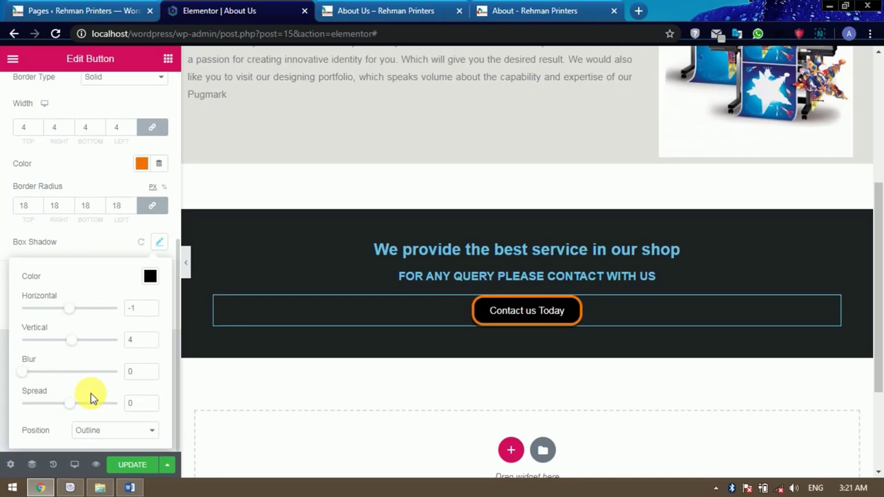
pyautogui.click(115, 436)
pyautogui.click(114, 440)
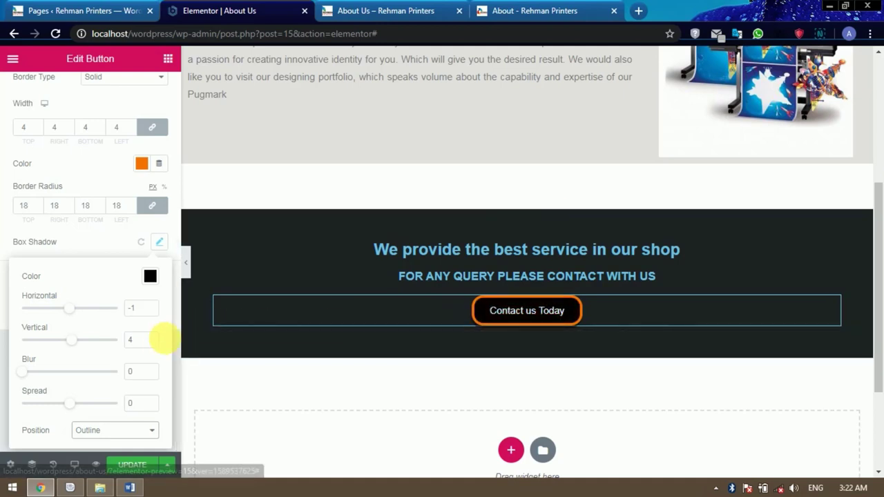
pyautogui.click(128, 465)
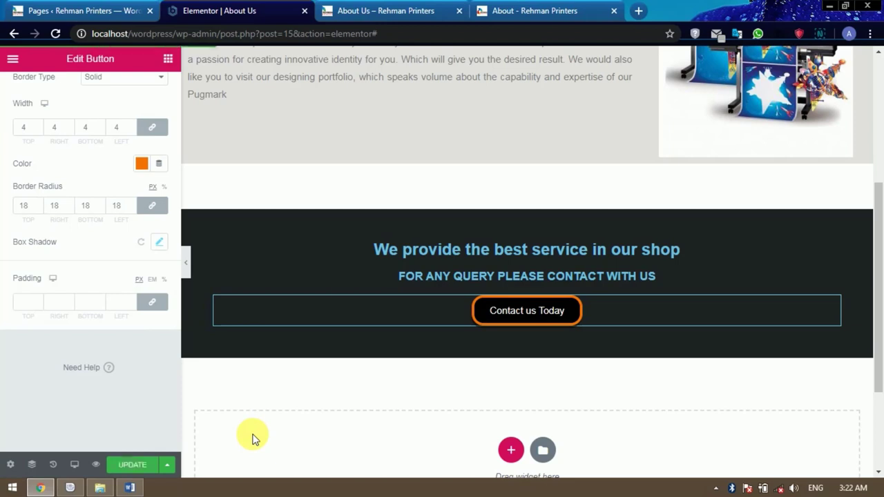
pyautogui.click(551, 310)
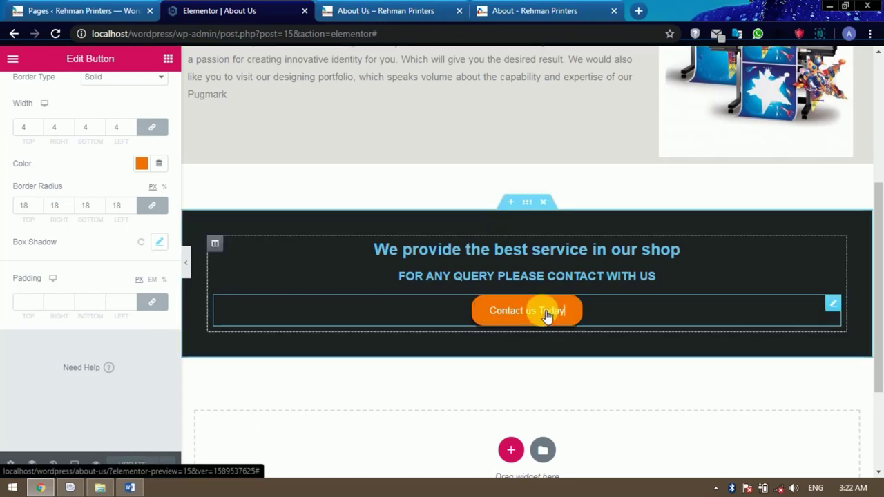
# Copy the Contact Us page's web address from a new tab.
pyautogui.click(114, 11)
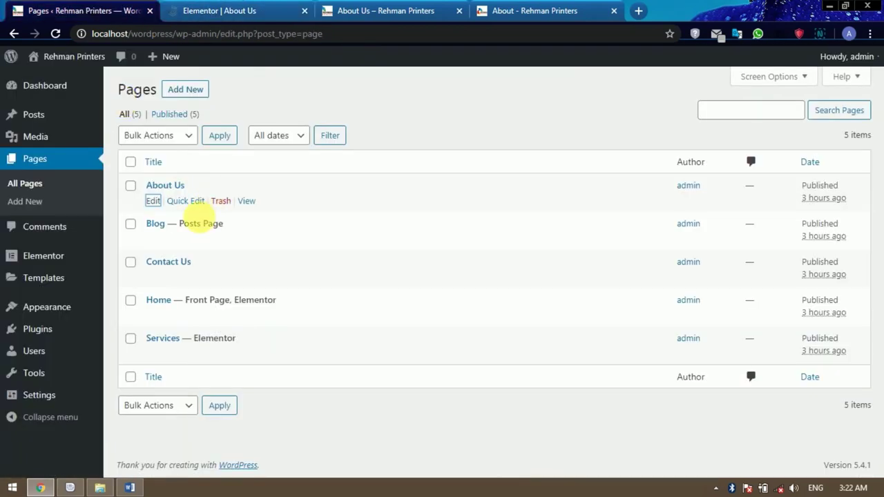
pyautogui.rightClick(248, 278)
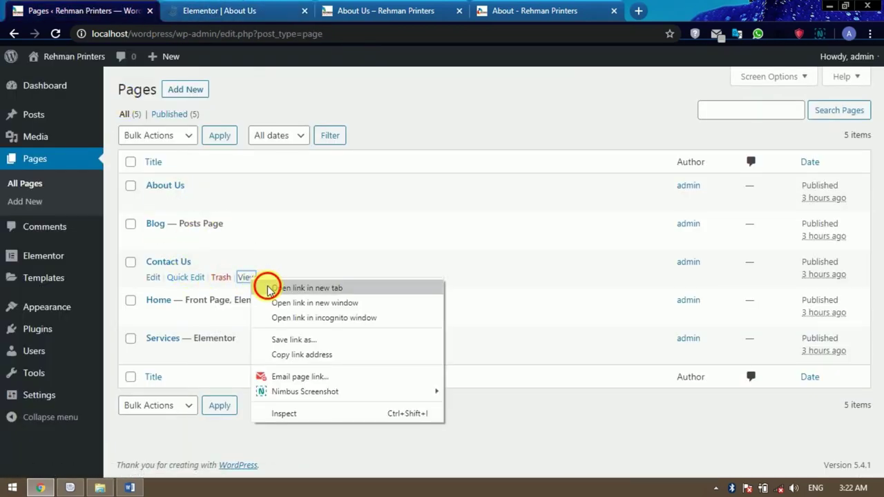
pyautogui.click(266, 288)
pyautogui.click(204, 10)
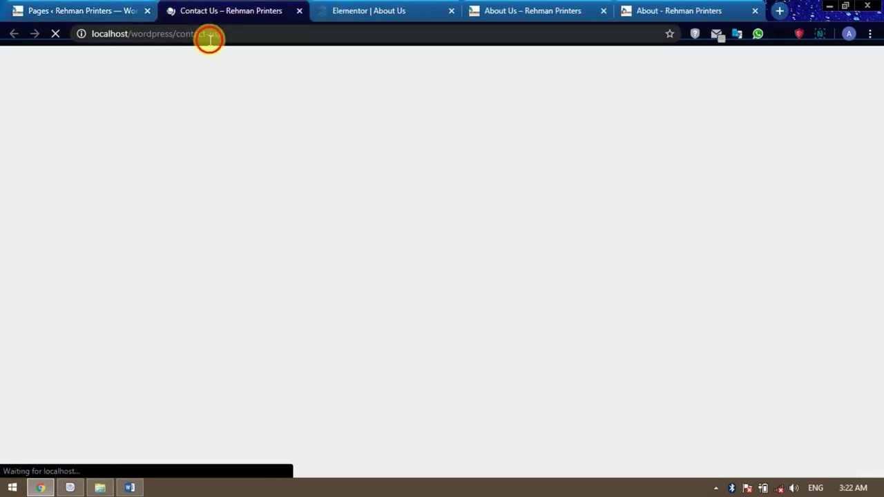
pyautogui.click(206, 37)
pyautogui.hotkey('ctrl', 'c')
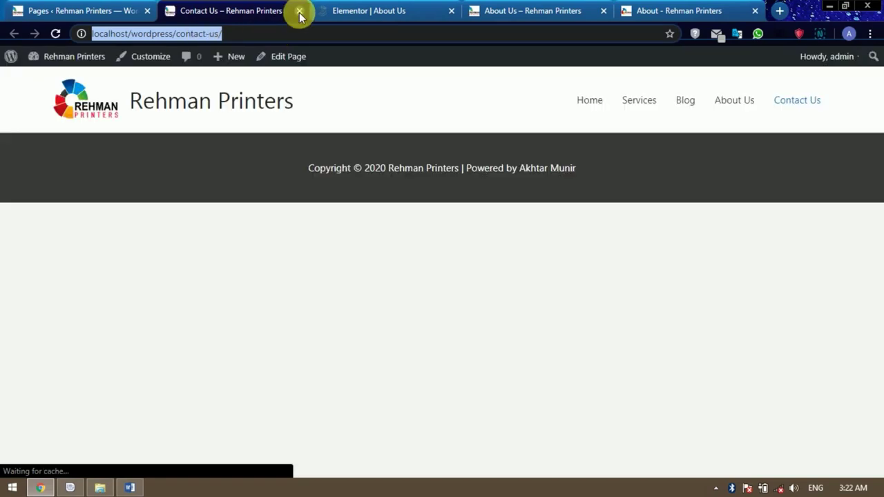
pyautogui.click(299, 11)
# Paste the Contact Us address as the button link, update, and reload the live About Us page.
pyautogui.click(200, 11)
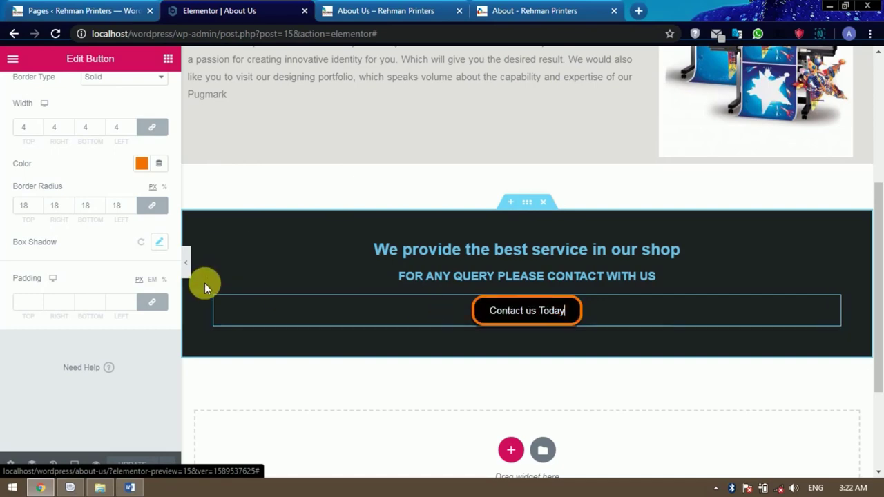
pyautogui.scroll(1, 204, 283)
pyautogui.scroll(3, 204, 283)
pyautogui.scroll(5, 76, 244)
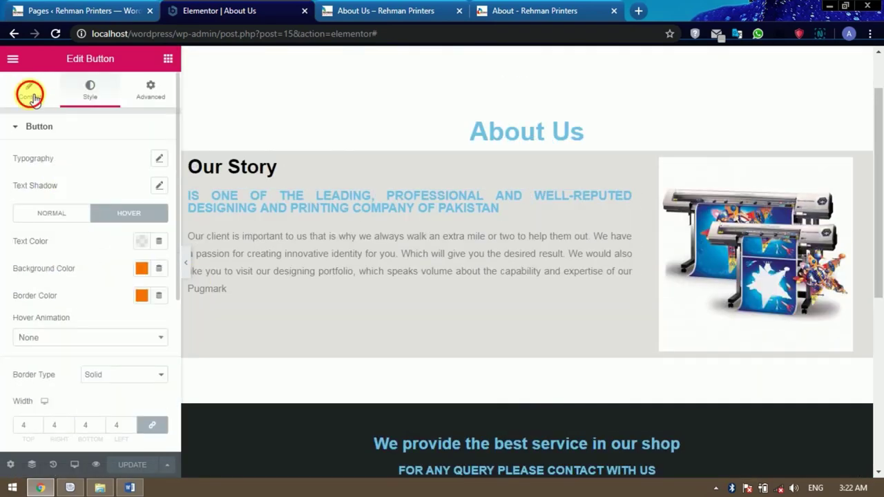
pyautogui.click(16, 227)
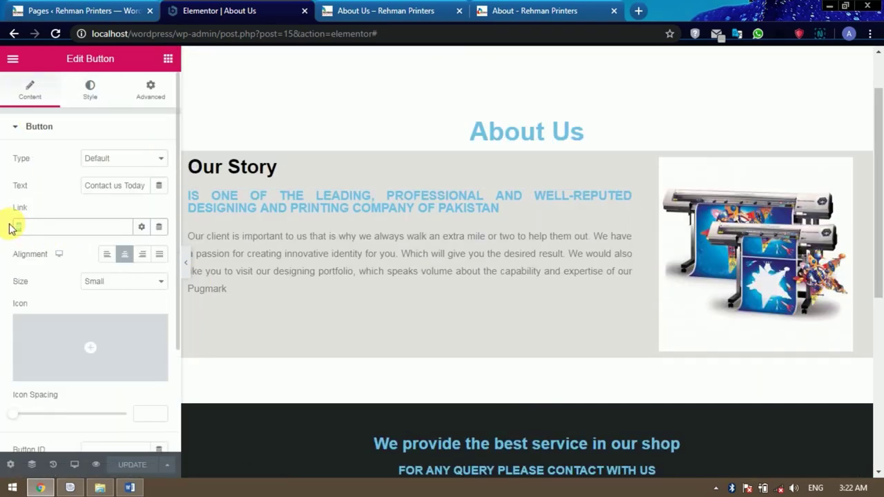
pyautogui.hotkey('ctrl', 'v')
pyautogui.click(131, 464)
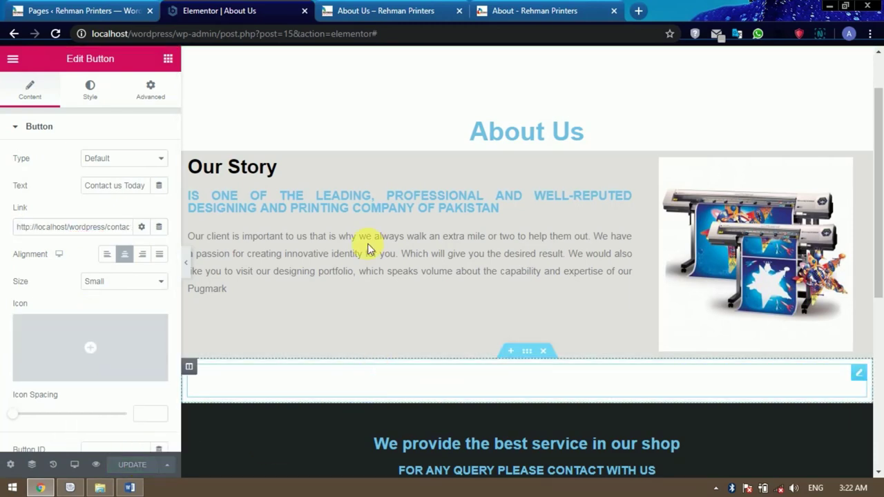
pyautogui.click(366, 7)
pyautogui.click(55, 34)
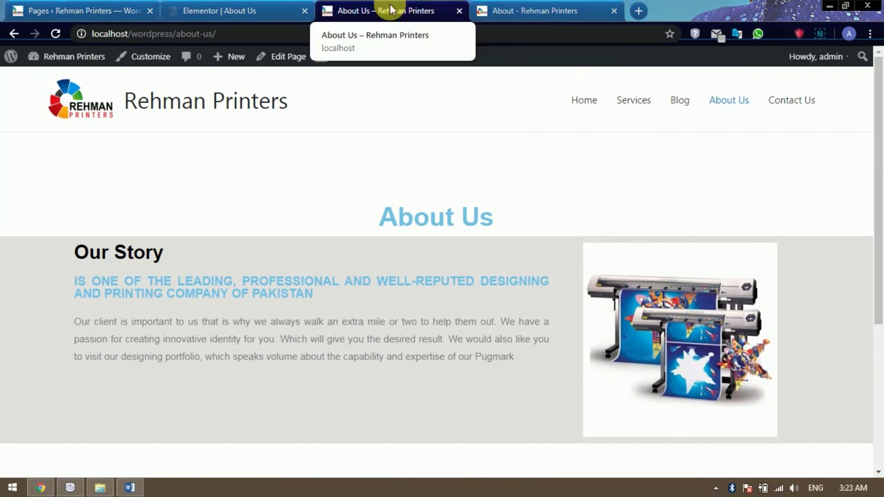
# Browse to rehmanprinters.pk's Contact Us form, then return to the WordPress Pages list.
pyautogui.click(504, 11)
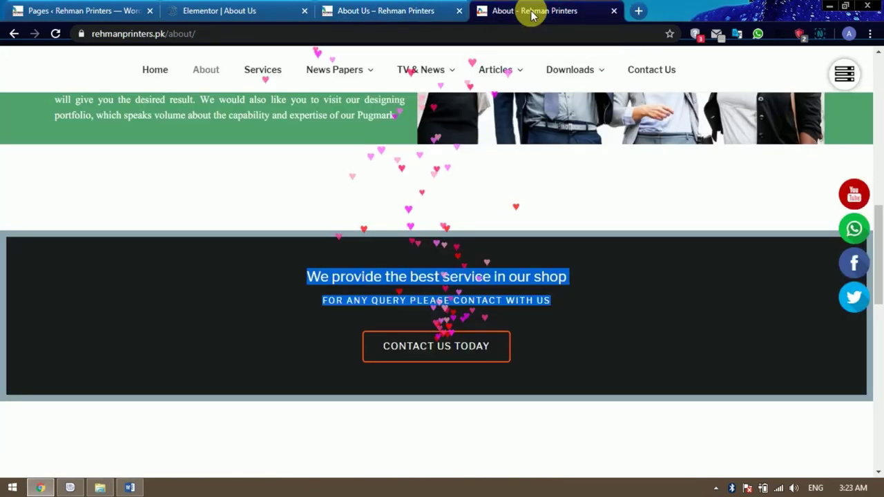
pyautogui.click(652, 72)
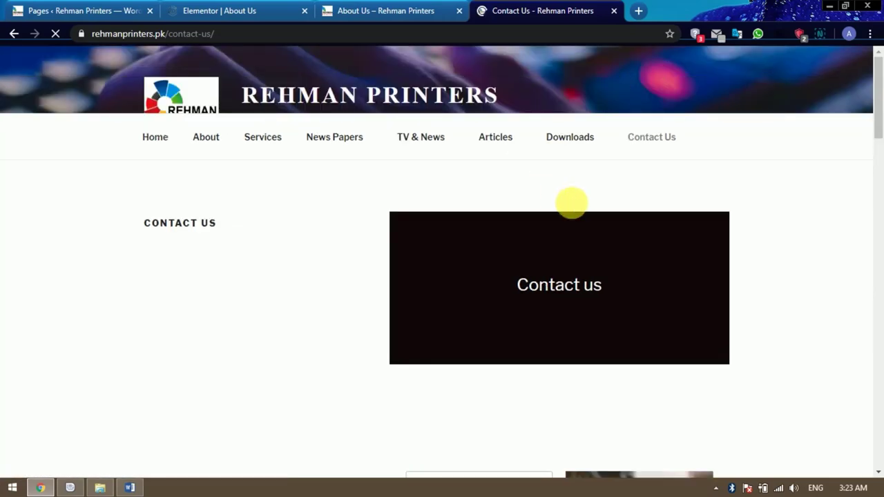
pyautogui.scroll(-5, 572, 204)
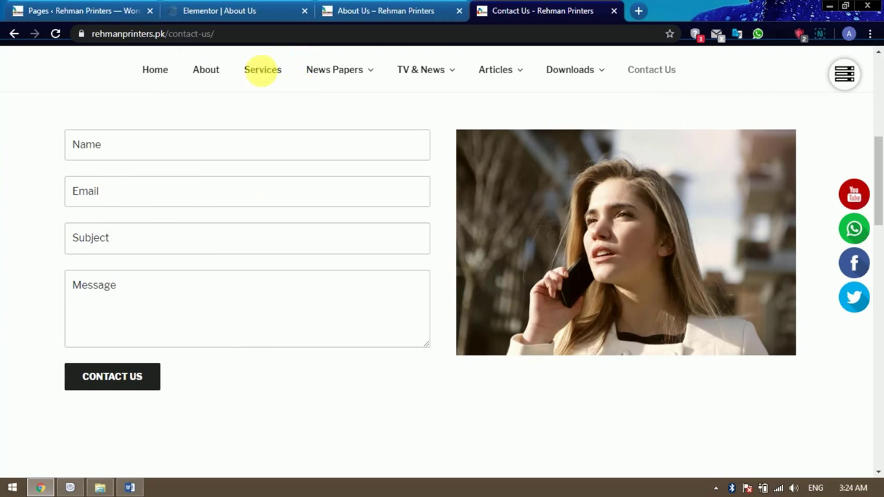
pyautogui.click(93, 10)
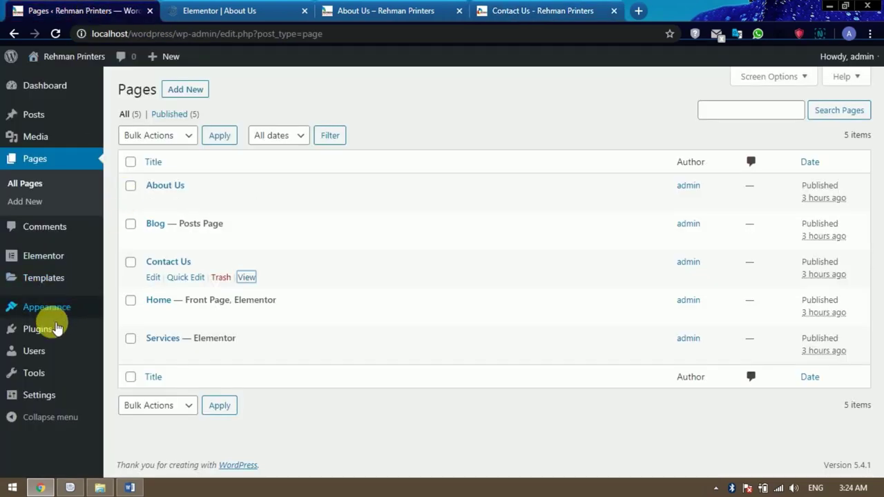
# Search Add New plugins for 'contact form 7' and install Contact Form by WPForms.
pyautogui.moveTo(54, 334)
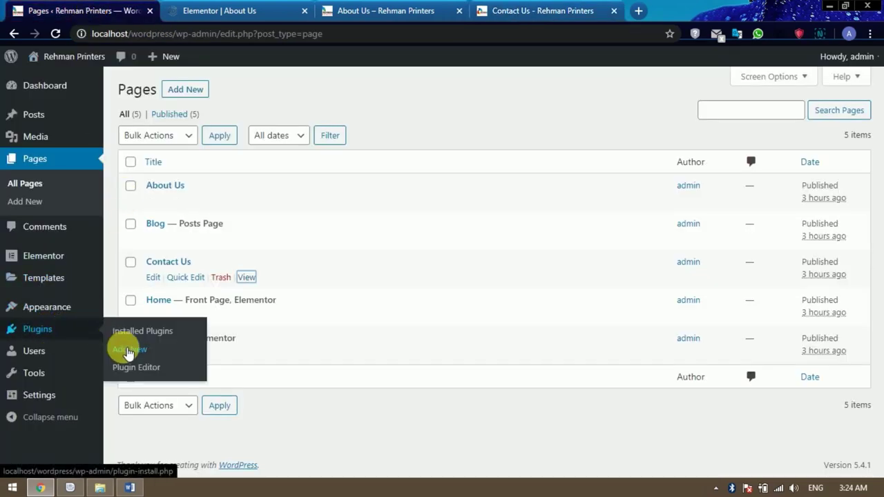
pyautogui.click(128, 350)
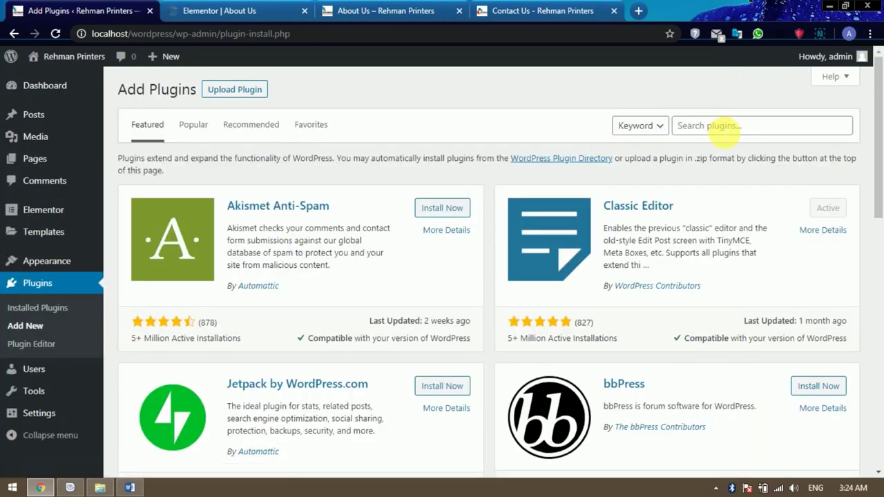
pyautogui.click(719, 126)
pyautogui.write('contact form 7')
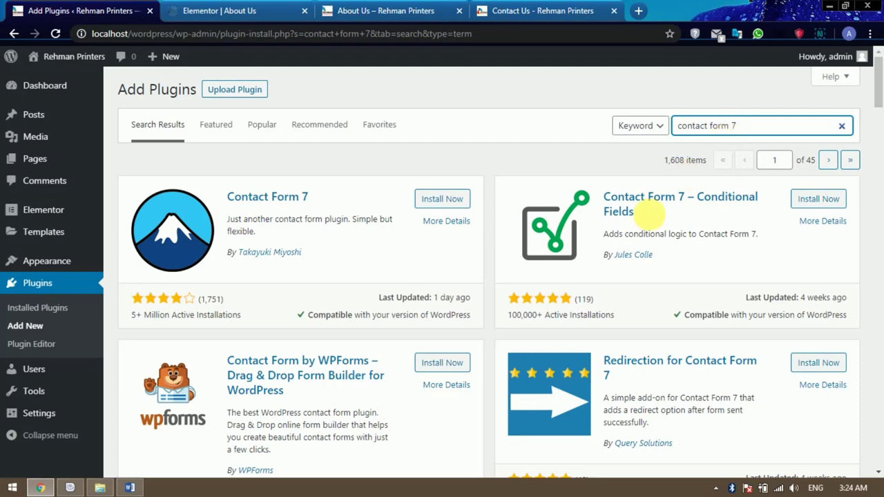
pyautogui.scroll(-1, 643, 221)
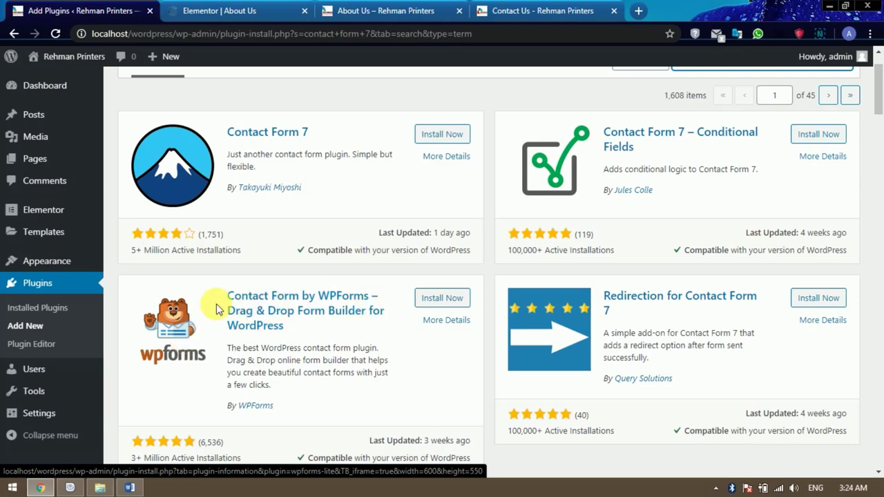
pyautogui.click(442, 298)
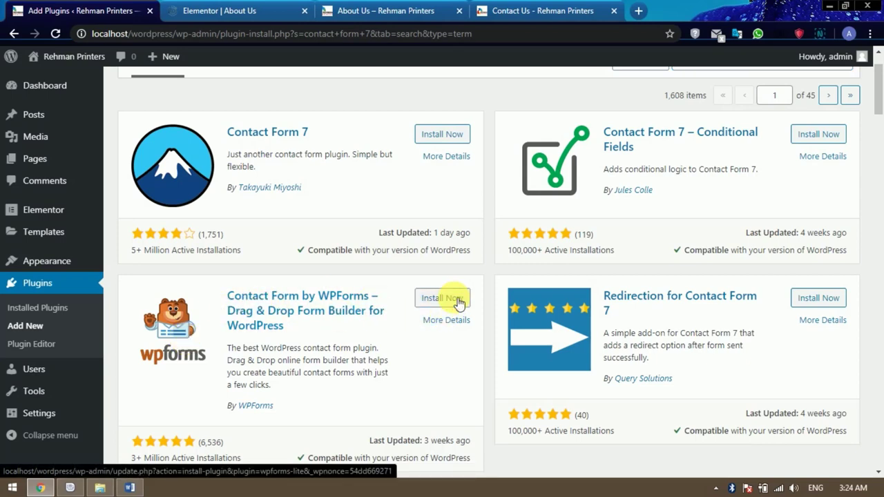
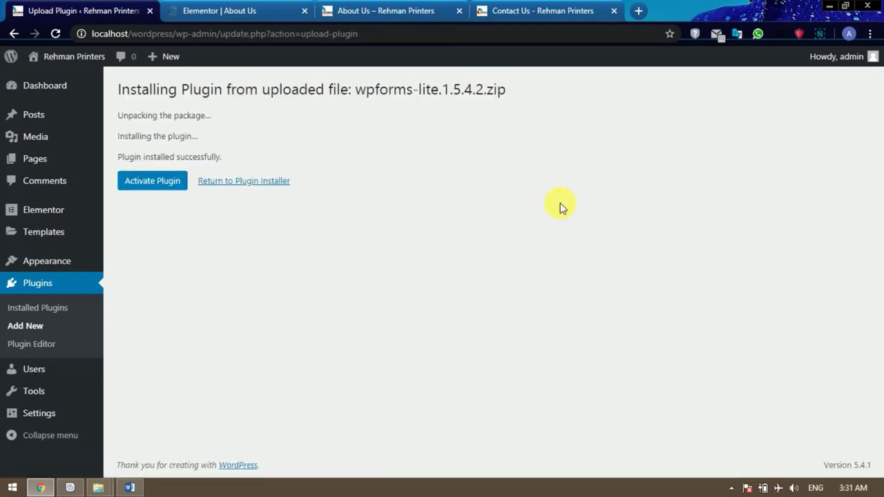
# Activate the WPForms Lite plugin and show its empty Forms Overview.
pyautogui.click(143, 184)
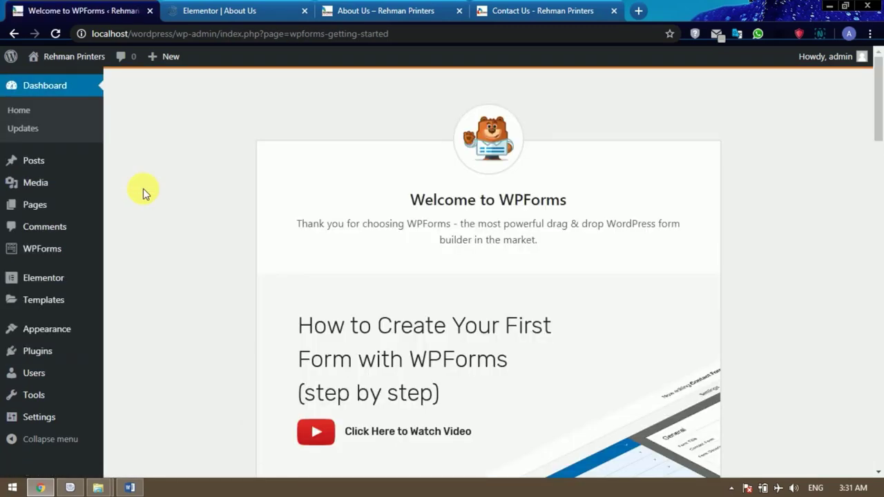
pyautogui.scroll(-2, 187, 209)
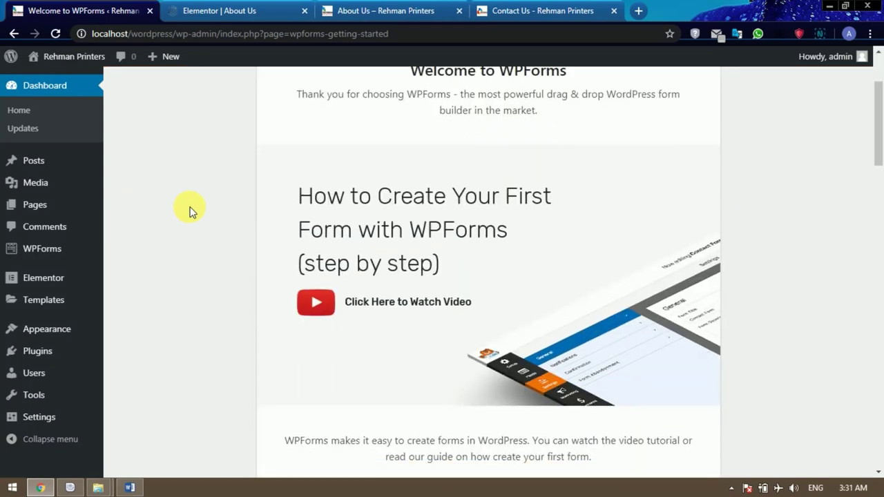
pyautogui.moveTo(49, 245)
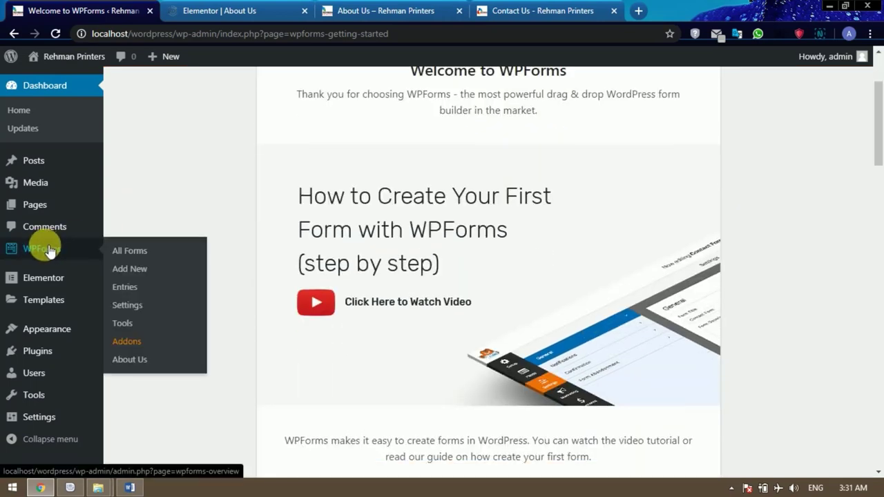
pyautogui.click(45, 252)
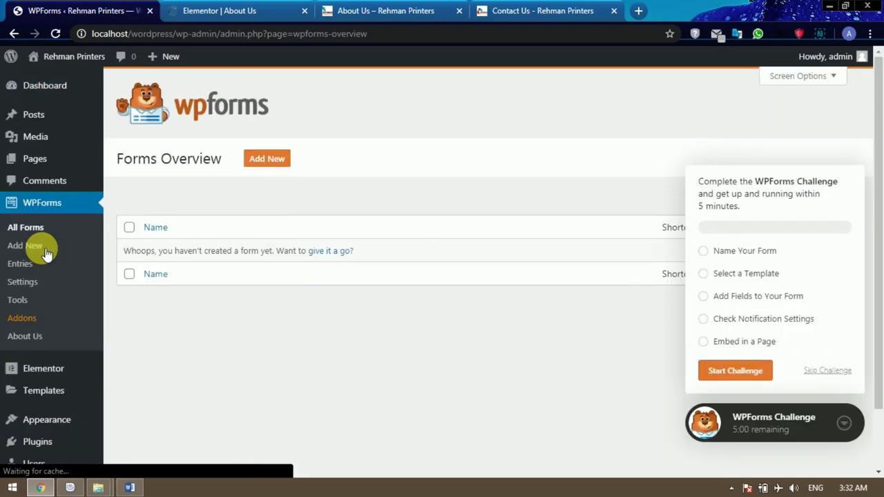
# Create a new form named 'contact form' from the Simple Contact Form template.
pyautogui.click(266, 159)
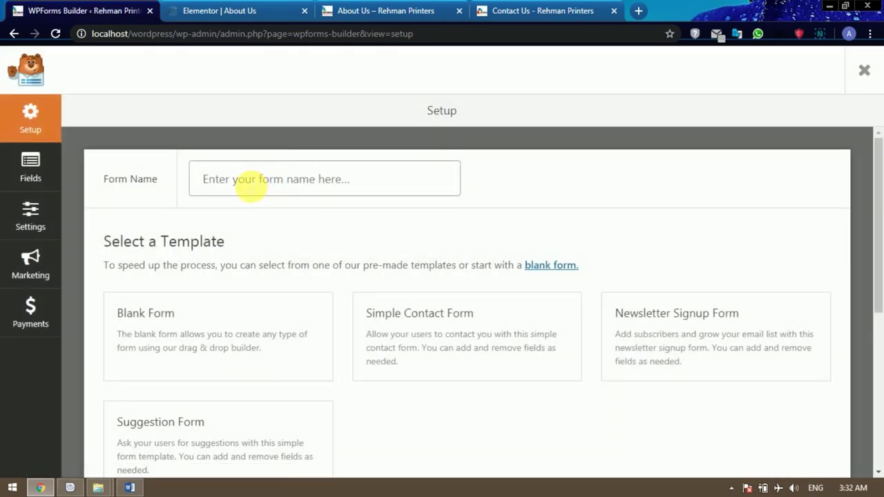
pyautogui.scroll(-1, 290, 186)
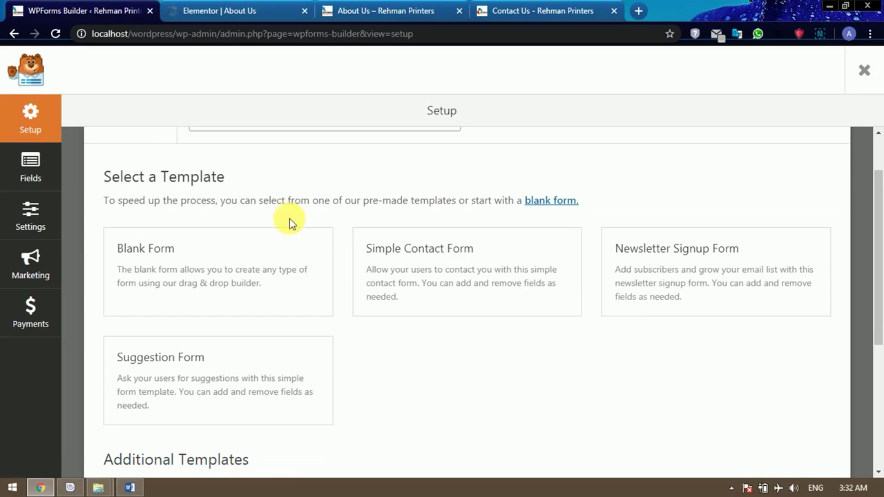
pyautogui.click(411, 277)
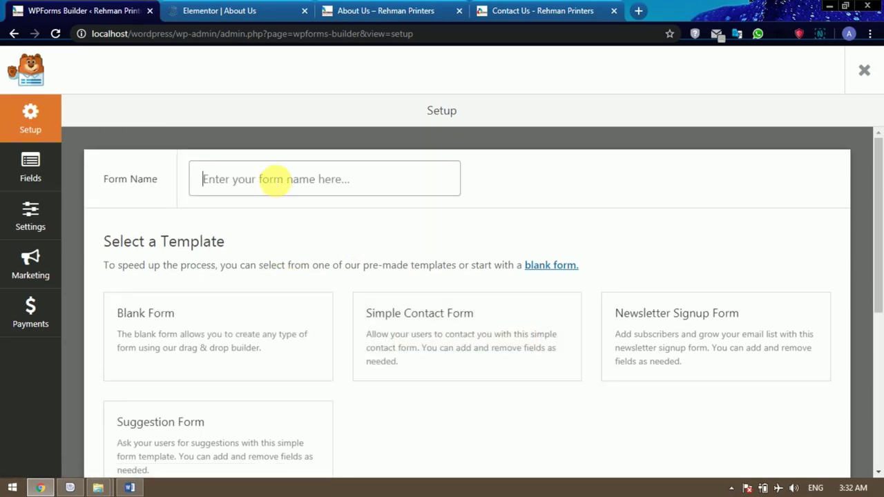
pyautogui.write('c')
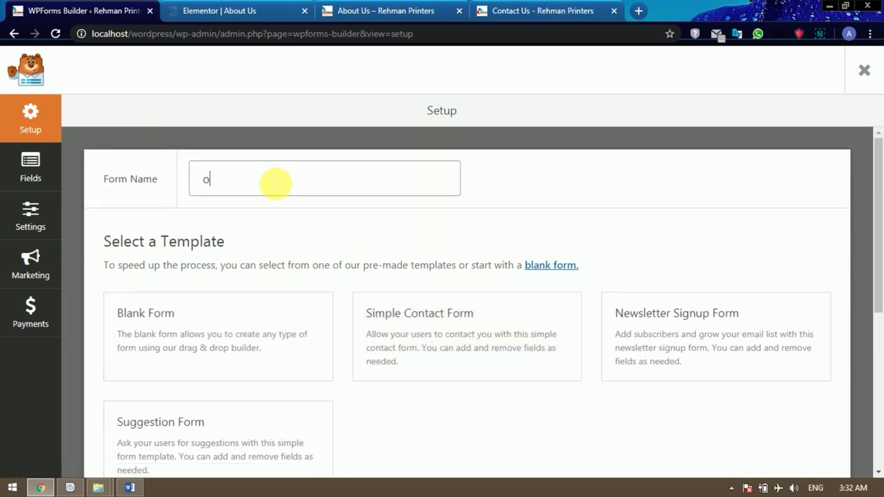
pyautogui.press('BackSpace')
pyautogui.write('contact form')
pyautogui.click(459, 336)
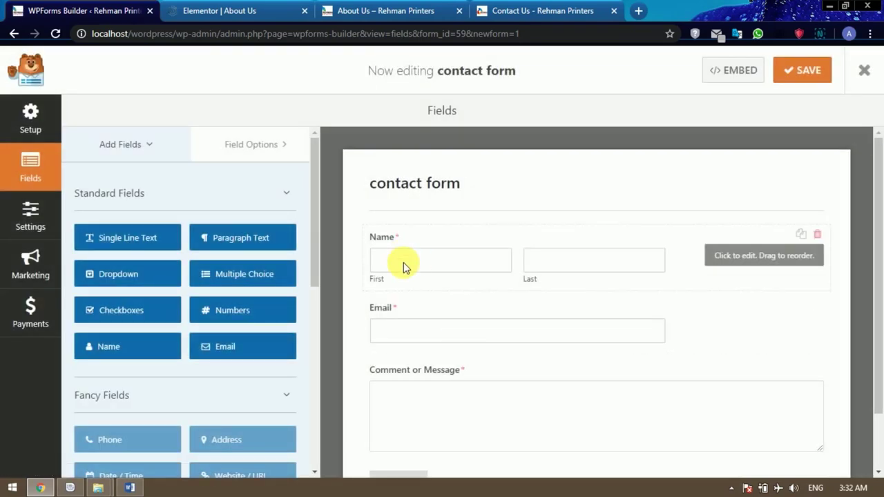
# Set the Name field's format to Simple.
pyautogui.scroll(-1, 467, 301)
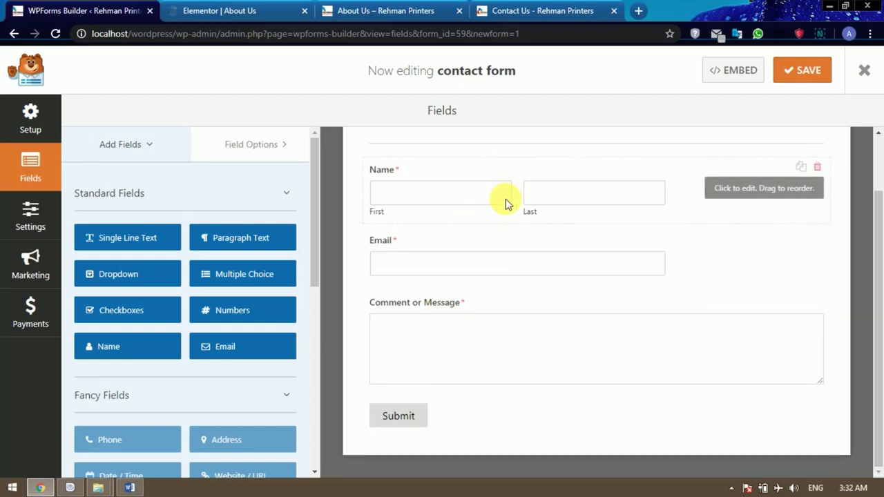
pyautogui.scroll(1, 505, 199)
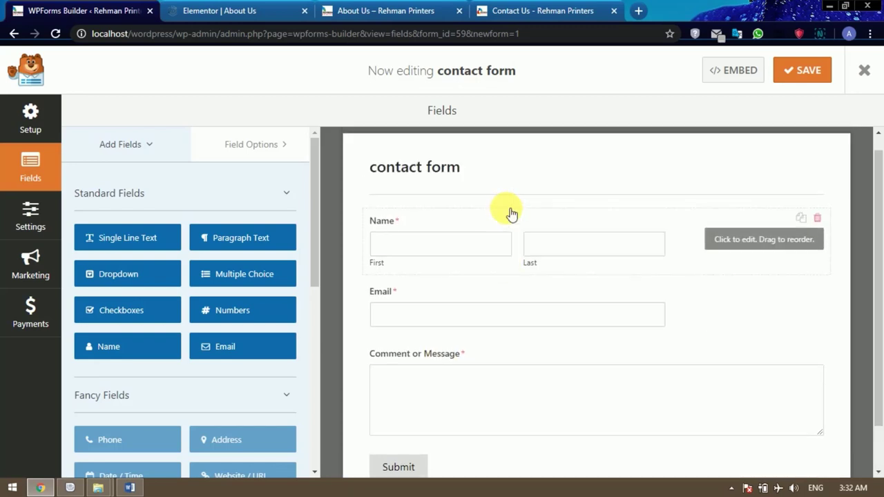
pyautogui.click(494, 246)
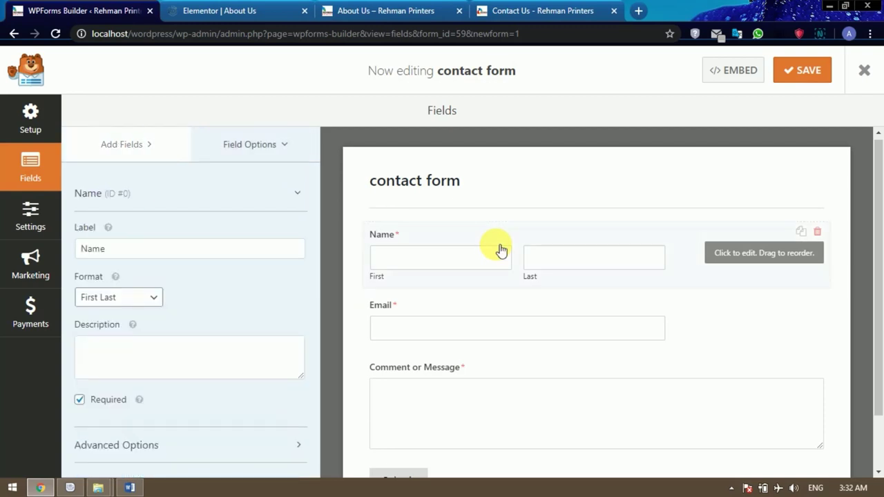
pyautogui.scroll(-2, 501, 250)
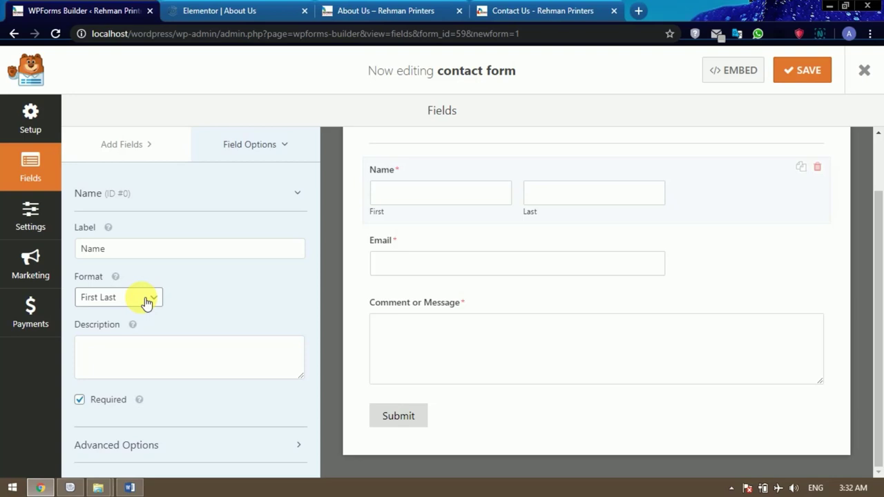
pyautogui.click(147, 301)
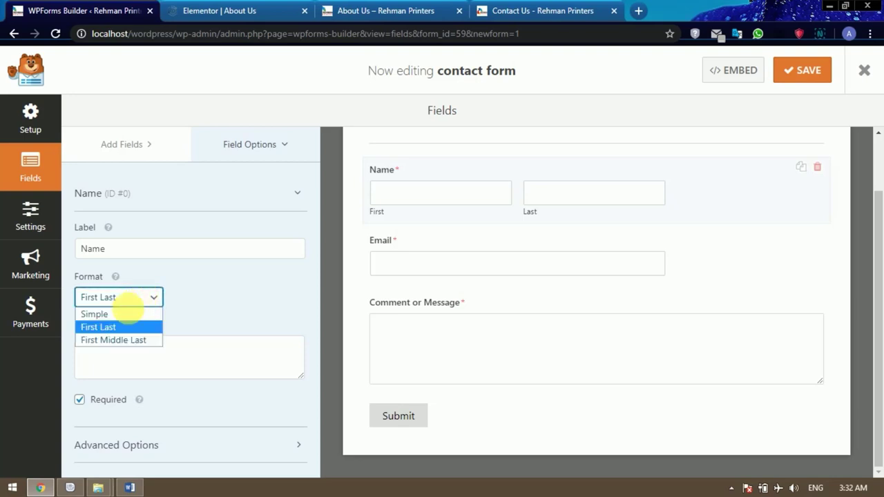
pyautogui.click(118, 317)
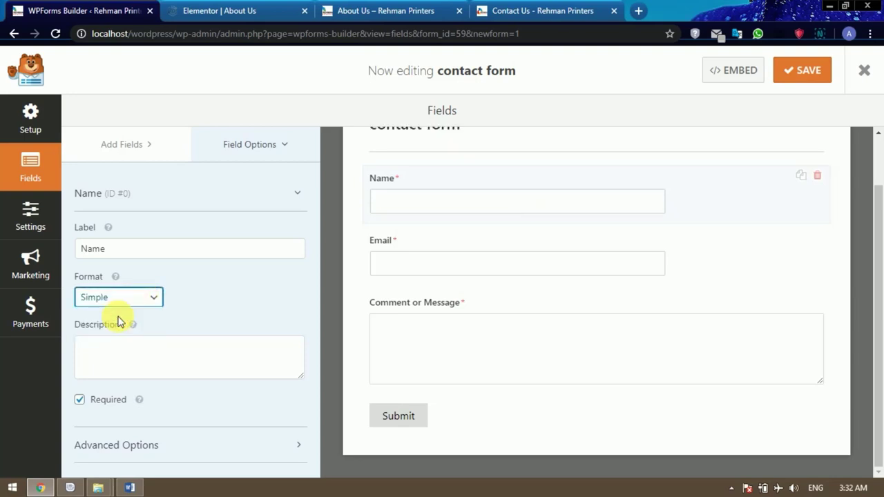
# Relabel the fields 'Email Address' and 'Type Your Message'.
pyautogui.click(446, 267)
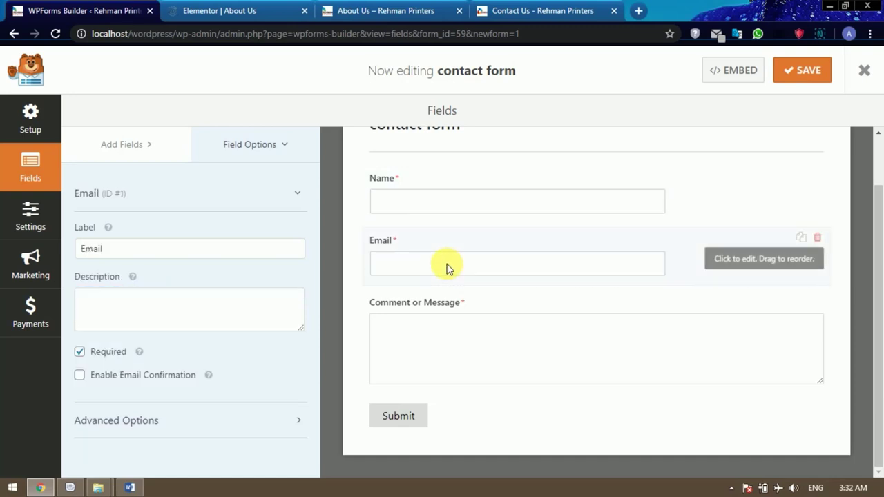
pyautogui.click(147, 250)
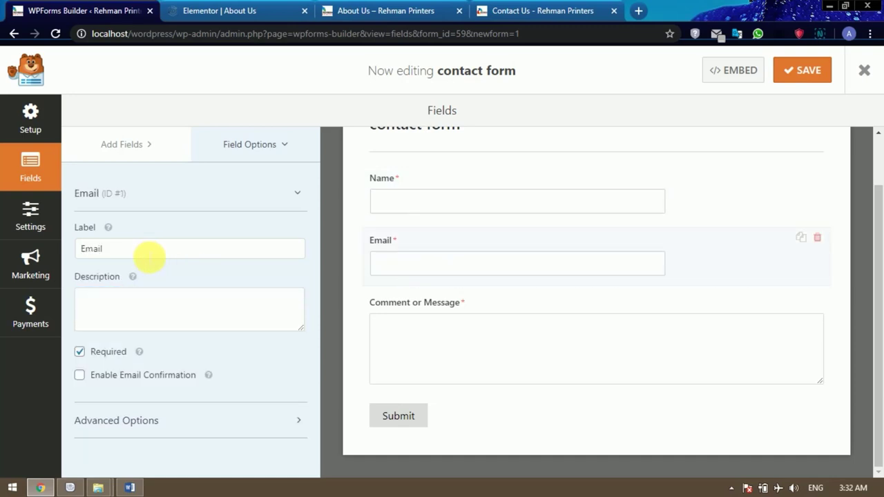
pyautogui.write('Address')
pyautogui.click(406, 310)
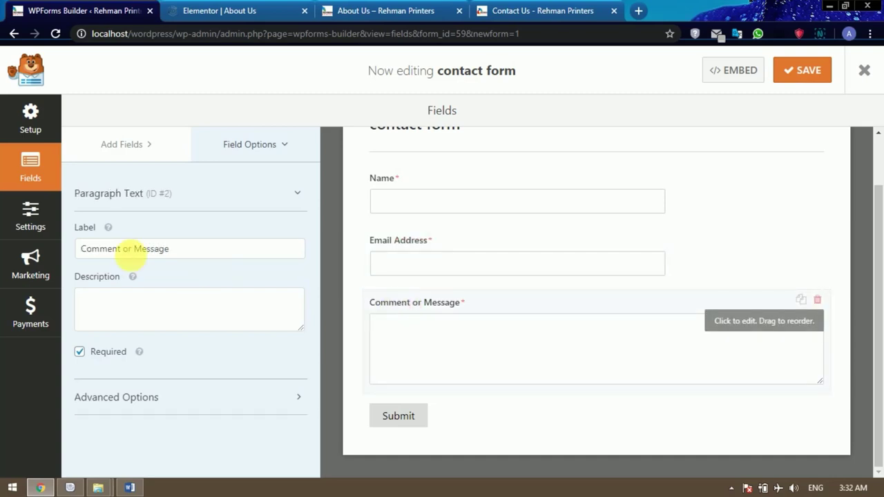
pyautogui.moveTo(131, 250); pyautogui.dragTo(82, 250)
pyautogui.write('Type Your')
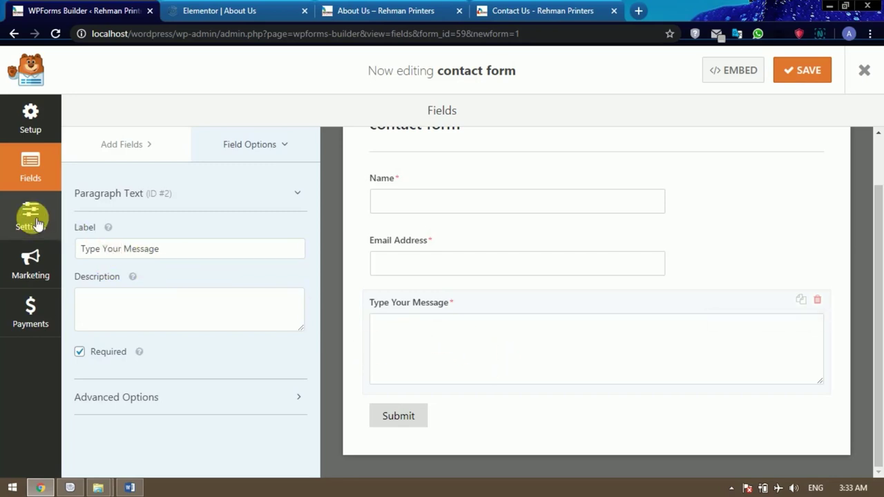
# Review the contact form's Confirmation and General settings.
pyautogui.click(27, 121)
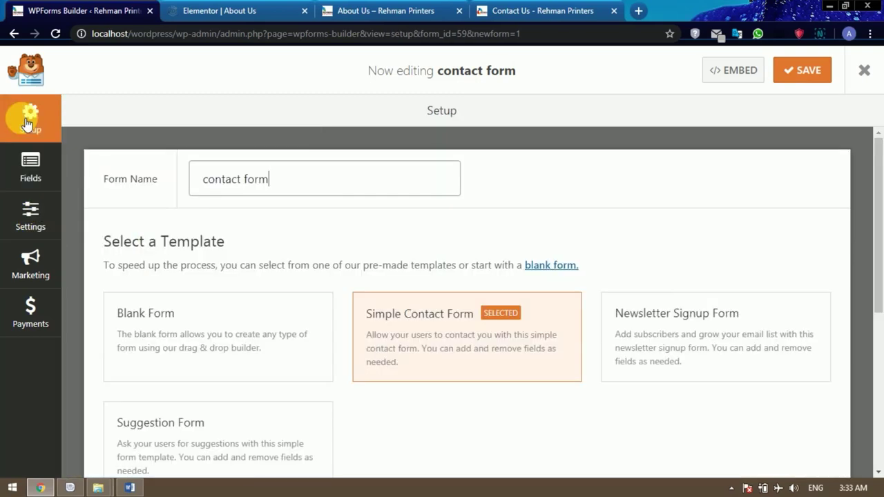
pyautogui.click(34, 216)
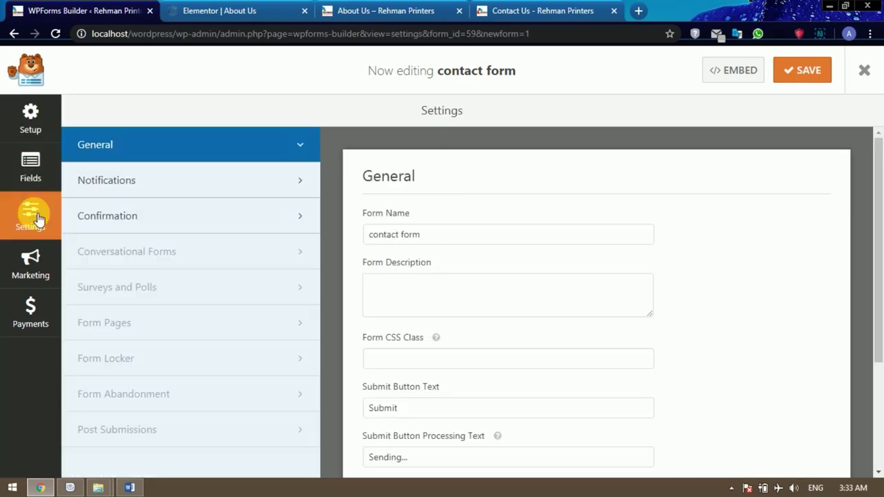
pyautogui.click(151, 222)
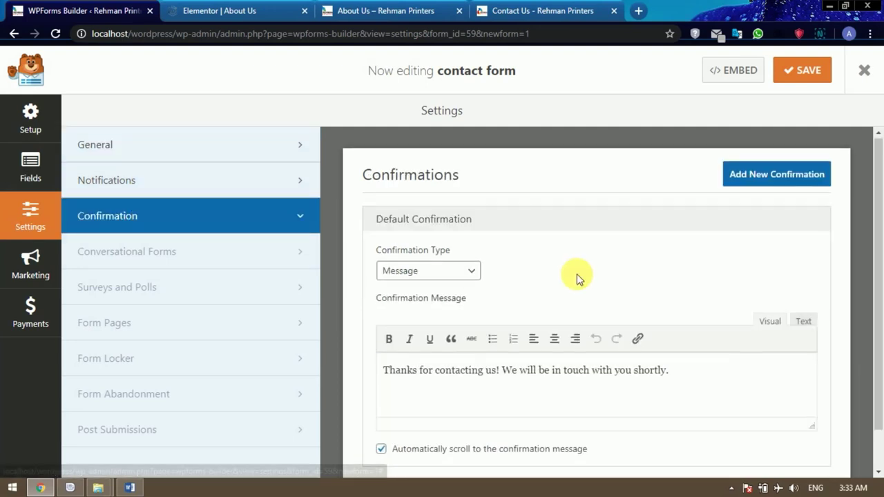
pyautogui.scroll(-1, 576, 276)
pyautogui.scroll(1, 573, 277)
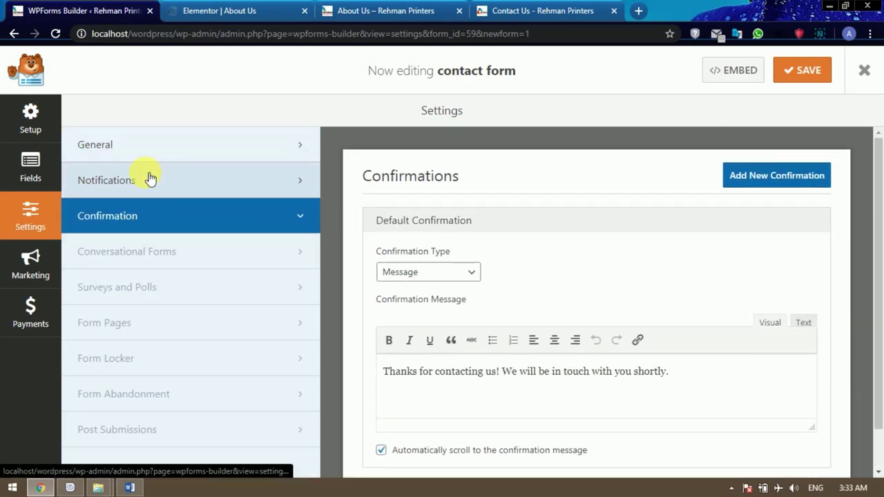
pyautogui.click(147, 153)
pyautogui.scroll(-2, 490, 259)
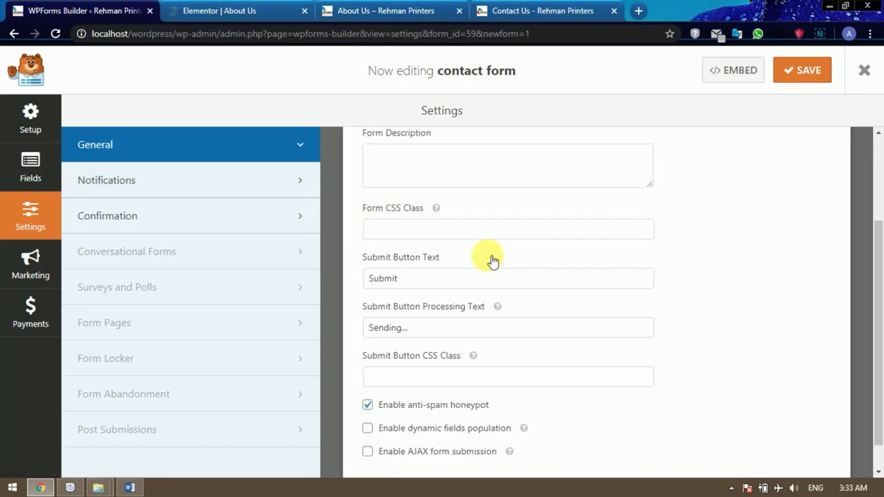
pyautogui.scroll(-1, 487, 258)
pyautogui.scroll(3, 493, 258)
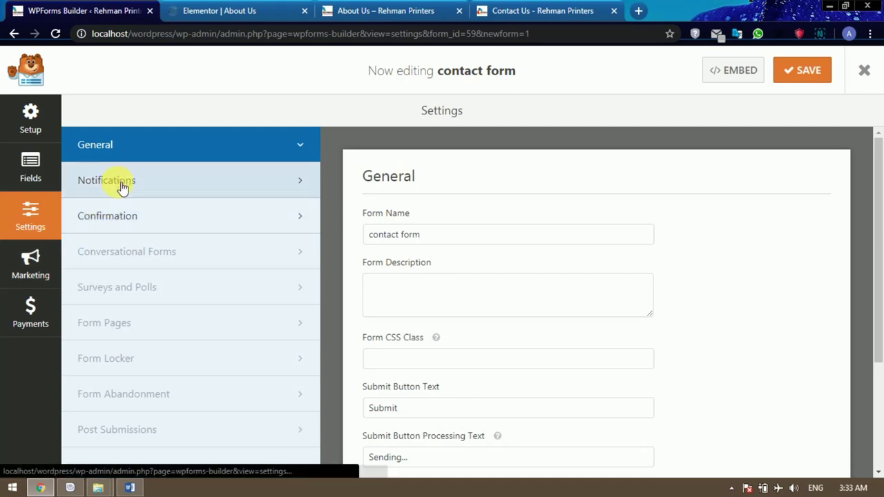
# Save the form's progress when prompted and return to the Setup panel.
pyautogui.click(32, 267)
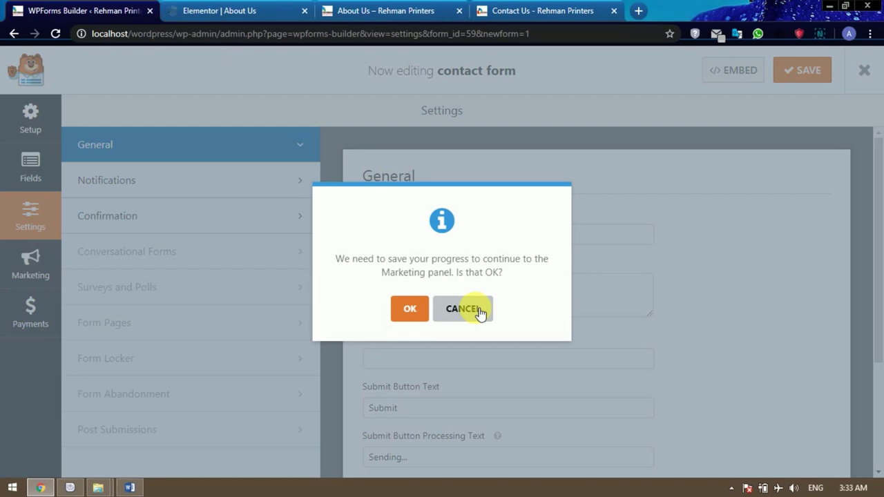
pyautogui.click(408, 312)
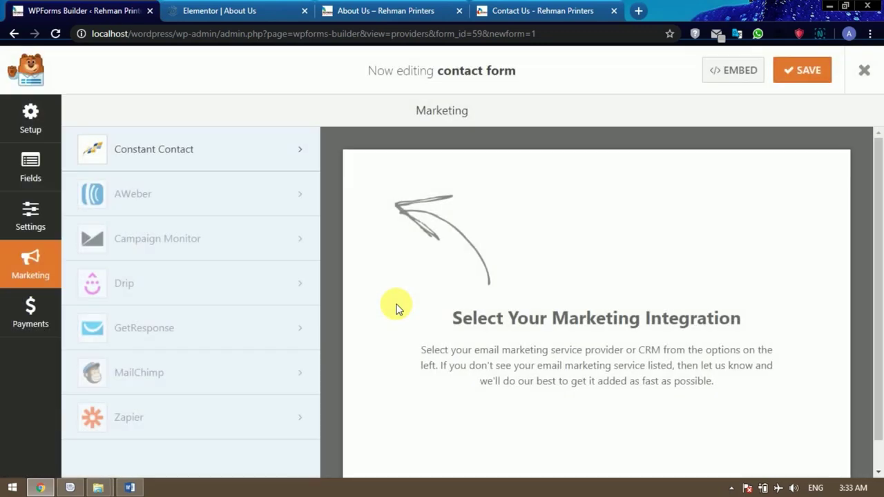
pyautogui.click(32, 125)
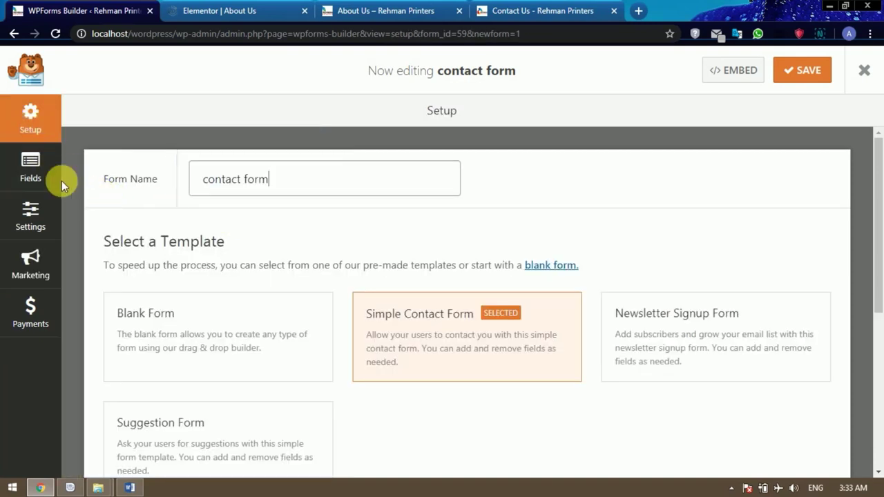
# Check the Name field's settings and the list of addable fields.
pyautogui.click(35, 174)
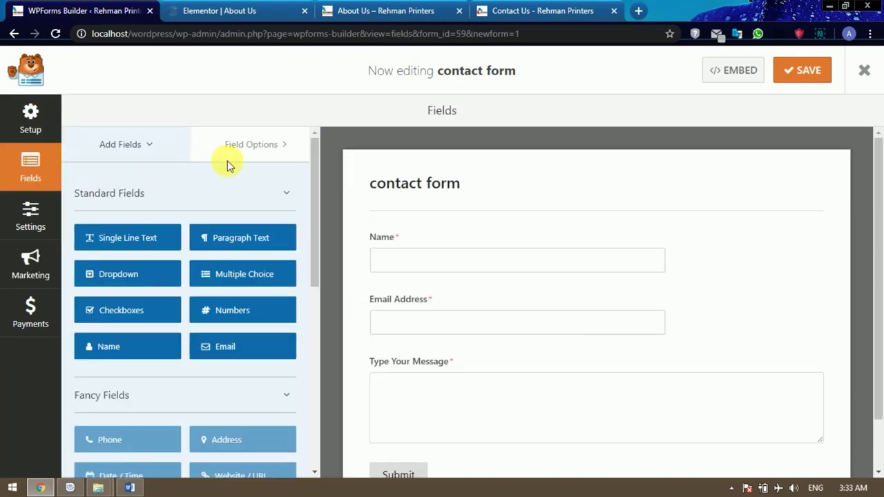
pyautogui.click(243, 147)
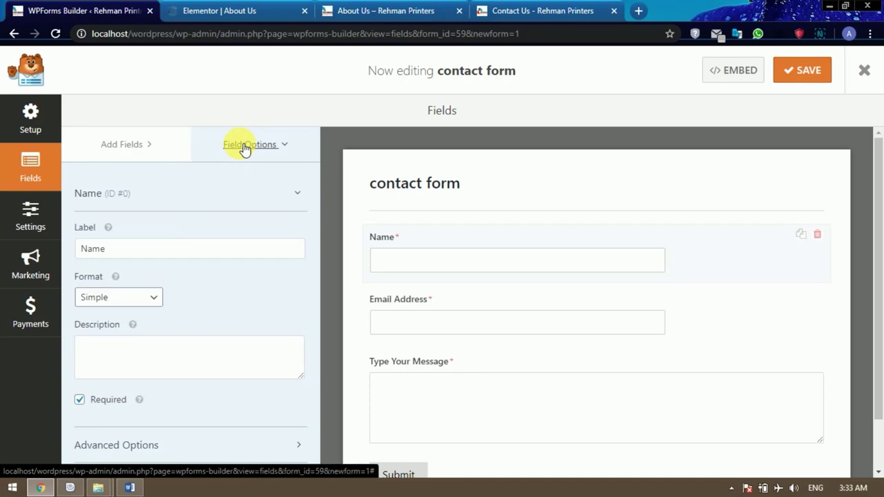
pyautogui.click(145, 147)
pyautogui.scroll(-2, 460, 241)
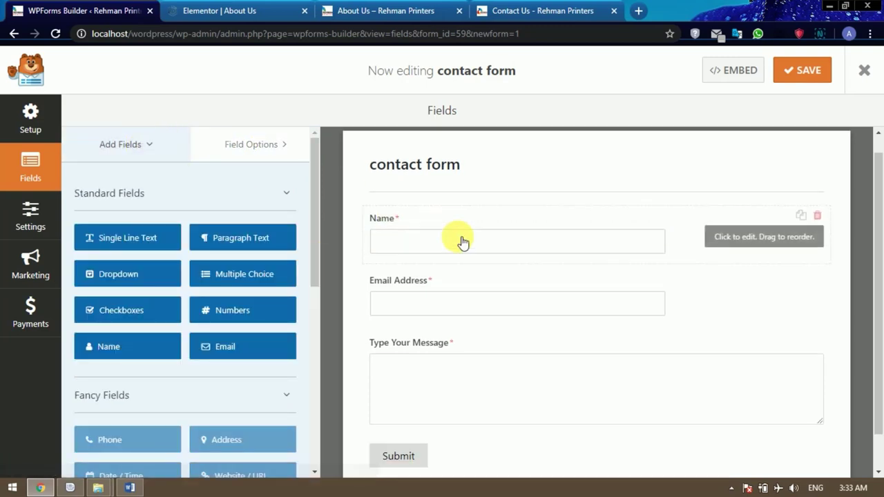
pyautogui.scroll(2, 460, 241)
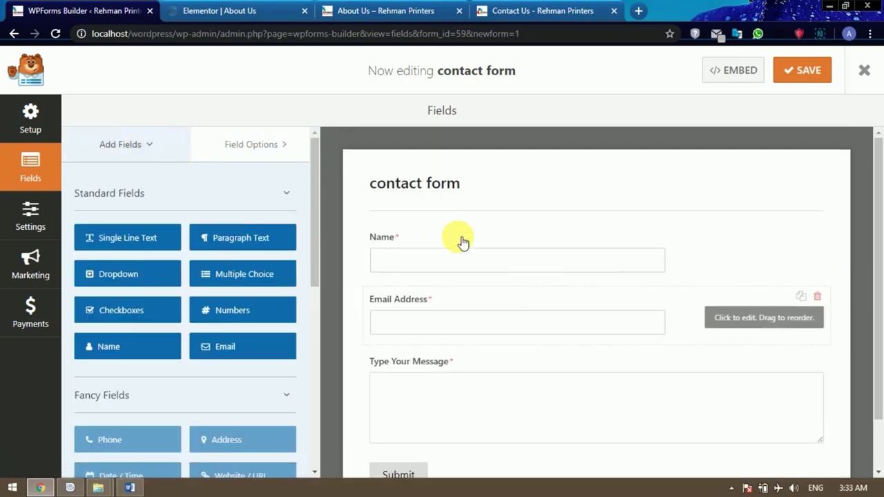
# Review the form's General and Confirmation settings.
pyautogui.click(32, 216)
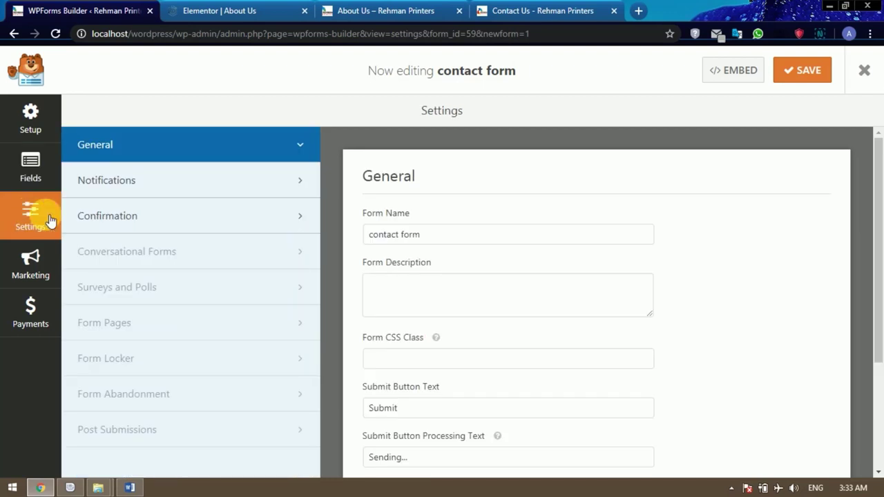
pyautogui.scroll(-1, 578, 303)
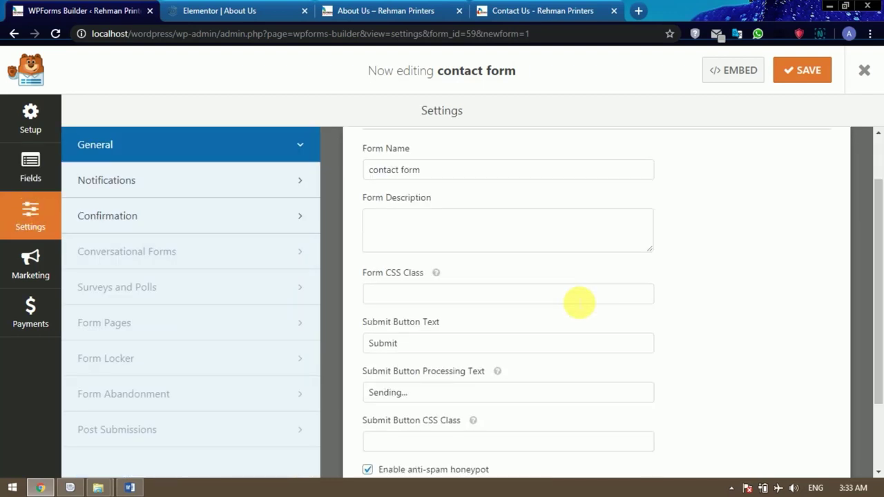
pyautogui.scroll(1, 578, 303)
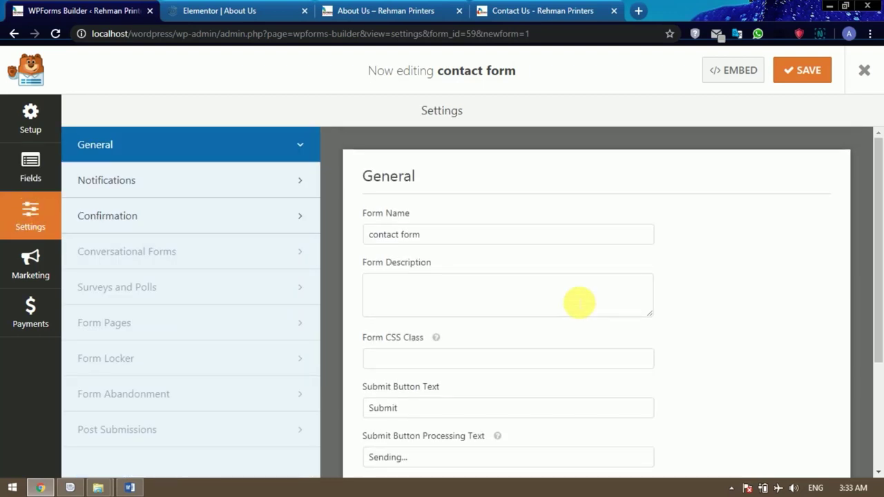
pyautogui.scroll(-2, 578, 302)
pyautogui.scroll(-1, 577, 302)
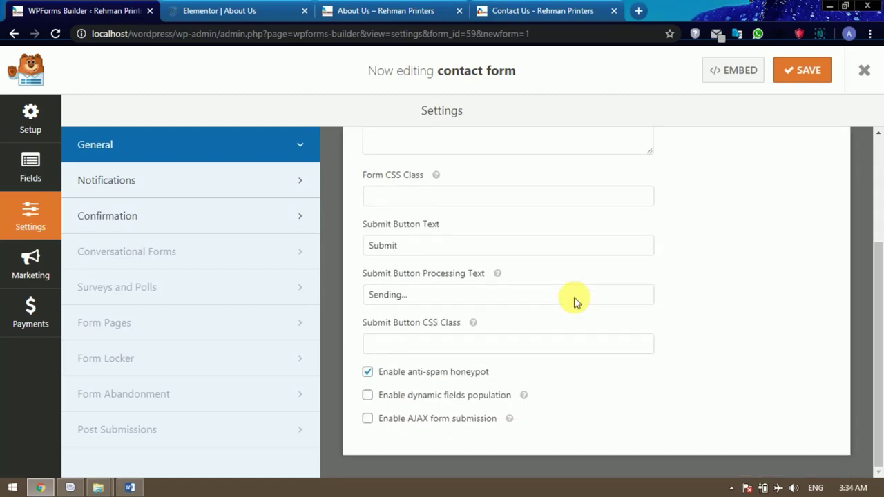
pyautogui.click(175, 228)
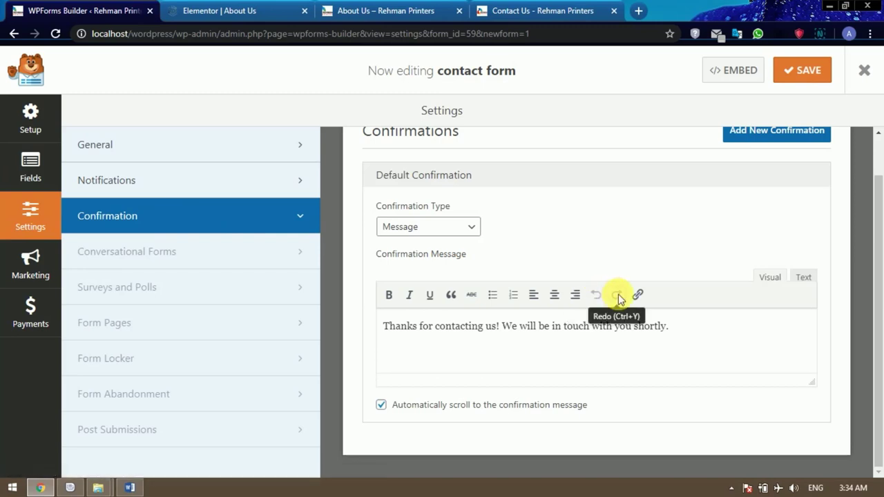
pyautogui.scroll(1, 618, 294)
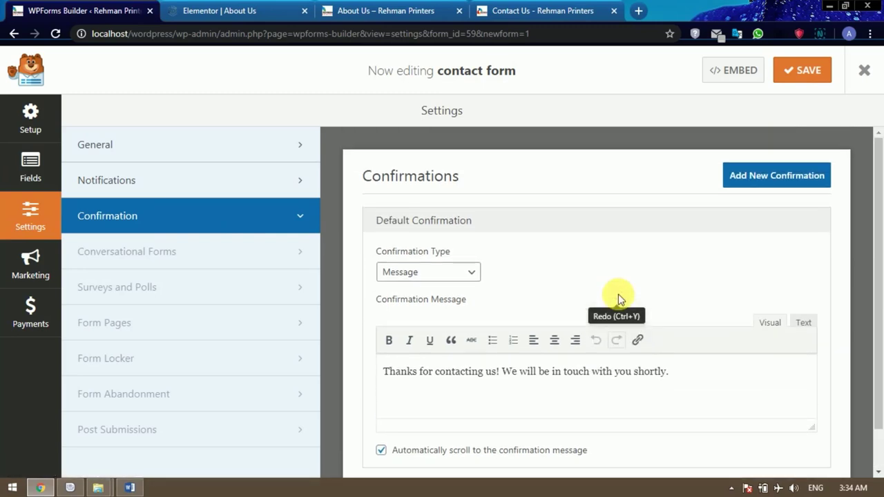
pyautogui.scroll(-1, 618, 294)
pyautogui.scroll(1, 618, 296)
pyautogui.scroll(-1, 623, 298)
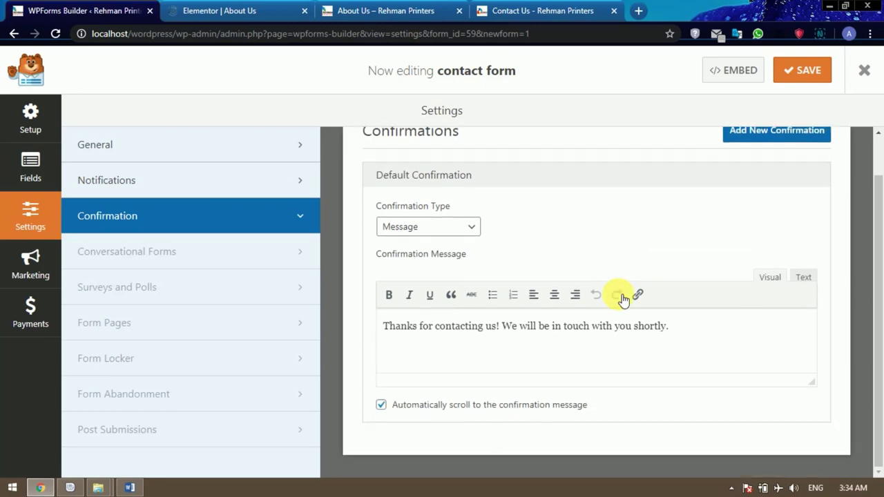
pyautogui.scroll(1, 620, 298)
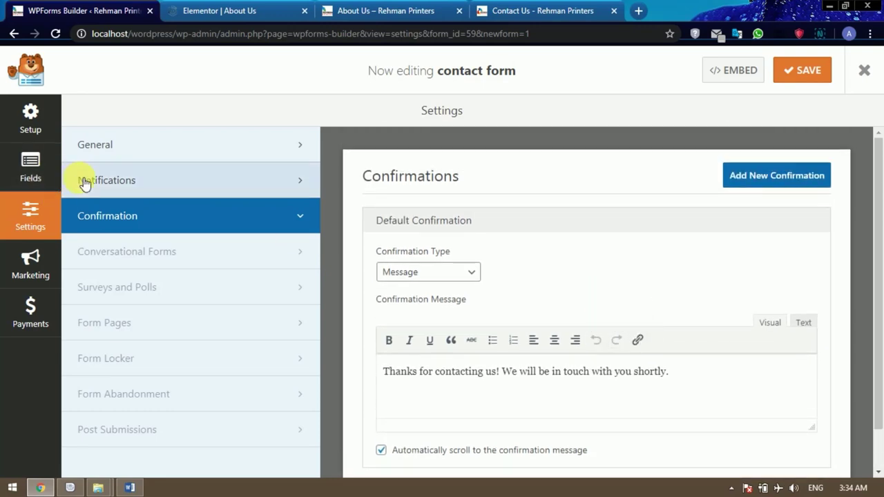
# Show the Notifications settings with the default admin-email notification.
pyautogui.click(86, 179)
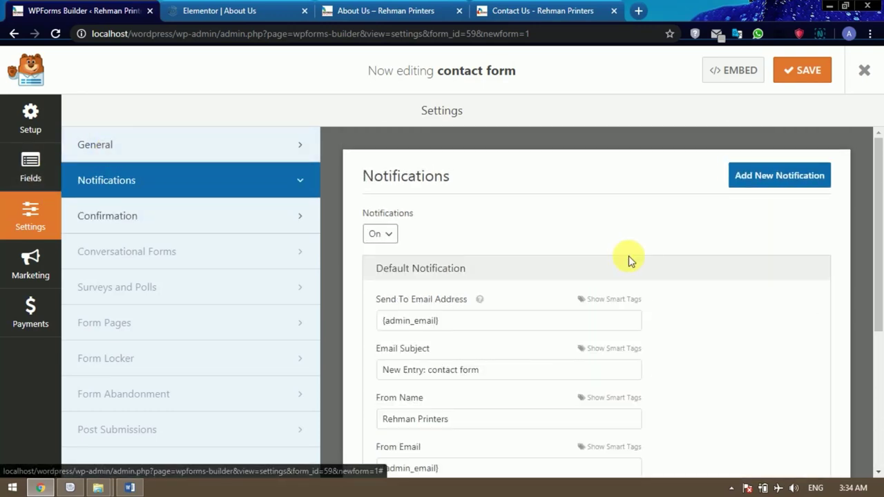
pyautogui.scroll(-1, 629, 259)
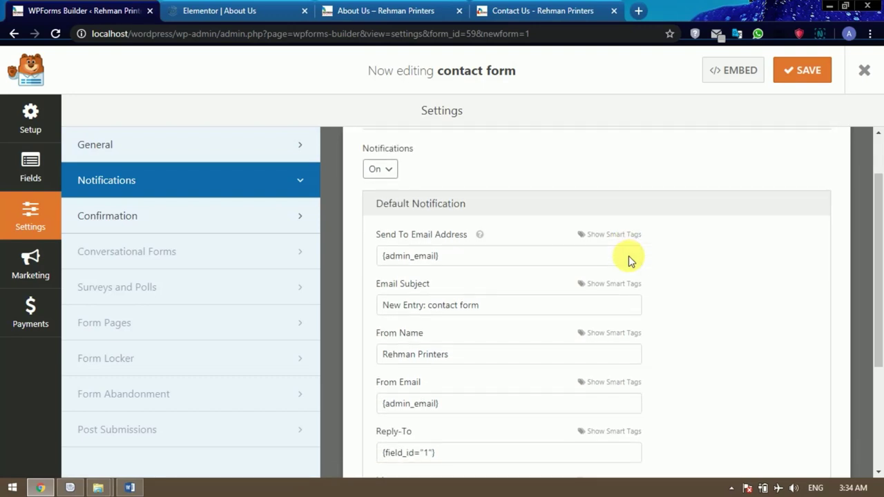
pyautogui.scroll(-3, 625, 259)
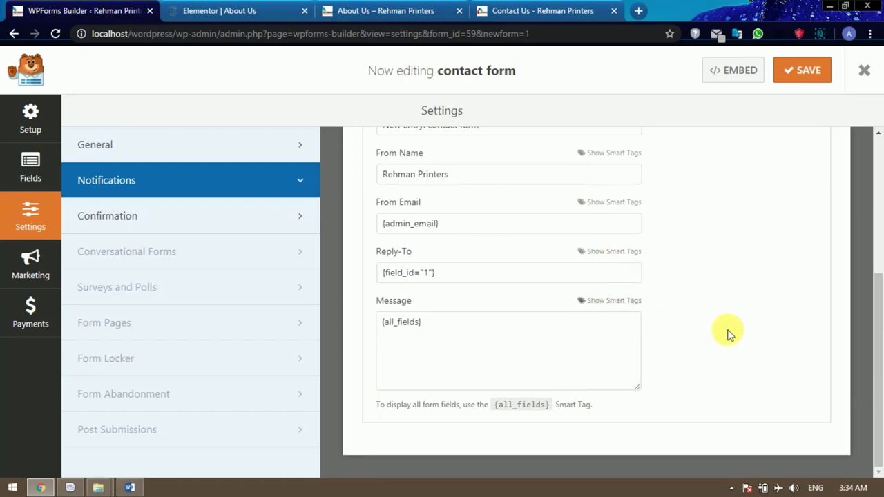
pyautogui.scroll(3, 730, 335)
pyautogui.scroll(-2, 731, 334)
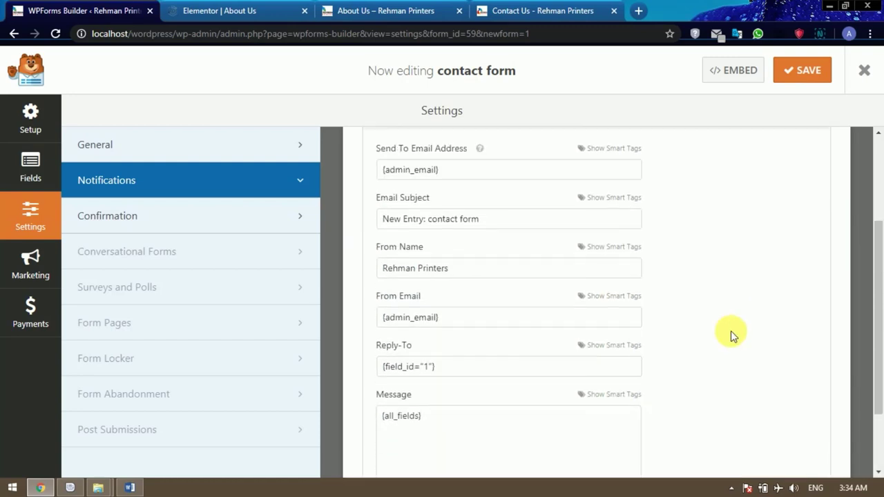
pyautogui.scroll(2, 731, 331)
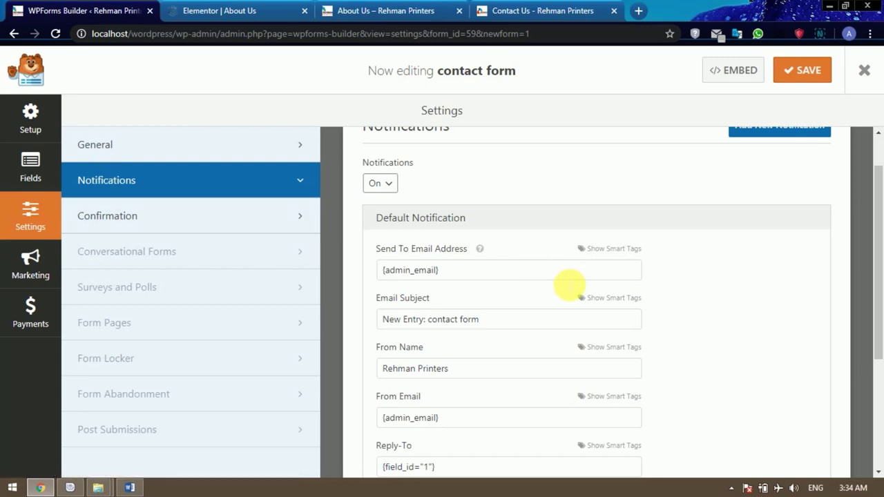
pyautogui.scroll(-1, 568, 283)
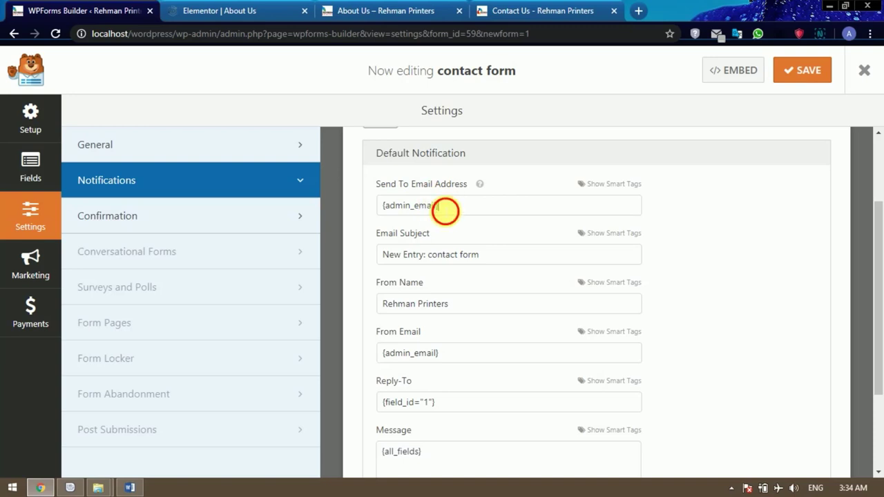
# Replace {admin_email} with a custom recipient e-mail address and save the form.
pyautogui.moveTo(444, 208); pyautogui.dragTo(369, 210)
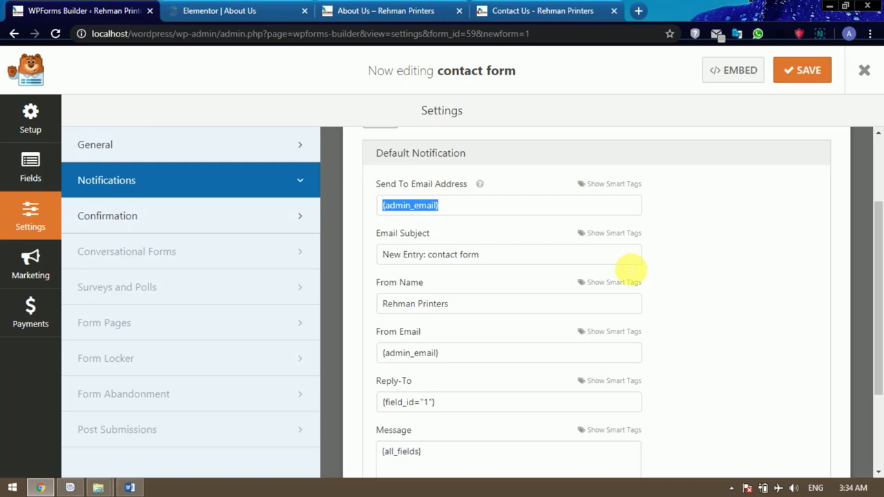
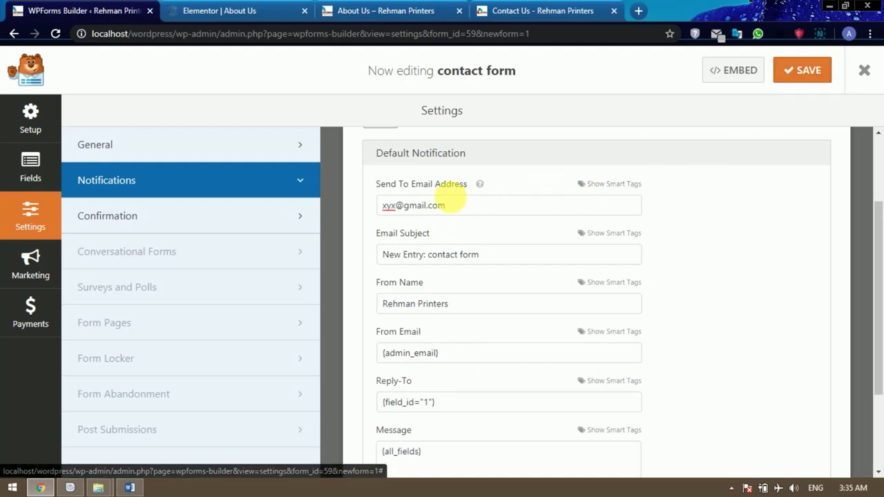
pyautogui.click(804, 73)
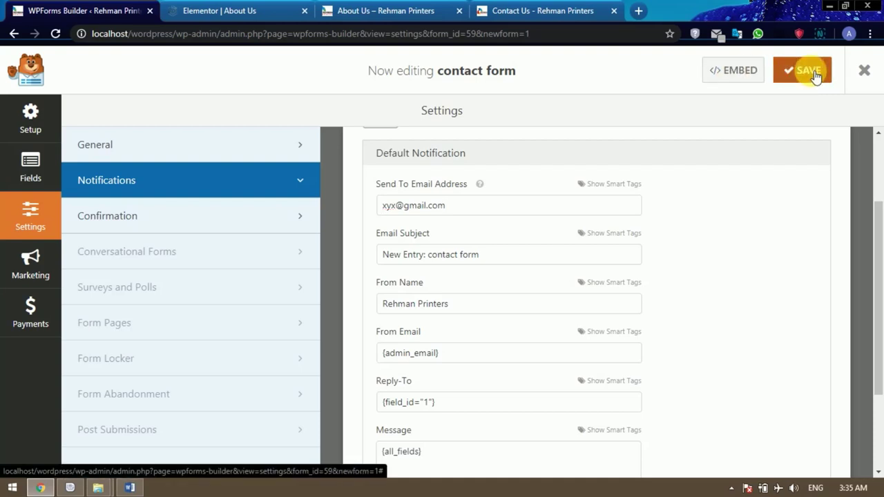
# Select the form's embed shortcode, close the Elementor About Us tab, and dismiss the embed dialog.
pyautogui.click(739, 73)
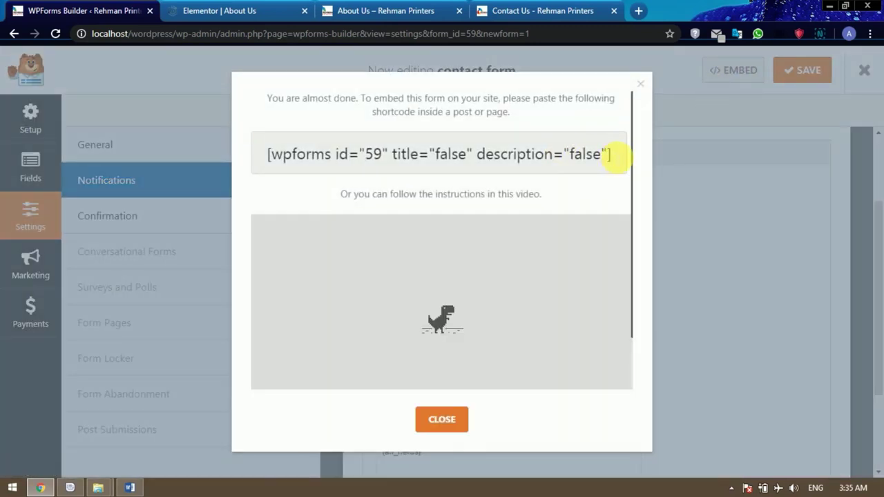
pyautogui.moveTo(618, 155); pyautogui.dragTo(272, 155)
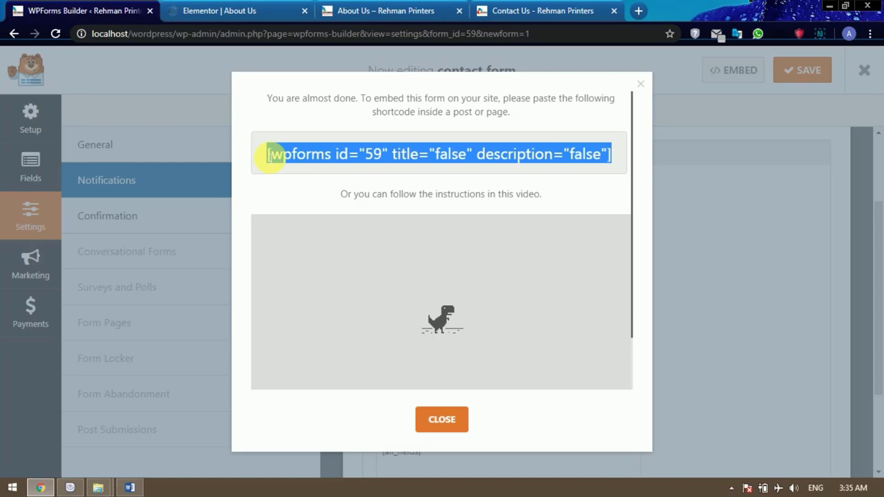
pyautogui.click(244, 13)
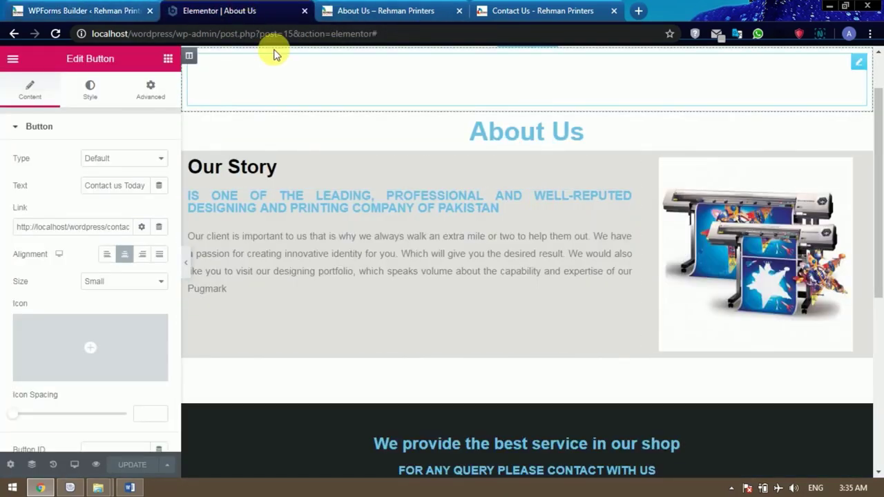
pyautogui.click(304, 12)
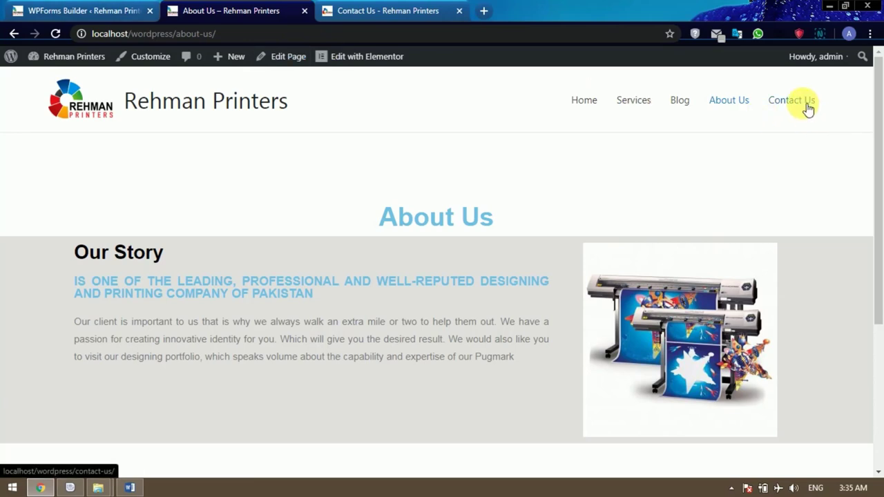
pyautogui.click(103, 11)
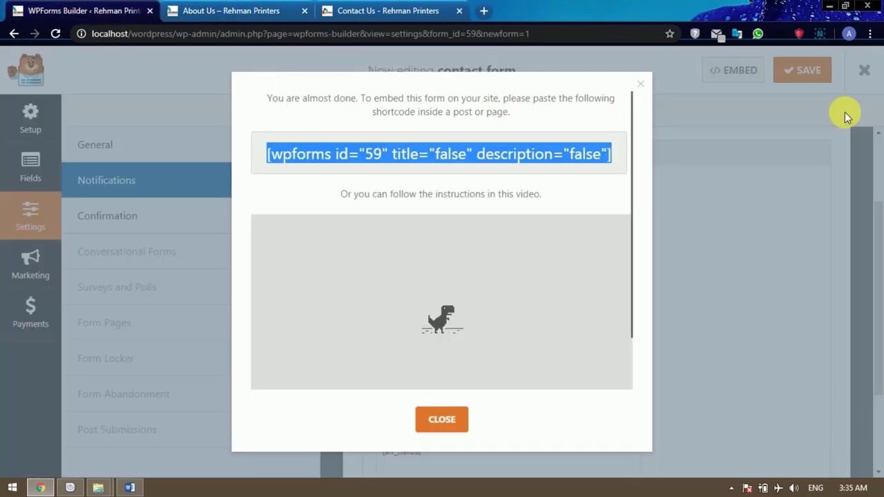
pyautogui.click(642, 86)
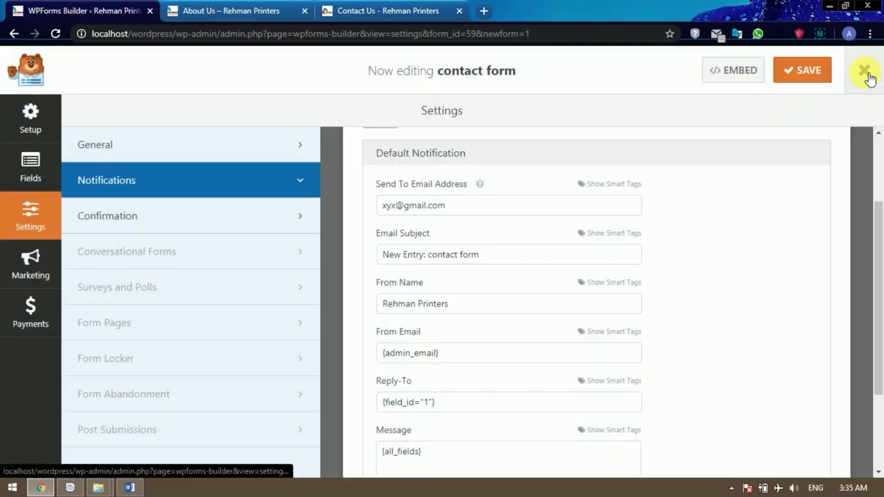
# Open the Contact Us page from All Pages in a new tab and edit it with Elementor.
pyautogui.click(867, 73)
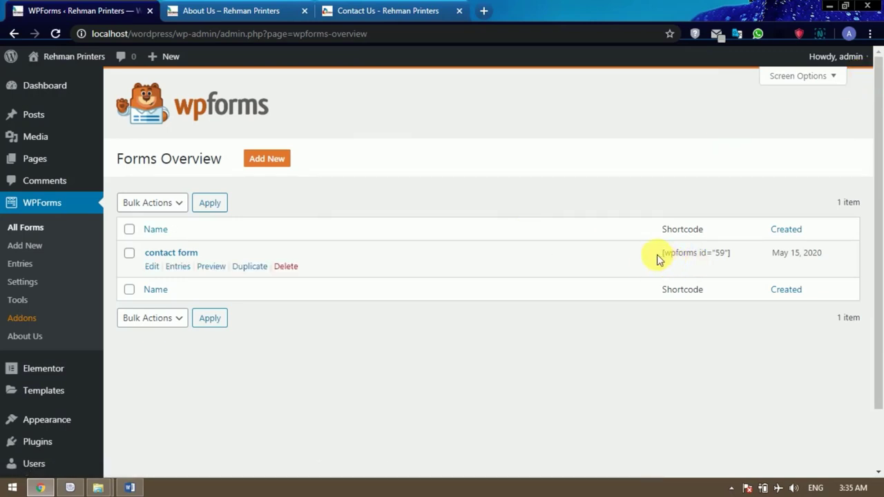
pyautogui.moveTo(50, 163)
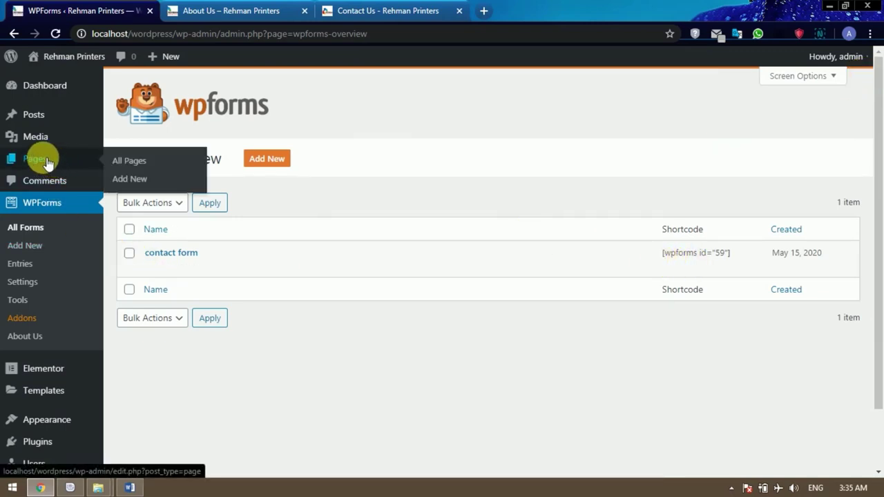
pyautogui.click(47, 163)
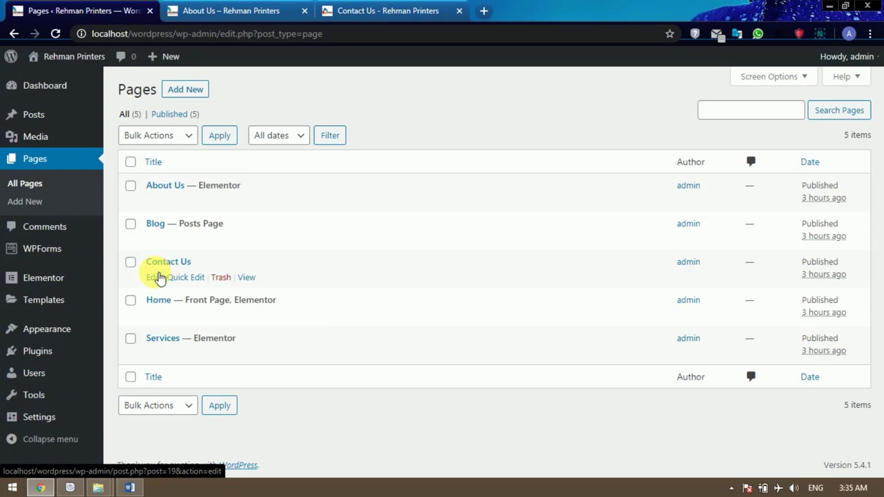
pyautogui.rightClick(157, 279)
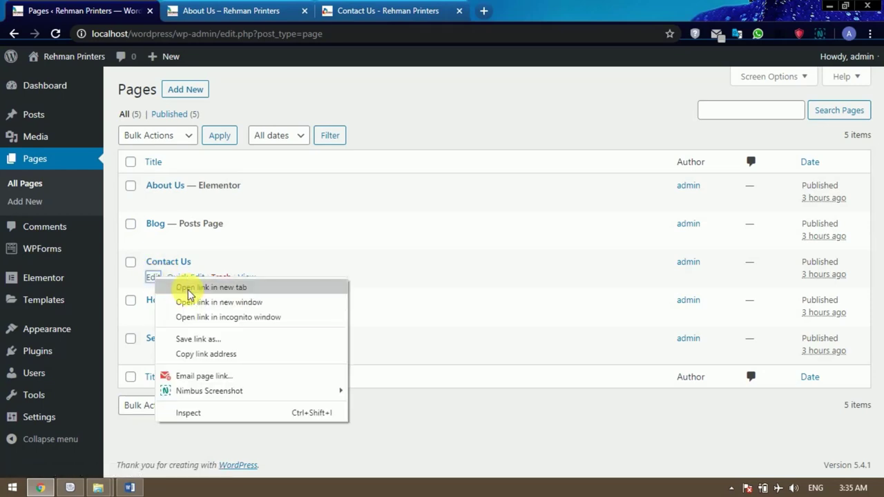
pyautogui.click(181, 286)
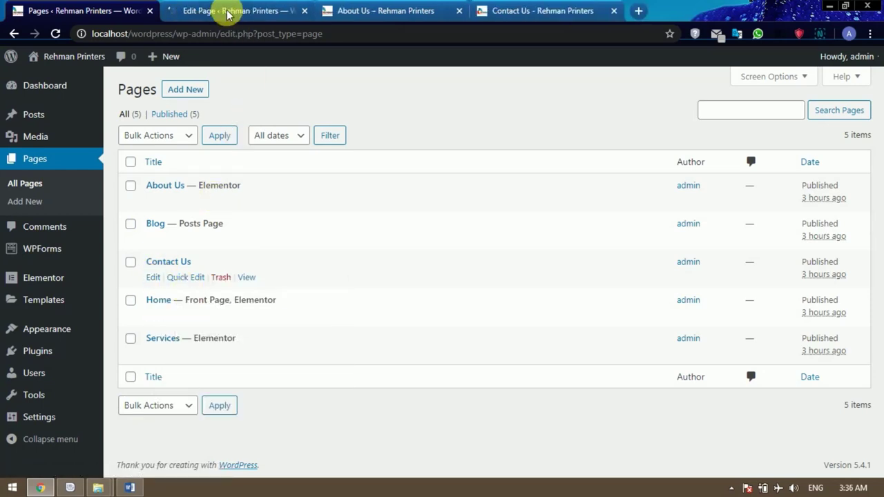
pyautogui.click(227, 13)
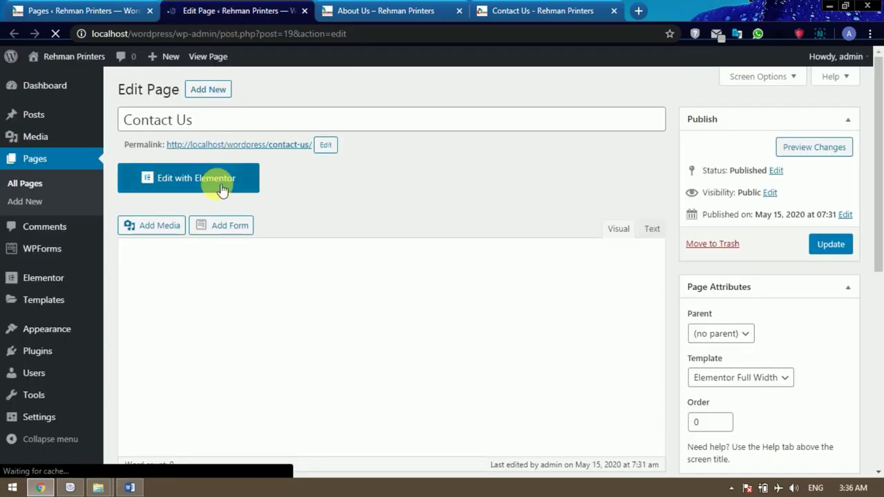
pyautogui.click(221, 178)
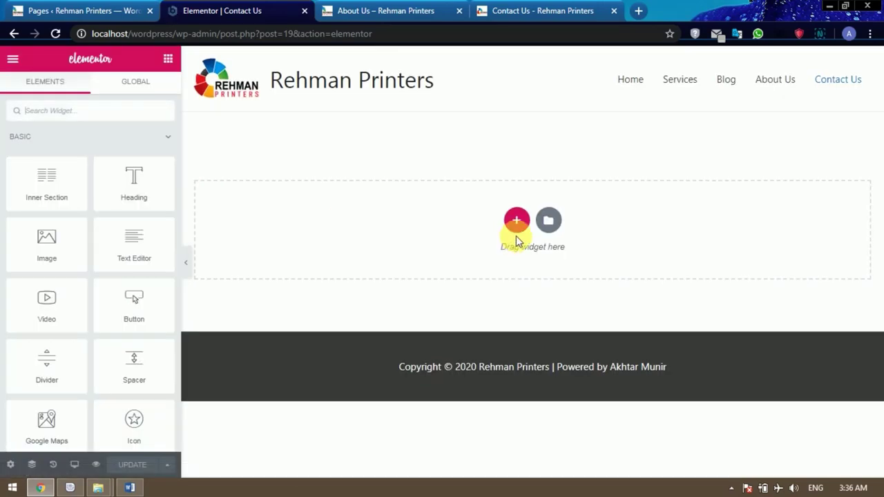
# Drop a Spacer with Space 80 at the page top and add a one-column section after it.
pyautogui.click(518, 221)
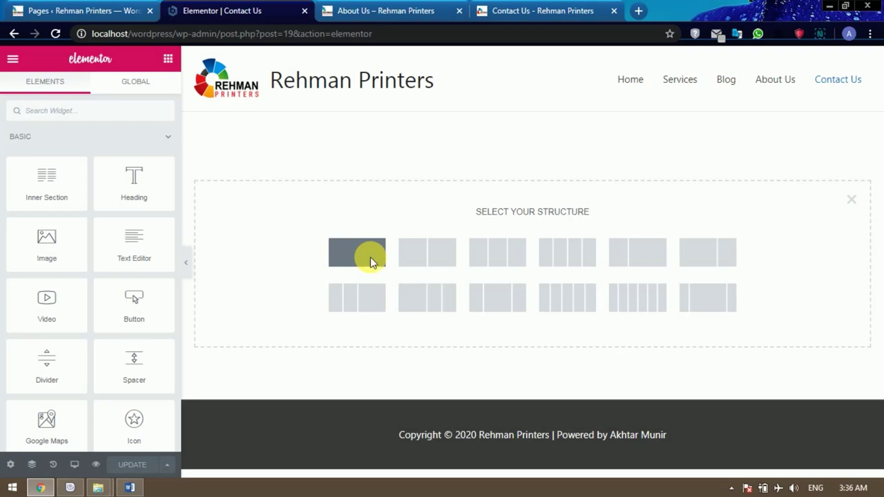
pyautogui.click(370, 258)
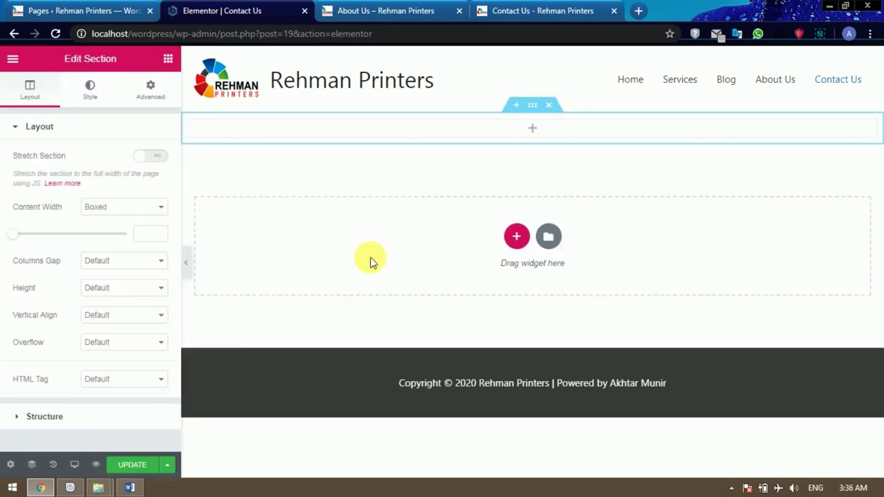
pyautogui.click(168, 60)
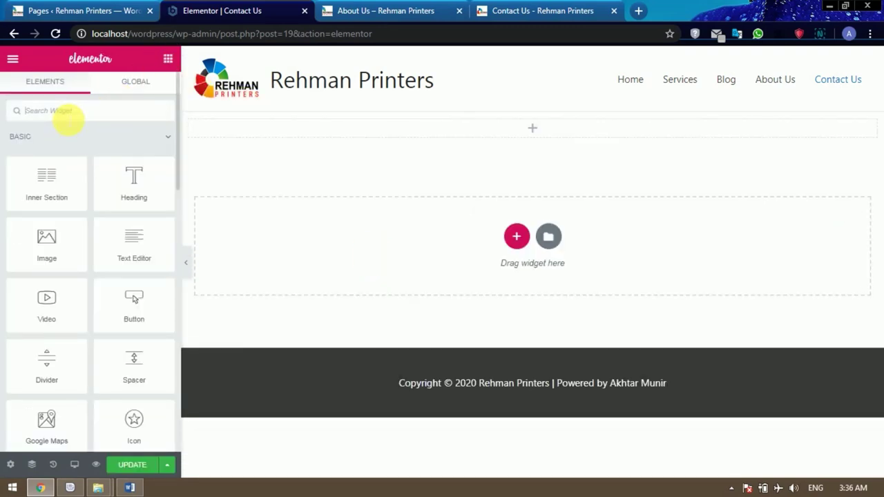
pyautogui.write('sp')
pyautogui.moveTo(53, 146); pyautogui.dragTo(531, 122)
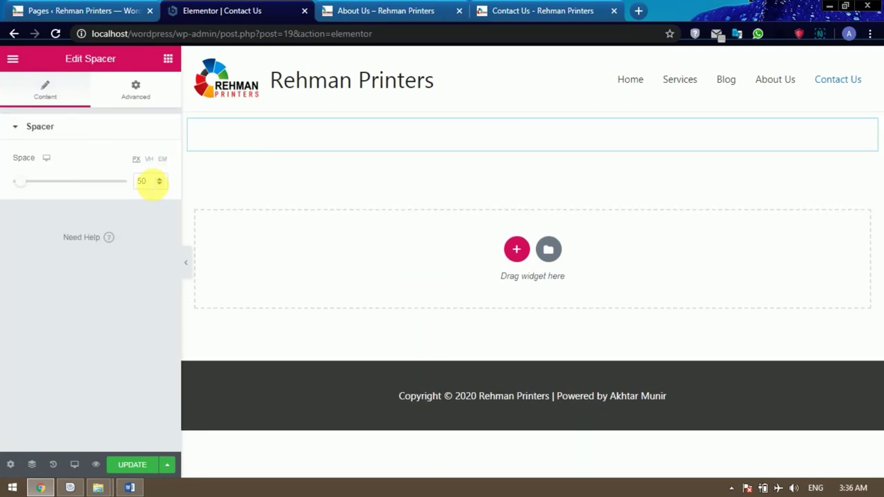
pyautogui.moveTo(150, 181); pyautogui.dragTo(120, 185)
pyautogui.write('80')
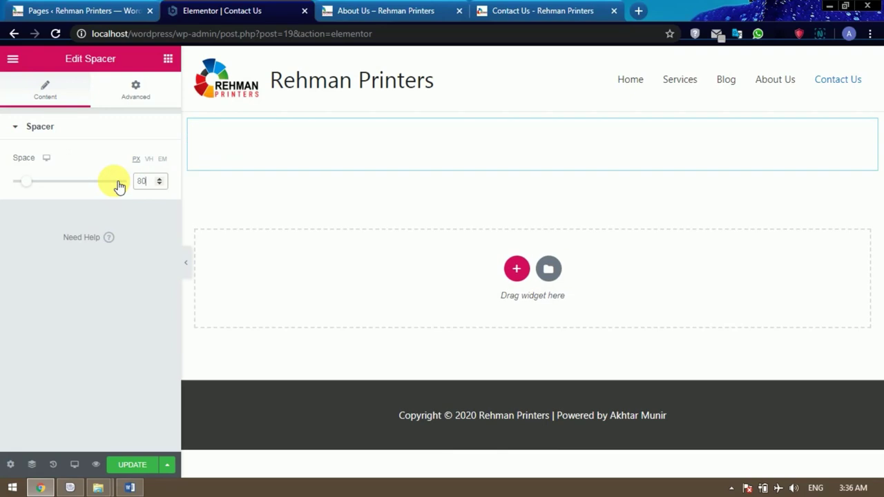
pyautogui.click(516, 271)
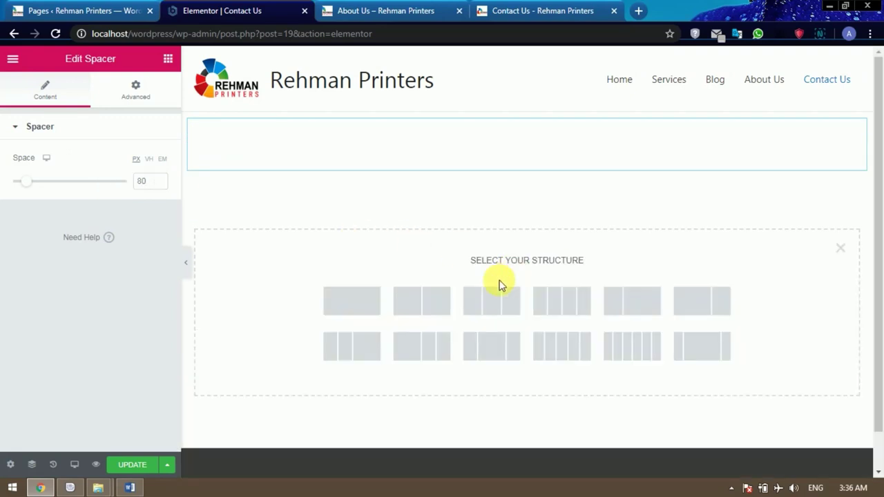
pyautogui.click(359, 304)
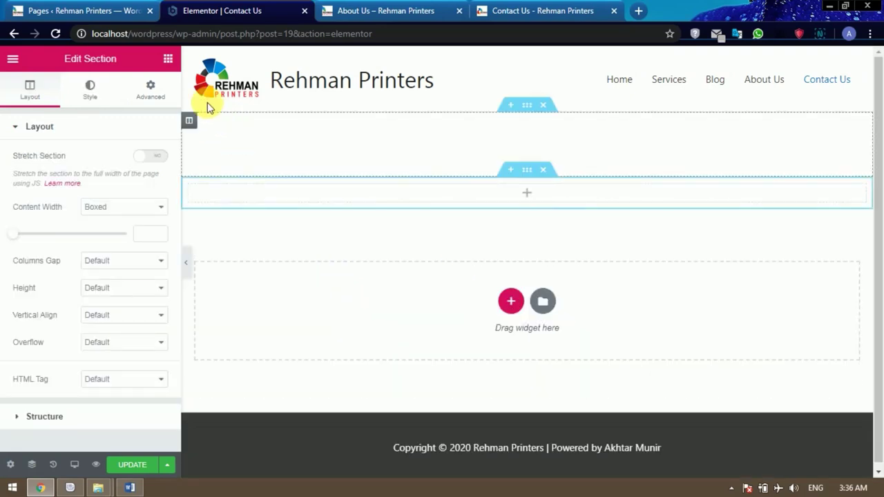
# Add a Heading widget titled 'Contact us', set to H1 and centre-aligned.
pyautogui.click(168, 59)
pyautogui.moveTo(134, 177); pyautogui.dragTo(513, 195)
pyautogui.moveTo(127, 173); pyautogui.dragTo(513, 191)
pyautogui.moveTo(154, 188); pyautogui.dragTo(540, 194)
pyautogui.moveTo(130, 172); pyautogui.dragTo(22, 174)
pyautogui.write('Contact us')
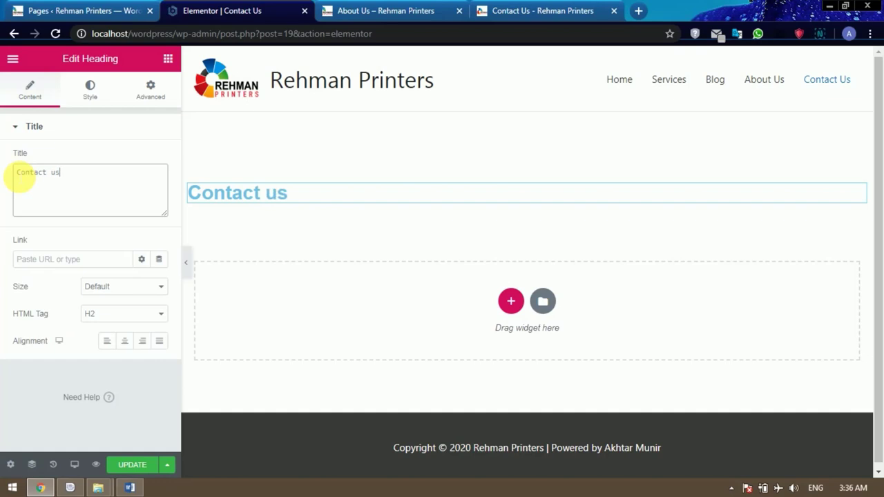
pyautogui.click(118, 313)
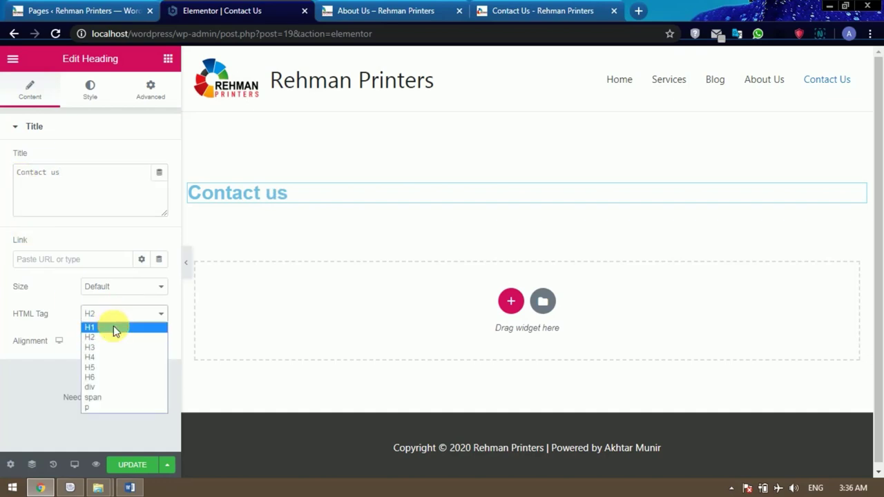
pyautogui.click(115, 327)
pyautogui.click(131, 342)
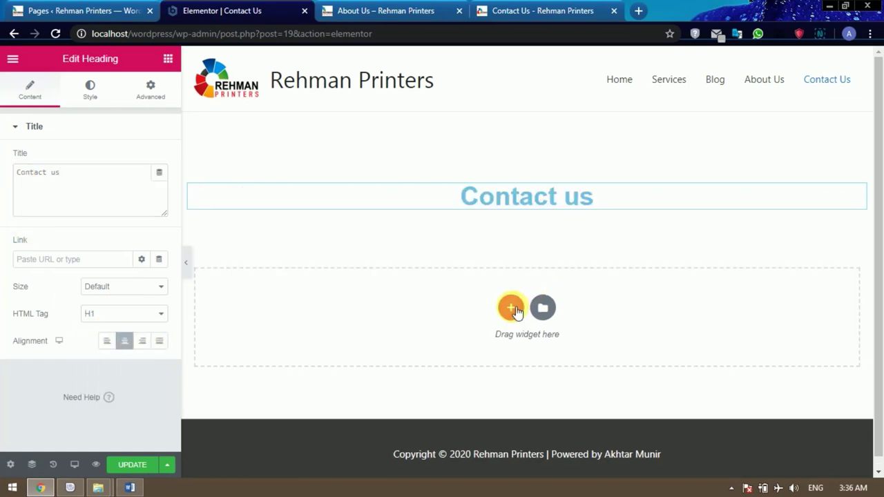
pyautogui.click(511, 307)
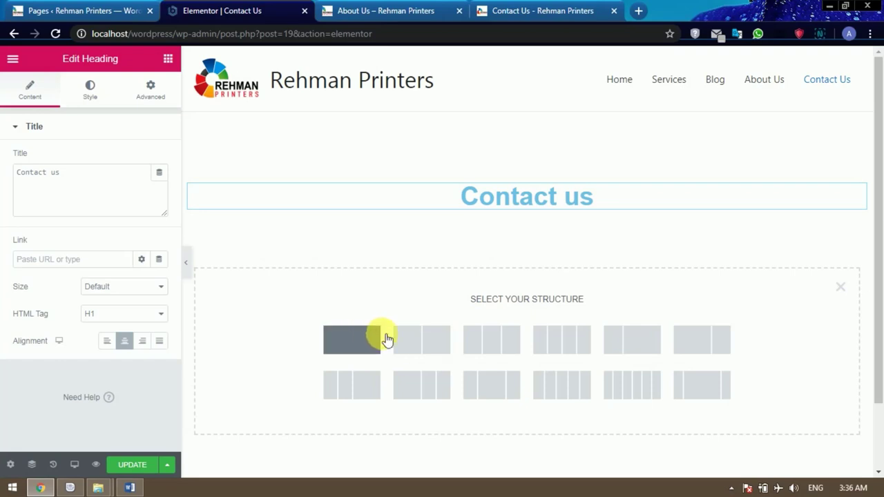
# After checking the live Contact Us tab, add a two-column section with an Image widget in its right column.
pyautogui.click(528, 12)
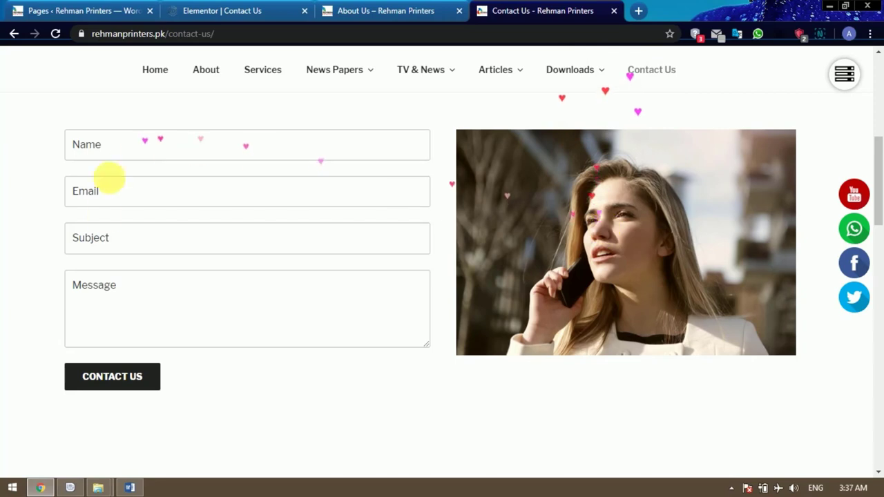
pyautogui.click(233, 11)
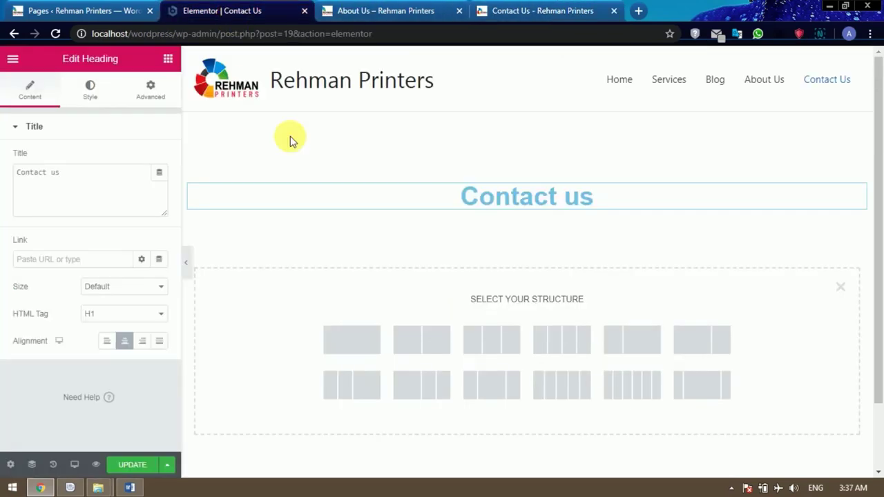
pyautogui.click(429, 342)
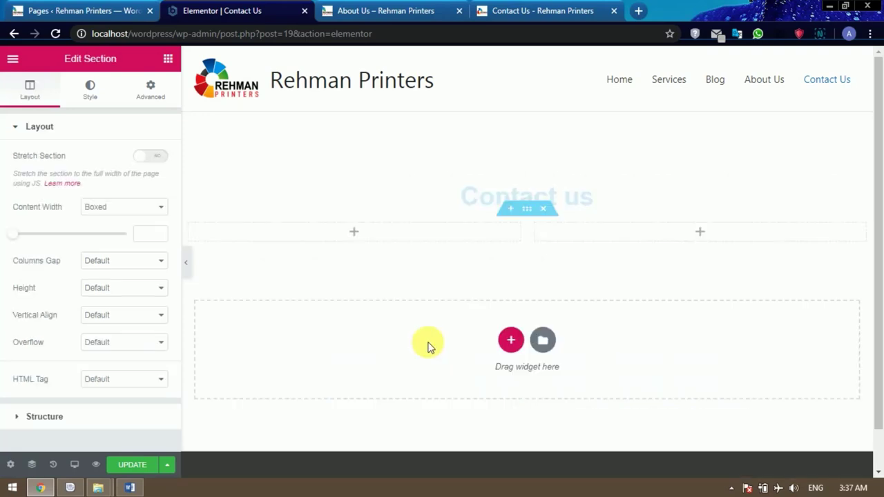
pyautogui.click(709, 232)
pyautogui.moveTo(60, 246); pyautogui.dragTo(683, 235)
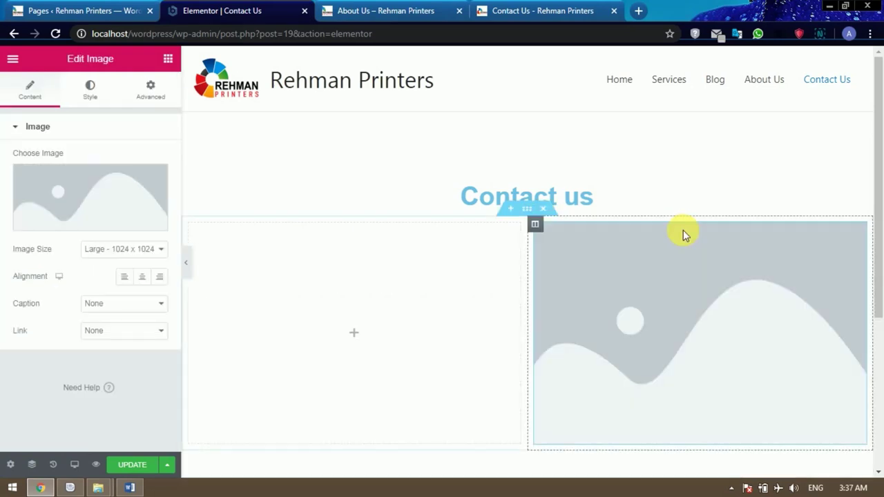
# Insert Business-Profile-Picture.jpg from the Media Library into the right-column Image widget.
pyautogui.click(105, 227)
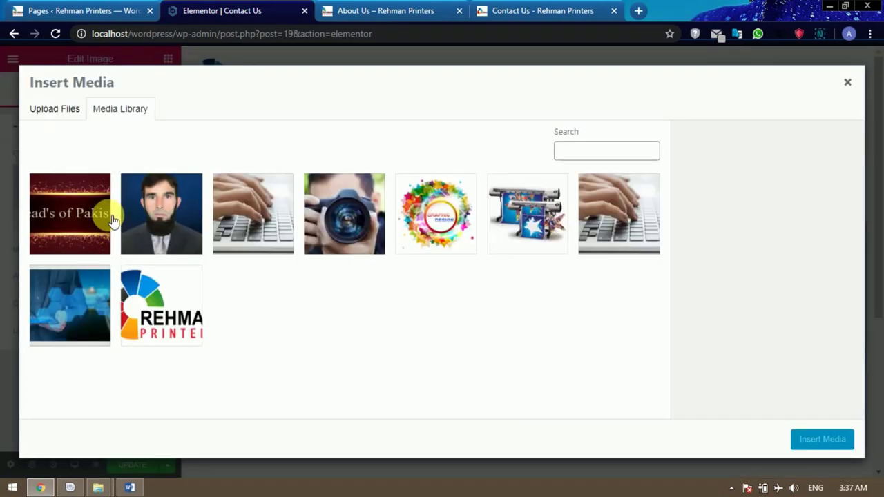
pyautogui.click(161, 207)
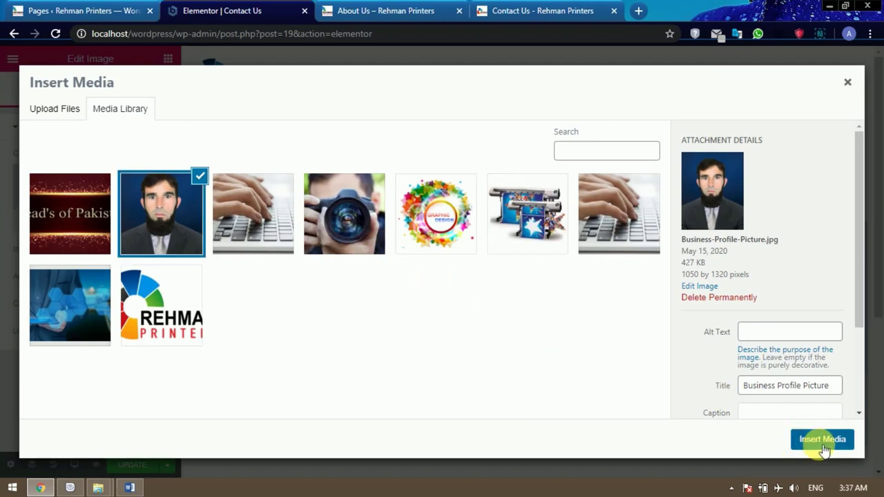
pyautogui.click(819, 446)
# Reselect the right-column photo to show its image settings.
pyautogui.scroll(-2, 593, 313)
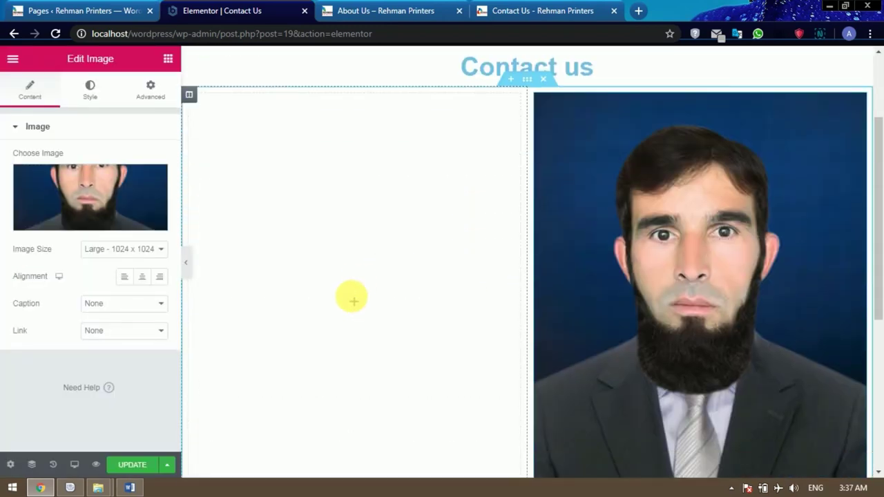
pyautogui.click(354, 305)
pyautogui.scroll(-2, 407, 297)
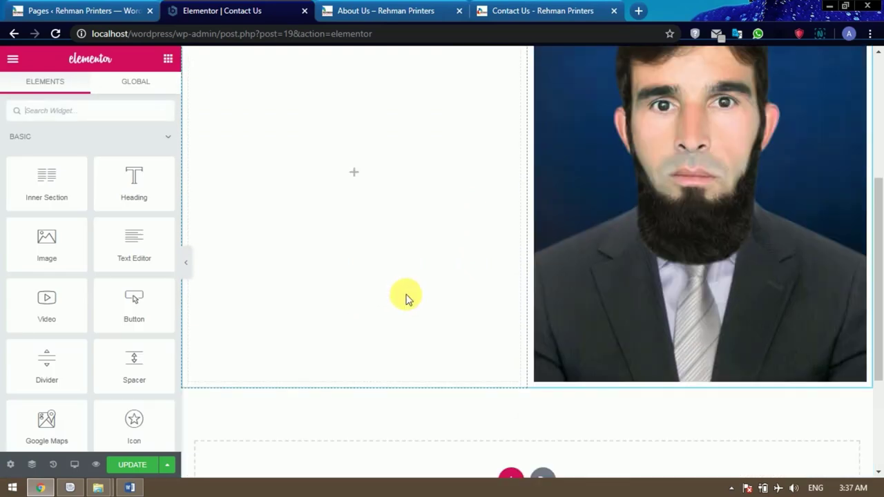
pyautogui.scroll(1, 406, 298)
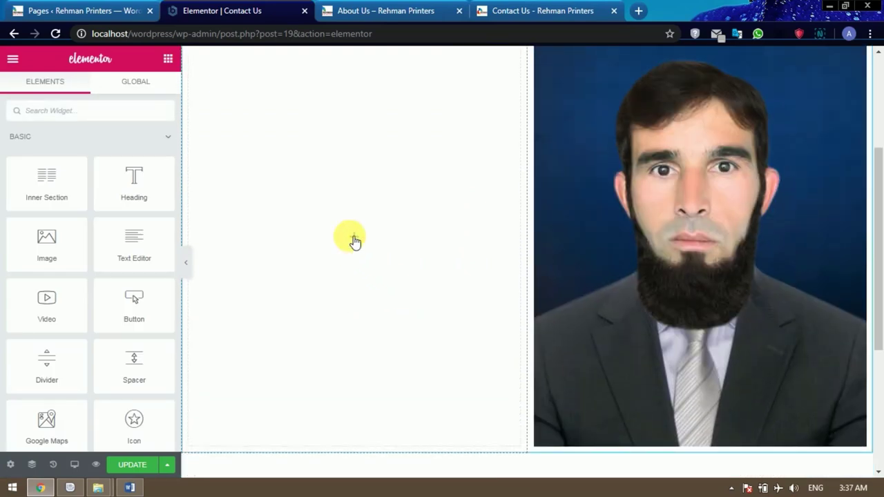
pyautogui.click(665, 239)
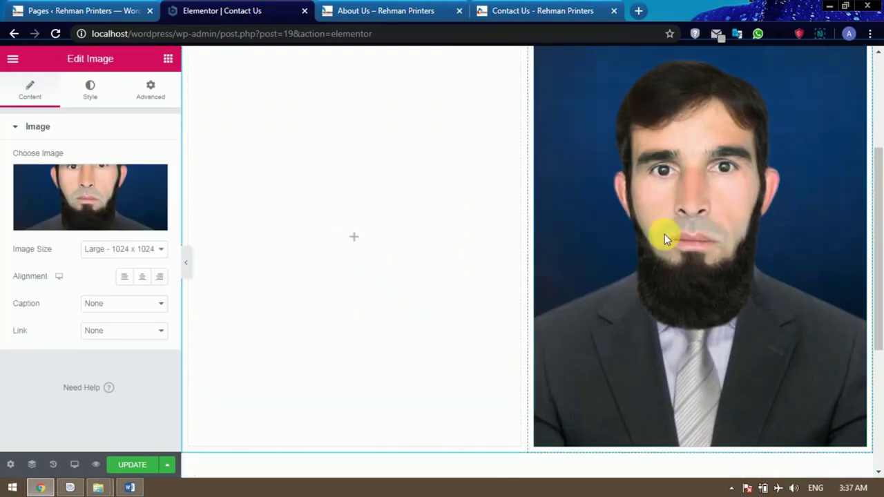
# Try the Medium and Thumbnail image sizes on the photo, then settle on Medium Large - 768.
pyautogui.click(131, 250)
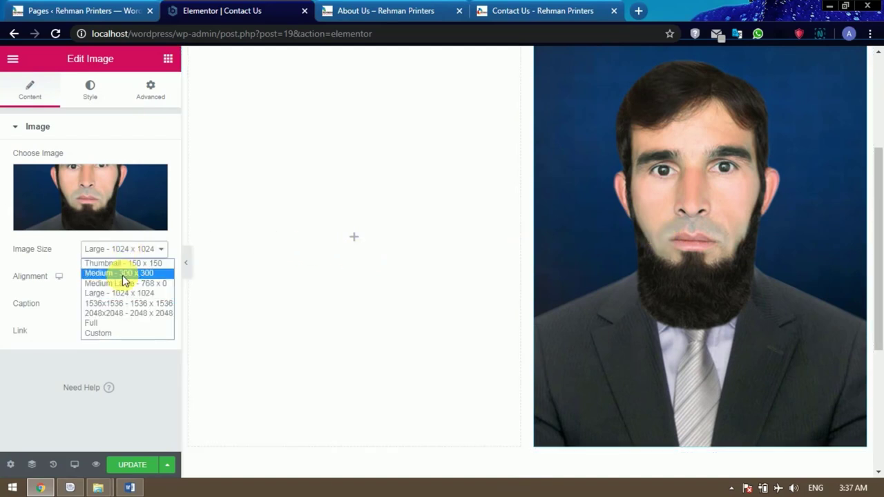
pyautogui.click(121, 273)
pyautogui.click(119, 248)
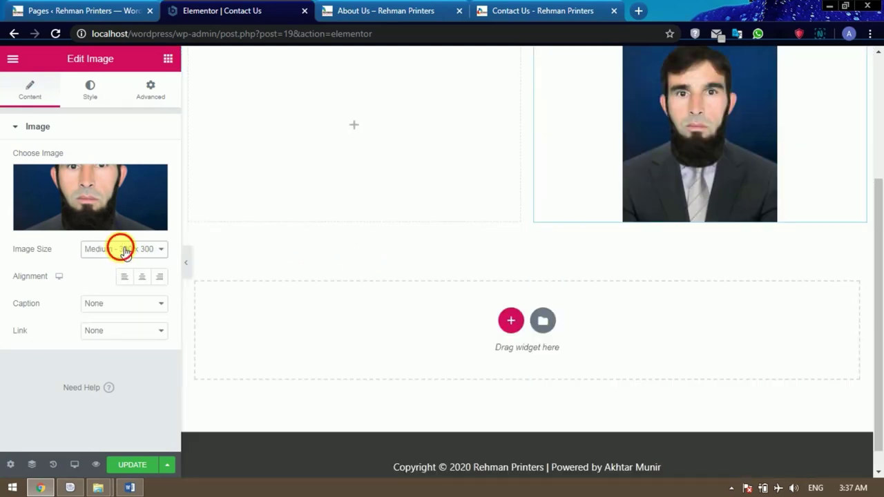
pyautogui.click(120, 263)
pyautogui.click(122, 250)
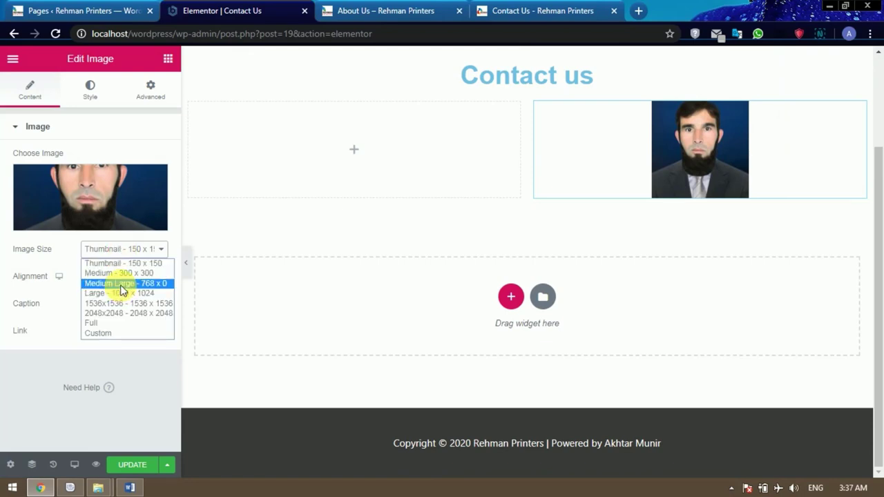
pyautogui.click(121, 283)
pyautogui.scroll(2, 640, 321)
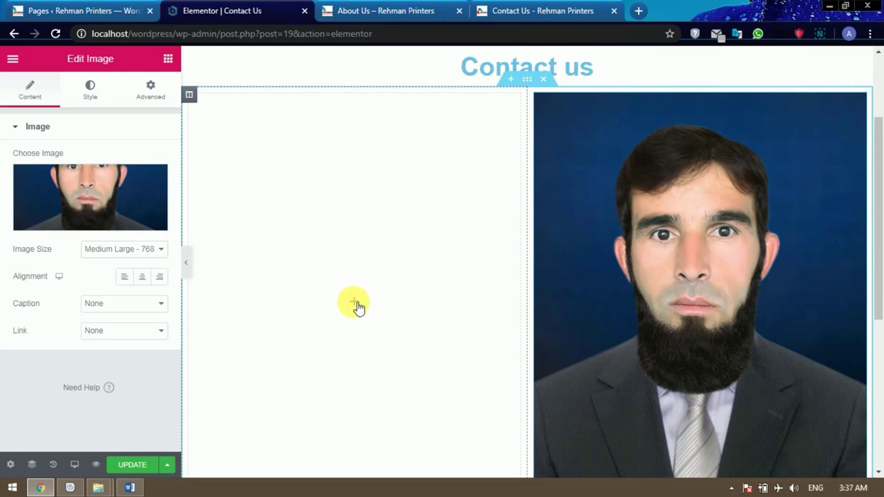
pyautogui.click(355, 304)
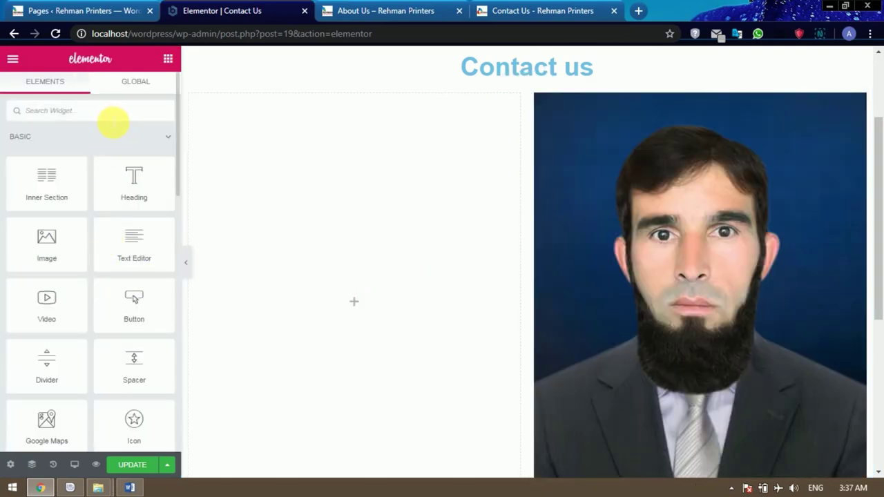
# Drop a Shortcode widget into the left column and paste the WPForms contact form shortcode.
pyautogui.write('col')
pyautogui.write('d')
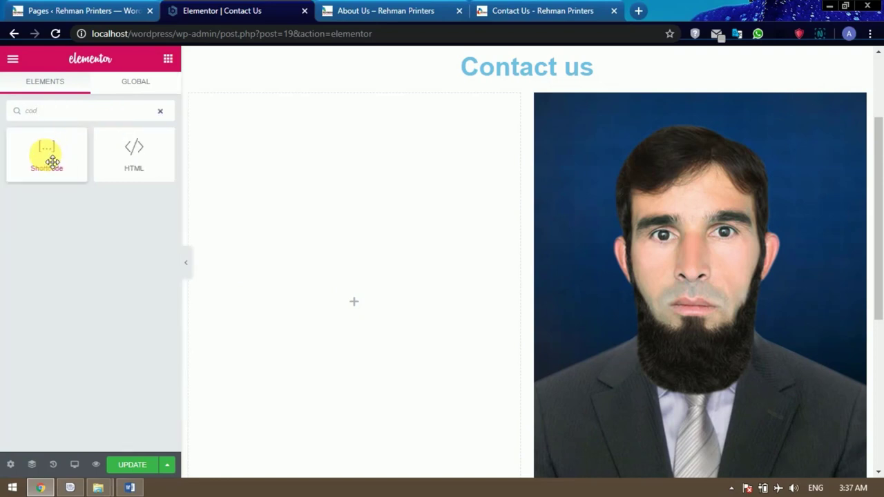
pyautogui.moveTo(53, 161); pyautogui.dragTo(352, 300)
pyautogui.click(104, 207)
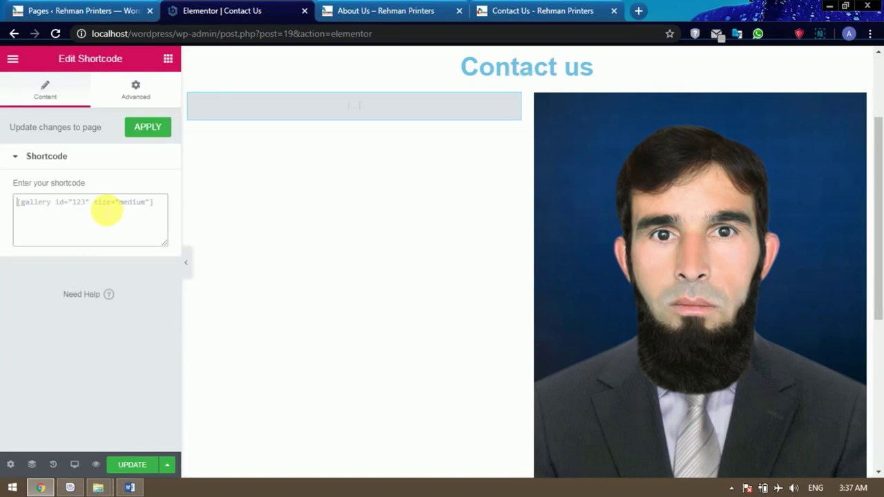
pyautogui.write('[wpforms id="59" title="false" description="false"]')
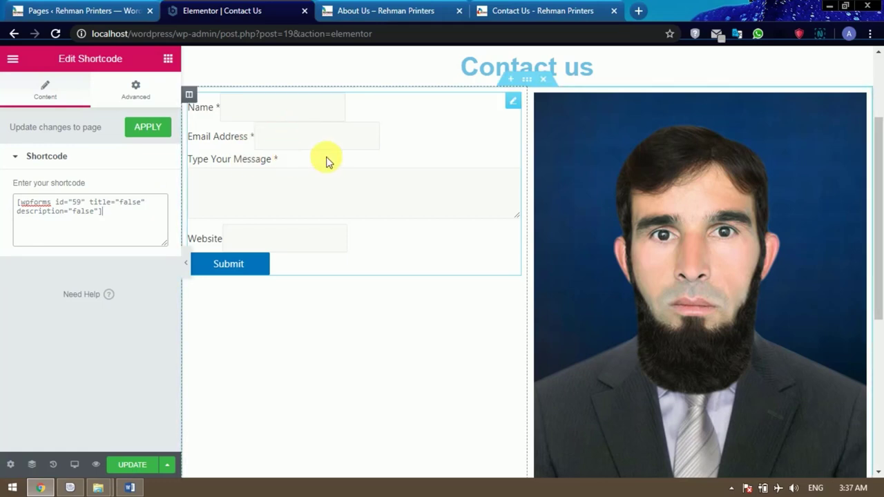
# Widen the form column to about 53% and update the page.
pyautogui.scroll(1, 366, 223)
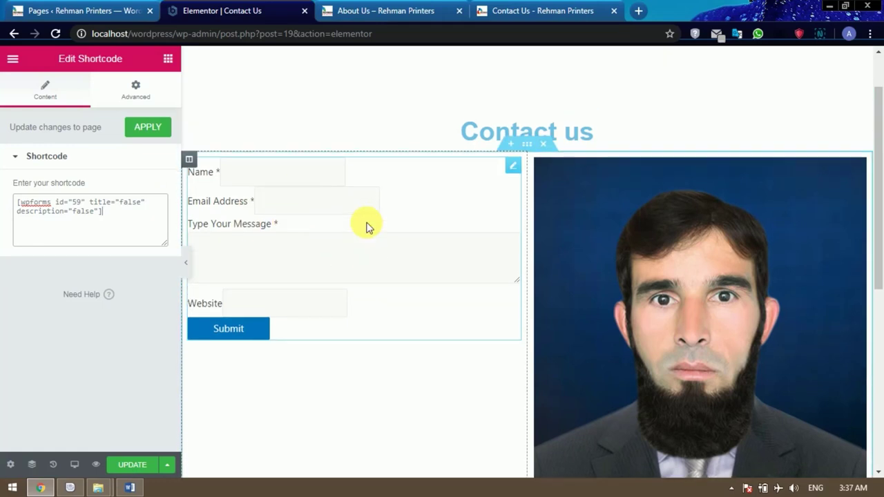
pyautogui.scroll(-1, 420, 201)
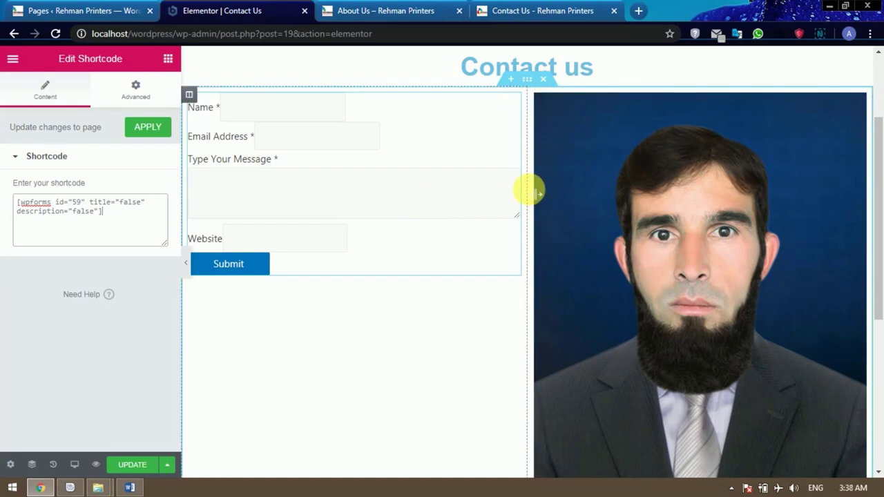
pyautogui.moveTo(539, 193); pyautogui.dragTo(552, 190)
pyautogui.click(147, 466)
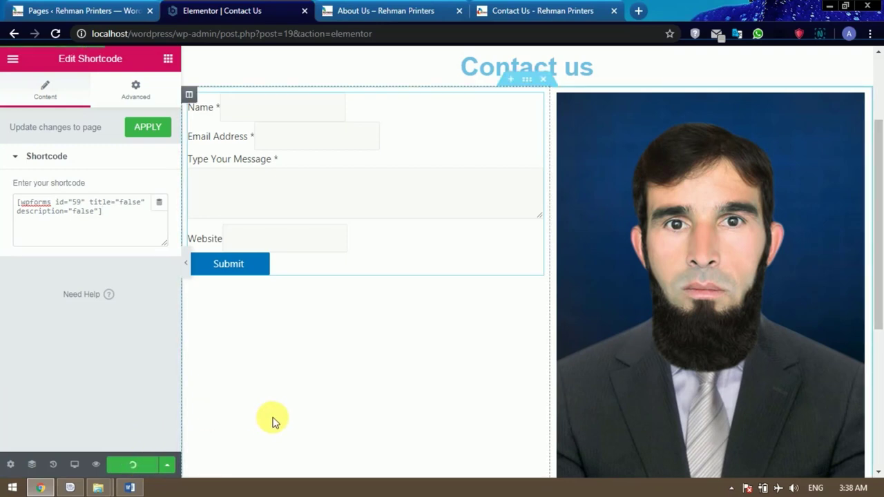
# Scroll through the live Contact Us page's form and portrait, then go back to the Elementor editor.
pyautogui.click(400, 12)
pyautogui.click(799, 105)
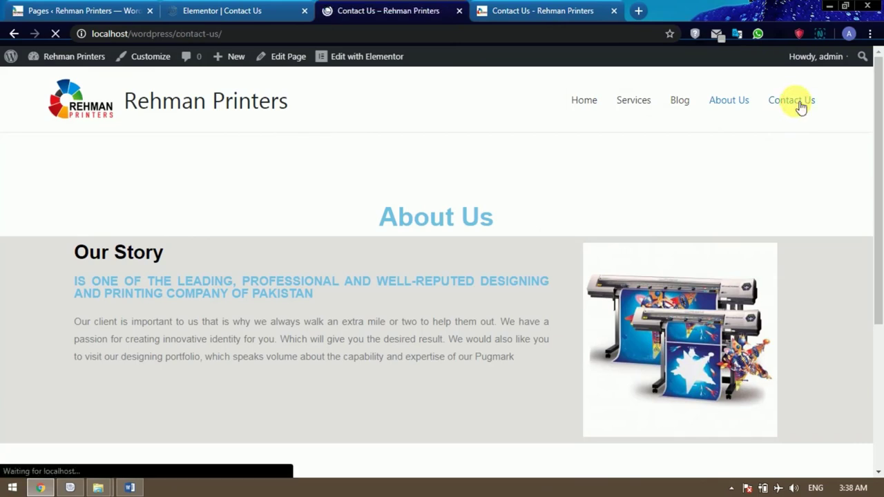
pyautogui.scroll(-4, 282, 256)
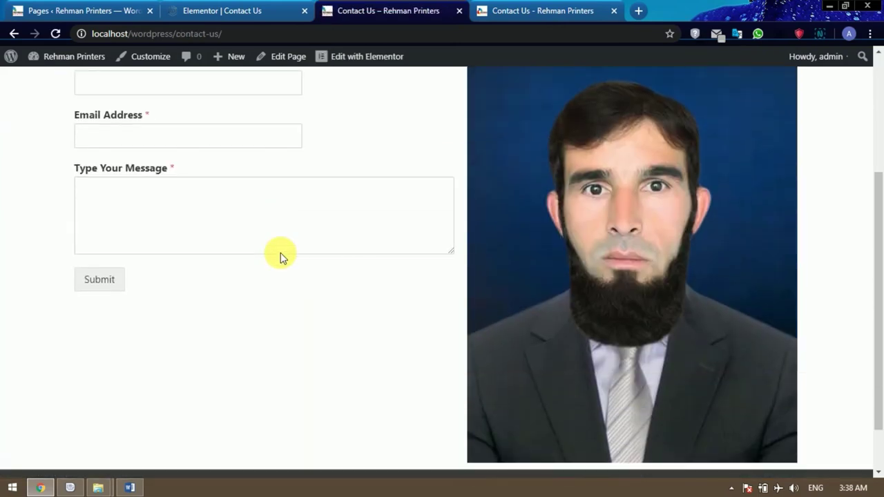
pyautogui.scroll(3, 282, 258)
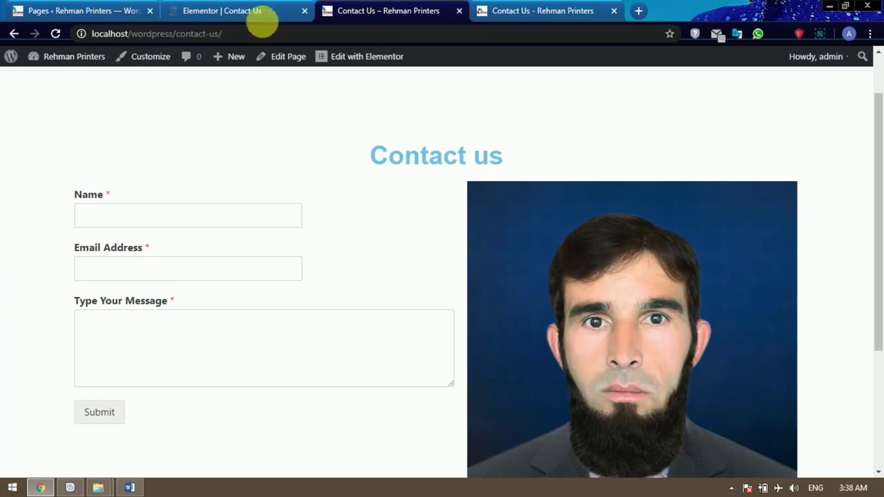
pyautogui.click(245, 11)
# Set the portrait's Image Size to Medium - 300 x 300 and update the page.
pyautogui.click(677, 174)
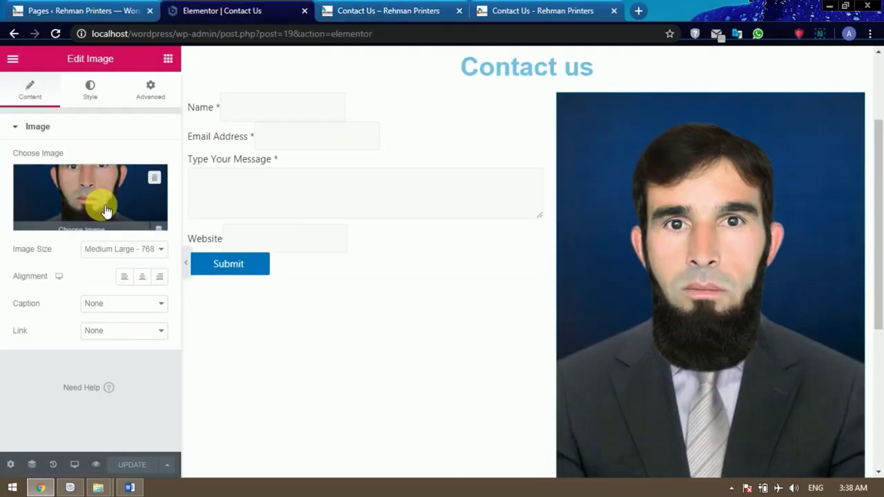
pyautogui.click(123, 250)
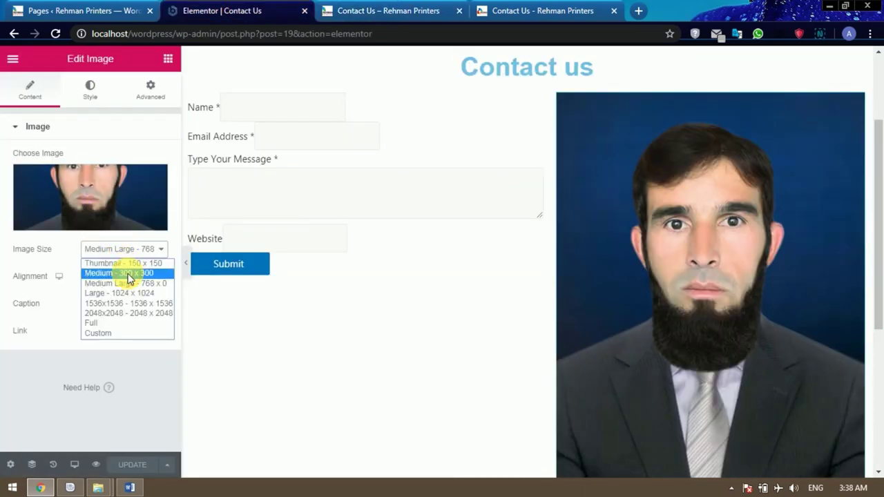
pyautogui.click(127, 274)
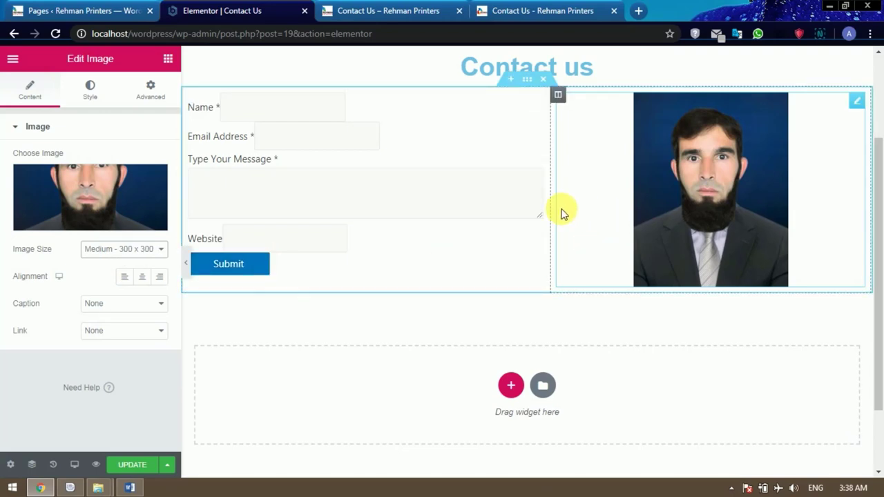
pyautogui.click(129, 464)
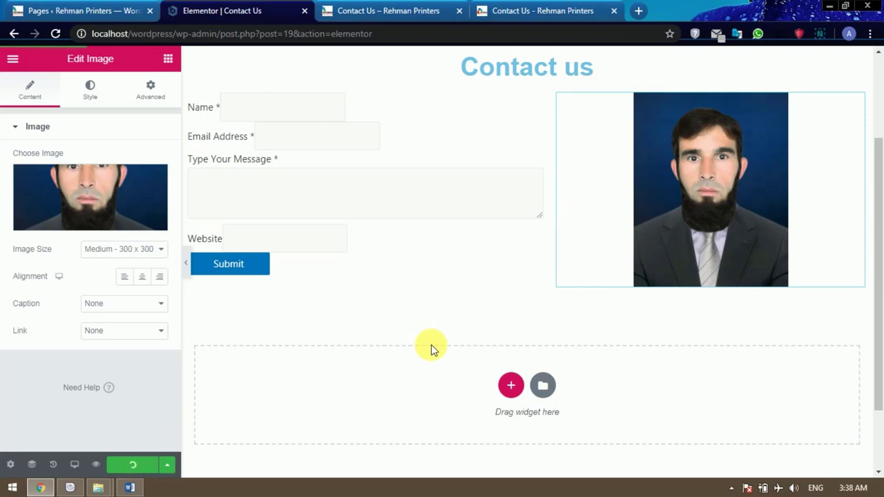
# Reload the live Contact Us page with F5 to confirm the smaller portrait.
pyautogui.click(404, 13)
pyautogui.click(55, 34)
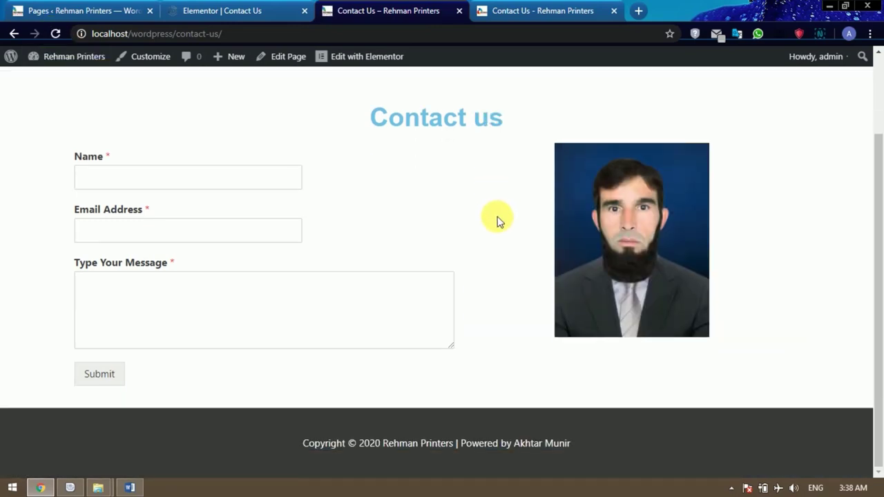
pyautogui.press('F5')
pyautogui.scroll(2, 497, 216)
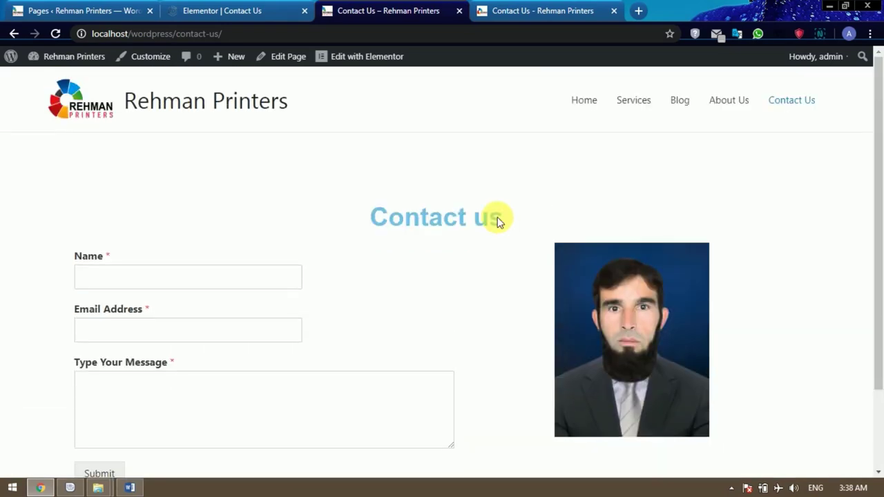
pyautogui.scroll(-2, 499, 220)
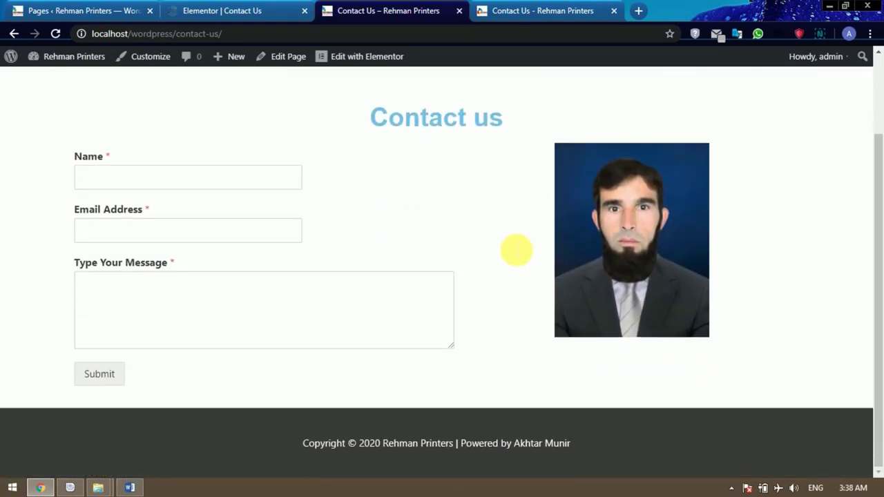
pyautogui.scroll(2, 614, 190)
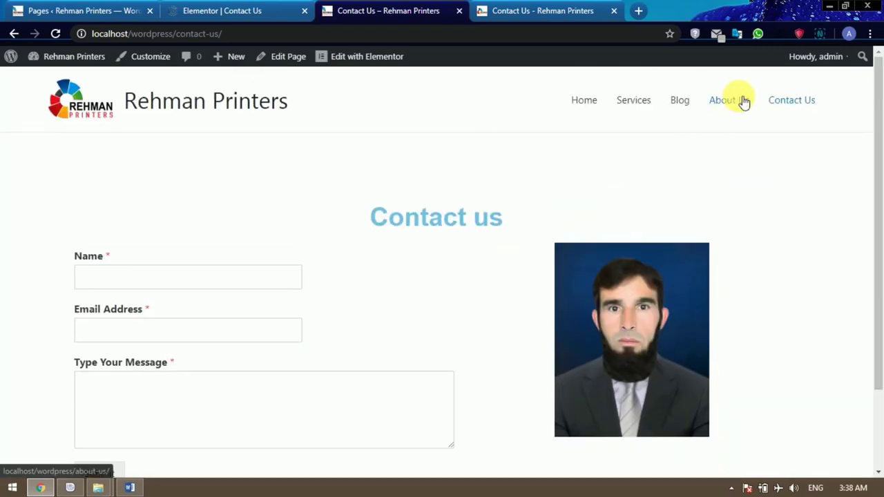
# Open the Home page from the menu and scroll through its hero area.
pyautogui.click(584, 102)
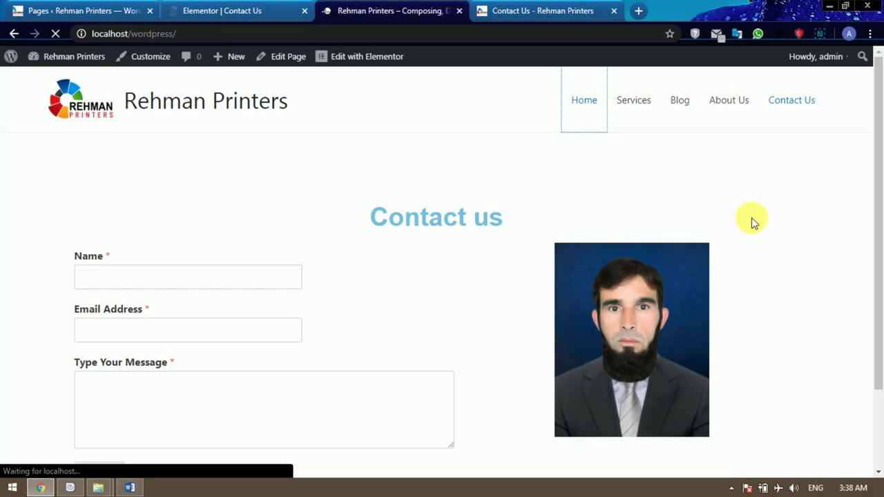
pyautogui.scroll(-12, 752, 219)
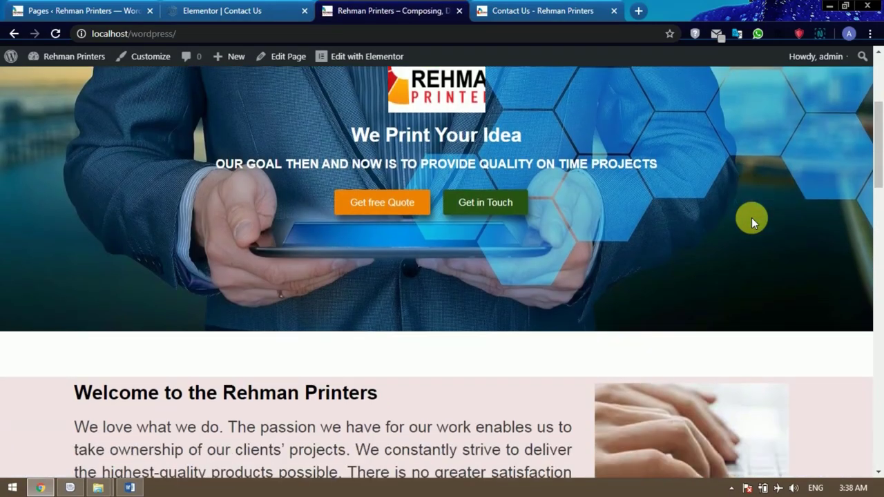
pyautogui.scroll(-10, 752, 220)
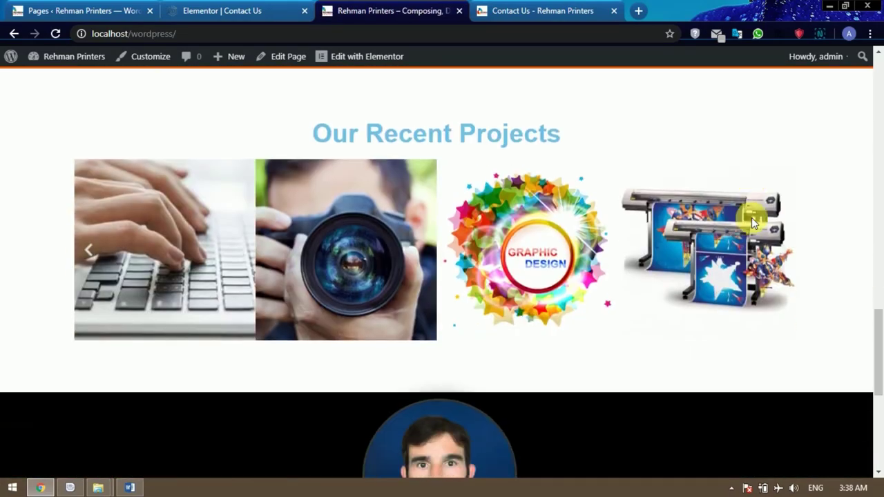
pyautogui.scroll(1, 752, 219)
pyautogui.scroll(12, 752, 220)
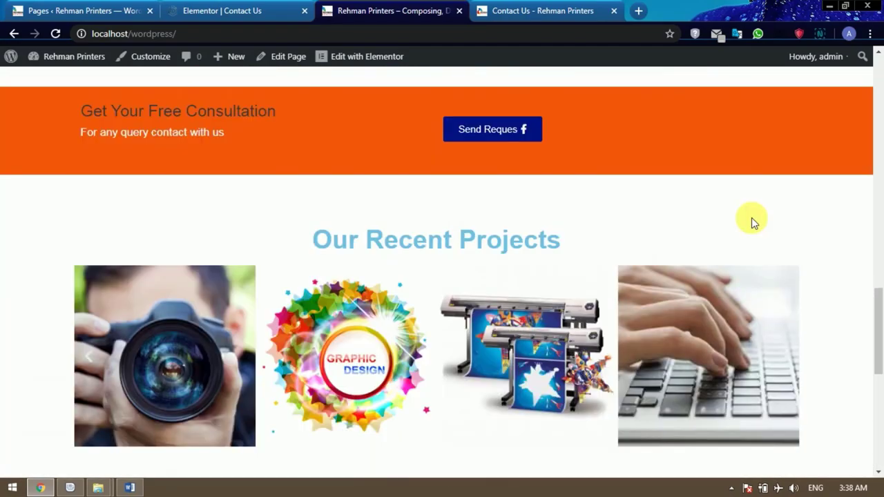
pyautogui.scroll(5, 752, 222)
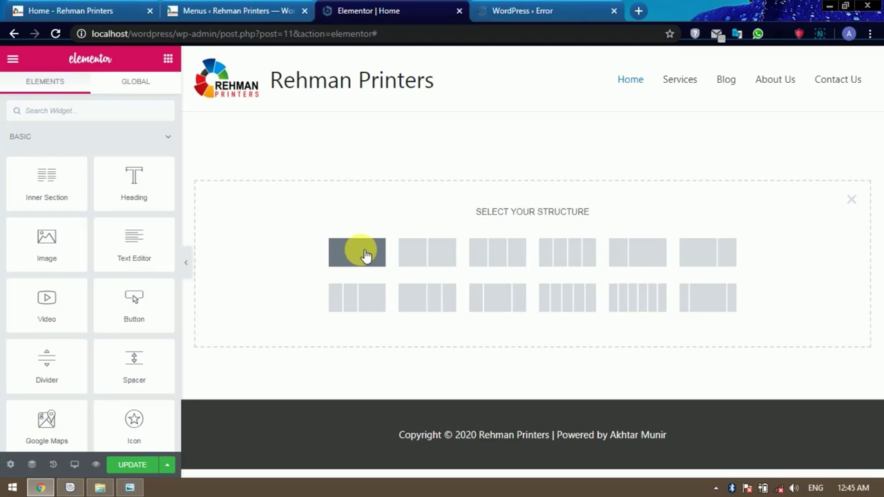
# Add a one-column section to Home, compare it with the Rehman Printers reference hero, and show its Style tab.
pyautogui.click(359, 251)
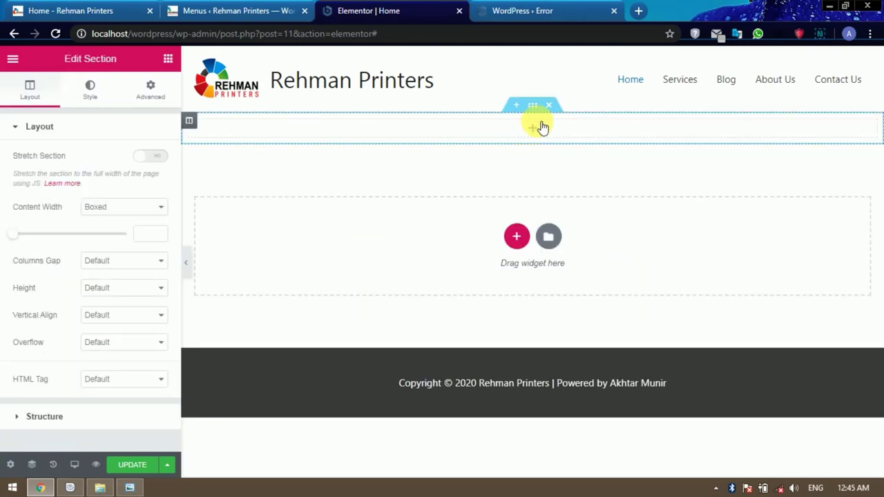
pyautogui.click(95, 10)
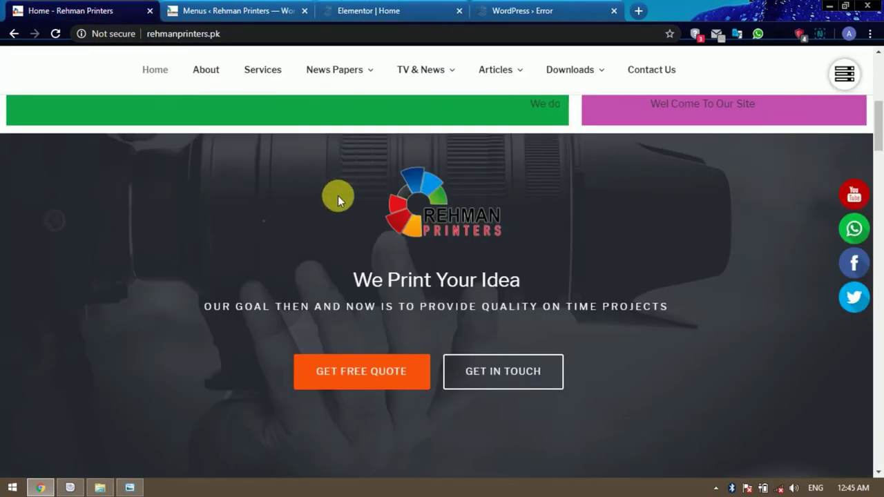
pyautogui.scroll(-2, 235, 201)
pyautogui.scroll(2, 190, 247)
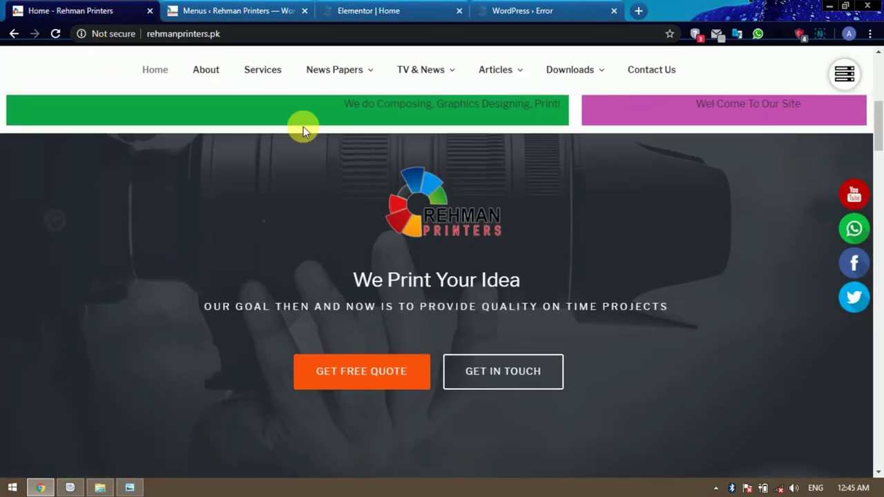
pyautogui.click(375, 11)
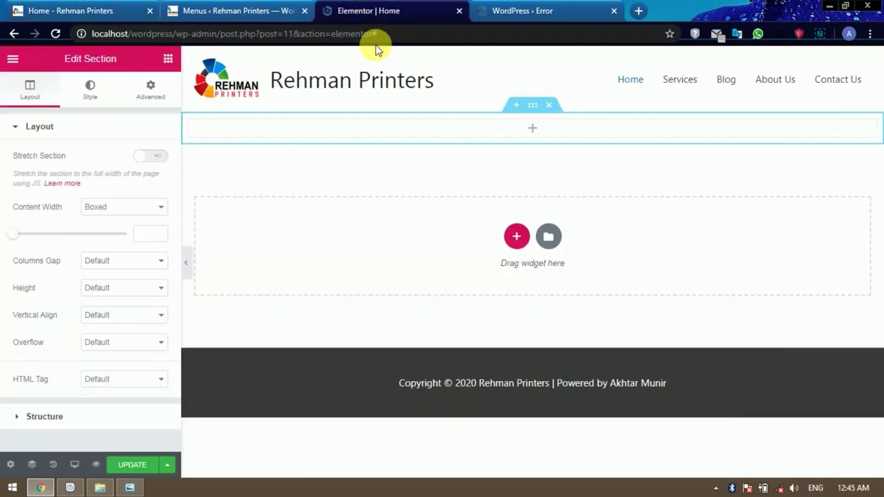
pyautogui.click(539, 111)
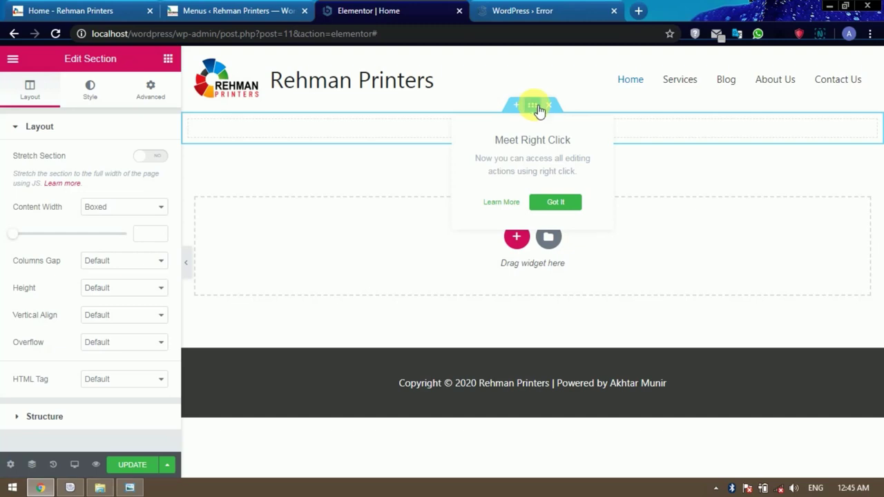
pyautogui.click(90, 91)
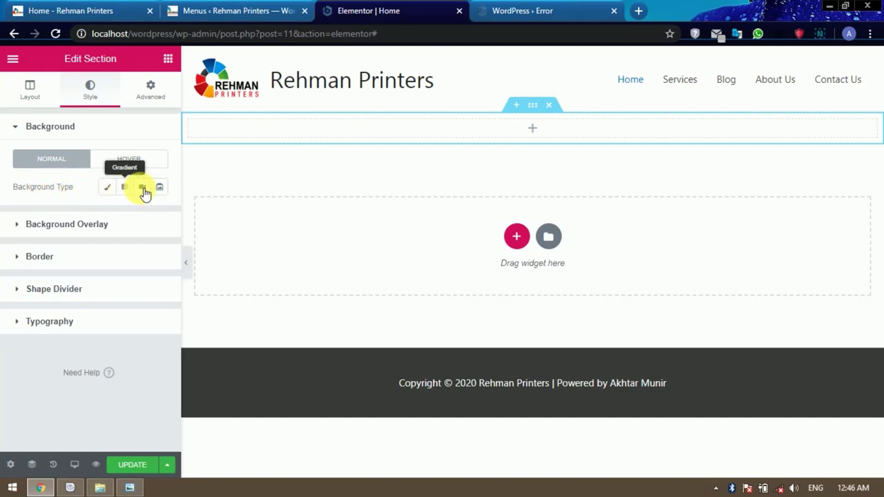
# Set a Classic background using the businessman-with-tablet photo from the Media Library.
pyautogui.click(113, 191)
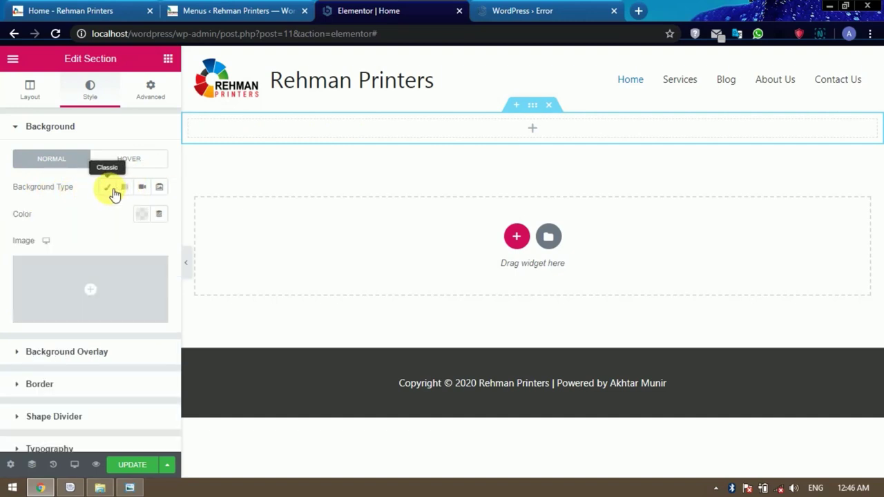
pyautogui.click(96, 316)
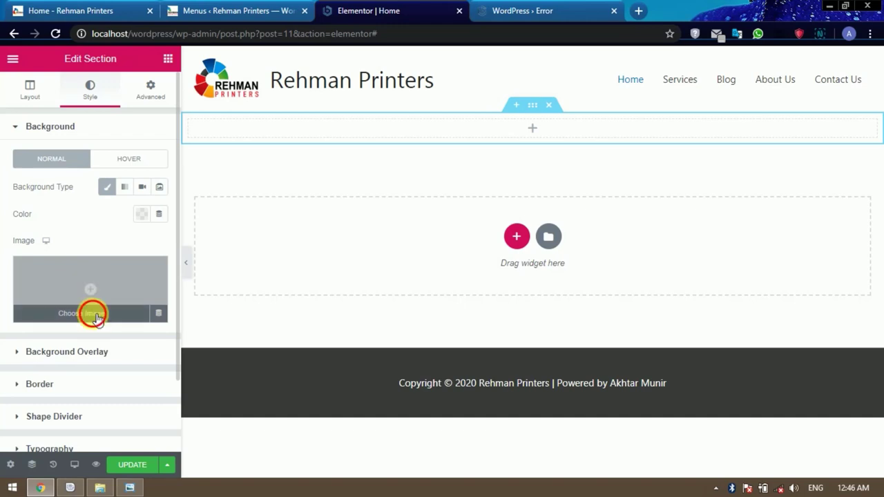
pyautogui.click(82, 214)
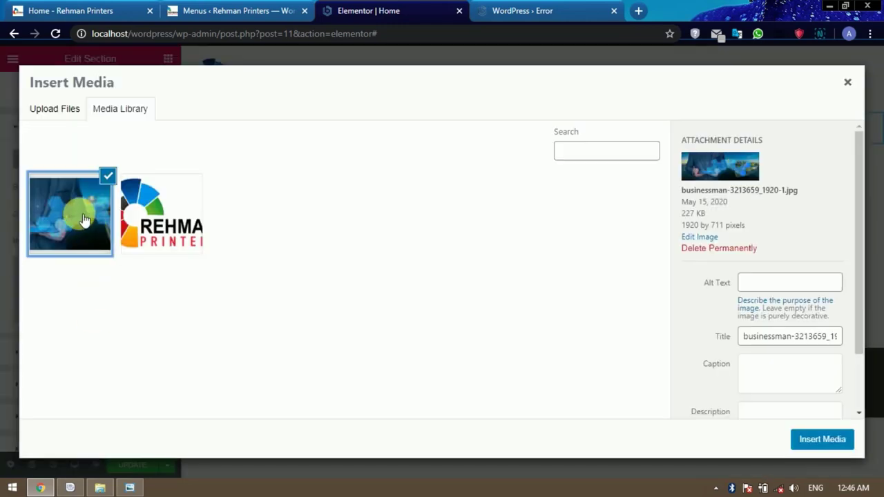
pyautogui.click(823, 440)
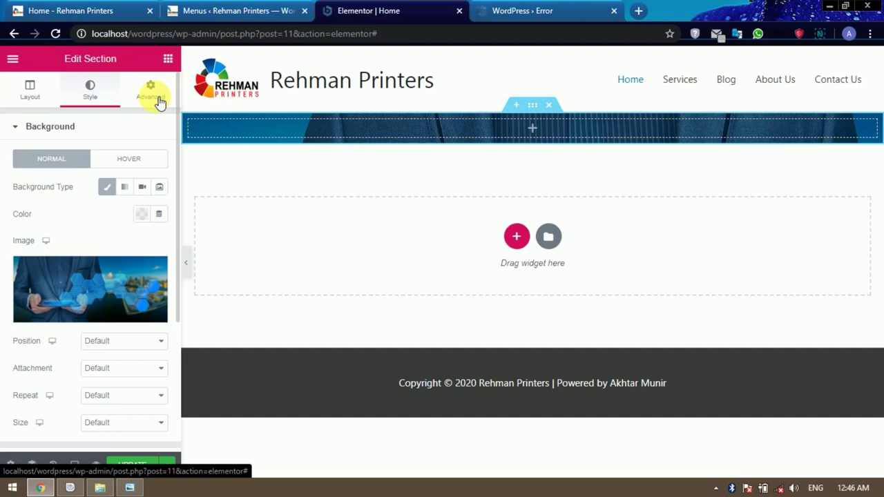
# Try a Custom background size, then revert it to Default and leave repeat at Default.
pyautogui.scroll(-2, 114, 355)
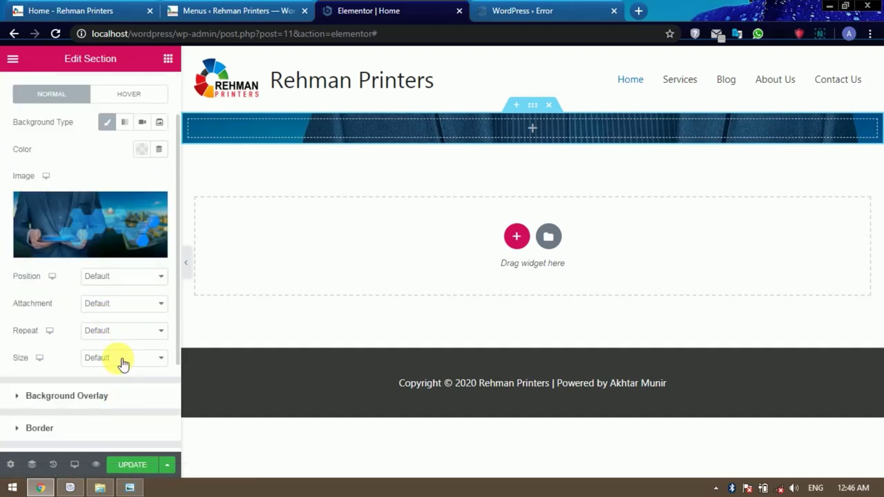
pyautogui.click(122, 360)
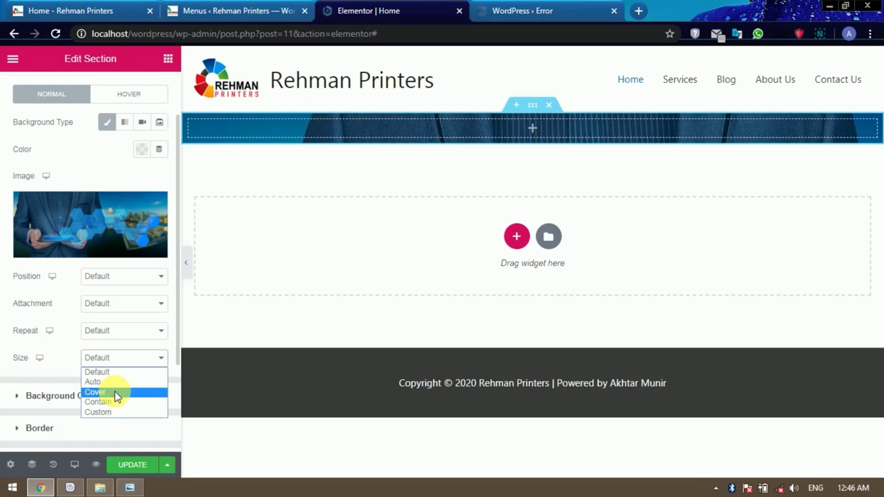
pyautogui.click(117, 413)
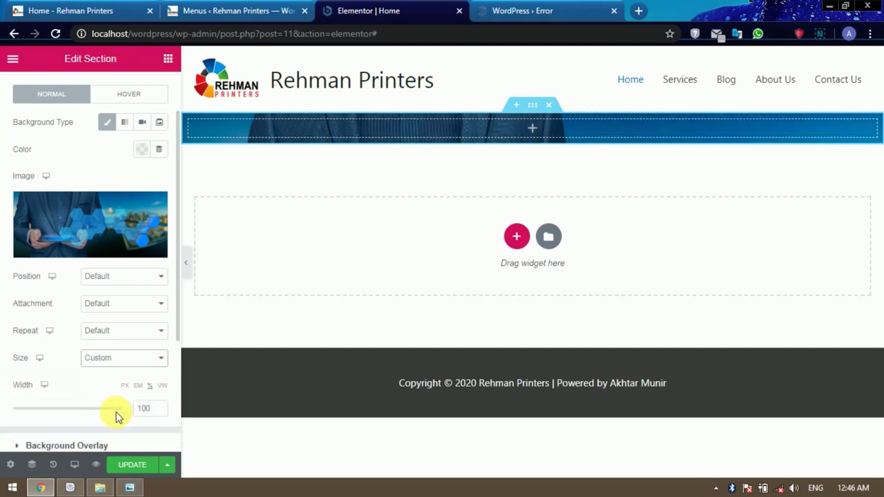
pyautogui.scroll(-2, 107, 354)
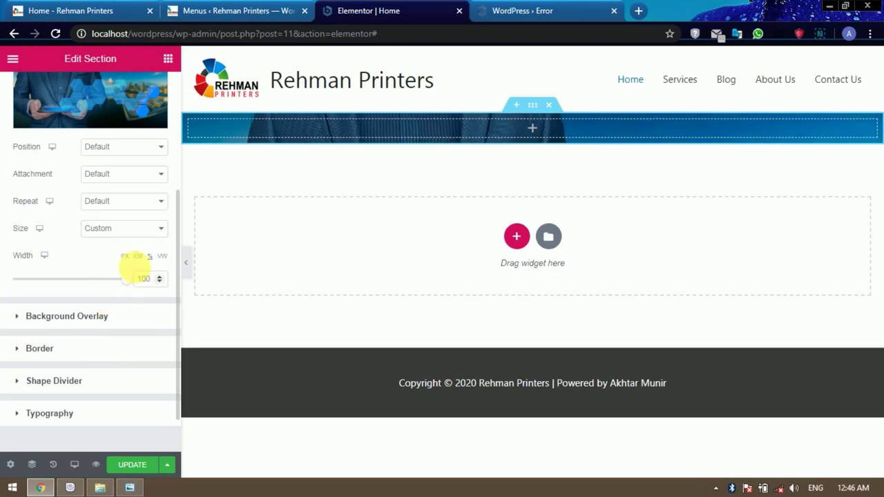
pyautogui.click(126, 229)
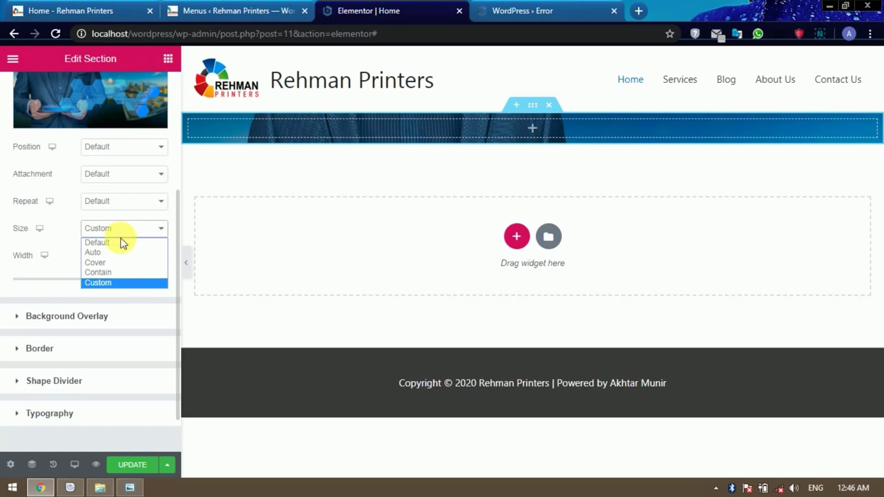
pyautogui.click(119, 243)
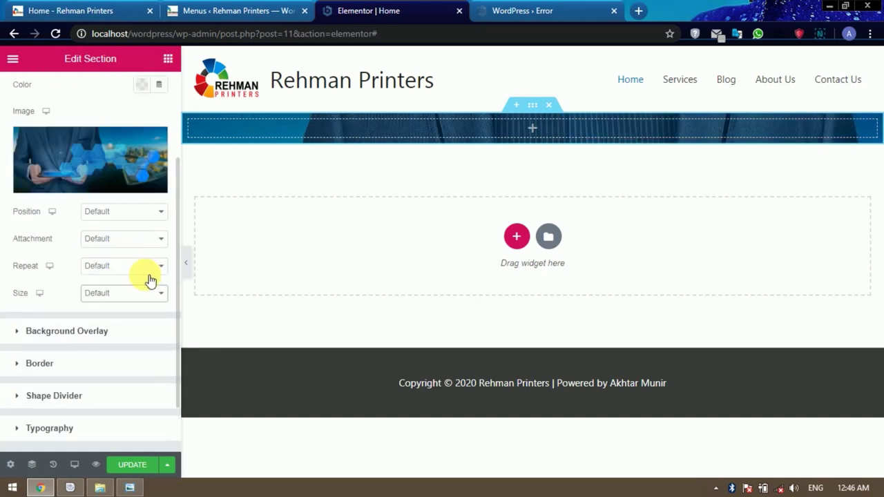
pyautogui.click(148, 269)
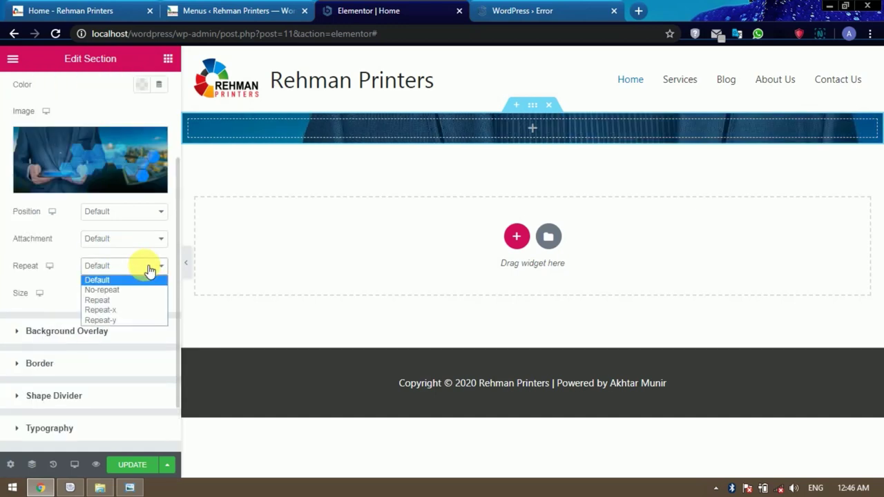
pyautogui.click(145, 268)
pyautogui.scroll(1, 147, 269)
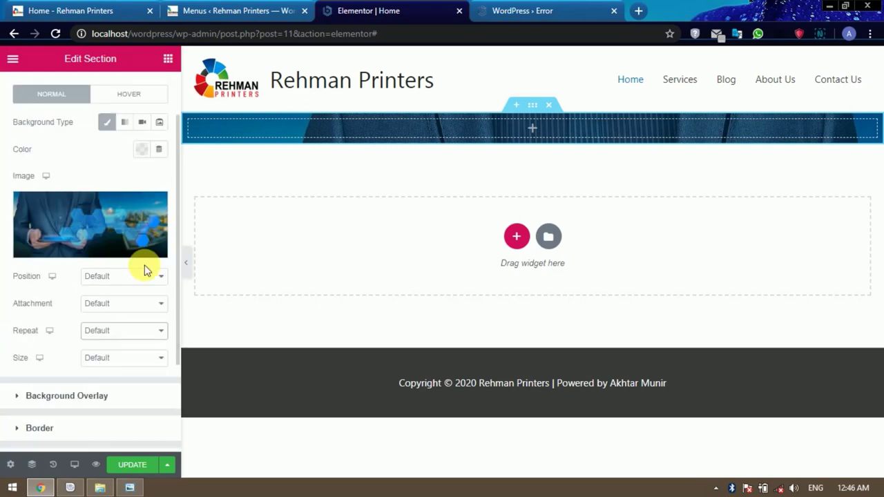
pyautogui.scroll(1, 144, 265)
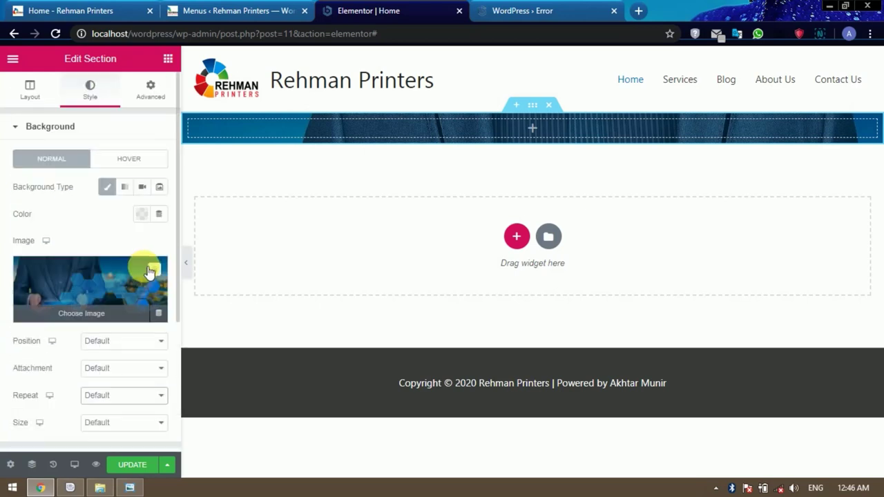
pyautogui.click(160, 105)
# On the Advanced tab, raise the linked section padding to 221 px on every side.
pyautogui.click(161, 105)
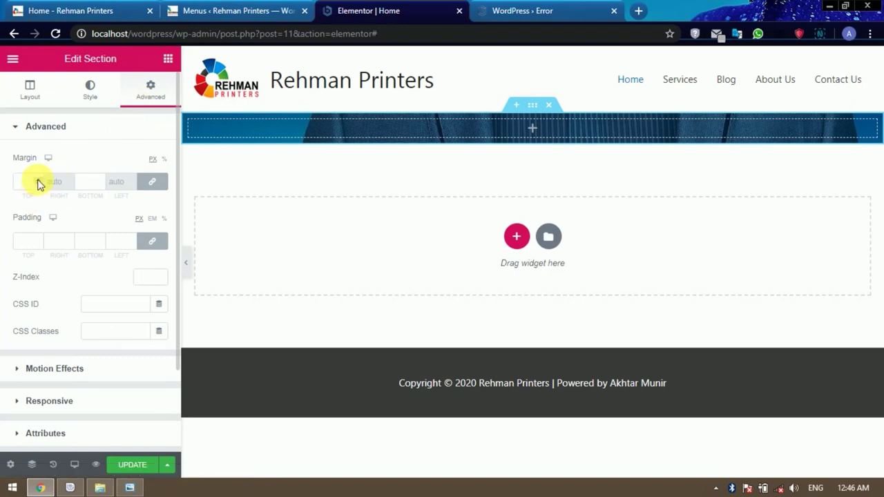
pyautogui.click(38, 239)
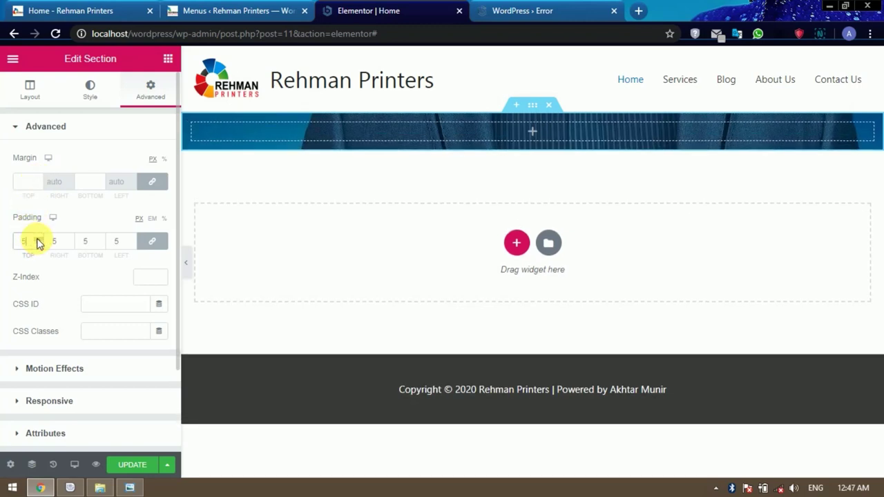
pyautogui.moveTo(37, 240); pyautogui.dragTo(37, 242)
pyautogui.scroll(20, 37, 242)
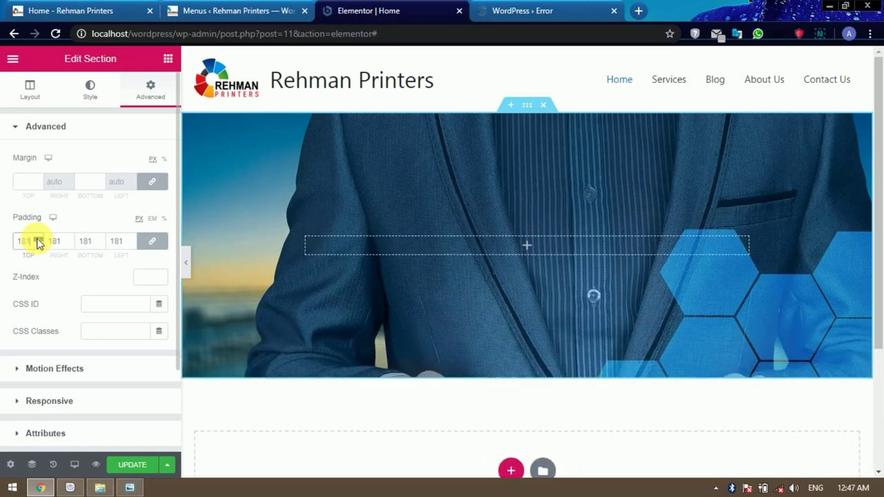
pyautogui.scroll(20, 37, 242)
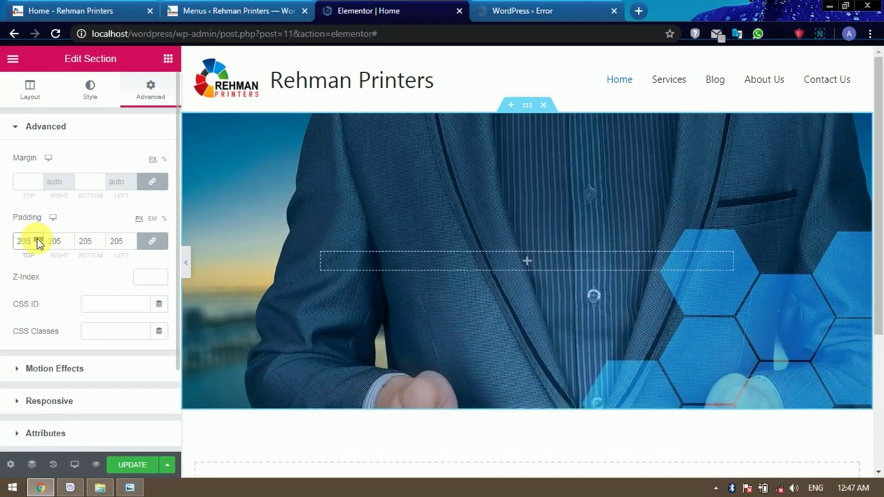
pyautogui.scroll(4, 38, 242)
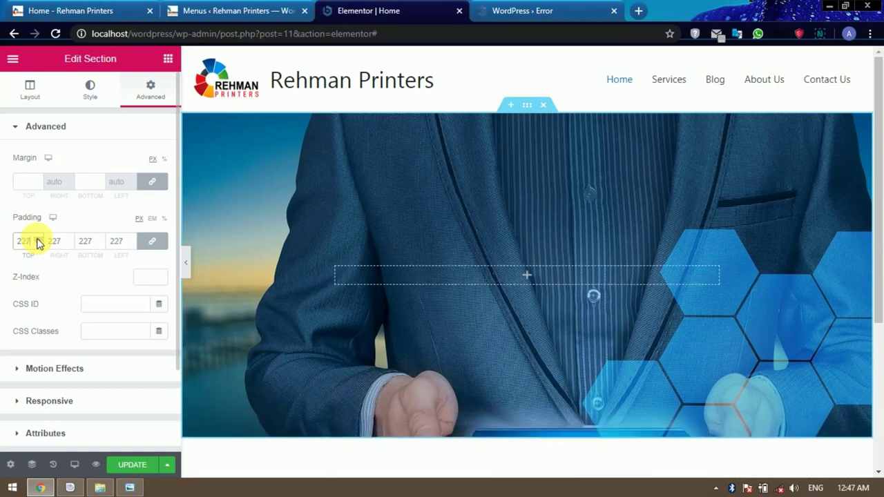
pyautogui.scroll(-2, 447, 273)
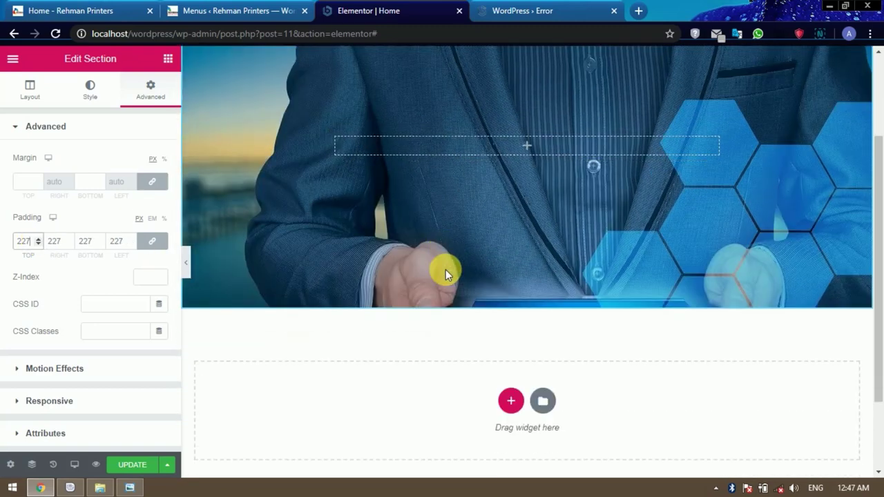
pyautogui.scroll(1, 446, 270)
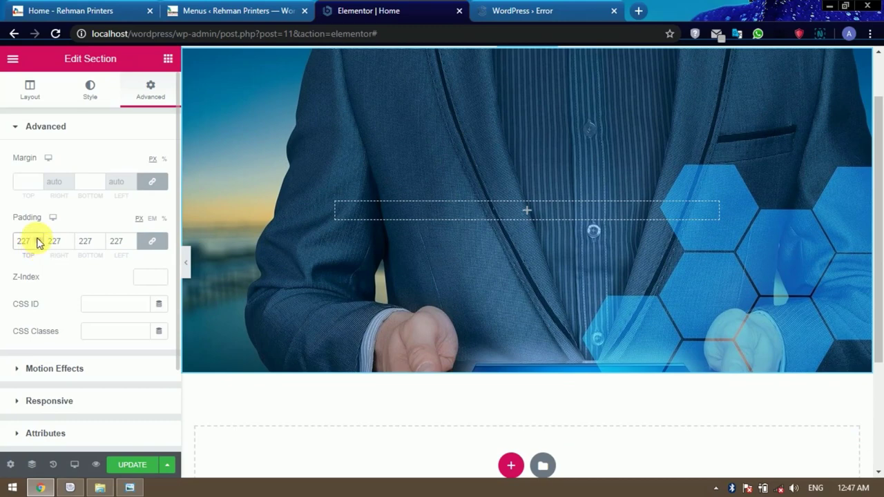
pyautogui.scroll(16, 37, 242)
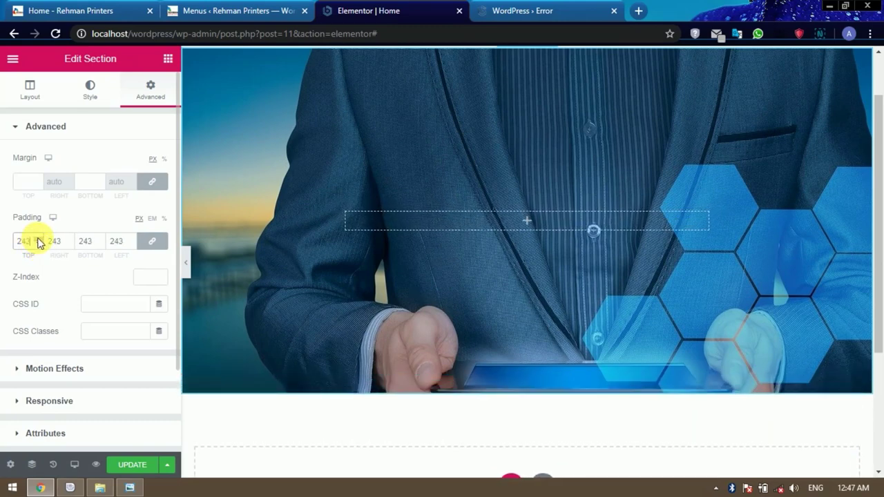
pyautogui.scroll(1, 489, 319)
pyautogui.scroll(-1, 489, 318)
pyautogui.scroll(1, 489, 318)
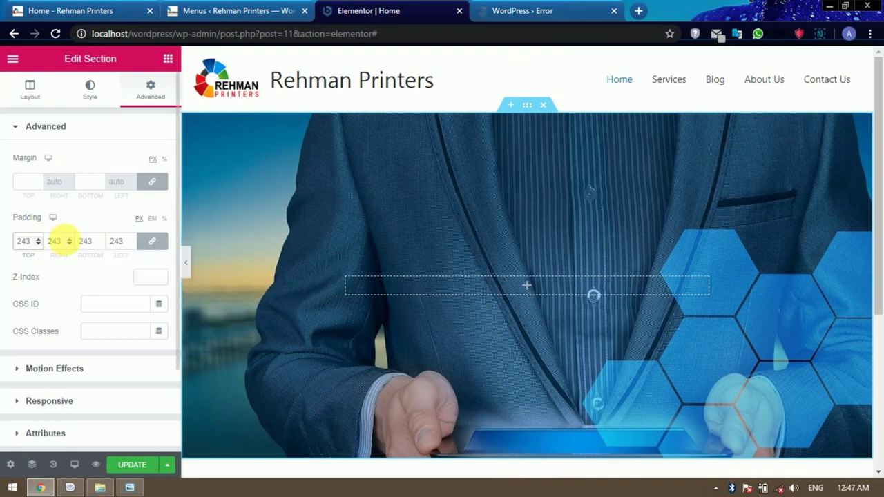
pyautogui.scroll(-20, 39, 246)
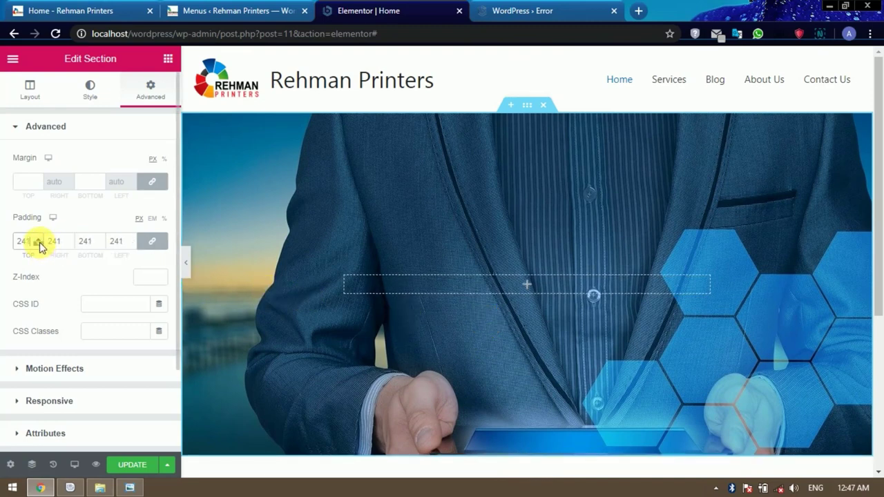
pyautogui.scroll(-2, 39, 247)
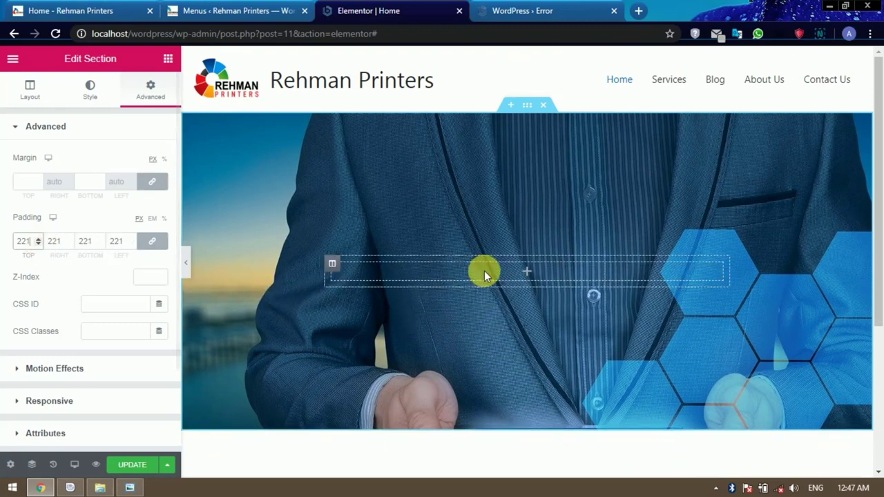
pyautogui.click(528, 272)
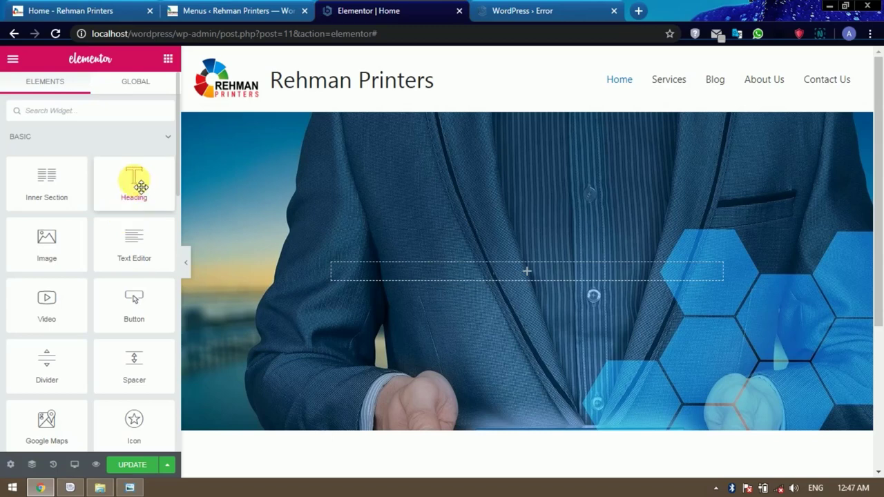
# Drop a Heading into the hero column, an Image widget above it, and a second Heading below.
pyautogui.moveTo(143, 186); pyautogui.dragTo(529, 272)
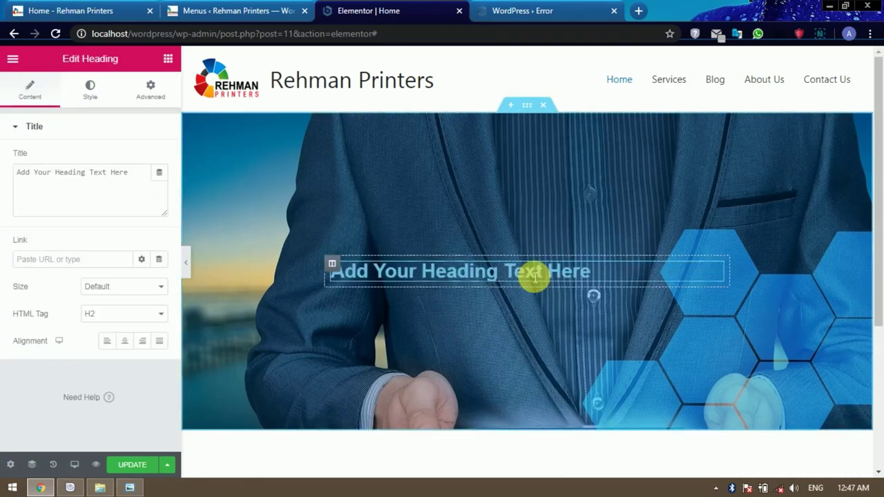
pyautogui.click(166, 55)
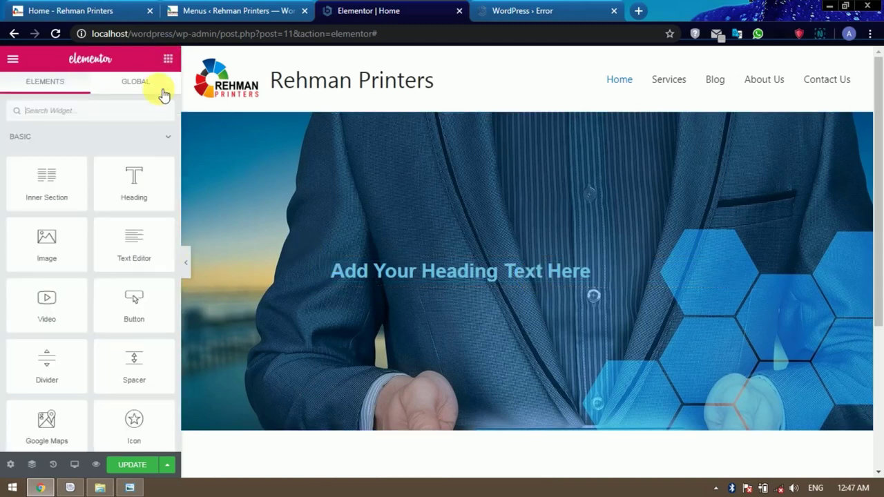
pyautogui.moveTo(62, 229); pyautogui.dragTo(421, 262)
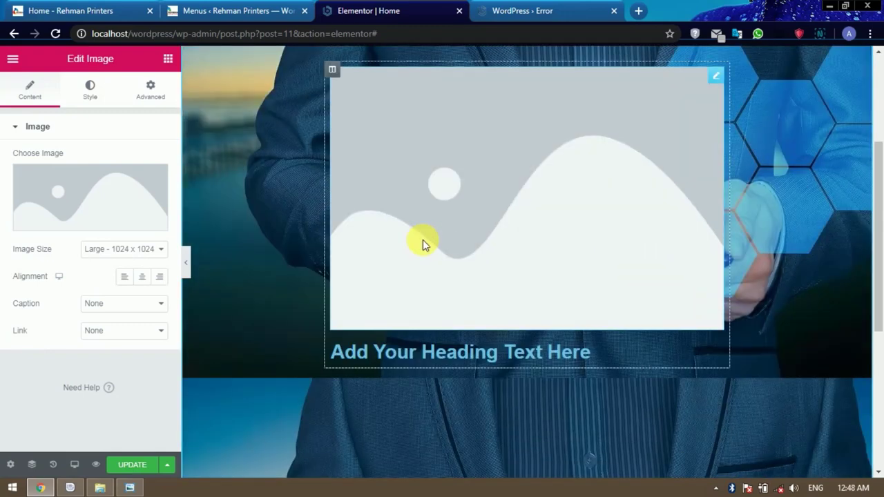
pyautogui.click(167, 61)
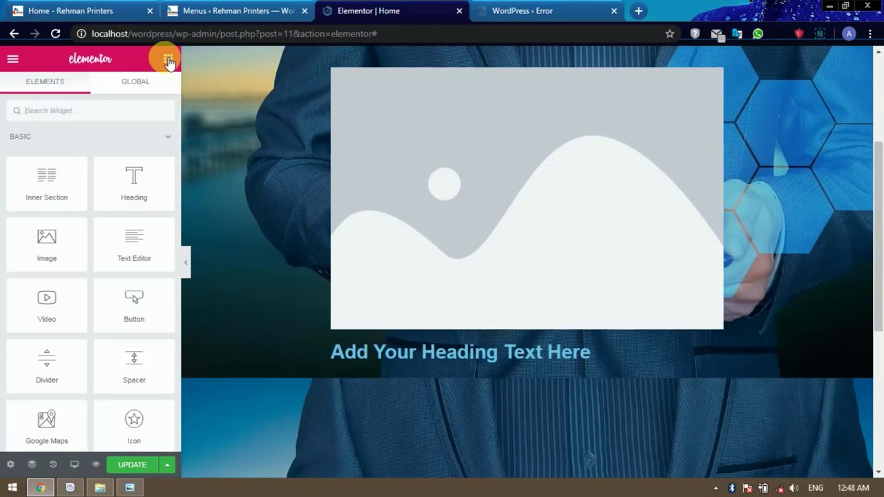
pyautogui.moveTo(140, 188); pyautogui.dragTo(390, 364)
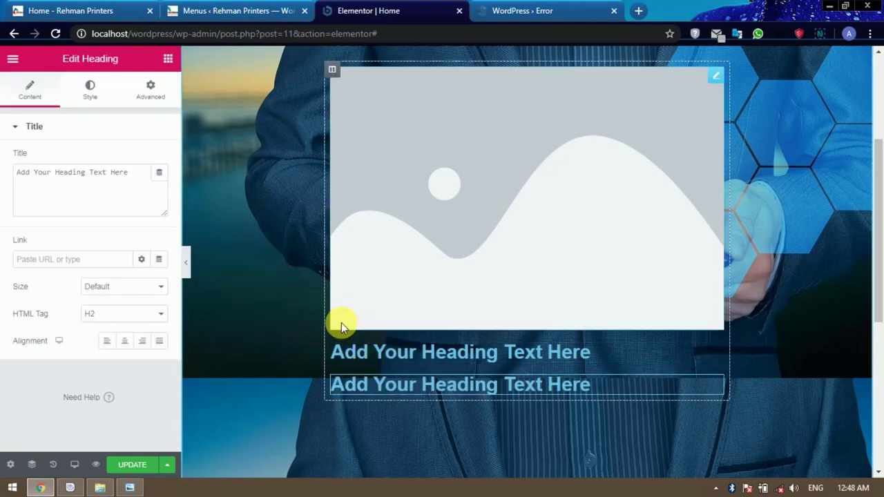
pyautogui.scroll(-2, 341, 321)
pyautogui.scroll(2, 417, 260)
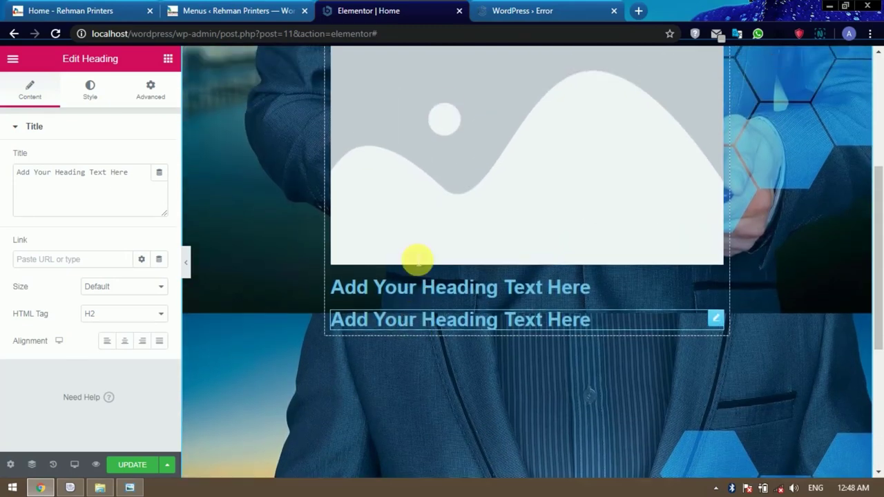
pyautogui.scroll(1, 415, 260)
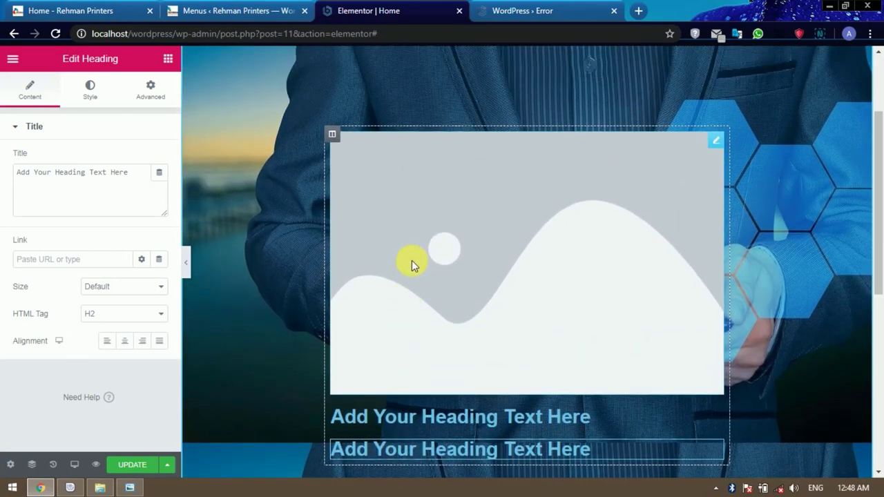
pyautogui.click(716, 141)
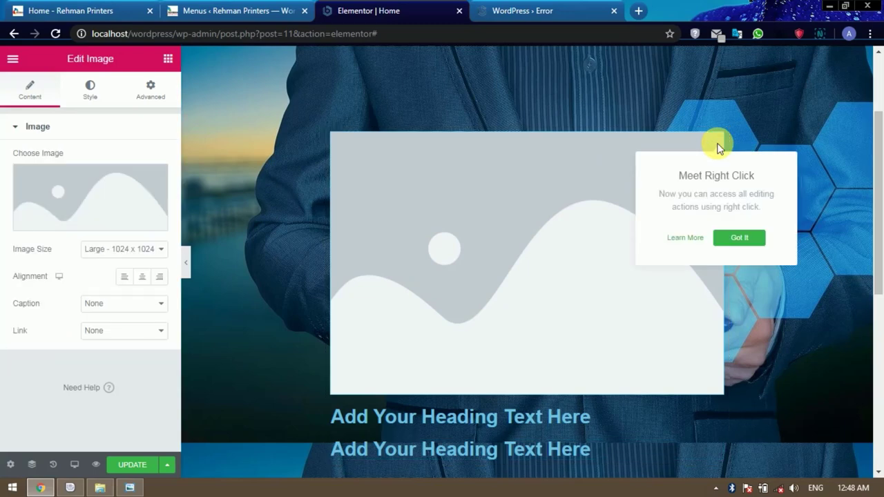
# Insert cropped-logo from the Media Library into the Image widget at Thumbnail 150x150 size.
pyautogui.click(80, 229)
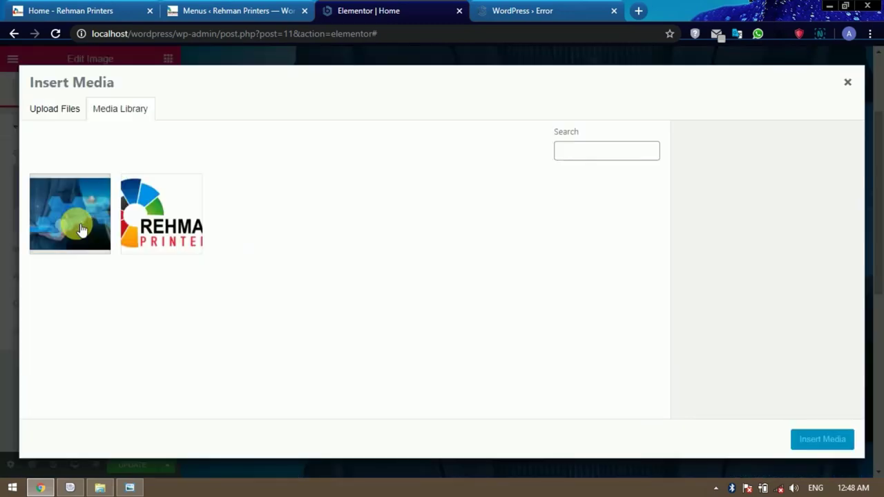
pyautogui.click(124, 211)
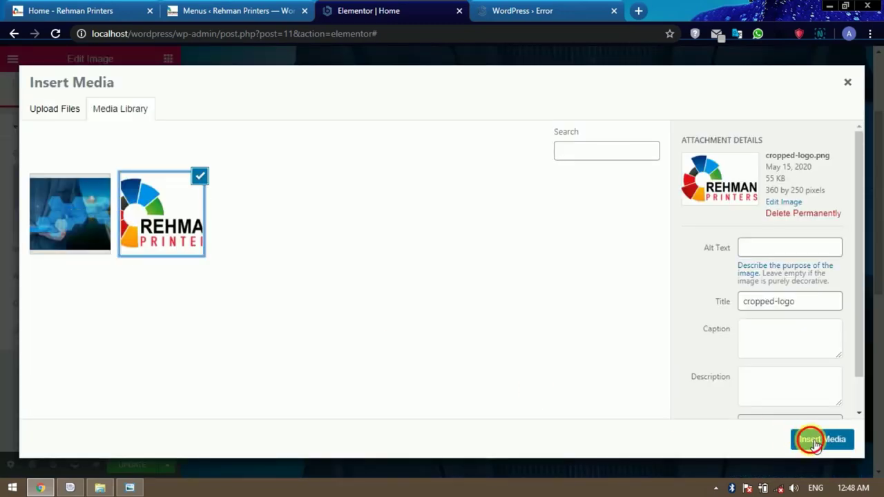
pyautogui.click(815, 440)
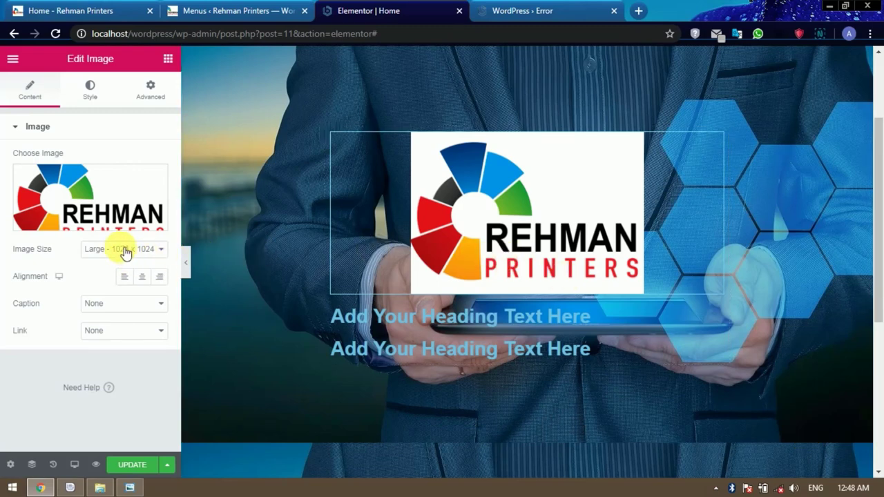
pyautogui.click(121, 251)
pyautogui.click(120, 261)
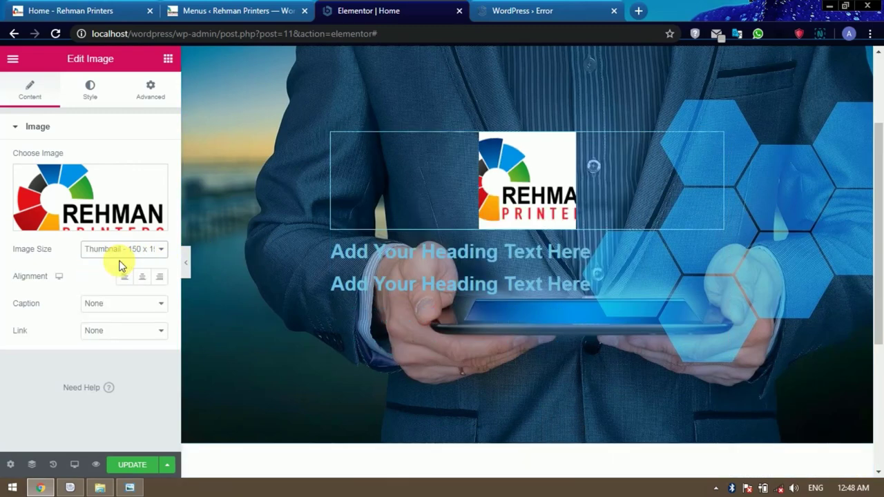
pyautogui.scroll(3, 609, 262)
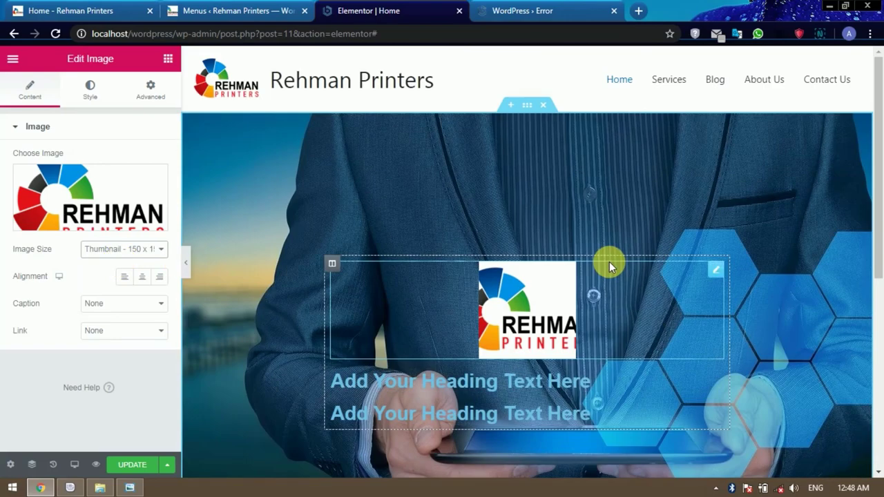
# Copy 'We Print Your Idea' from the live site into the first heading's title as plain text.
pyautogui.scroll(-3, 609, 261)
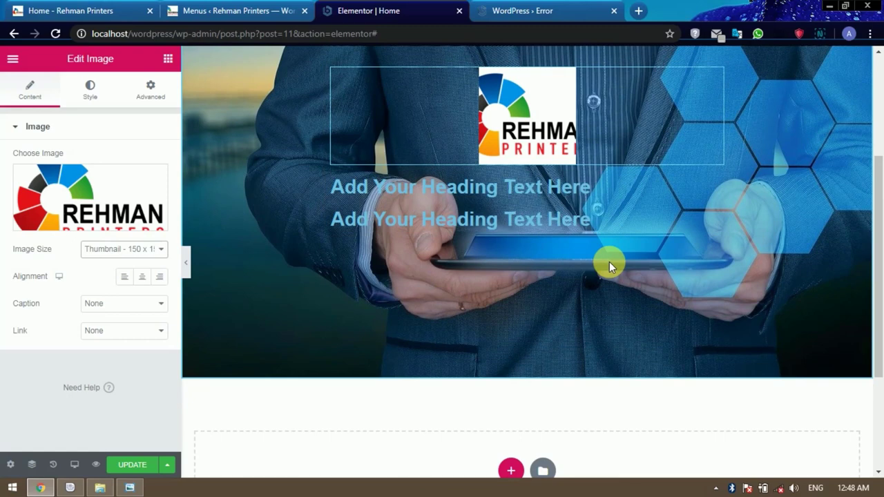
pyautogui.click(532, 197)
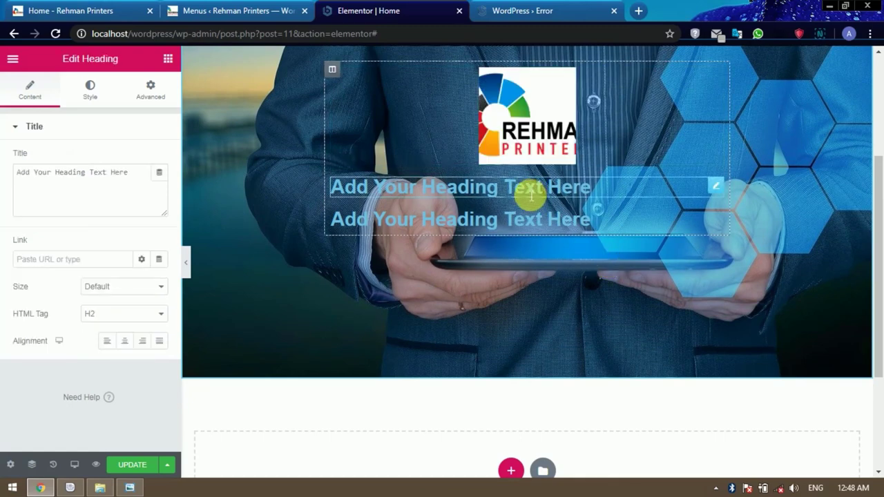
pyautogui.click(103, 11)
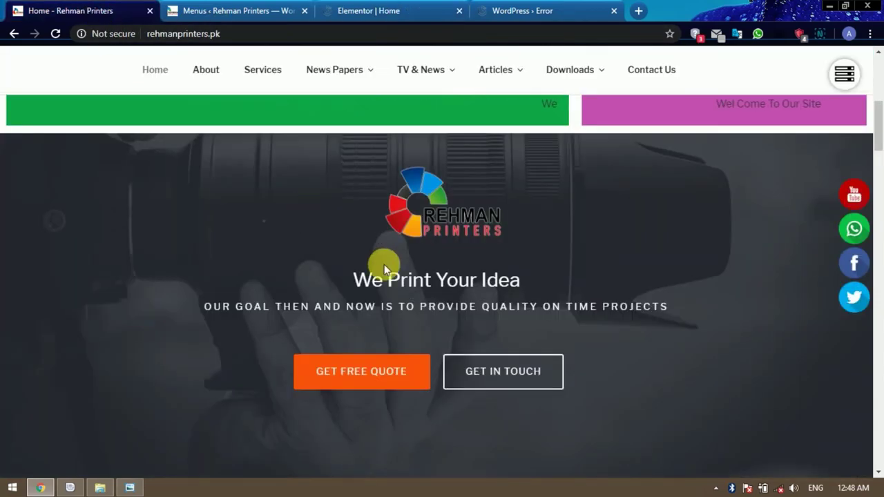
pyautogui.moveTo(364, 286); pyautogui.dragTo(518, 281)
pyautogui.hotkey('ctrl', 'c')
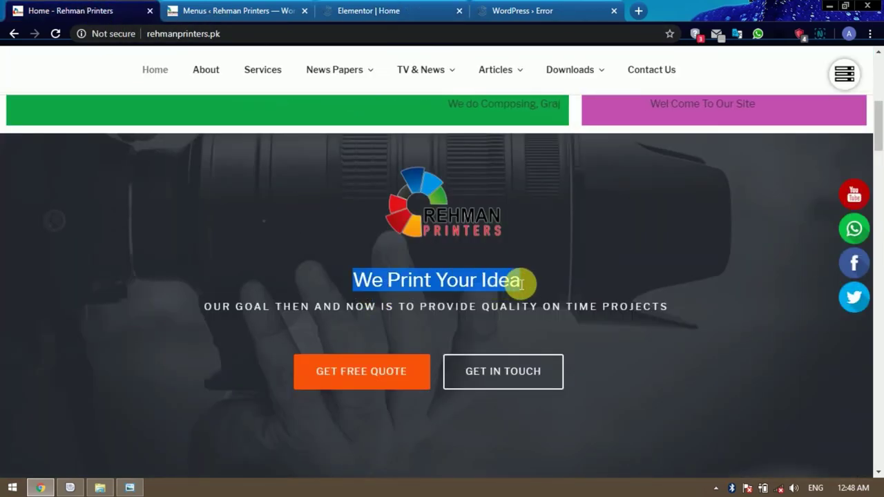
pyautogui.click(385, 8)
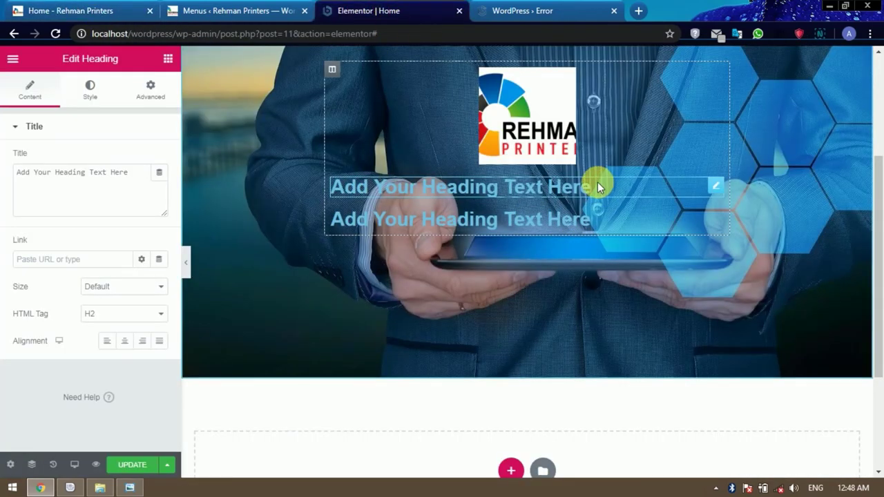
pyautogui.moveTo(597, 188); pyautogui.dragTo(291, 184)
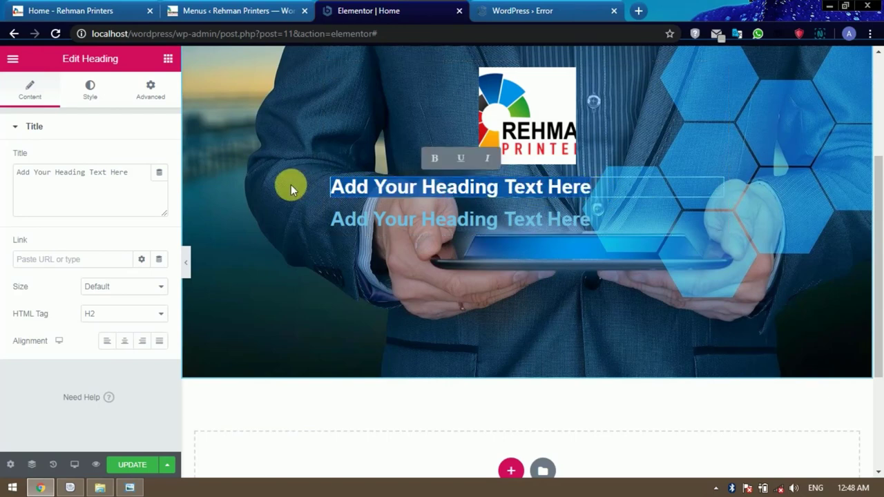
pyautogui.hotkey('ctrl', 'v')
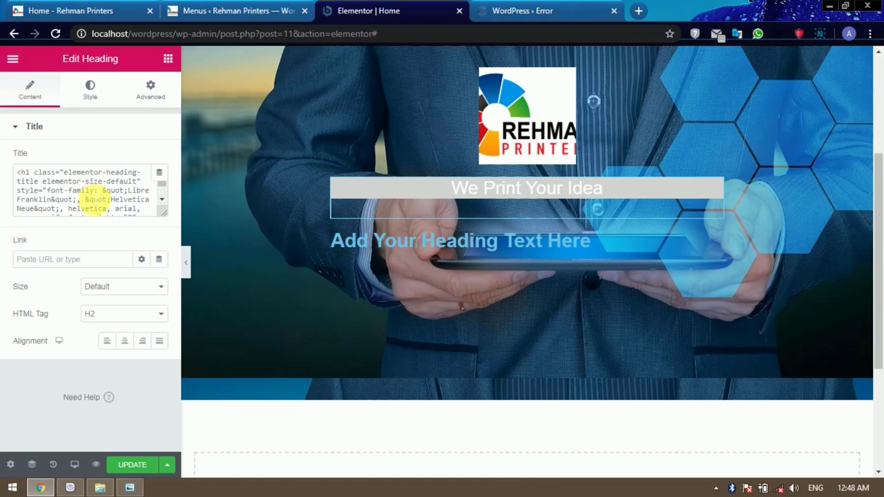
pyautogui.click(95, 207)
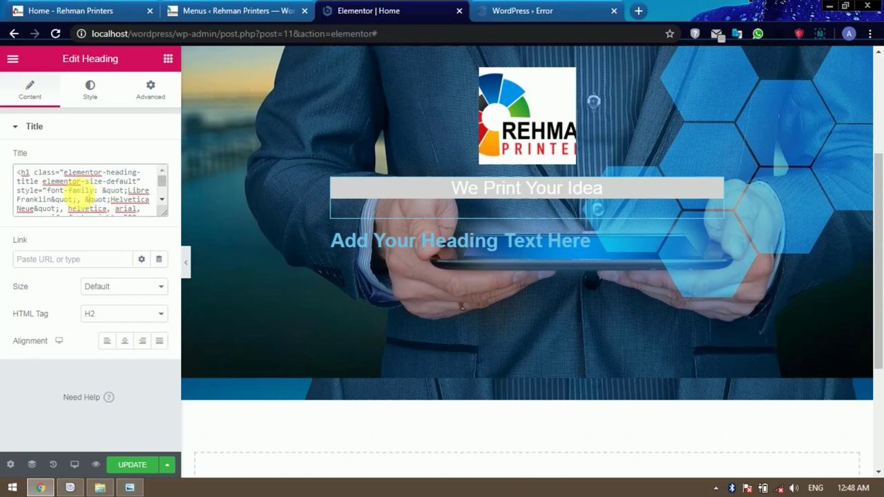
pyautogui.hotkey('ctrl', 'a')
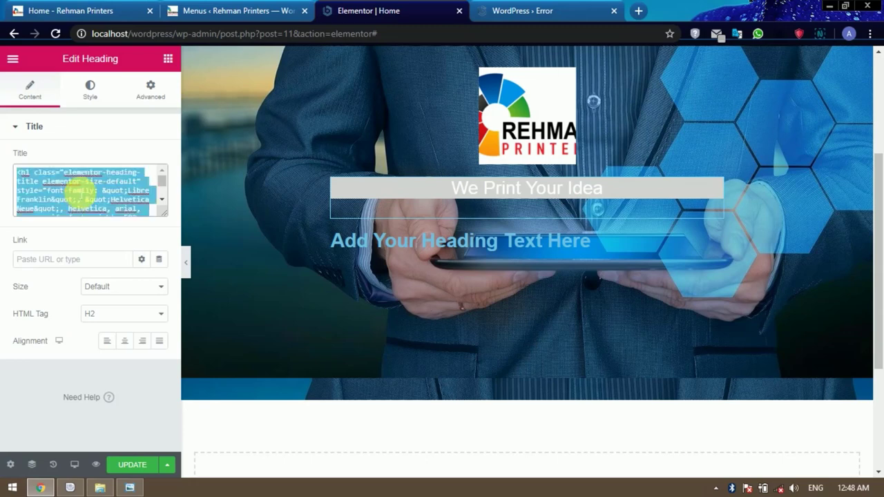
pyautogui.hotkey('ctrl', 'v')
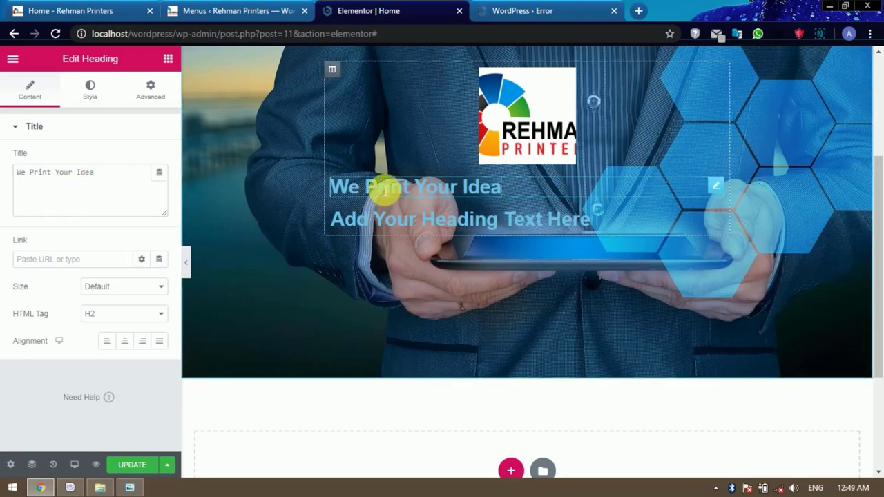
# Centre the 'We Print Your Idea' heading and set its text colour to white.
pyautogui.moveTo(509, 198); pyautogui.dragTo(345, 196)
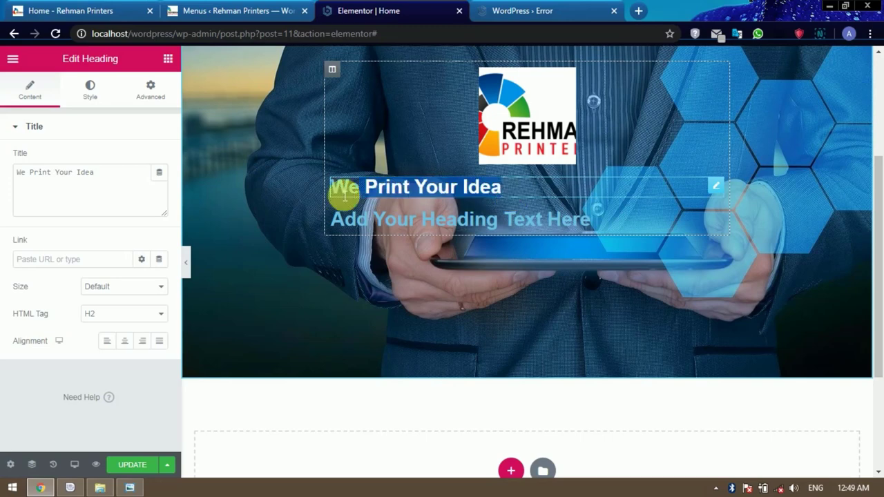
pyautogui.click(127, 340)
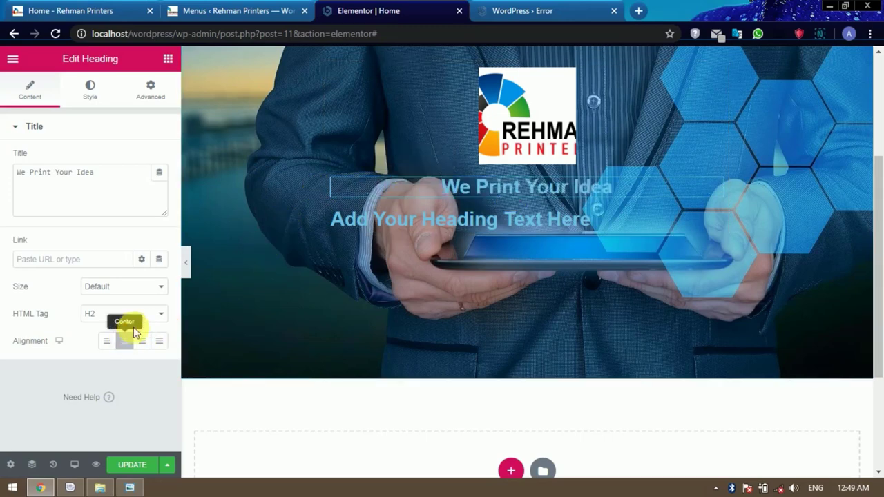
pyautogui.click(93, 97)
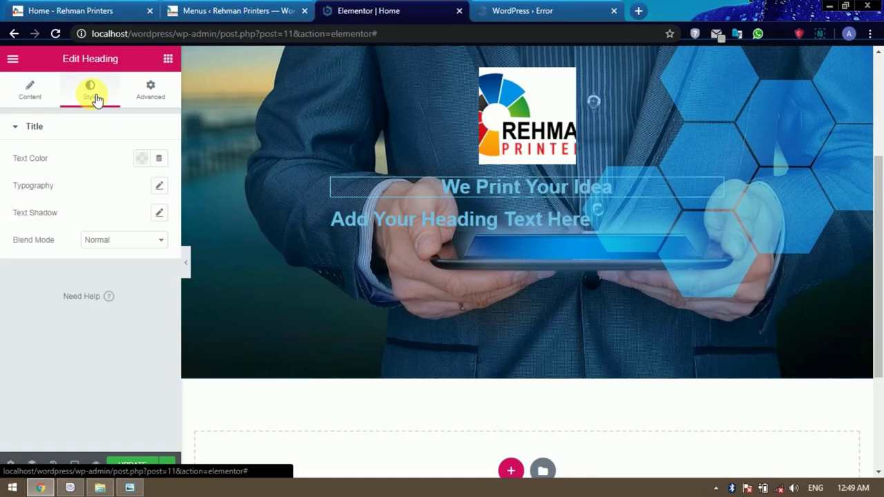
pyautogui.click(143, 159)
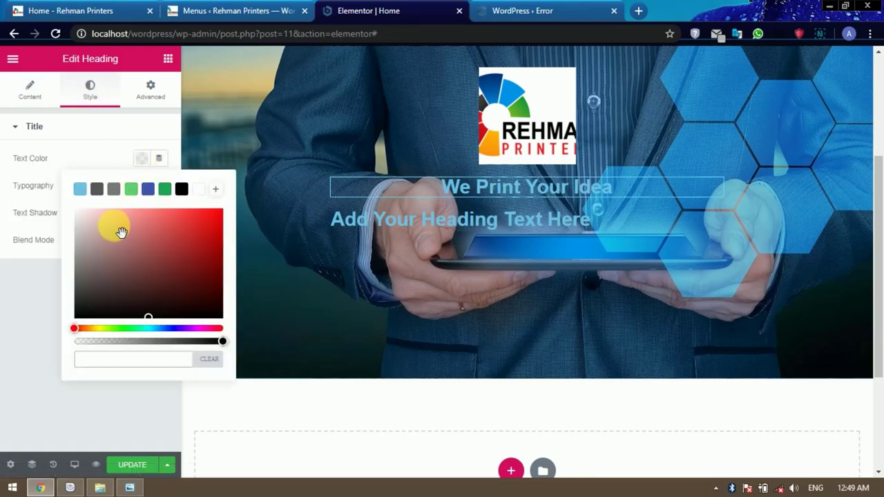
pyautogui.moveTo(118, 233); pyautogui.dragTo(61, 212)
pyautogui.click(83, 135)
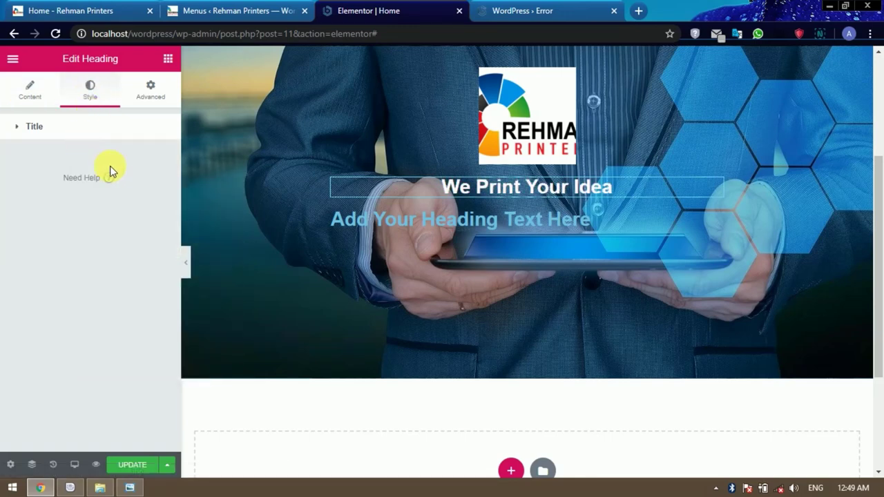
# Copy the live site's subtitle into the second heading's title, replacing the placeholder text.
pyautogui.click(85, 11)
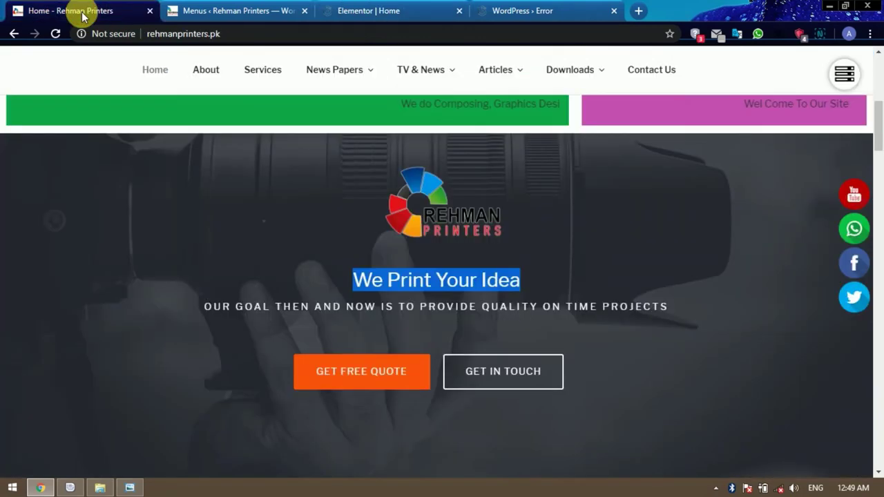
pyautogui.moveTo(212, 310); pyautogui.dragTo(640, 323)
pyautogui.hotkey('ctrl', 'c')
pyautogui.click(368, 11)
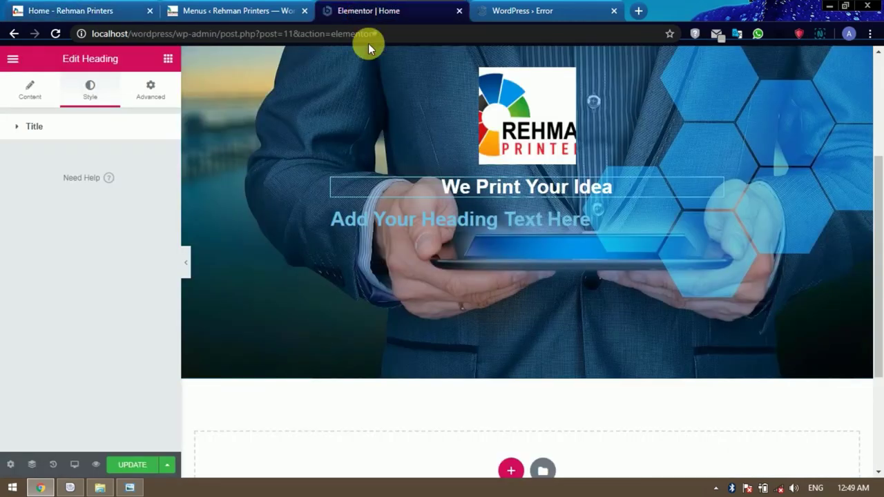
pyautogui.click(411, 227)
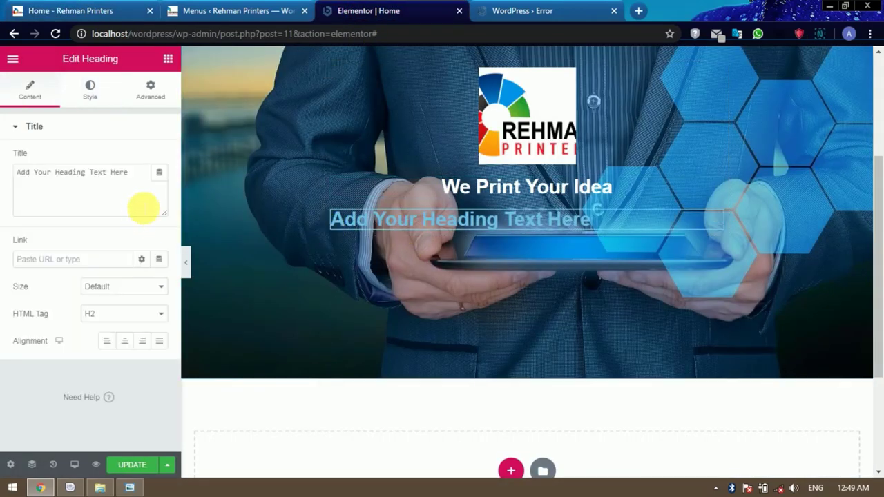
pyautogui.moveTo(134, 178); pyautogui.dragTo(23, 176)
pyautogui.hotkey('ctrl', 'v')
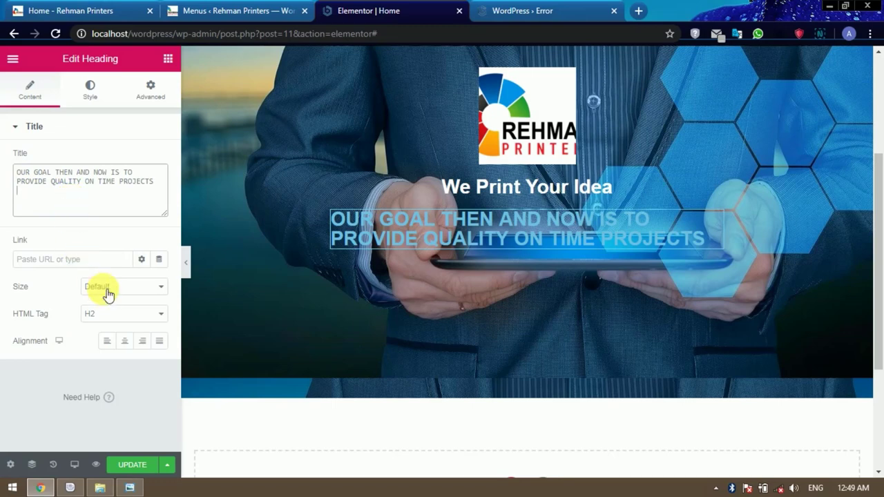
# Make the subtitle Medium size, centre-aligned, with white text colour.
pyautogui.click(131, 286)
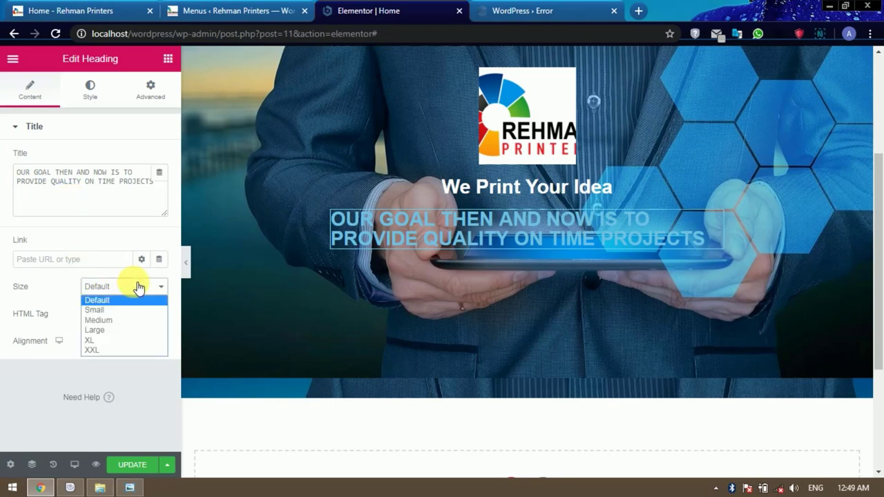
pyautogui.click(122, 311)
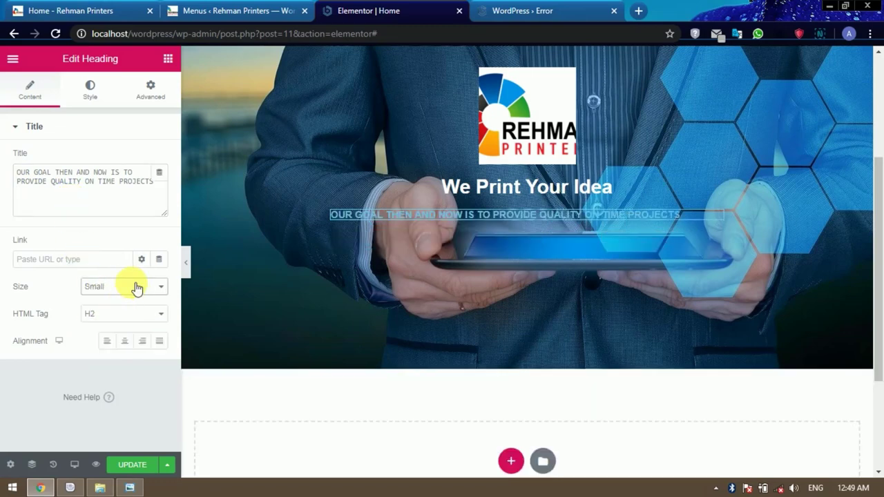
pyautogui.click(132, 286)
pyautogui.click(98, 321)
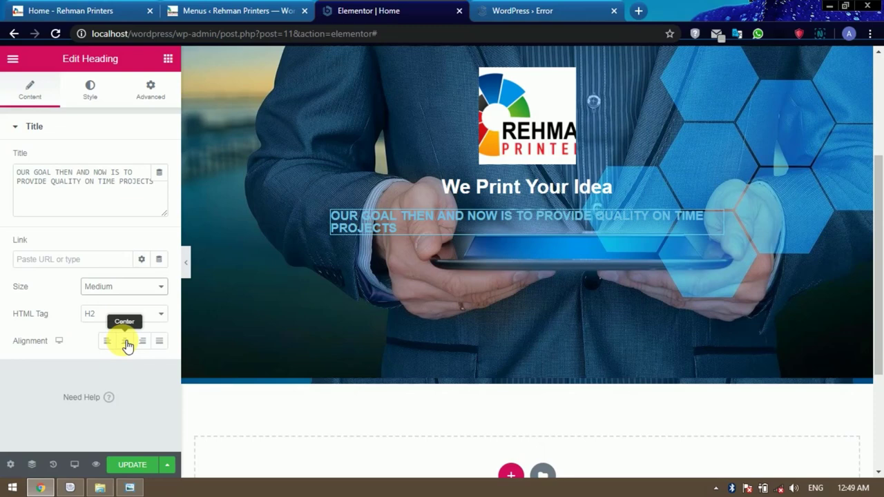
pyautogui.click(125, 341)
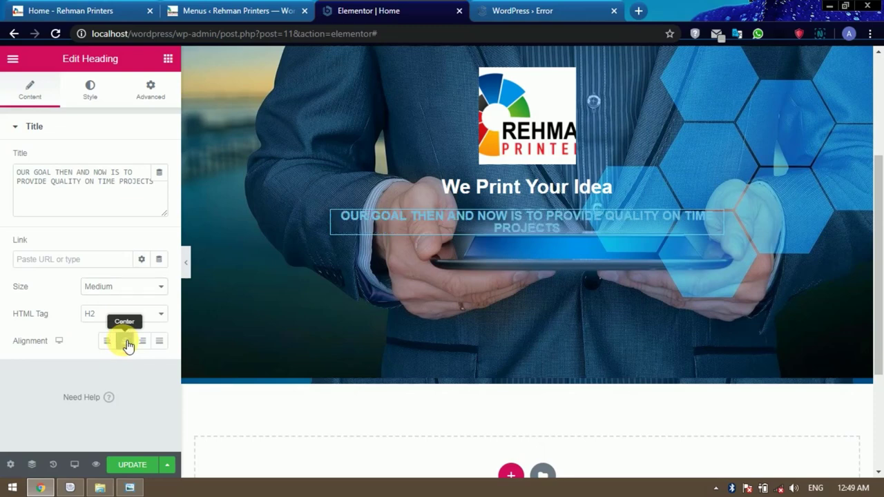
pyautogui.click(90, 90)
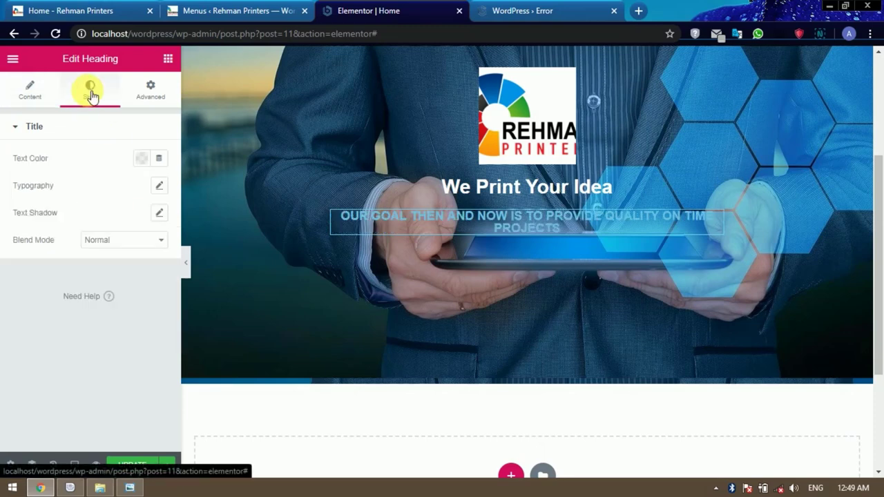
pyautogui.click(143, 158)
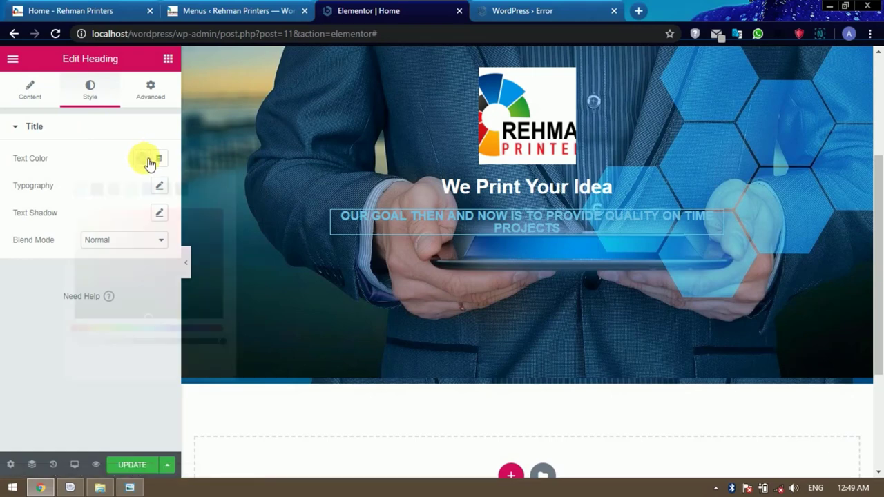
pyautogui.moveTo(111, 228); pyautogui.dragTo(69, 216)
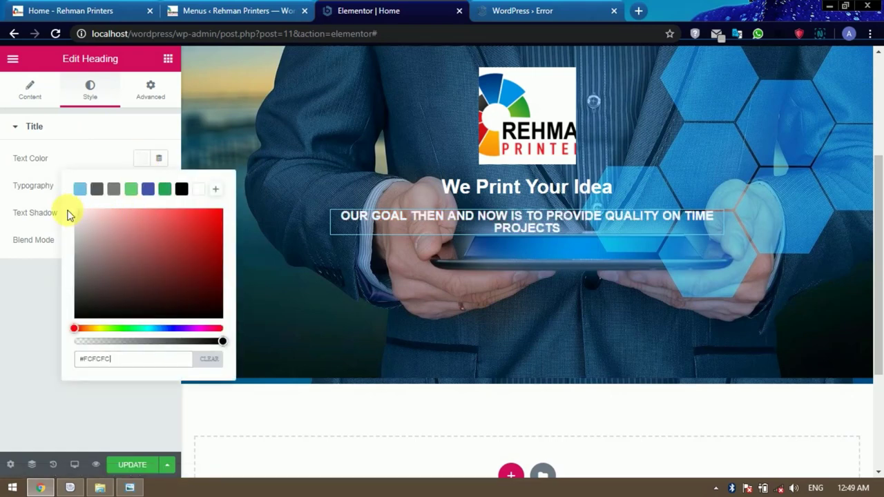
pyautogui.click(96, 144)
pyautogui.click(96, 144)
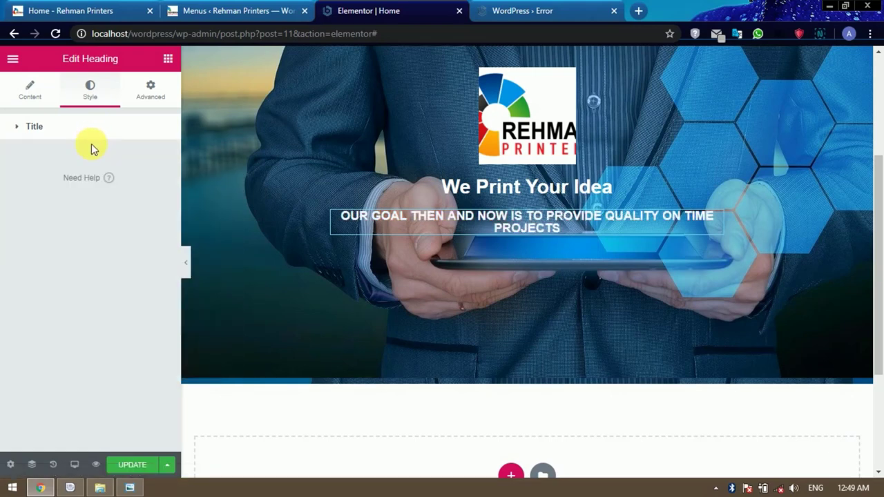
# In the hero section's settings, change the 221 padding value to 180.
pyautogui.scroll(3, 473, 374)
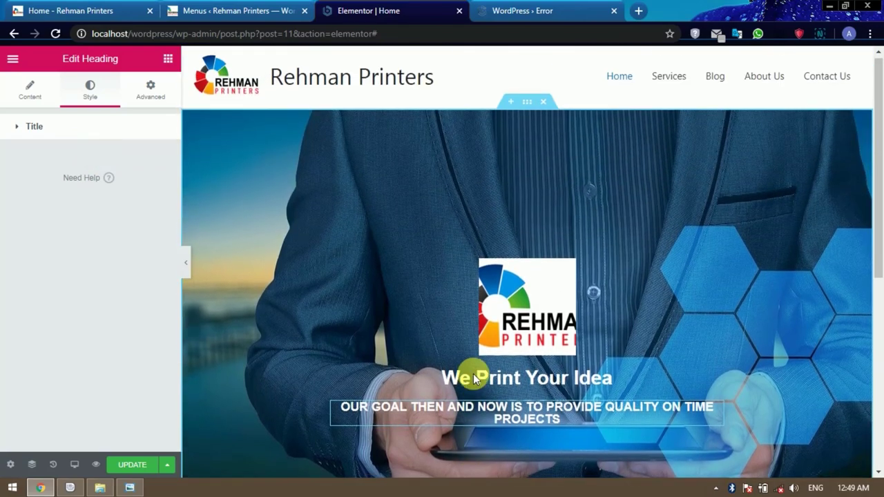
pyautogui.scroll(-3, 475, 383)
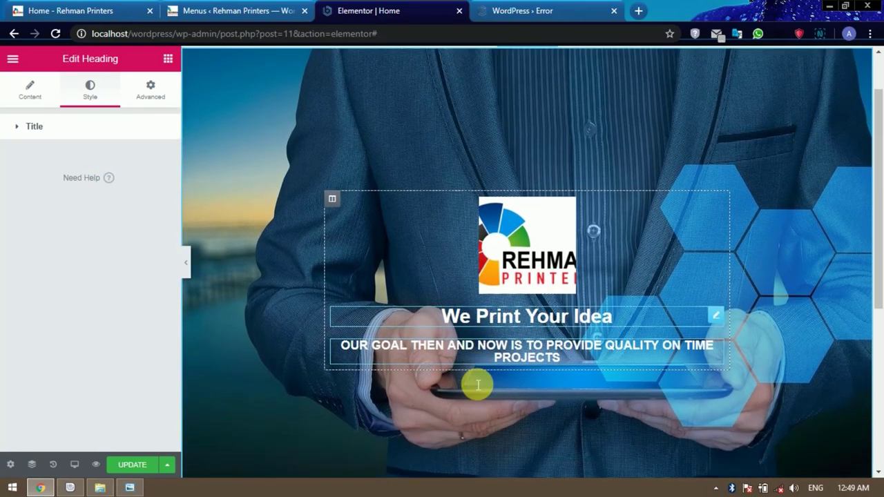
pyautogui.scroll(2, 471, 379)
pyautogui.scroll(1, 471, 378)
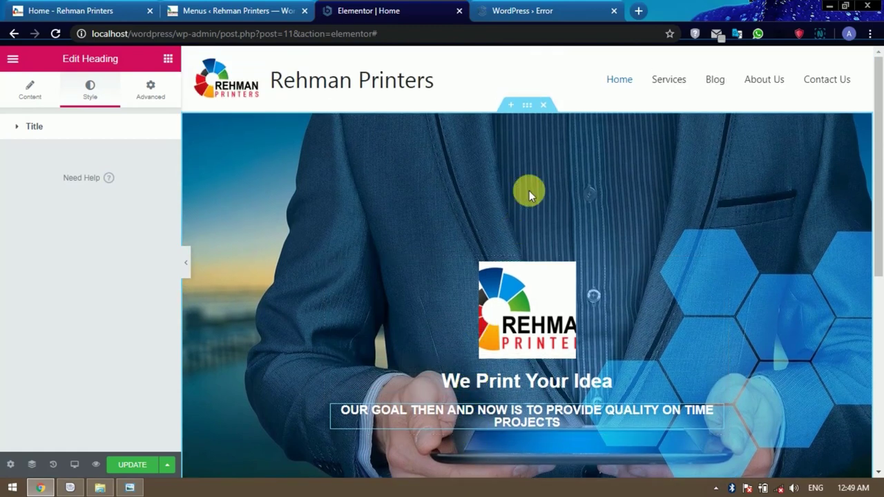
pyautogui.click(528, 106)
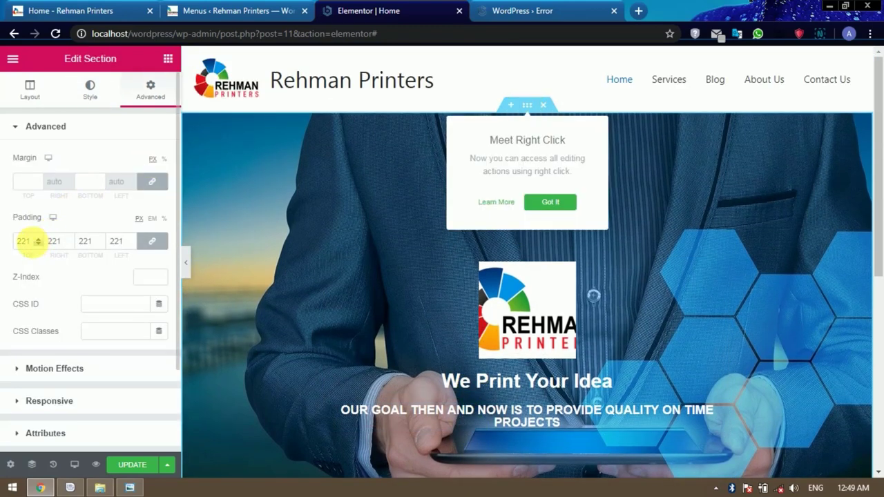
pyautogui.moveTo(31, 241); pyautogui.dragTo(9, 244)
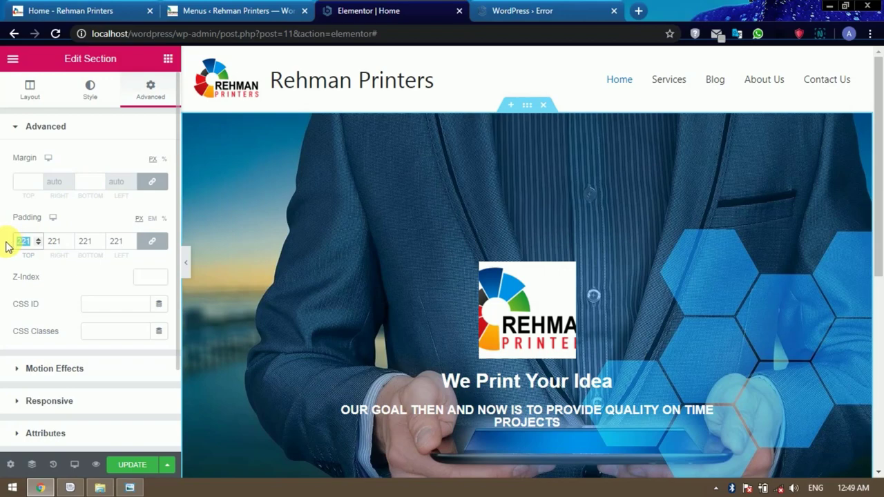
pyautogui.write('180')
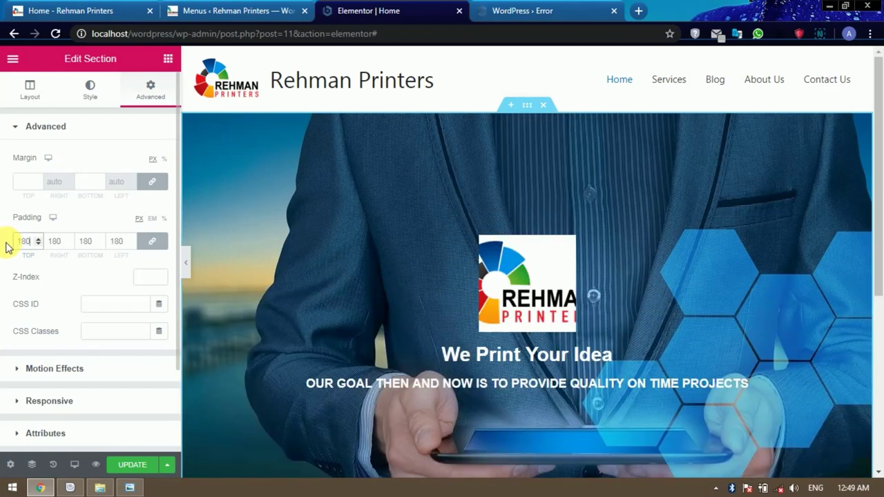
# Correct the hero section's linked padding to 160 px on every side.
pyautogui.scroll(-2, 375, 256)
pyautogui.scroll(2, 381, 266)
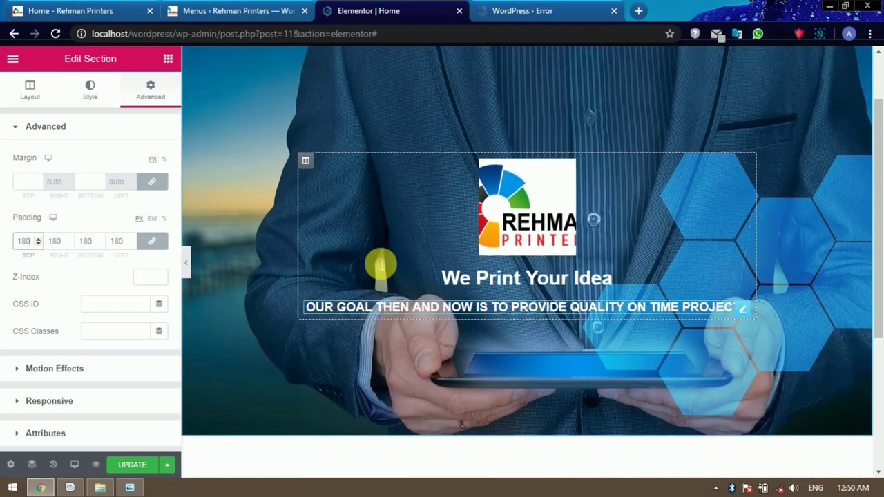
pyautogui.scroll(-2, 375, 262)
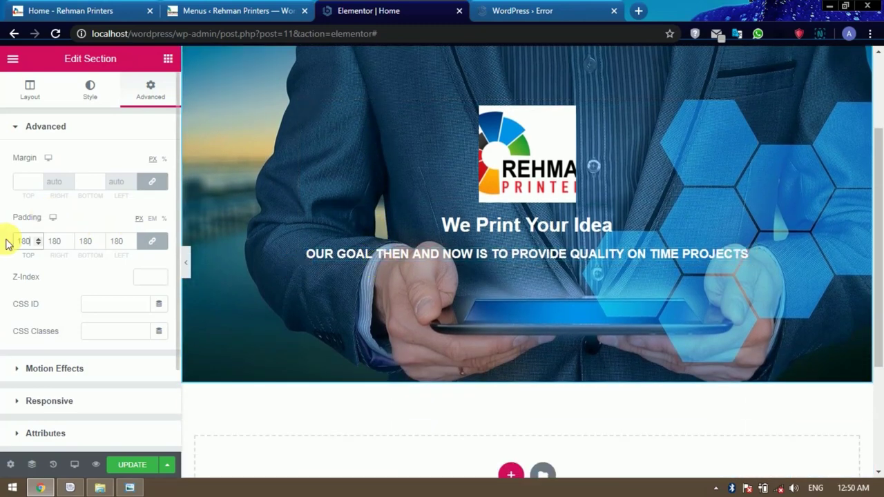
pyautogui.click(27, 242)
pyautogui.press('BackSpace')
pyautogui.press('BackSpace')
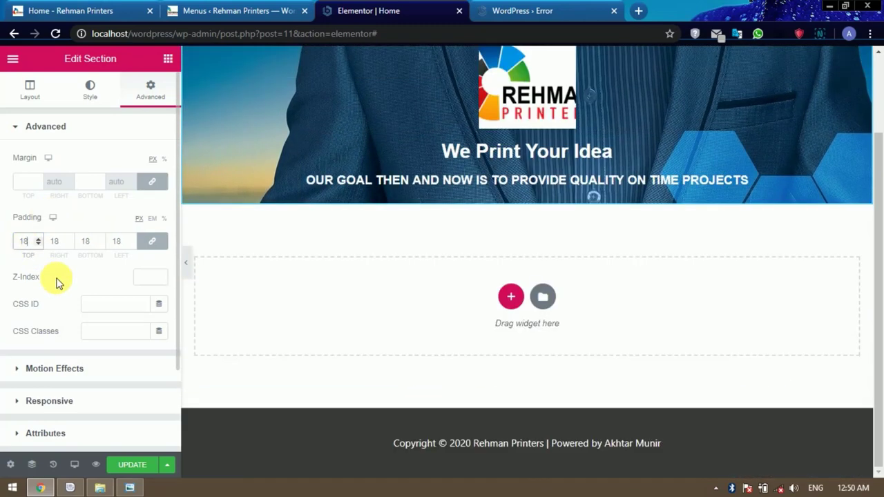
pyautogui.write('6')
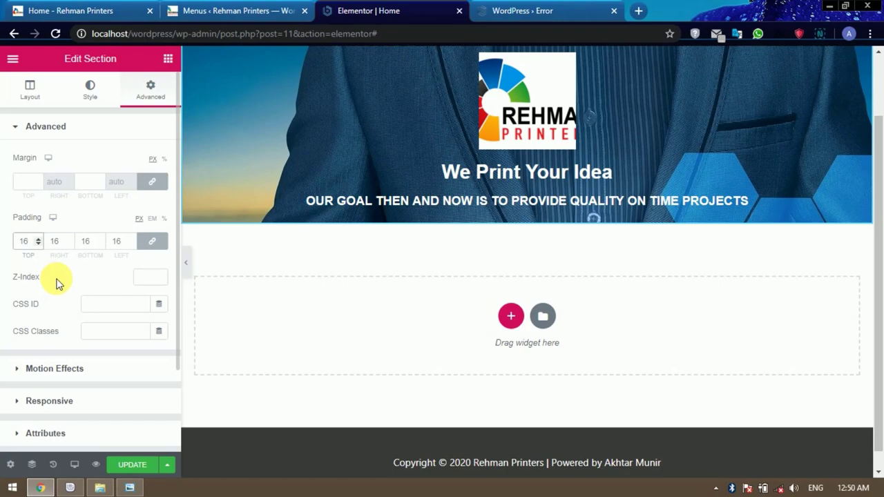
pyautogui.write('0')
pyautogui.scroll(-2, 362, 266)
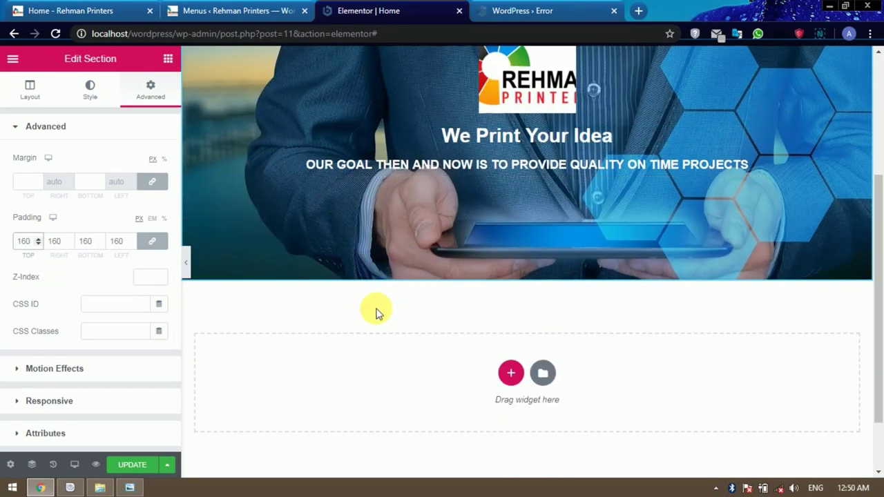
pyautogui.scroll(3, 375, 312)
pyautogui.scroll(-2, 475, 358)
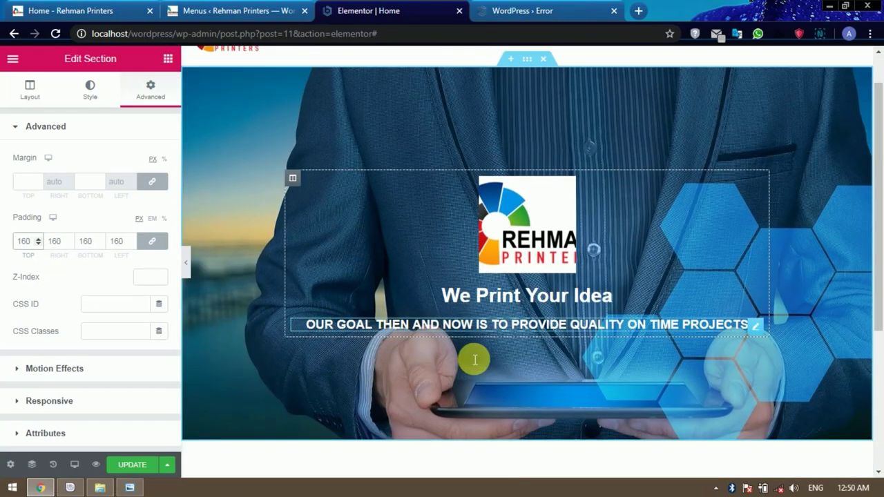
# Try adding two Click here Button widgets to the hero, then remove both.
pyautogui.click(168, 59)
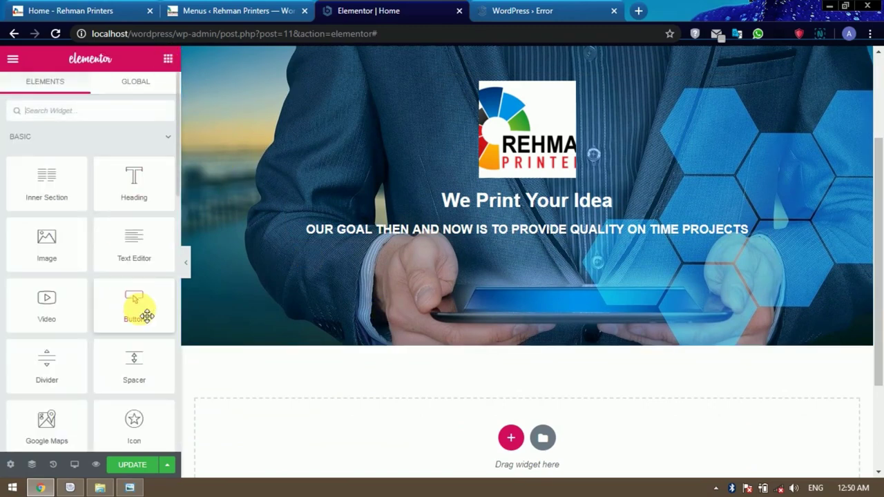
pyautogui.scroll(-1, 147, 316)
pyautogui.moveTo(131, 237); pyautogui.dragTo(411, 238)
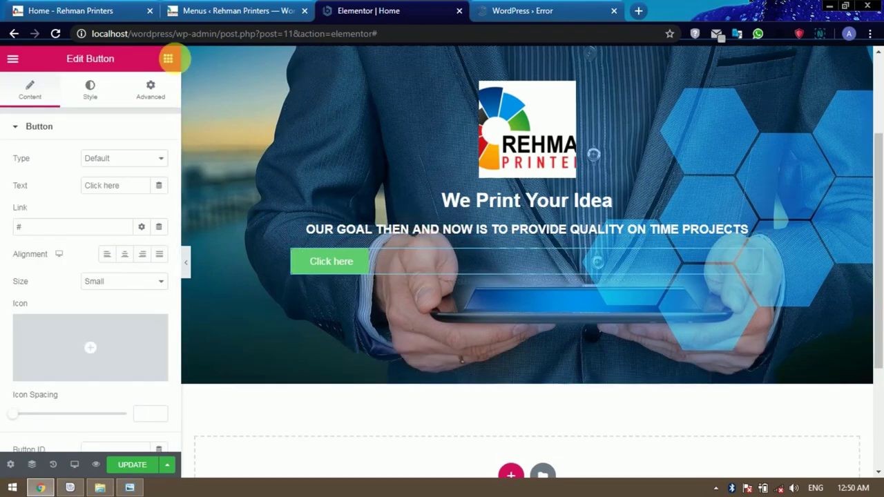
pyautogui.click(174, 60)
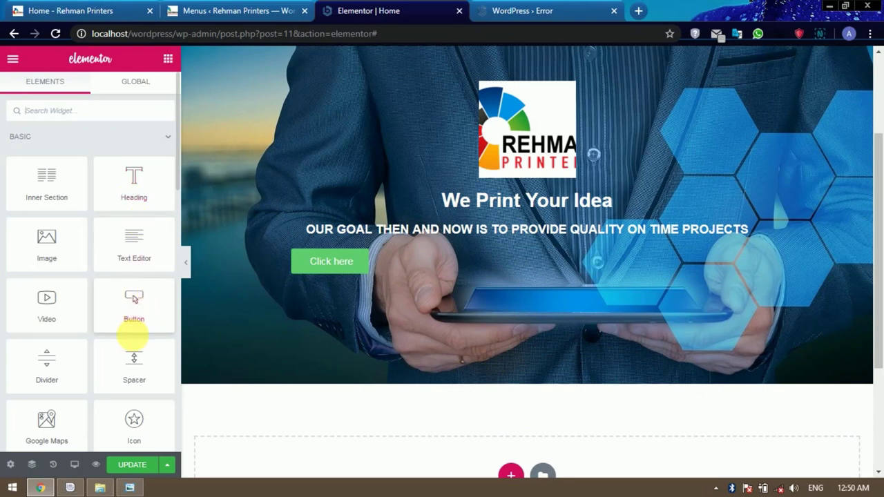
pyautogui.moveTo(138, 309); pyautogui.dragTo(416, 300)
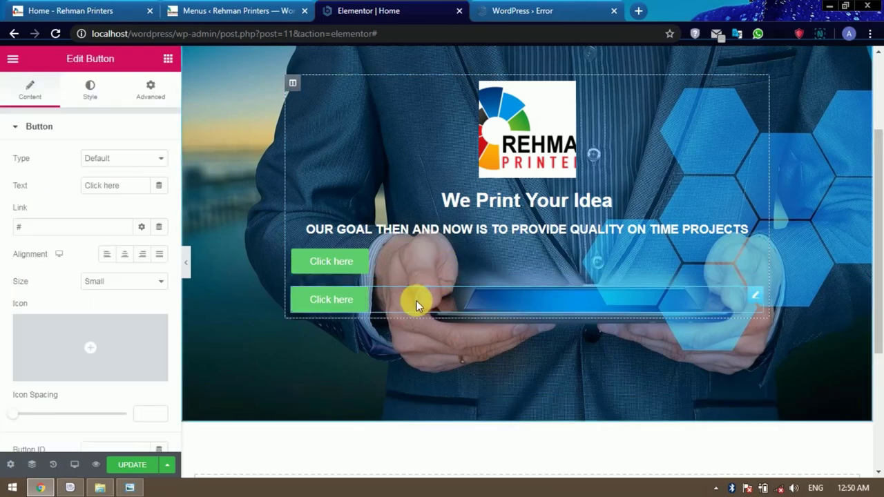
pyautogui.hotkey('ctrl', 'z')
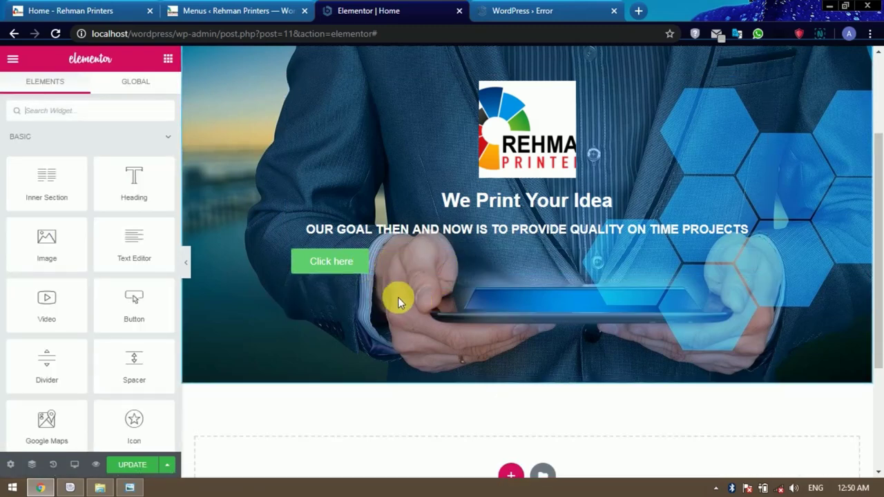
pyautogui.click(407, 272)
pyautogui.press('Delete')
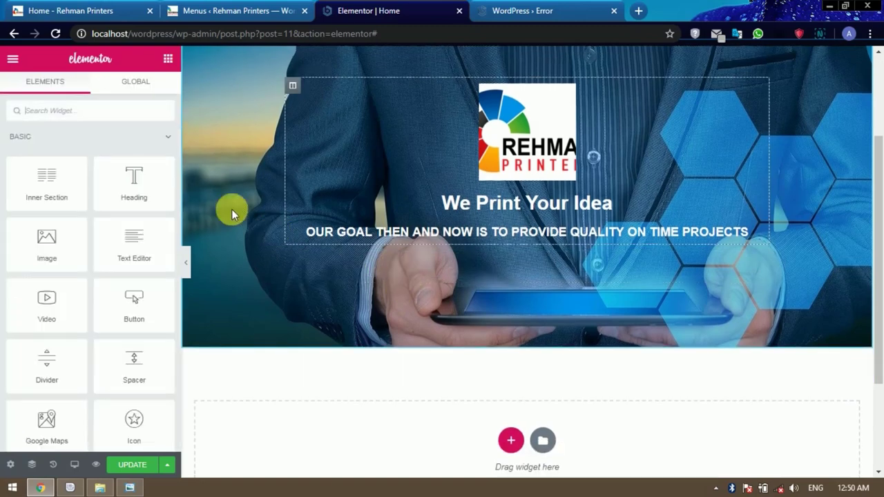
pyautogui.scroll(2, 232, 208)
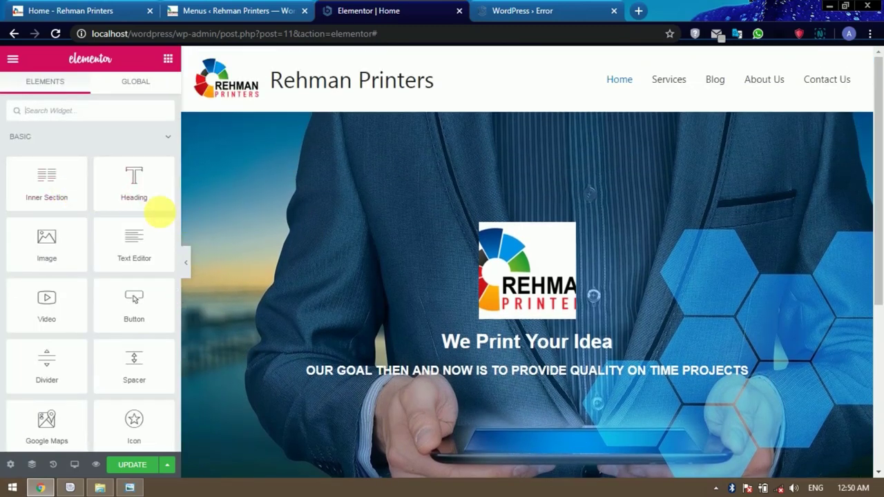
# Drop a two-column Inner Section under the subtitle, checking the live site's hero buttons for reference.
pyautogui.moveTo(59, 194); pyautogui.dragTo(312, 324)
pyautogui.moveTo(421, 388); pyautogui.dragTo(431, 382)
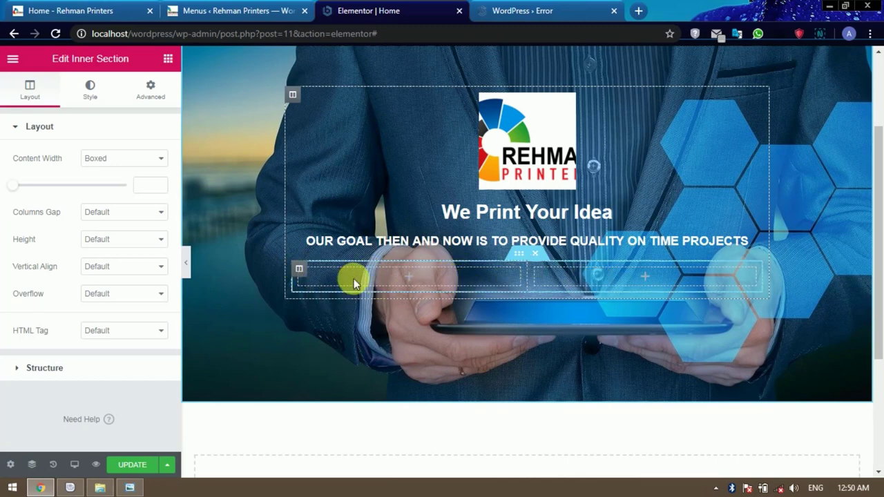
pyautogui.click(73, 14)
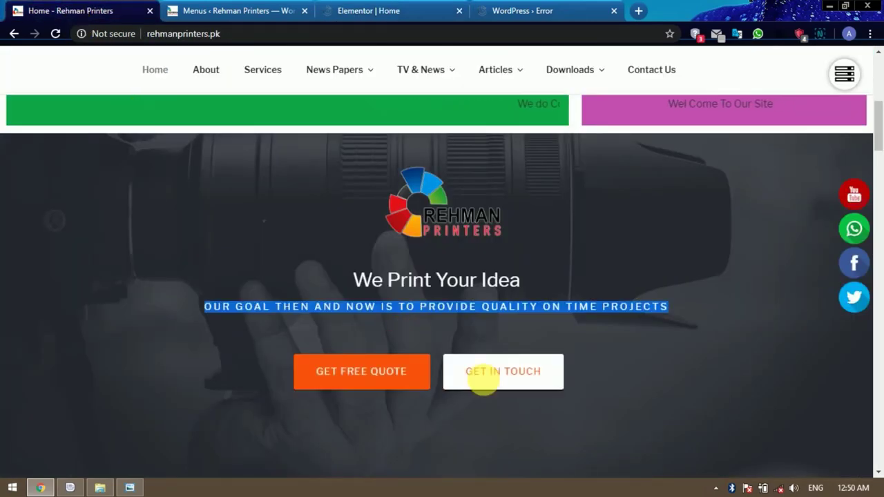
pyautogui.click(373, 15)
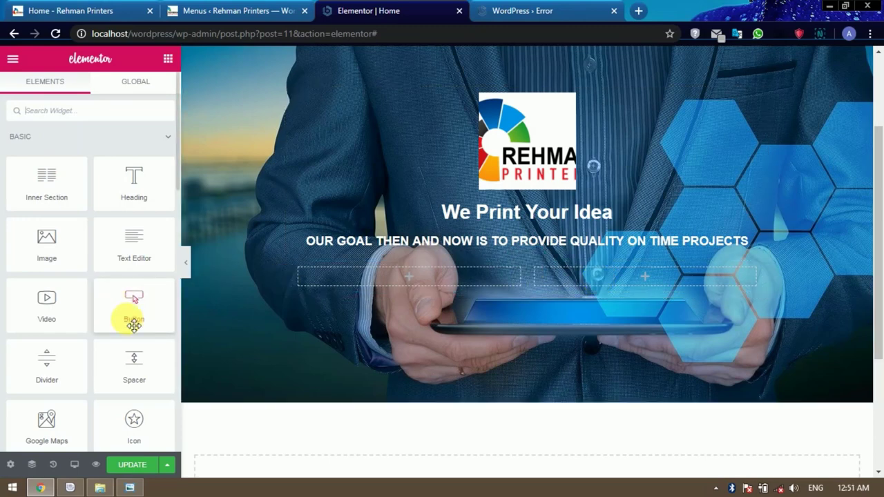
# Put a Click here button in each inner-section column, aligning the left one to the right.
pyautogui.moveTo(135, 312); pyautogui.dragTo(405, 276)
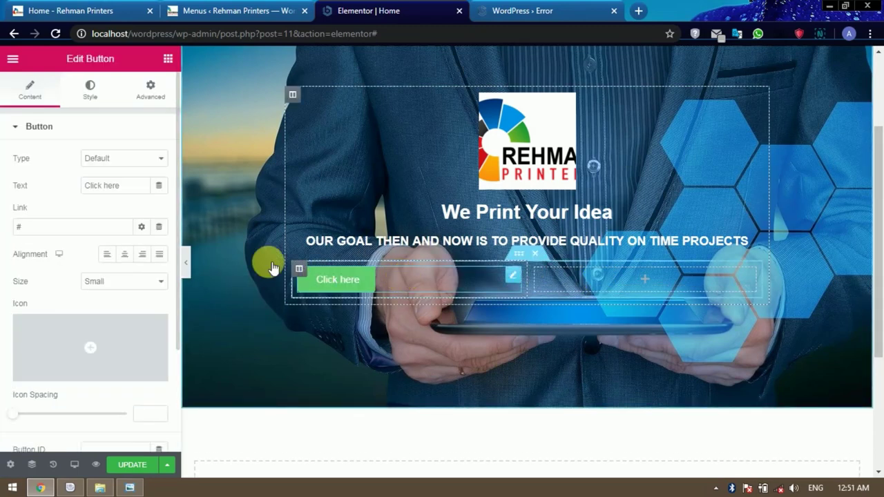
pyautogui.click(169, 59)
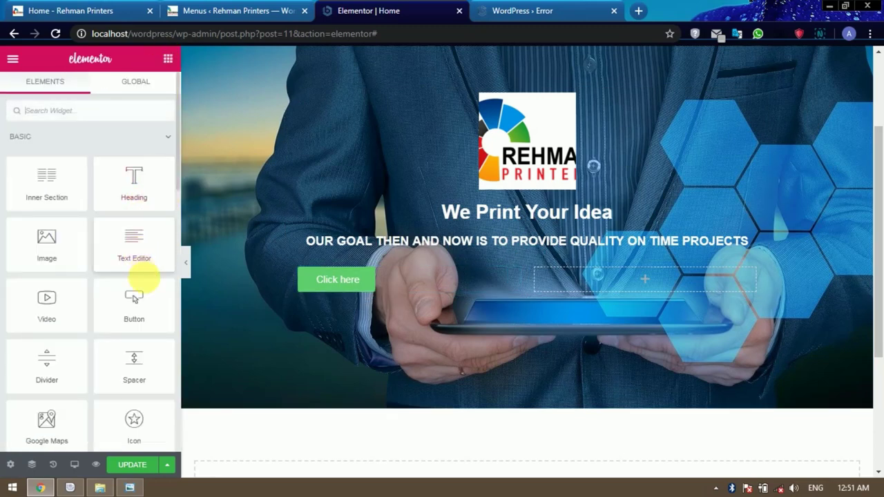
pyautogui.moveTo(134, 306); pyautogui.dragTo(641, 276)
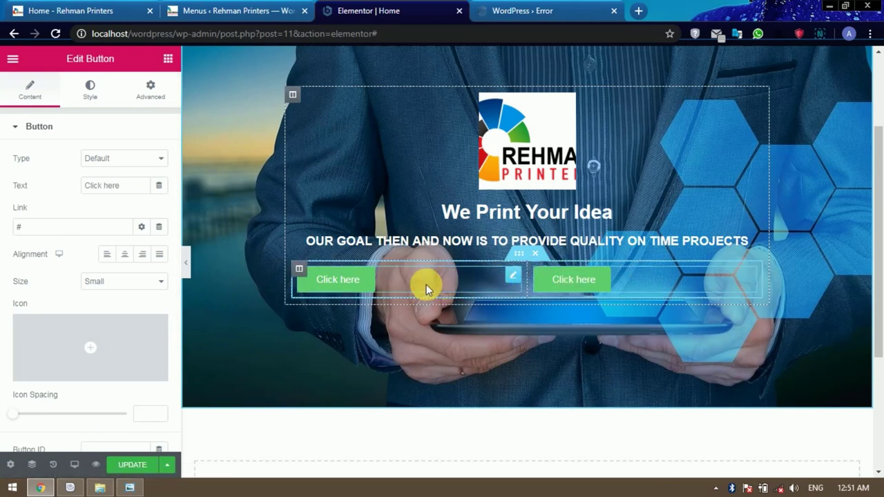
pyautogui.click(145, 254)
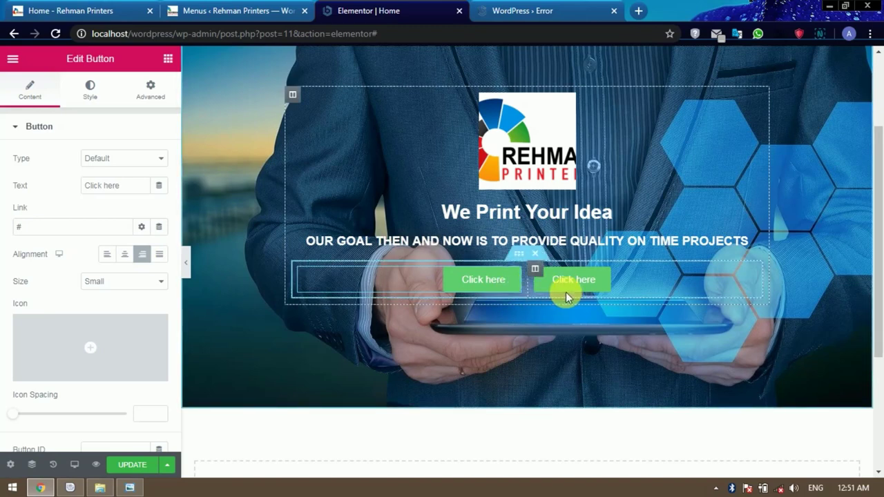
pyautogui.click(97, 11)
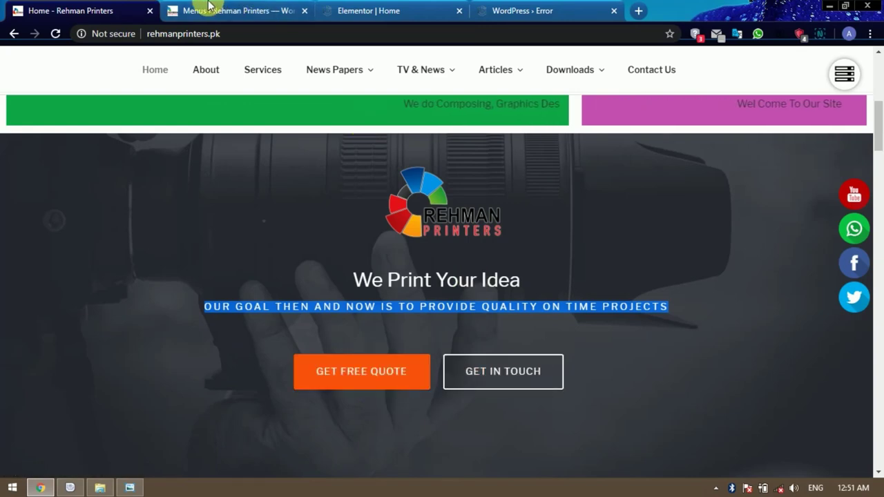
pyautogui.click(384, 9)
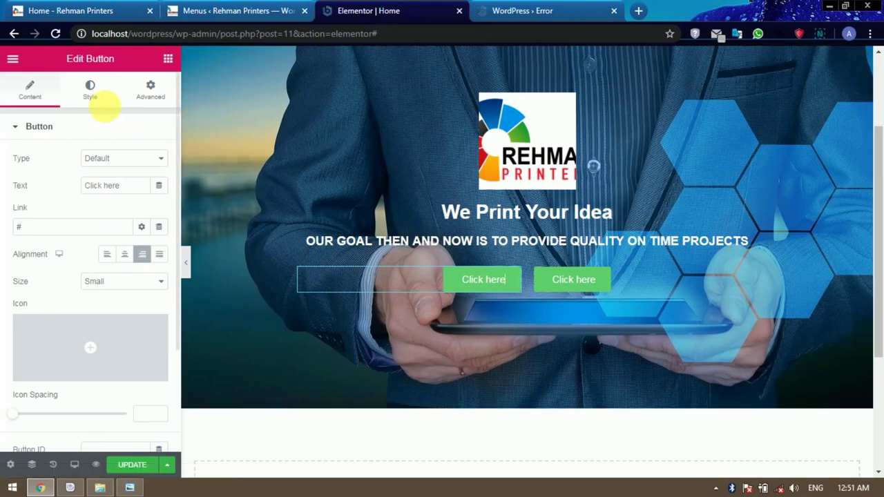
pyautogui.click(91, 89)
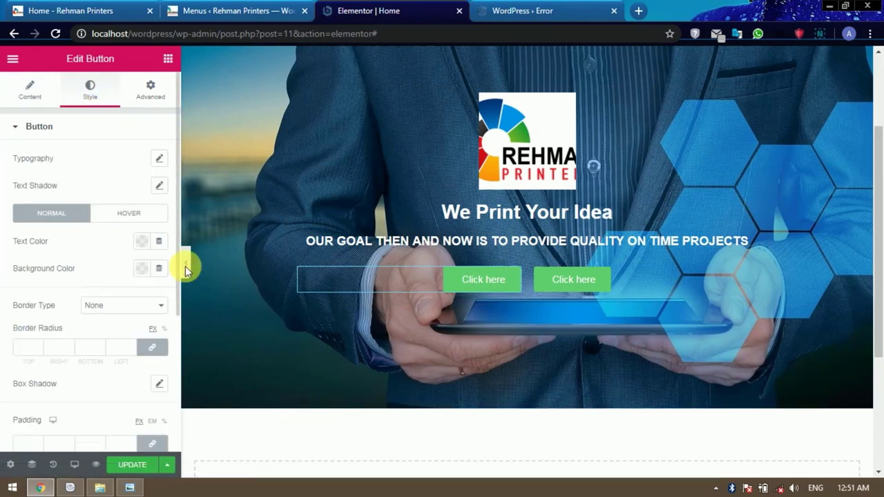
# Set the left button's background colour to orange #EE8207.
pyautogui.click(141, 268)
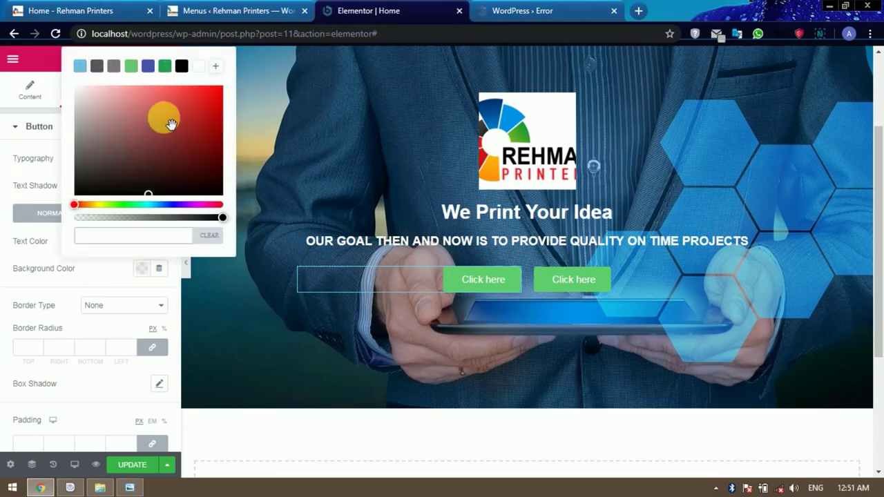
pyautogui.click(88, 204)
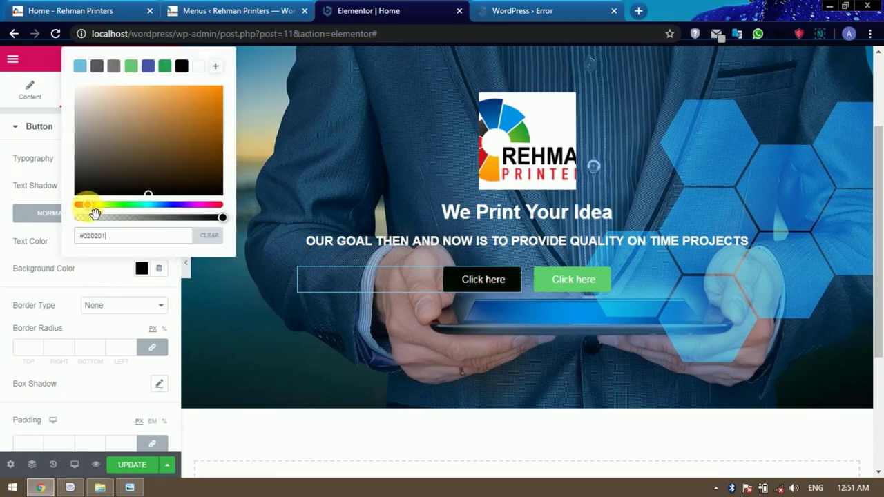
pyautogui.click(218, 92)
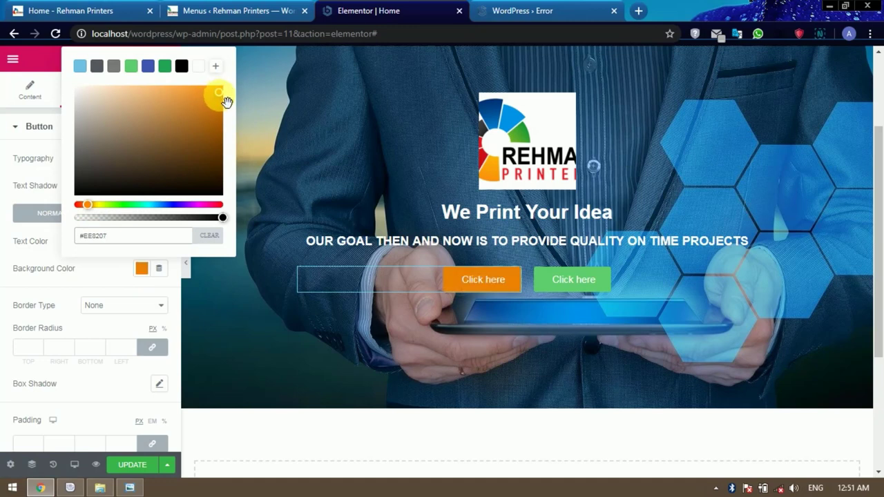
pyautogui.click(83, 278)
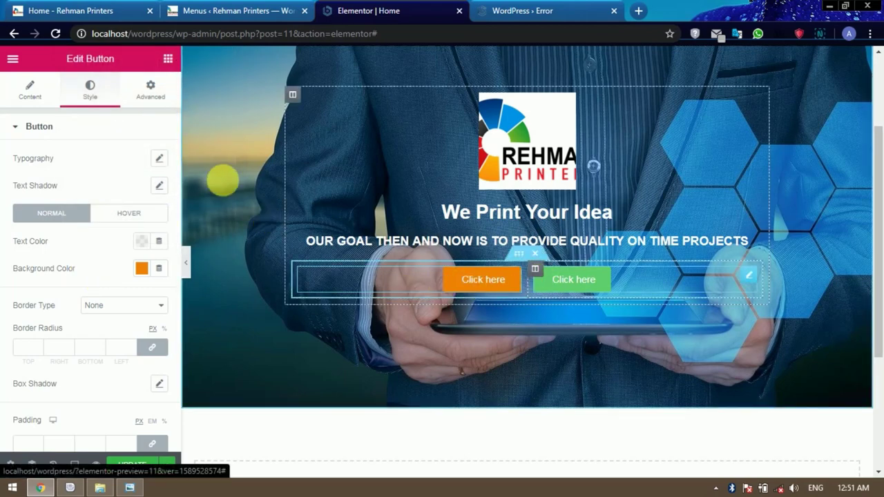
# Set the right button's background colour to dark green #285318 after trying other shades.
pyautogui.click(89, 90)
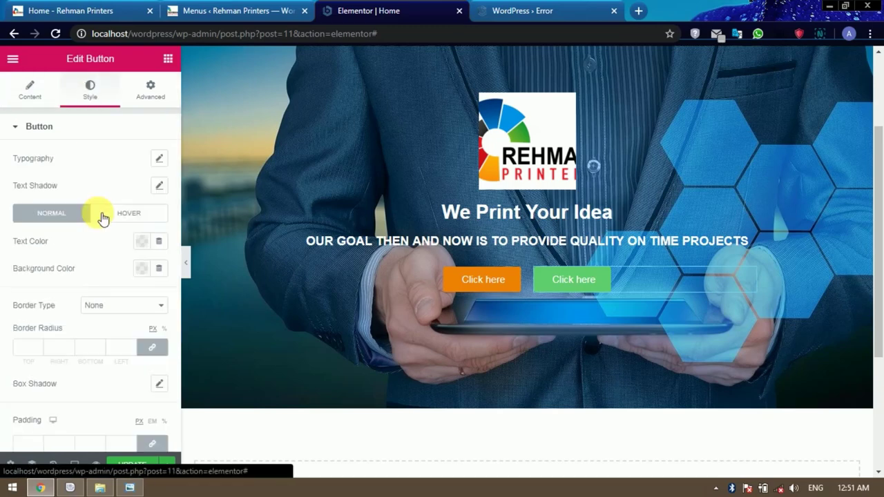
pyautogui.click(141, 268)
pyautogui.click(89, 145)
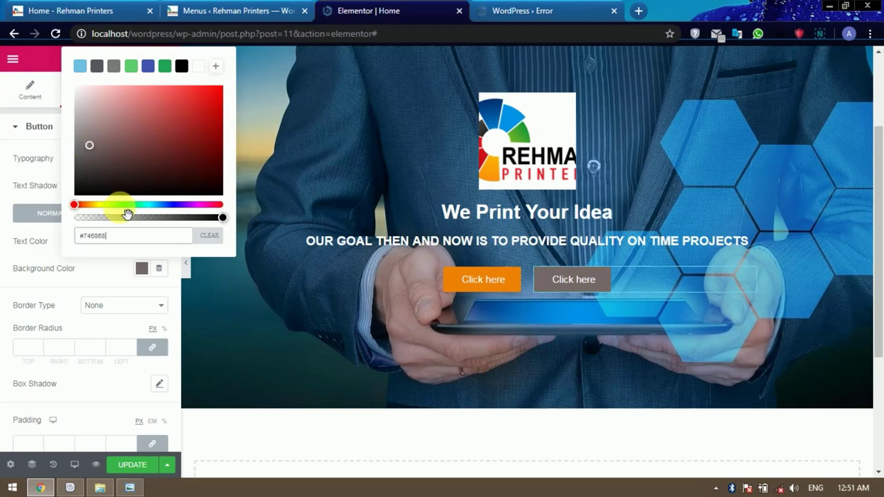
pyautogui.click(107, 205)
pyautogui.moveTo(153, 119)
pyautogui.mouseDown()
pyautogui.moveTo(165, 147)
pyautogui.moveTo(189, 164)
pyautogui.mouseUp()
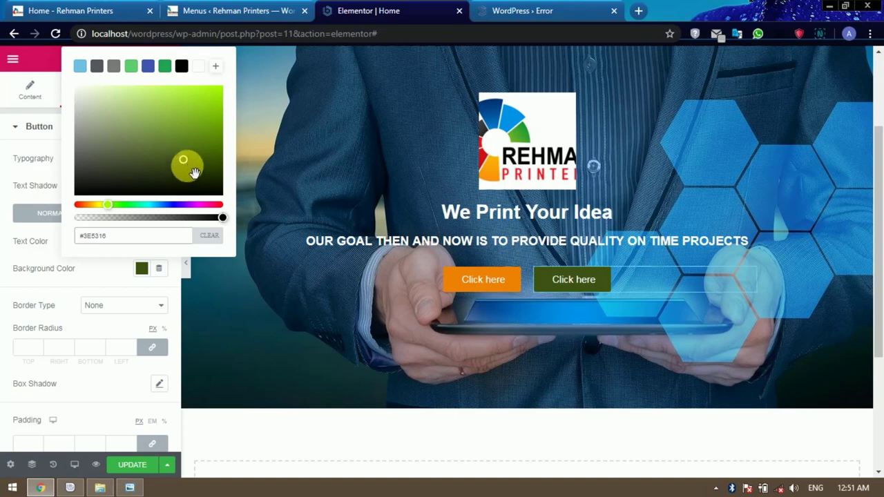
pyautogui.click(180, 205)
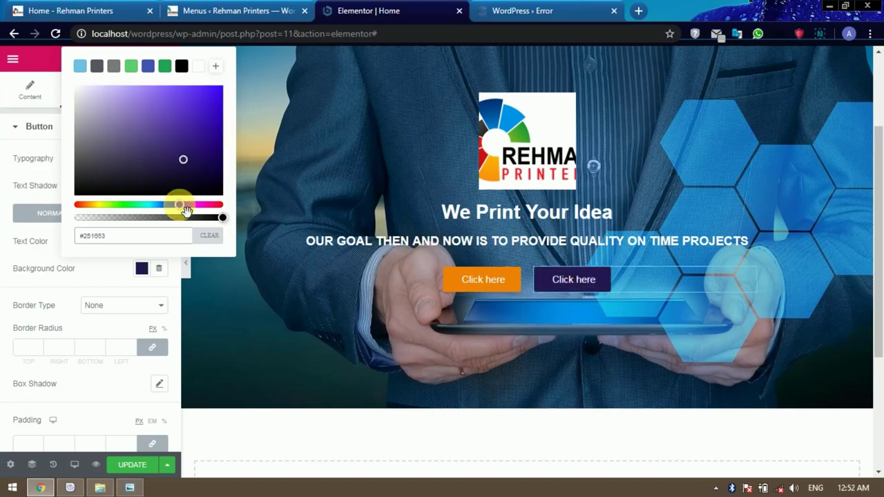
pyautogui.click(140, 204)
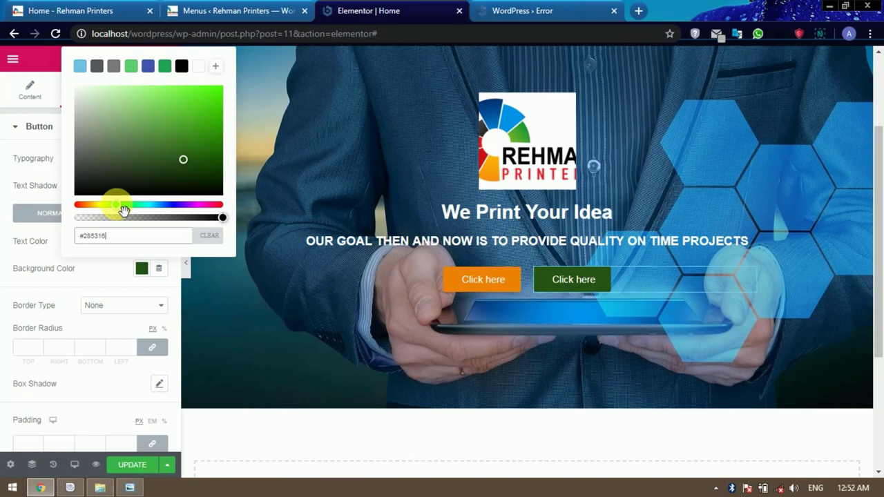
pyautogui.click(91, 279)
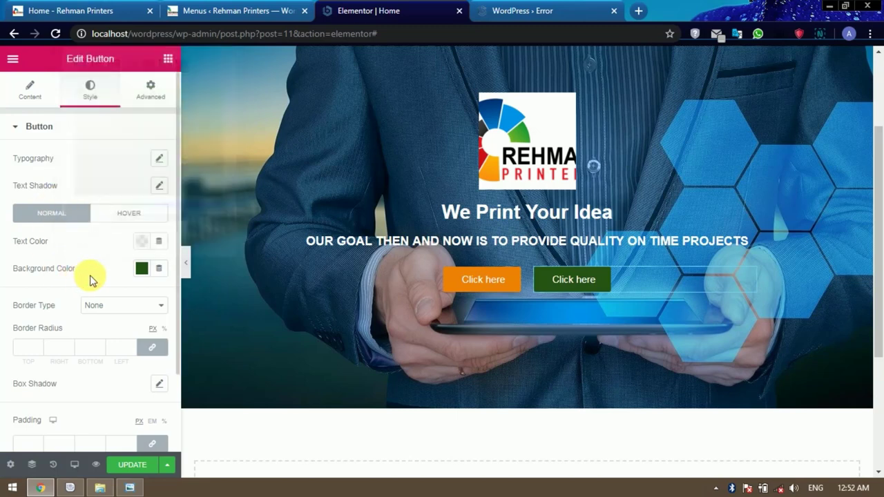
# Adjust the selected button's box shadow to horizontal offset 5 and vertical offset 12.
pyautogui.scroll(-2, 103, 266)
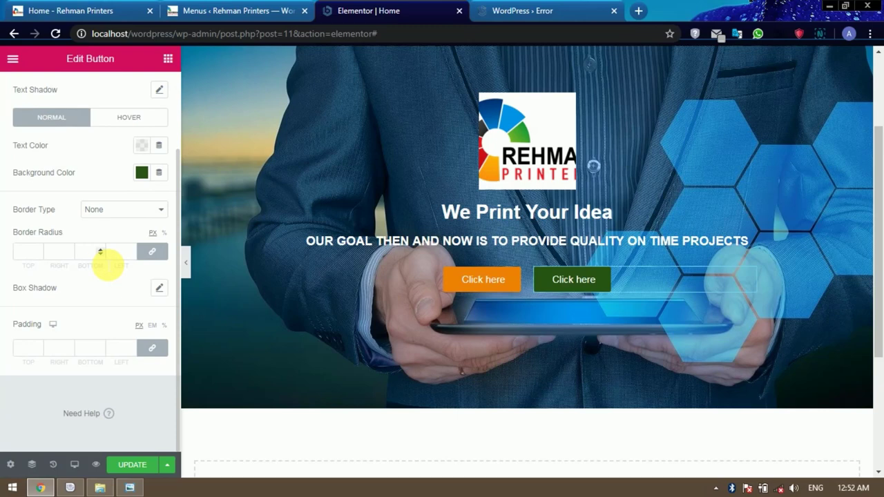
pyautogui.click(160, 288)
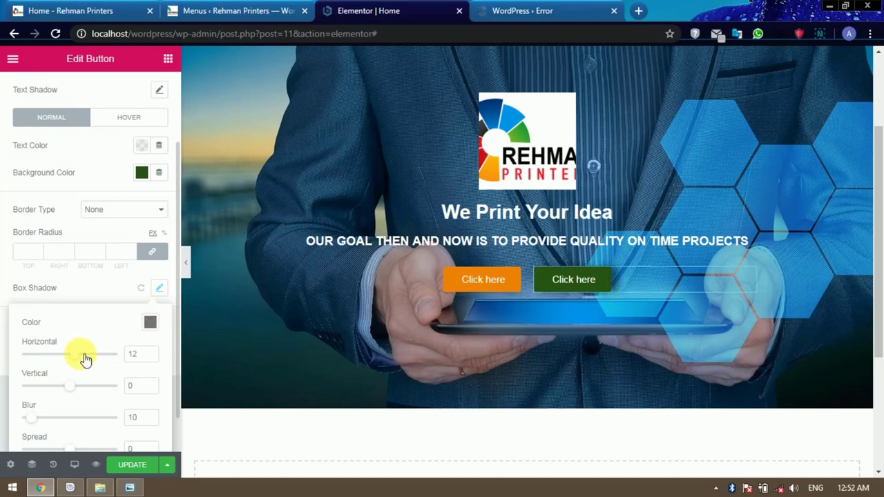
pyautogui.moveTo(81, 360); pyautogui.dragTo(79, 360)
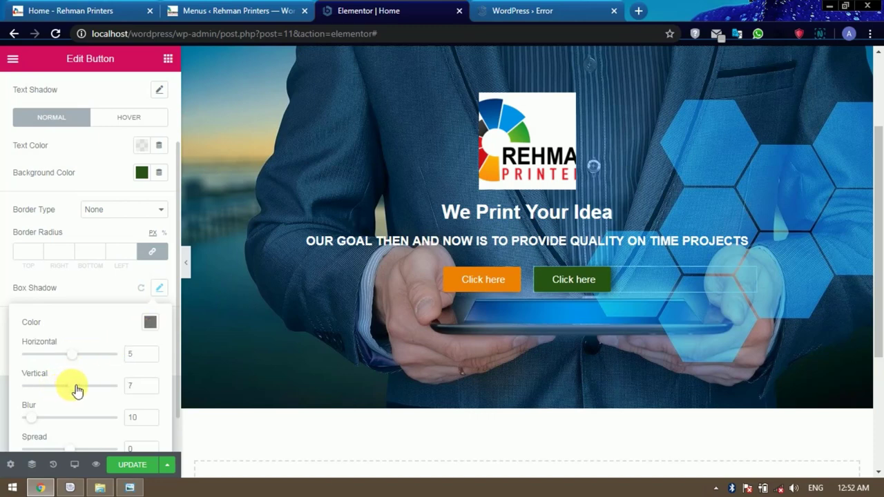
pyautogui.click(77, 387)
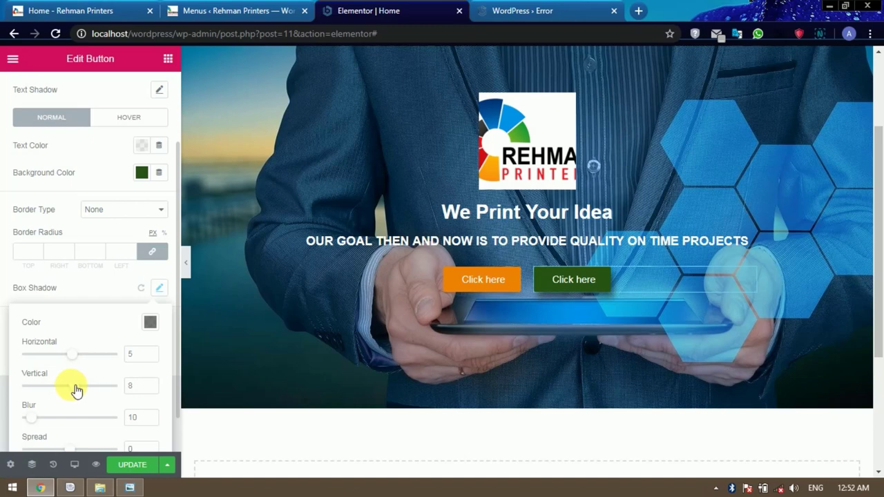
# Give the orange Click here button a box shadow with horizontal 5 and vertical 9.
pyautogui.click(483, 283)
pyautogui.scroll(-1, 113, 311)
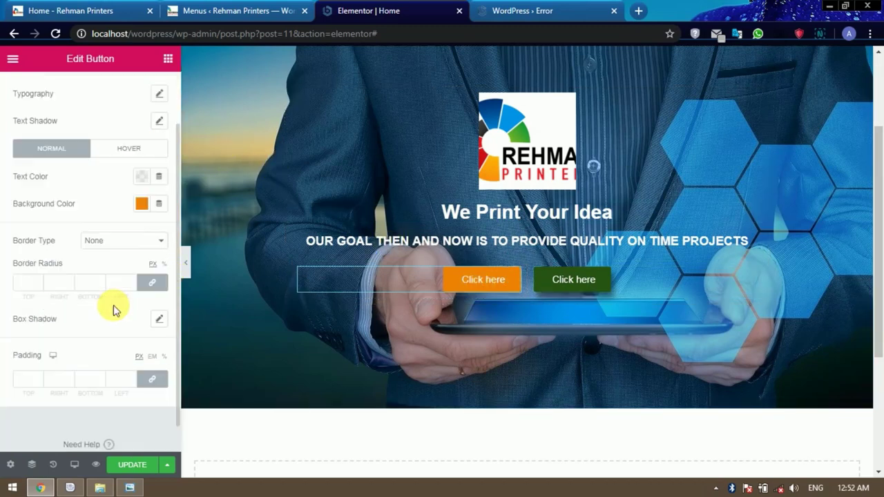
pyautogui.scroll(-1, 114, 310)
pyautogui.click(160, 288)
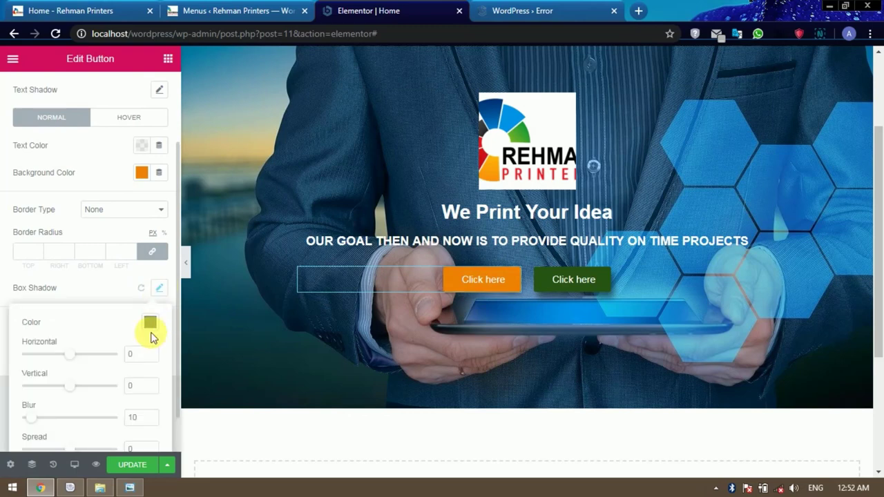
pyautogui.click(131, 354)
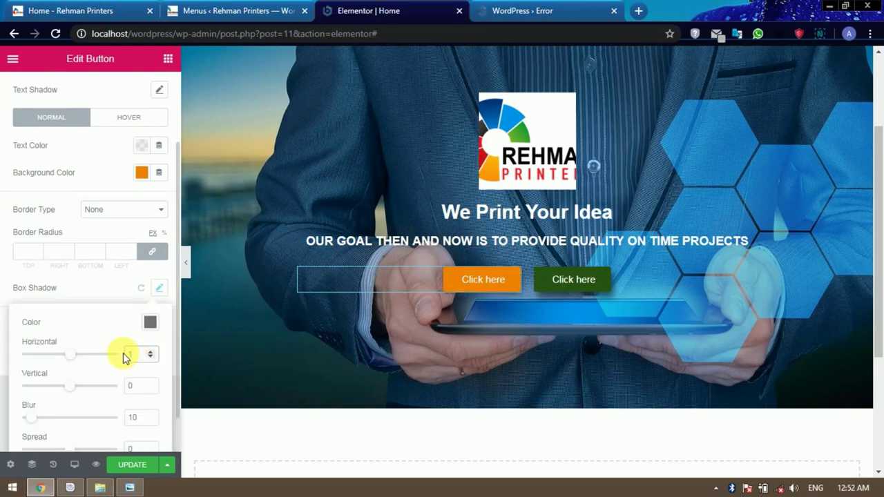
pyautogui.click(135, 386)
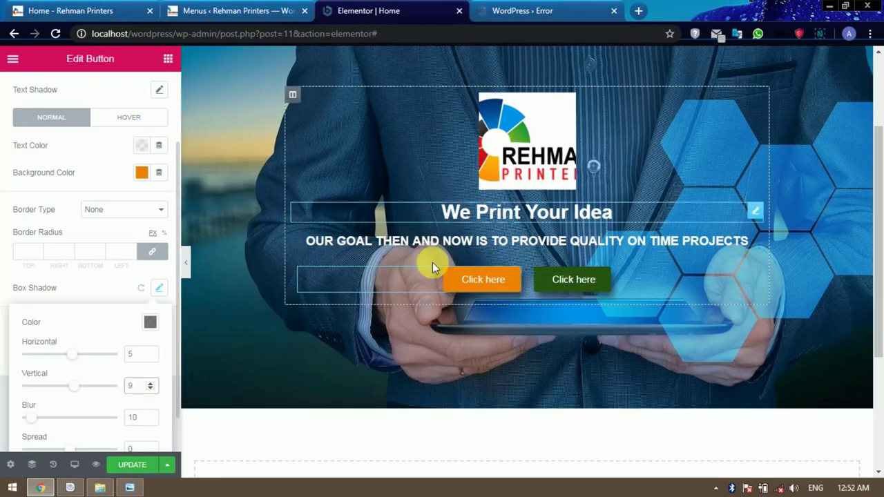
pyautogui.click(486, 285)
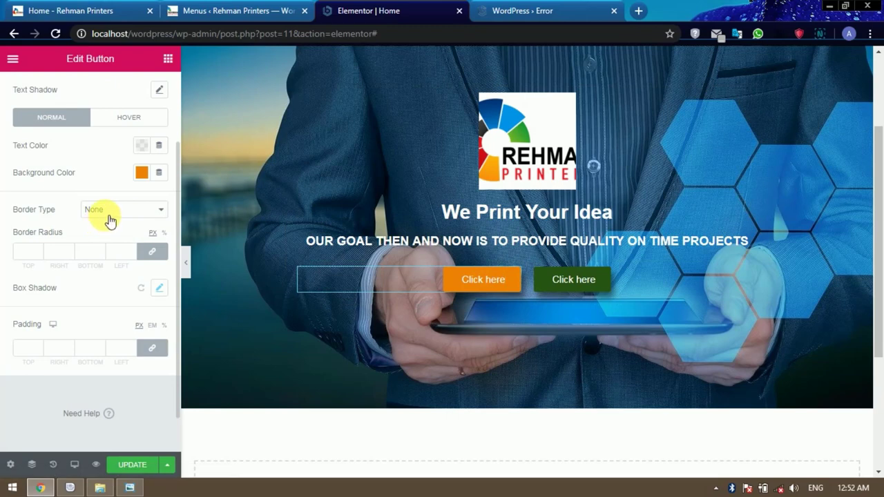
pyautogui.scroll(1, 109, 220)
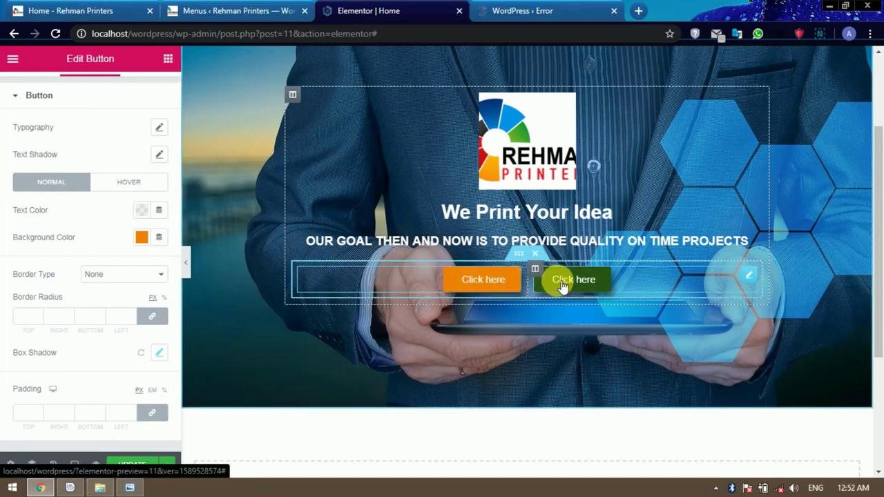
# After checking the live site, make the orange button turn white with black text on hover.
pyautogui.click(111, 9)
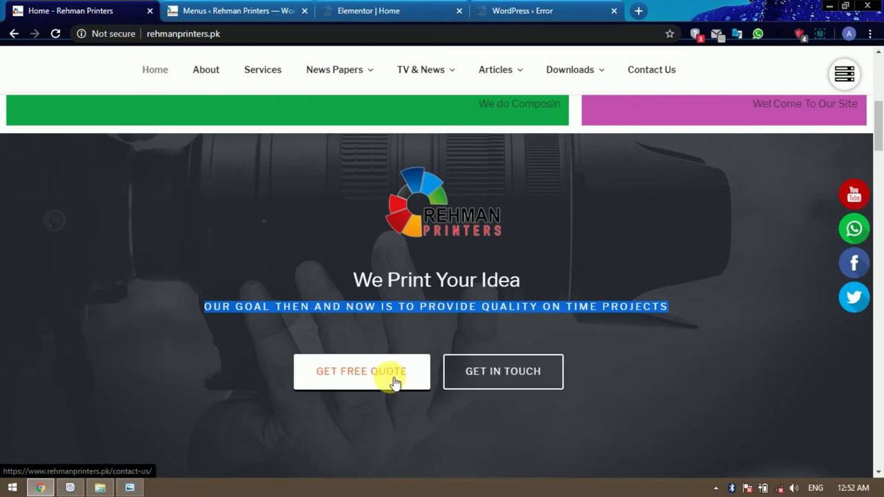
pyautogui.click(371, 10)
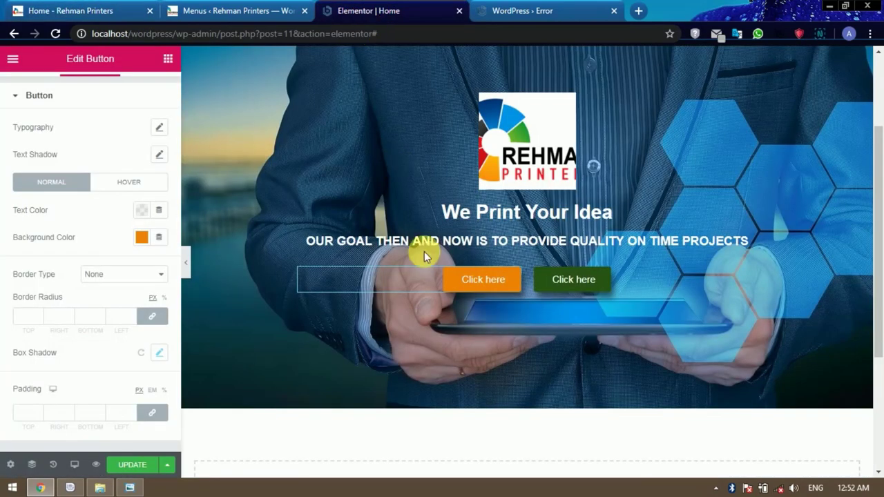
pyautogui.click(133, 184)
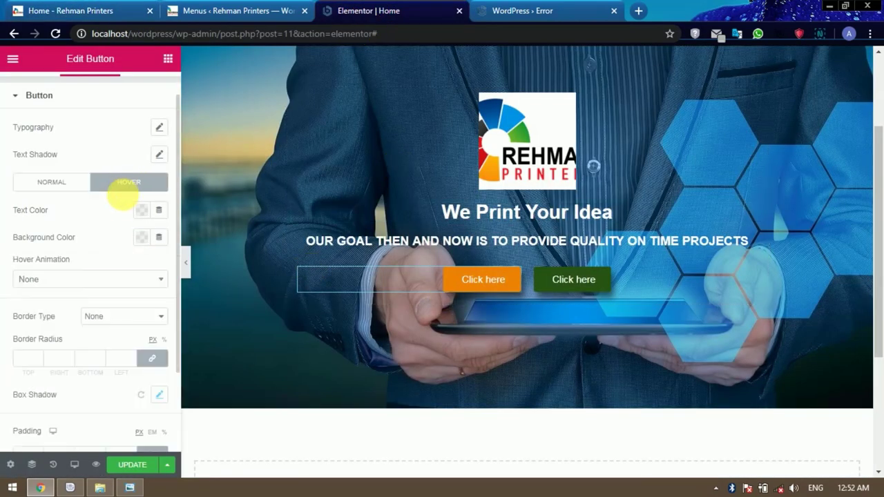
pyautogui.click(141, 211)
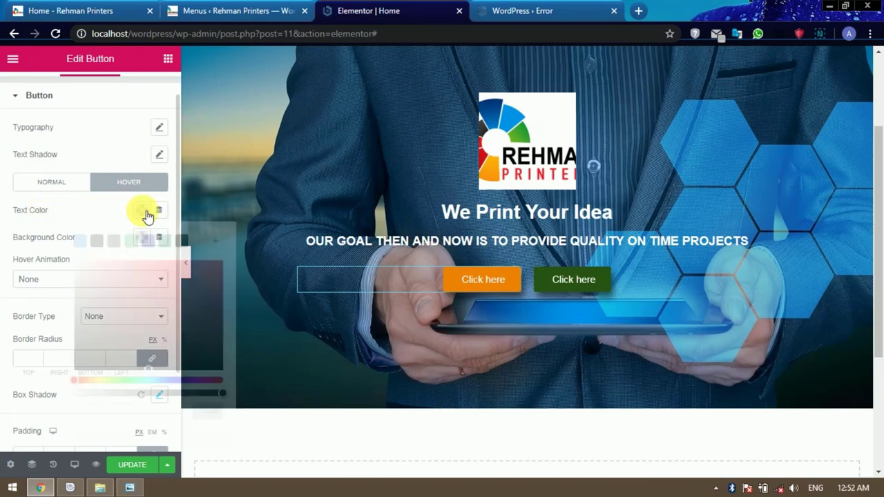
pyautogui.click(94, 205)
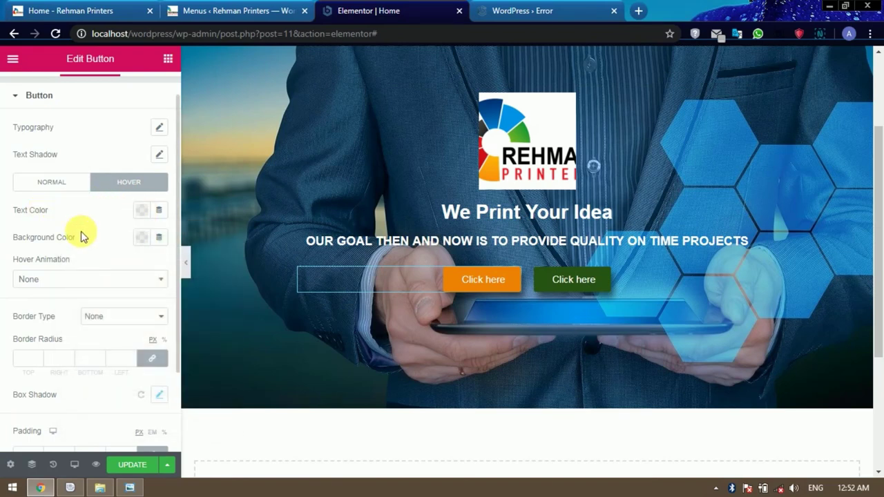
pyautogui.click(143, 238)
pyautogui.moveTo(99, 296); pyautogui.dragTo(69, 290)
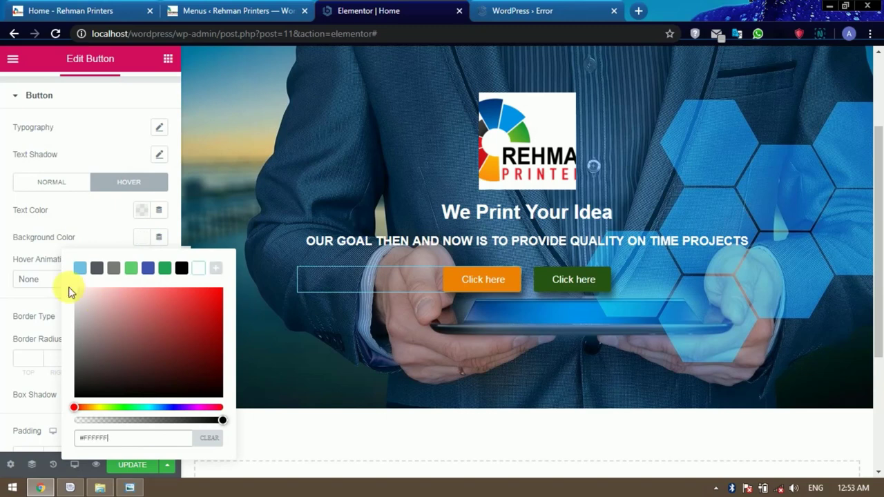
pyautogui.click(100, 222)
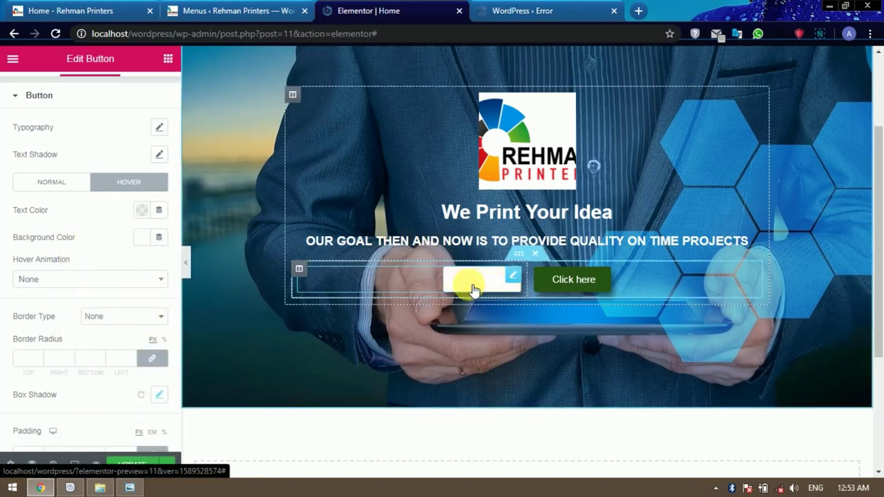
pyautogui.click(142, 211)
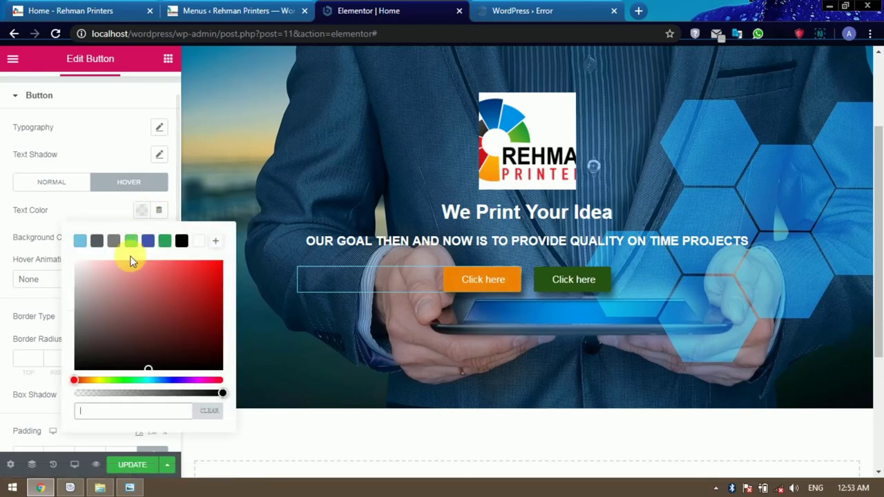
pyautogui.click(182, 241)
pyautogui.click(87, 211)
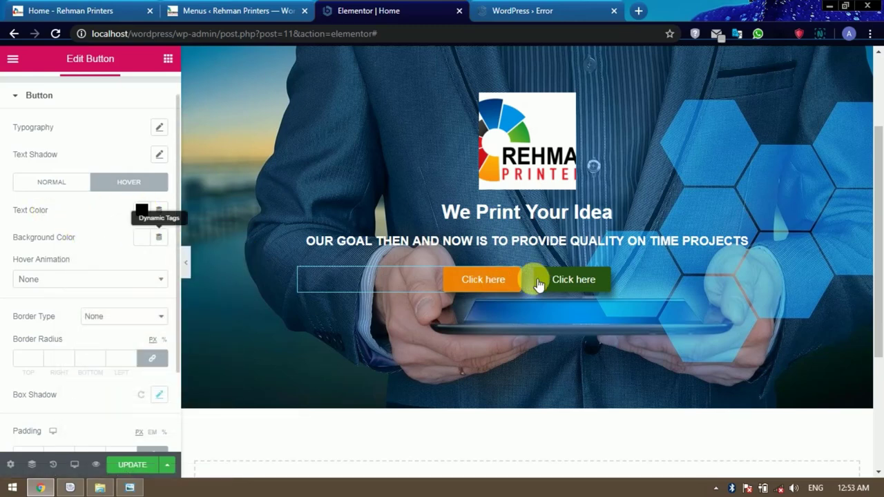
# Make the green button turn white with black text on hover, then view the live site.
pyautogui.click(582, 284)
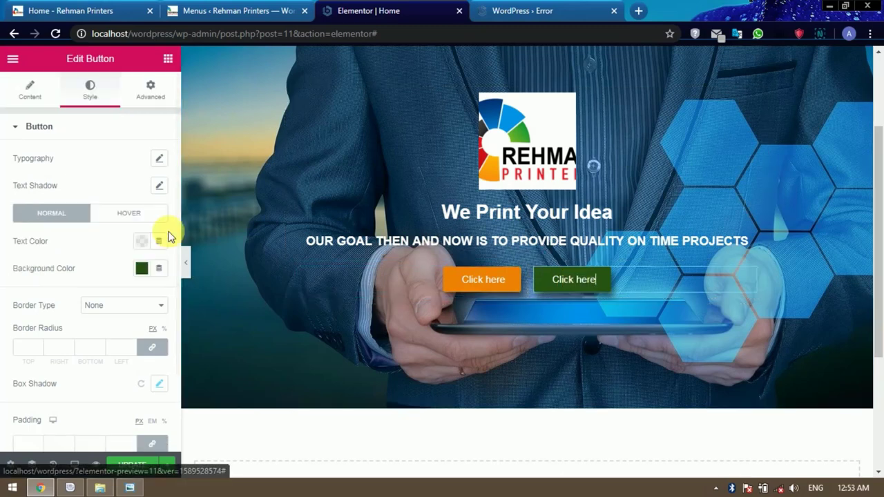
pyautogui.click(129, 214)
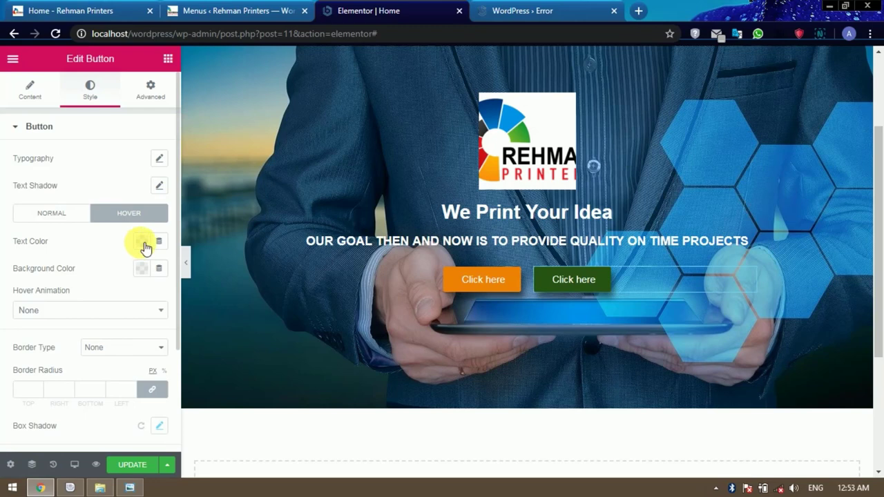
pyautogui.click(145, 248)
pyautogui.click(184, 271)
pyautogui.click(92, 237)
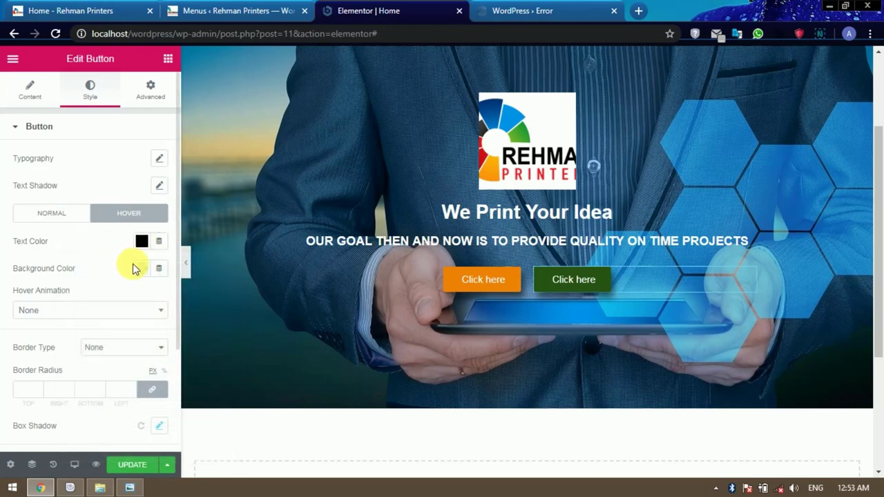
pyautogui.click(141, 268)
pyautogui.moveTo(90, 122); pyautogui.dragTo(90, 97)
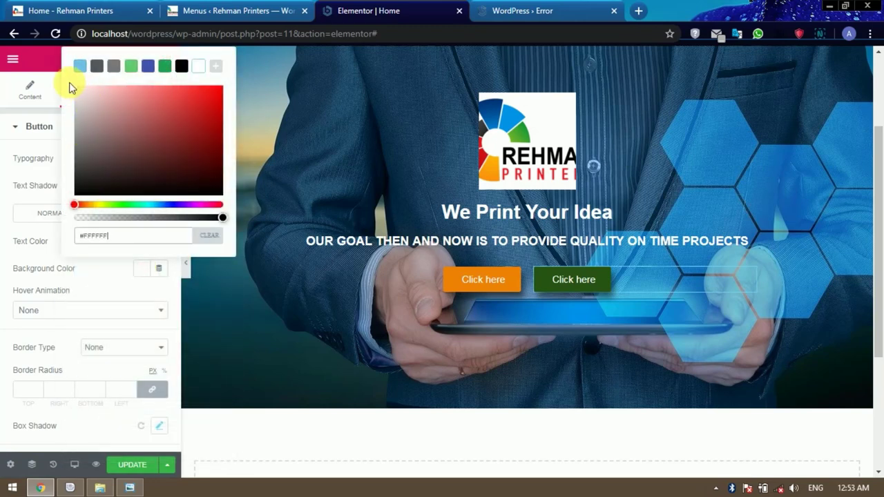
pyautogui.click(113, 256)
pyautogui.click(564, 285)
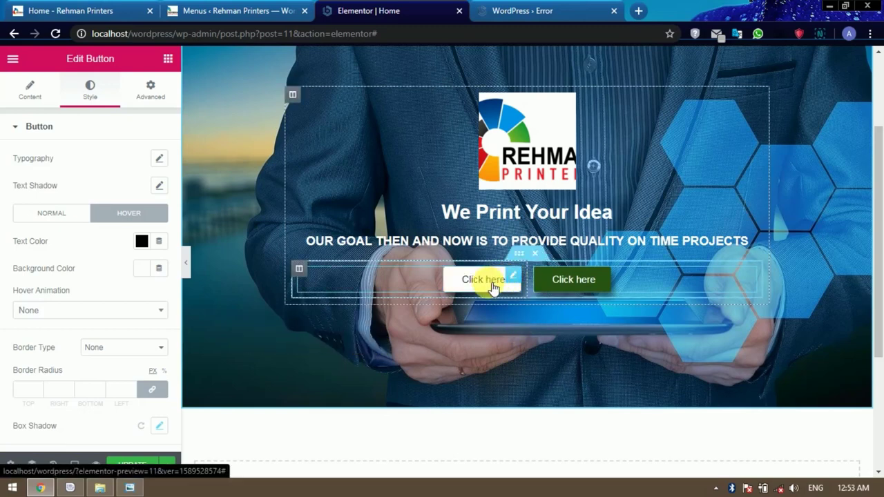
pyautogui.click(493, 289)
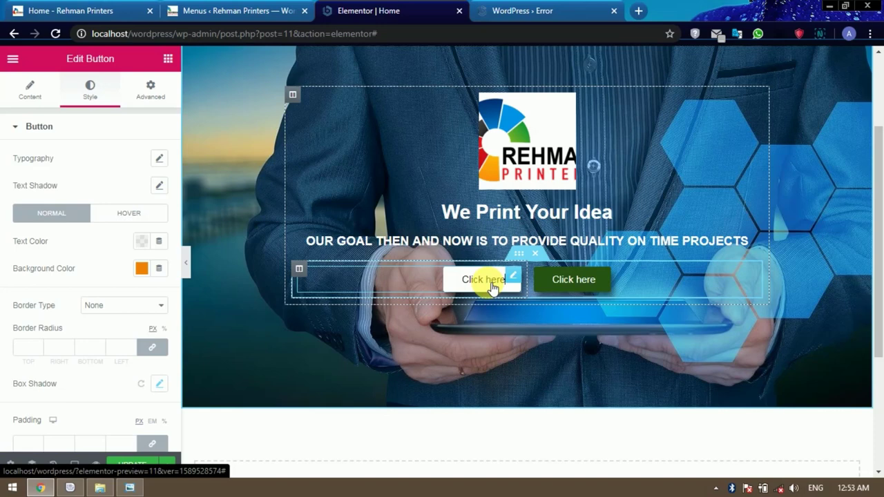
pyautogui.click(115, 12)
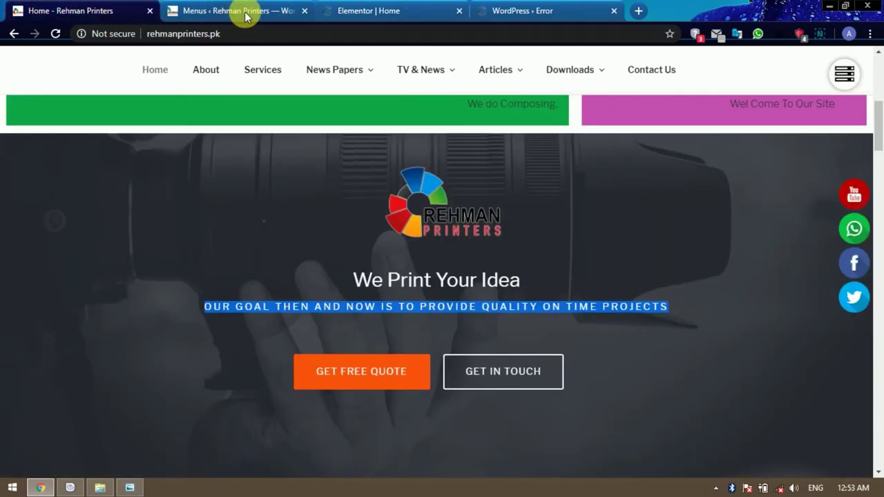
# In the orange button's Text field, replace 'Click here' and begin typing 'Get free Quote'.
pyautogui.click(335, 12)
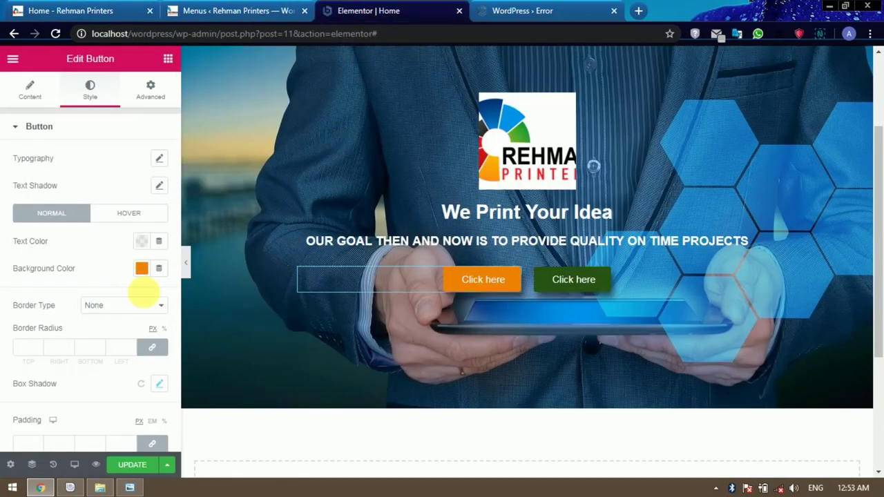
pyautogui.click(38, 95)
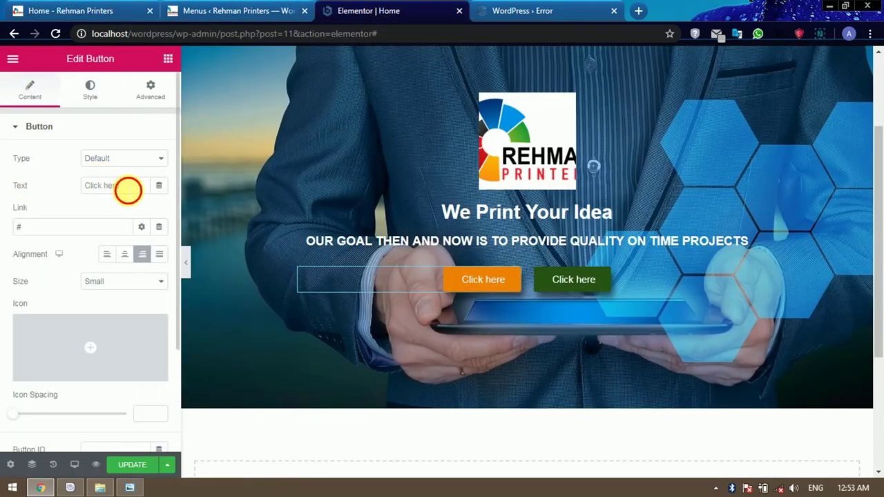
pyautogui.moveTo(127, 190); pyautogui.dragTo(73, 188)
pyautogui.write('Get free Quote')
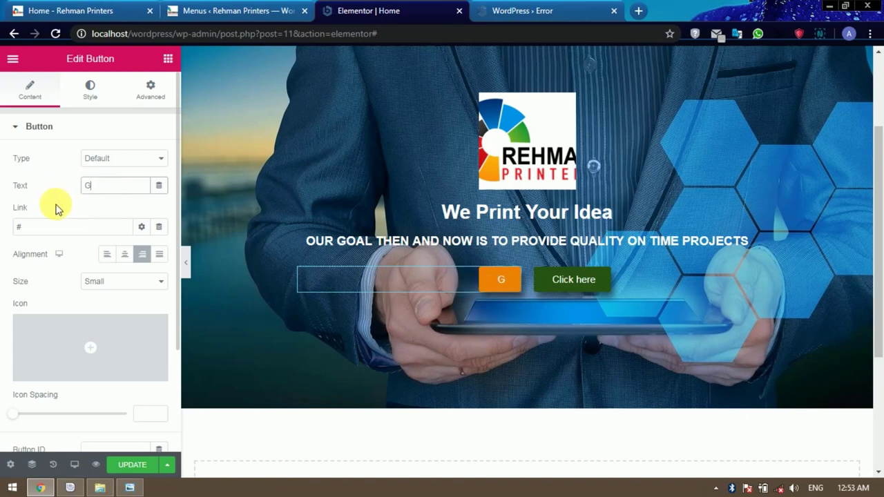
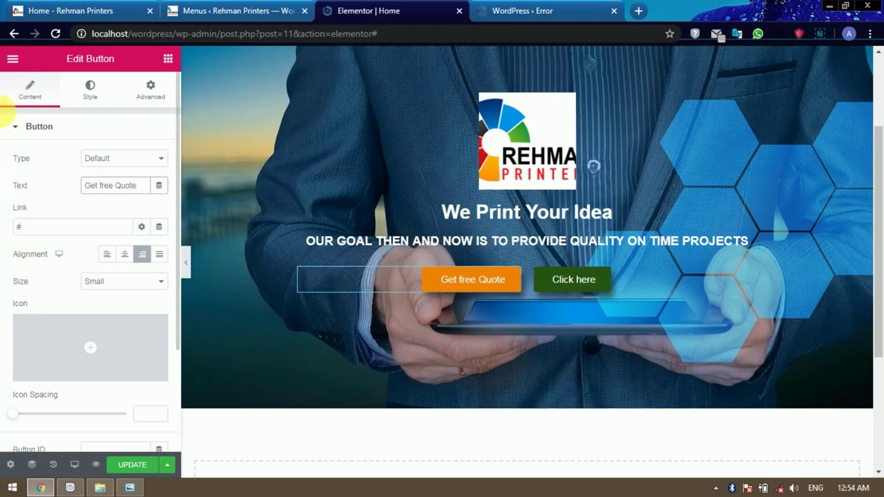
# Open the Contact Us page from All Pages in a new tab and copy its URL.
pyautogui.click(64, 11)
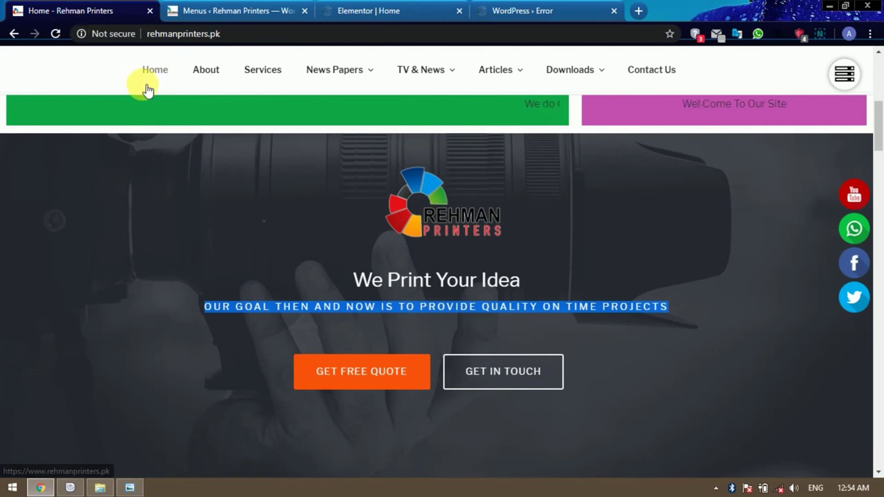
pyautogui.click(230, 14)
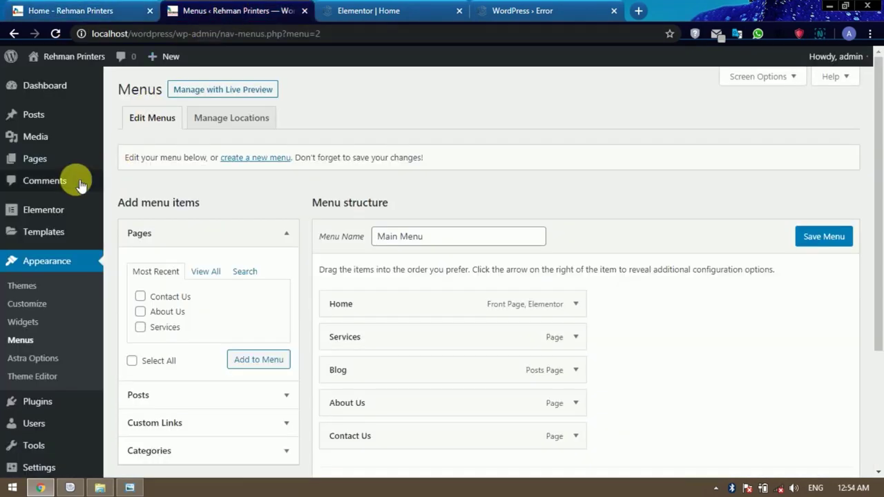
pyautogui.click(62, 163)
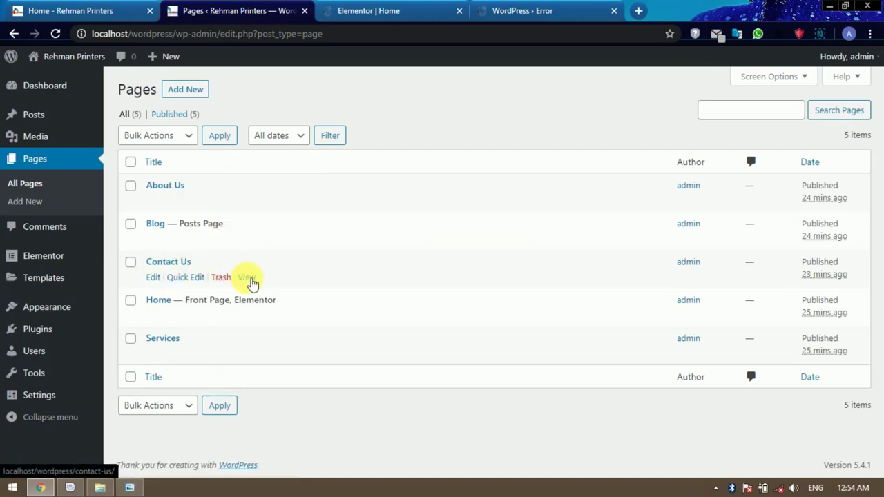
pyautogui.rightClick(251, 284)
pyautogui.click(276, 290)
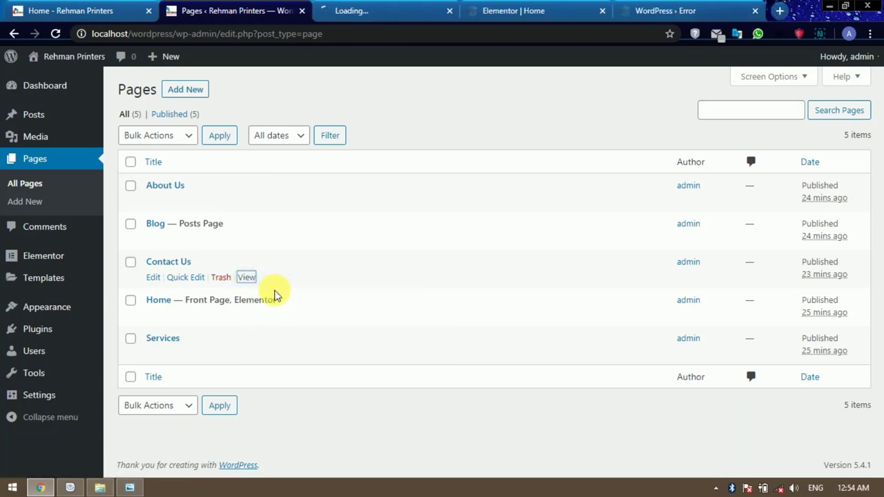
pyautogui.click(370, 15)
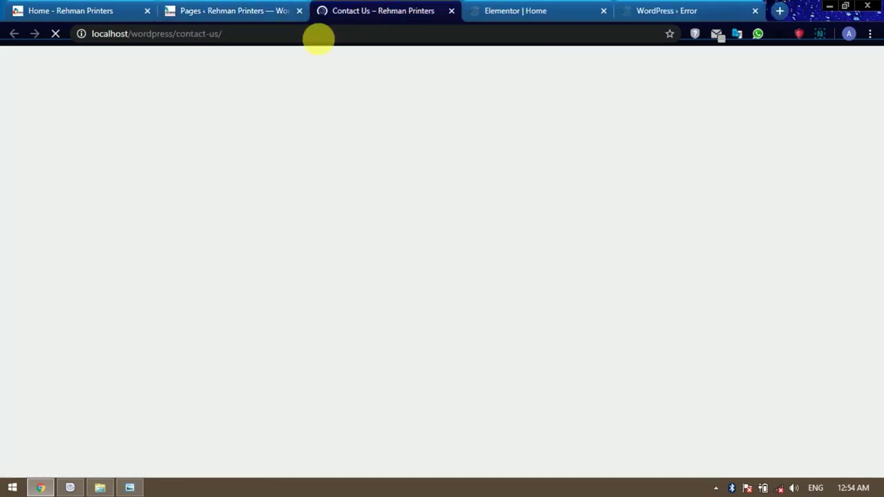
pyautogui.click(243, 40)
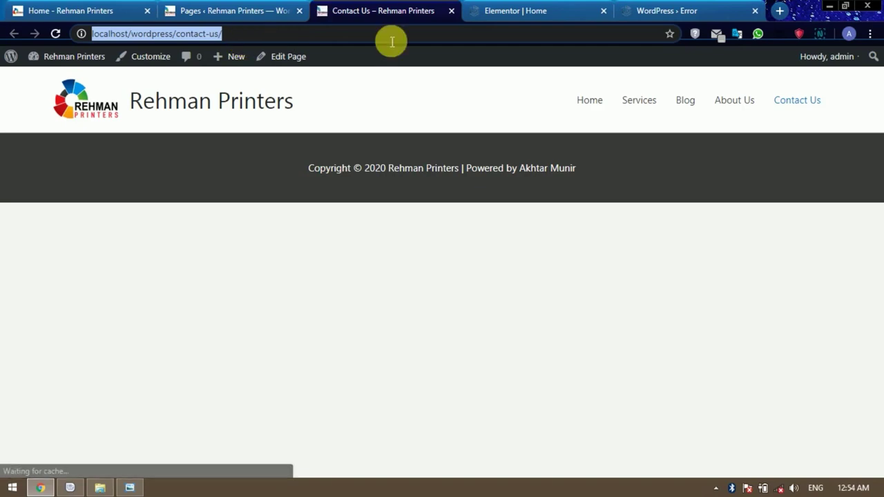
pyautogui.click(517, 15)
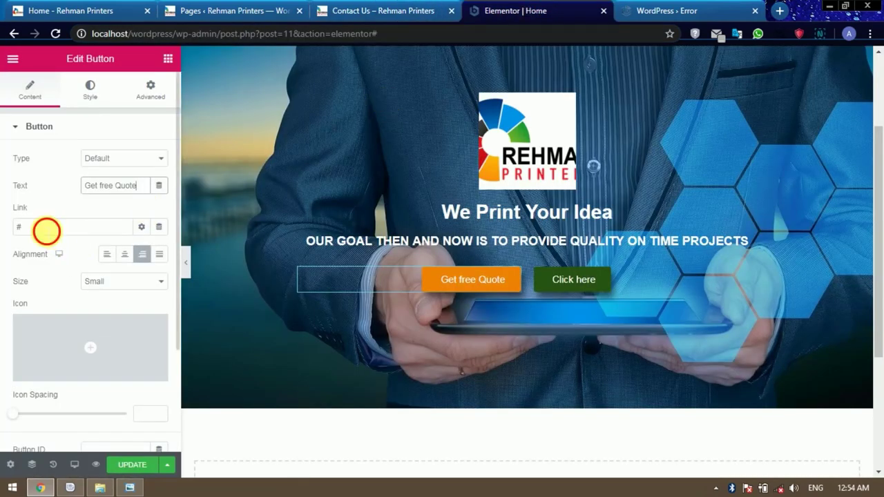
# Paste the Contact Us URL as the Get free Quote button's link.
pyautogui.moveTo(46, 228); pyautogui.dragTo(2, 231)
pyautogui.hotkey('ctrl', 'v')
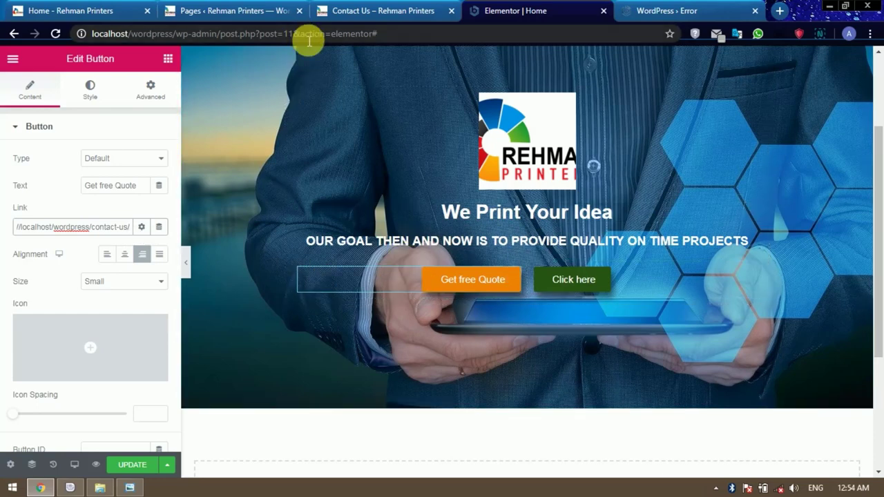
pyautogui.click(368, 14)
pyautogui.click(451, 14)
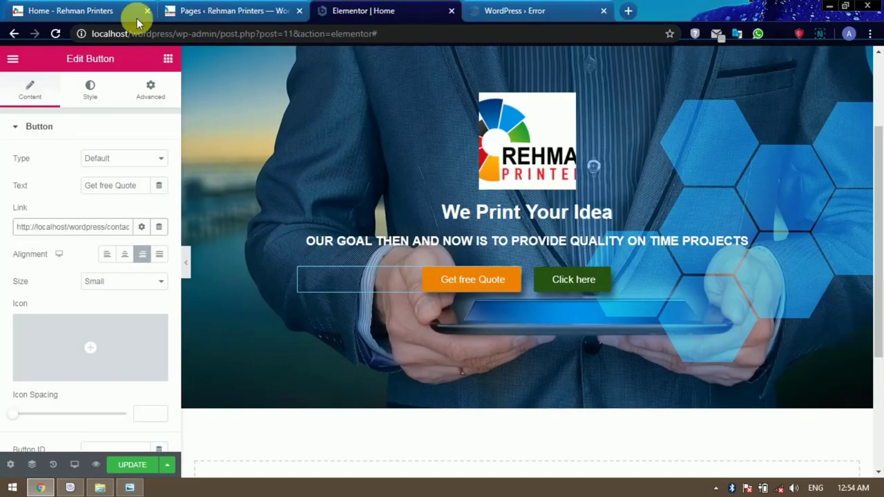
pyautogui.click(76, 11)
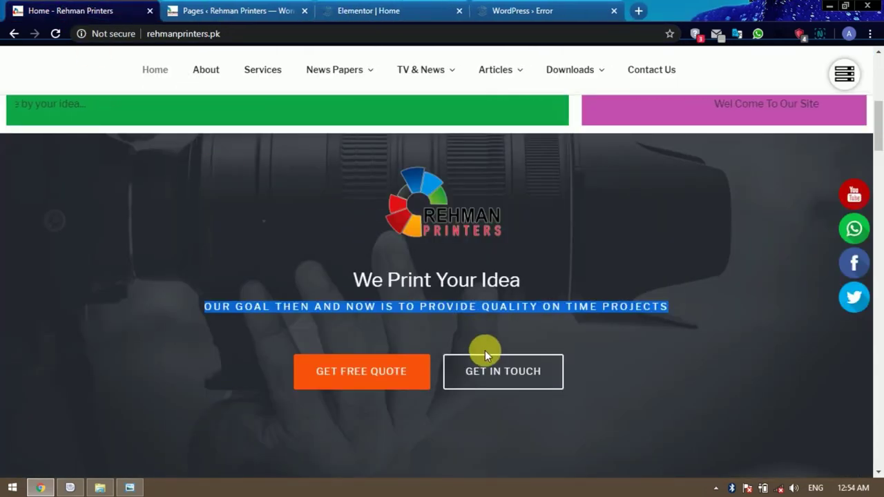
pyautogui.click(406, 13)
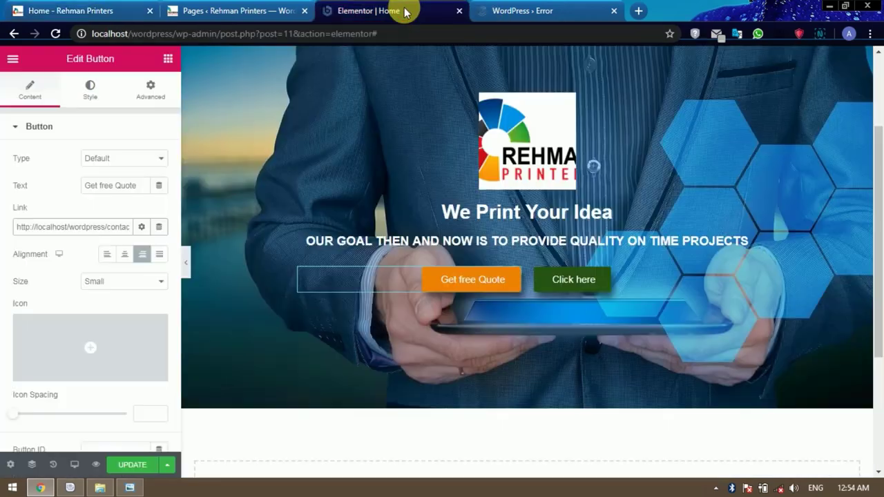
# Rename the Click here button 'Get in Touch', link it to Contact Us, and save.
pyautogui.click(585, 281)
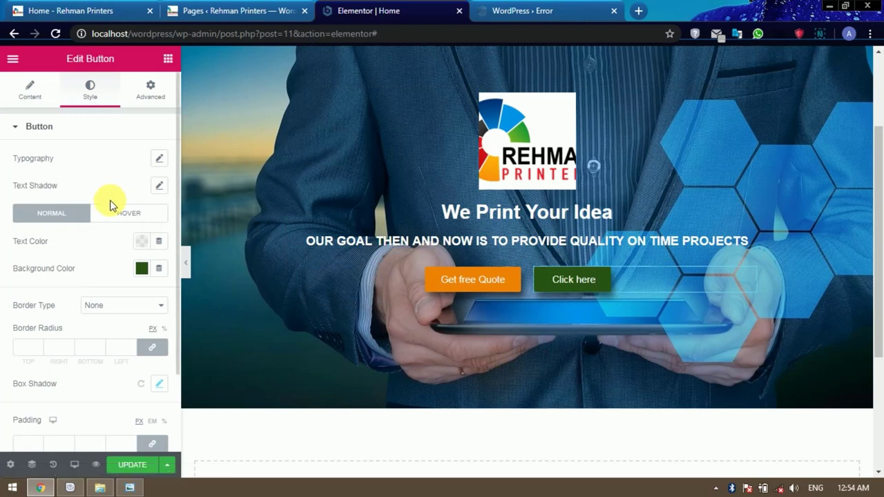
pyautogui.click(39, 104)
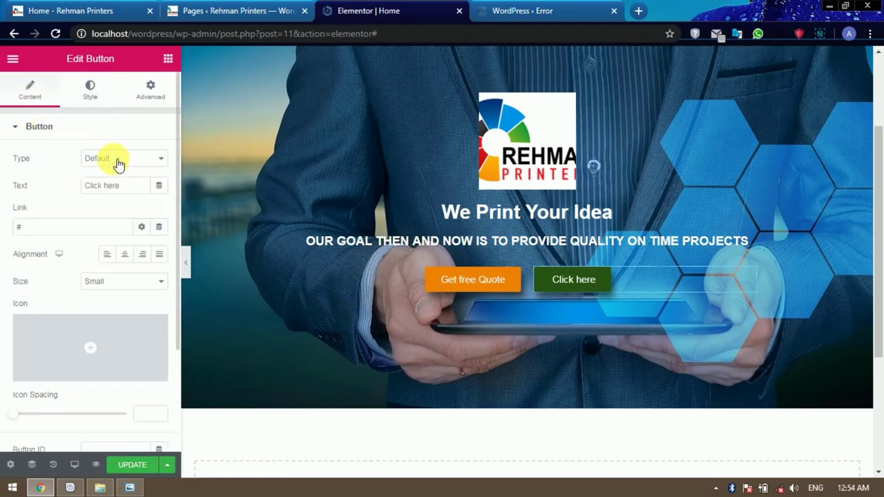
pyautogui.moveTo(128, 187); pyautogui.dragTo(66, 190)
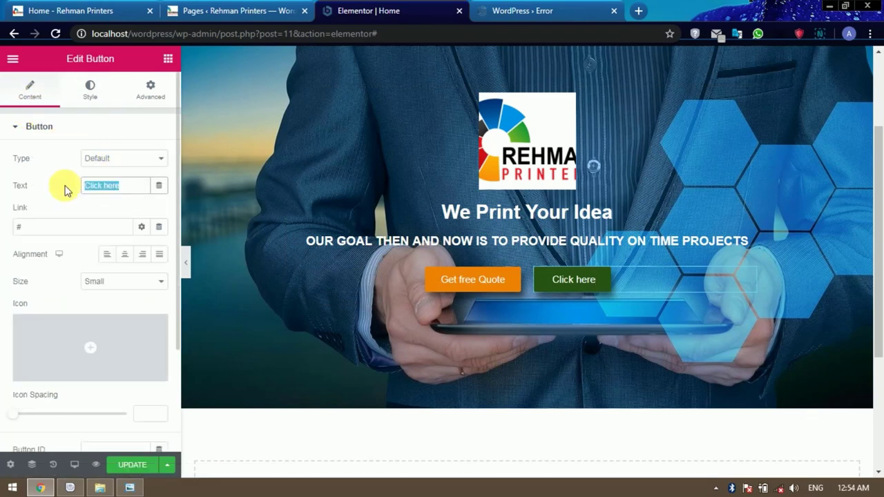
pyautogui.write('g')
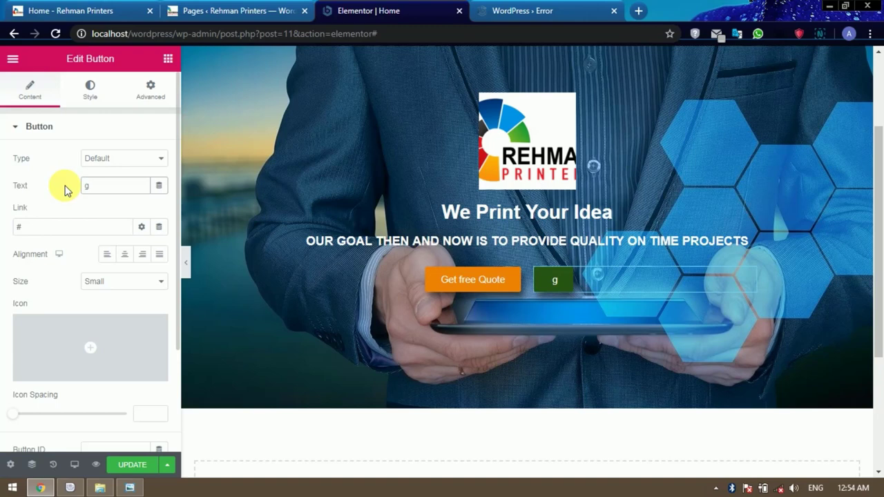
pyautogui.press('BackSpace')
pyautogui.write('Get in ')
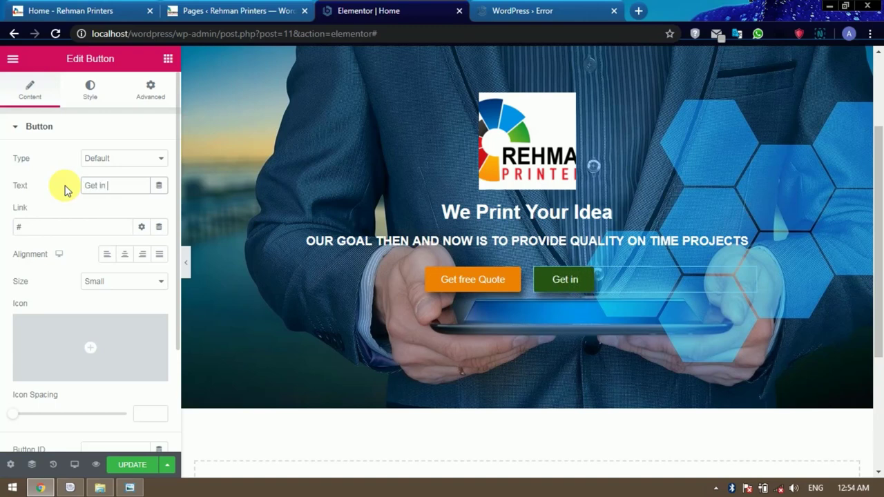
pyautogui.write('Touch')
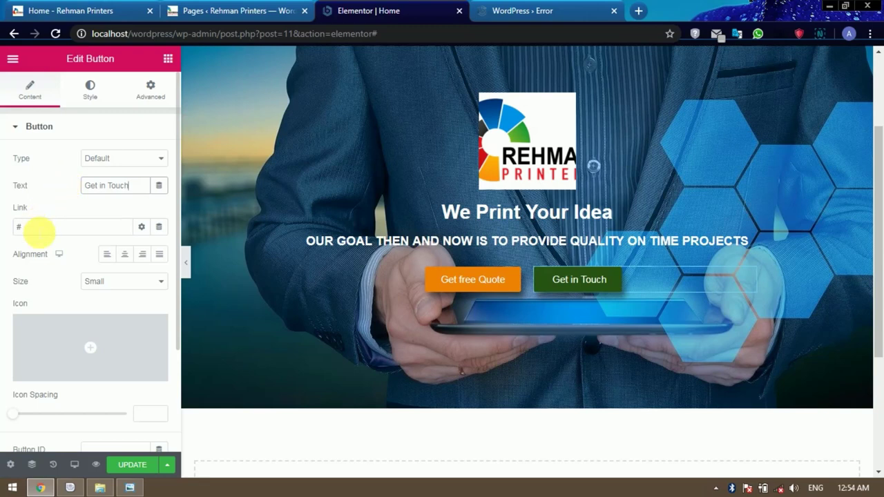
pyautogui.click(15, 228)
pyautogui.hotkey('ctrl', 'v')
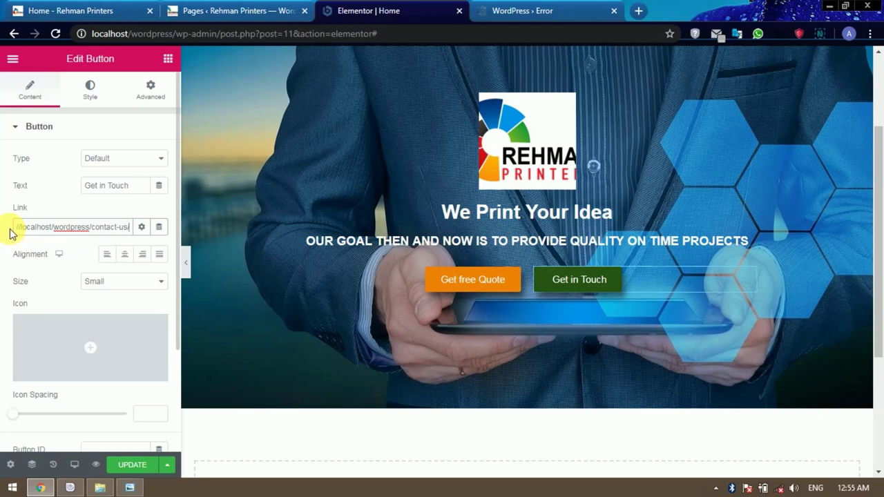
pyautogui.click(124, 465)
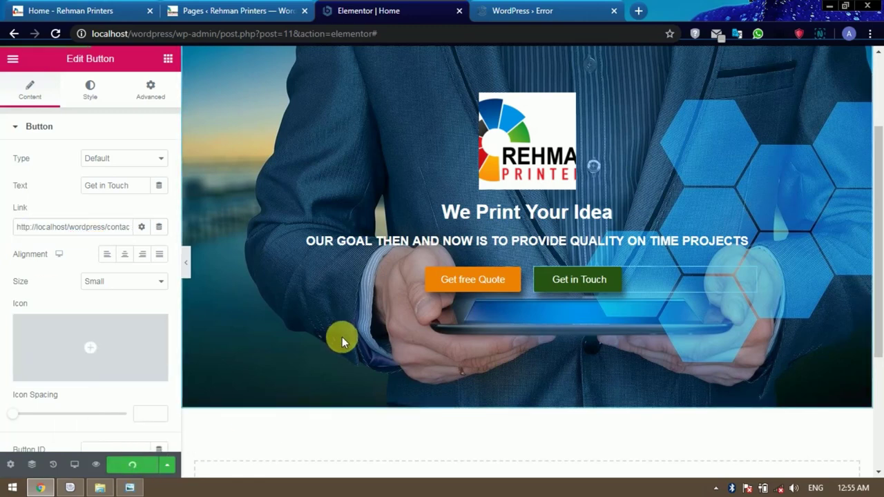
pyautogui.click(538, 9)
pyautogui.click(56, 33)
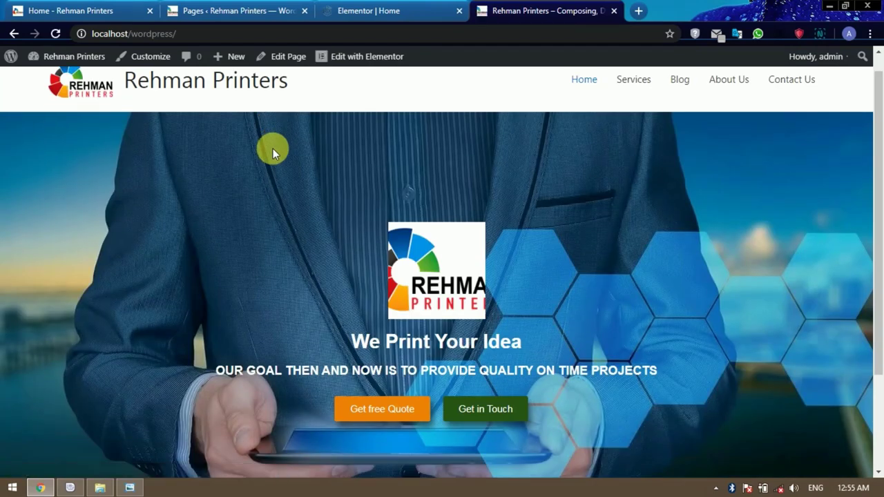
pyautogui.scroll(-3, 341, 177)
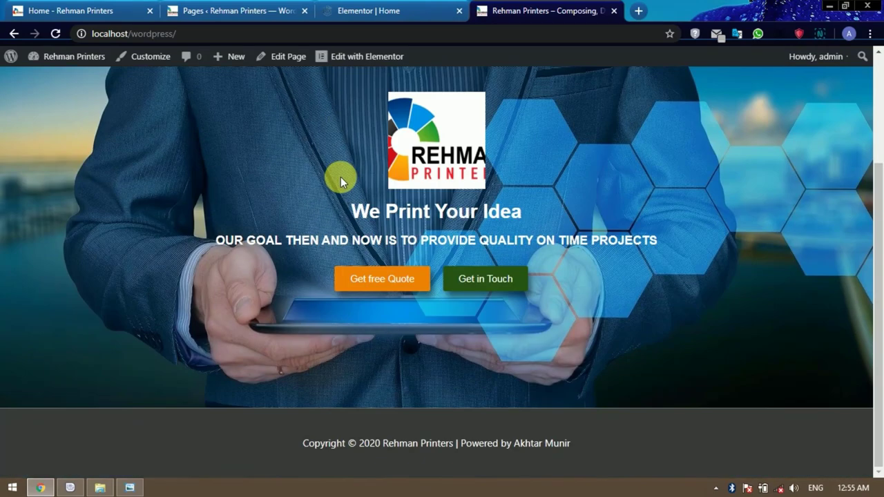
pyautogui.scroll(3, 341, 177)
pyautogui.scroll(-3, 340, 177)
pyautogui.scroll(3, 340, 177)
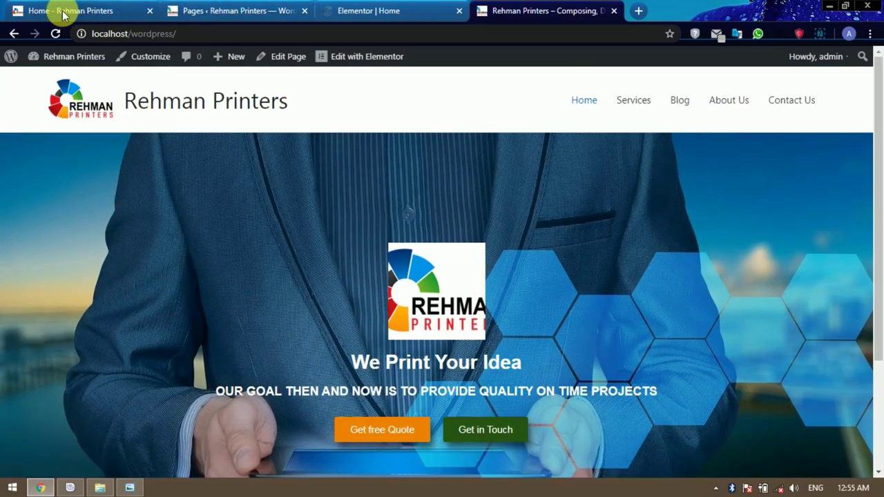
pyautogui.click(62, 12)
pyautogui.scroll(-5, 628, 256)
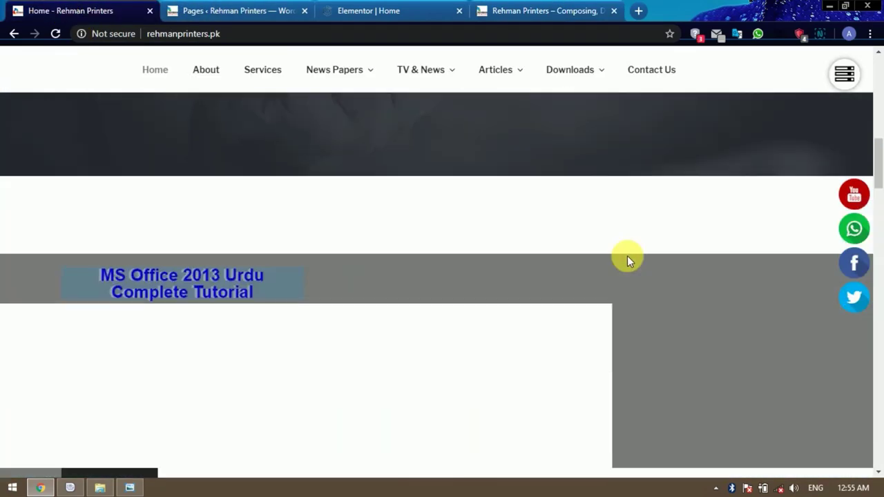
pyautogui.scroll(-2, 627, 256)
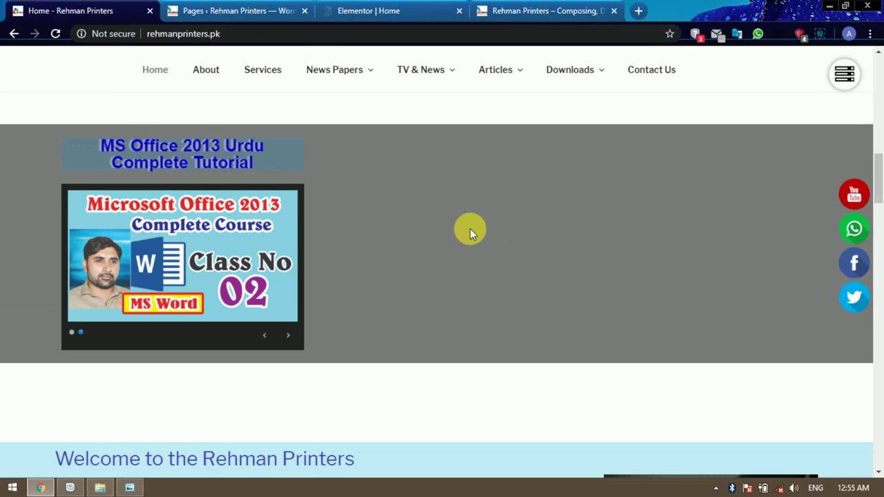
pyautogui.scroll(2, 469, 227)
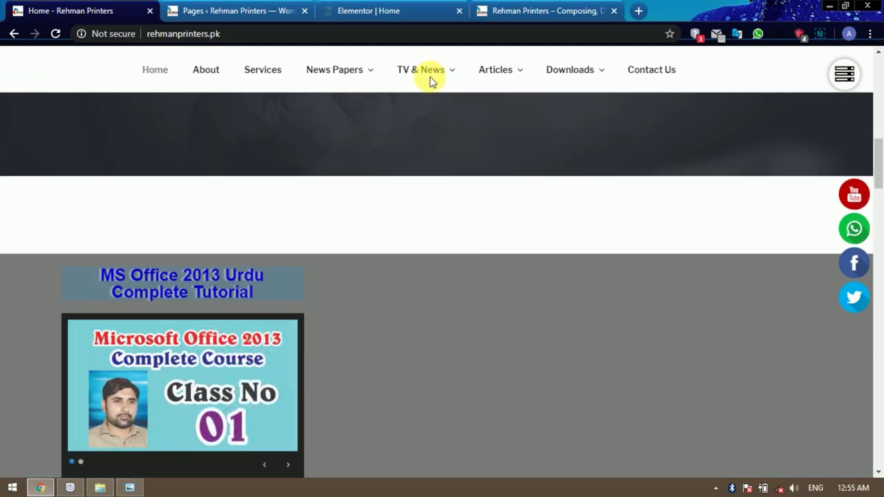
pyautogui.click(380, 5)
pyautogui.scroll(-3, 582, 302)
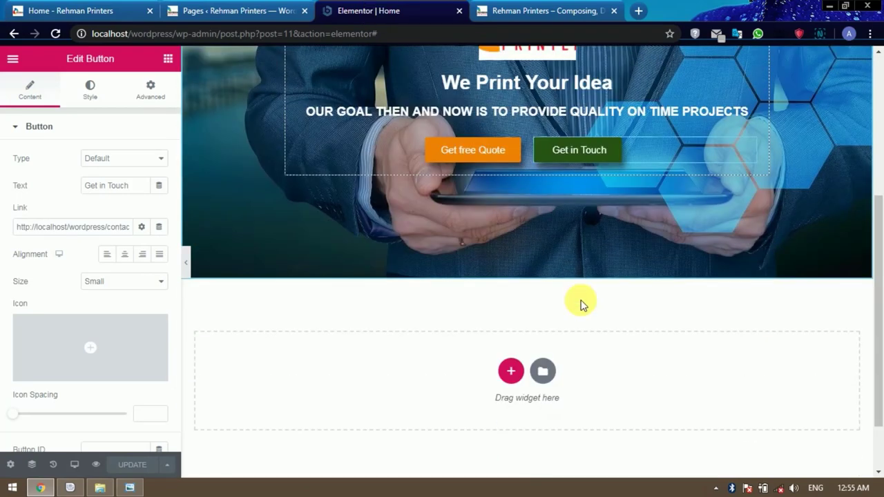
# Add an empty two-column section below the hero.
pyautogui.click(510, 309)
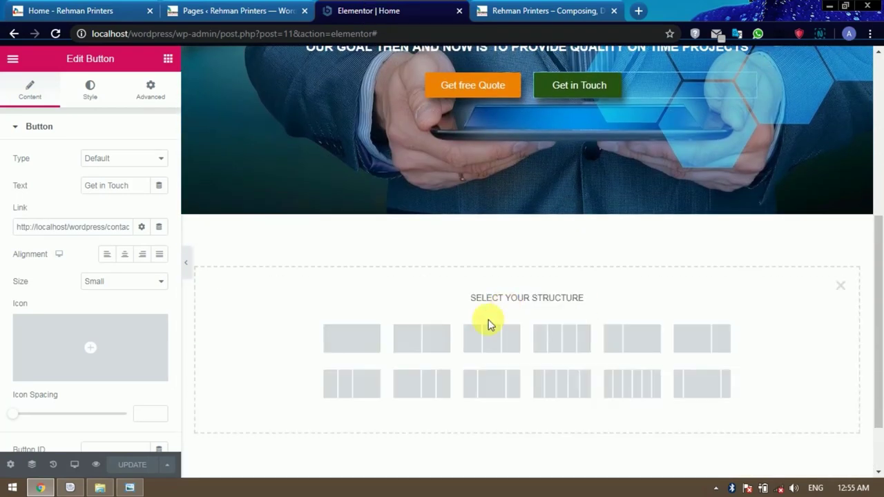
pyautogui.click(425, 340)
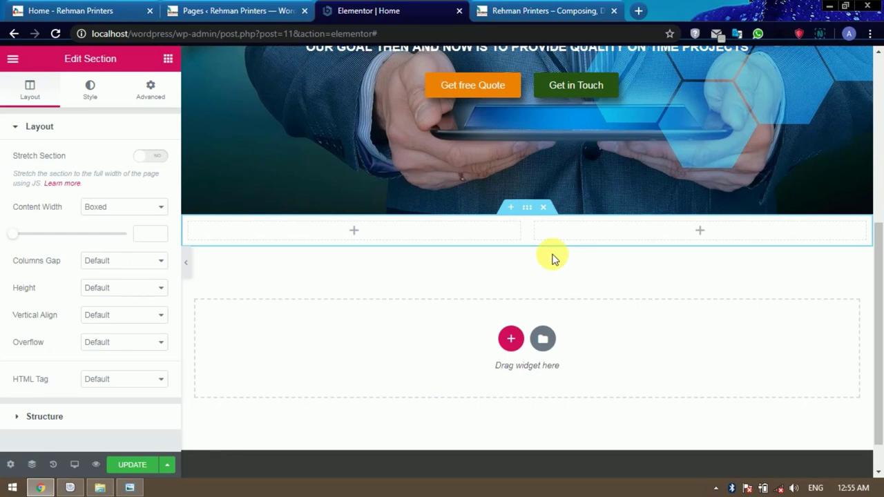
pyautogui.scroll(1, 552, 266)
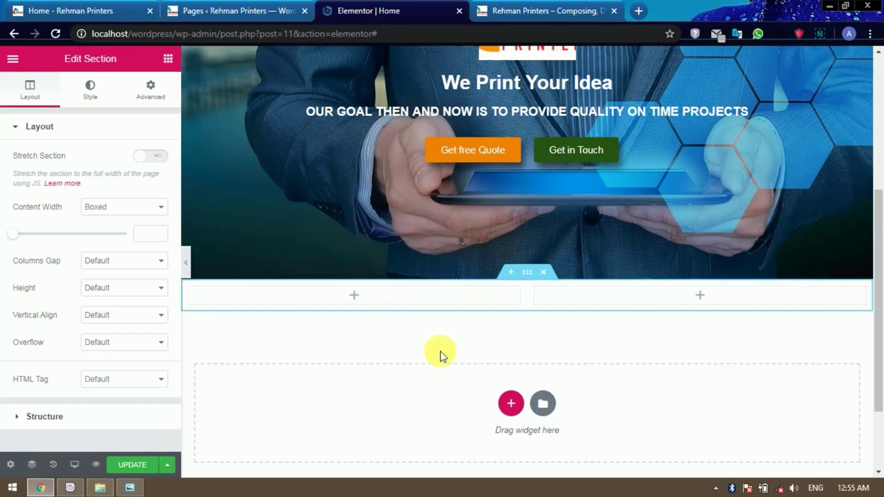
# Insert a single-column section between the hero and the two-column section.
pyautogui.click(514, 277)
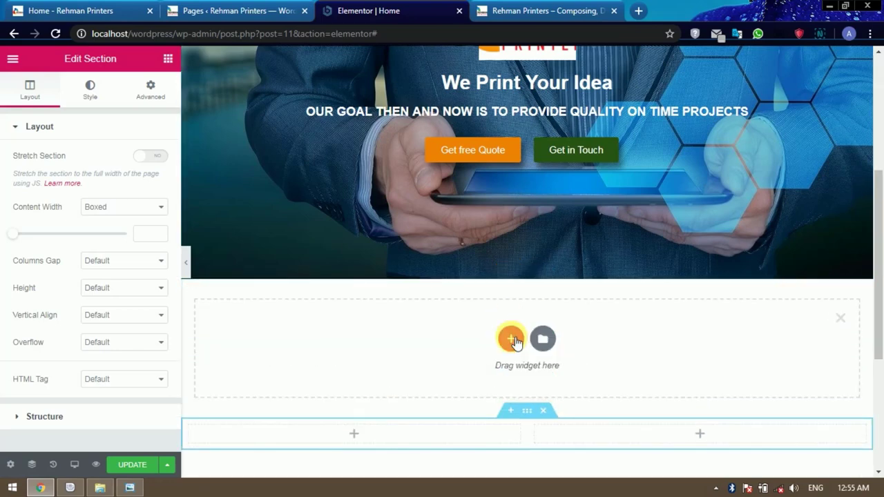
pyautogui.click(513, 339)
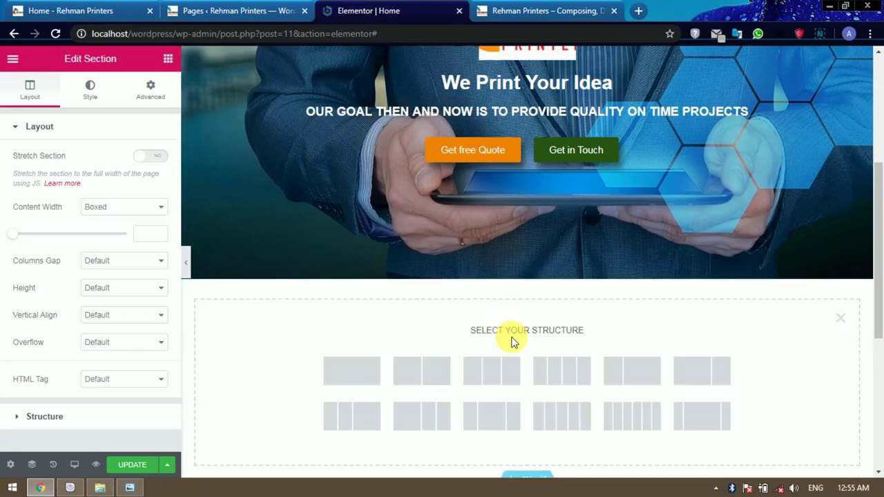
pyautogui.click(370, 376)
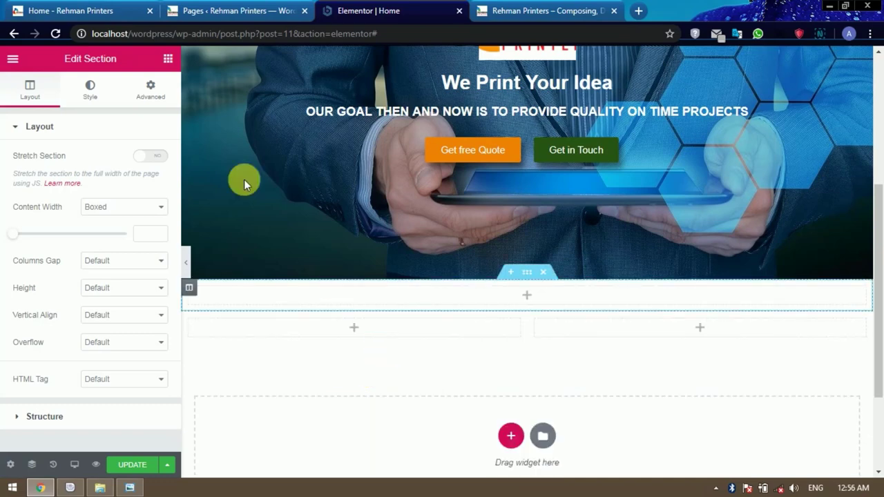
pyautogui.click(168, 60)
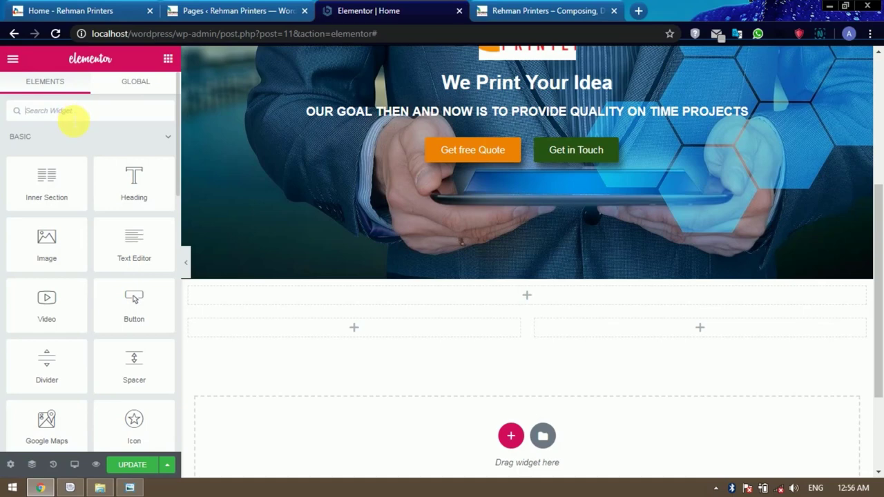
# Drop a Spacer widget into the single-column section and set its space to 70, then 50.
pyautogui.write('spac')
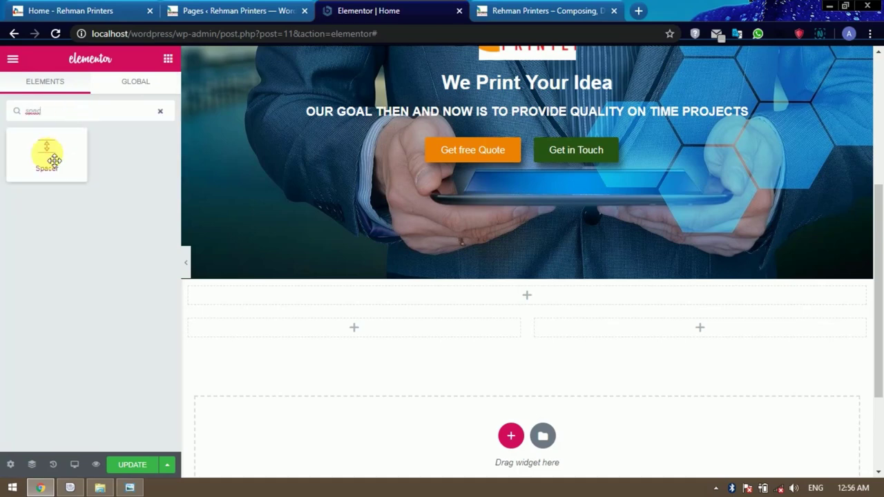
pyautogui.moveTo(47, 154); pyautogui.dragTo(519, 298)
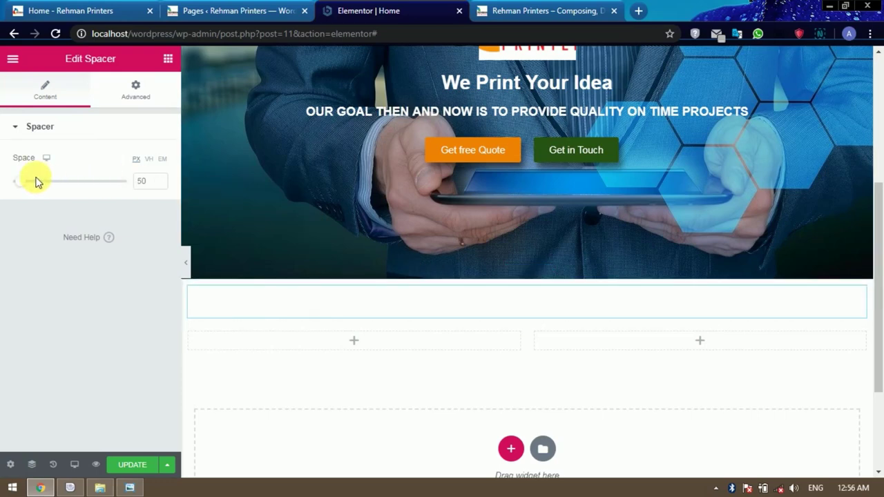
pyautogui.moveTo(31, 188); pyautogui.dragTo(29, 188)
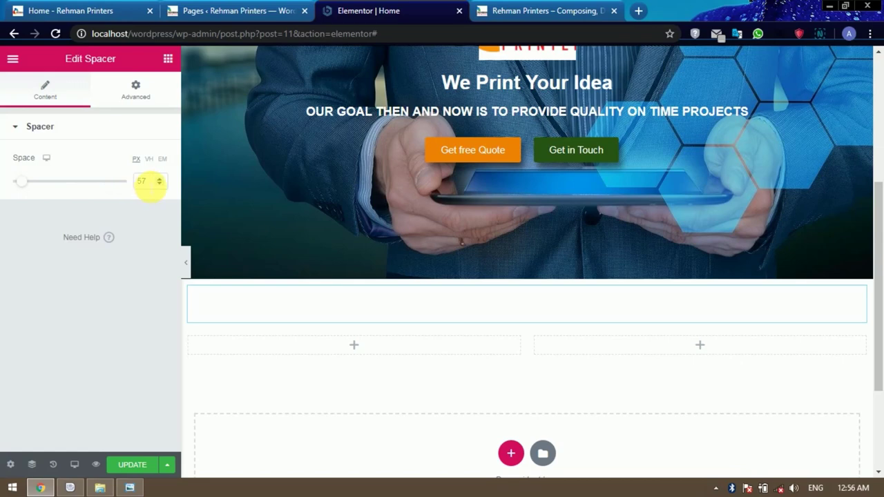
pyautogui.moveTo(148, 183); pyautogui.dragTo(129, 186)
pyautogui.write('70')
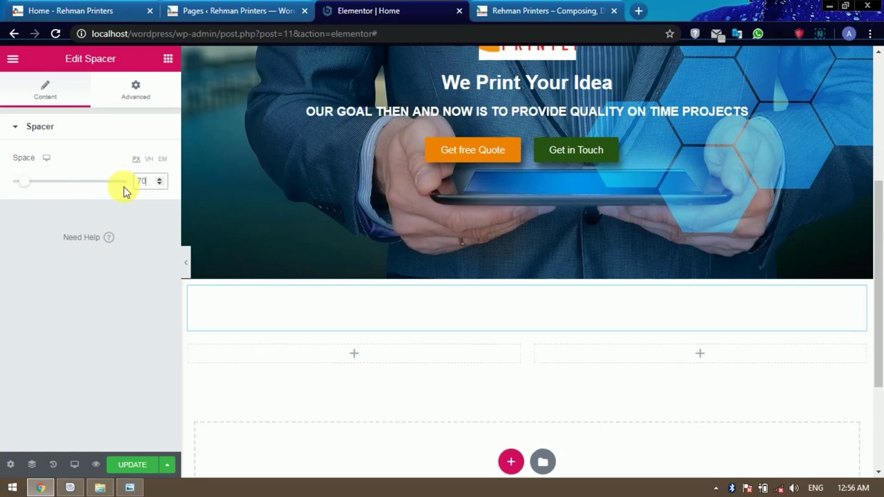
pyautogui.scroll(-2, 547, 299)
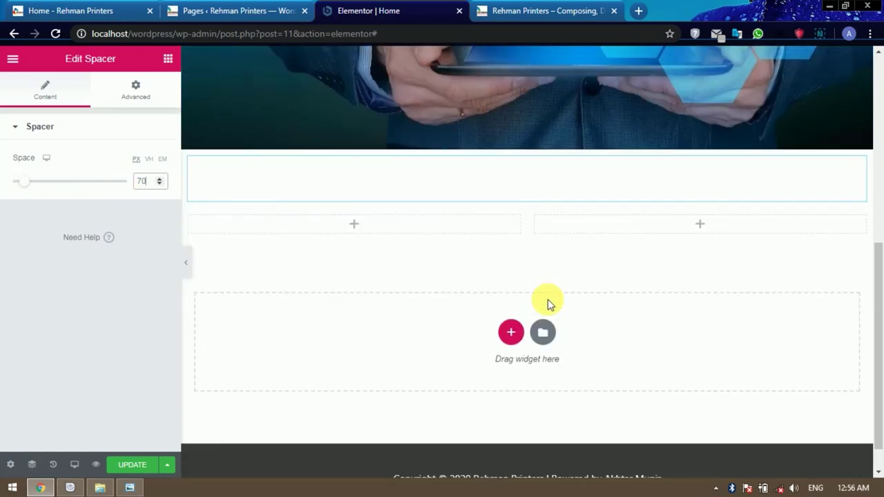
pyautogui.scroll(1, 550, 306)
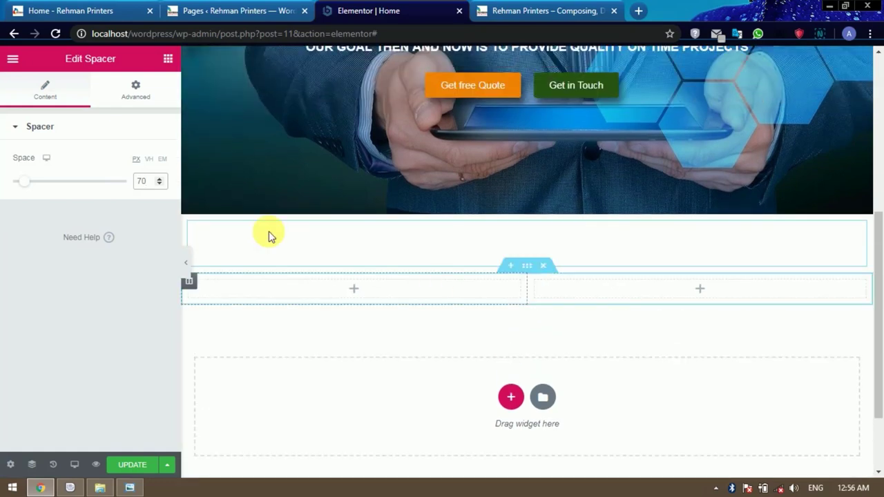
pyautogui.moveTo(149, 181); pyautogui.dragTo(131, 181)
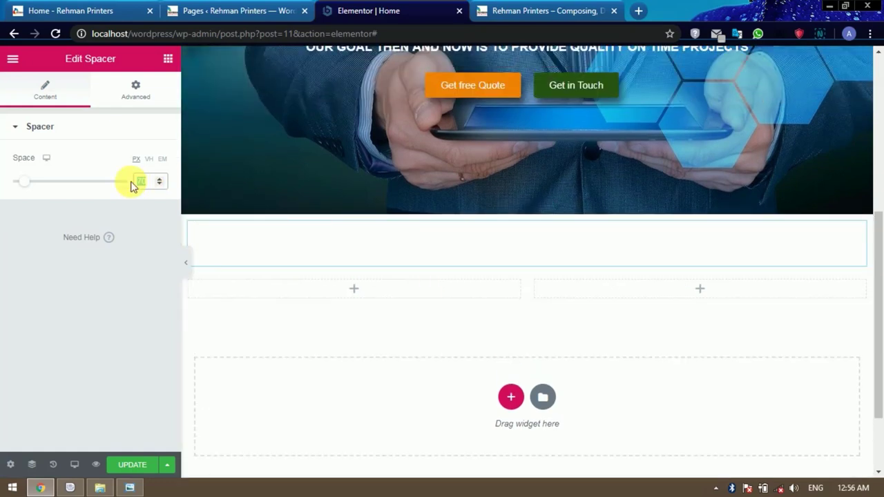
pyautogui.write('50')
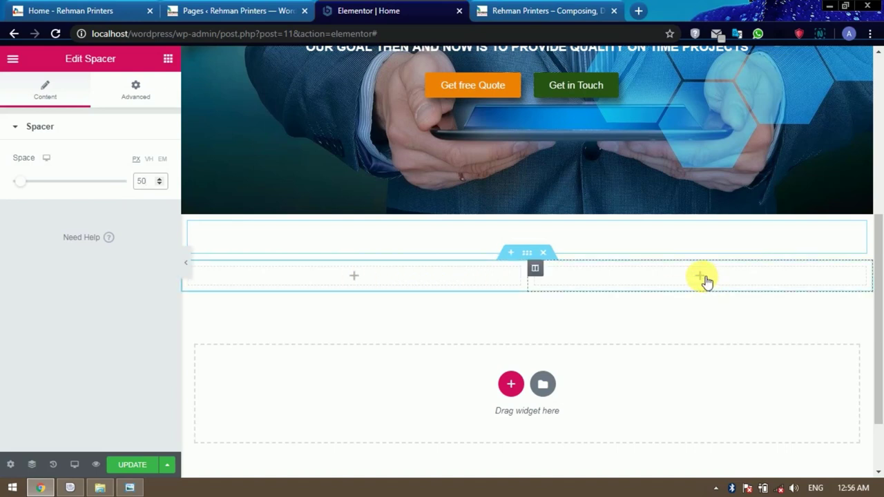
# Add an Image widget to the right column, first inserting the cropped-logo picture.
pyautogui.click(703, 277)
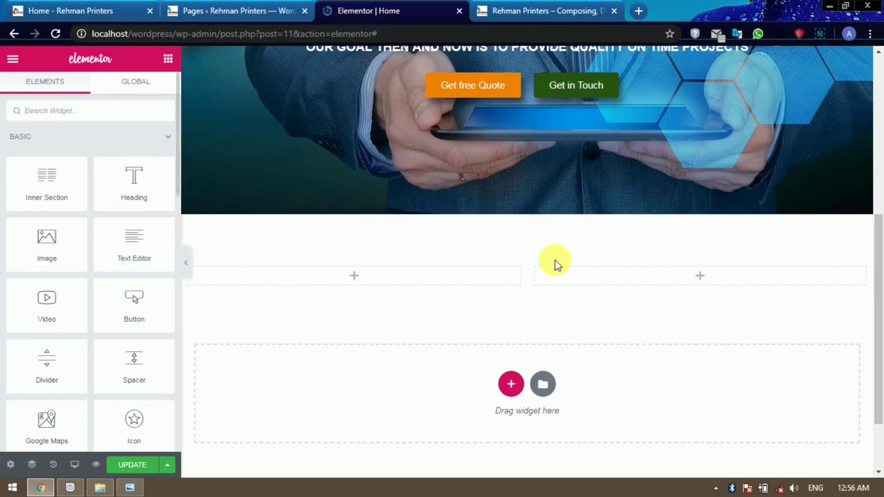
pyautogui.moveTo(76, 248); pyautogui.dragTo(698, 273)
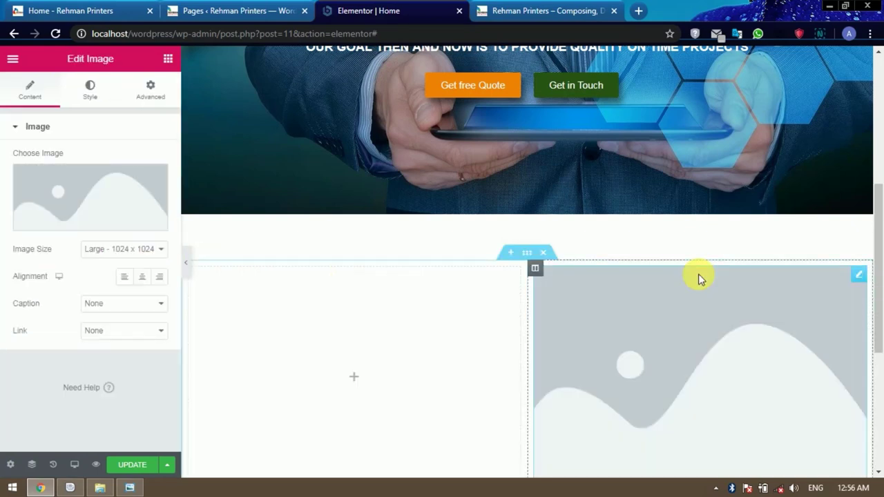
pyautogui.click(119, 226)
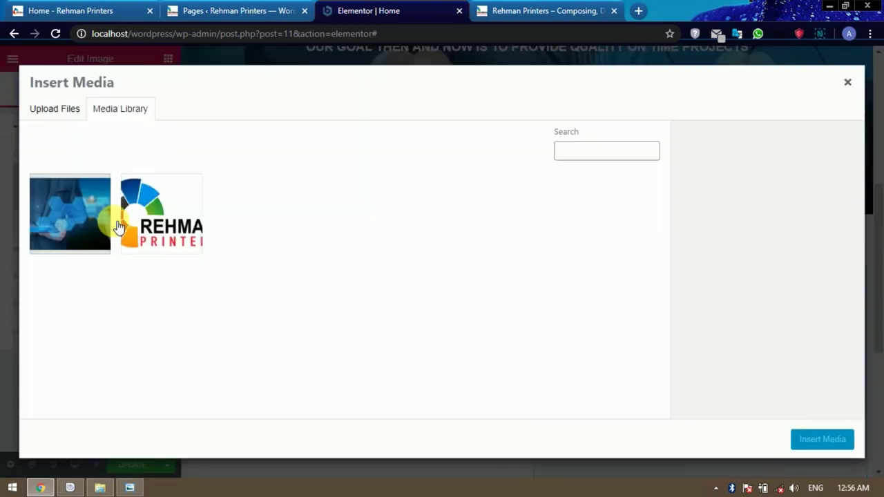
pyautogui.click(167, 223)
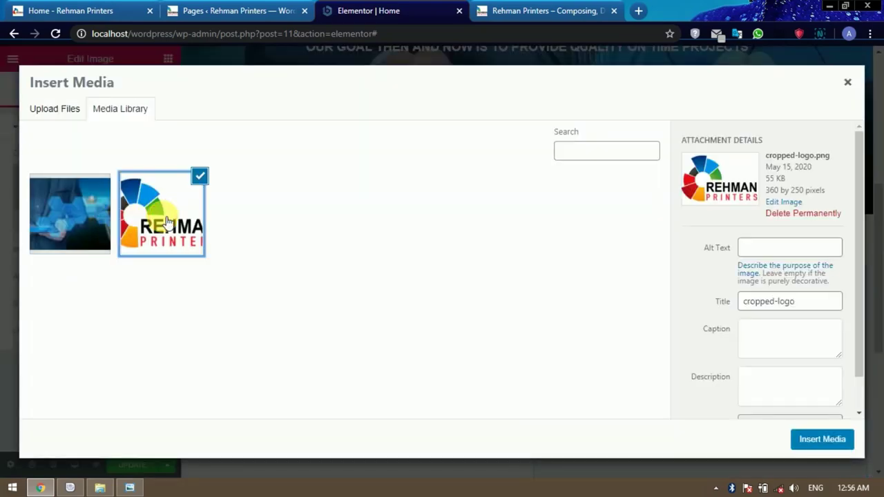
pyautogui.click(820, 441)
pyautogui.scroll(-2, 669, 335)
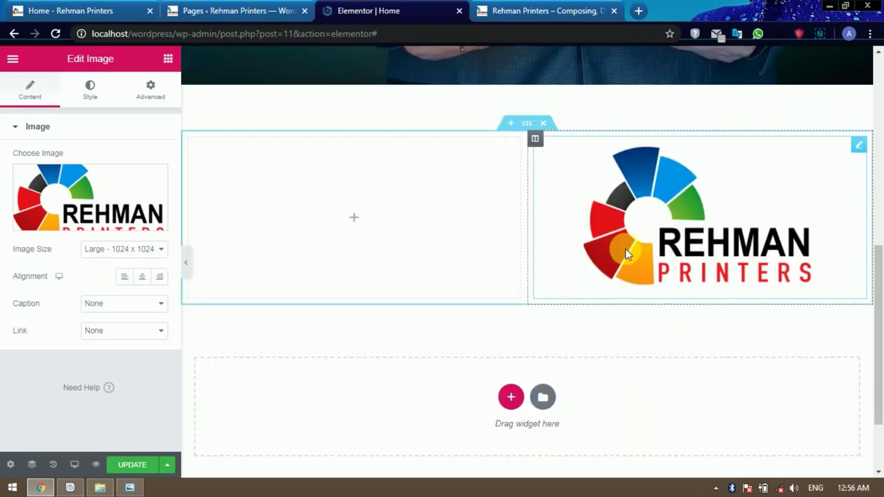
# Replace the logo with typing.jpg uploaded from Downloads.
pyautogui.moveTo(147, 225)
pyautogui.click(100, 227)
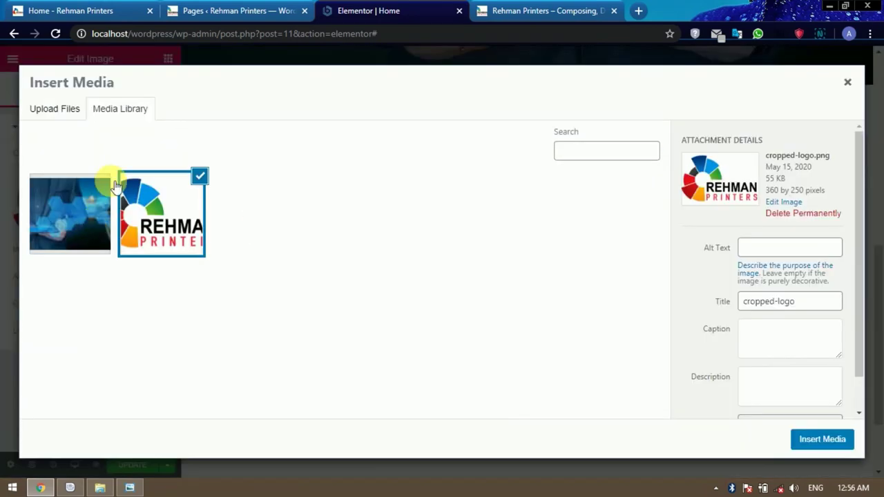
pyautogui.click(56, 111)
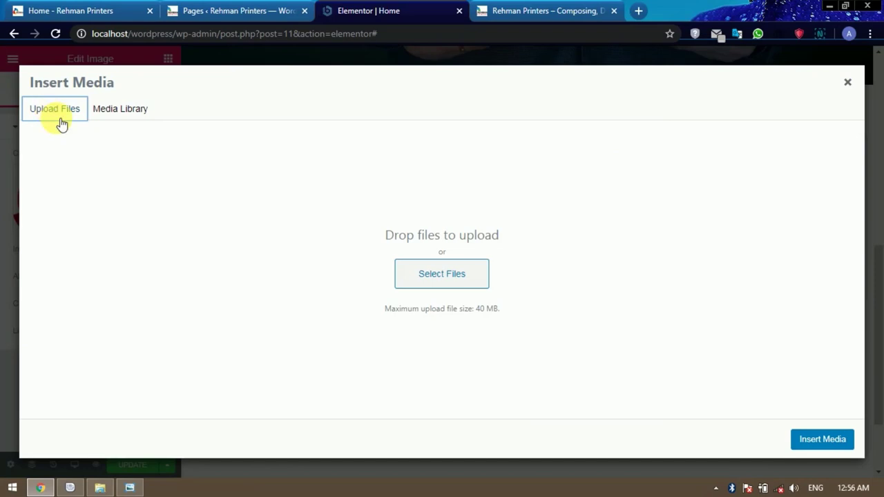
pyautogui.click(443, 275)
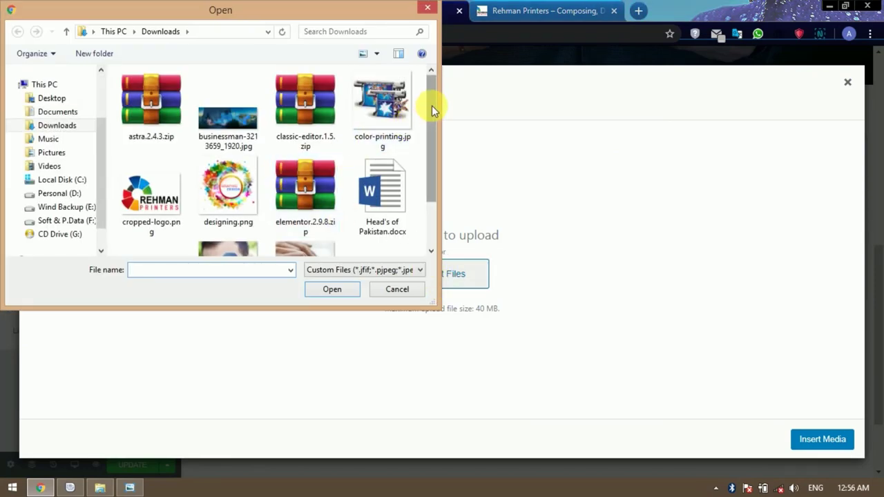
pyautogui.moveTo(431, 106); pyautogui.dragTo(435, 155)
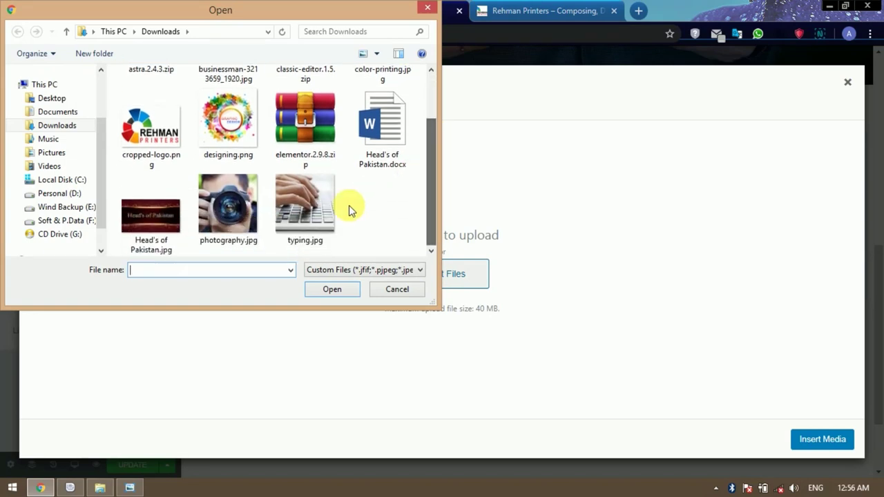
pyautogui.click(314, 215)
pyautogui.click(344, 293)
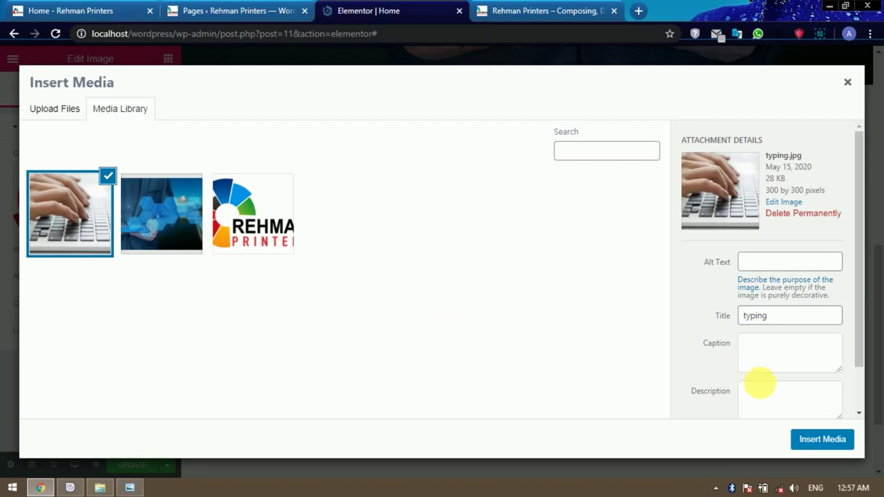
pyautogui.click(808, 439)
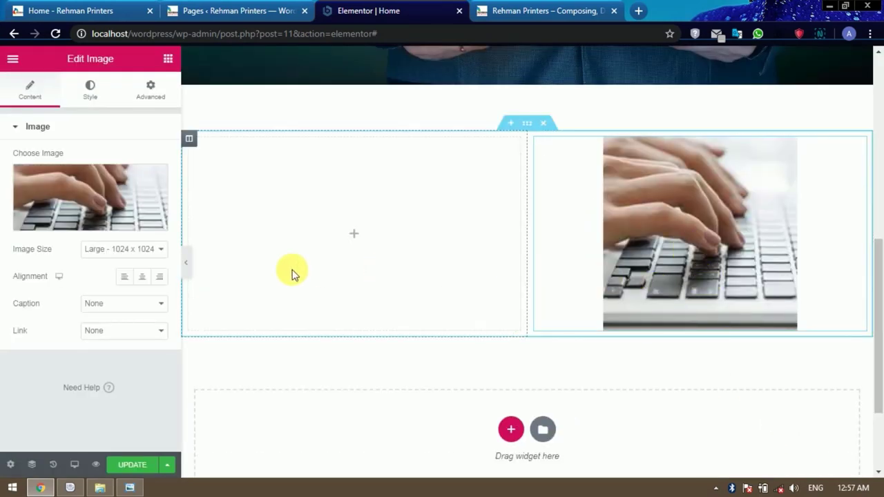
# Set the image size to Full and resize the columns to 58.5% / 41.5%.
pyautogui.click(124, 253)
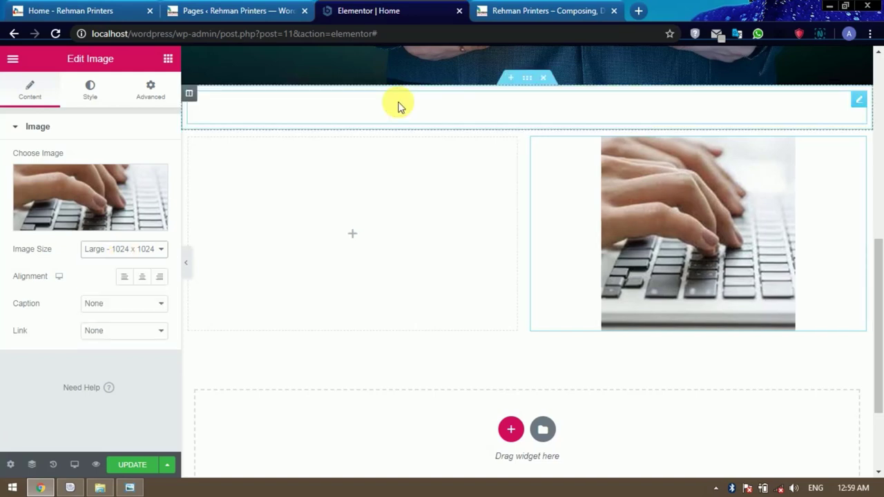
pyautogui.click(138, 252)
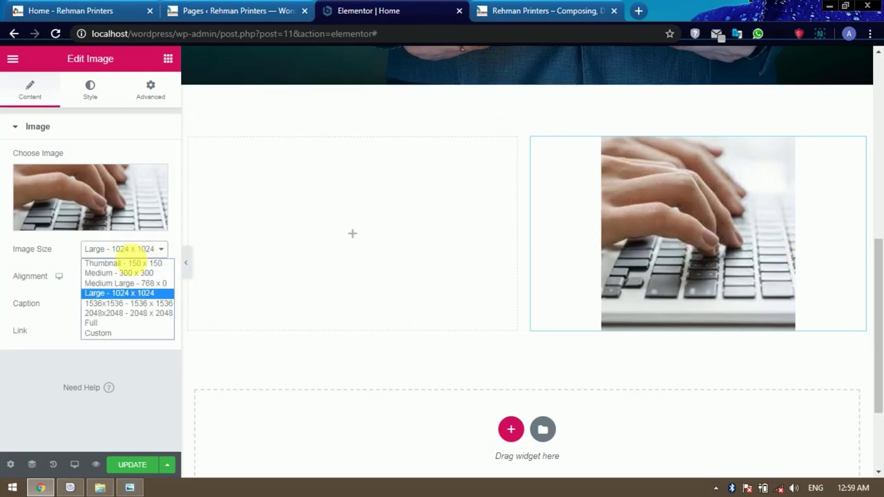
pyautogui.click(121, 274)
pyautogui.click(125, 253)
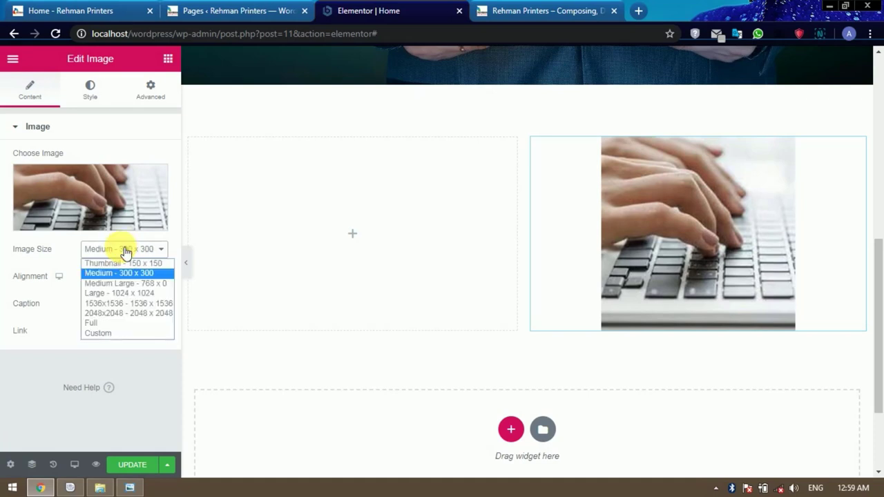
pyautogui.click(115, 303)
pyautogui.click(114, 250)
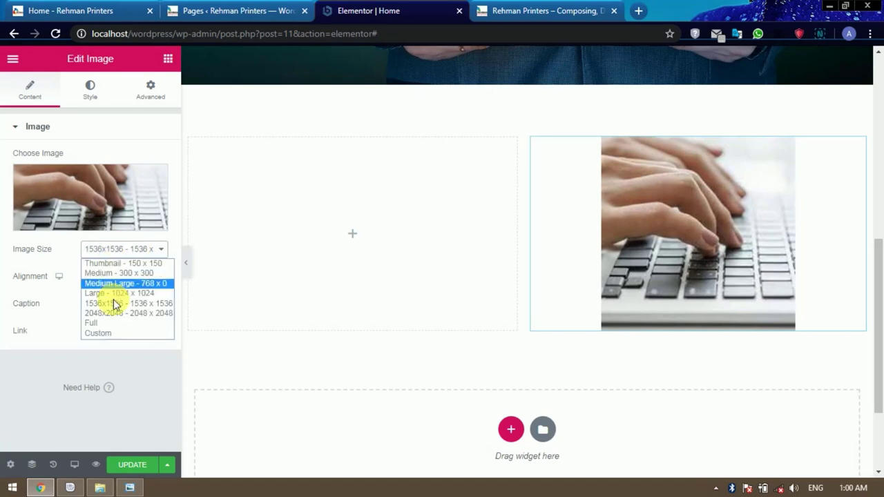
pyautogui.click(113, 323)
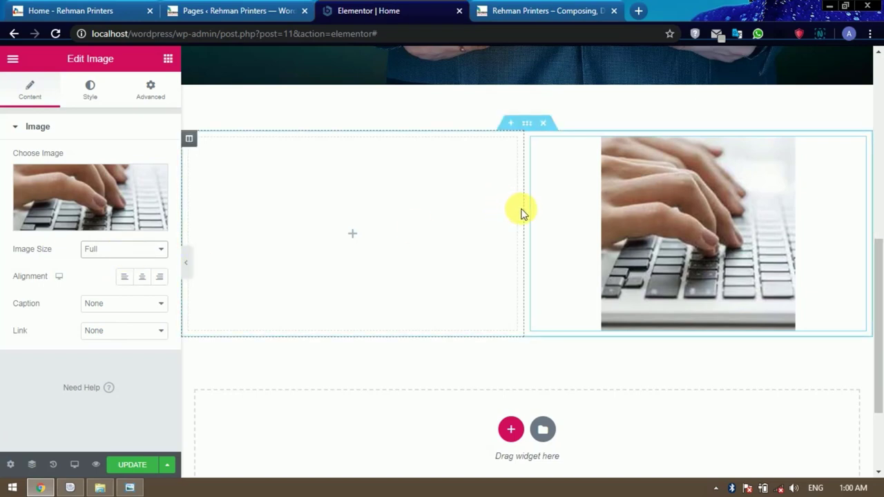
pyautogui.moveTo(524, 210); pyautogui.dragTo(659, 222)
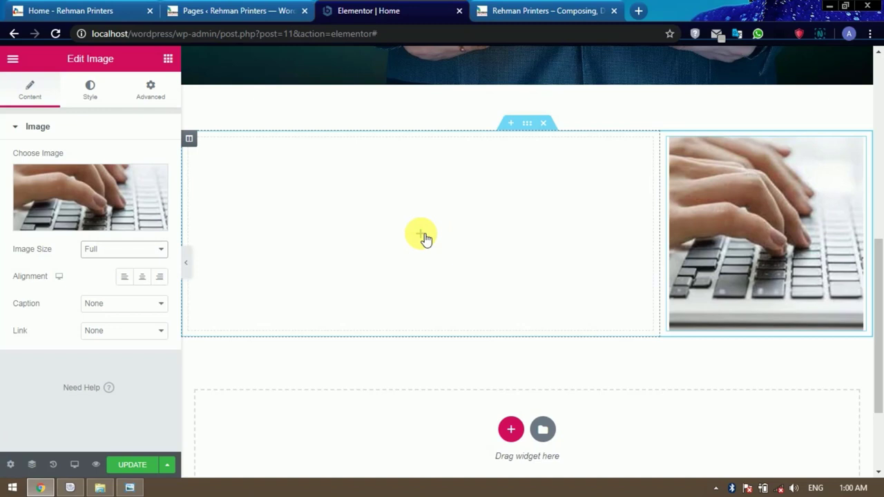
# Add Heading and Text Editor widgets, titling the heading 'Welcome to the Rehman Printers' from the live site.
pyautogui.click(168, 61)
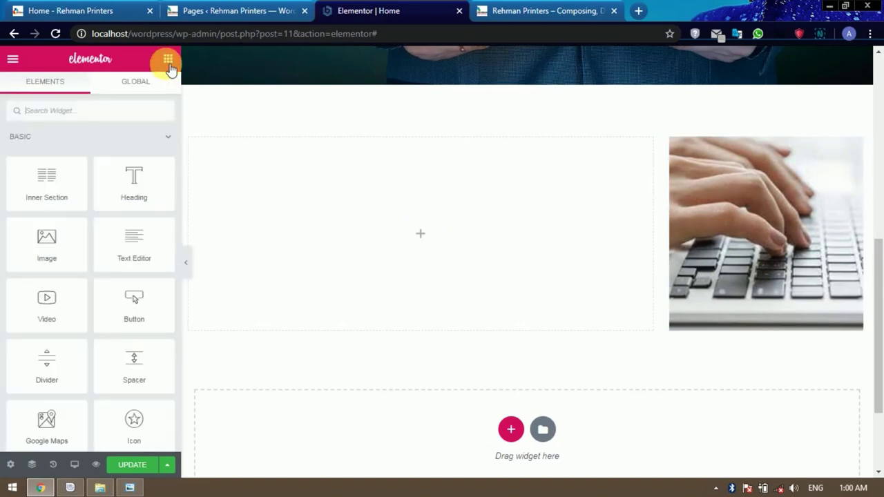
pyautogui.moveTo(143, 183); pyautogui.dragTo(431, 223)
pyautogui.click(168, 58)
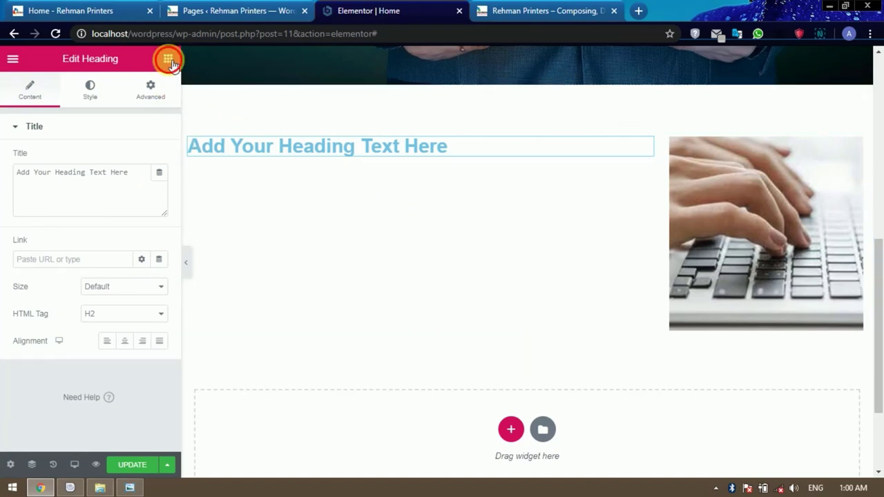
pyautogui.moveTo(138, 250); pyautogui.dragTo(345, 152)
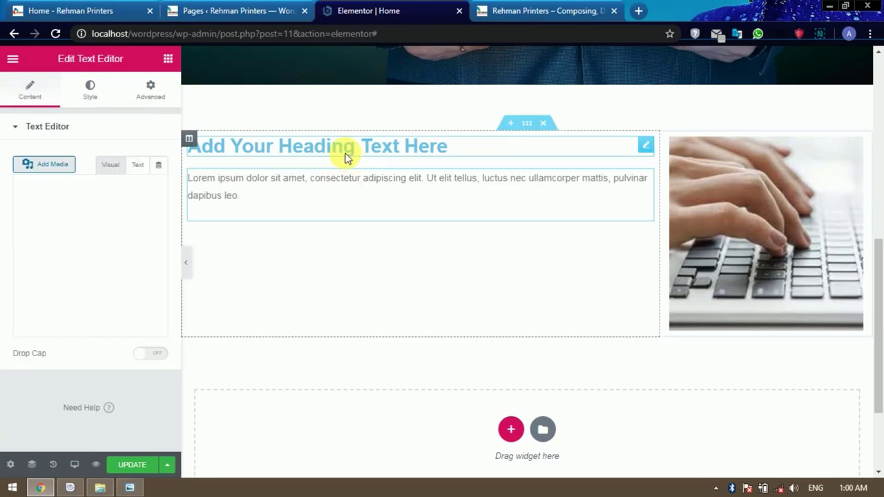
pyautogui.click(99, 10)
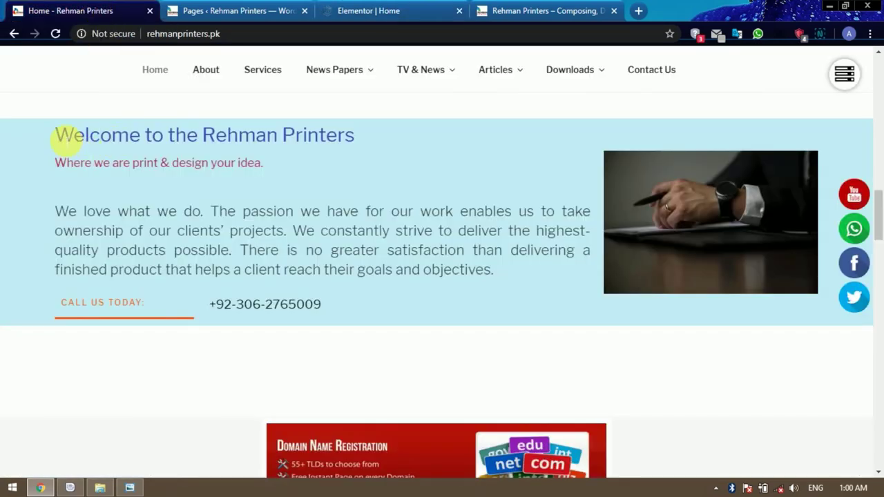
pyautogui.moveTo(65, 140); pyautogui.dragTo(359, 138)
pyautogui.hotkey('ctrl', 'c')
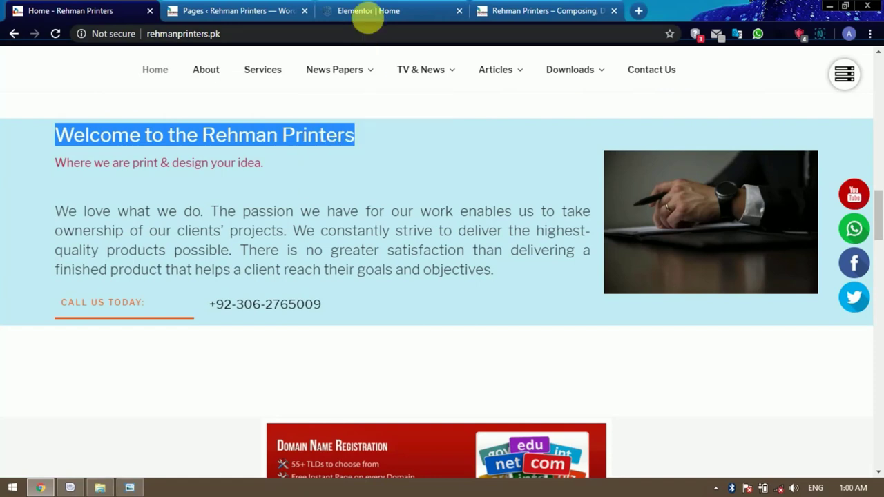
pyautogui.click(361, 10)
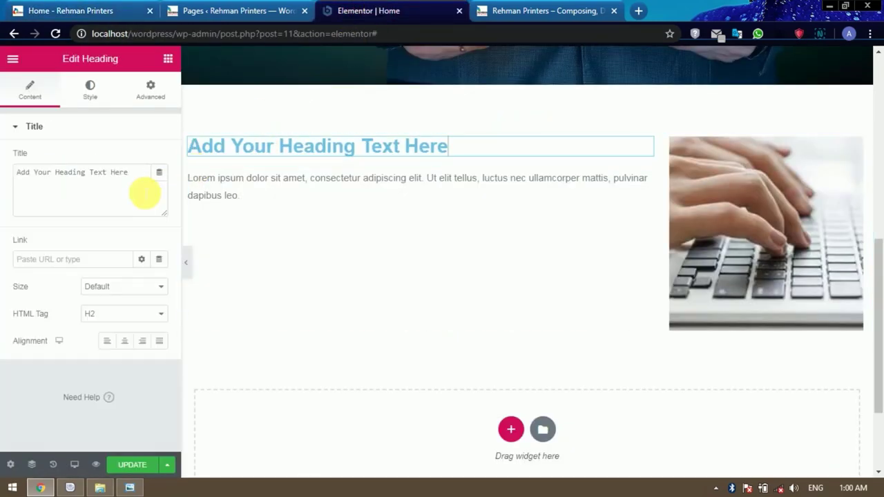
pyautogui.moveTo(140, 177); pyautogui.dragTo(1, 176)
pyautogui.hotkey('ctrl', 'v')
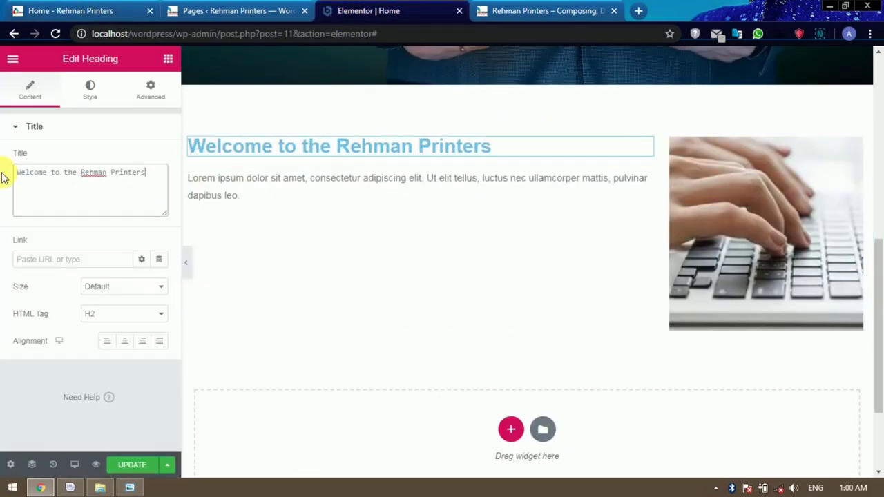
# Replace the Lorem ipsum text with the live site's welcome paragraph and justify it.
pyautogui.click(104, 11)
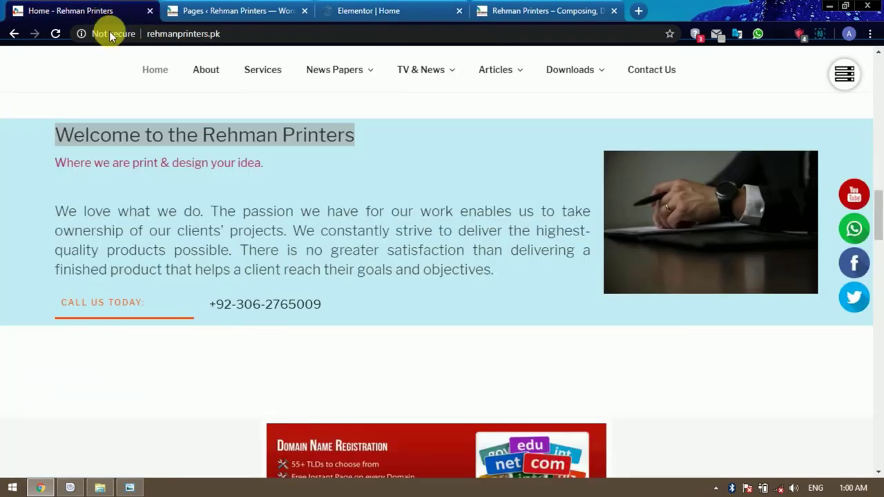
pyautogui.moveTo(61, 216); pyautogui.dragTo(495, 273)
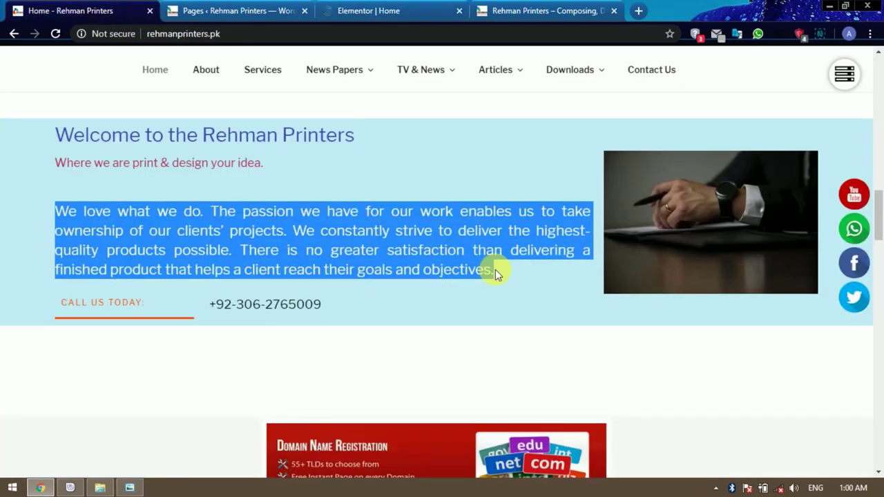
pyautogui.click(405, 8)
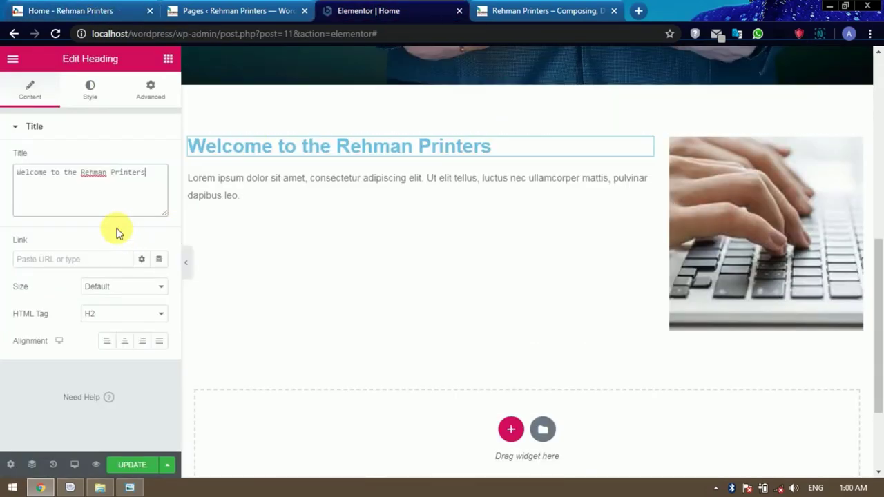
pyautogui.click(279, 184)
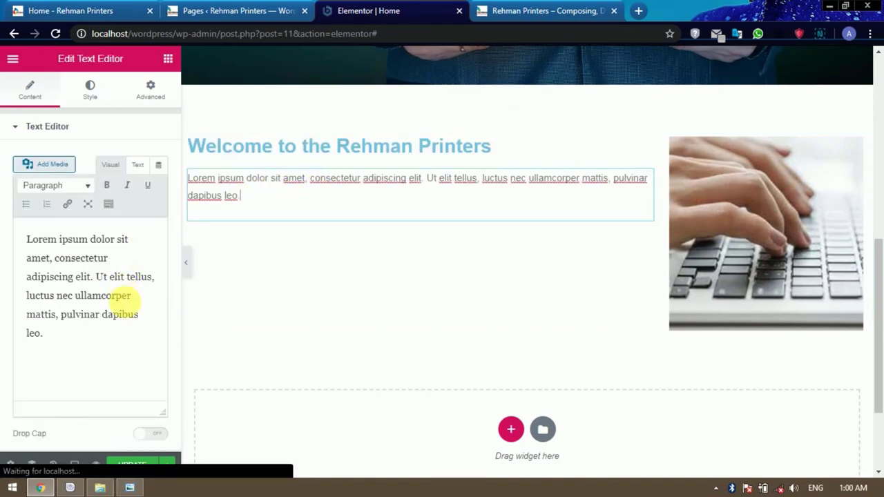
pyautogui.moveTo(89, 343); pyautogui.dragTo(20, 241)
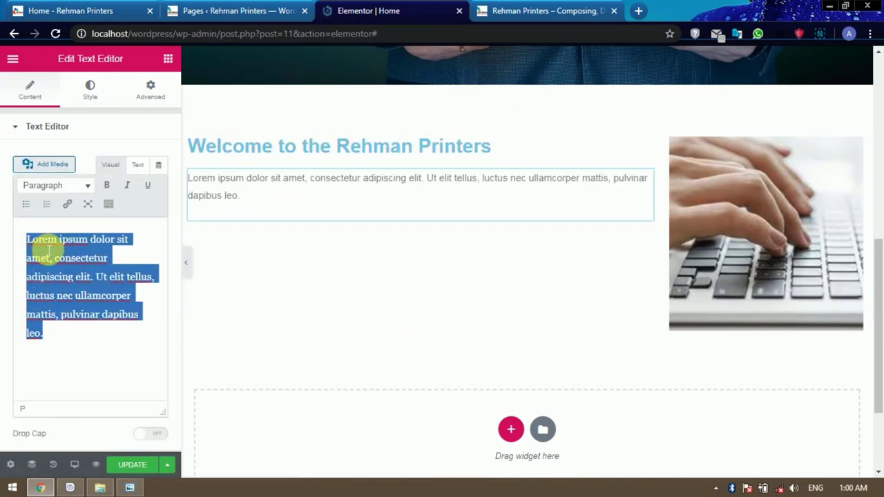
pyautogui.hotkey('ctrl', 'v')
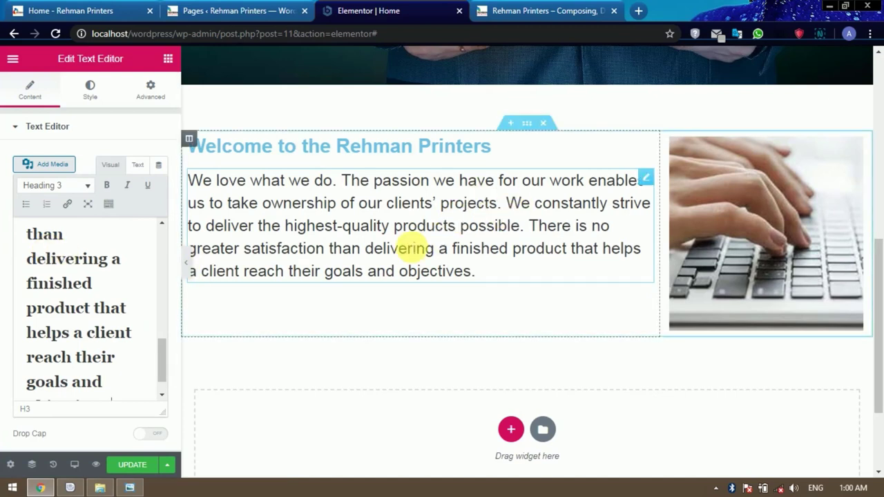
pyautogui.click(76, 308)
pyautogui.hotkey('ctrl', 'a')
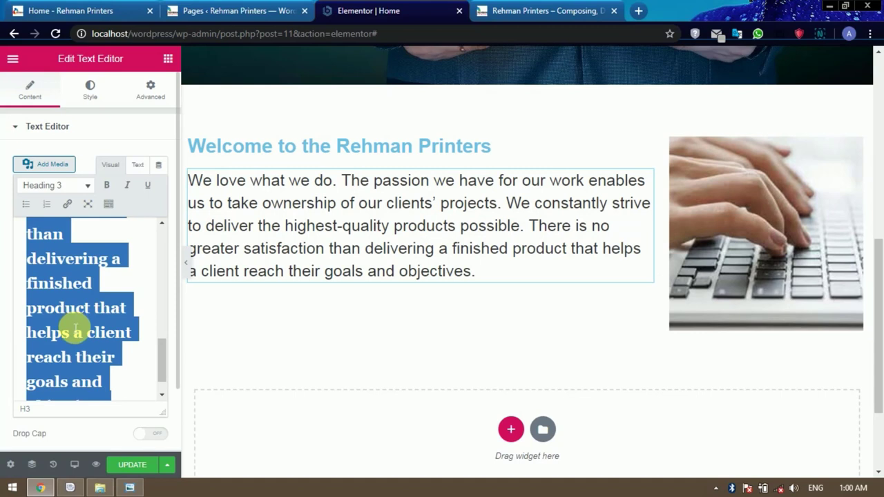
pyautogui.hotkey('alt', 'shift', 'j')
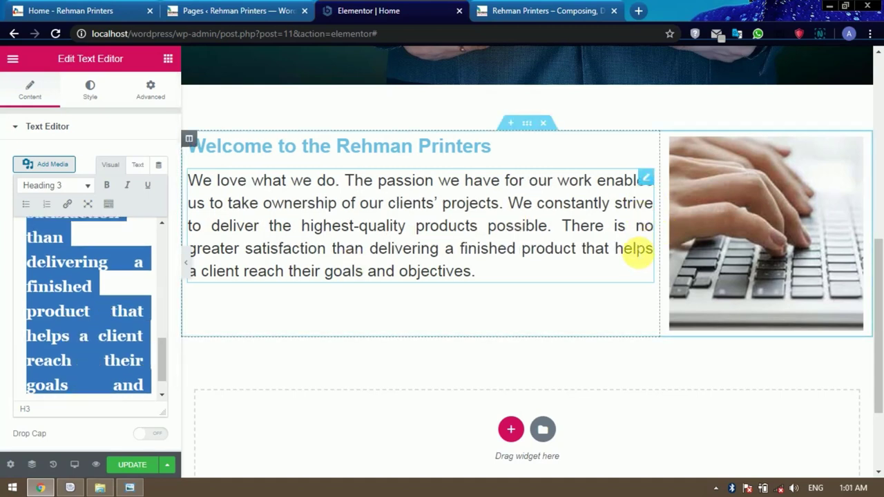
pyautogui.click(458, 154)
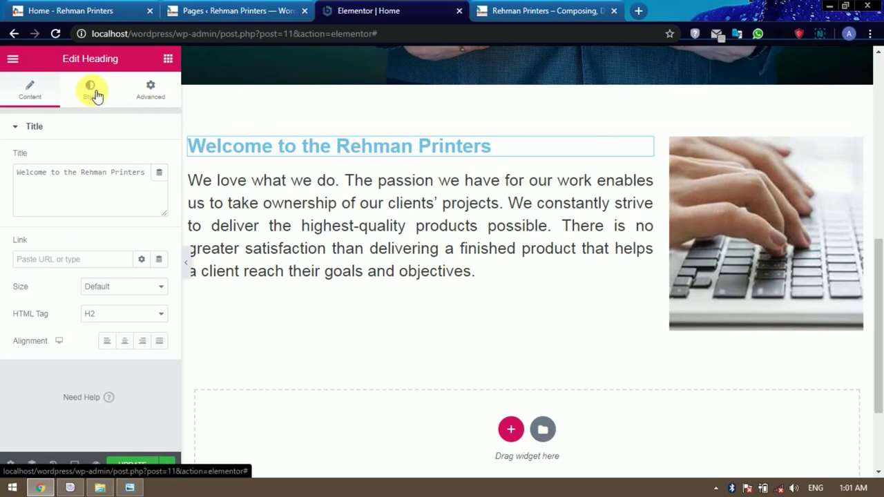
# Give the welcome section a light pink (#EFE3E3) solid colour background.
pyautogui.click(95, 93)
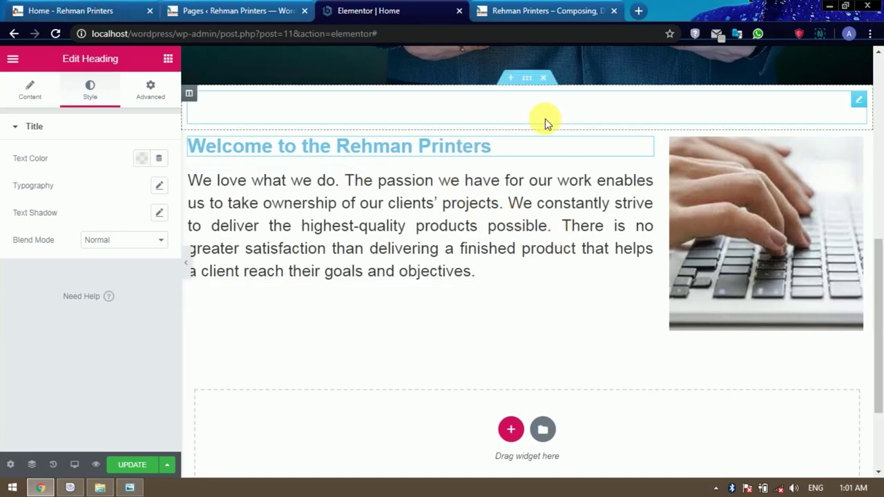
pyautogui.scroll(1, 645, 239)
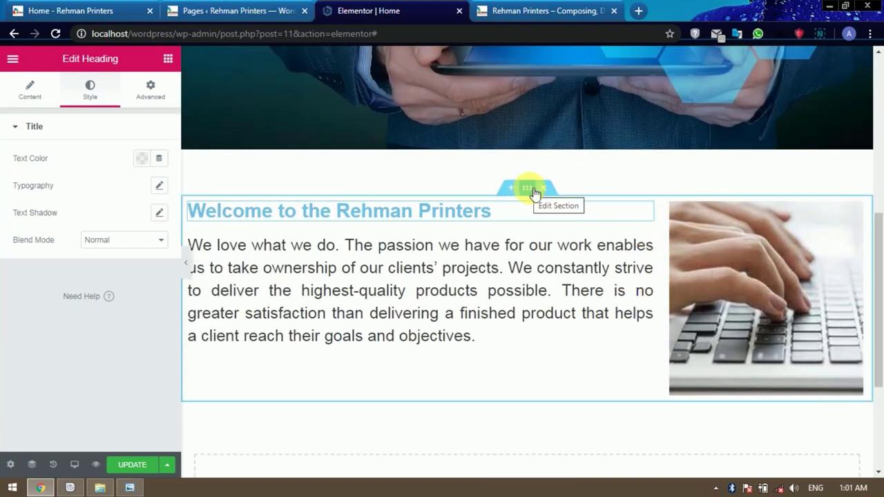
pyautogui.click(533, 191)
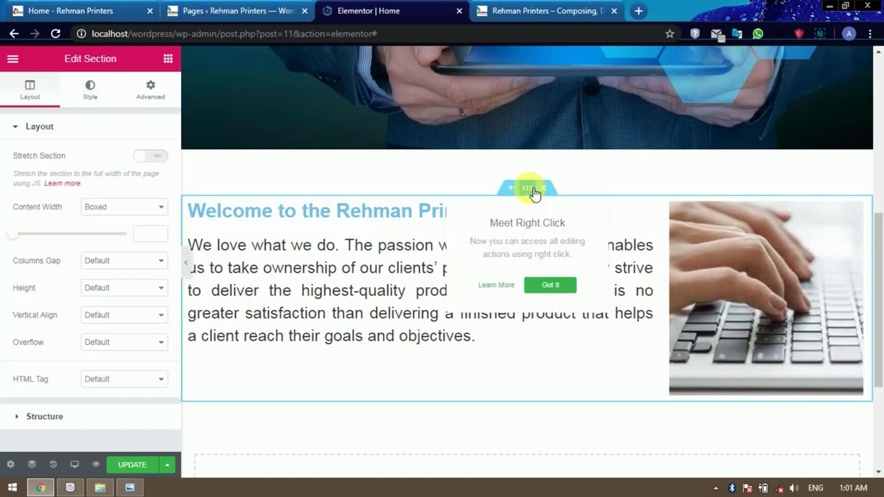
pyautogui.click(100, 92)
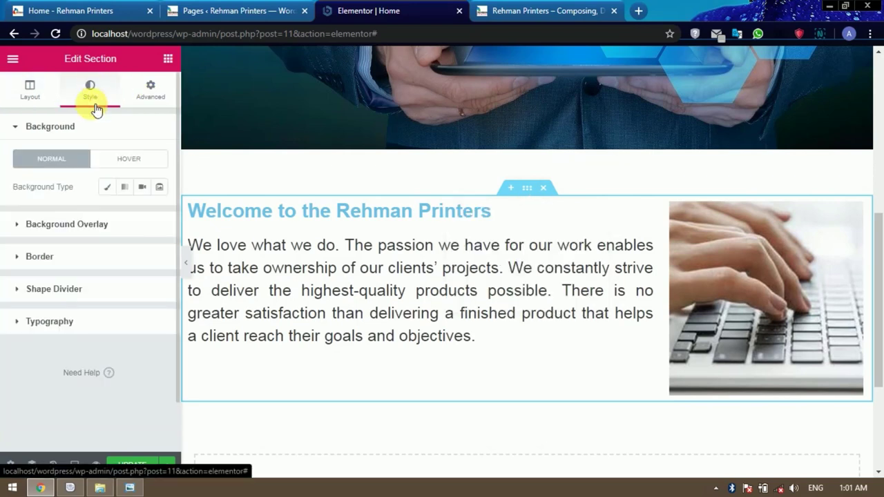
pyautogui.click(107, 188)
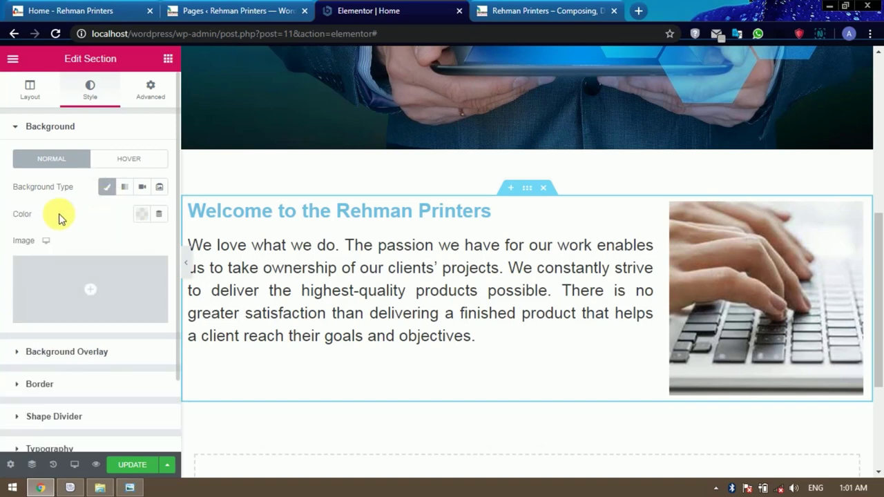
pyautogui.click(142, 216)
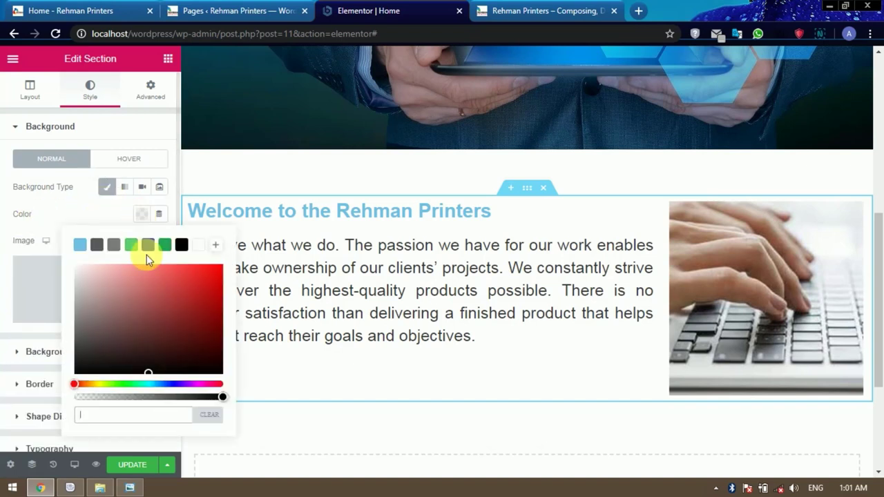
pyautogui.click(82, 284)
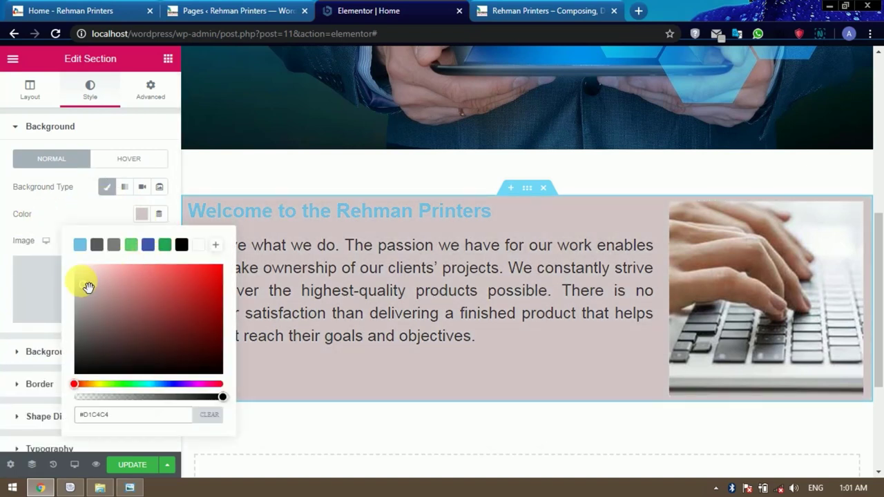
pyautogui.click(87, 281)
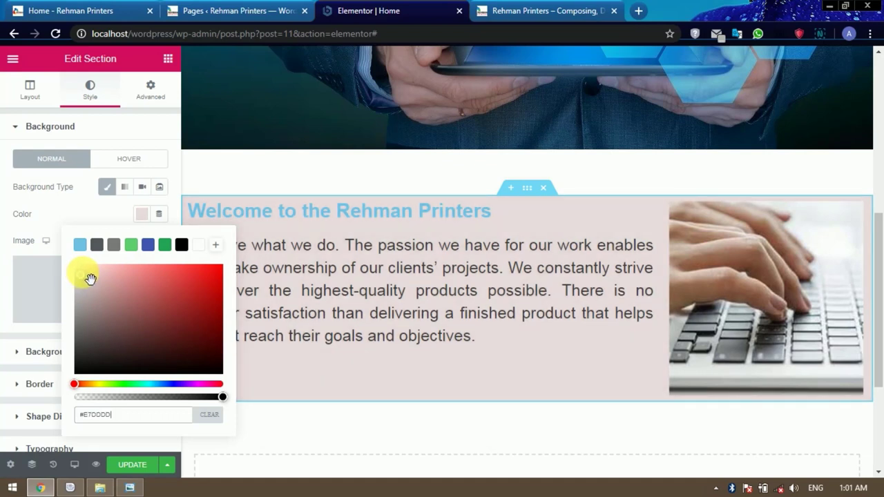
pyautogui.click(89, 277)
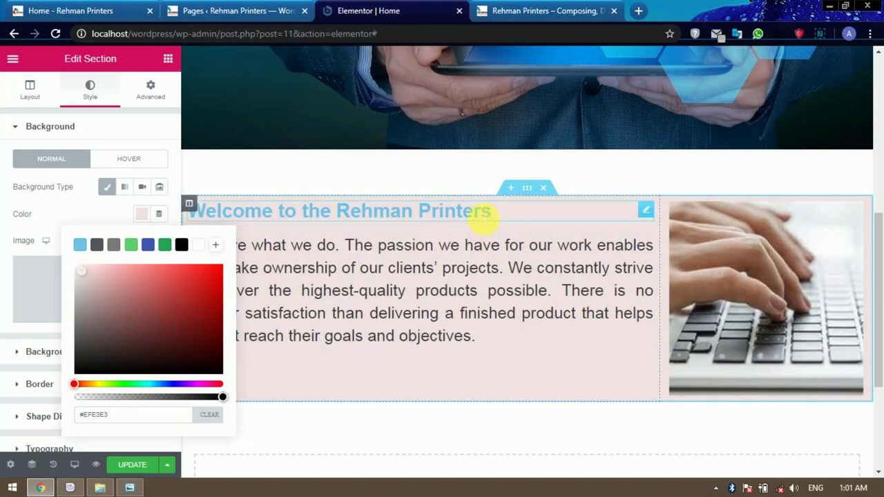
# Change the welcome heading's text colour to black.
pyautogui.click(481, 215)
pyautogui.moveTo(483, 211); pyautogui.dragTo(189, 211)
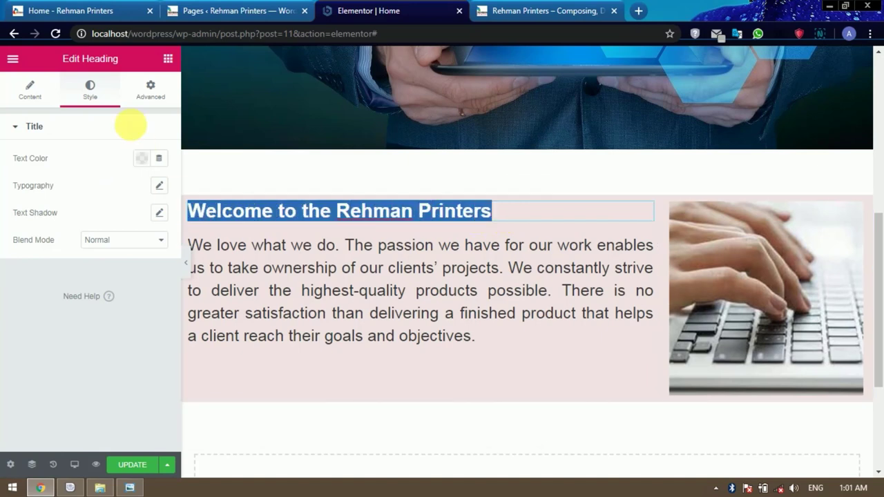
pyautogui.click(141, 159)
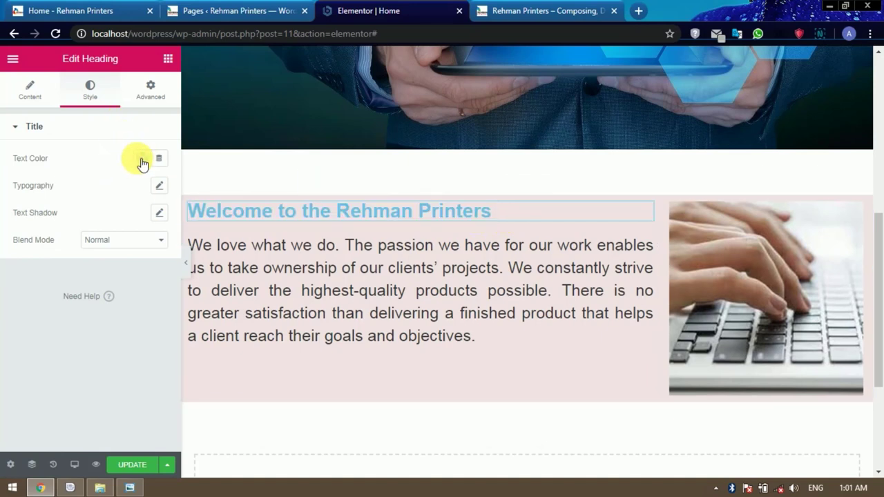
pyautogui.click(181, 189)
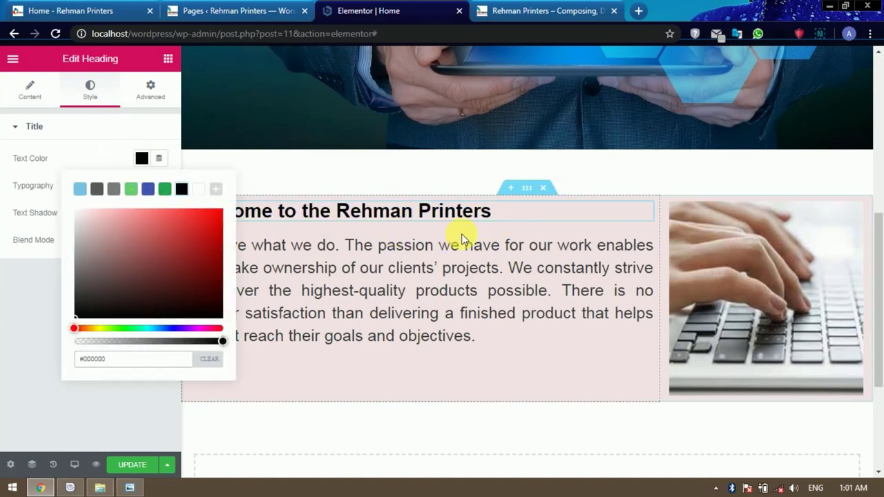
pyautogui.click(486, 275)
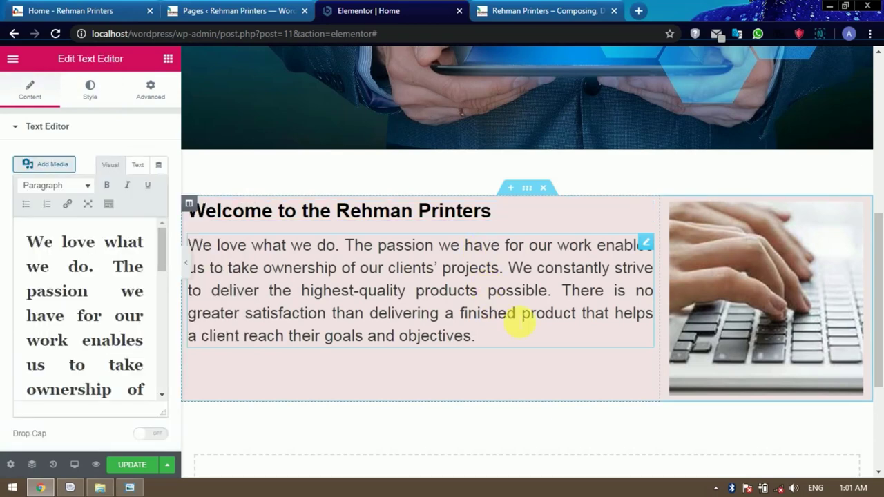
pyautogui.scroll(-1, 516, 319)
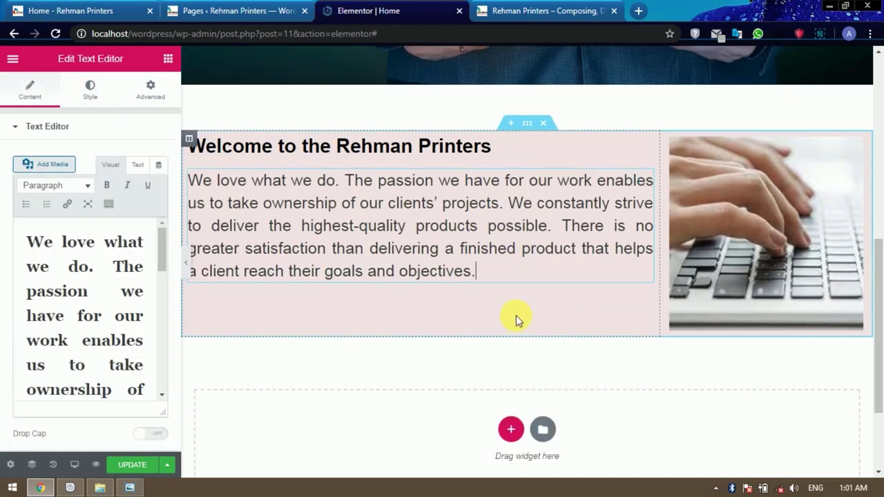
# Save the homepage with UPDATE and switch to the 'Rehman Printers – Composing' tab.
pyautogui.scroll(1, 515, 315)
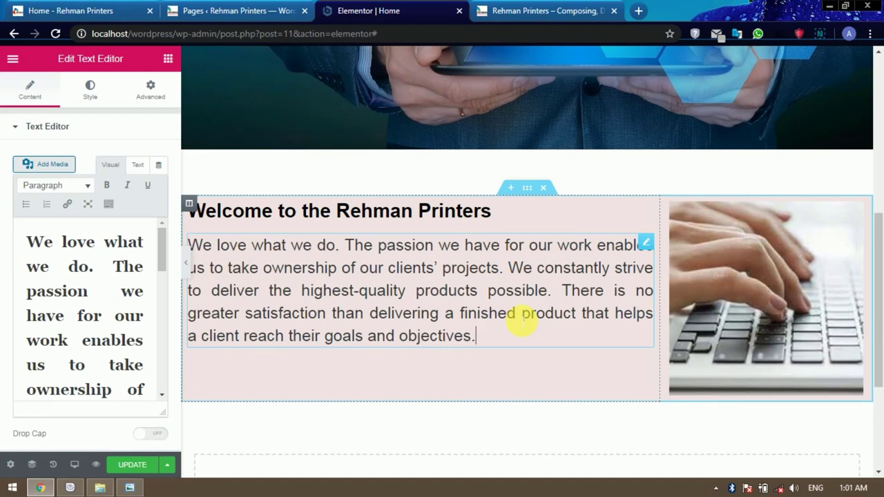
pyautogui.scroll(-1, 520, 320)
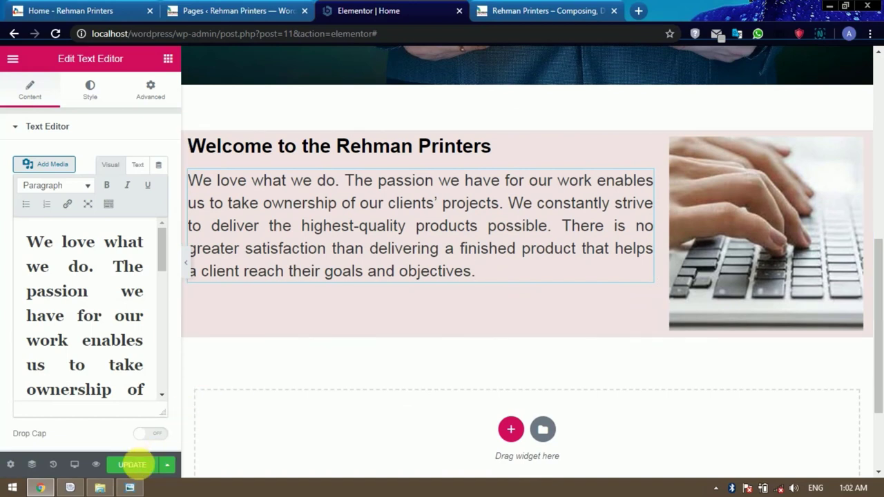
pyautogui.click(131, 465)
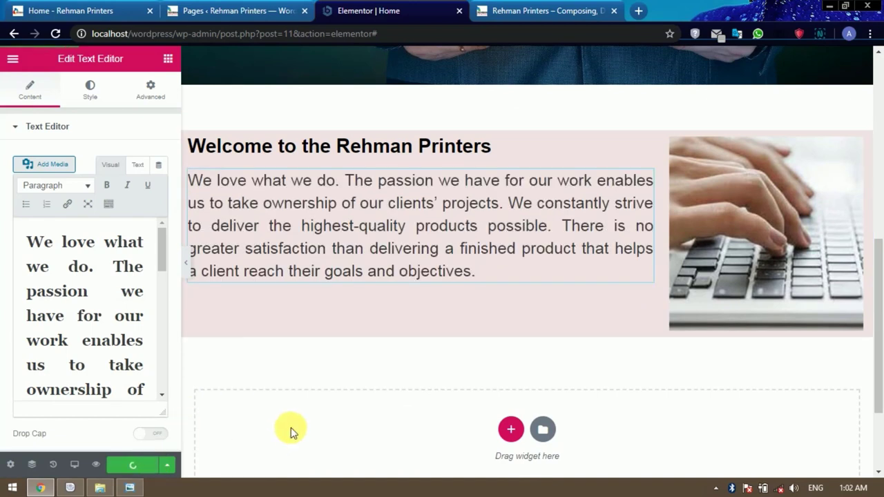
pyautogui.click(532, 14)
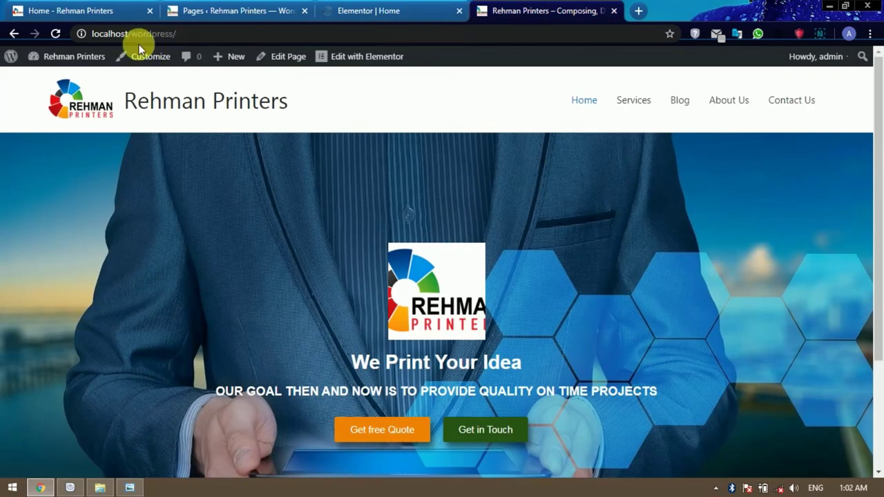
# Reload the live homepage, review the pink welcome section, and go back to the 'Elementor | Home' tab.
pyautogui.click(56, 34)
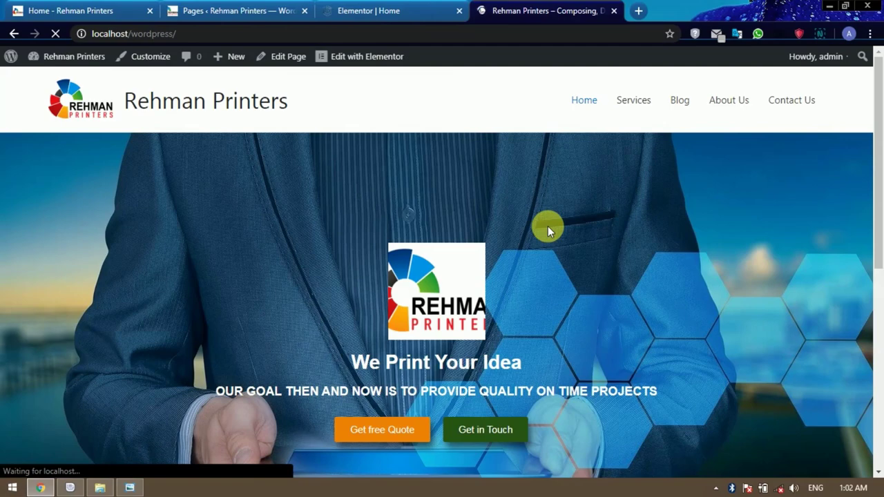
pyautogui.scroll(-5, 547, 225)
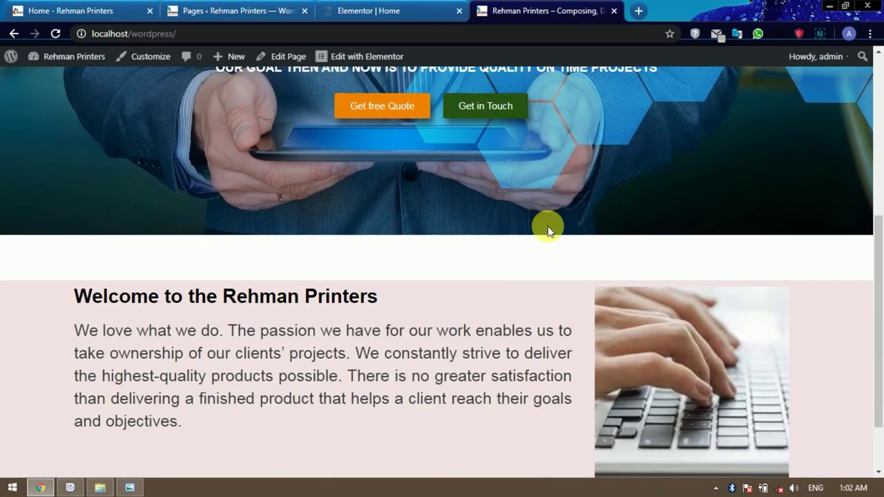
pyautogui.scroll(-1, 728, 269)
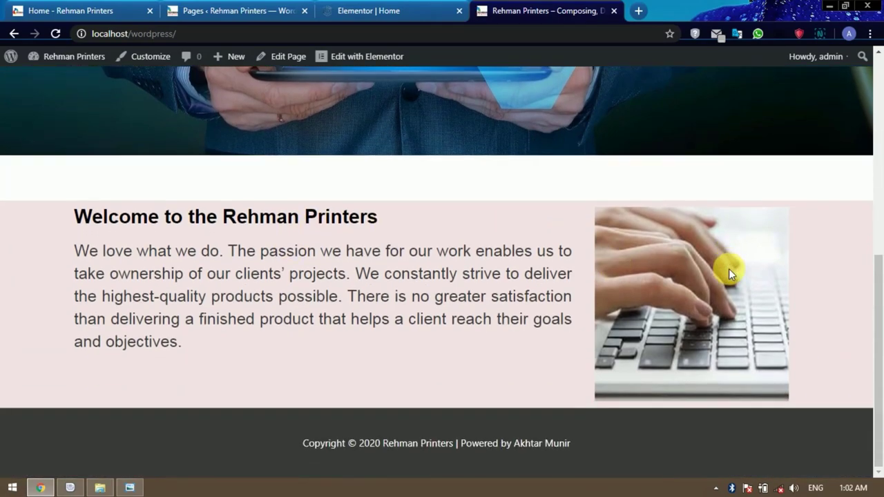
pyautogui.scroll(5, 728, 269)
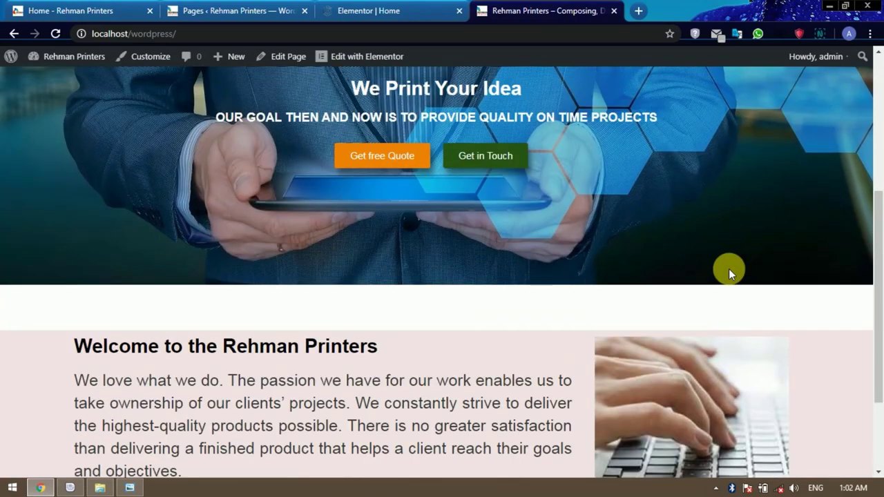
pyautogui.scroll(-5, 729, 274)
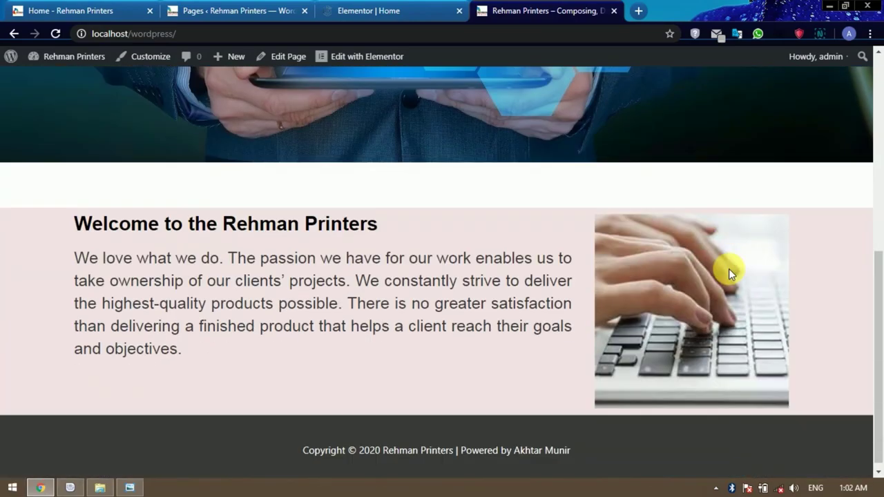
pyautogui.scroll(6, 728, 273)
pyautogui.scroll(-5, 730, 273)
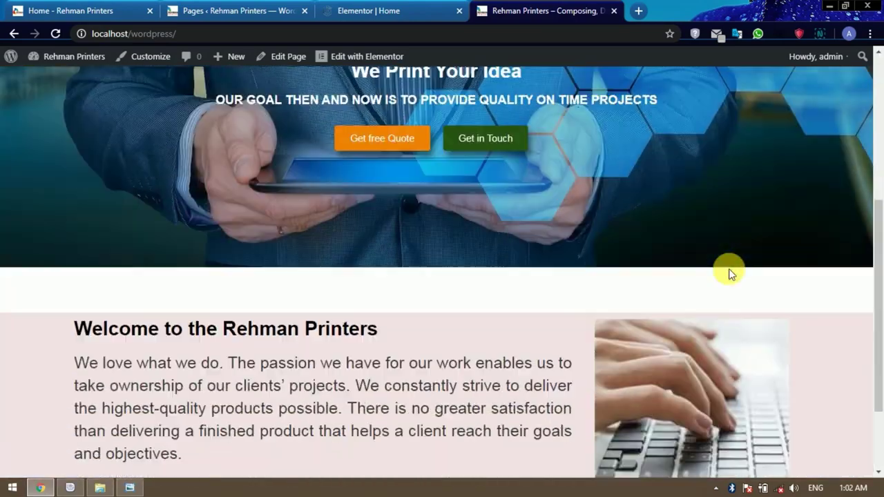
pyautogui.scroll(3, 731, 273)
pyautogui.scroll(-3, 730, 272)
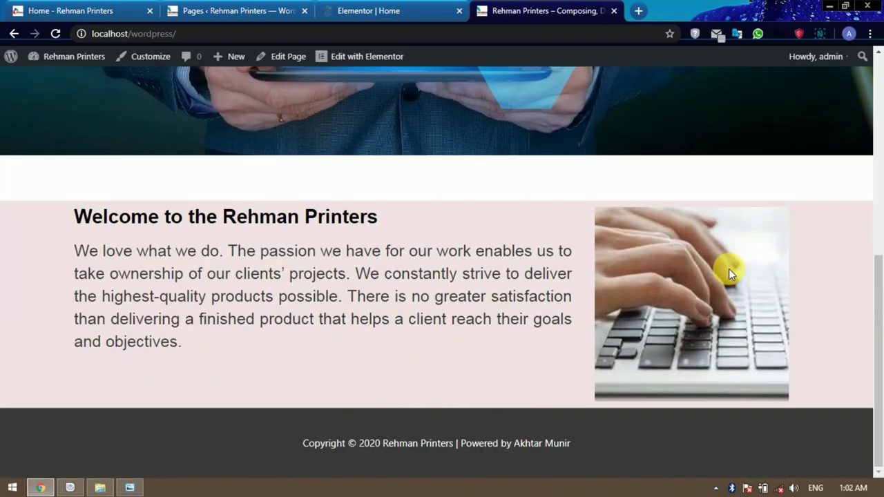
pyautogui.scroll(5, 730, 272)
pyautogui.scroll(-5, 728, 275)
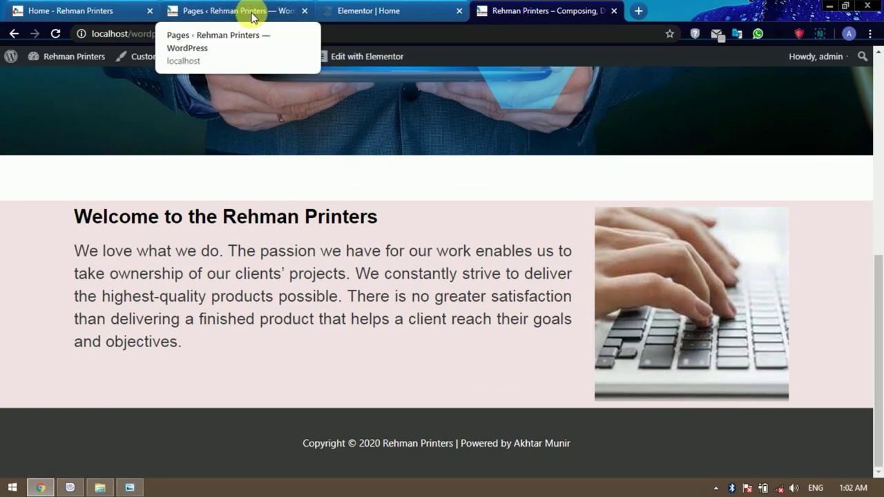
pyautogui.click(362, 11)
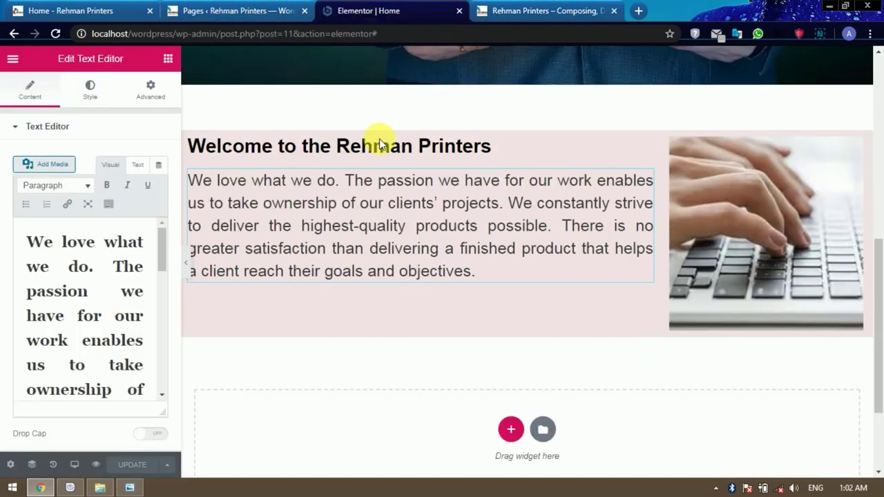
# Add a one-column section under the pink welcome section holding a Spacer with 50 px space.
pyautogui.scroll(-2, 485, 303)
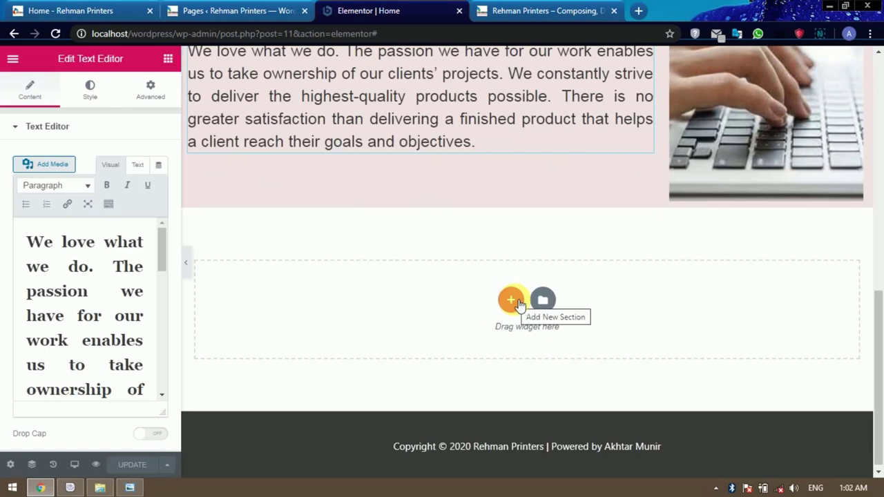
pyautogui.click(511, 299)
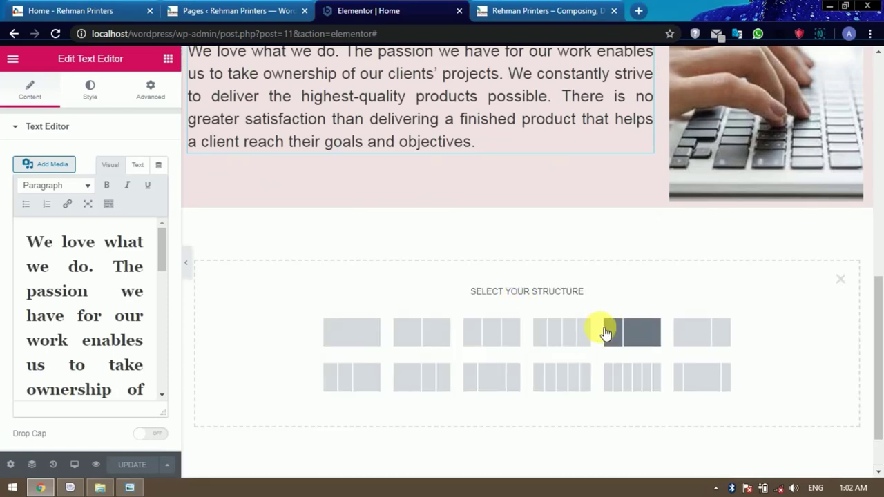
pyautogui.click(355, 332)
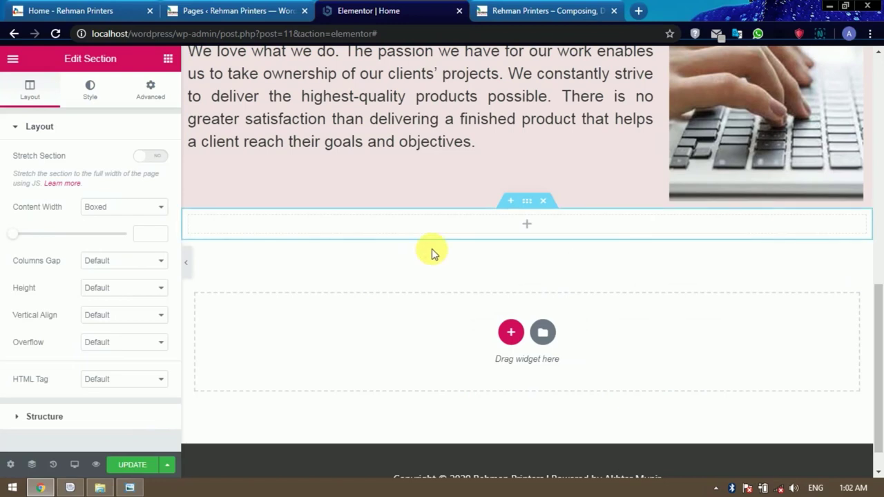
pyautogui.click(521, 227)
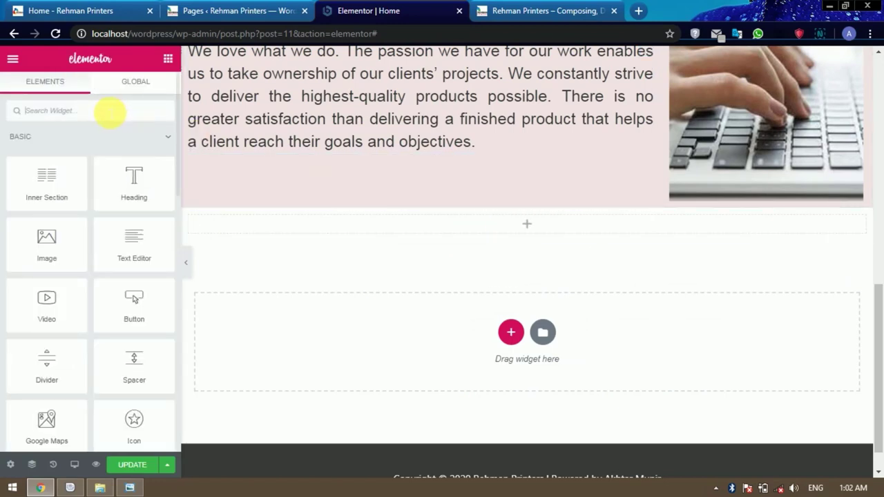
pyautogui.write('spa')
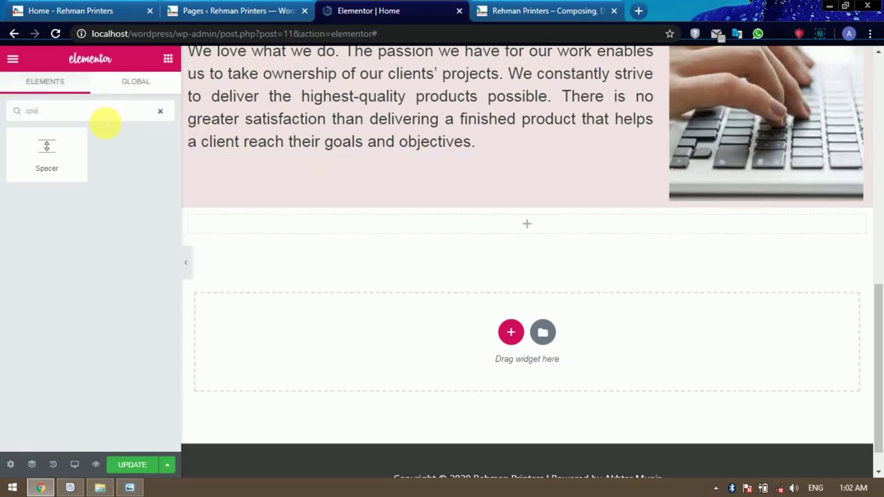
pyautogui.moveTo(55, 162); pyautogui.dragTo(525, 225)
pyautogui.scroll(4, 600, 207)
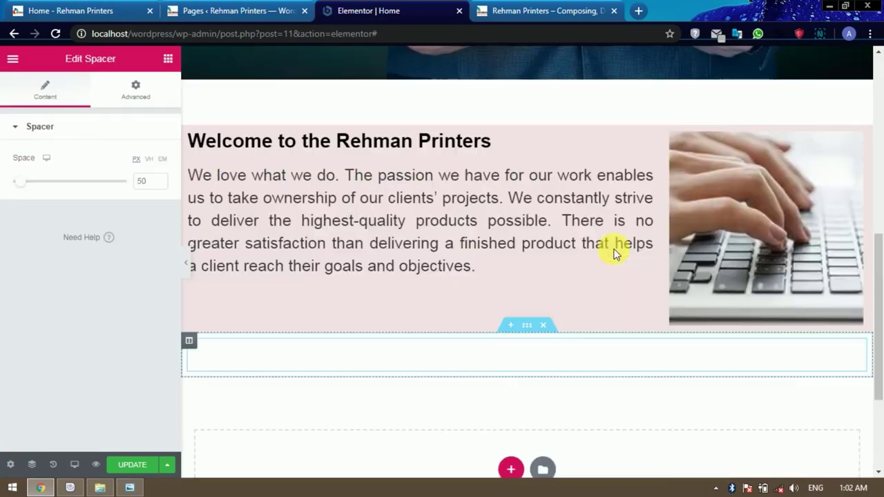
pyautogui.scroll(-4, 542, 237)
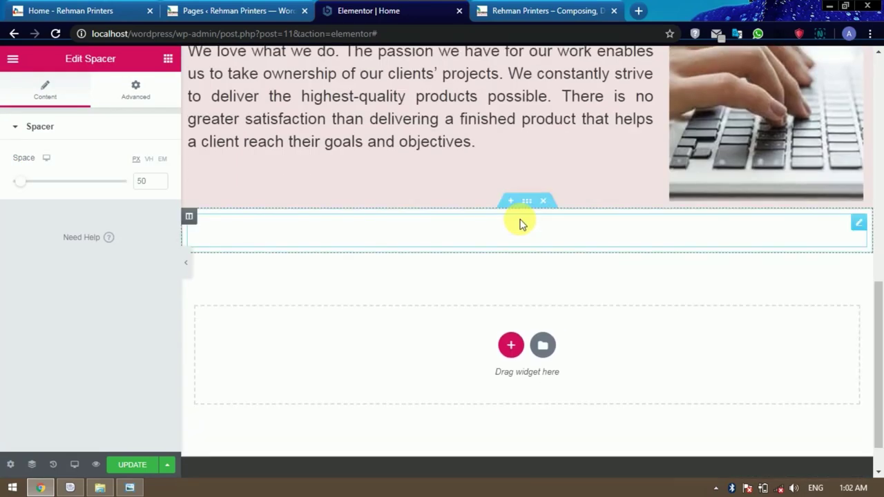
pyautogui.scroll(1, 593, 292)
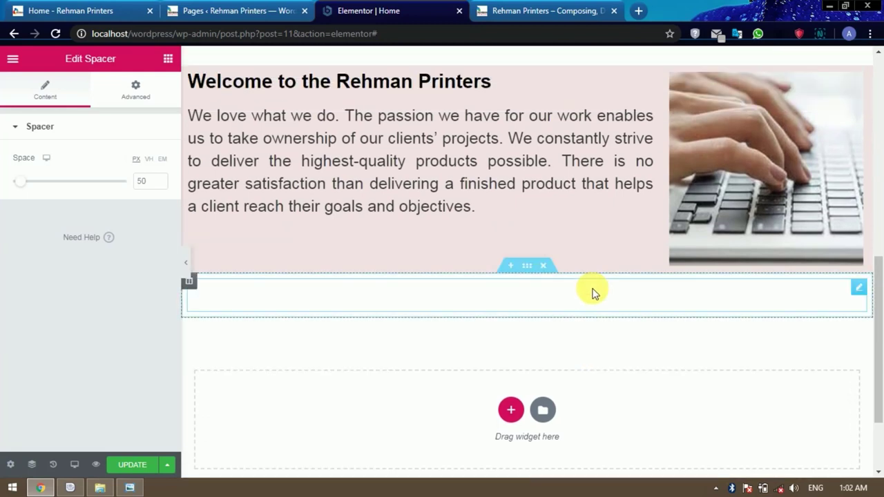
pyautogui.scroll(-2, 591, 293)
# Add a one-column section below the spacer and drop a Heading widget into it.
pyautogui.click(508, 297)
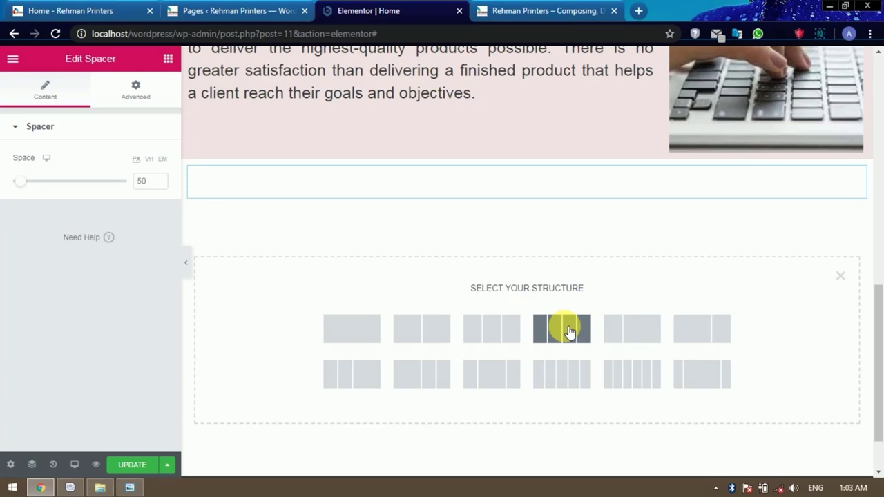
pyautogui.click(364, 330)
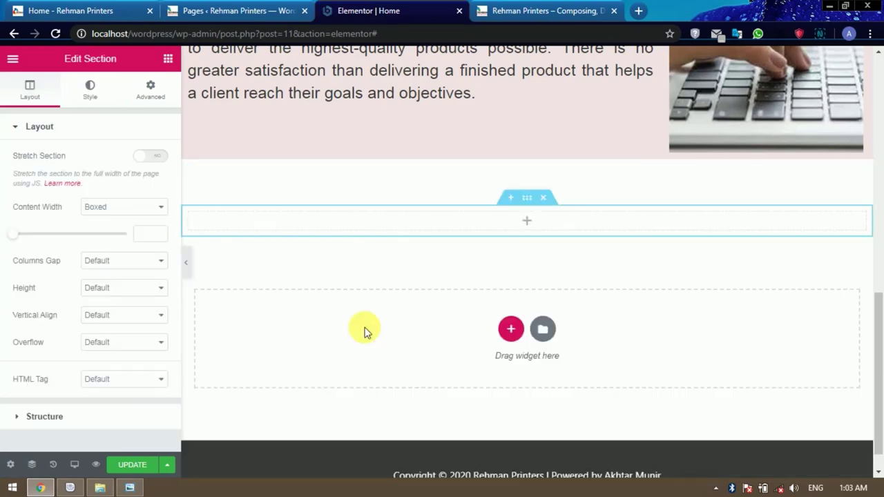
pyautogui.click(530, 223)
pyautogui.moveTo(140, 181); pyautogui.dragTo(532, 223)
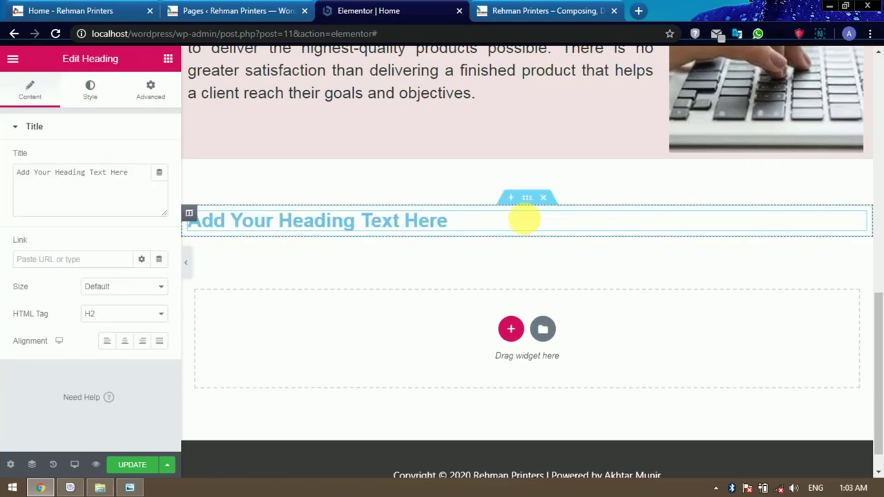
# Set the heading title to 'Our Services', center-align it and use the H1 tag.
pyautogui.moveTo(461, 223); pyautogui.dragTo(169, 221)
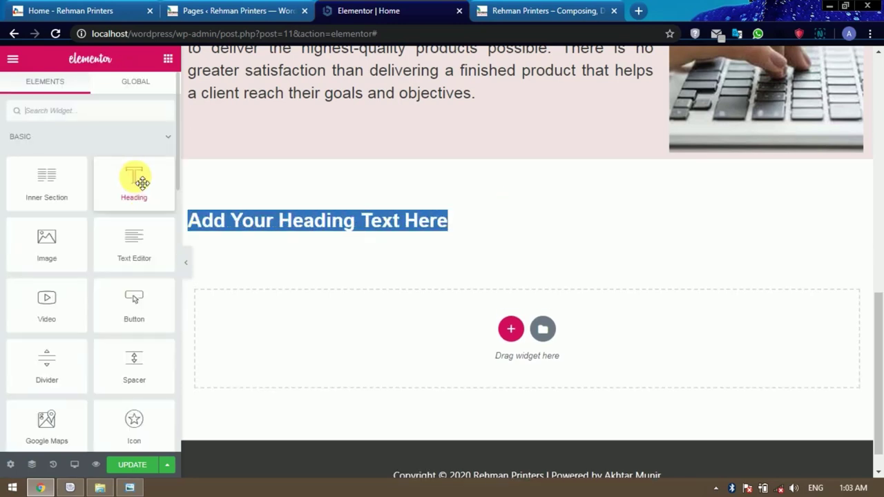
pyautogui.click(270, 228)
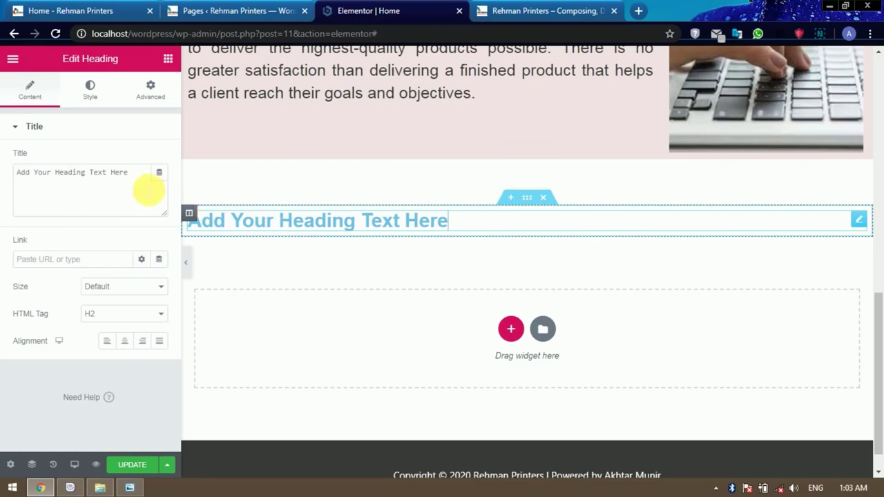
pyautogui.moveTo(148, 187); pyautogui.dragTo(21, 173)
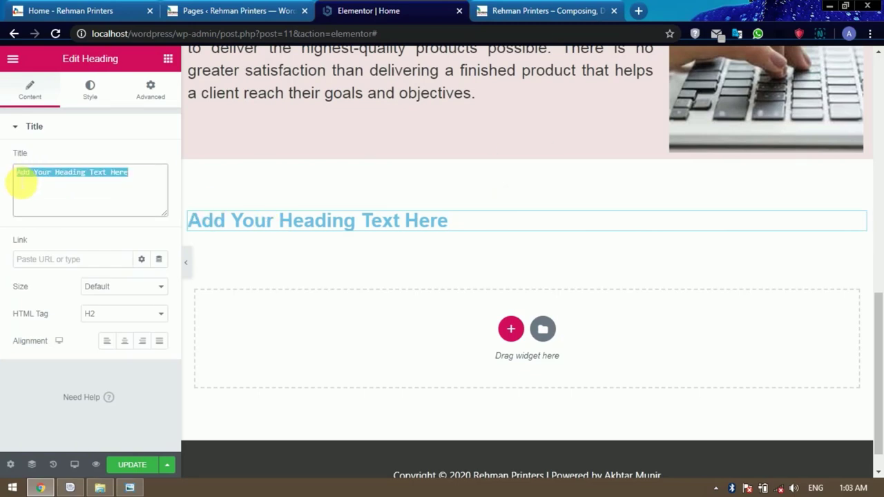
pyautogui.write('Our Services')
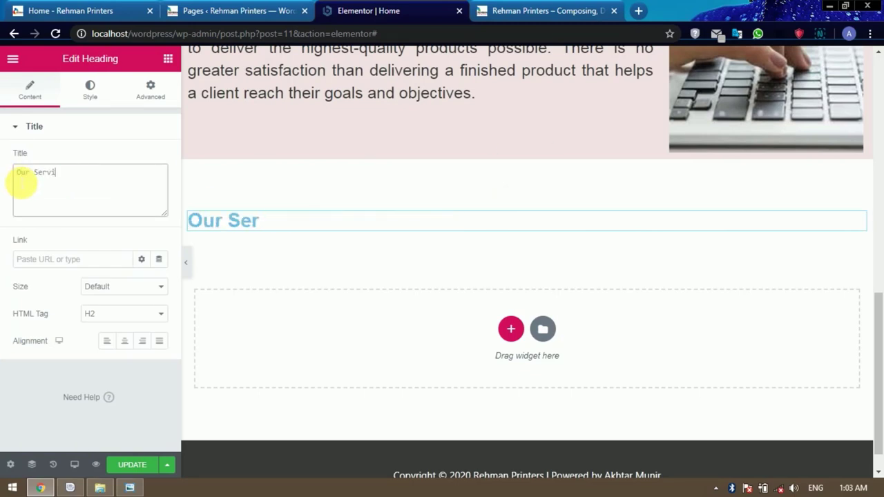
pyautogui.click(125, 342)
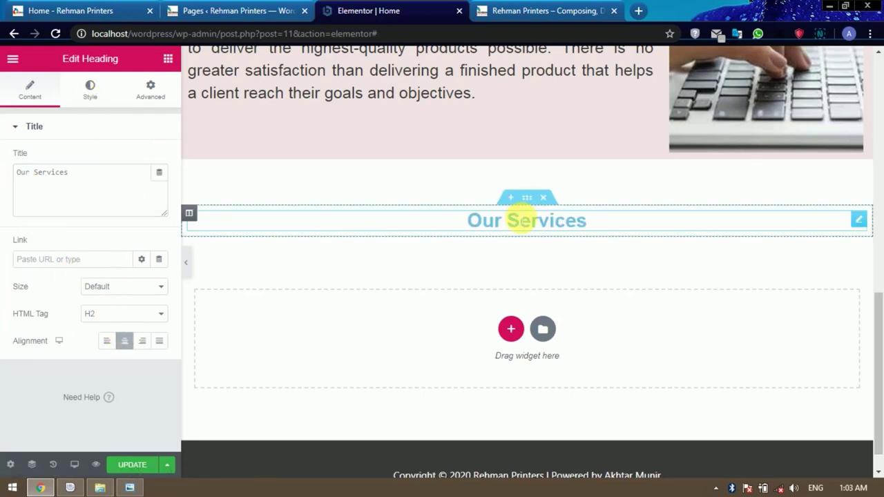
pyautogui.click(134, 317)
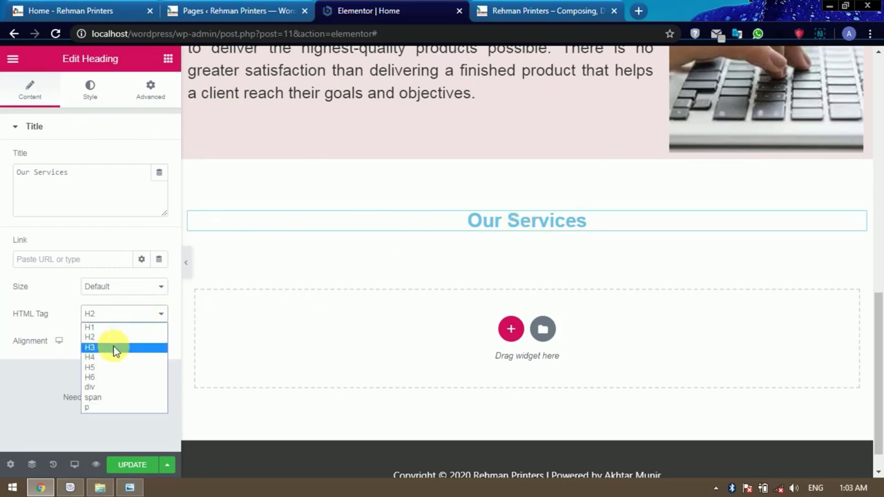
pyautogui.click(114, 345)
pyautogui.click(126, 321)
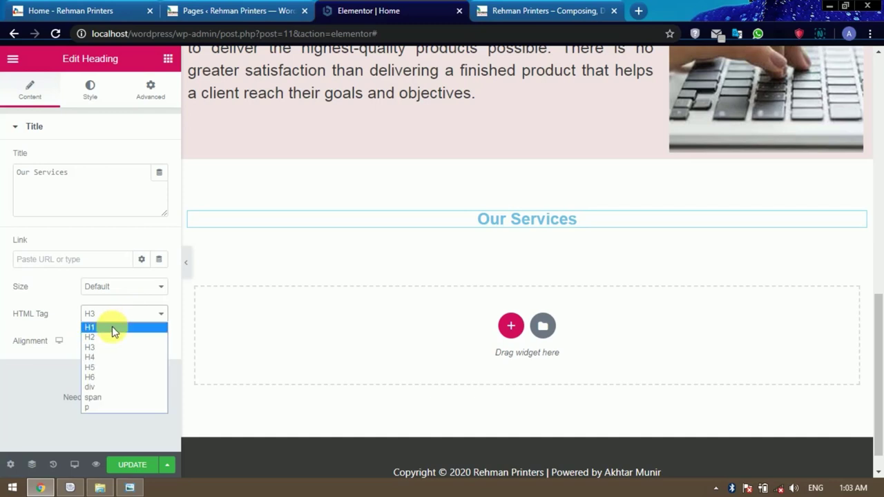
pyautogui.click(112, 325)
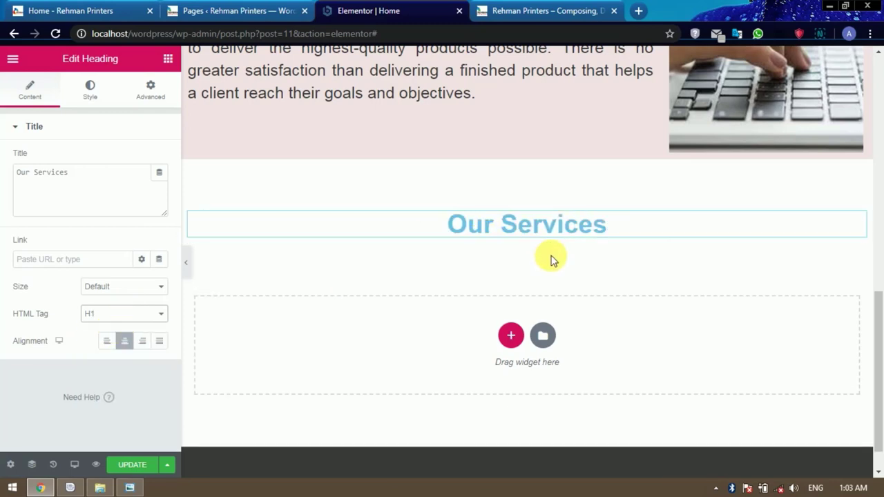
pyautogui.scroll(-1, 552, 256)
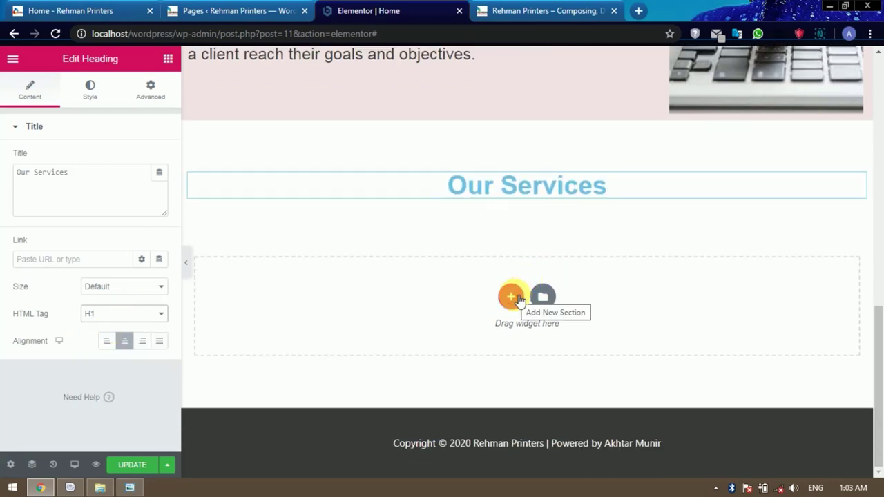
# Add a four-column section under the Our Services heading and dismiss the introduction popup.
pyautogui.click(514, 298)
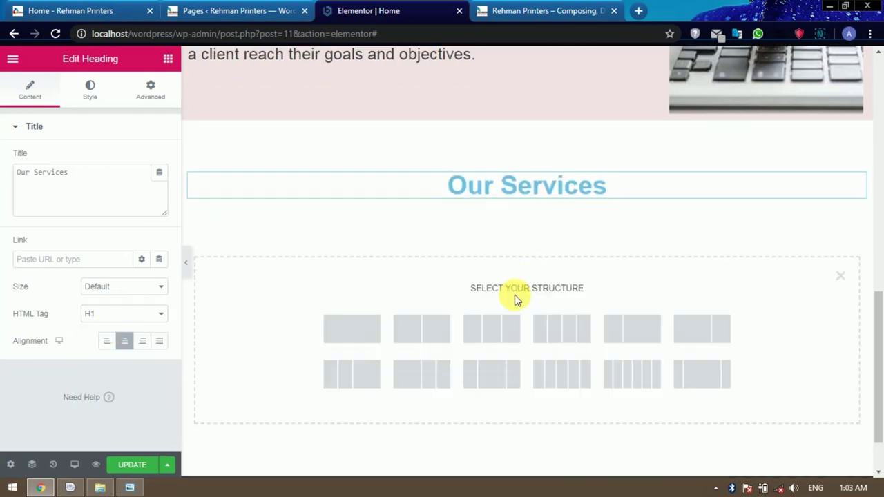
pyautogui.click(562, 329)
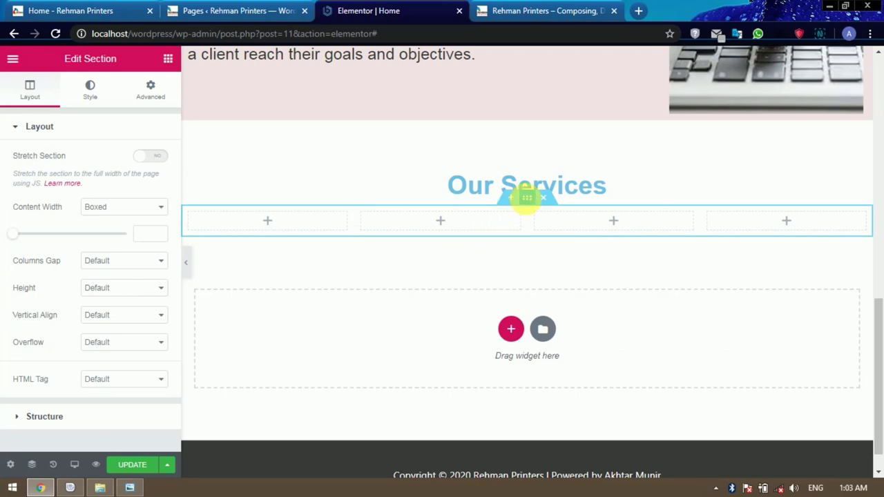
pyautogui.click(529, 200)
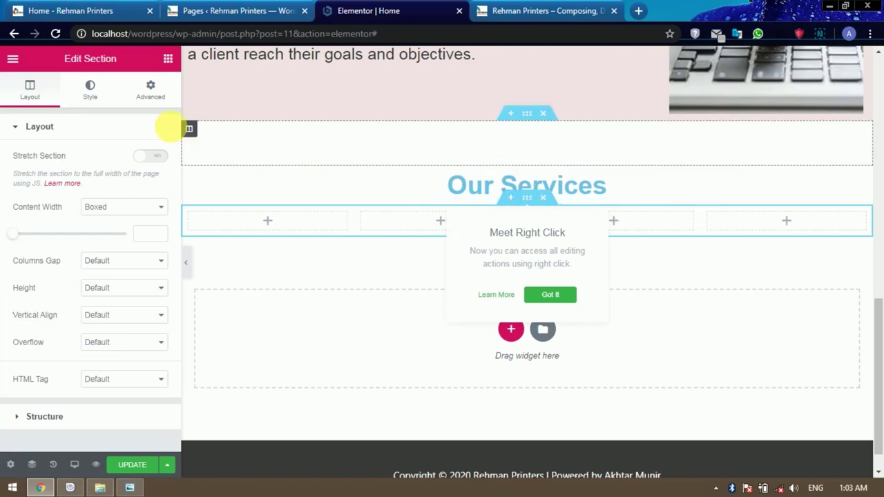
pyautogui.click(388, 263)
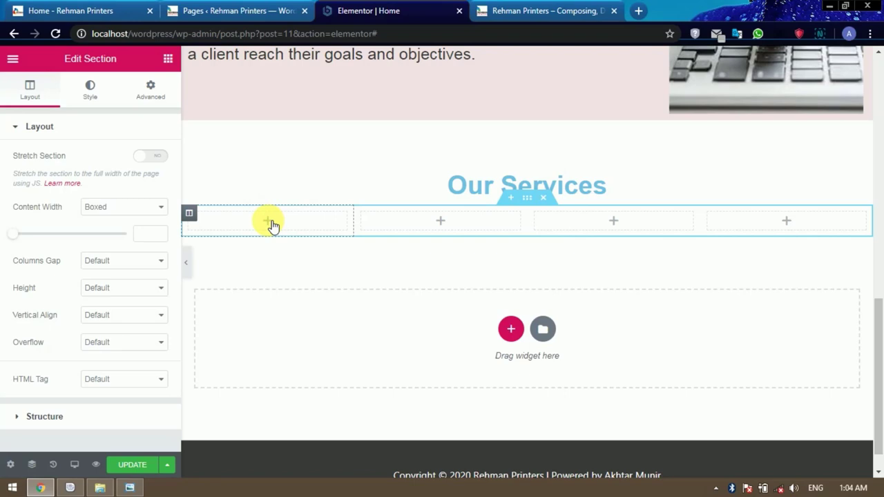
# Put an Image and then a Heading in the first column, undoing a stray Text Editor.
pyautogui.click(273, 225)
pyautogui.moveTo(47, 243); pyautogui.dragTo(264, 225)
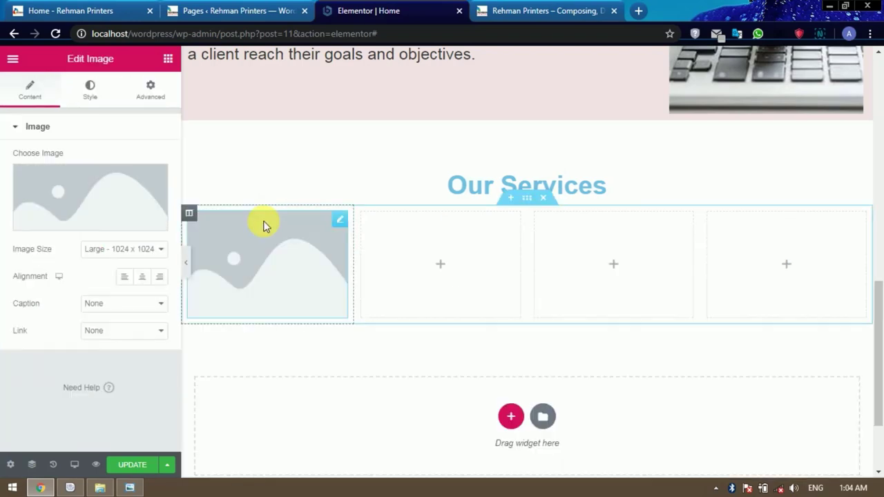
pyautogui.click(176, 67)
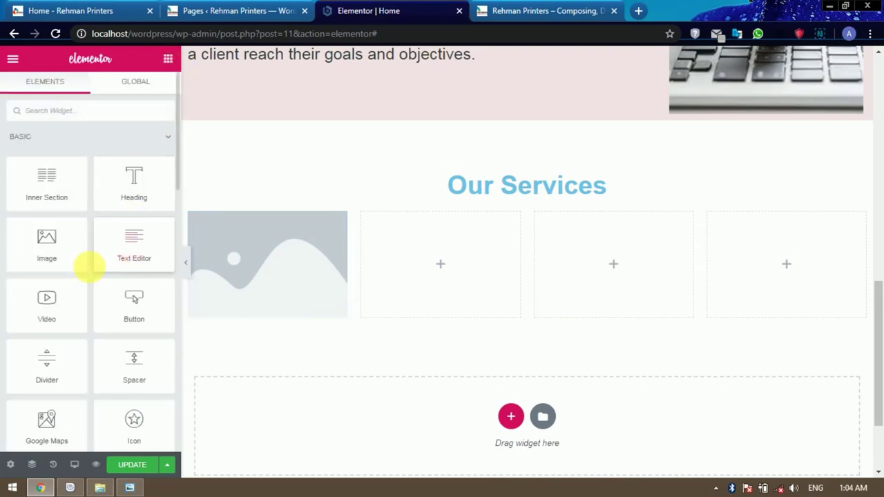
pyautogui.moveTo(140, 256); pyautogui.dragTo(250, 321)
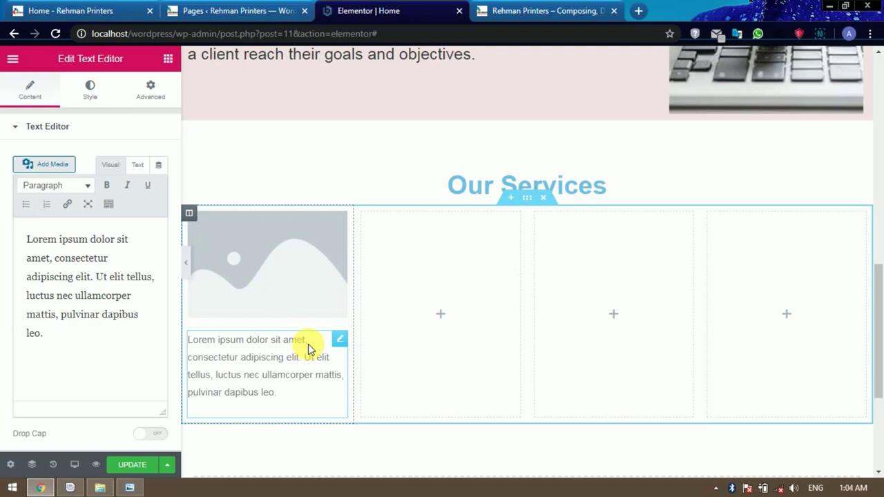
pyautogui.hotkey('ctrl', 'z')
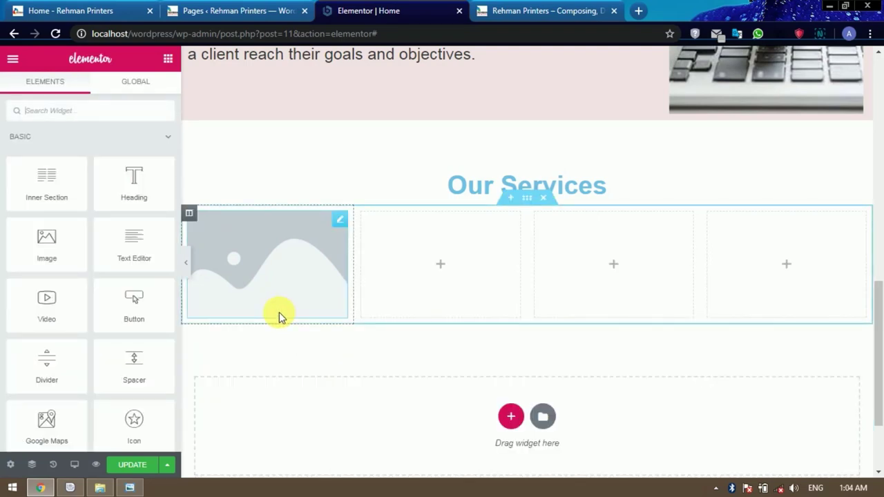
pyautogui.moveTo(138, 177); pyautogui.dragTo(283, 310)
pyautogui.scroll(-1, 289, 305)
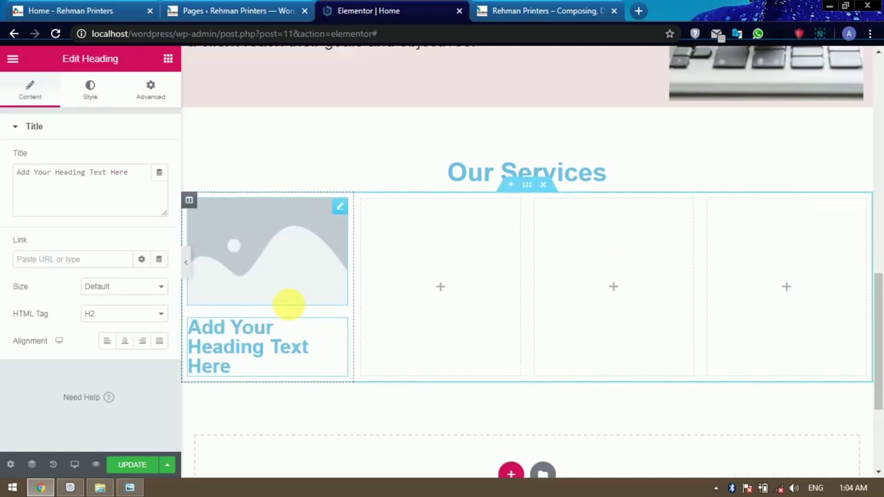